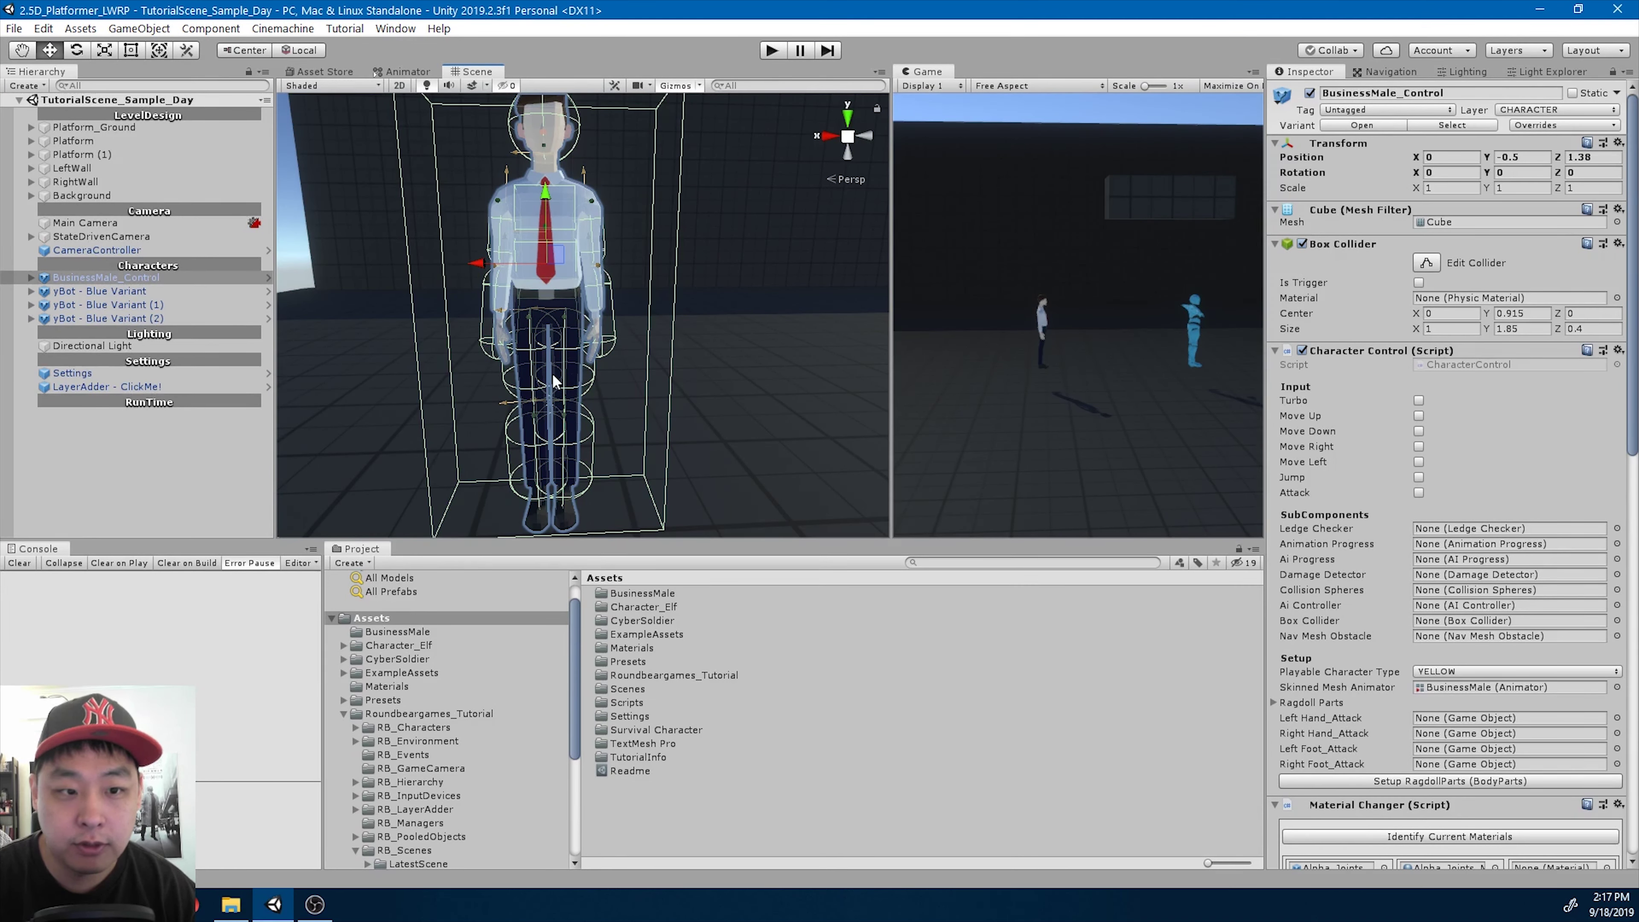
- Open the BusinessMale_Control prefab for editing and select its BusinessMale model, with the upper body in close view
{"action": "left_click", "coordinate": [267, 278]}
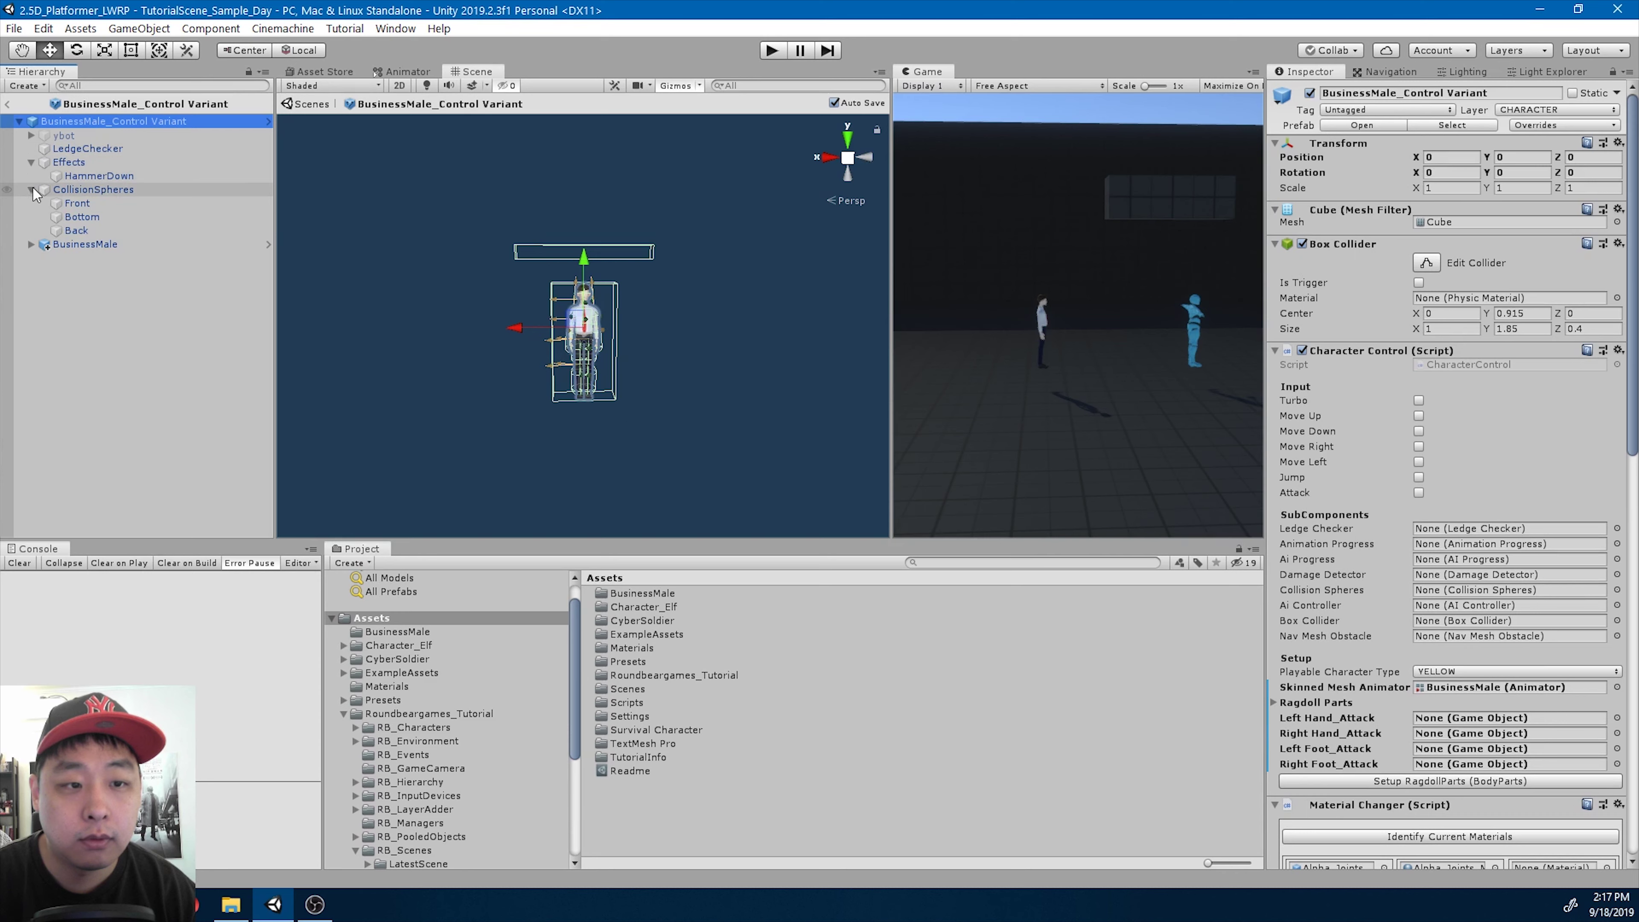
{"action": "left_click", "coordinate": [94, 201]}
{"action": "scroll", "coordinate": [636, 352], "scroll_direction": "up", "scroll_amount": 10}
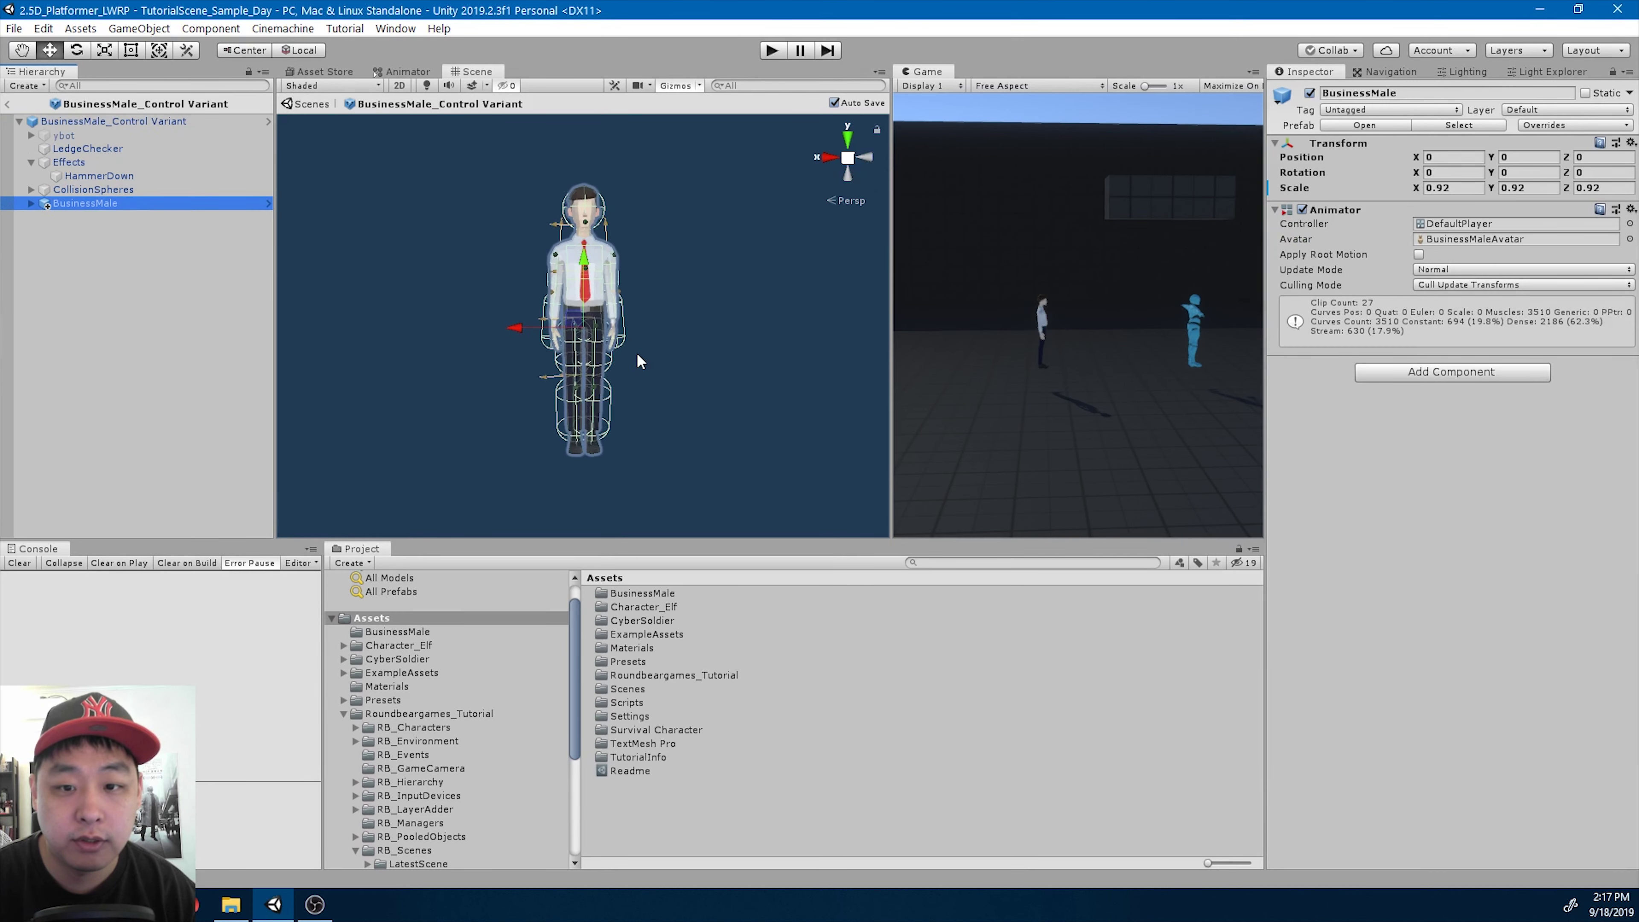
{"action": "right_click_drag", "start_coordinate": [795, 344], "coordinate": [764, 365]}
{"action": "key", "text": "e"}
{"action": "key", "text": "s"}
{"action": "key", "text": "d"}
{"action": "key", "text": "q"}
{"action": "key", "text": "e"}
{"action": "key", "text": "w"}
{"action": "key", "text": "d"}
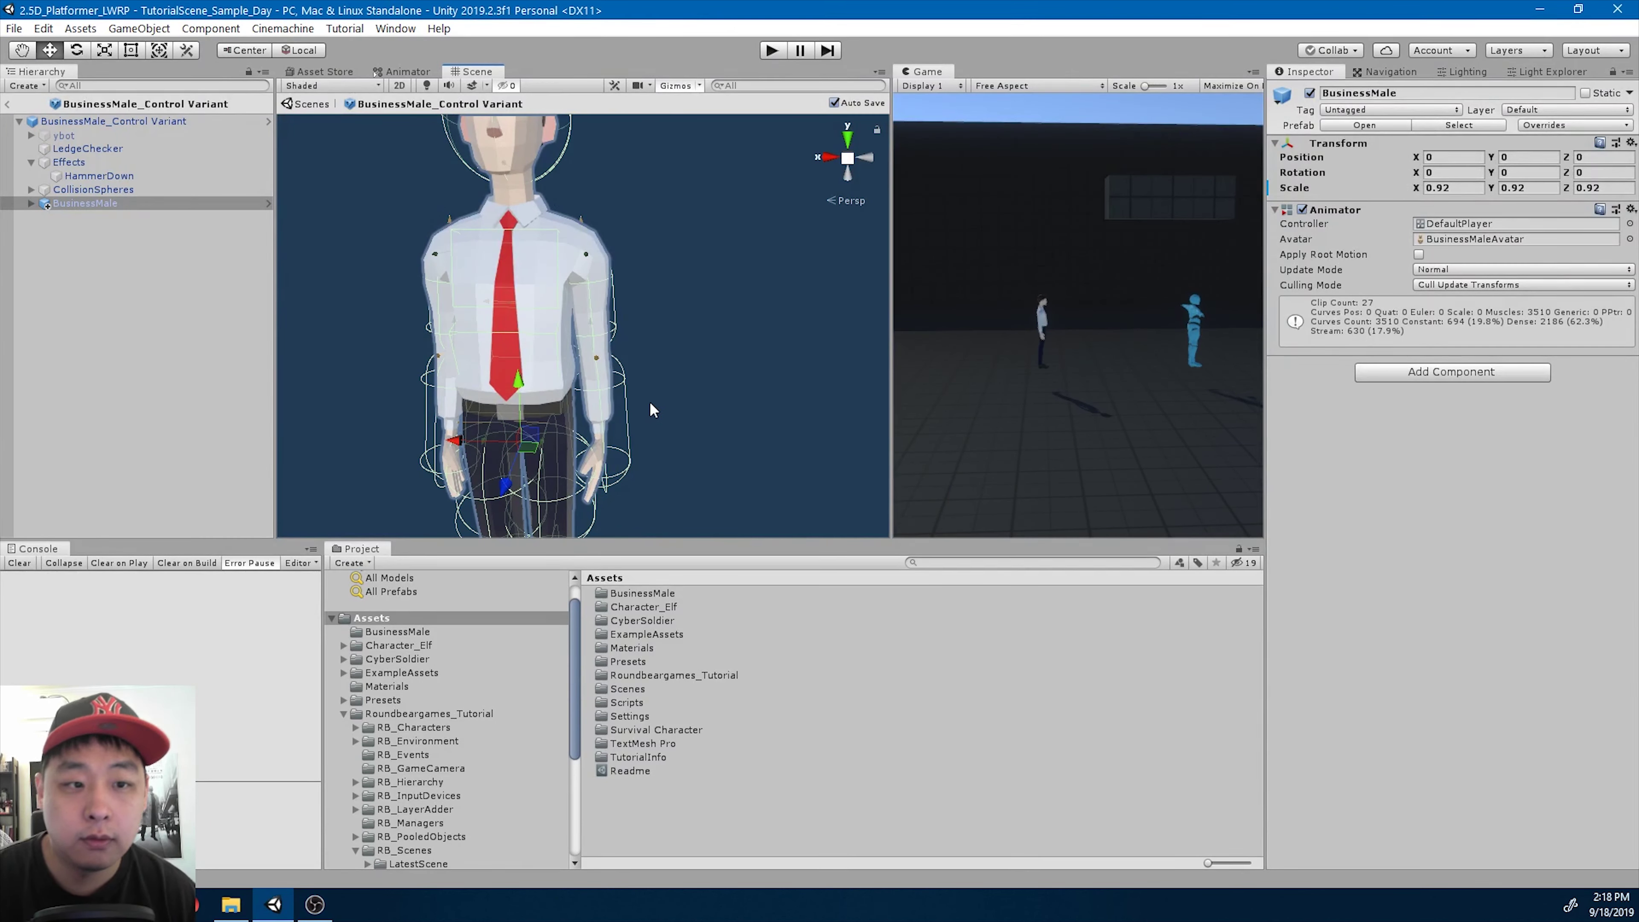
- Expand the BusinessMale skeleton from Skel_BusinessMale down the spine chain to spine.002
{"action": "left_click", "coordinate": [30, 203]}
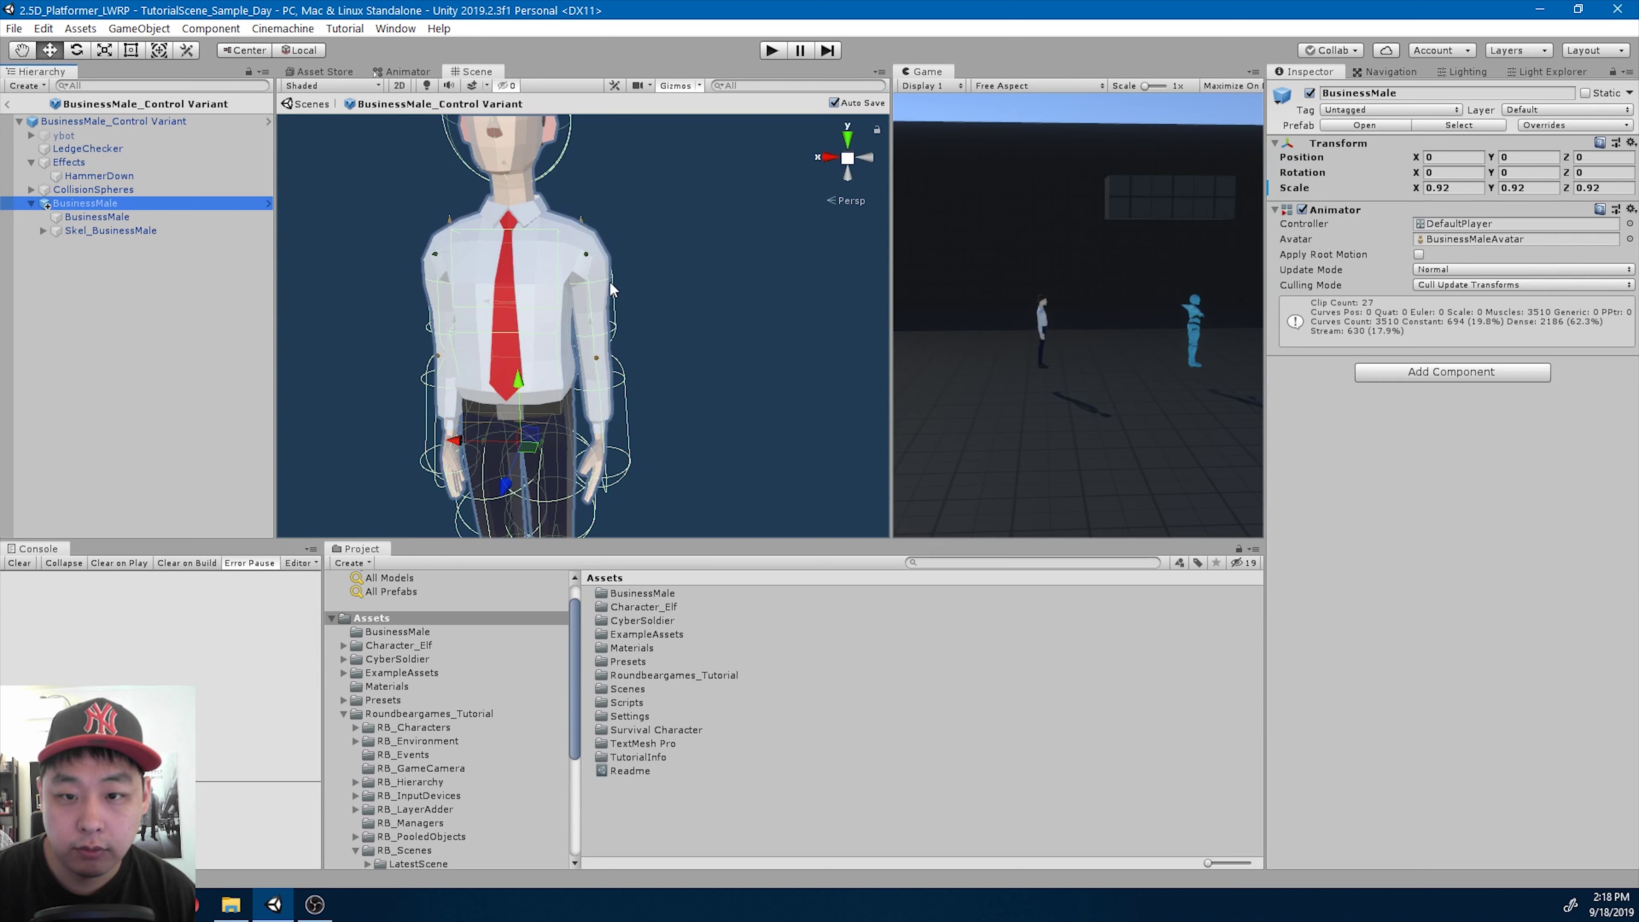
{"action": "left_click", "coordinate": [115, 231]}
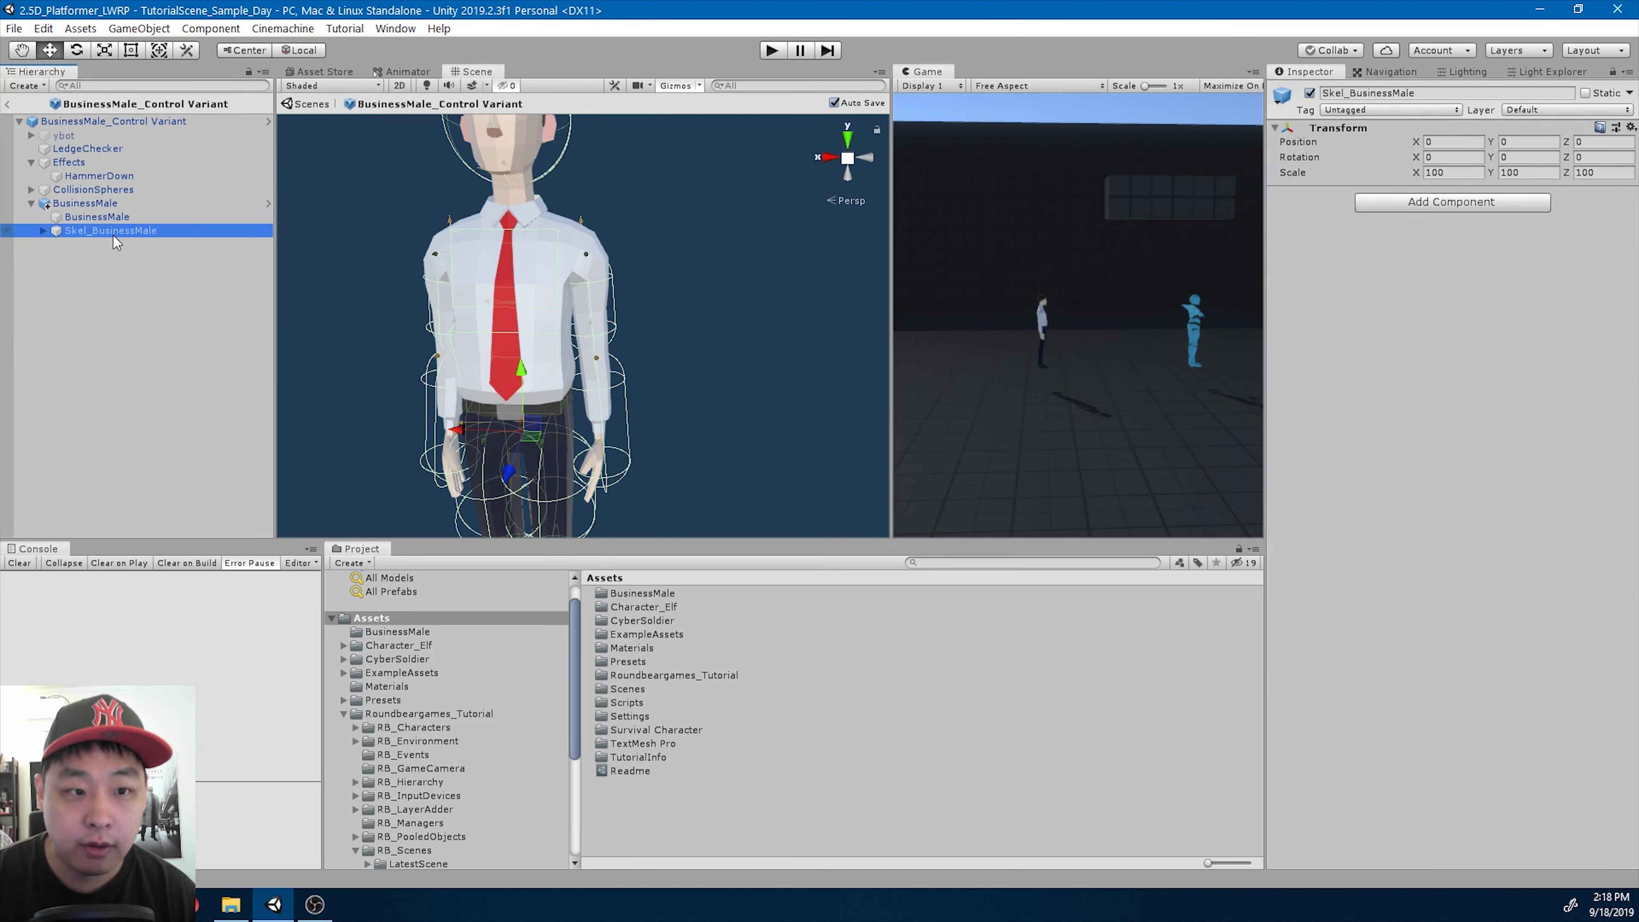
{"action": "key", "text": "Down"}
{"action": "key", "text": "Right"}
{"action": "key", "text": "Down"}
{"action": "key", "text": "Down"}
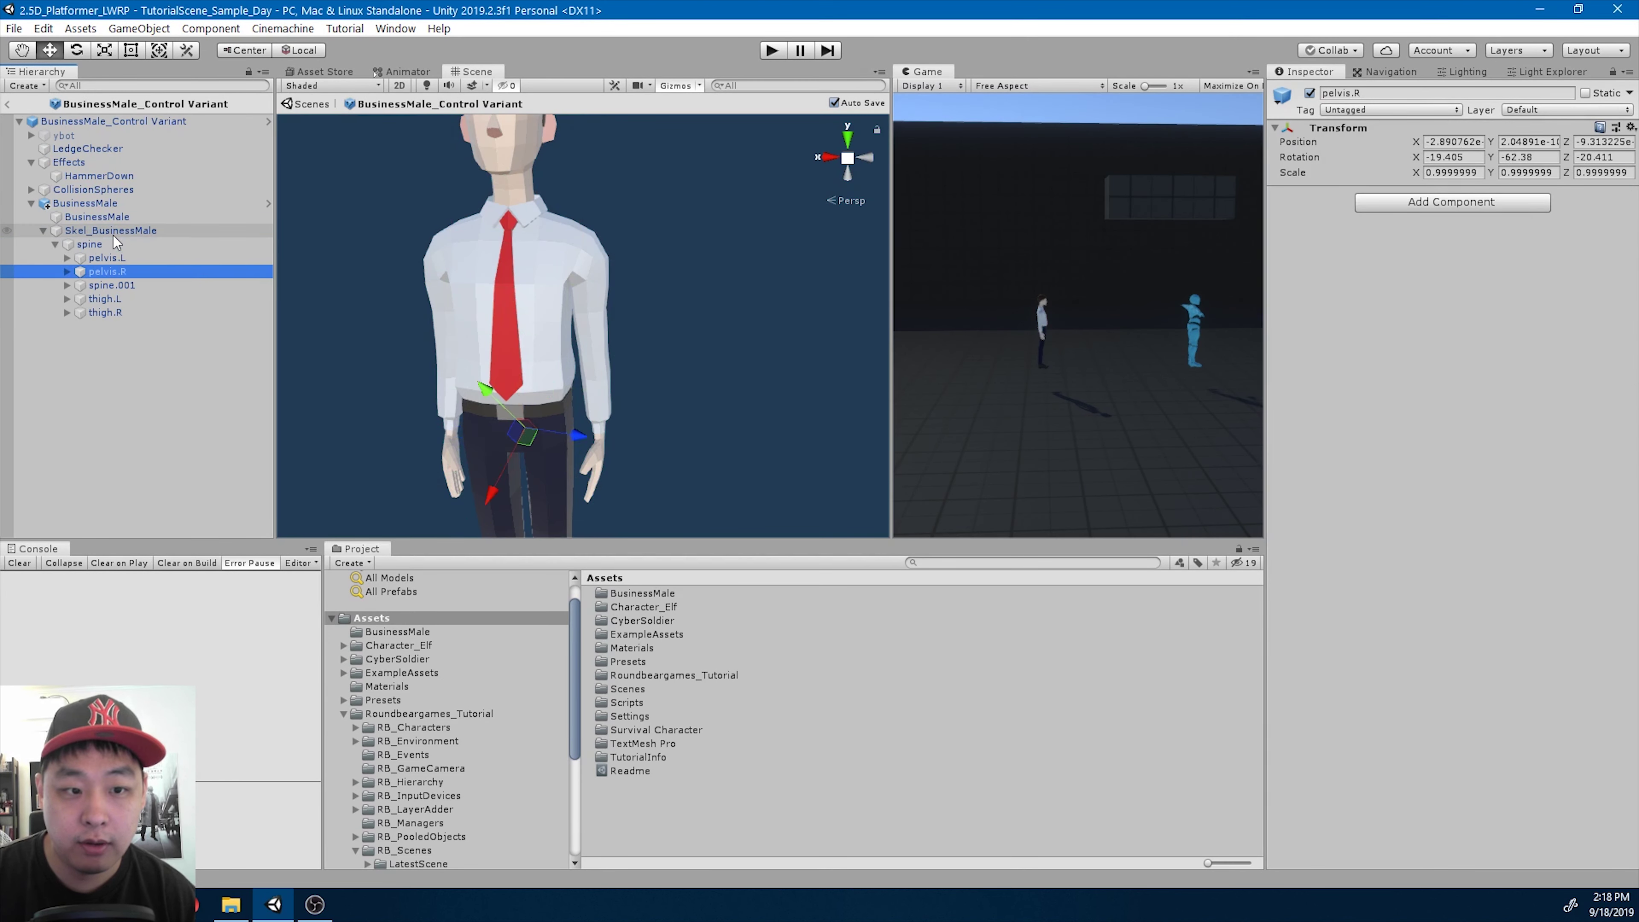
{"action": "key", "text": "Down"}
{"action": "key", "text": "Right"}
{"action": "key", "text": "Down"}
{"action": "key", "text": "Right"}
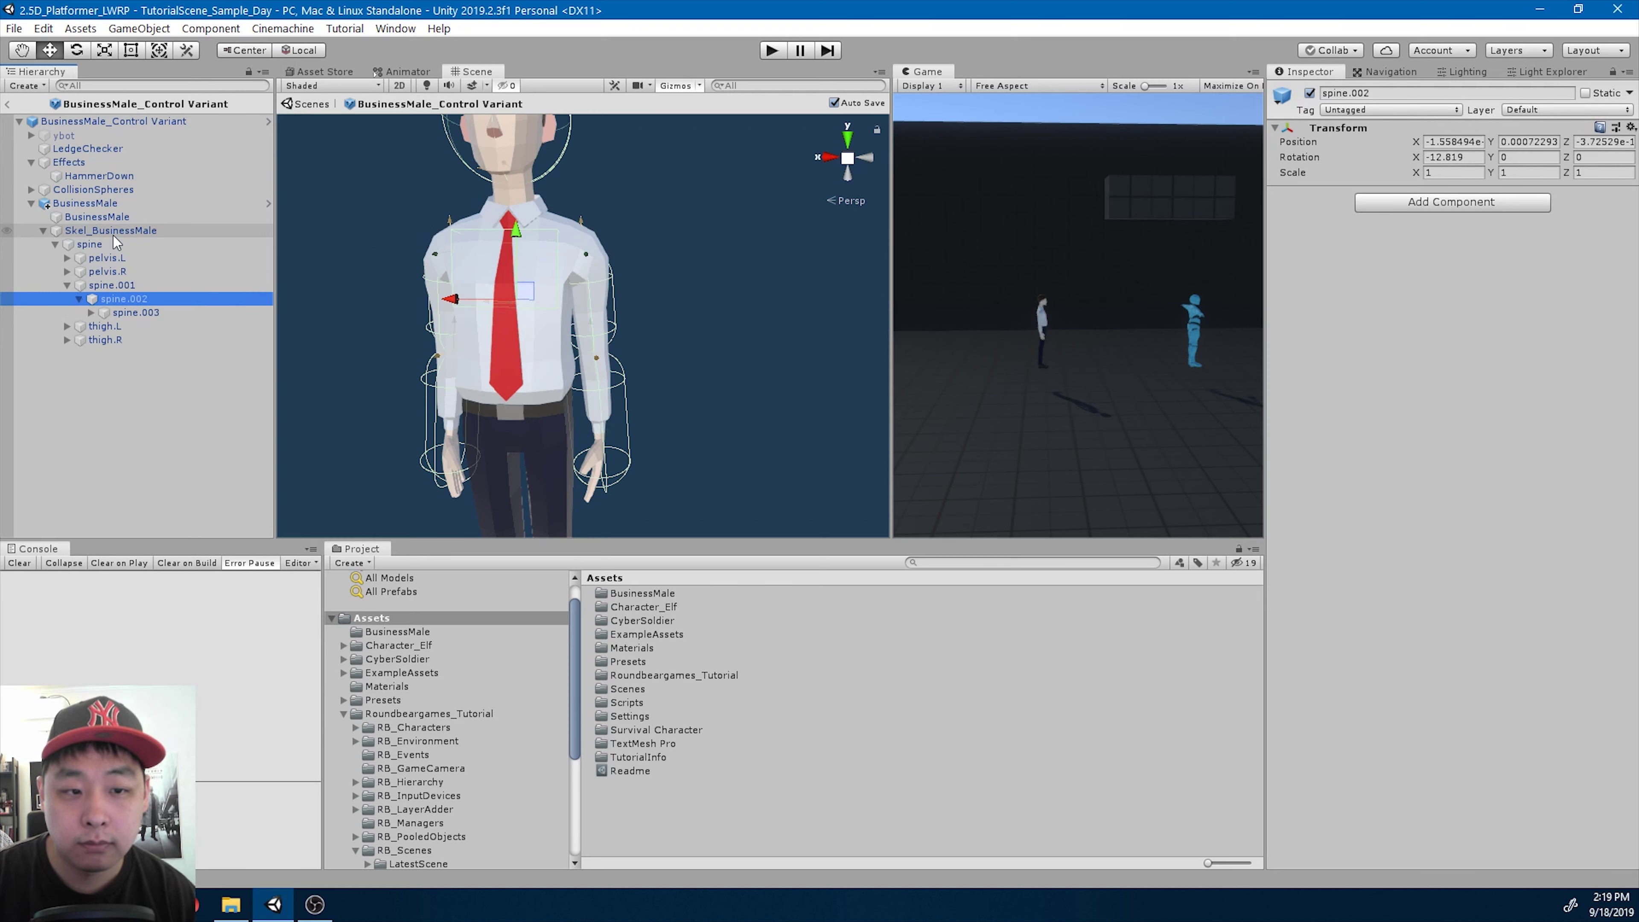
- Expand spine.003 and shoulder.L, then select and expand the upper_arm.L bone
{"action": "key", "text": "Down"}
{"action": "key", "text": "Right"}
{"action": "key", "text": "Down"}
{"action": "key", "text": "Down"}
{"action": "key", "text": "Down"}
{"action": "key", "text": "Down"}
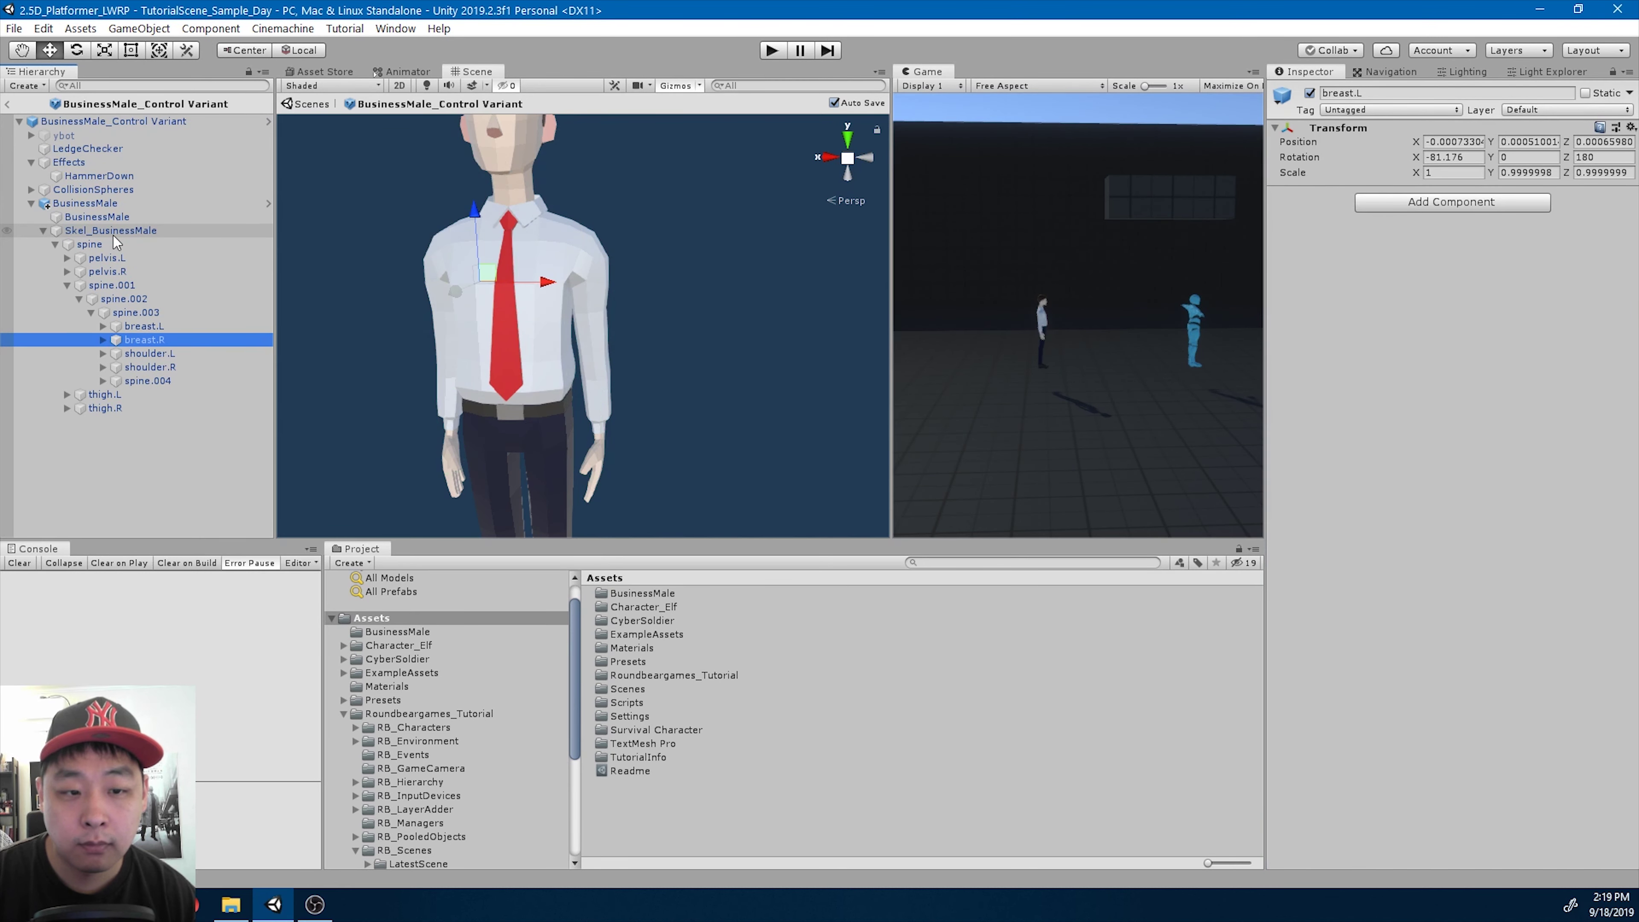
{"action": "key", "text": "Up"}
{"action": "key", "text": "Right"}
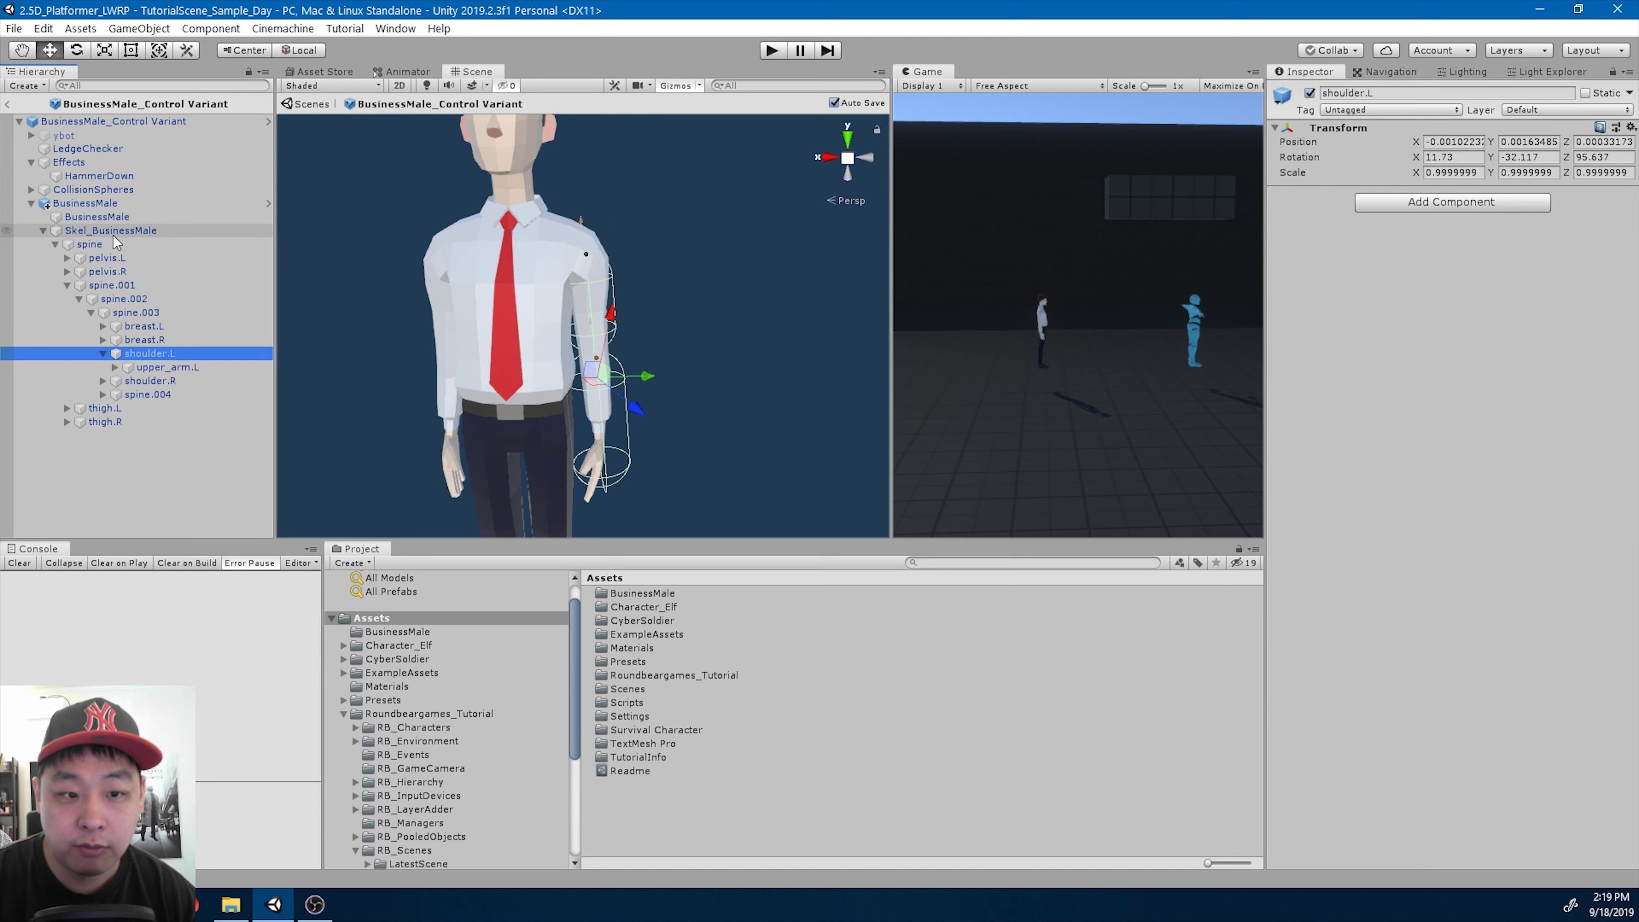
{"action": "key", "text": "Down"}
{"action": "key", "text": "Right"}
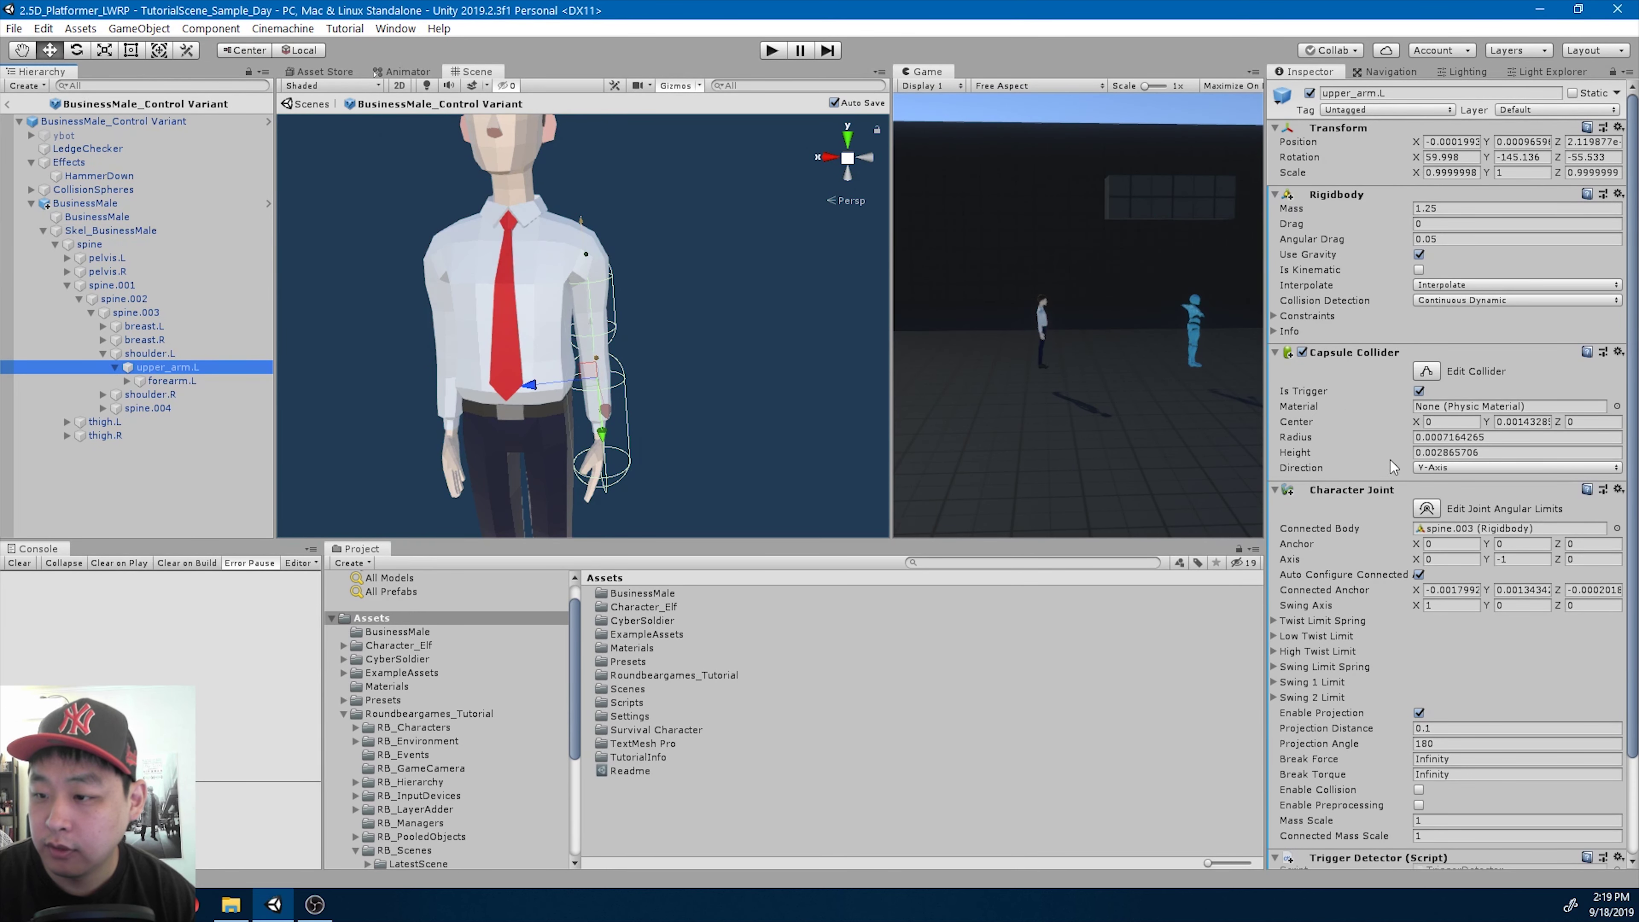
- Set the upper_arm.L capsule collider's radius to 0.0006 and its height to 0.0022
{"action": "left_click", "coordinate": [1448, 439]}
{"action": "left_click", "coordinate": [1445, 437]}
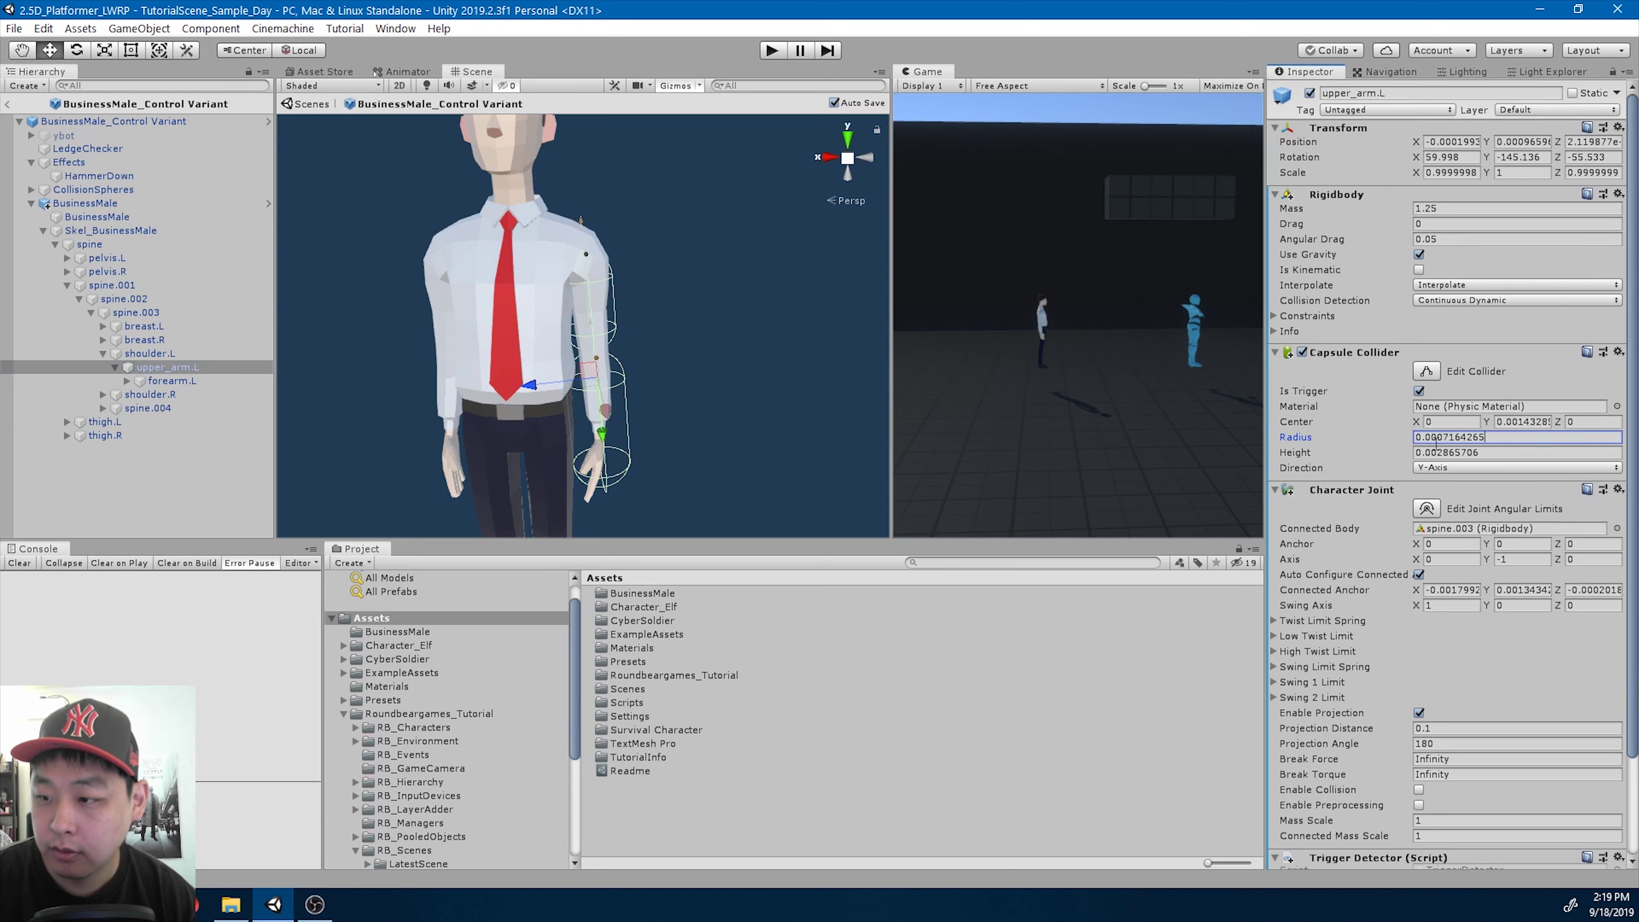
{"action": "left_click_drag", "start_coordinate": [1445, 437], "coordinate": [1516, 438]}
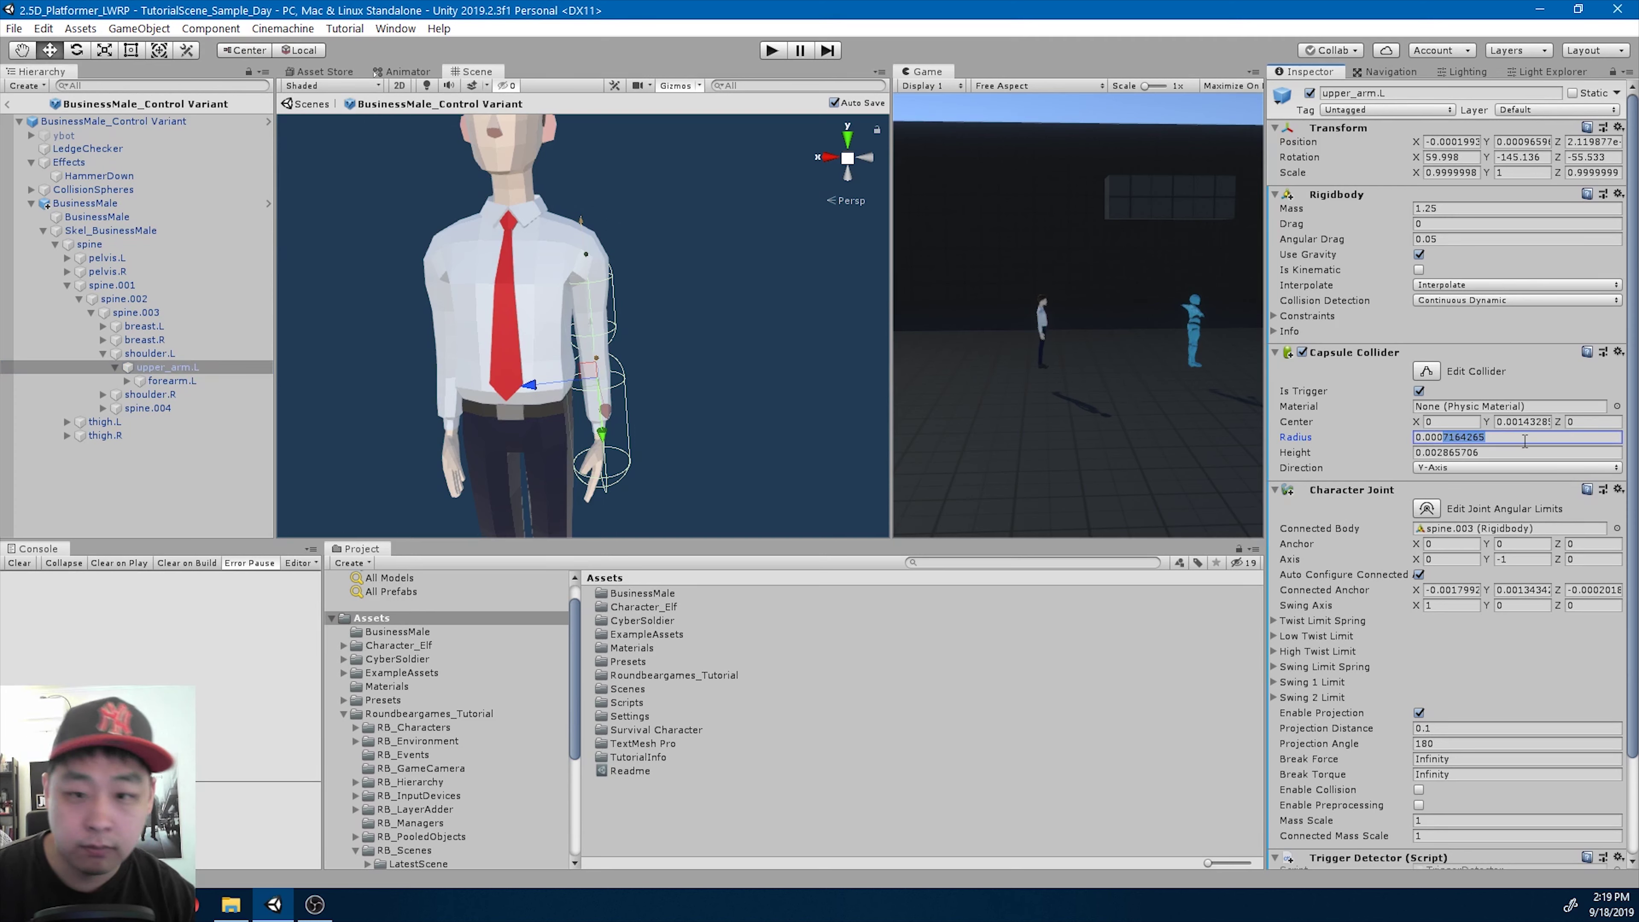
{"action": "type", "text": "6"}
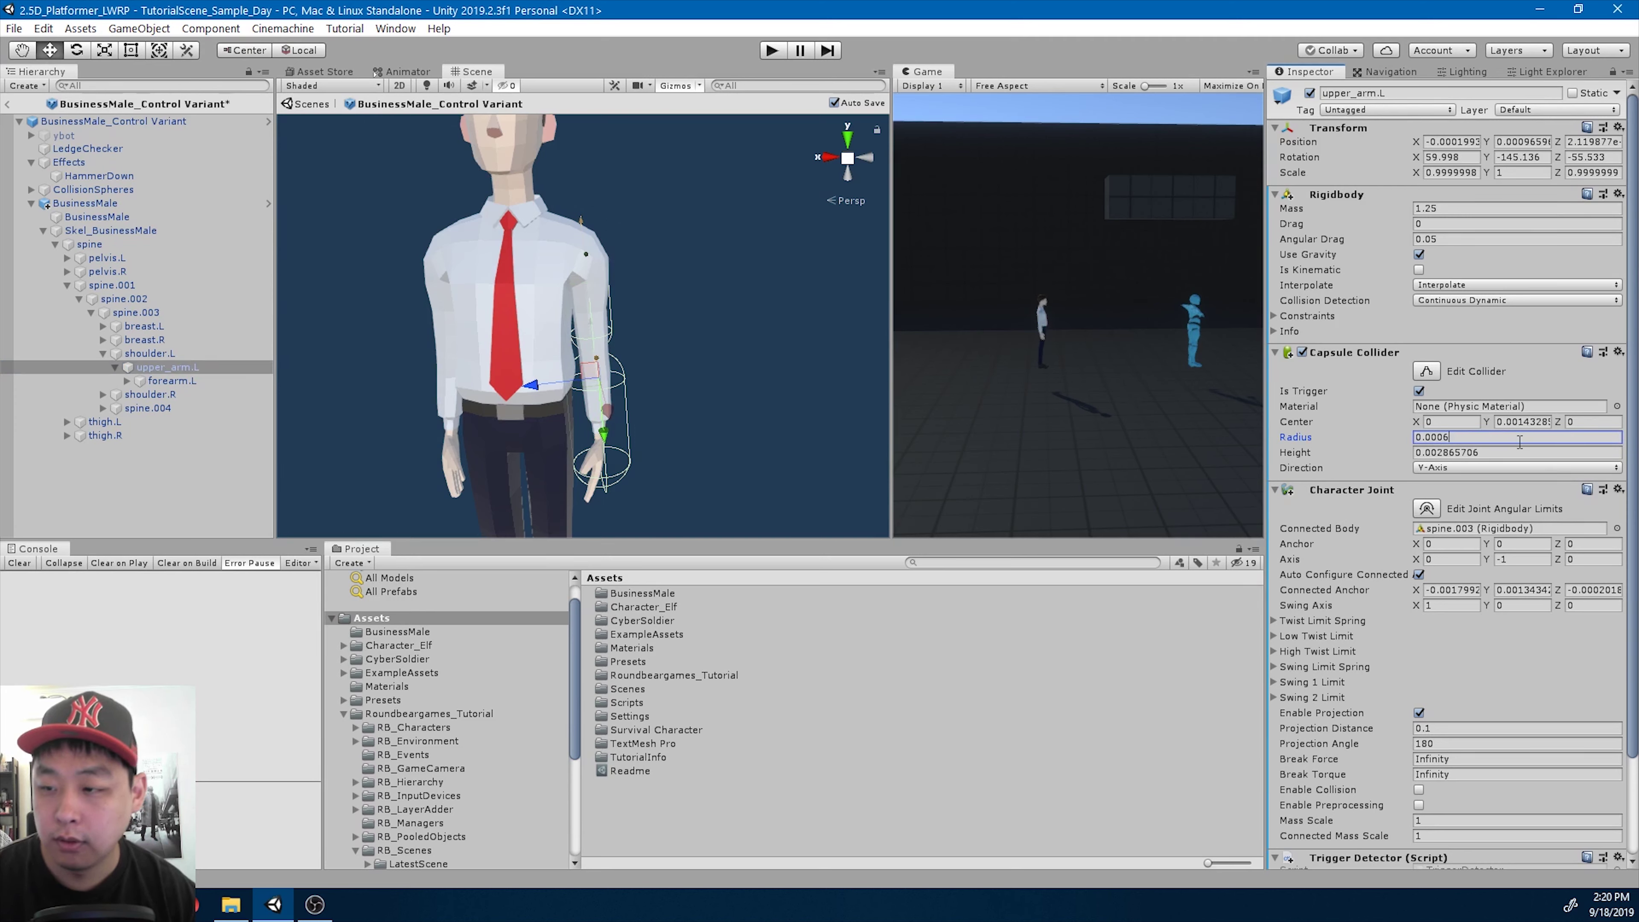
{"action": "left_click_drag", "start_coordinate": [1443, 454], "coordinate": [1514, 453]}
{"action": "type", "text": "5"}
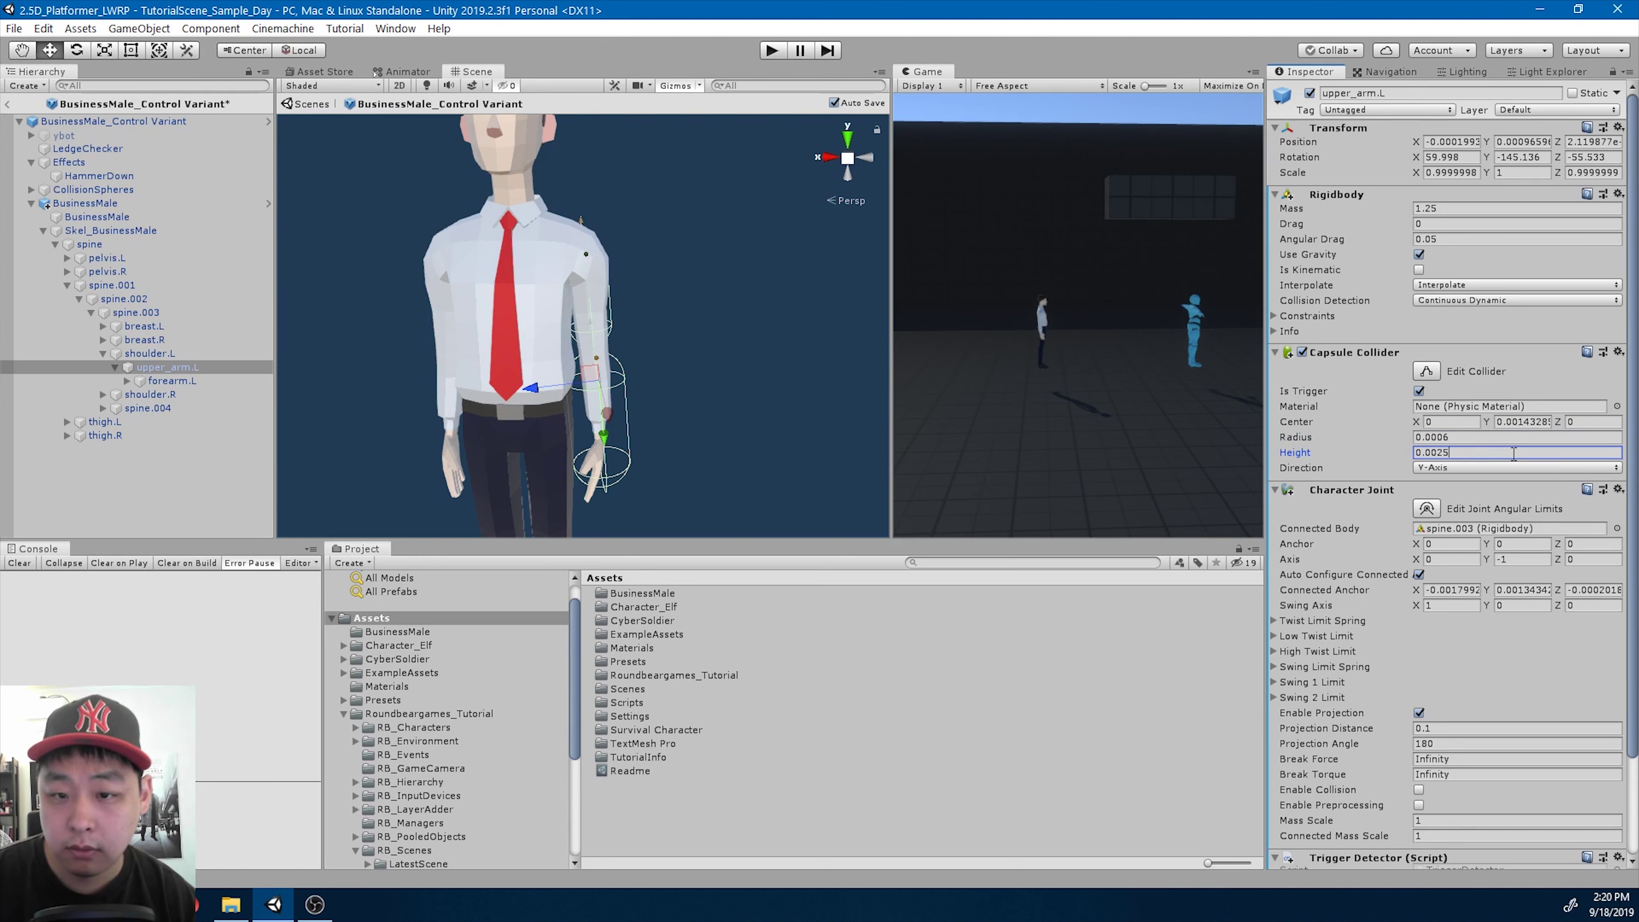
{"action": "key", "text": "BackSpace"}
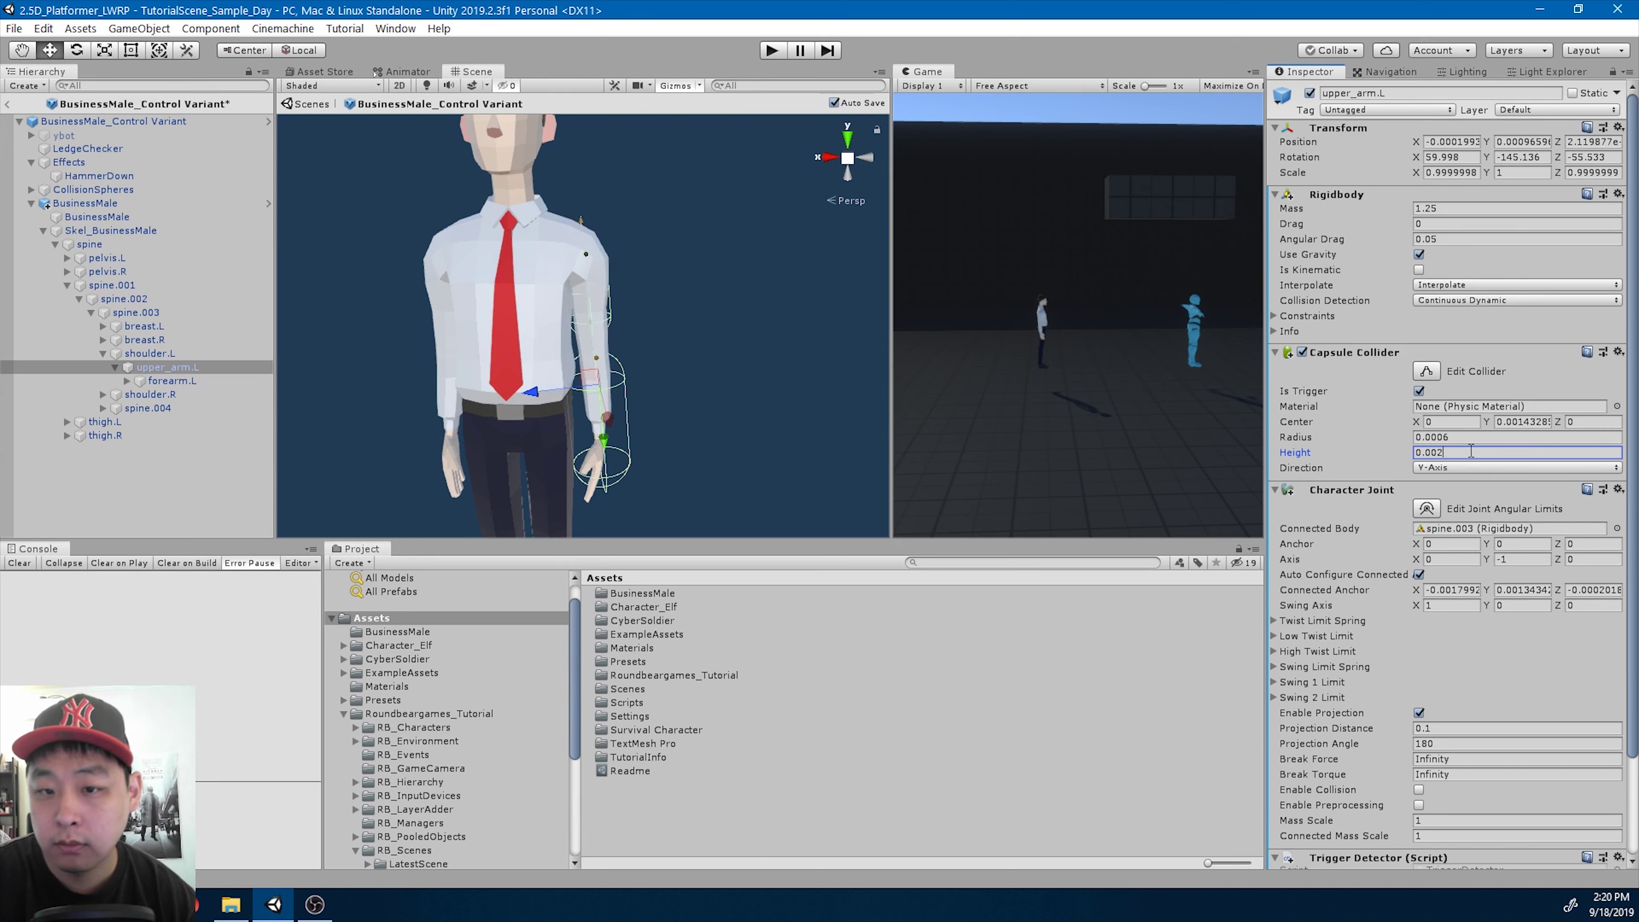
{"action": "type", "text": "2"}
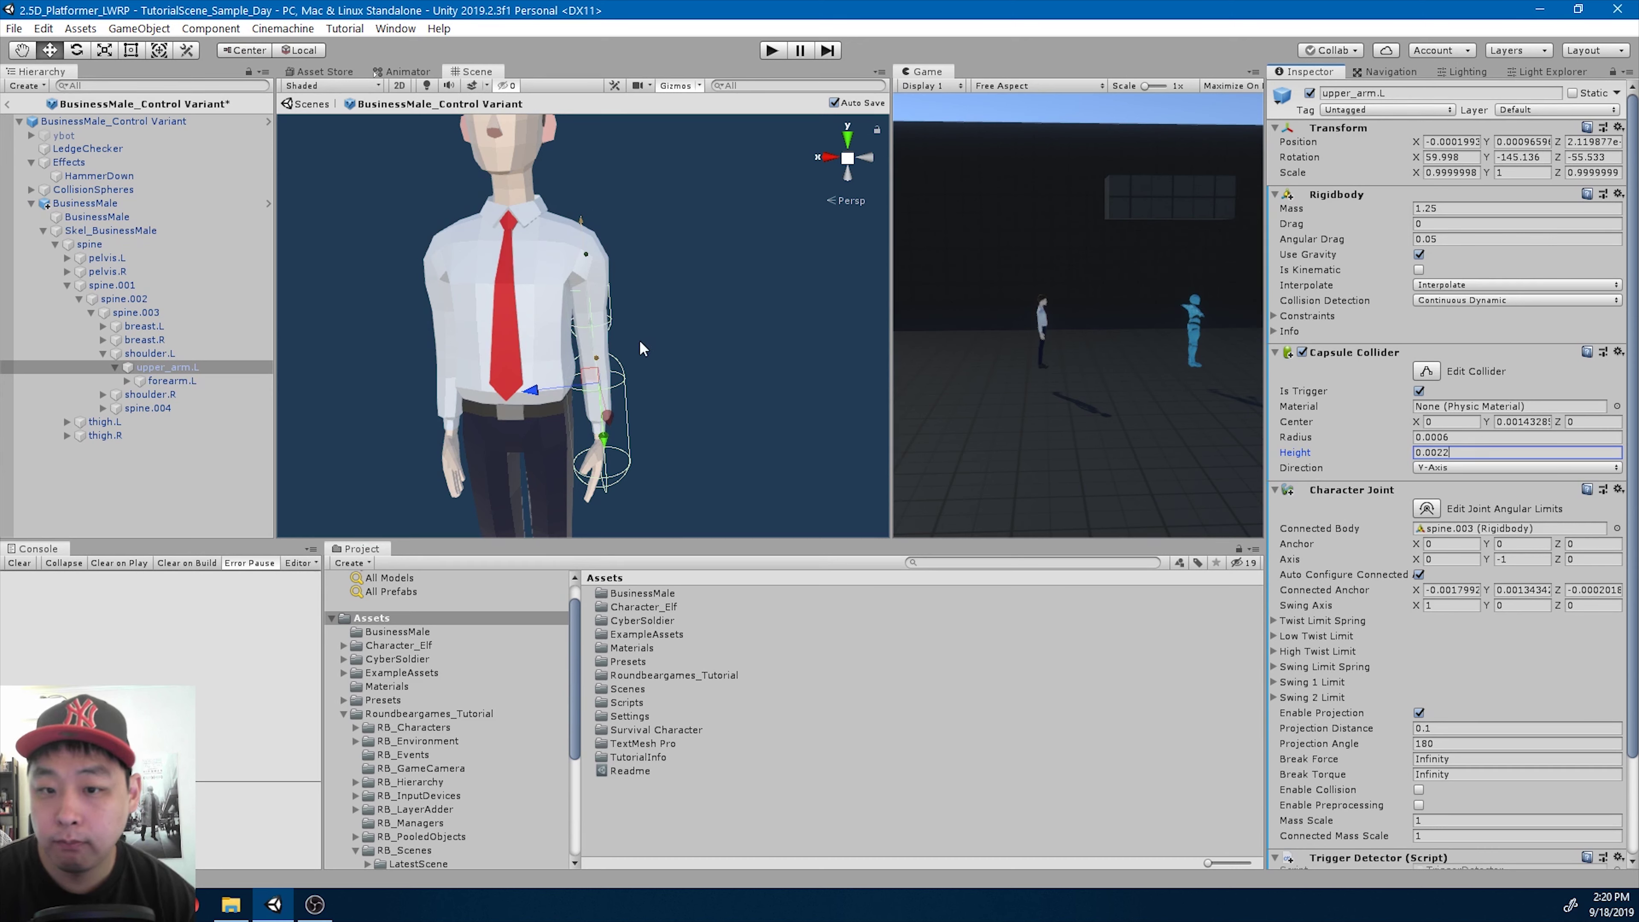
- Copy the upper_arm.L capsule collider's values onto the capsule collider of upper_arm.R under shoulder.R
{"action": "scroll", "coordinate": [641, 345], "scroll_direction": "up", "scroll_amount": 10}
{"action": "middle_click_drag", "start_coordinate": [647, 316], "coordinate": [586, 384]}
{"action": "scroll", "coordinate": [586, 384], "scroll_direction": "down", "scroll_amount": 8}
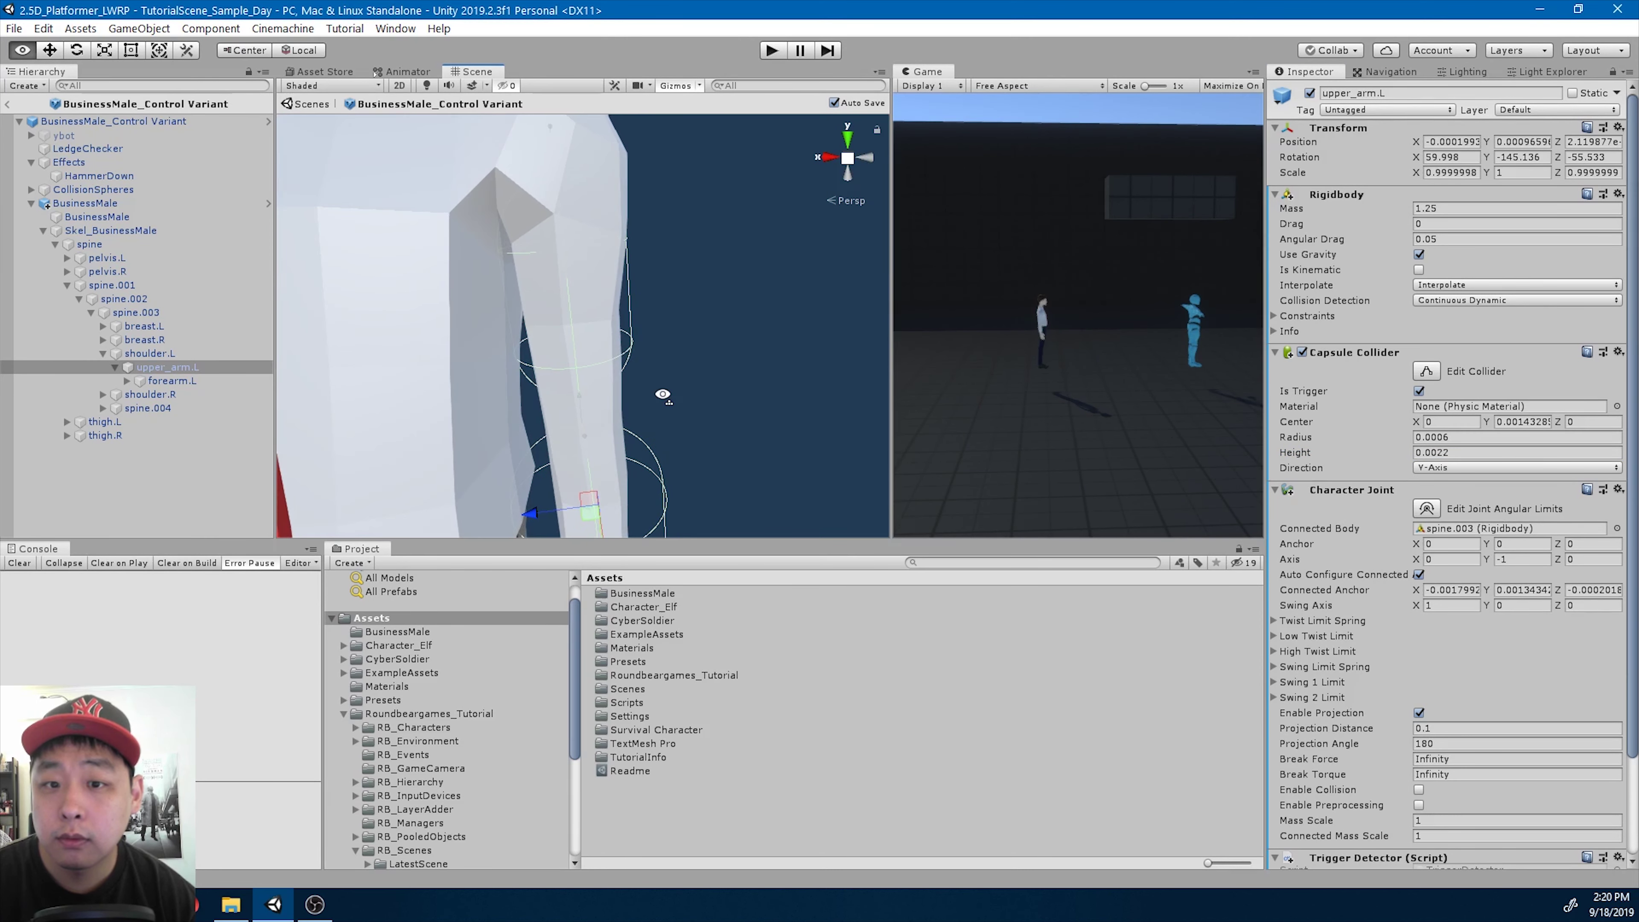
{"action": "left_click_drag", "start_coordinate": [516, 394], "coordinate": [671, 403], "text": "alt"}
{"action": "scroll", "coordinate": [685, 404], "scroll_direction": "up", "scroll_amount": 3}
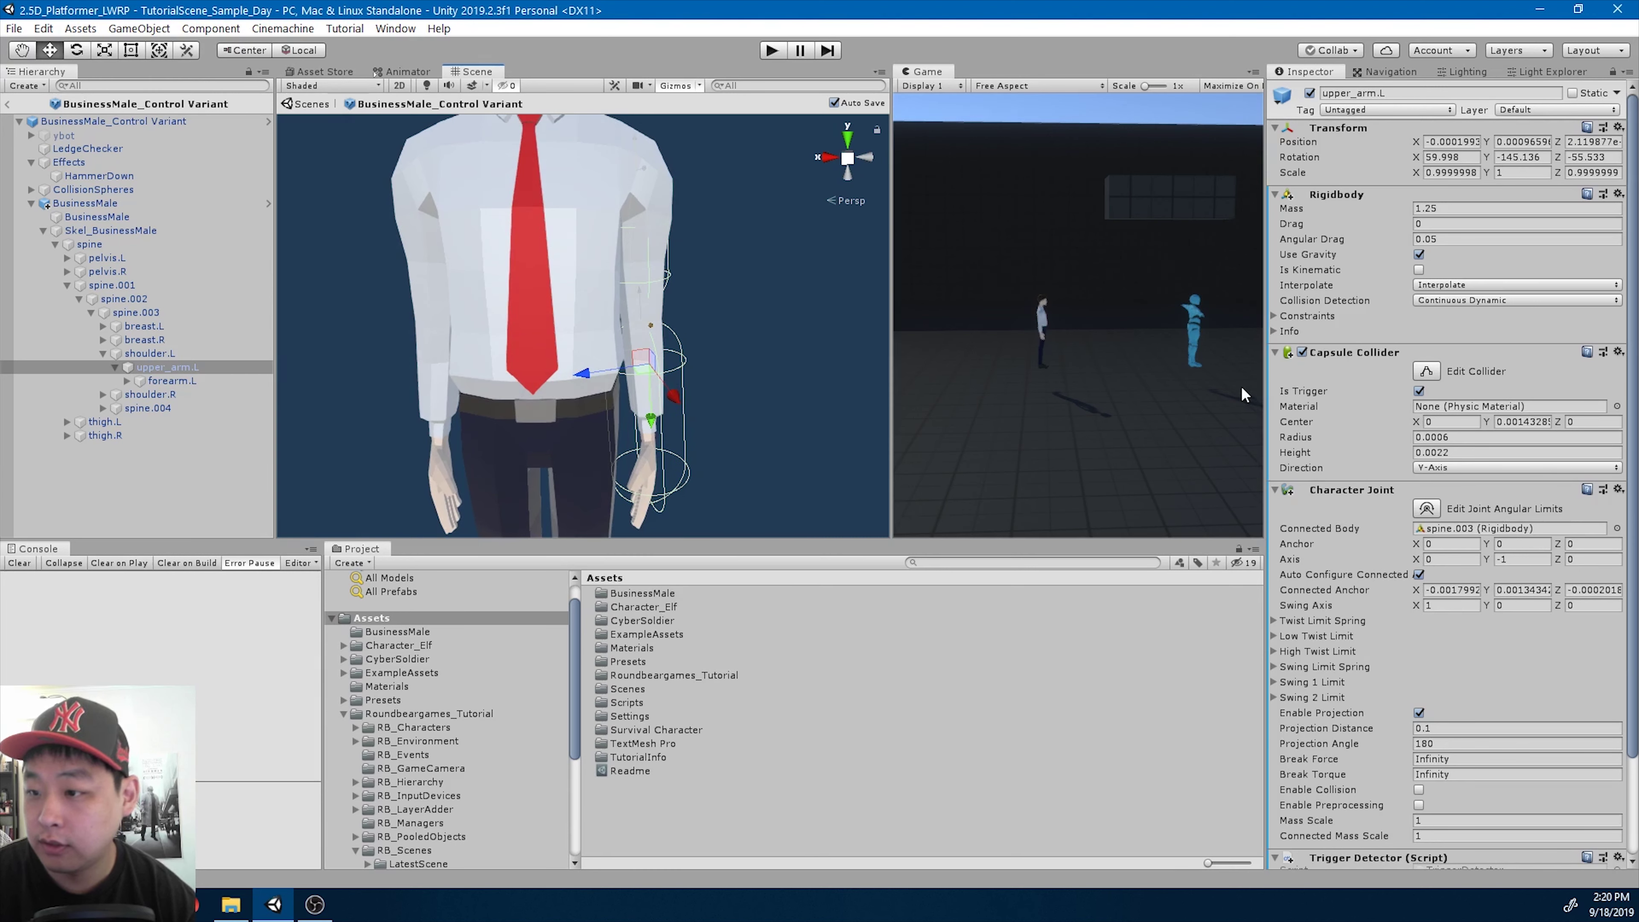
{"action": "right_click", "coordinate": [1359, 355]}
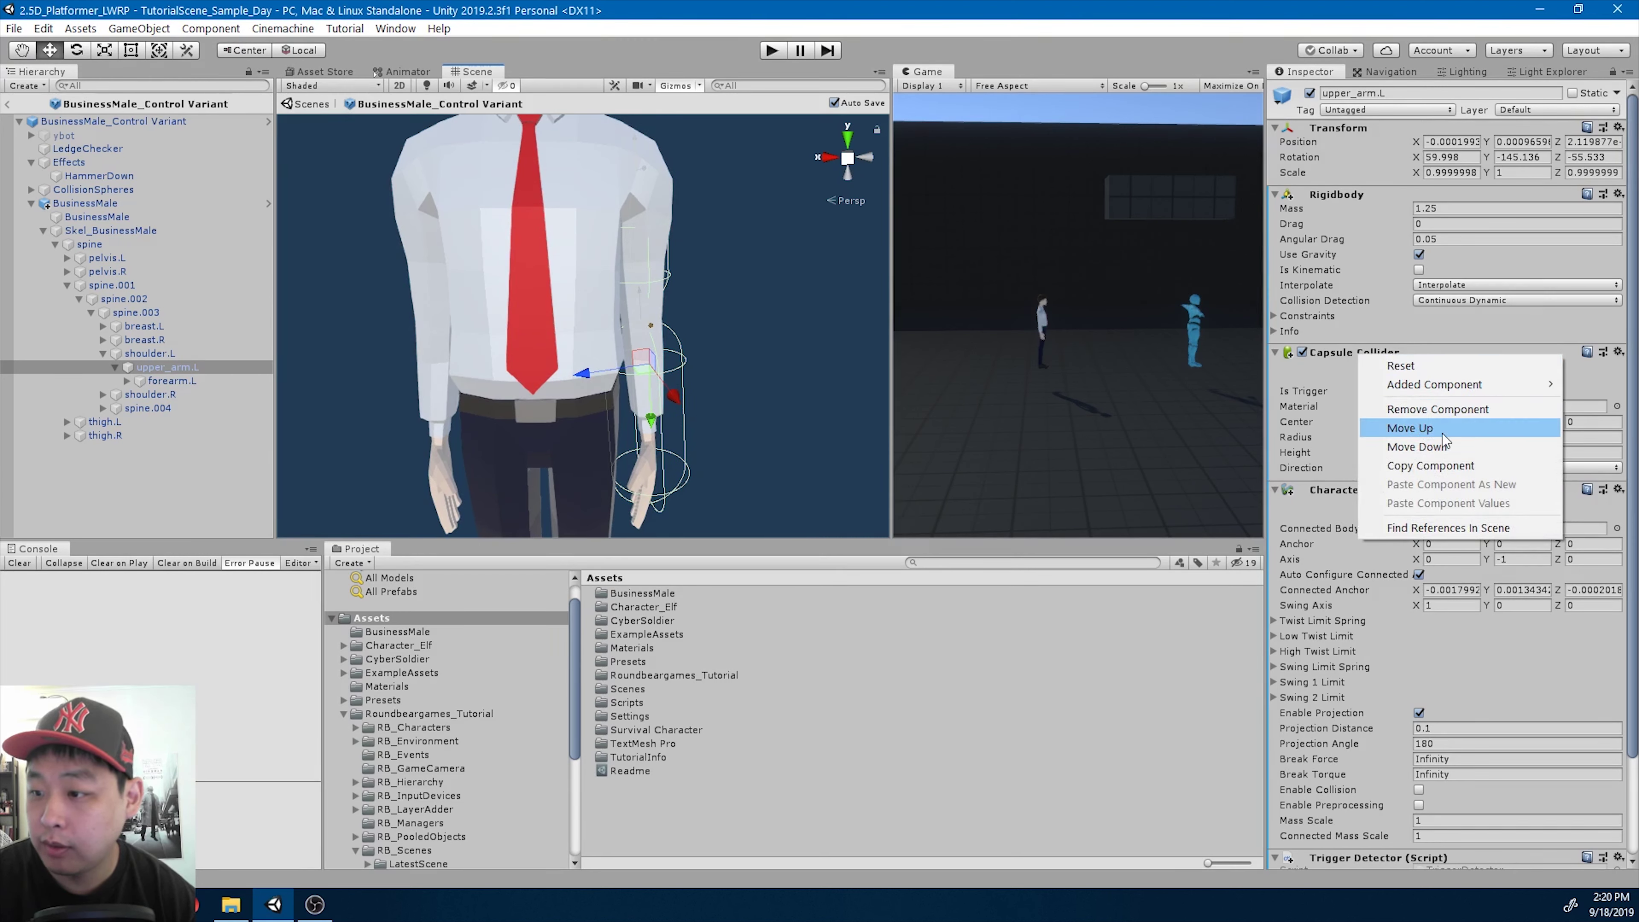
{"action": "left_click", "coordinate": [1455, 466]}
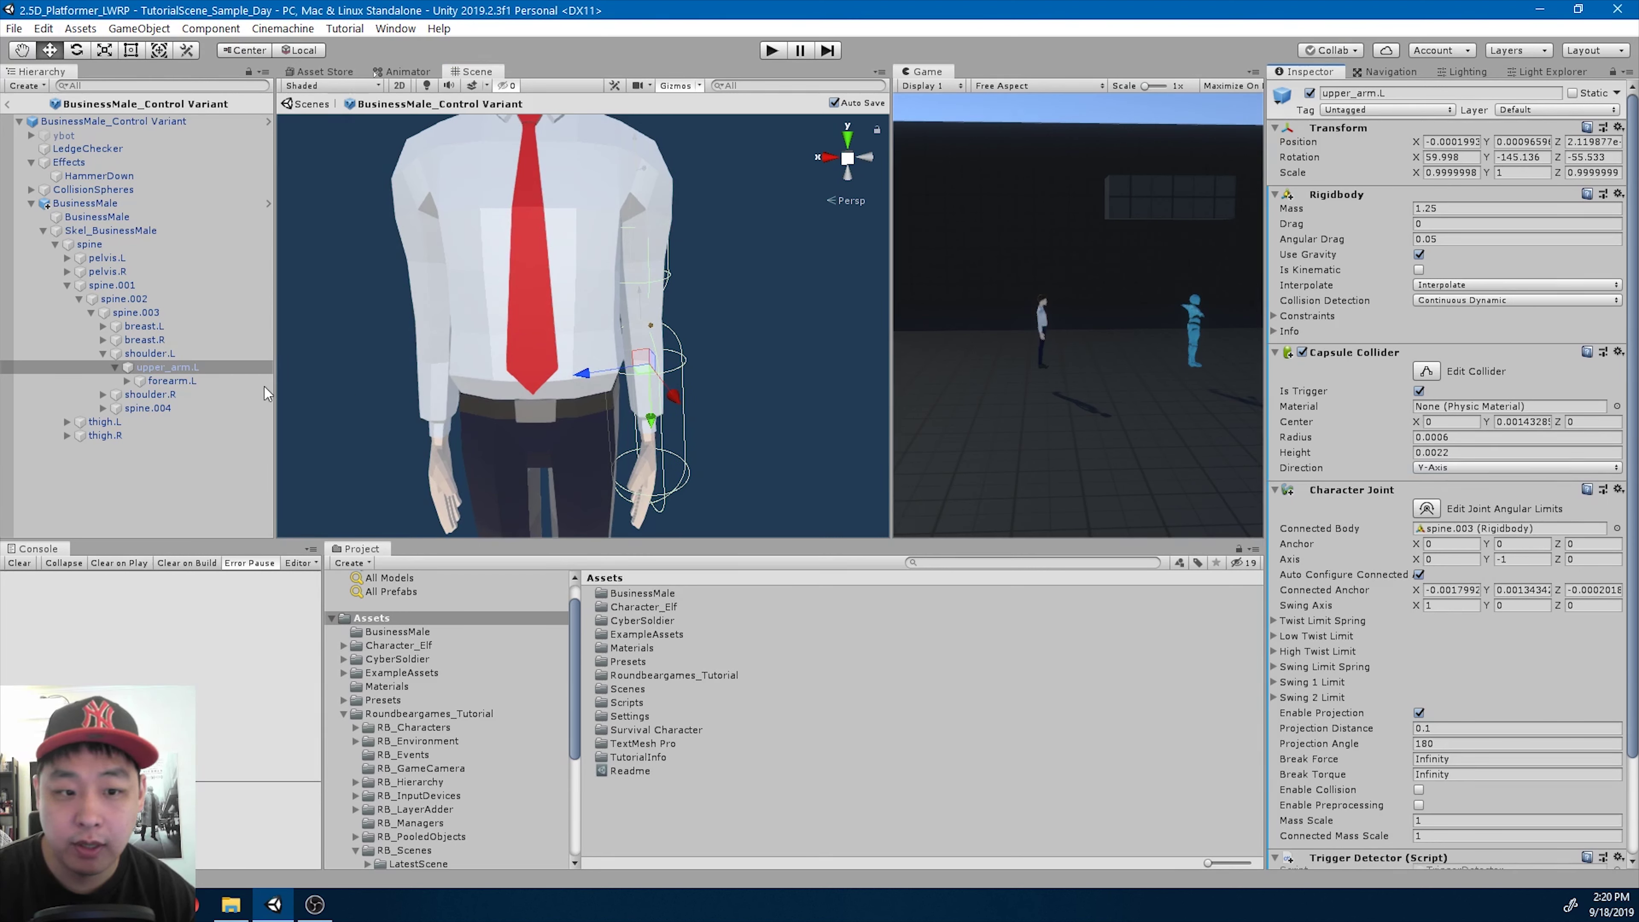
{"action": "left_click", "coordinate": [102, 394]}
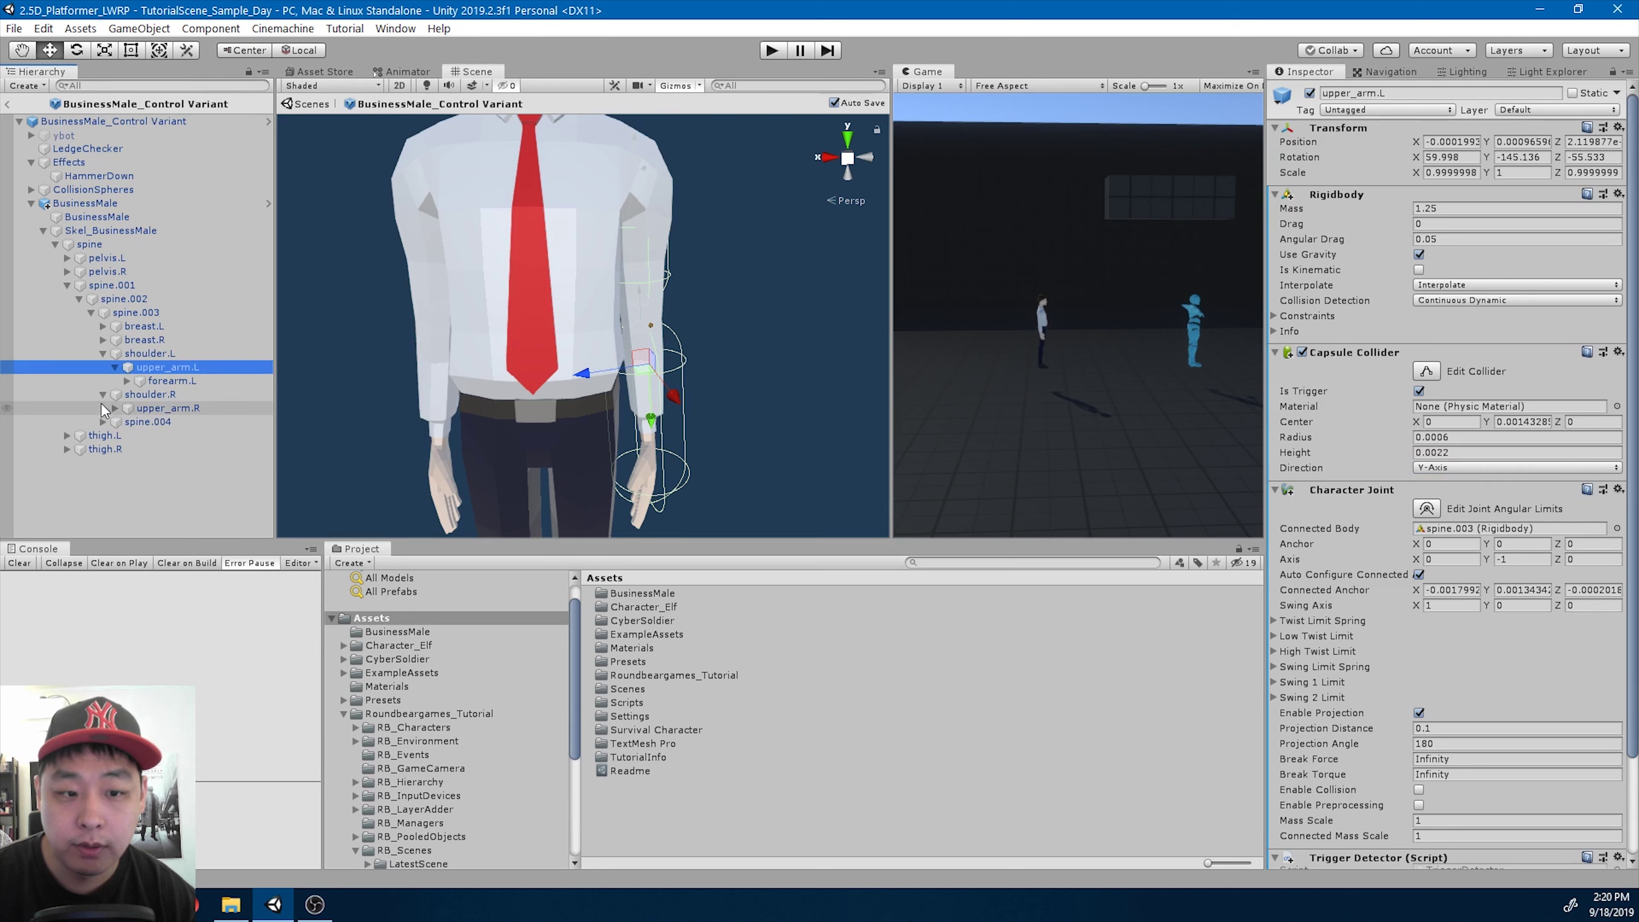
{"action": "left_click", "coordinate": [169, 409]}
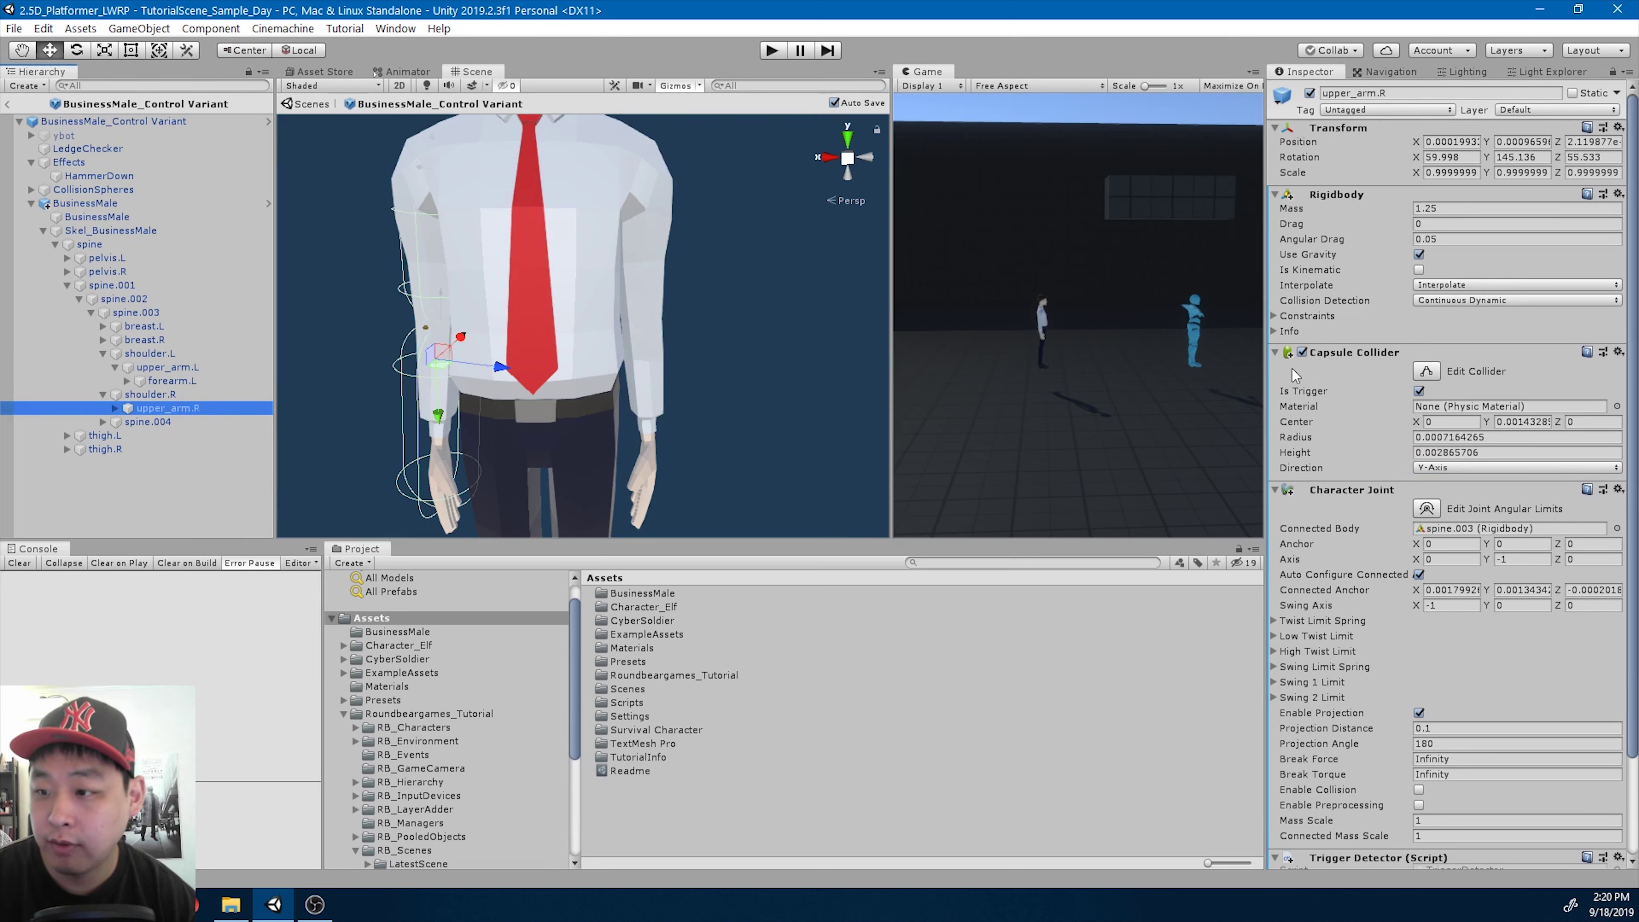
{"action": "right_click", "coordinate": [1353, 352]}
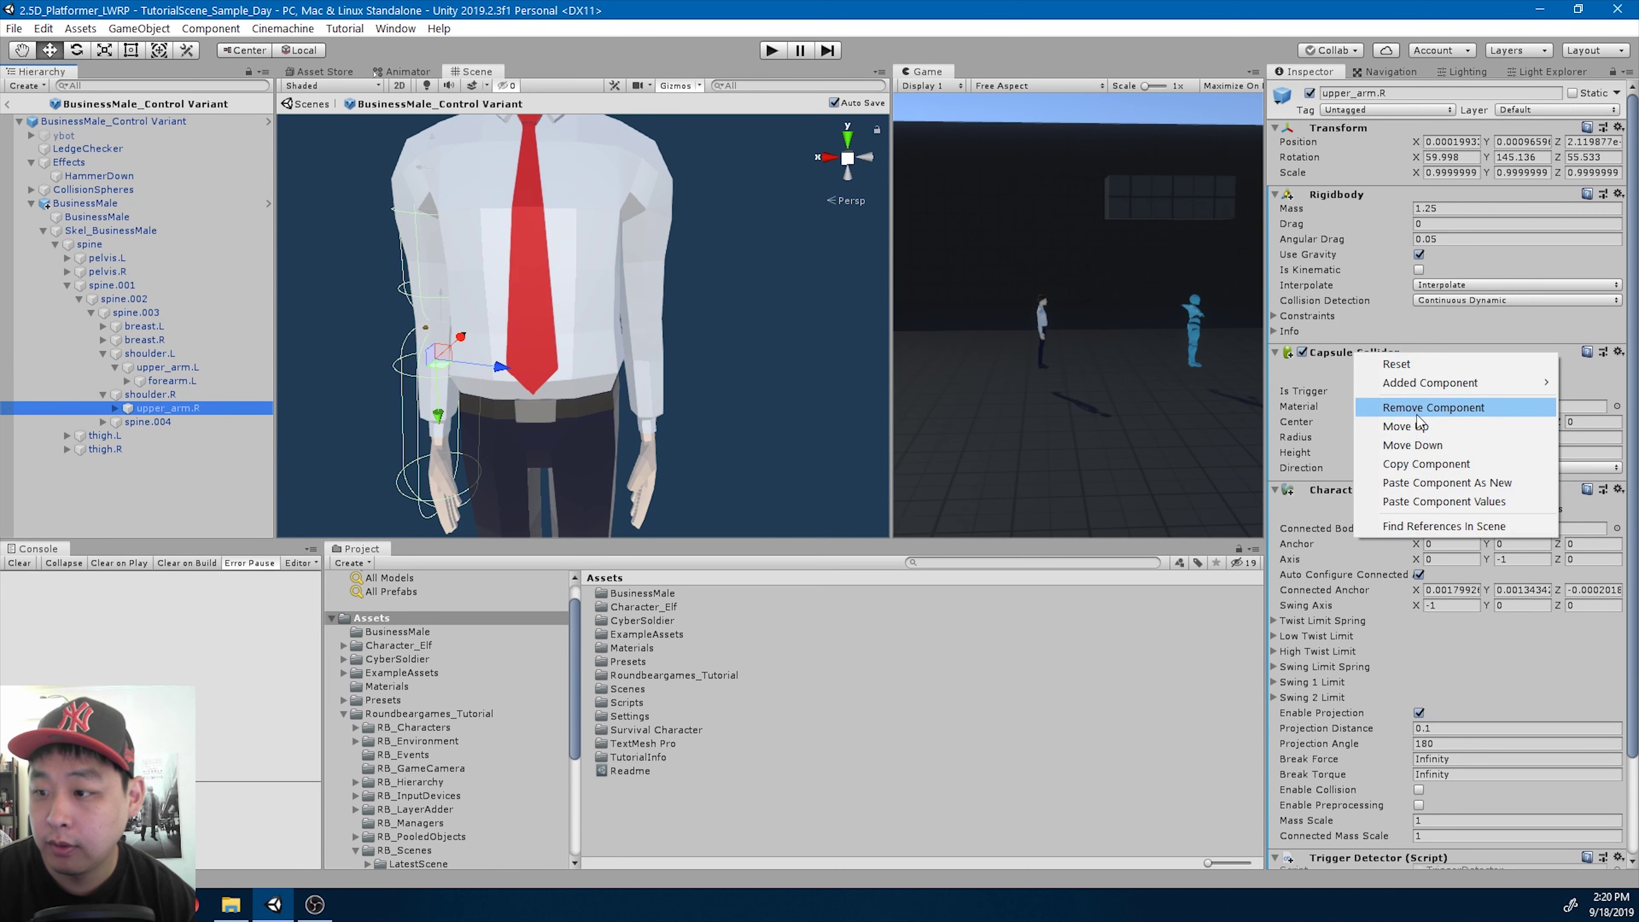
{"action": "left_click", "coordinate": [1440, 501]}
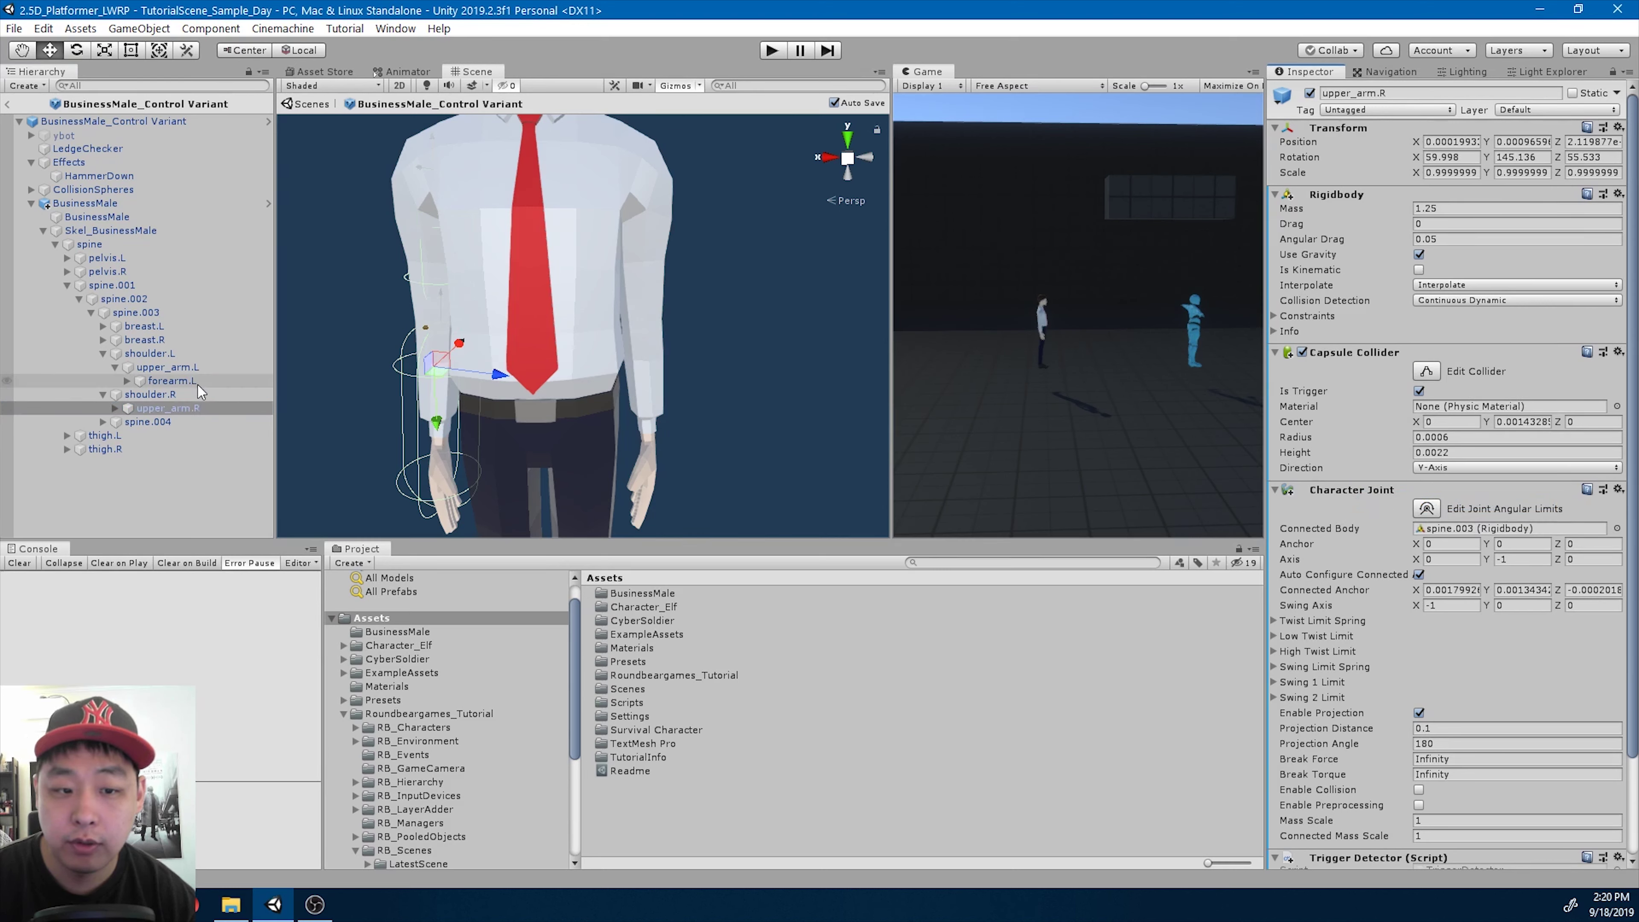
- Set the forearm.L capsule collider's radius to 0.0006 and its height to 0.0025
{"action": "left_click", "coordinate": [192, 368]}
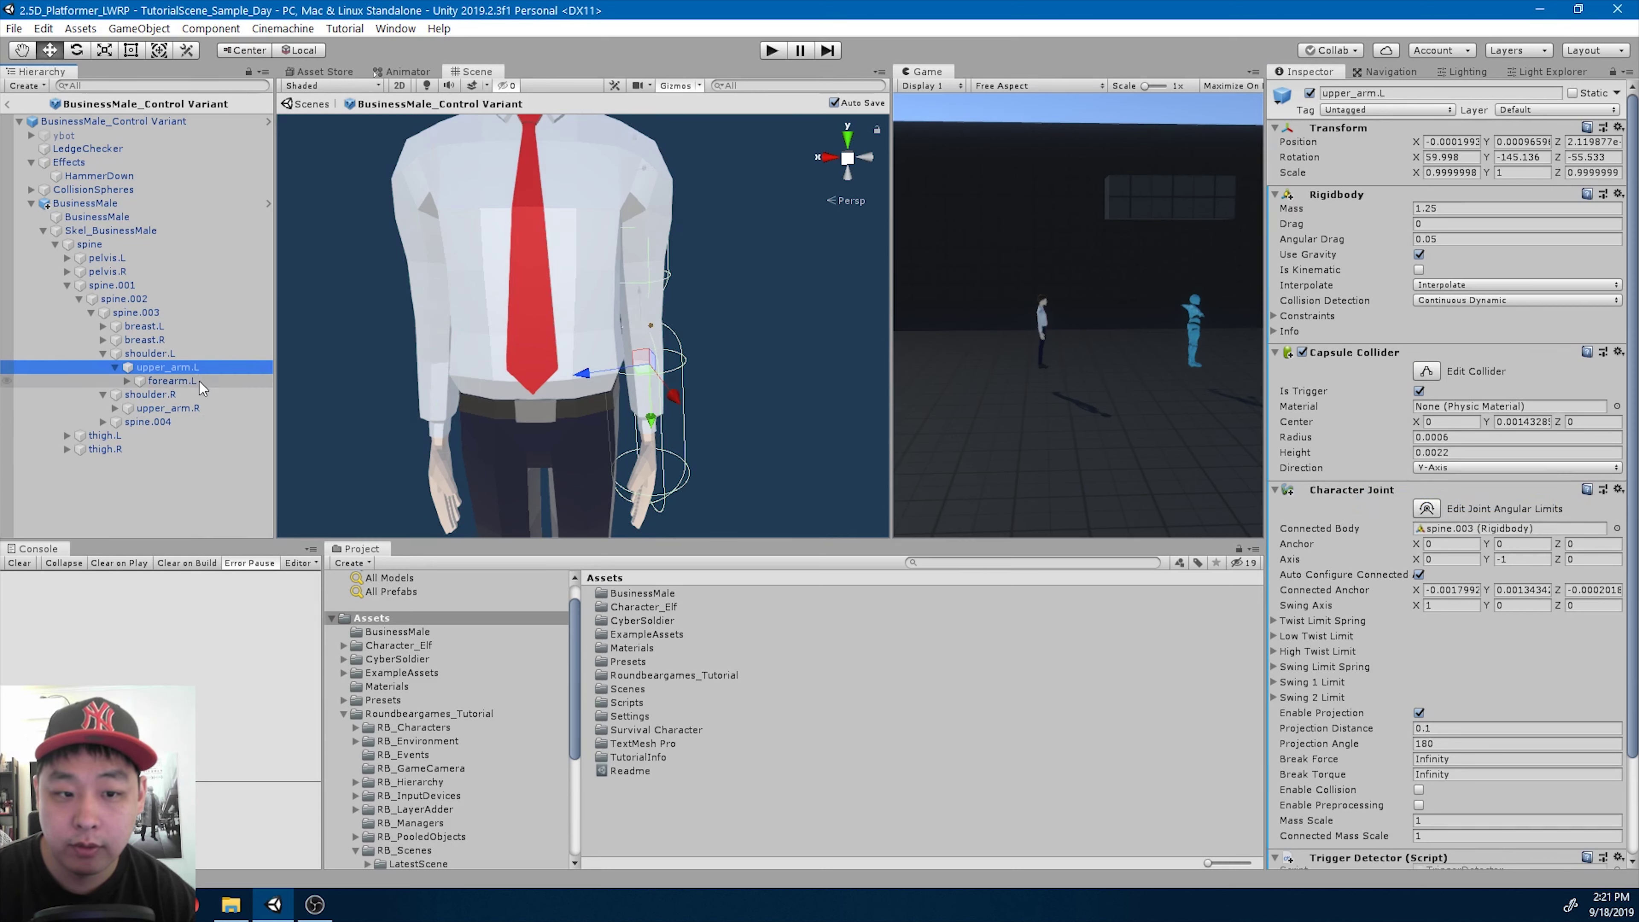
{"action": "left_click", "coordinate": [172, 381]}
{"action": "key", "text": "f"}
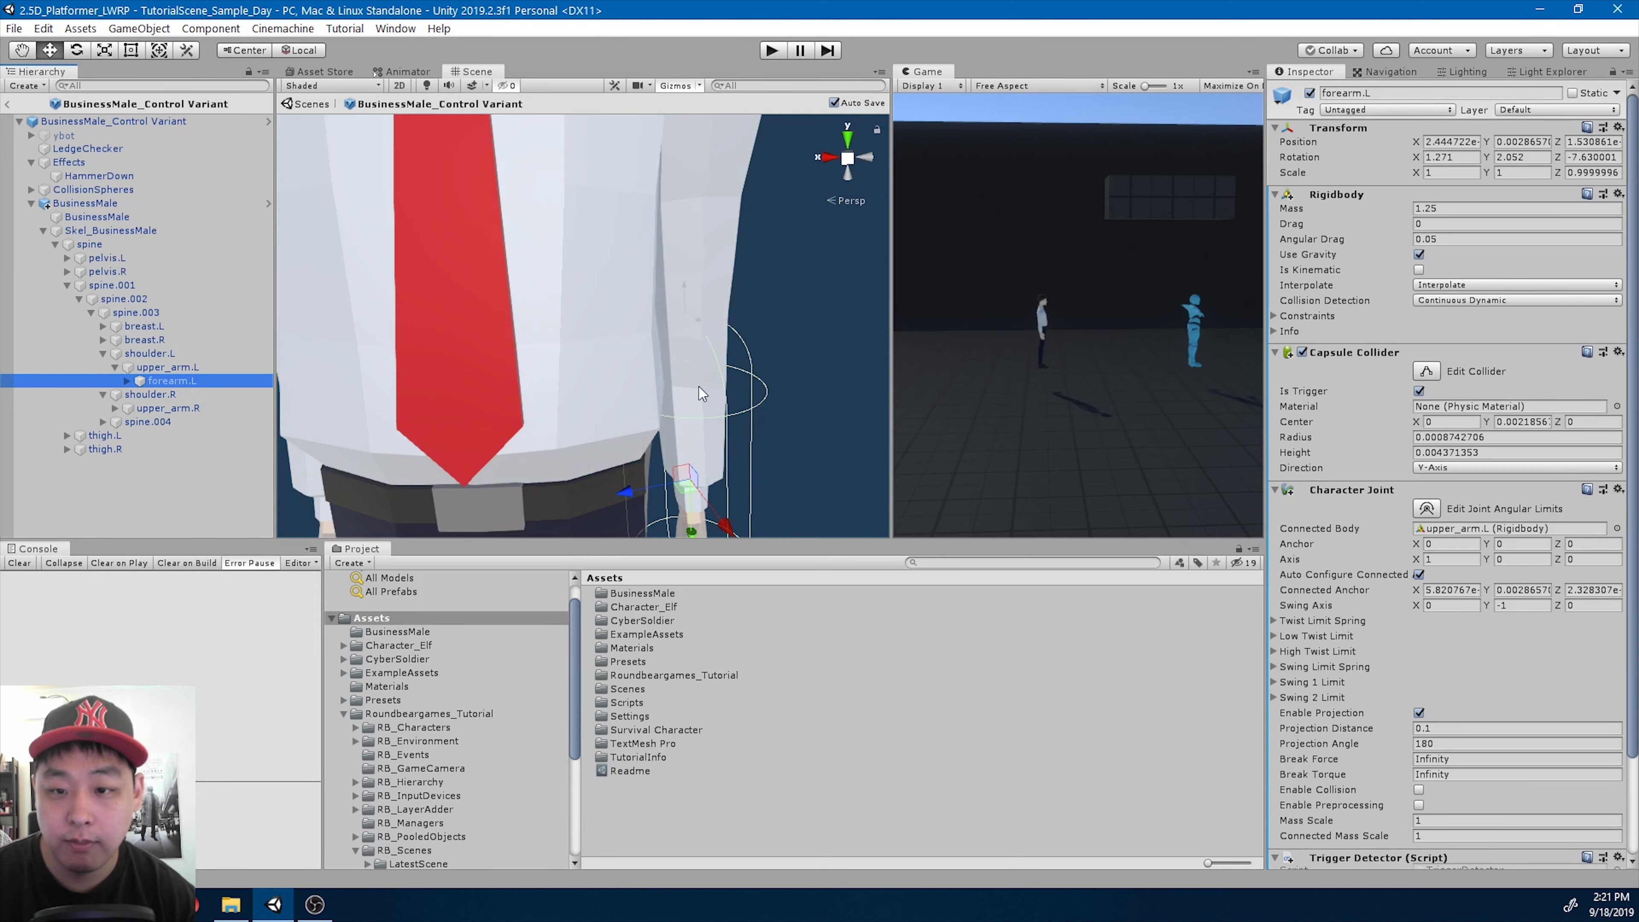
{"action": "left_click_drag", "start_coordinate": [647, 381], "coordinate": [610, 394], "text": "alt"}
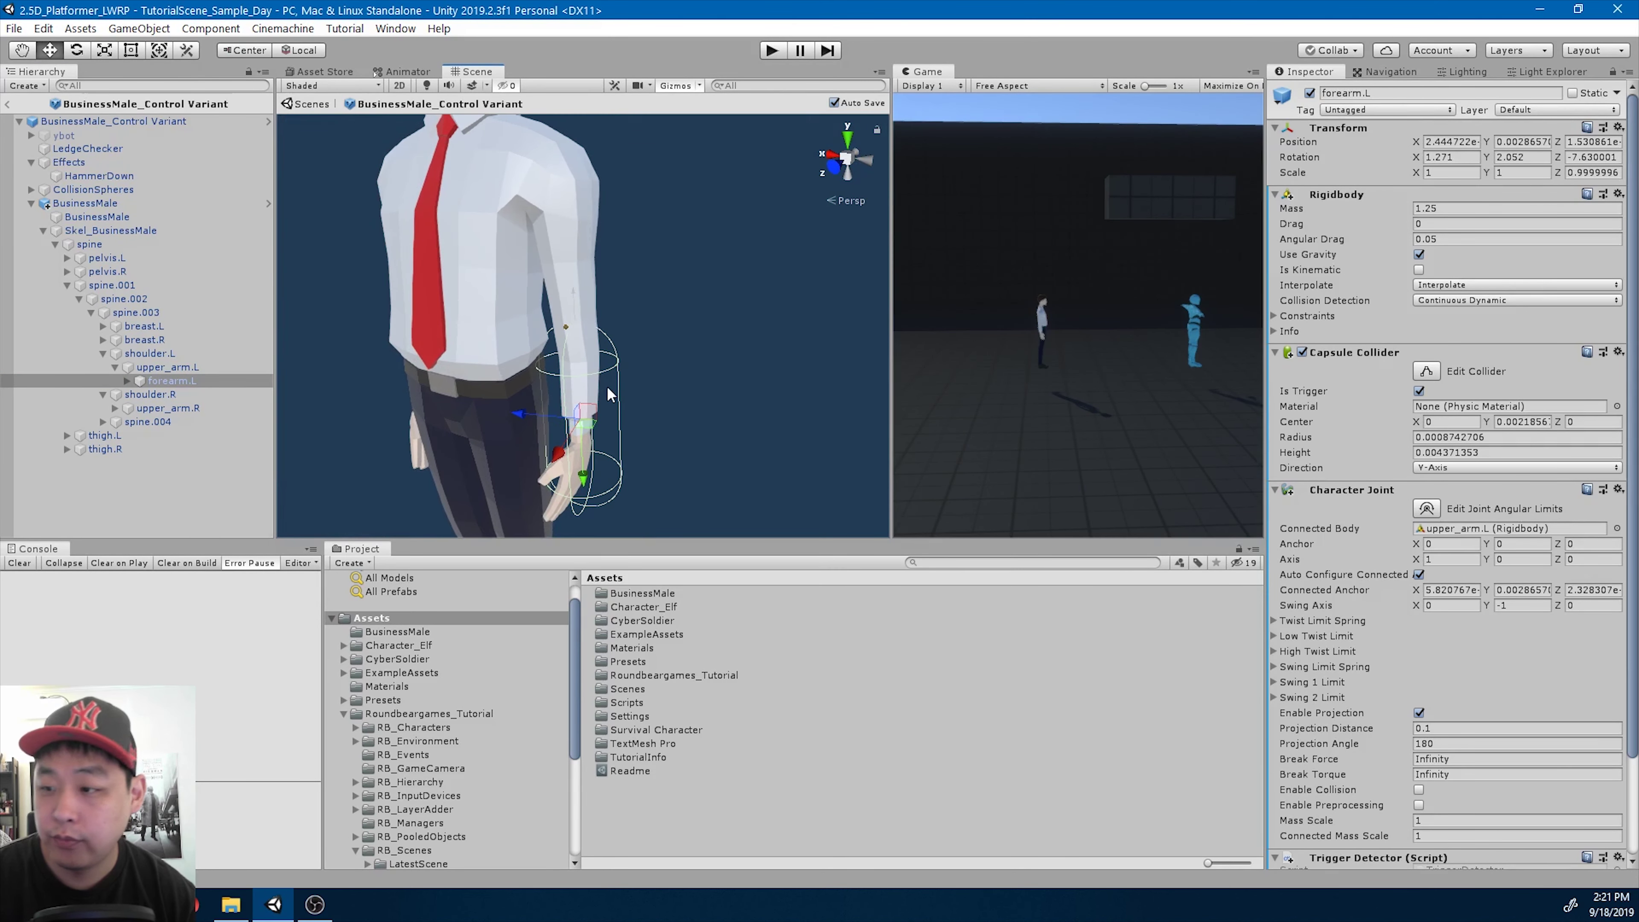
{"action": "left_click_drag", "start_coordinate": [1446, 437], "coordinate": [1527, 439]}
{"action": "type", "text": "6"}
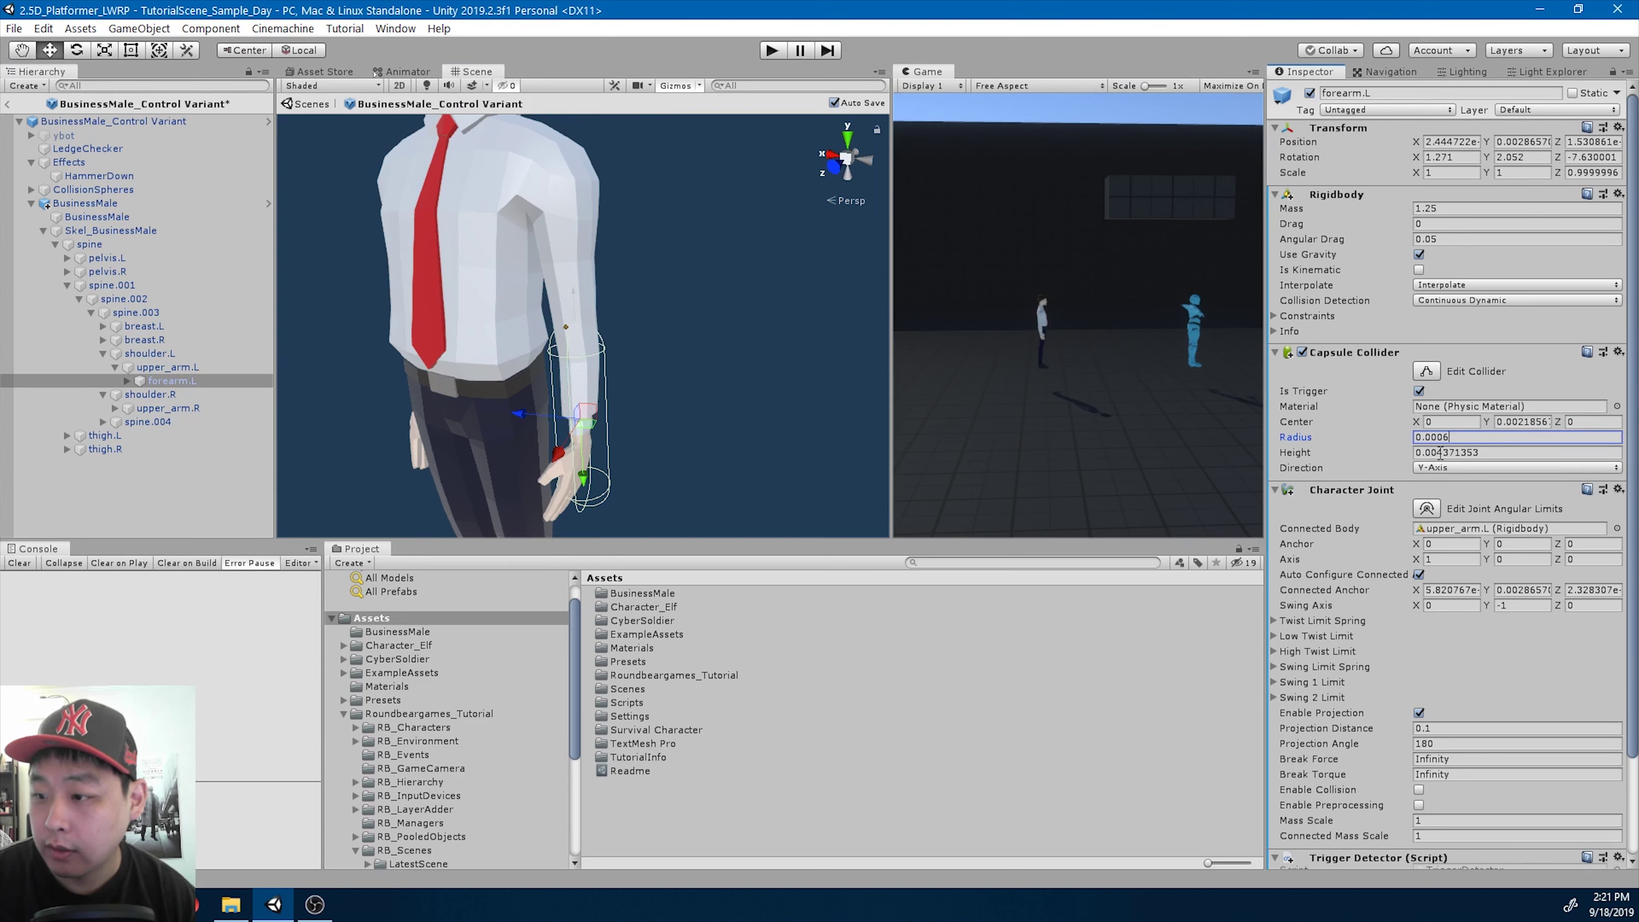
{"action": "left_click_drag", "start_coordinate": [1440, 452], "coordinate": [1507, 459]}
{"action": "type", "text": "3"}
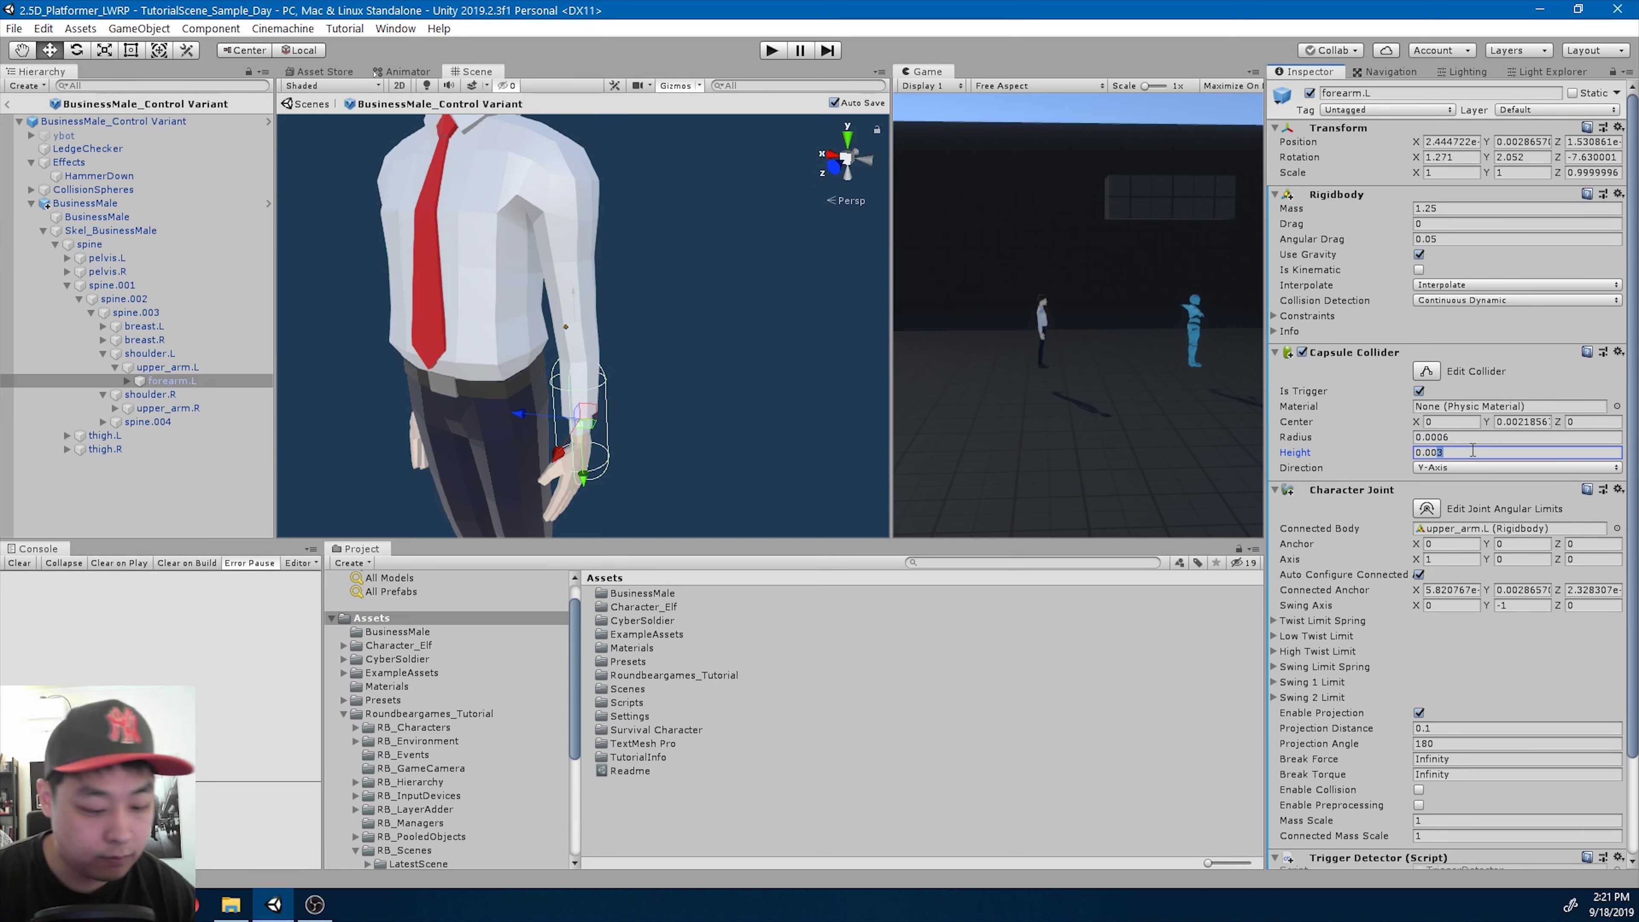
{"action": "type", "text": "25"}
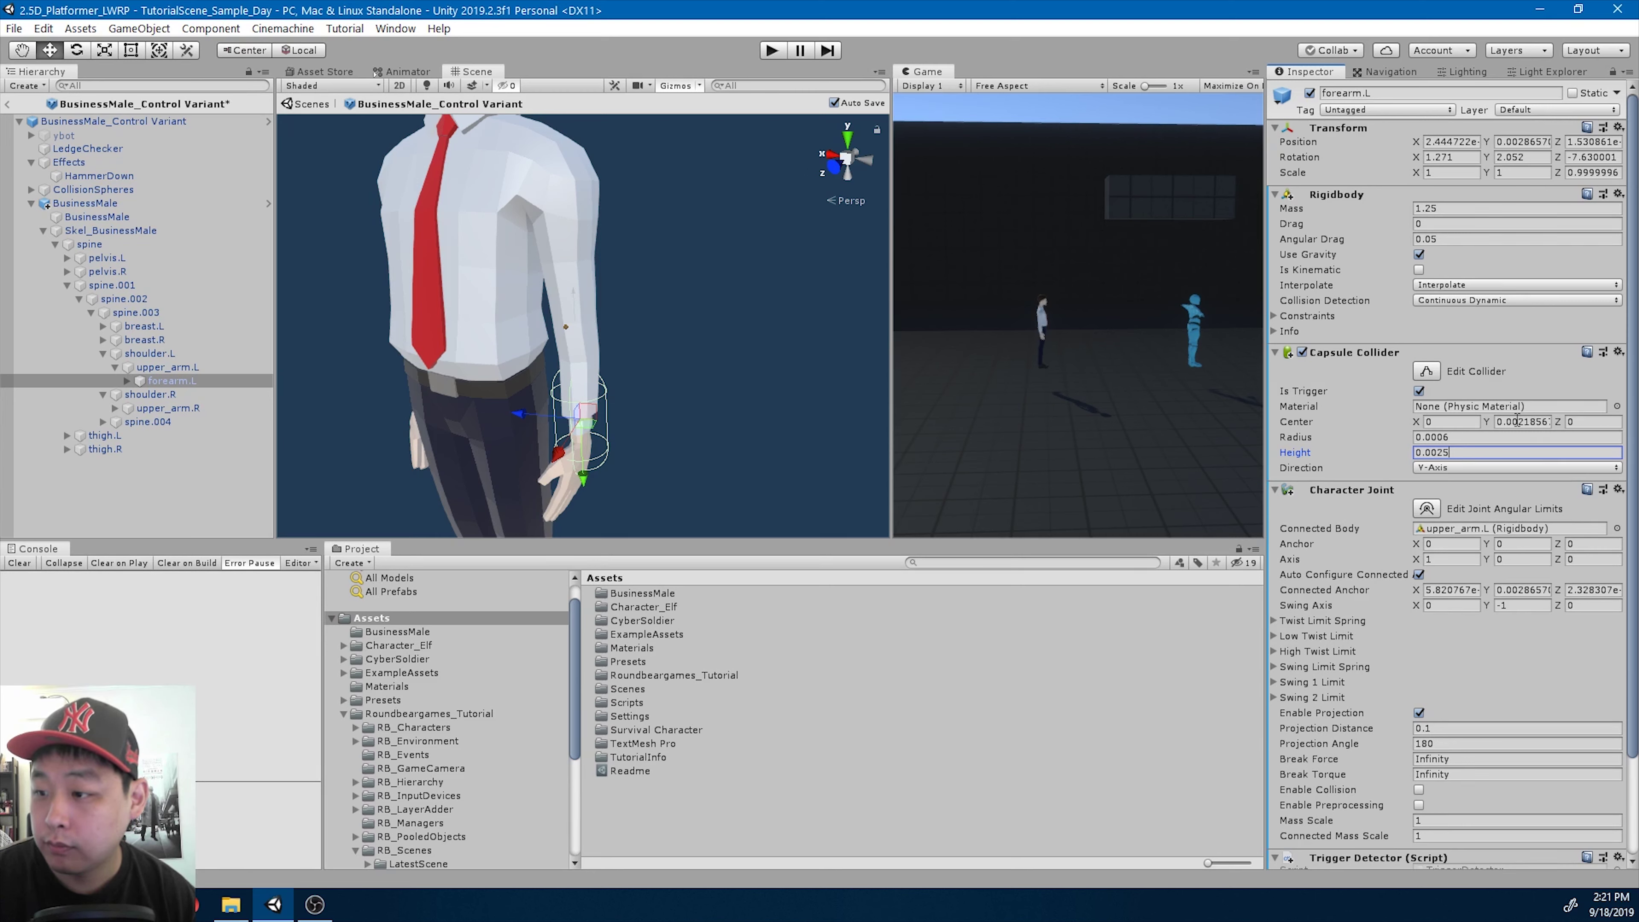
- Set the Y center of the forearm.L capsule collider to 0.0015
{"action": "left_click", "coordinate": [1517, 421]}
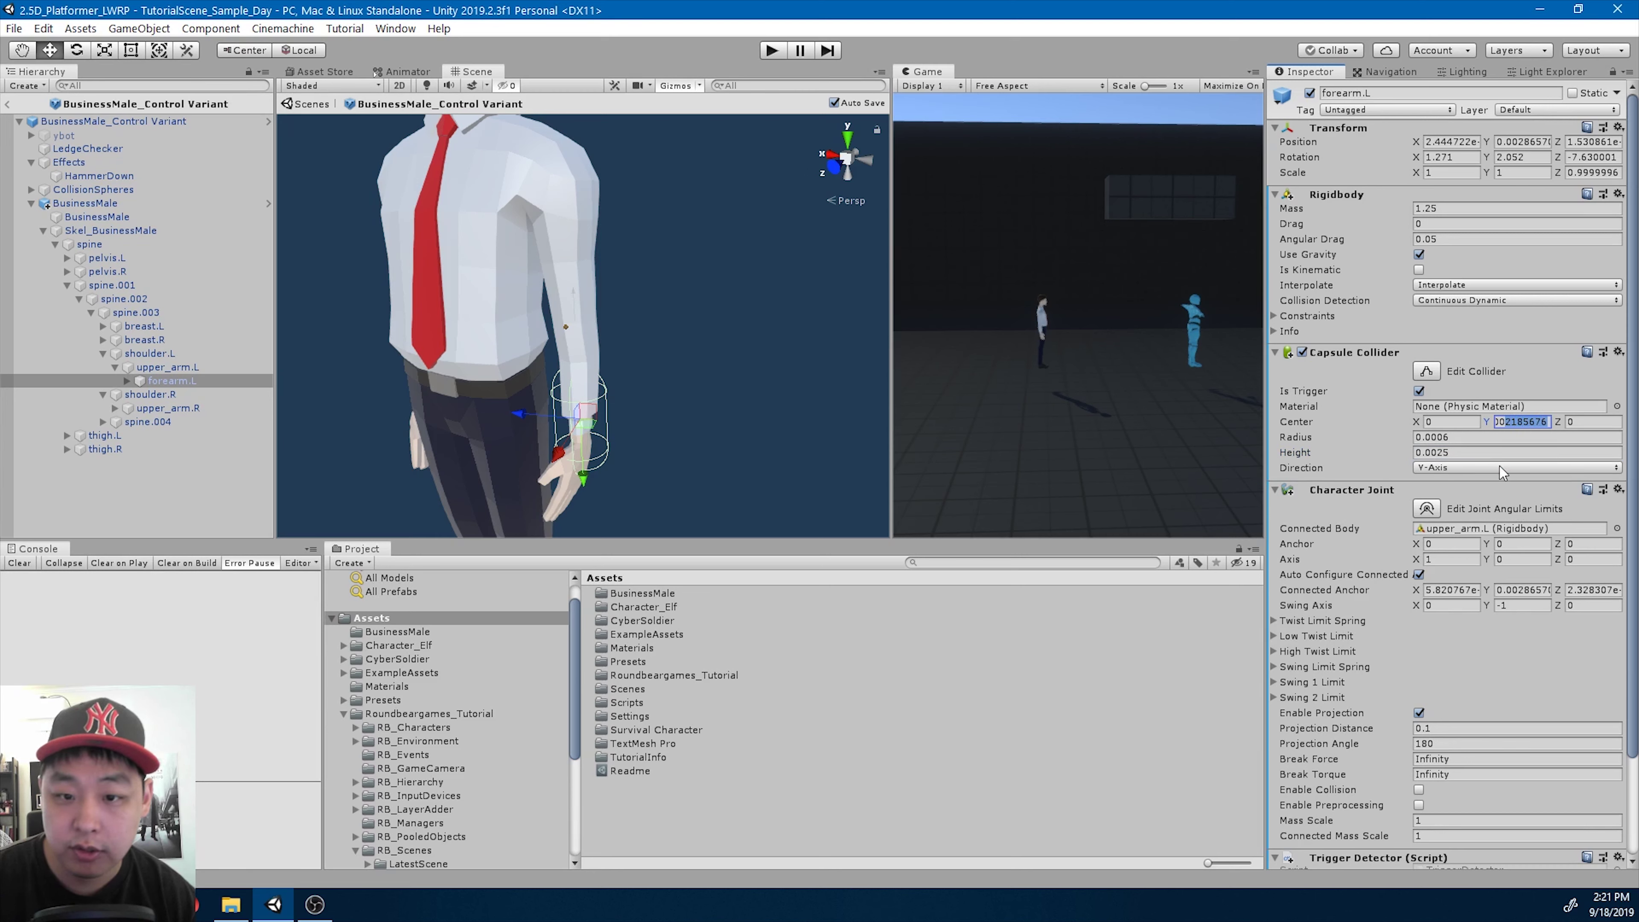
{"action": "type", "text": "0.003"}
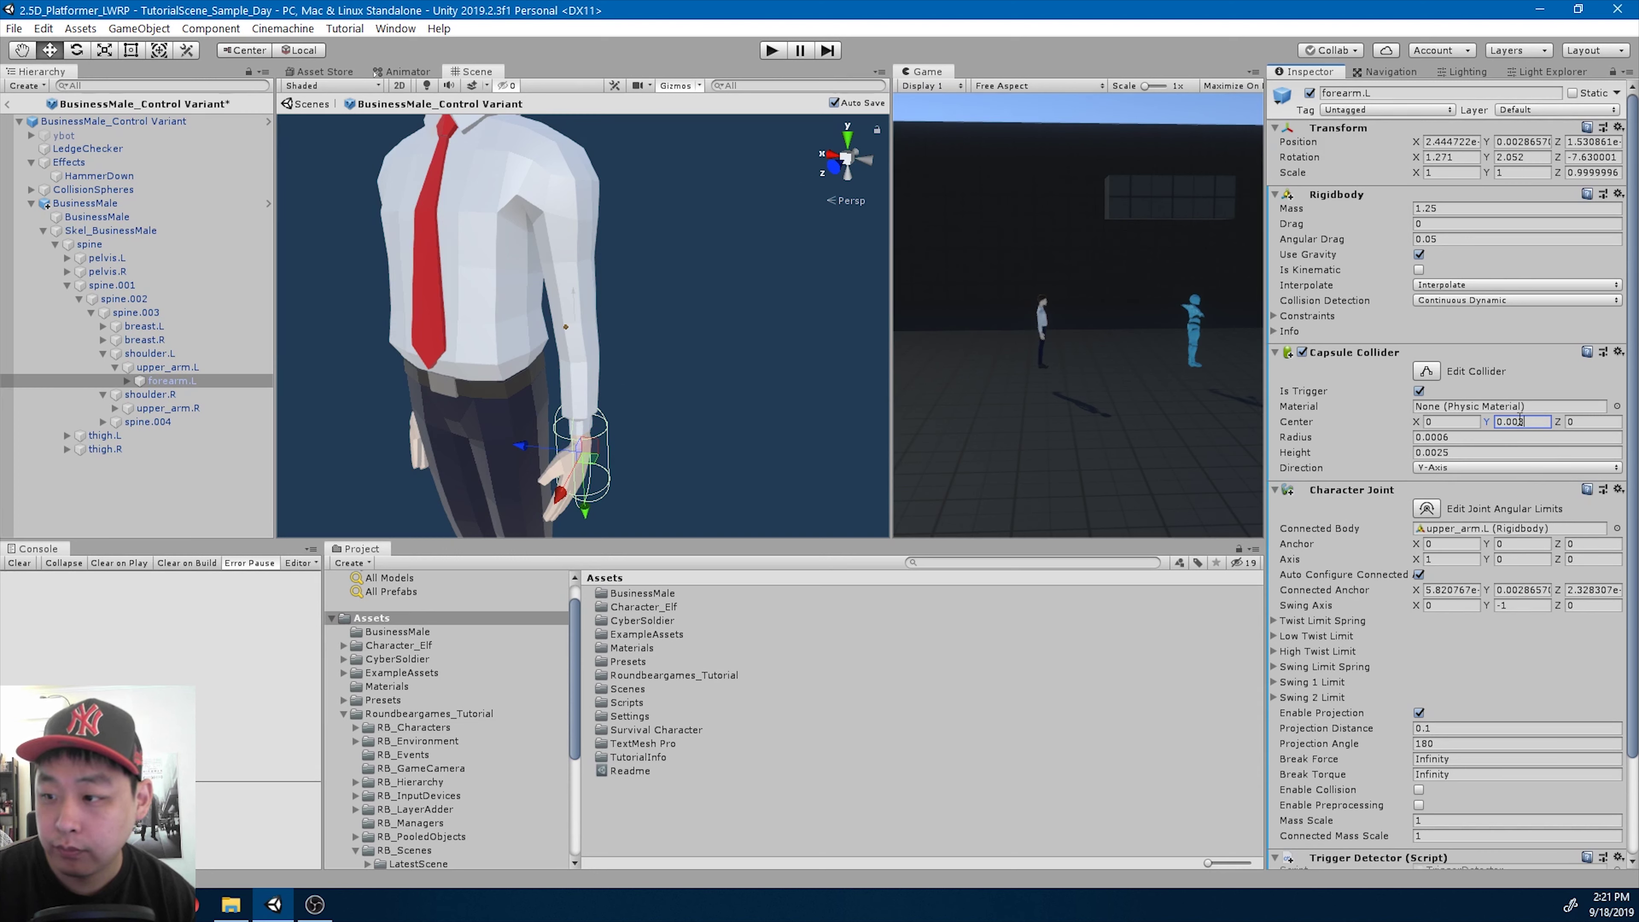
{"action": "key", "text": "BackSpace"}
{"action": "type", "text": "15"}
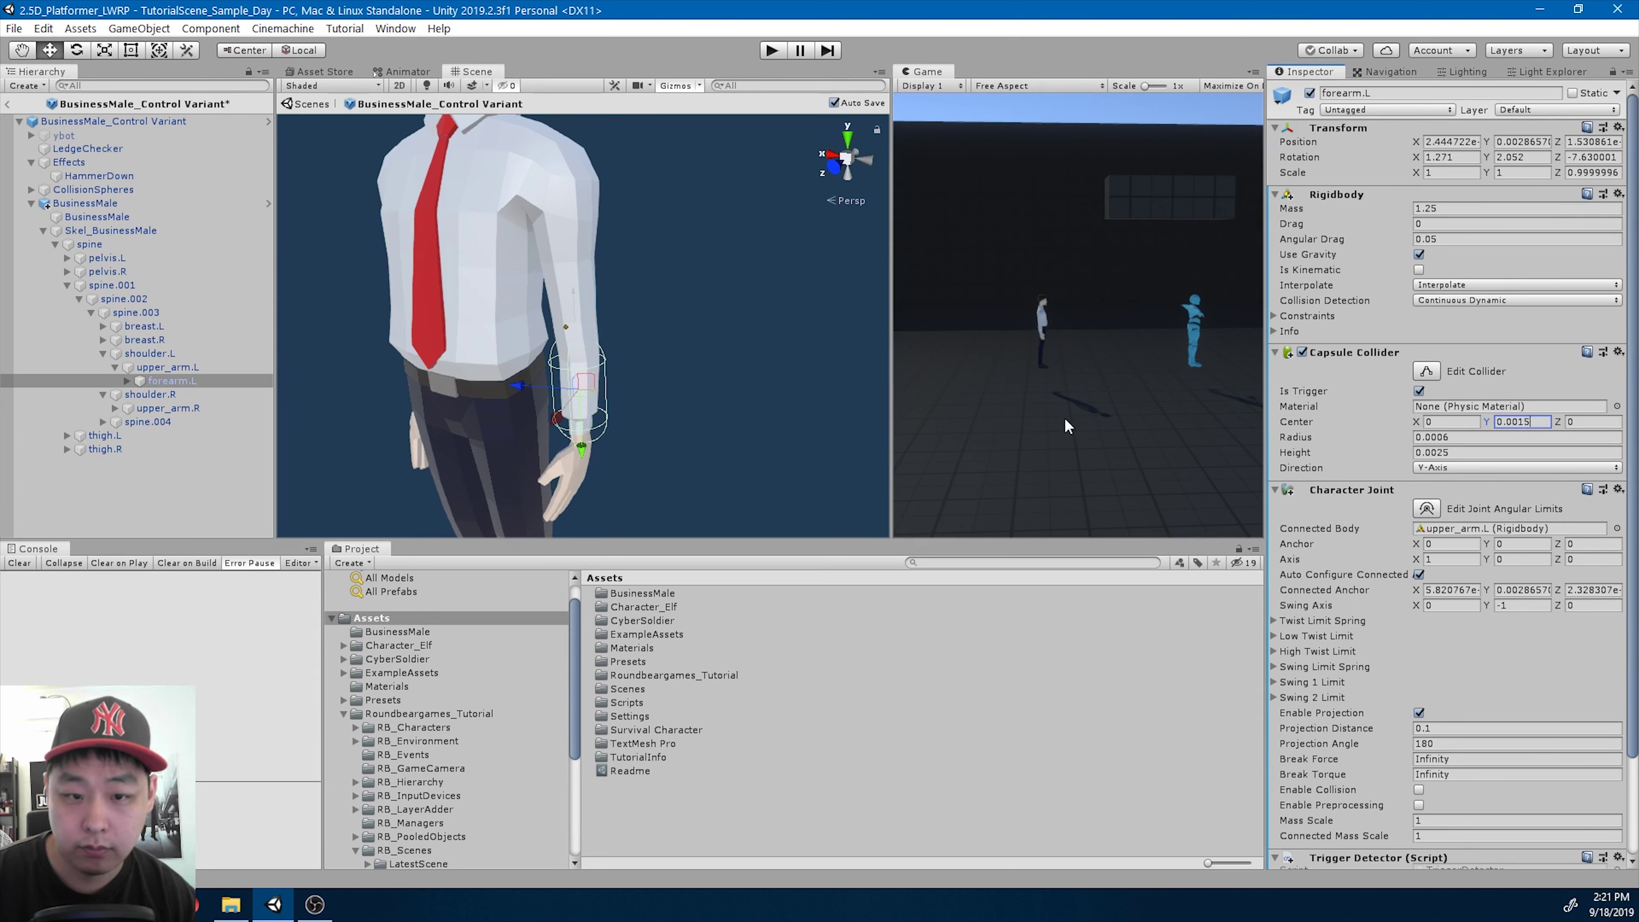
{"action": "double_click", "coordinate": [193, 369]}
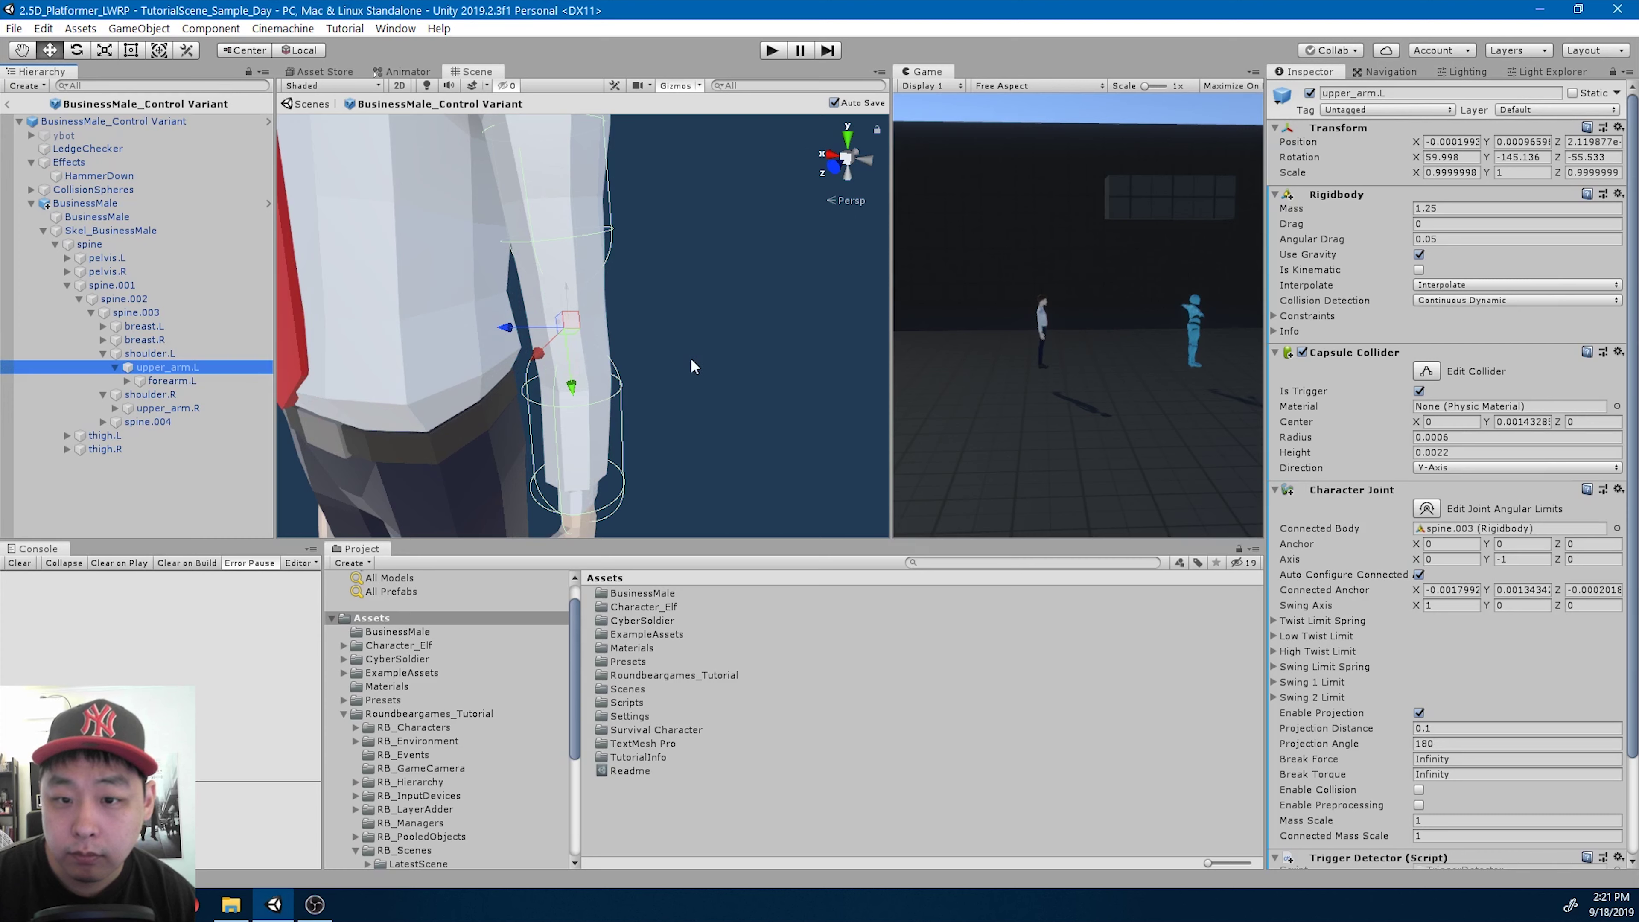
{"action": "left_click_drag", "start_coordinate": [691, 367], "coordinate": [763, 366], "text": "alt"}
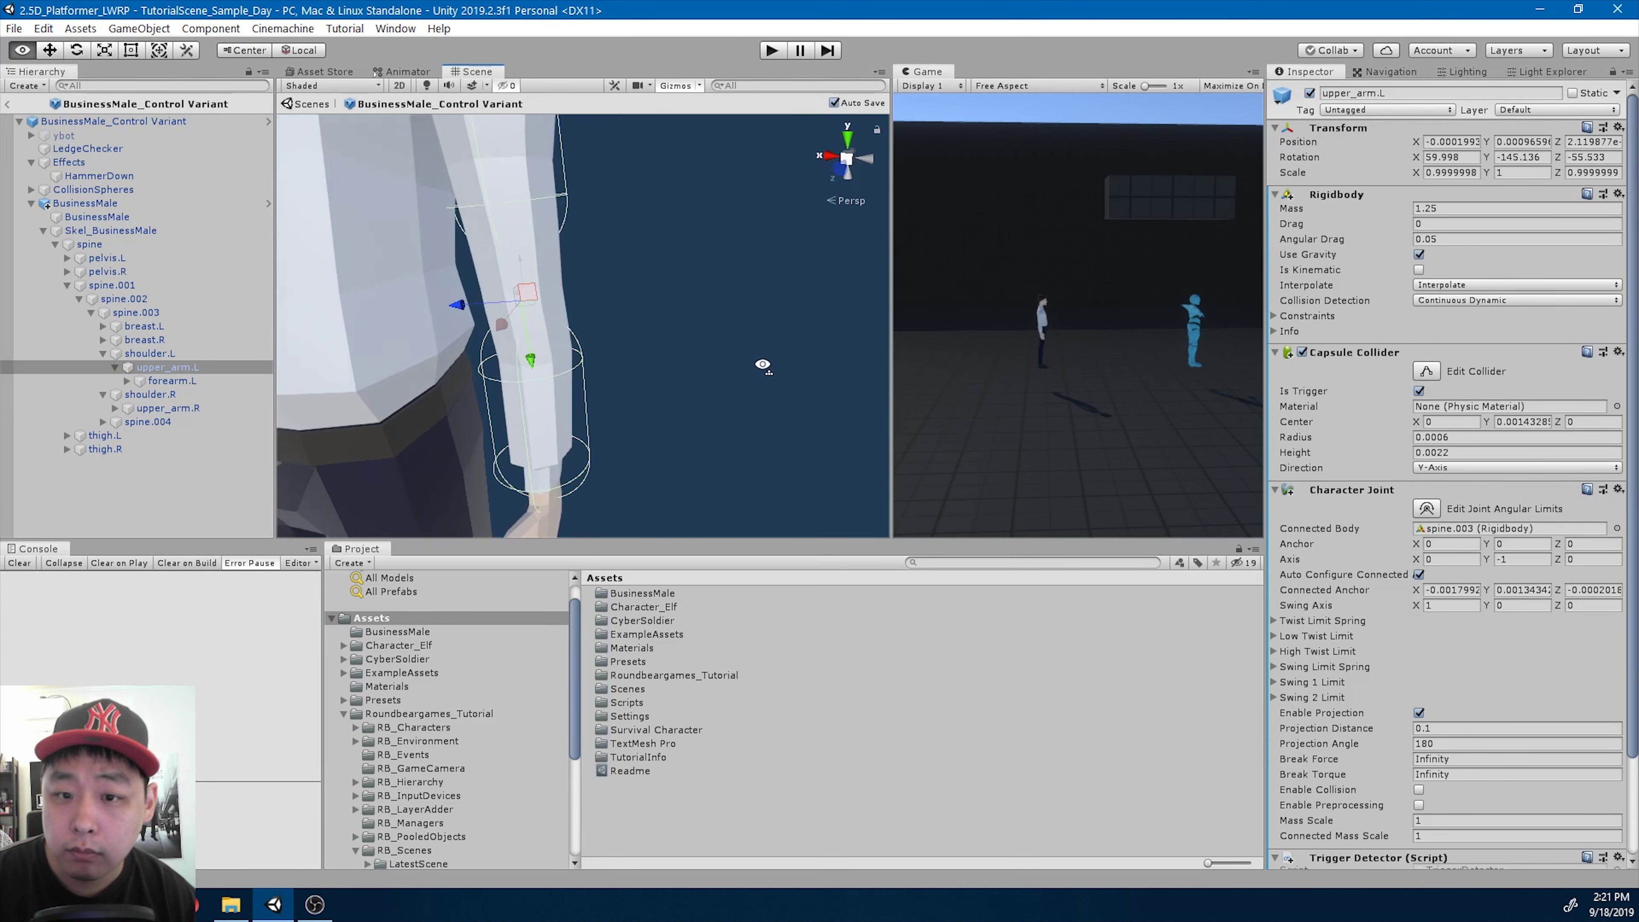
{"action": "scroll", "coordinate": [762, 365], "scroll_direction": "down", "scroll_amount": 8}
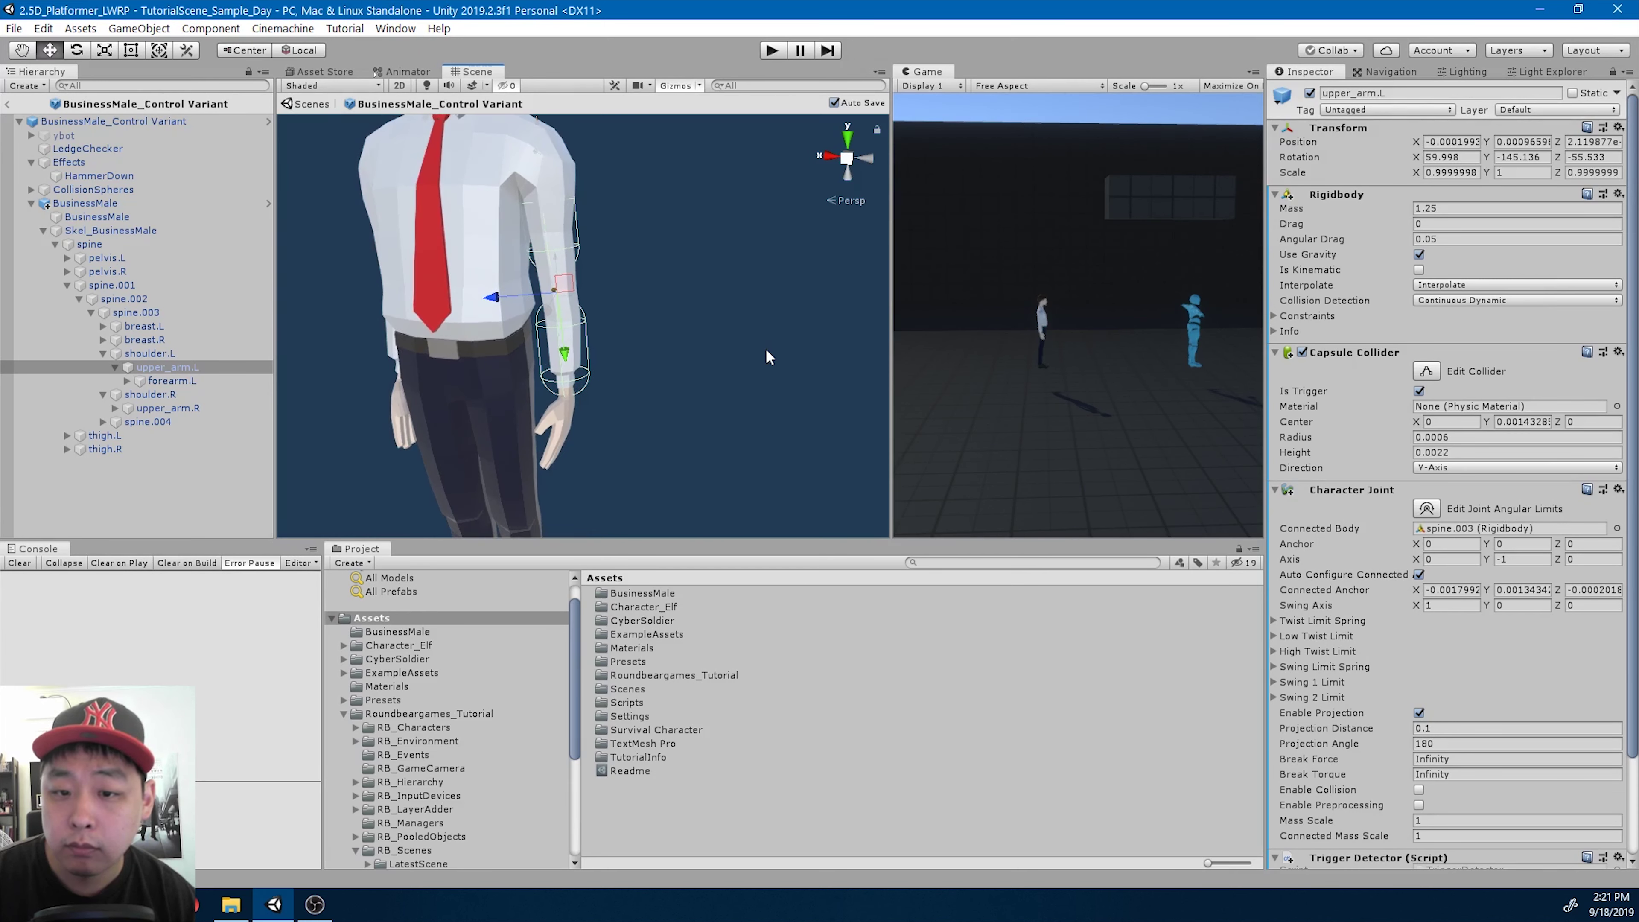
{"action": "left_click", "coordinate": [1529, 422]}
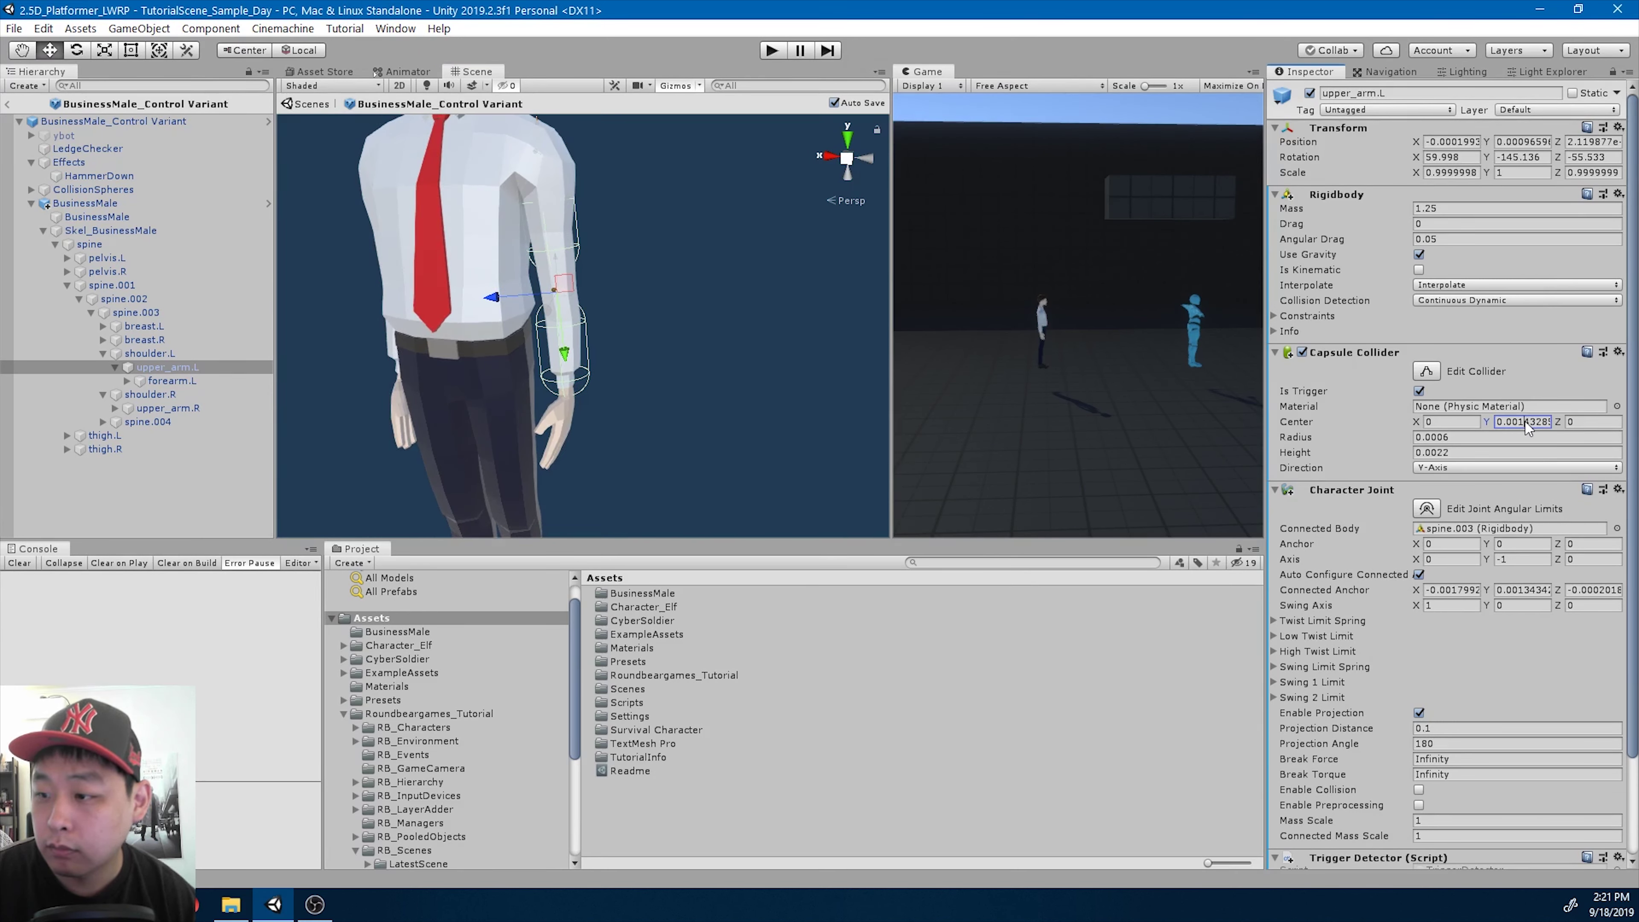
{"action": "left_click_drag", "start_coordinate": [1529, 427], "coordinate": [1613, 432]}
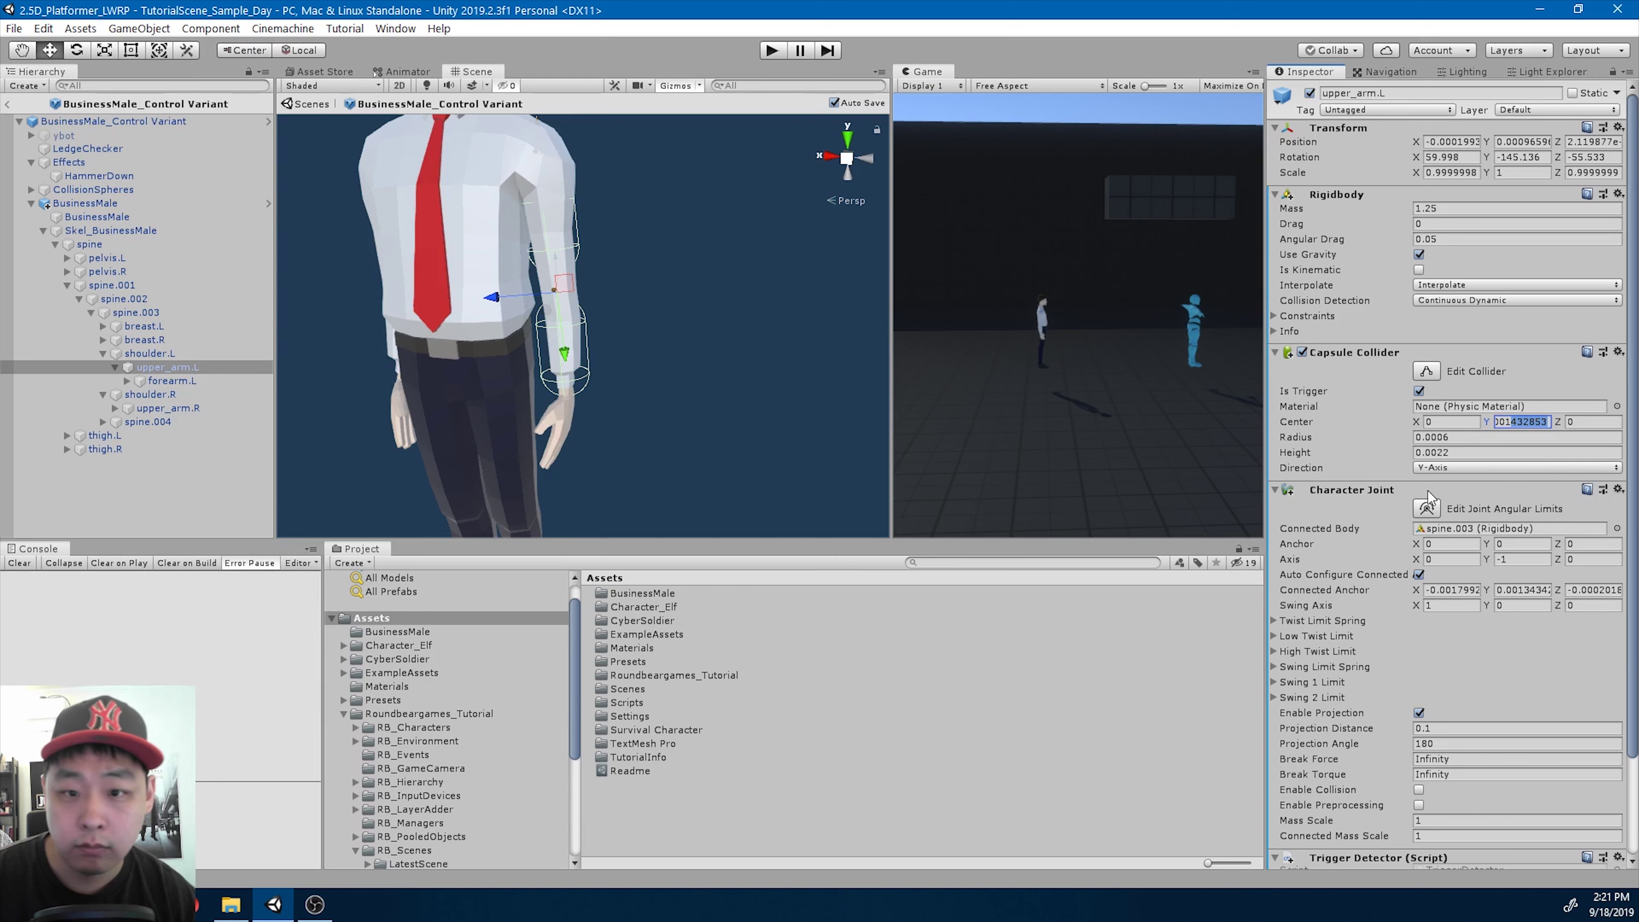
{"action": "type", "text": "15"}
{"action": "key", "text": "ctrl+z"}
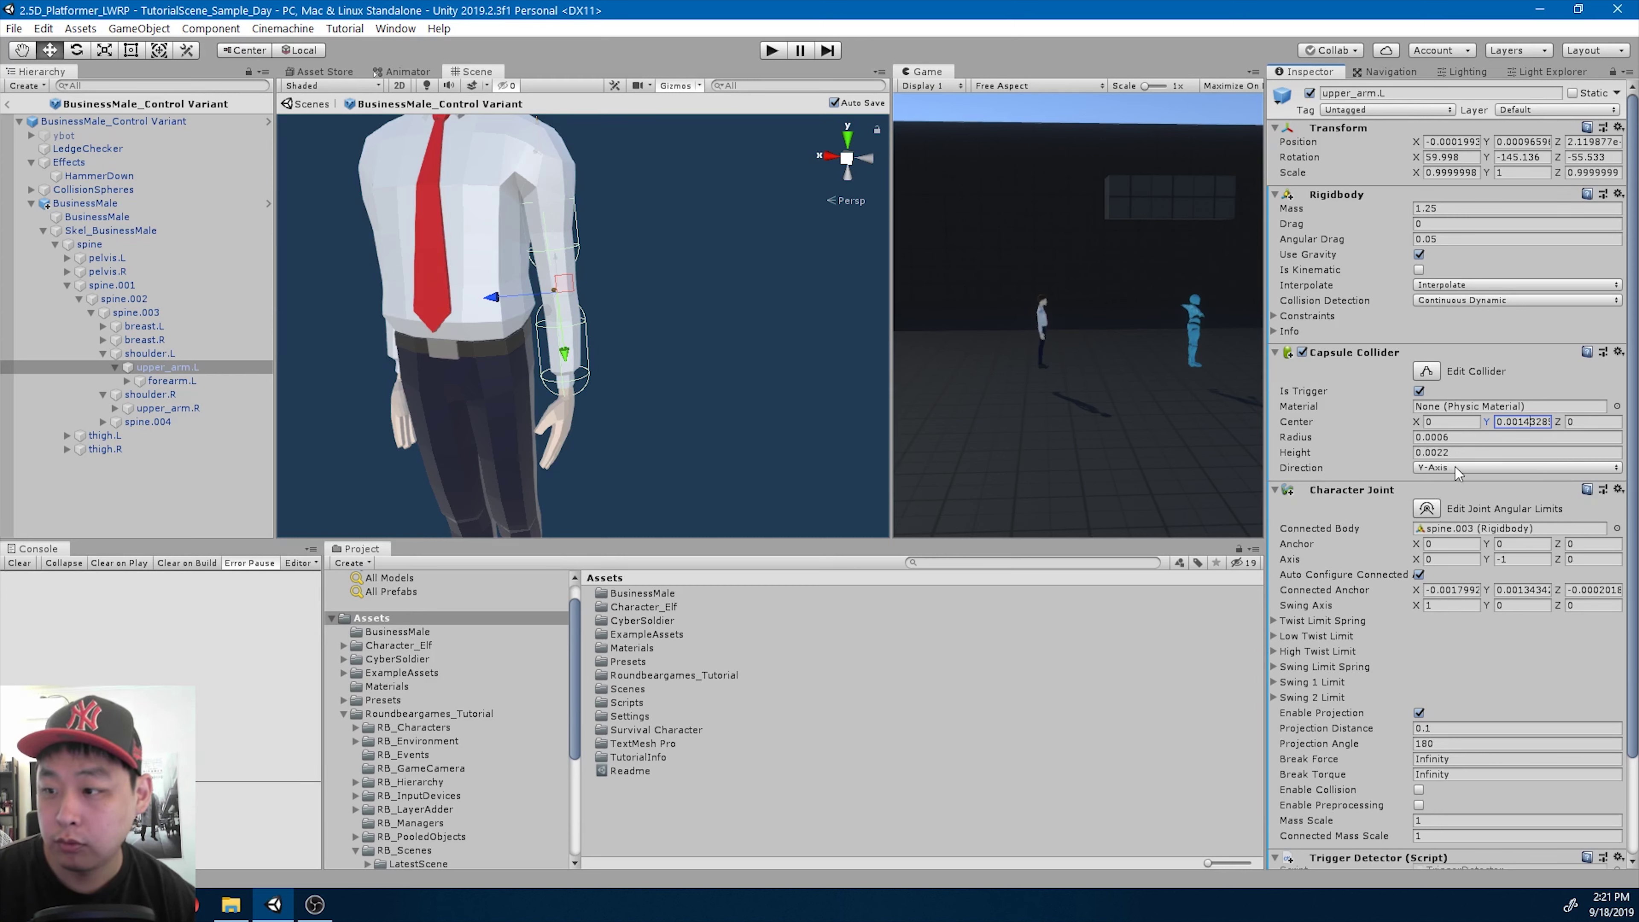
- Set the Y center of the forearm.L capsule collider to 0.0014 and check it against the upper_arm.L collider
{"action": "left_click", "coordinate": [193, 381]}
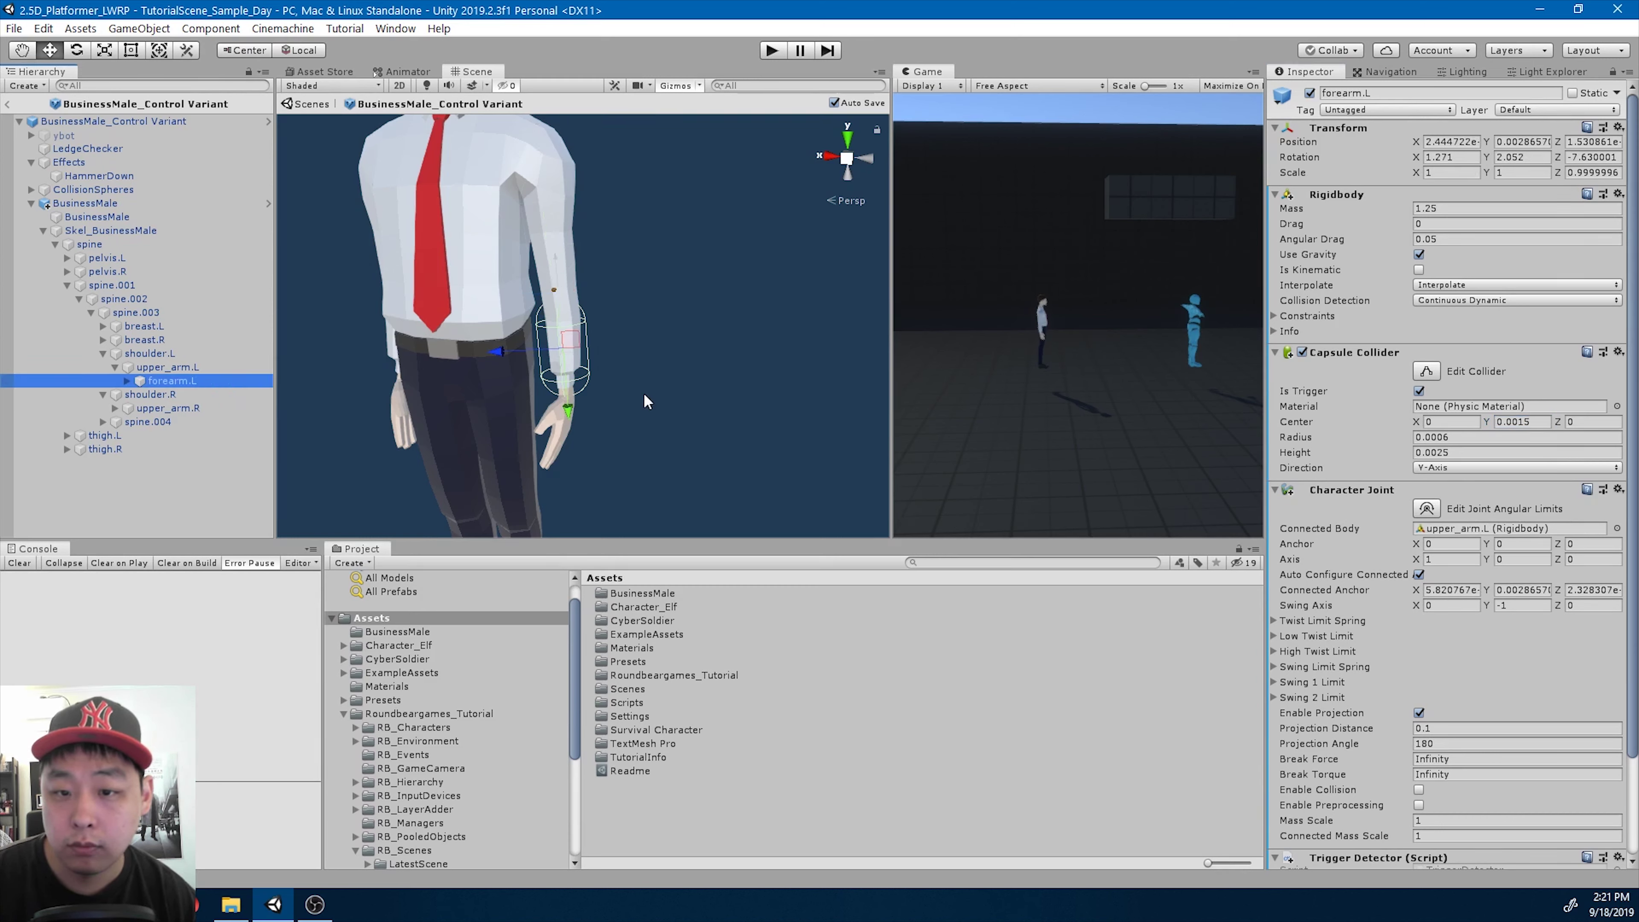
{"action": "left_click_drag", "start_coordinate": [1527, 426], "coordinate": [1549, 429]}
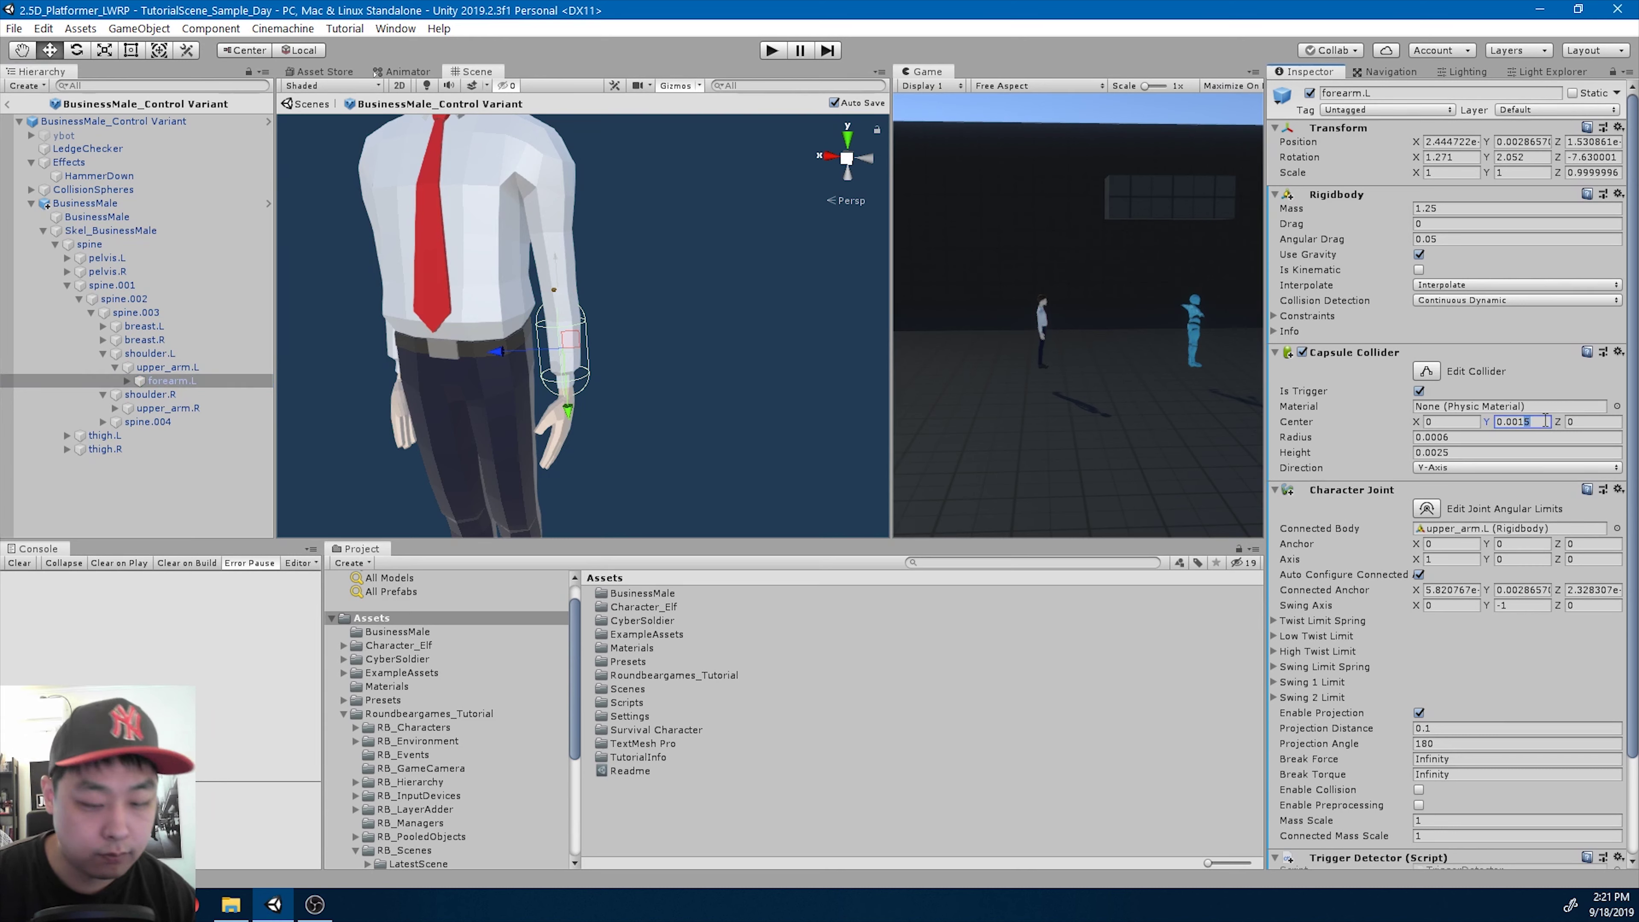
{"action": "type", "text": "4"}
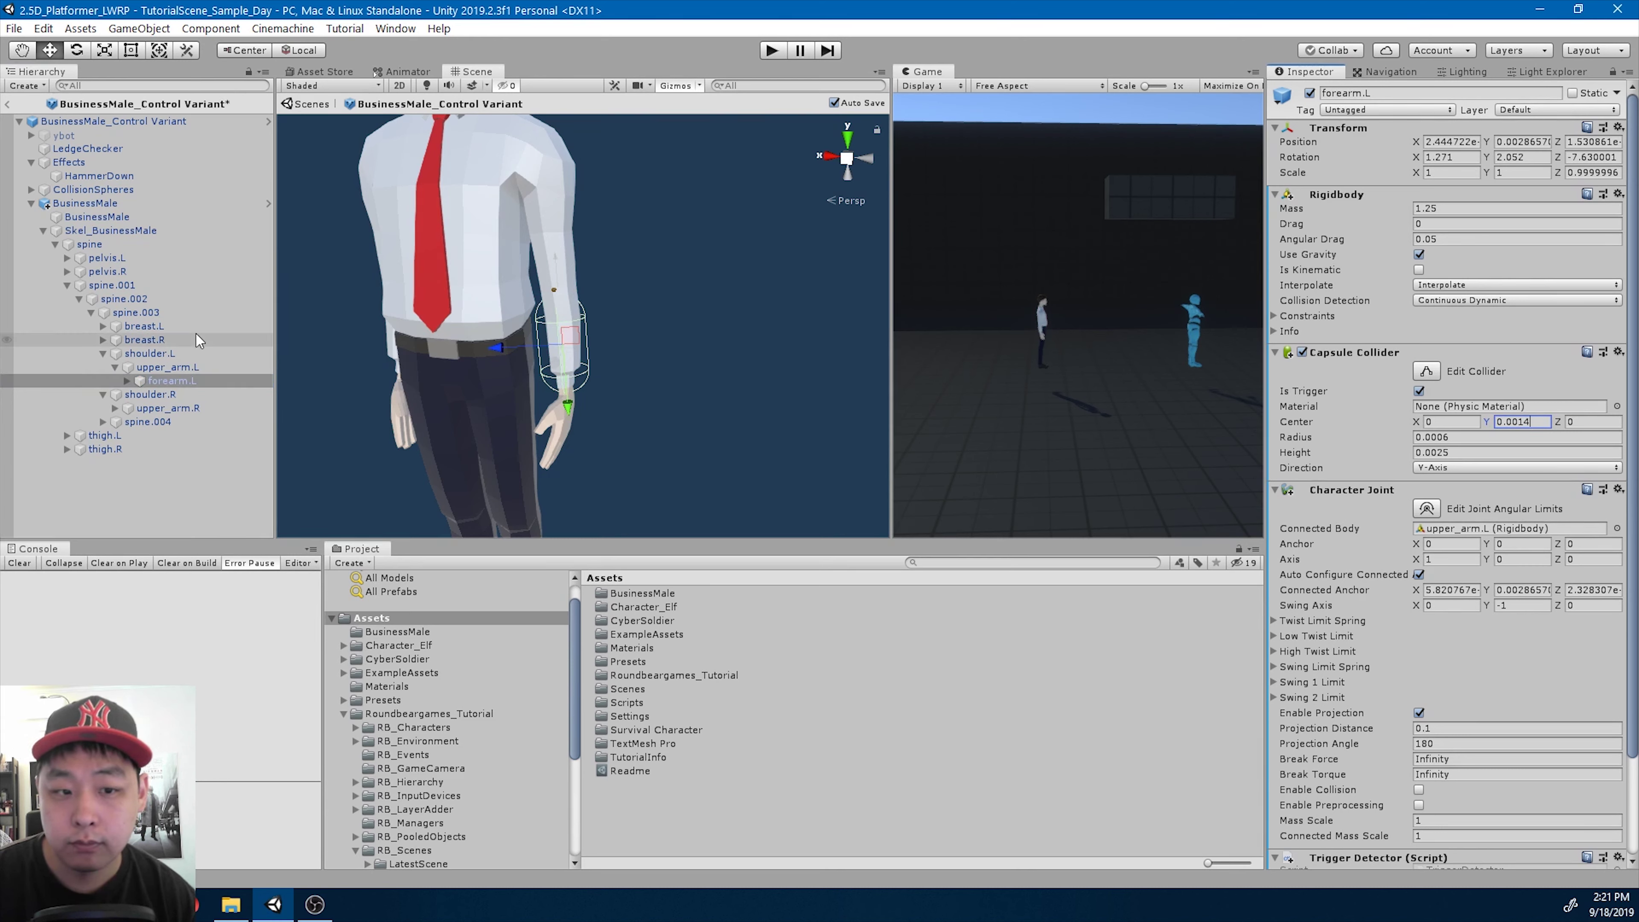
{"action": "left_click", "coordinate": [169, 367]}
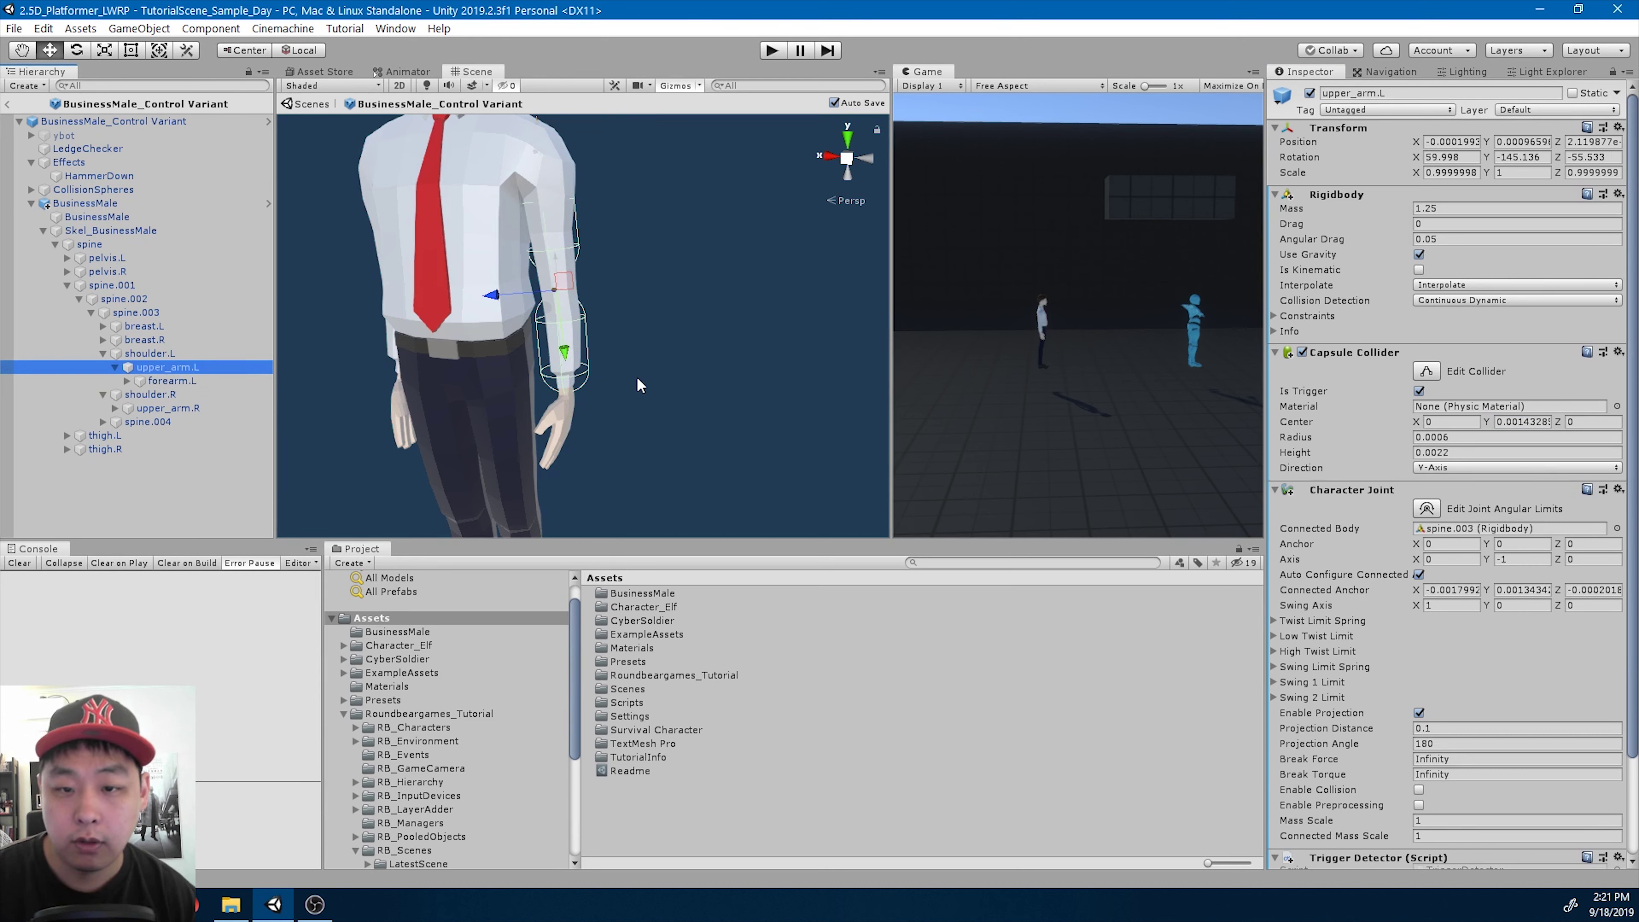
- Copy the forearm.L capsule collider's values onto the capsule collider of forearm.R under upper_arm.R
{"action": "left_click", "coordinate": [498, 431]}
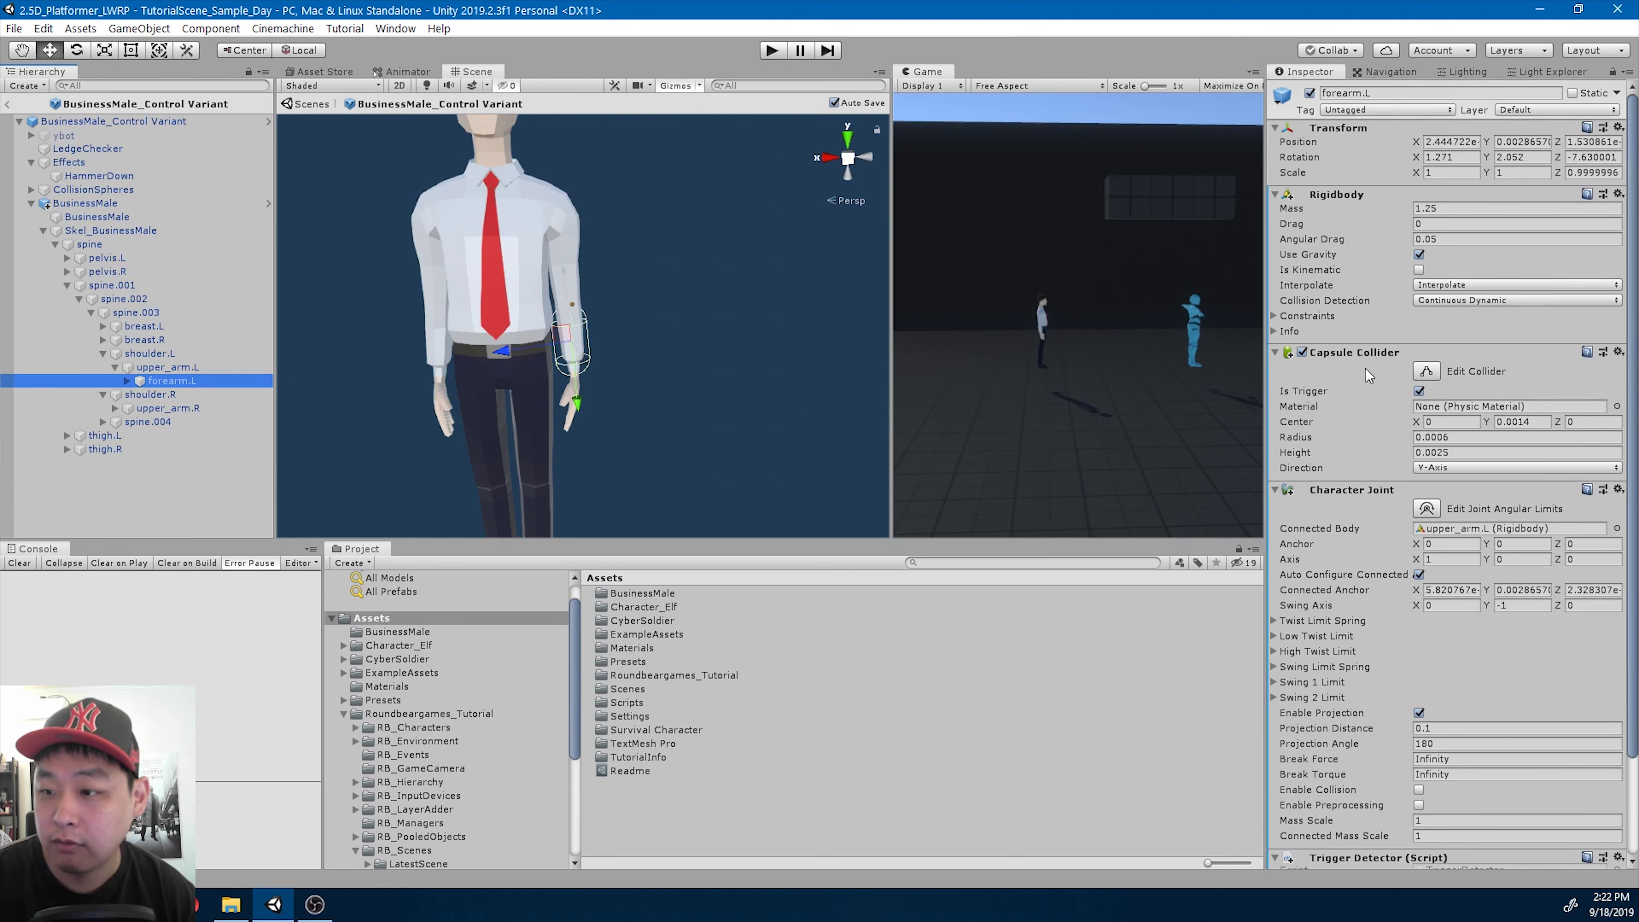
{"action": "right_click", "coordinate": [1357, 356]}
{"action": "left_click", "coordinate": [1429, 467]}
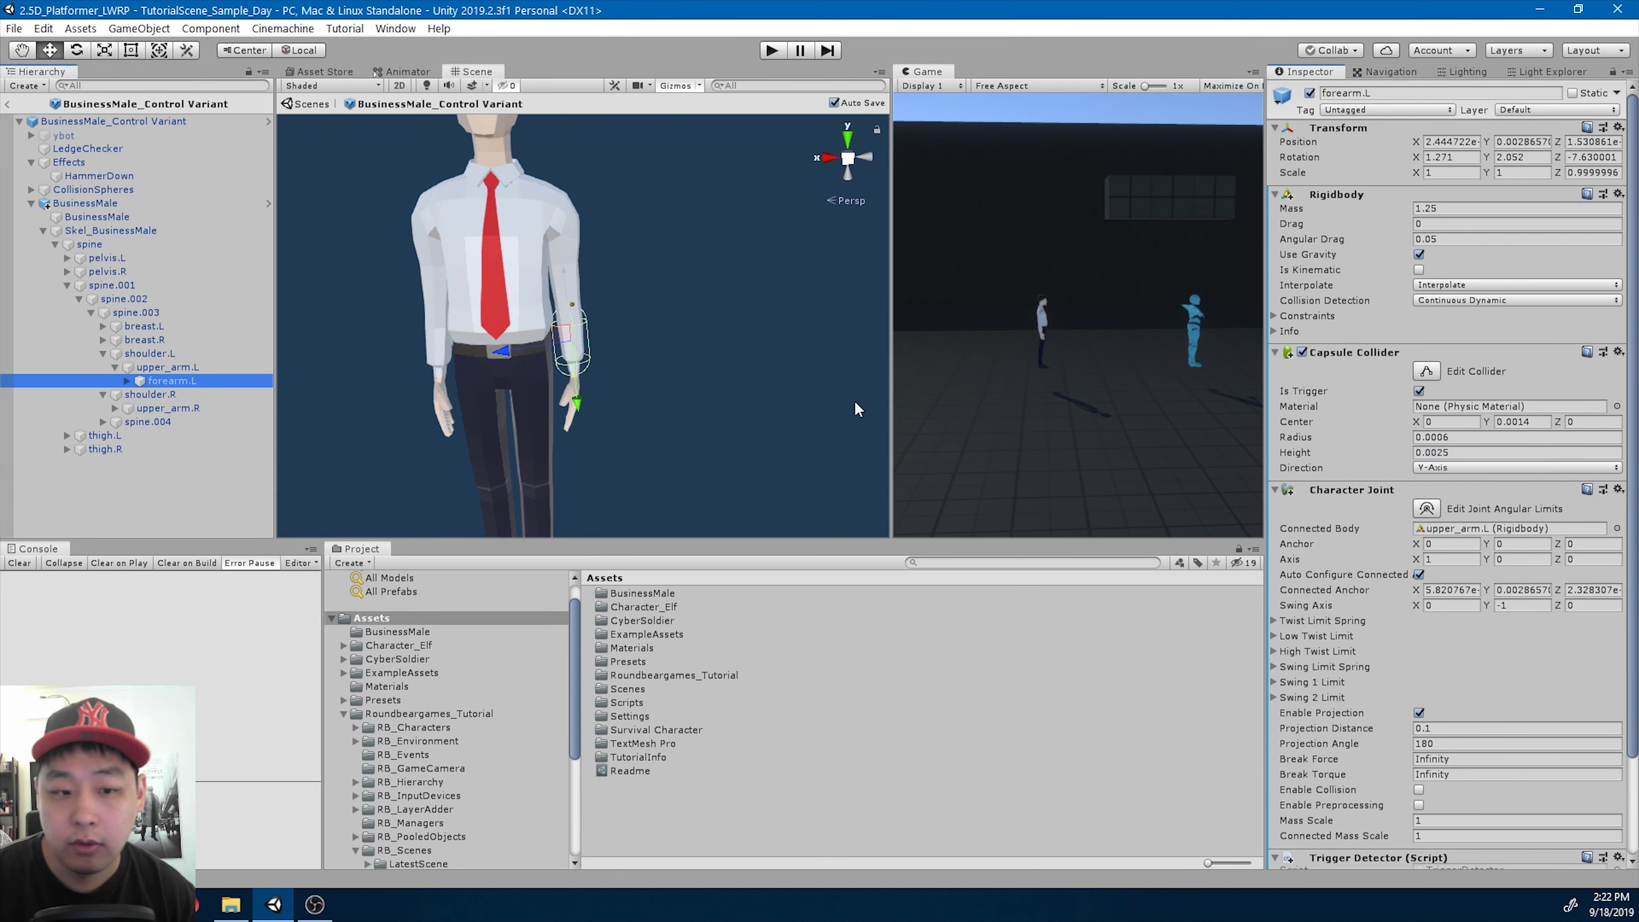
{"action": "left_click", "coordinate": [115, 408]}
{"action": "left_click", "coordinate": [183, 423]}
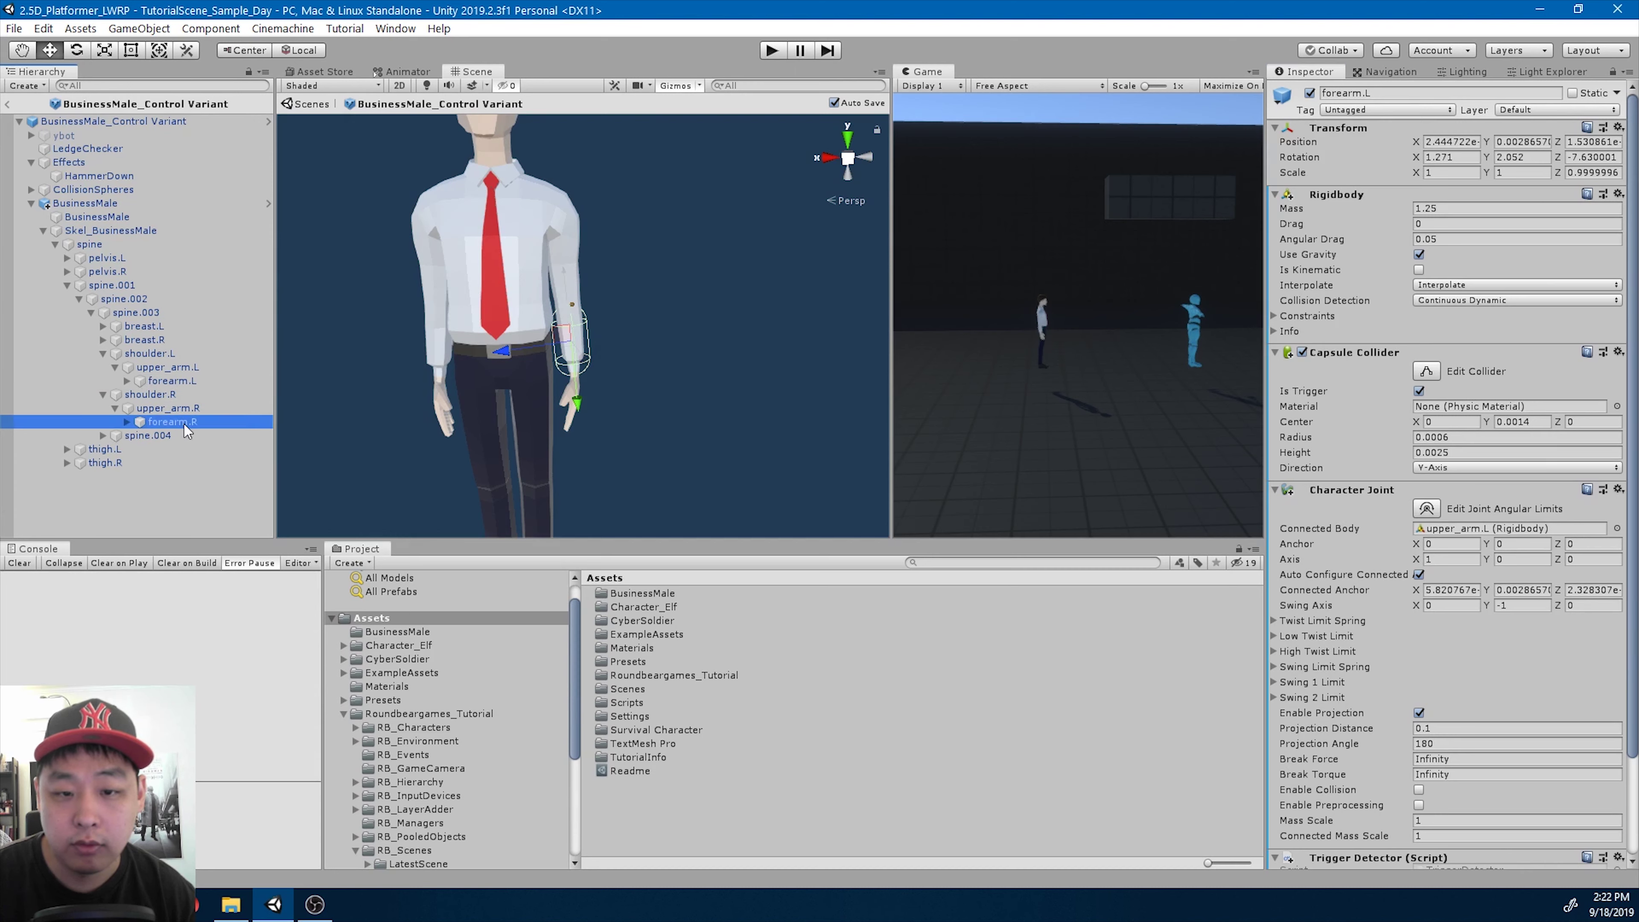
{"action": "right_click", "coordinate": [1350, 350]}
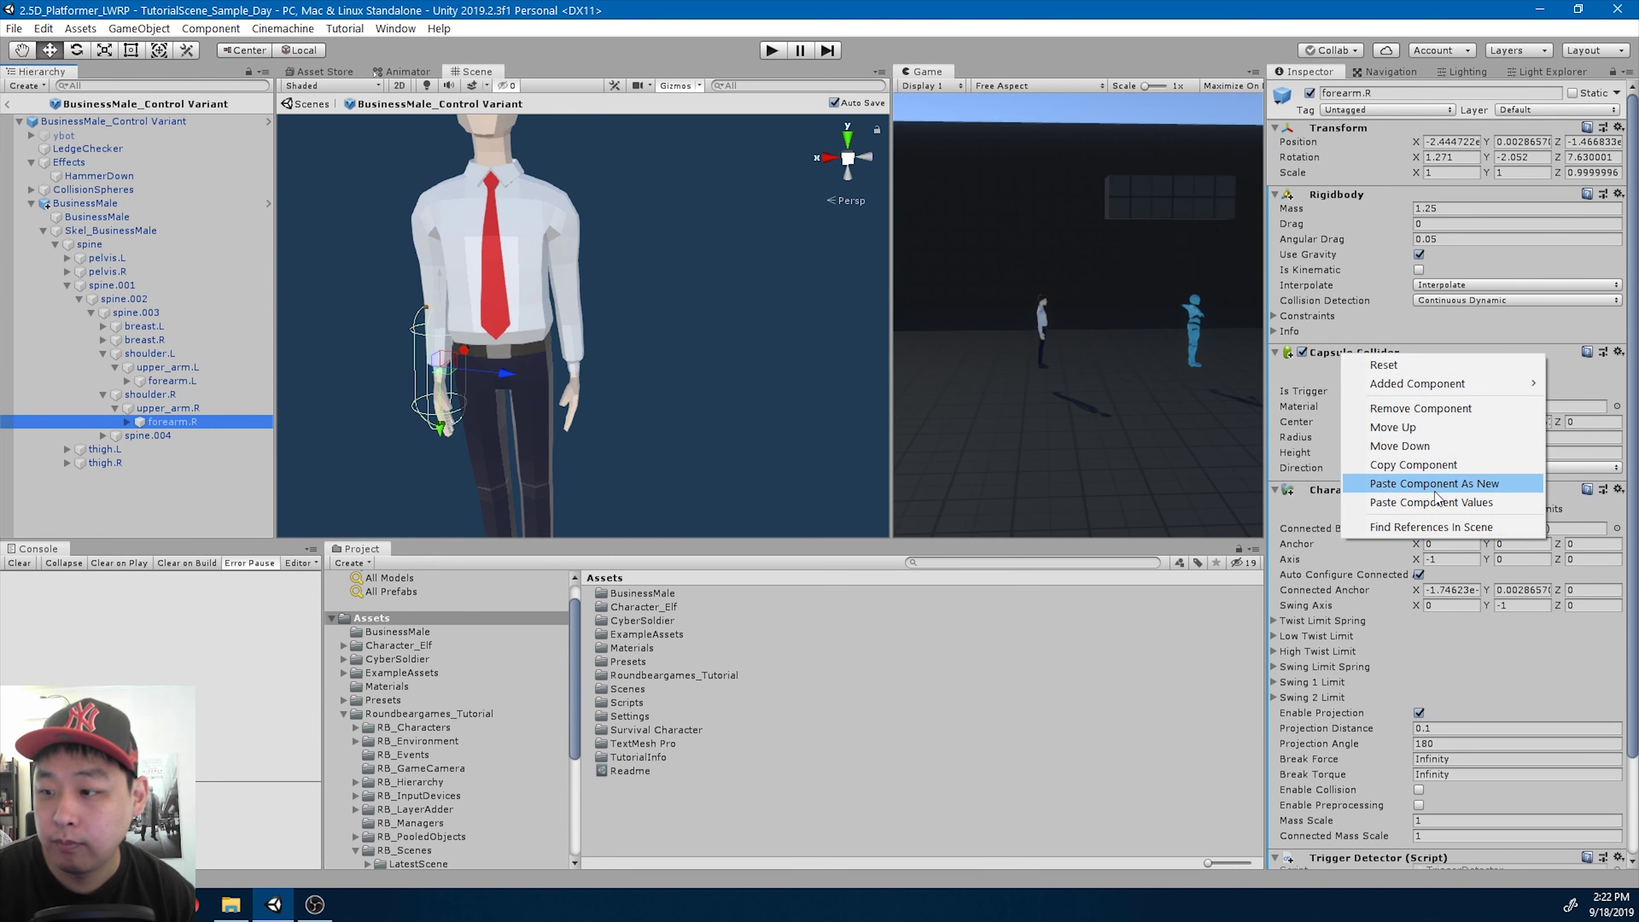
{"action": "left_click", "coordinate": [1388, 505]}
- Select spine.002 and examine how the capsule colliders of both arms fit the sleeves from the front and at an angle
{"action": "key", "text": "Up"}
{"action": "key", "text": "Up"}
{"action": "key", "text": "Up"}
{"action": "key", "text": "Up"}
{"action": "key", "text": "Up"}
{"action": "key", "text": "Up"}
{"action": "key", "text": "Up"}
{"action": "key", "text": "Up"}
{"action": "key", "text": "Up"}
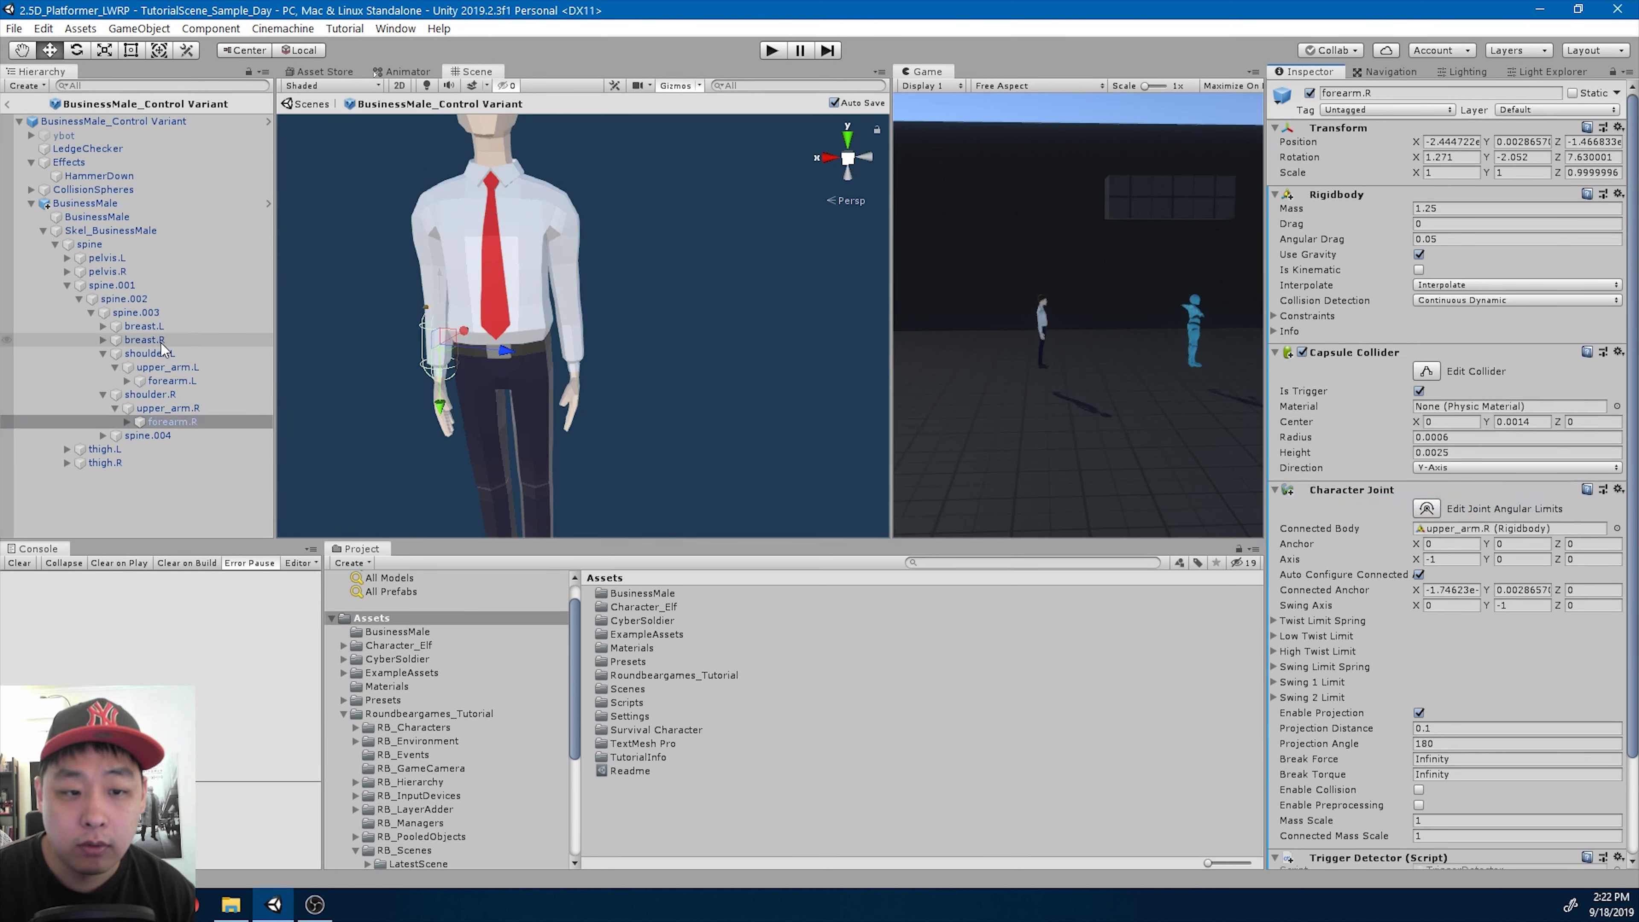
{"action": "scroll", "coordinate": [482, 345], "scroll_direction": "up", "scroll_amount": 5}
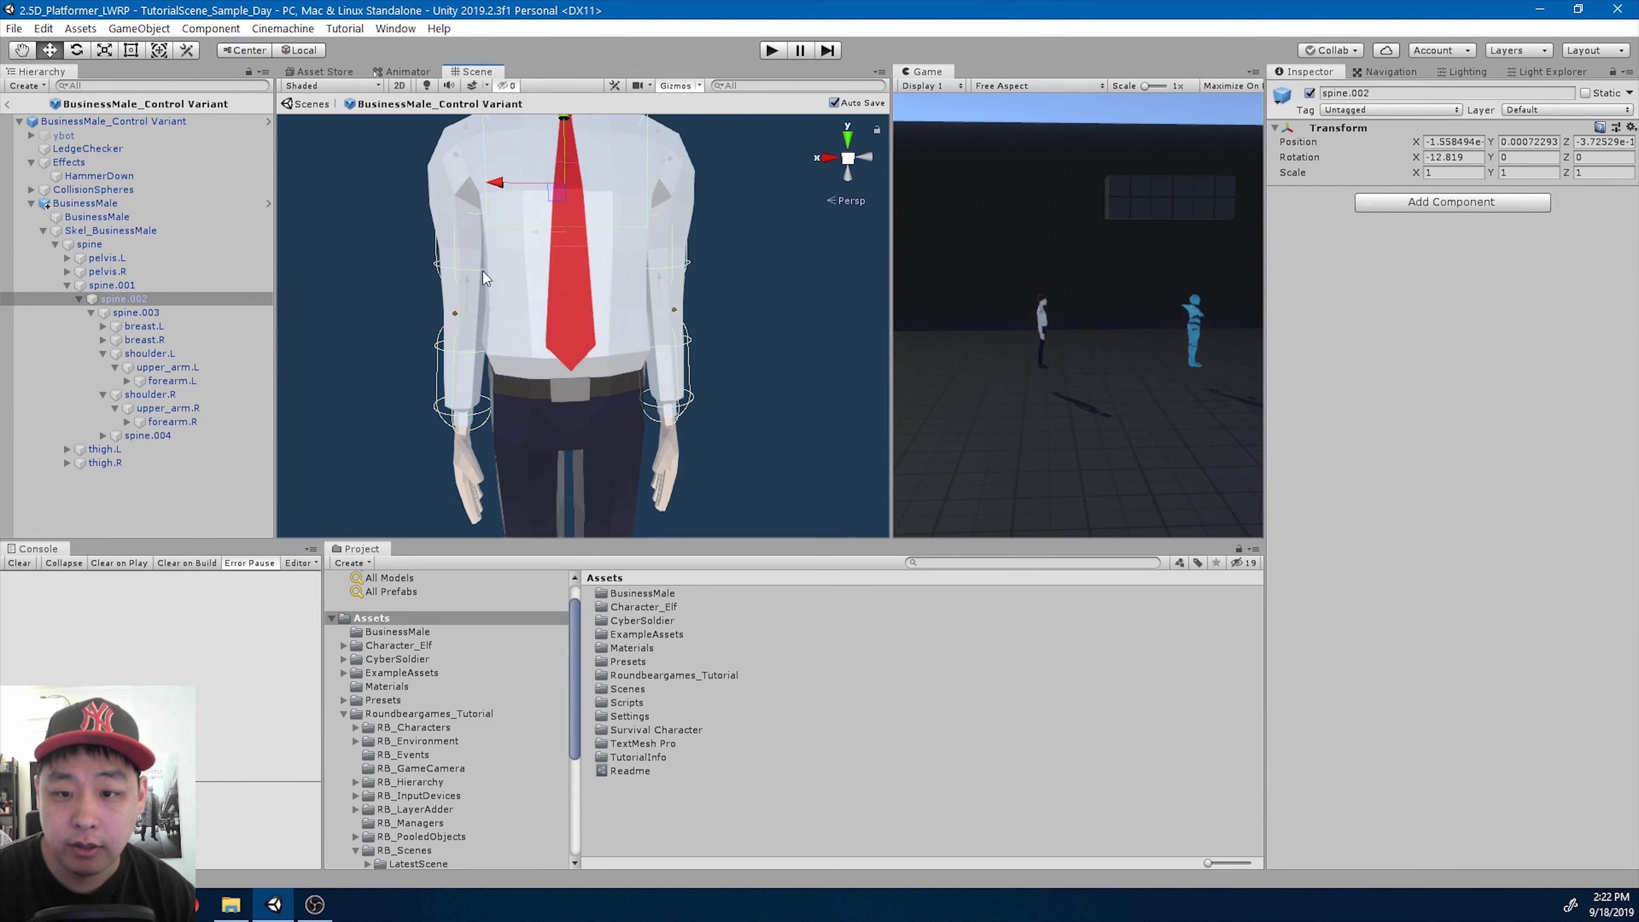
{"action": "left_click_drag", "start_coordinate": [755, 373], "coordinate": [666, 388], "text": "alt"}
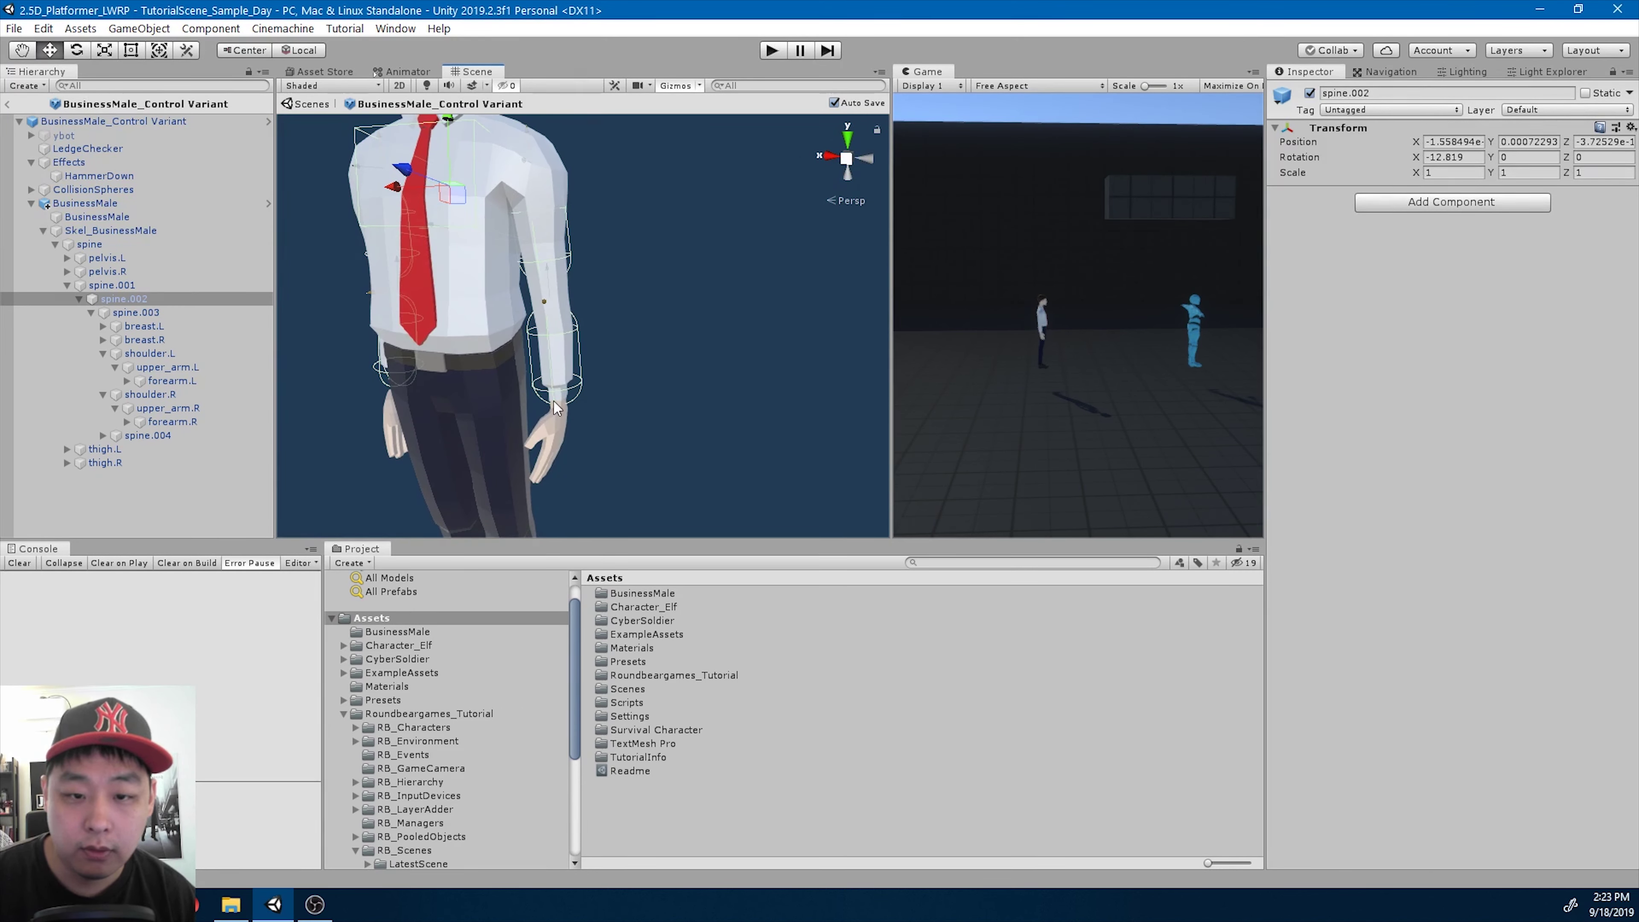
{"action": "middle_click_drag", "start_coordinate": [556, 408], "coordinate": [695, 200]}
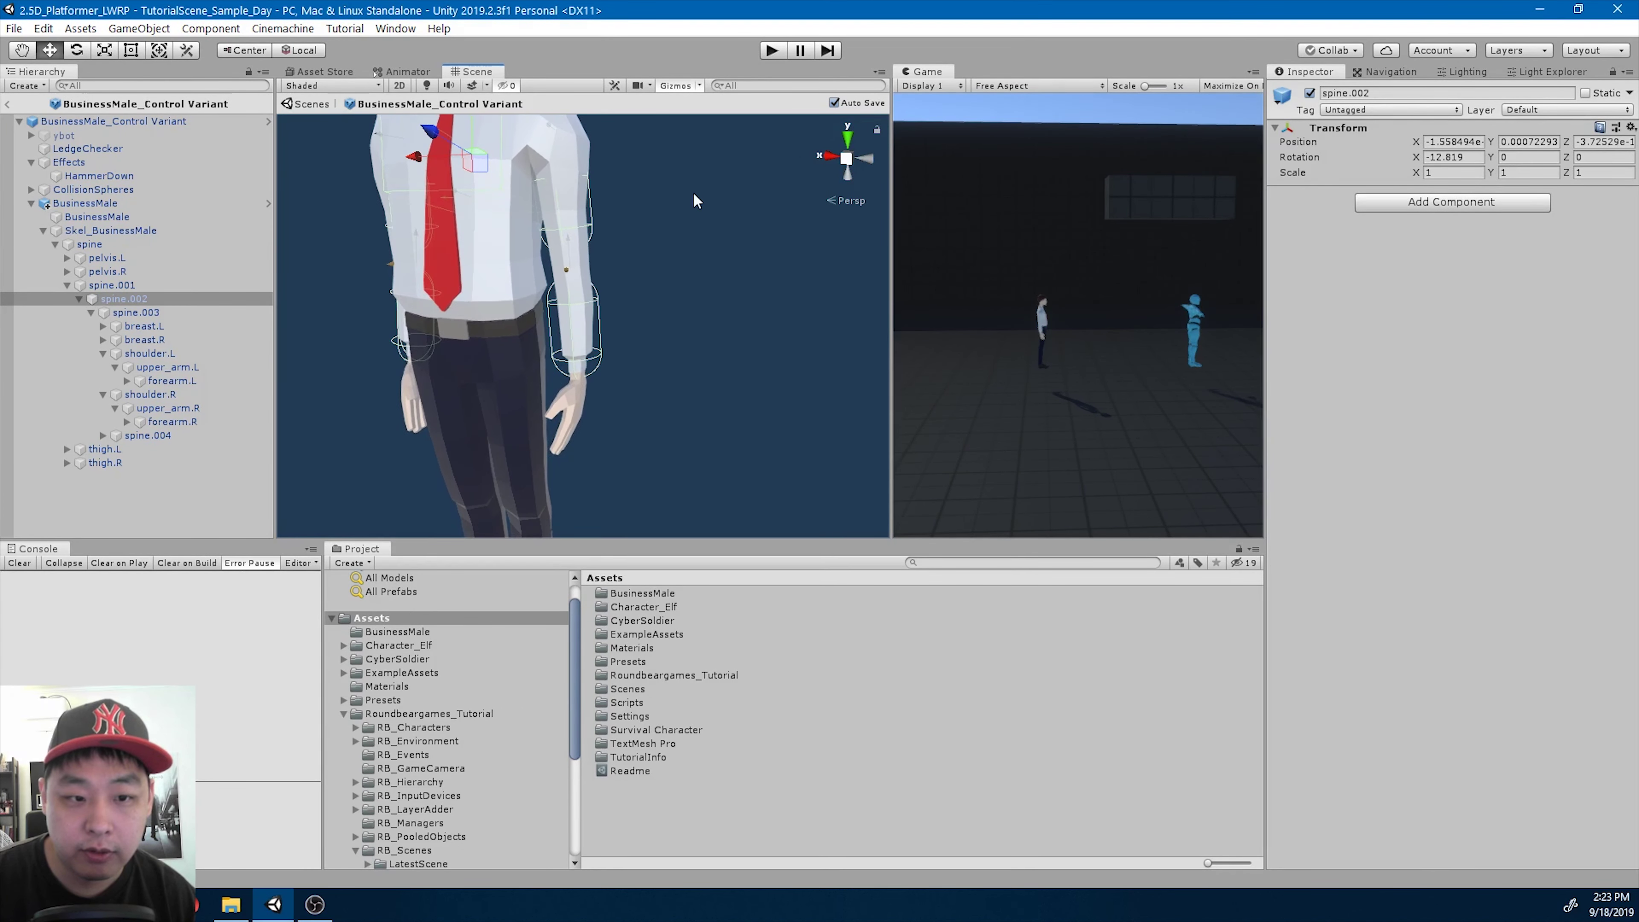
- Add a Sphere Collider component to the hand.L bone under forearm.L
{"action": "left_click", "coordinate": [173, 381]}
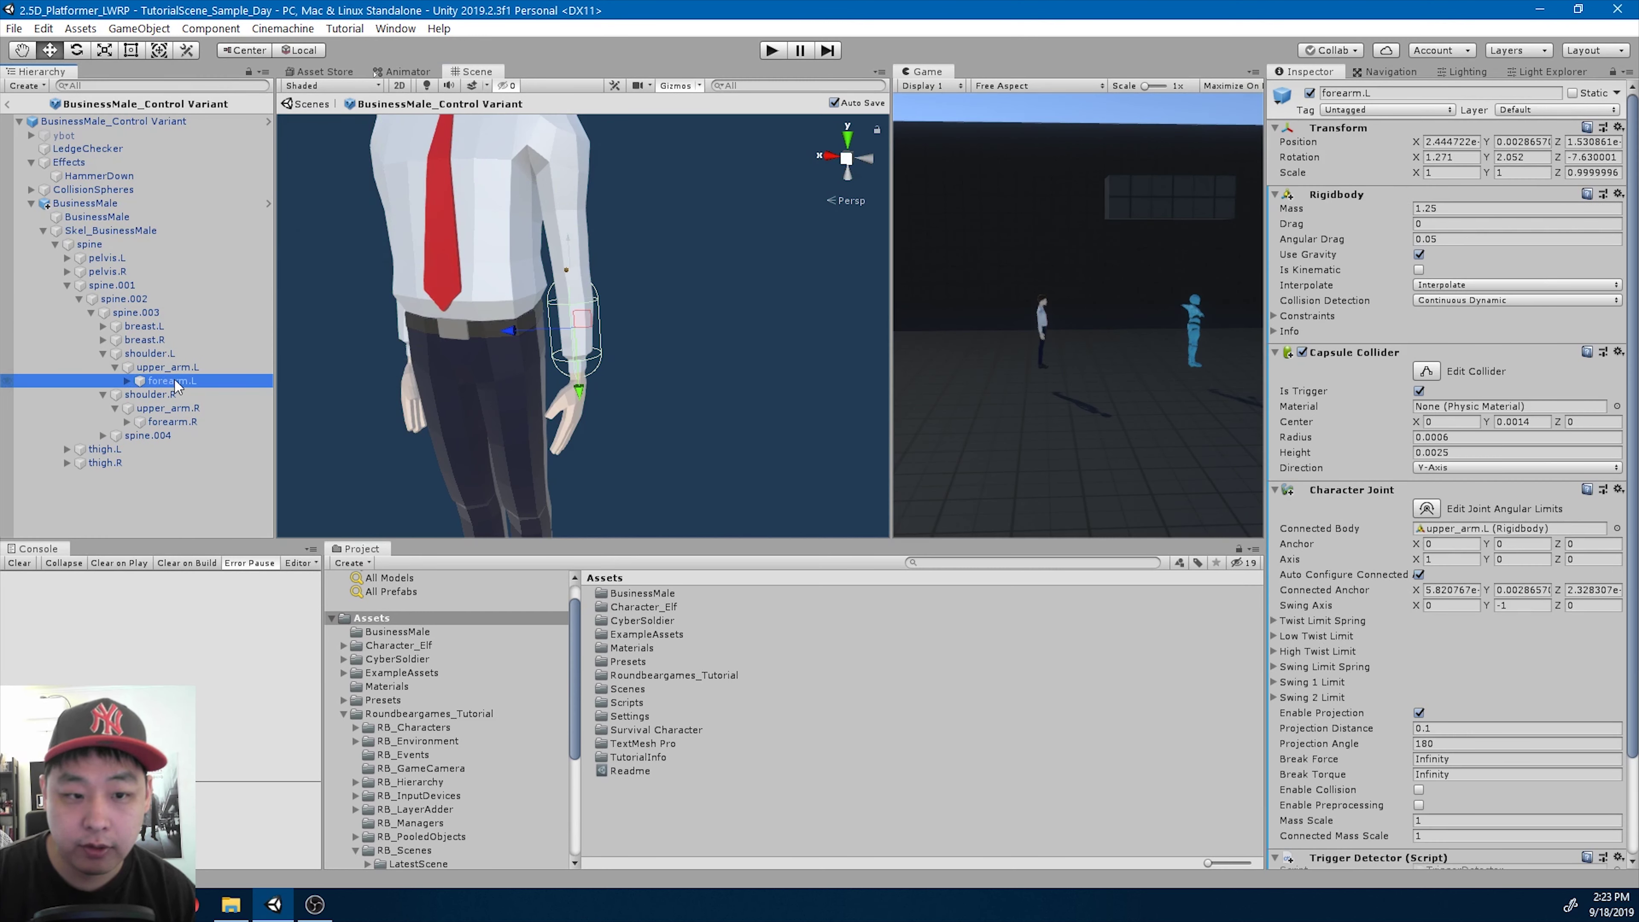
{"action": "key", "text": "Right"}
{"action": "key", "text": "Down"}
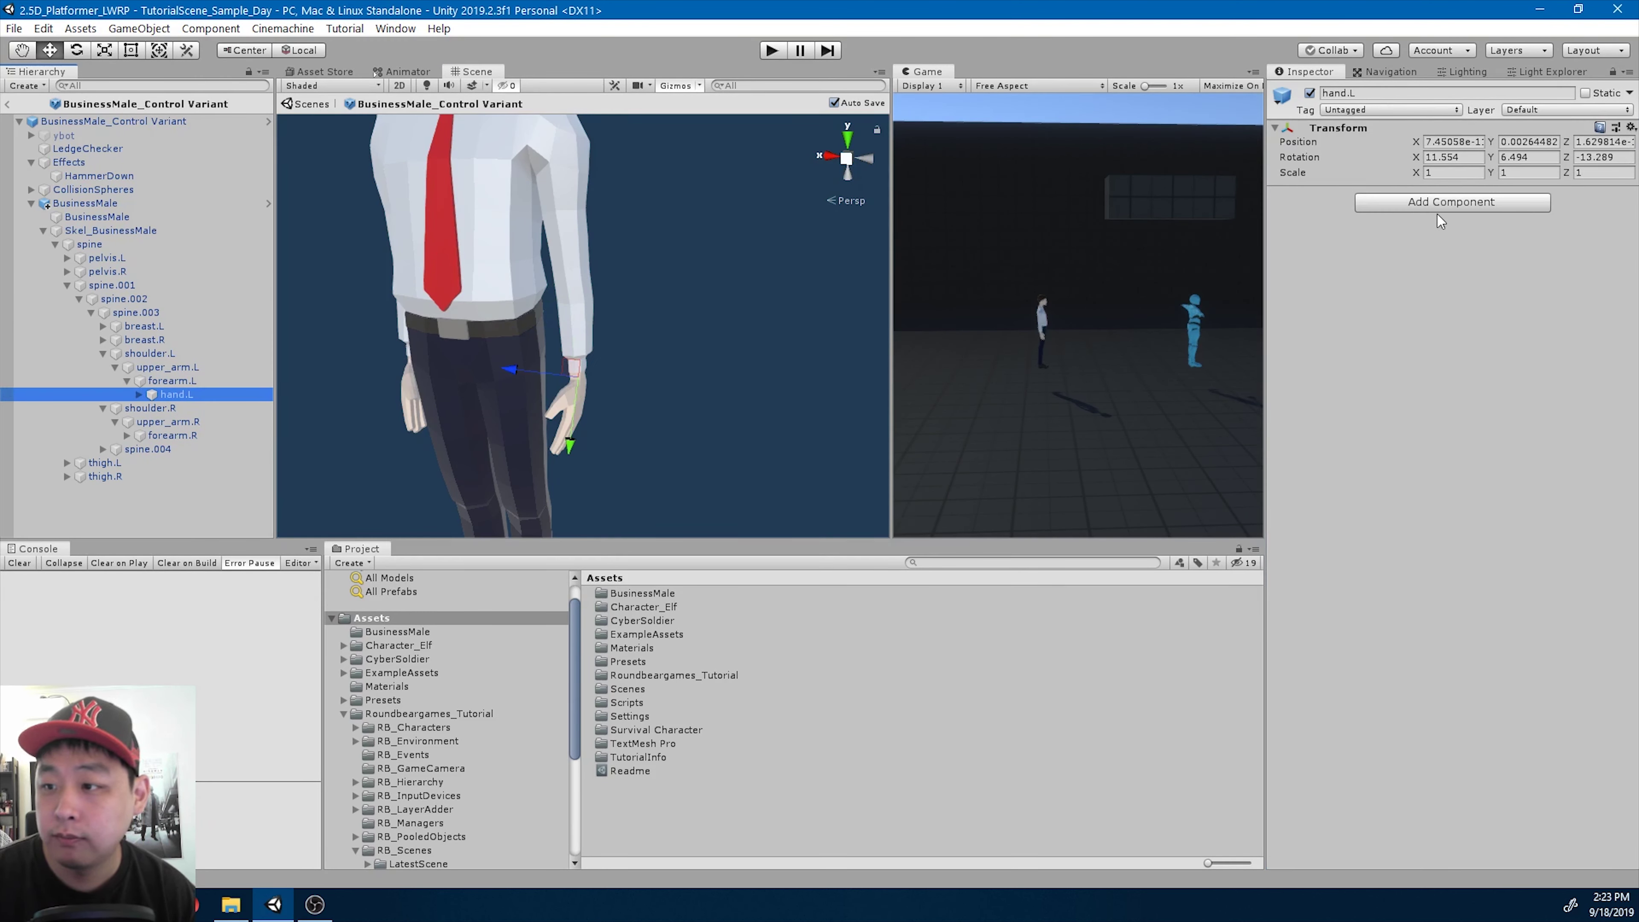
{"action": "left_click", "coordinate": [1435, 200]}
{"action": "type", "text": "spherecol"}
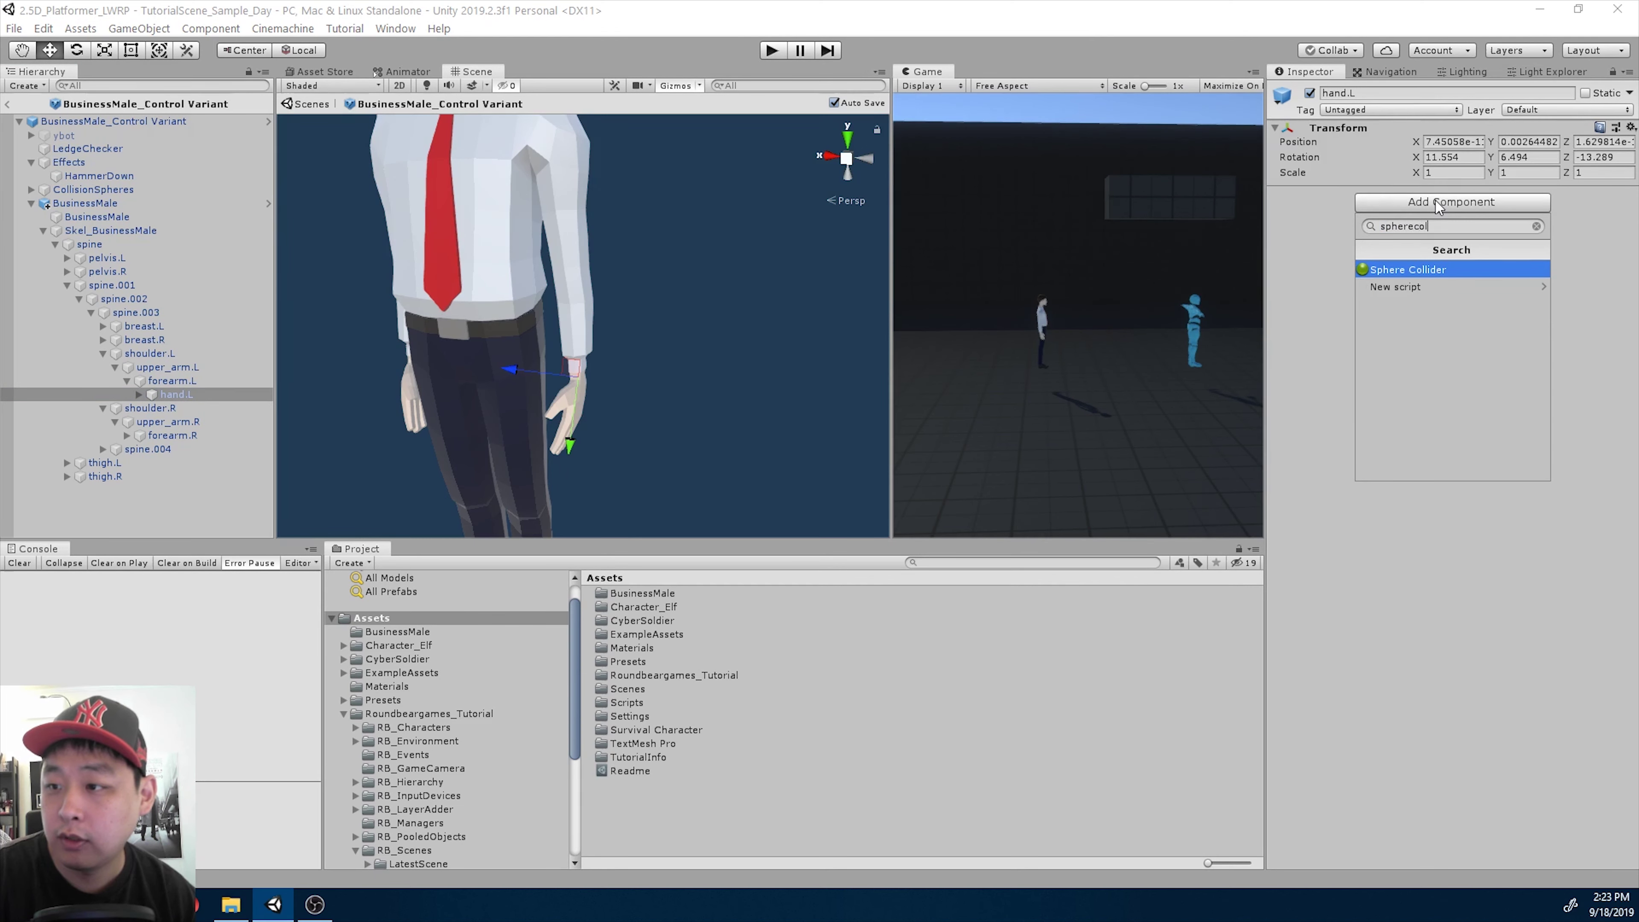
{"action": "key", "text": "Return"}
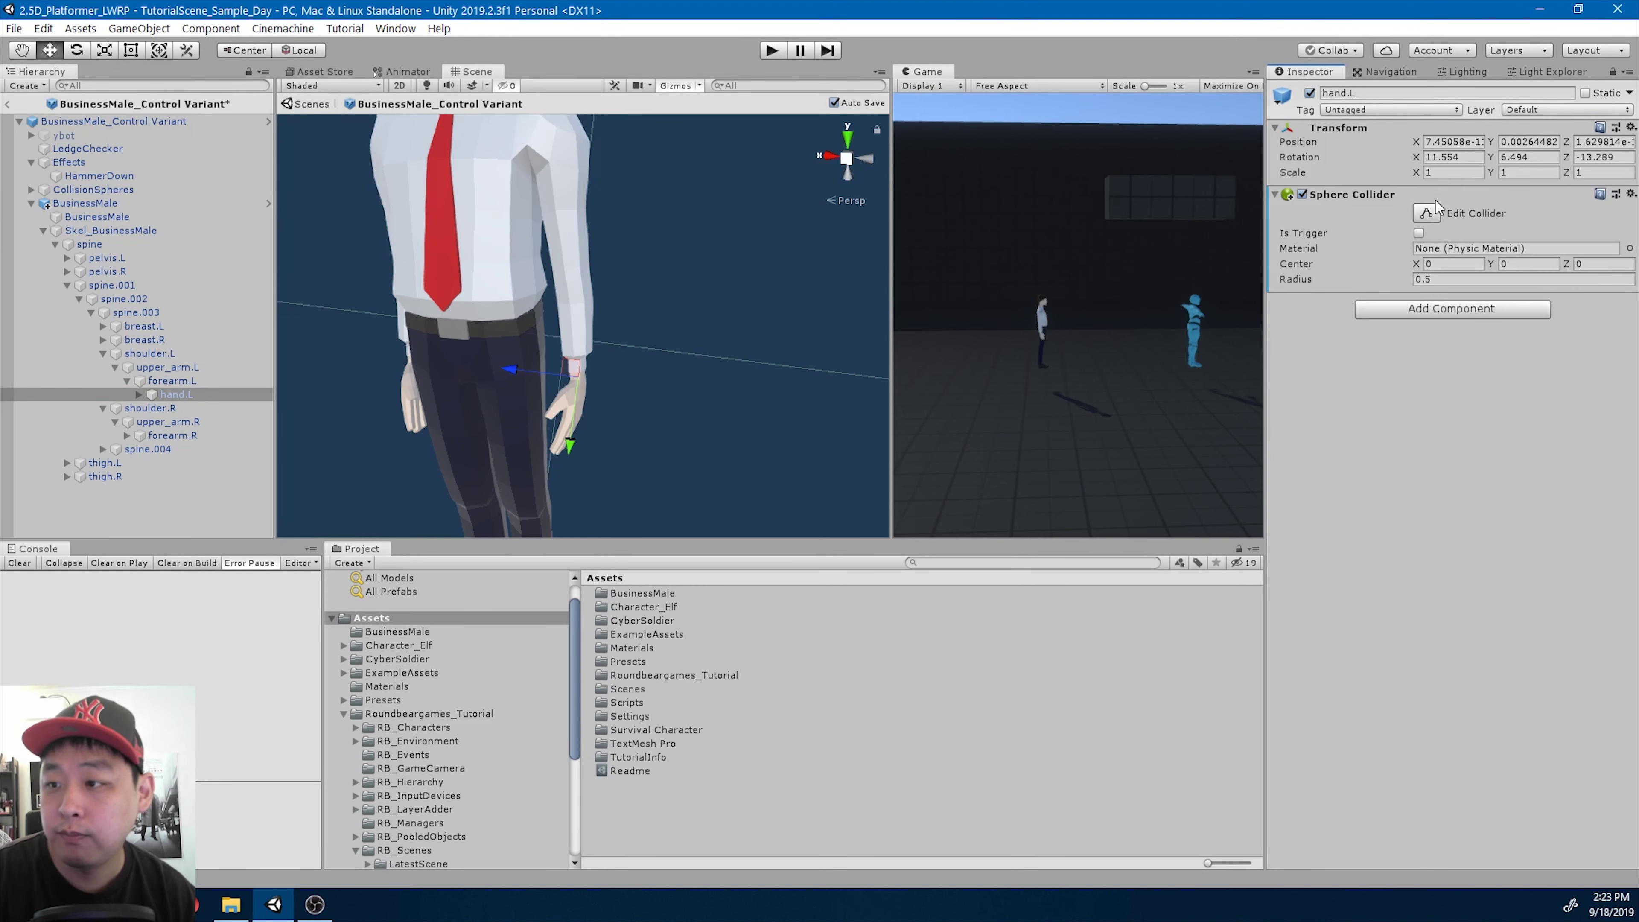
- Add a Rigidbody component to the hand.L bone
{"action": "left_click", "coordinate": [1411, 314]}
{"action": "key", "text": "BackSpace"}
{"action": "type", "text": "rigid"}
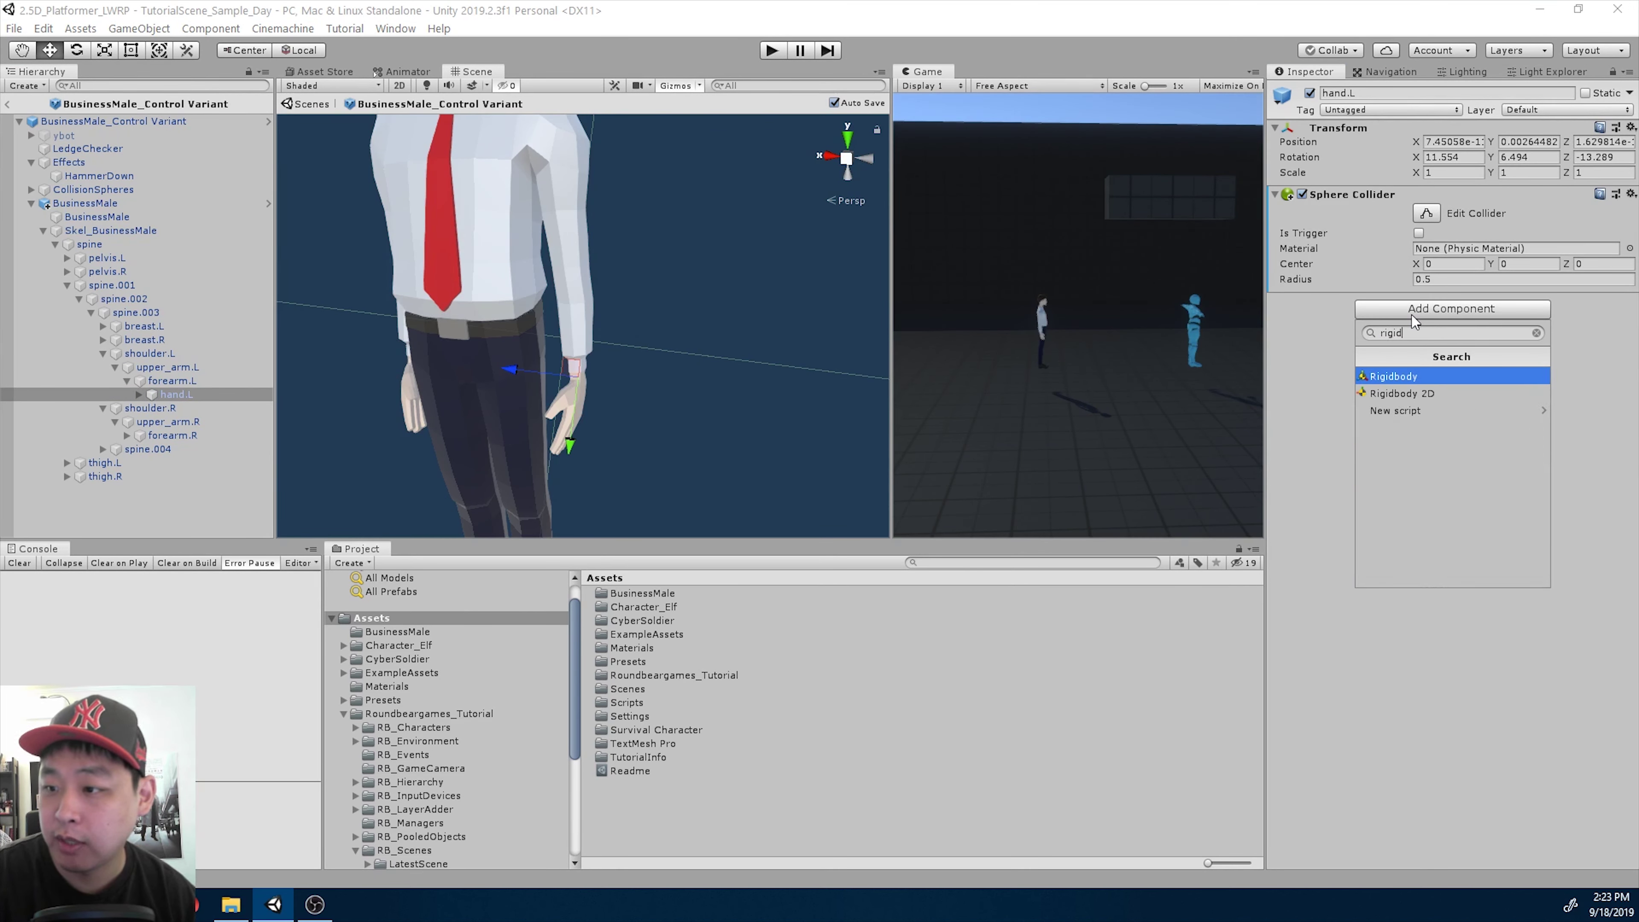
{"action": "key", "text": "Escape"}
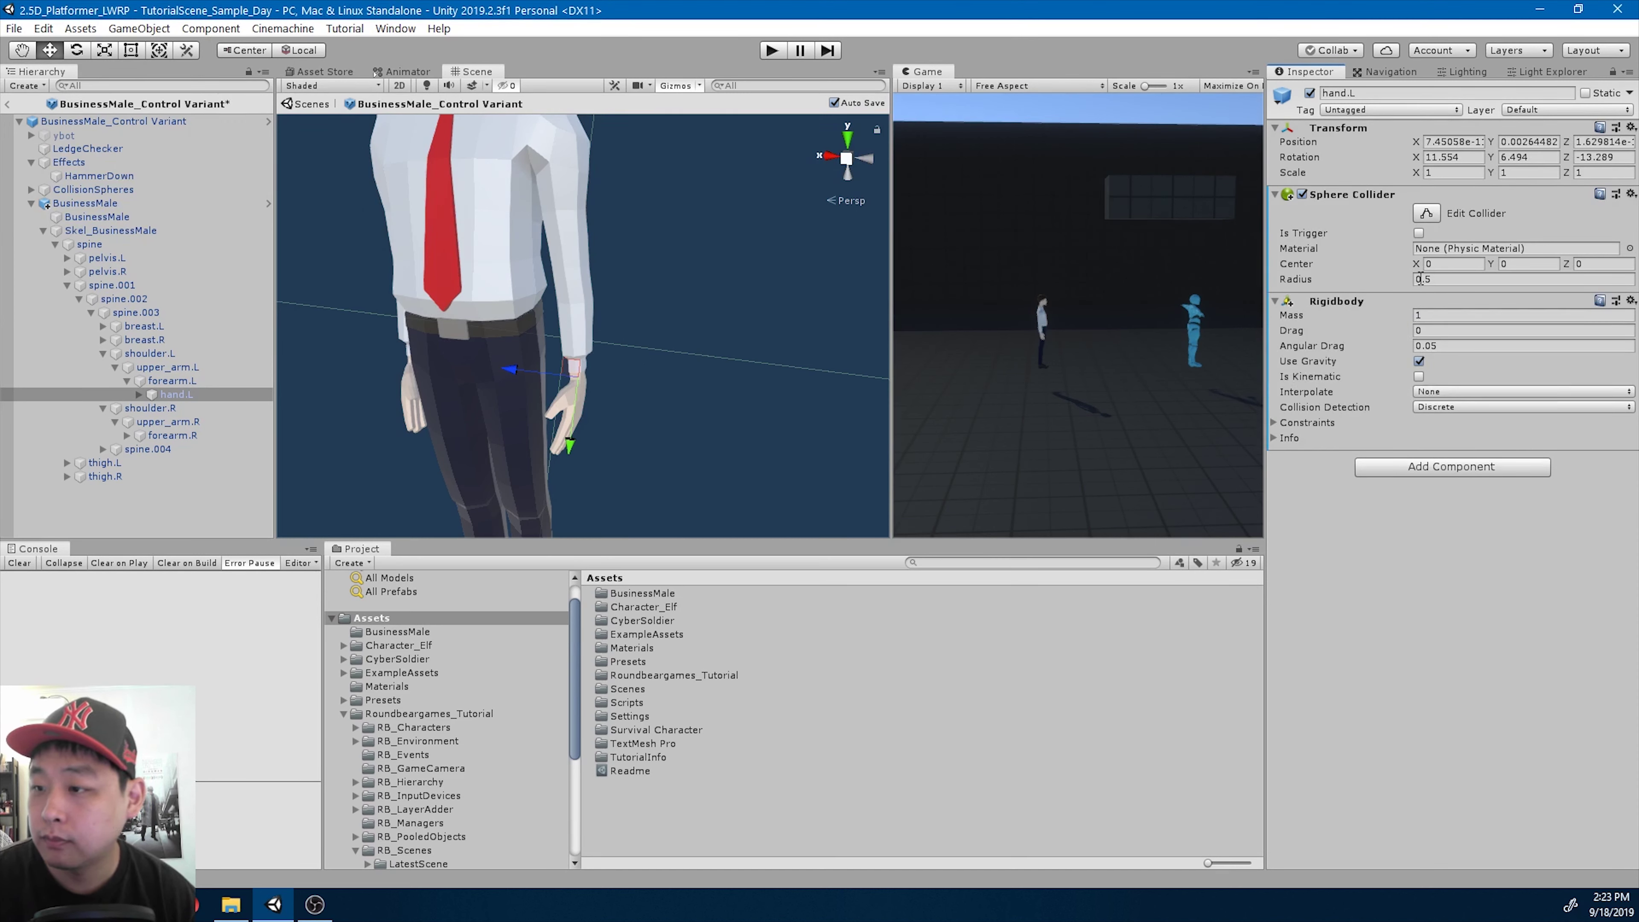
- Set the hand.L sphere collider's Y center to 0.001 and its radius to 0.0009
{"action": "left_click", "coordinate": [1425, 279]}
{"action": "type", "text": "0.001"}
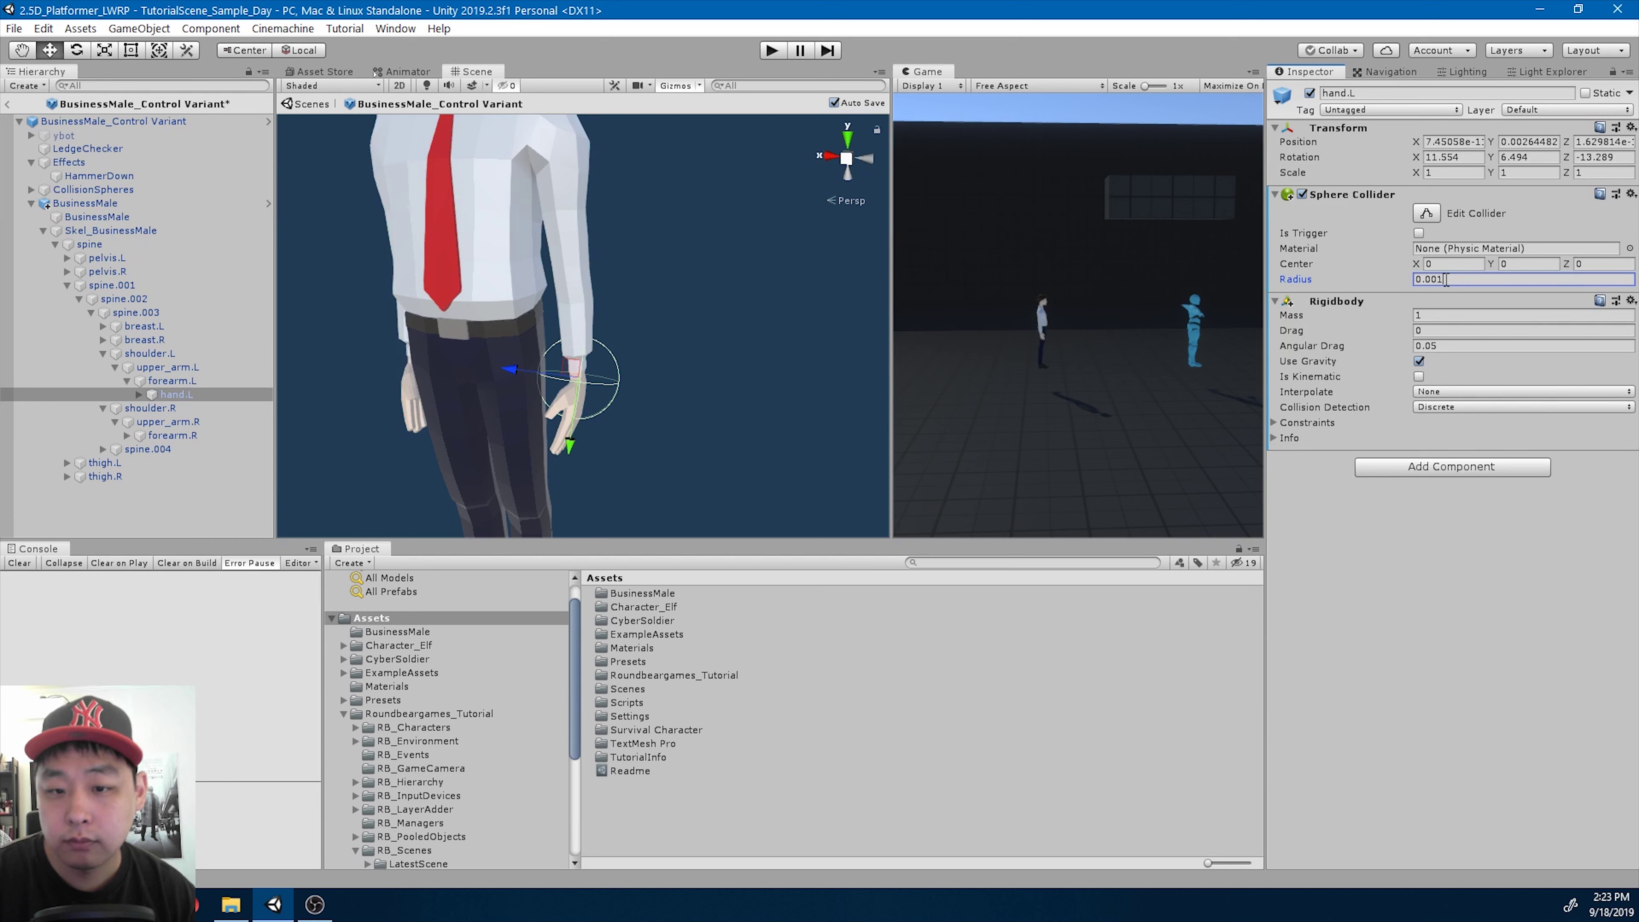
{"action": "left_click", "coordinate": [1510, 263]}
{"action": "type", "text": "0.00"}
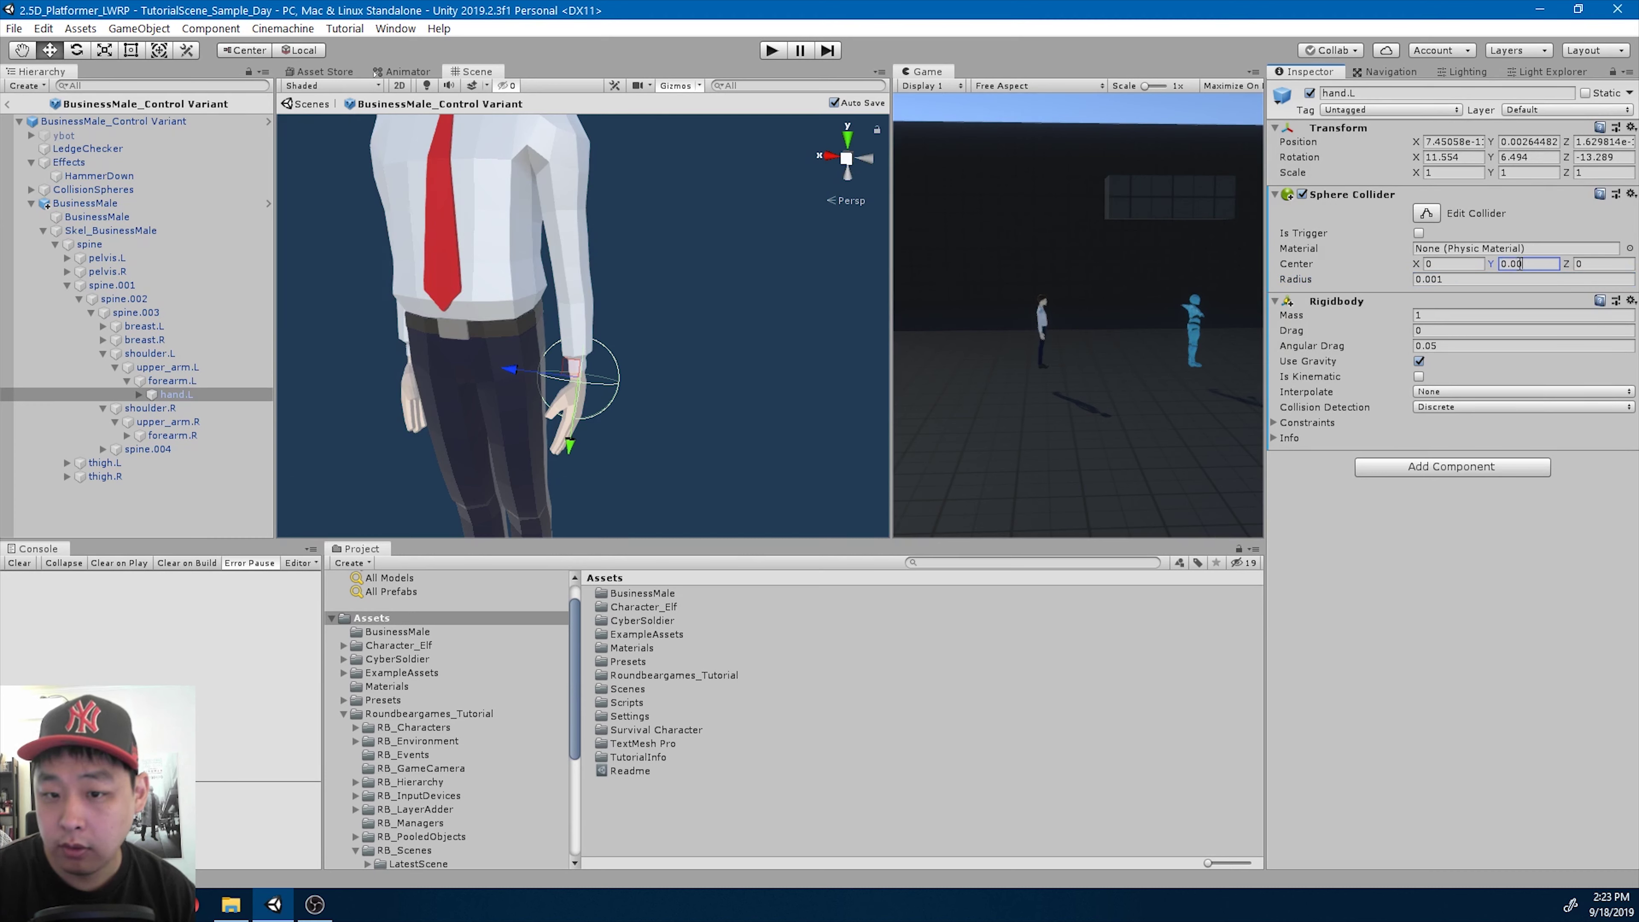
{"action": "type", "text": "1"}
{"action": "scroll", "coordinate": [784, 338], "scroll_direction": "down", "scroll_amount": 5}
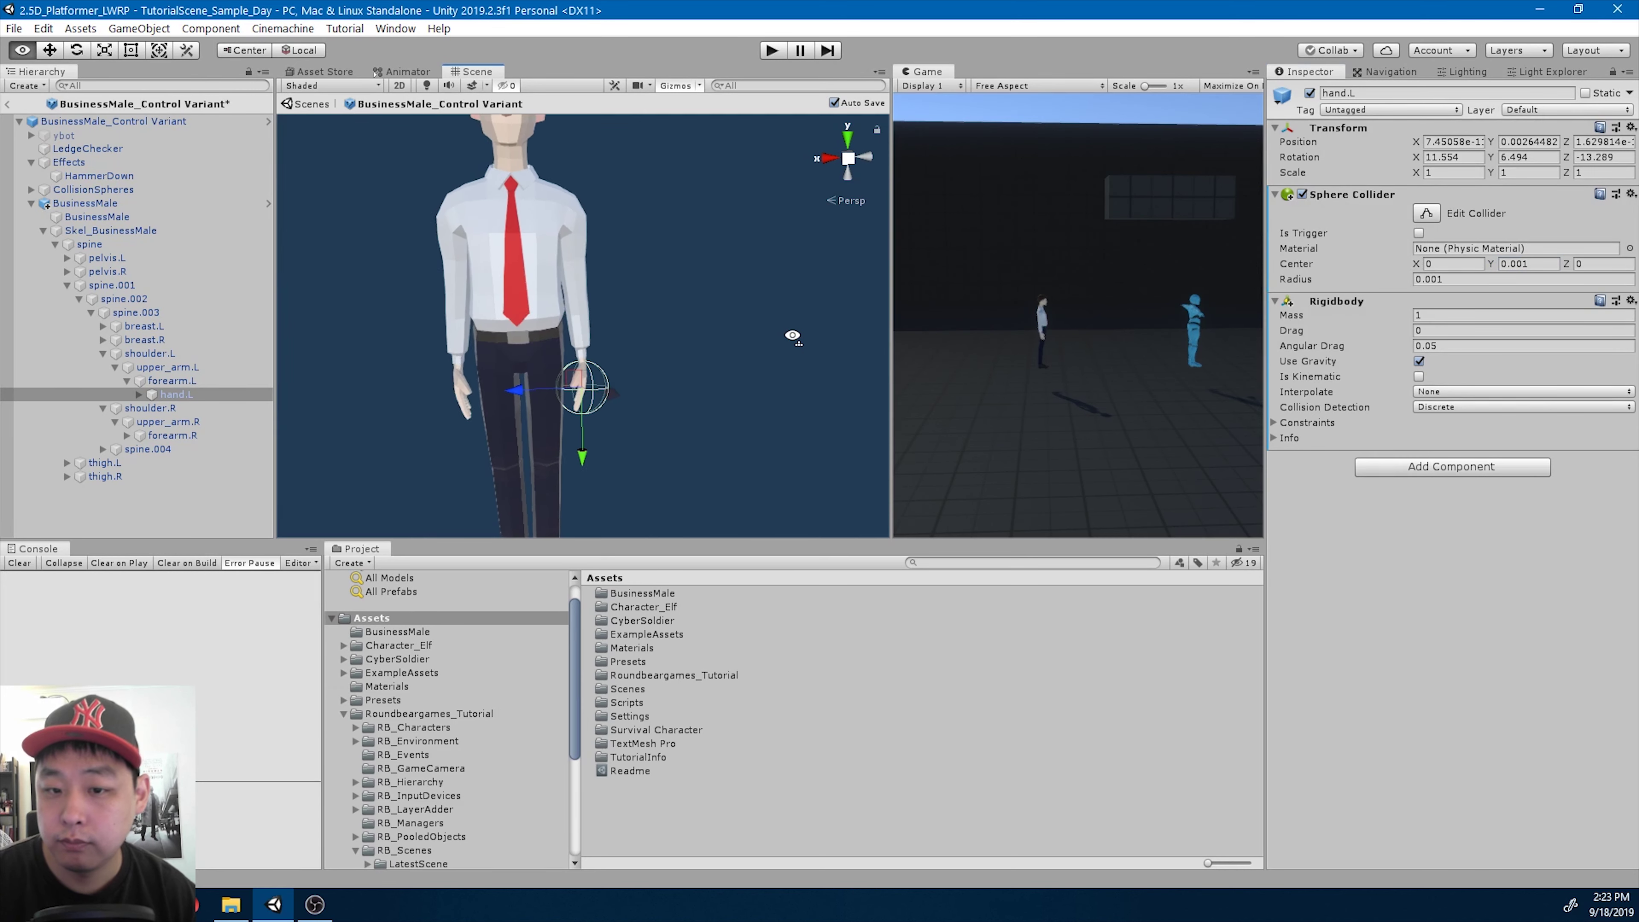
{"action": "left_click_drag", "start_coordinate": [755, 335], "coordinate": [743, 341], "text": "alt"}
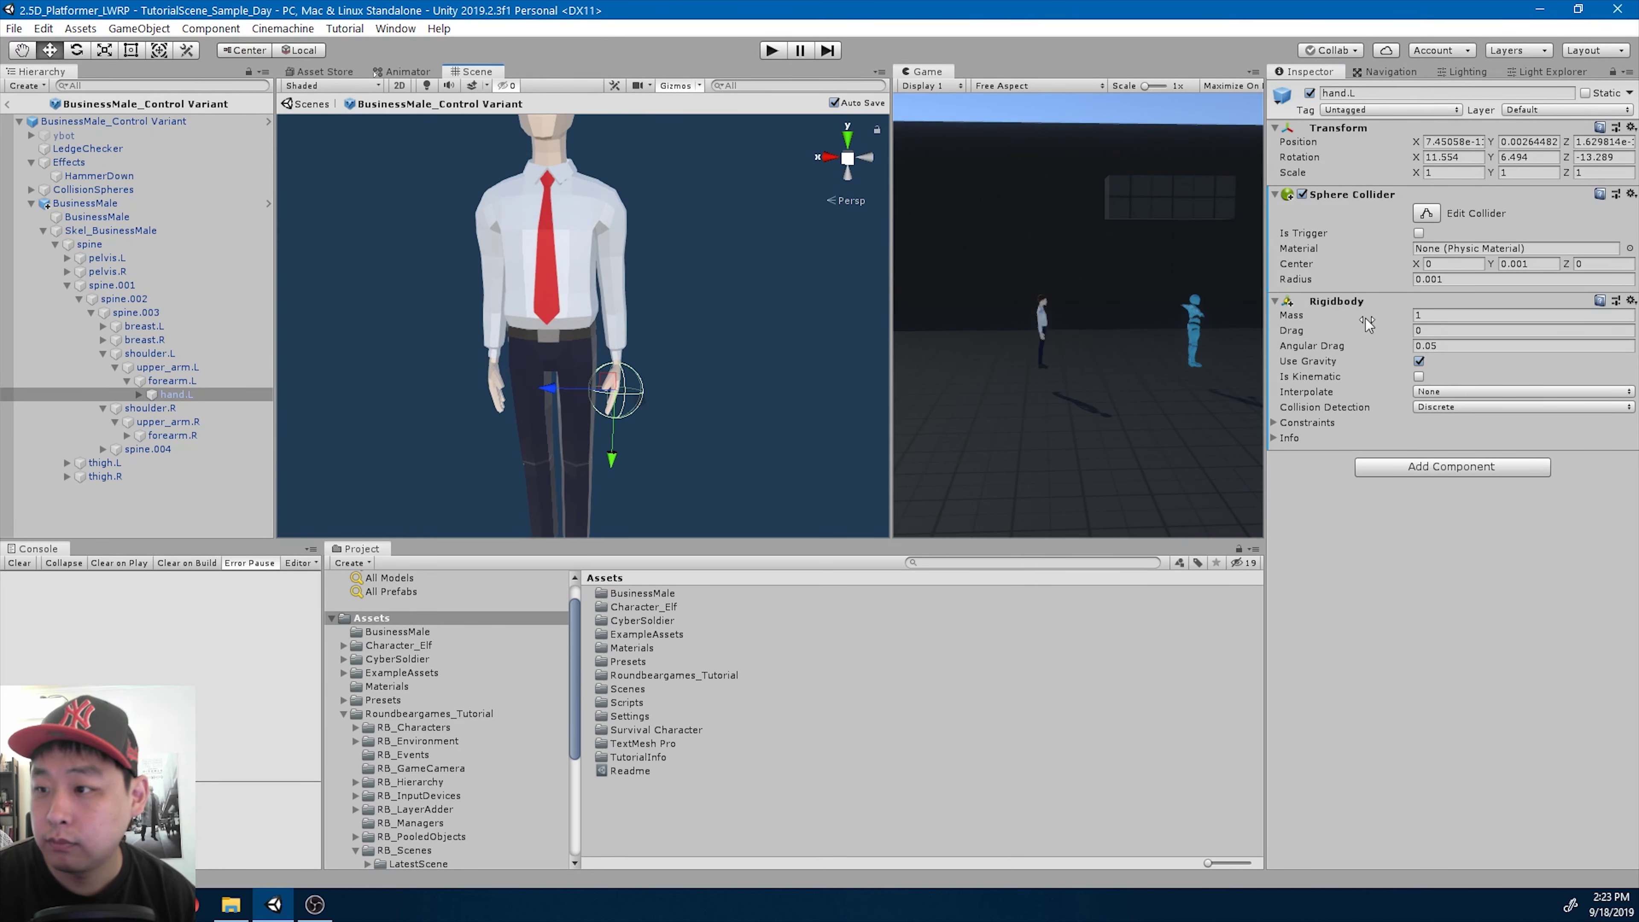
{"action": "left_click", "coordinate": [1439, 279]}
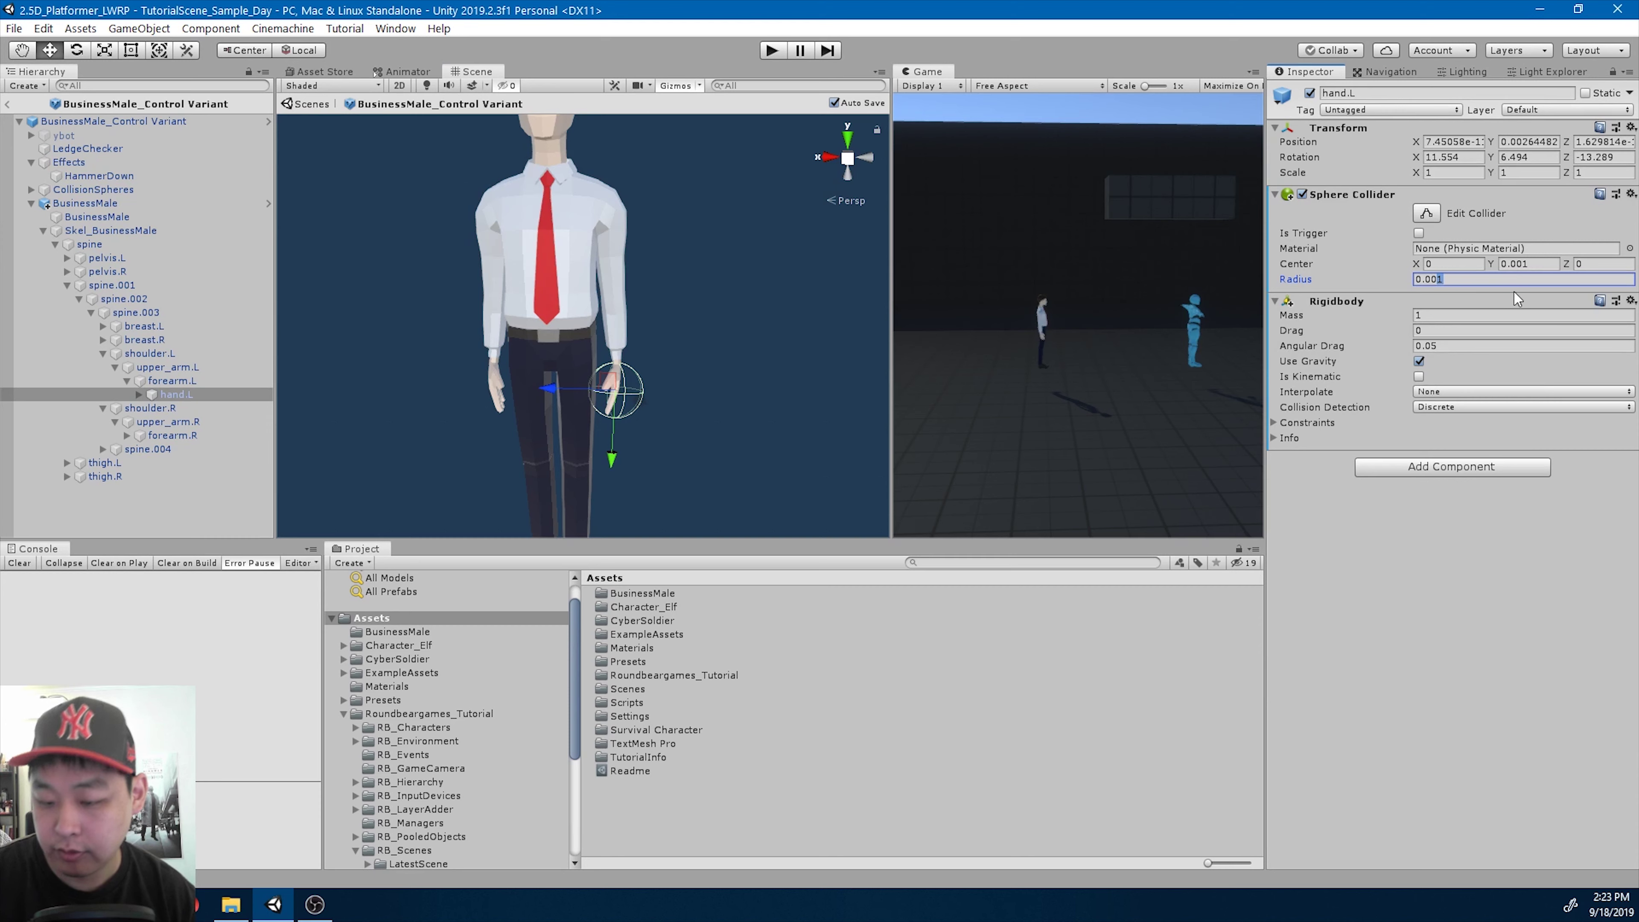
{"action": "type", "text": "09"}
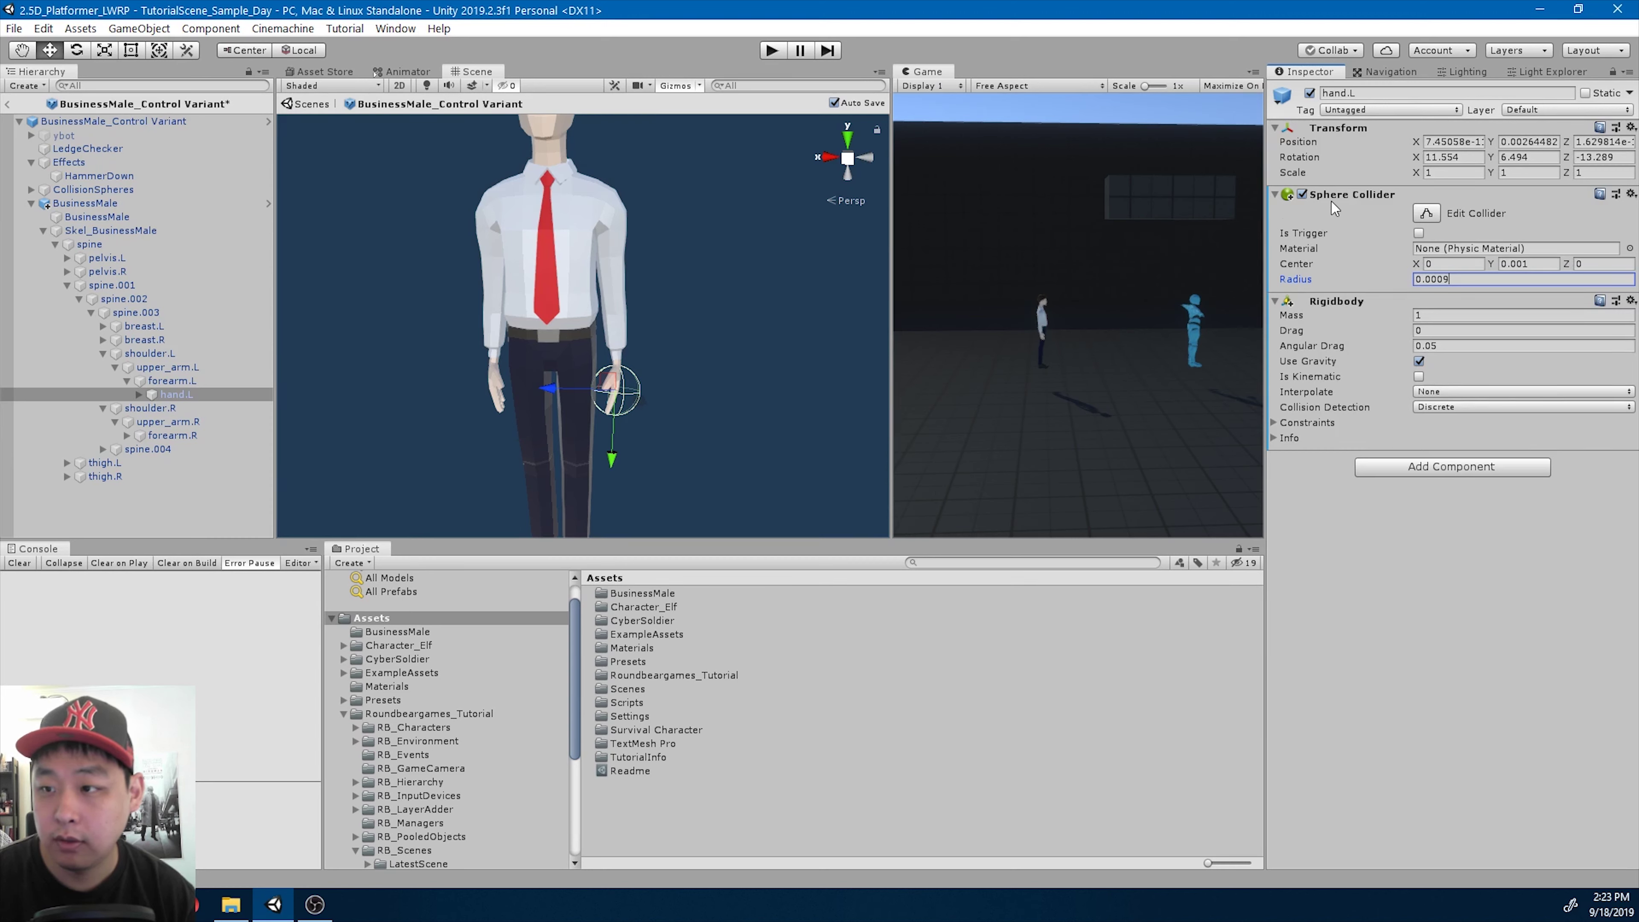
- Copy the hand.L sphere collider and paste it as a new component on hand.R under forearm.R
{"action": "right_click", "coordinate": [1346, 196]}
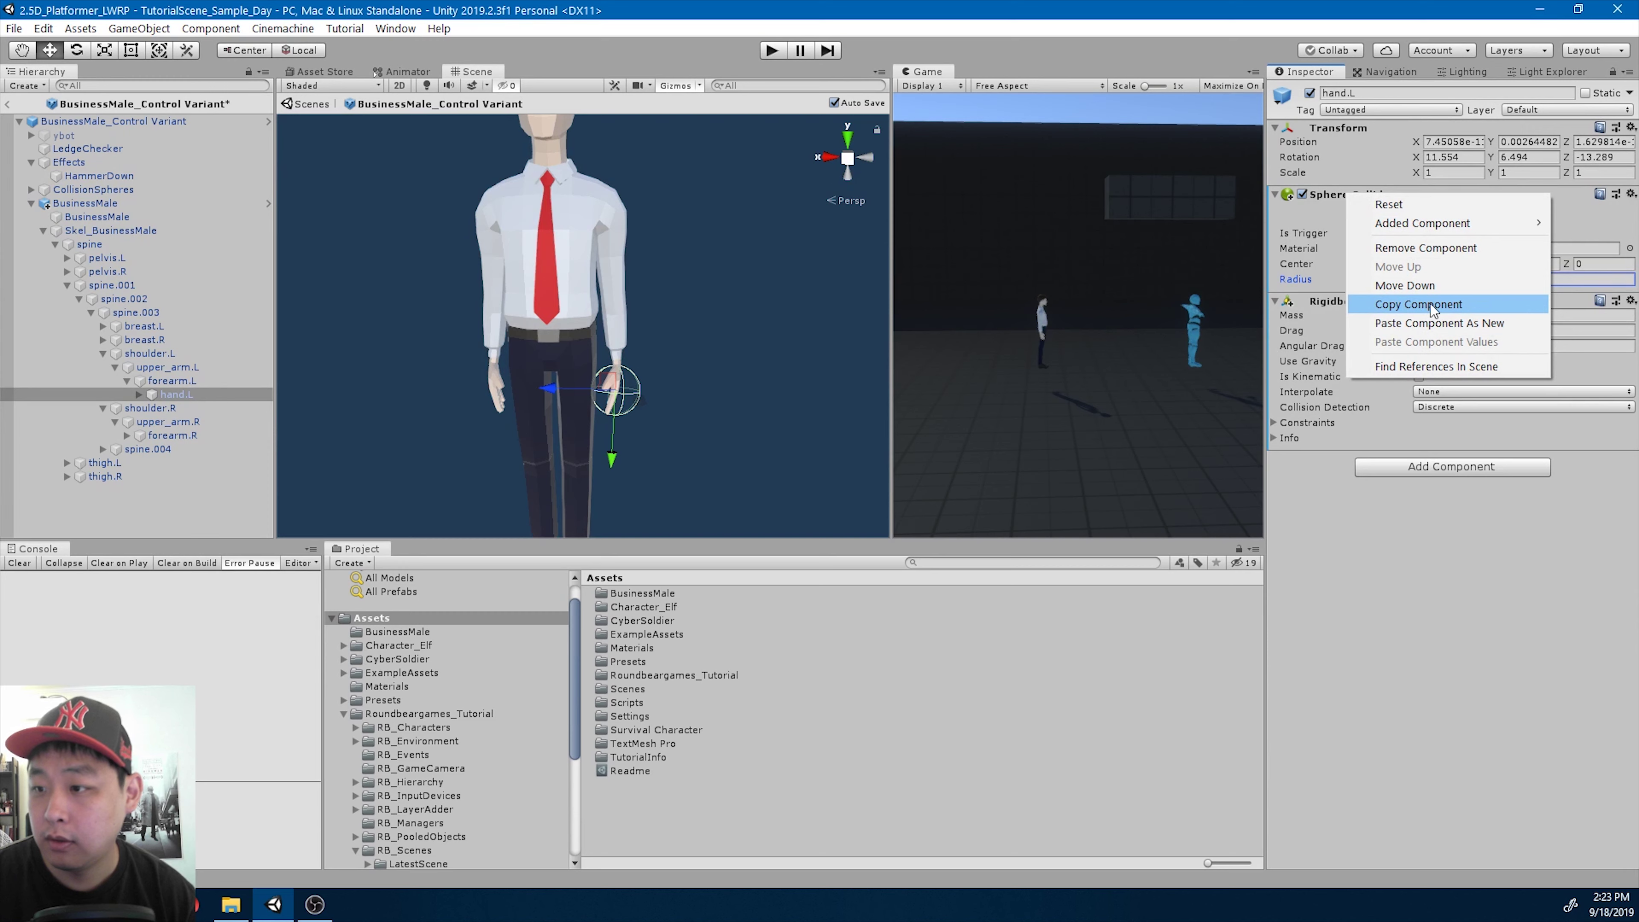
{"action": "left_click", "coordinate": [1418, 304]}
{"action": "left_click", "coordinate": [127, 435]}
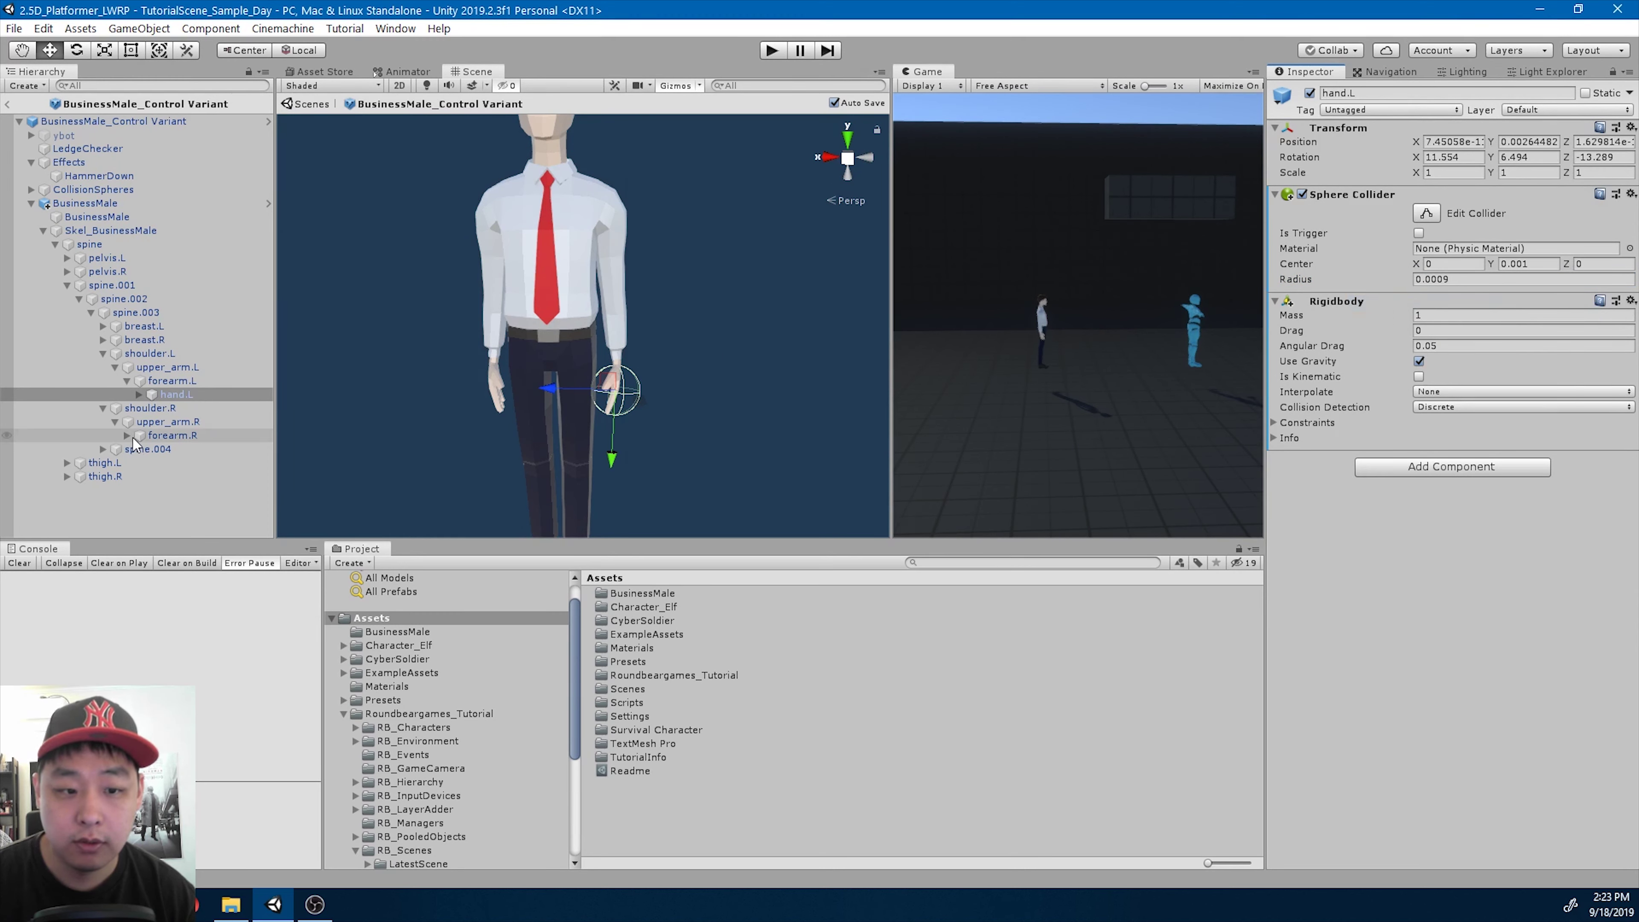
{"action": "left_click", "coordinate": [176, 448]}
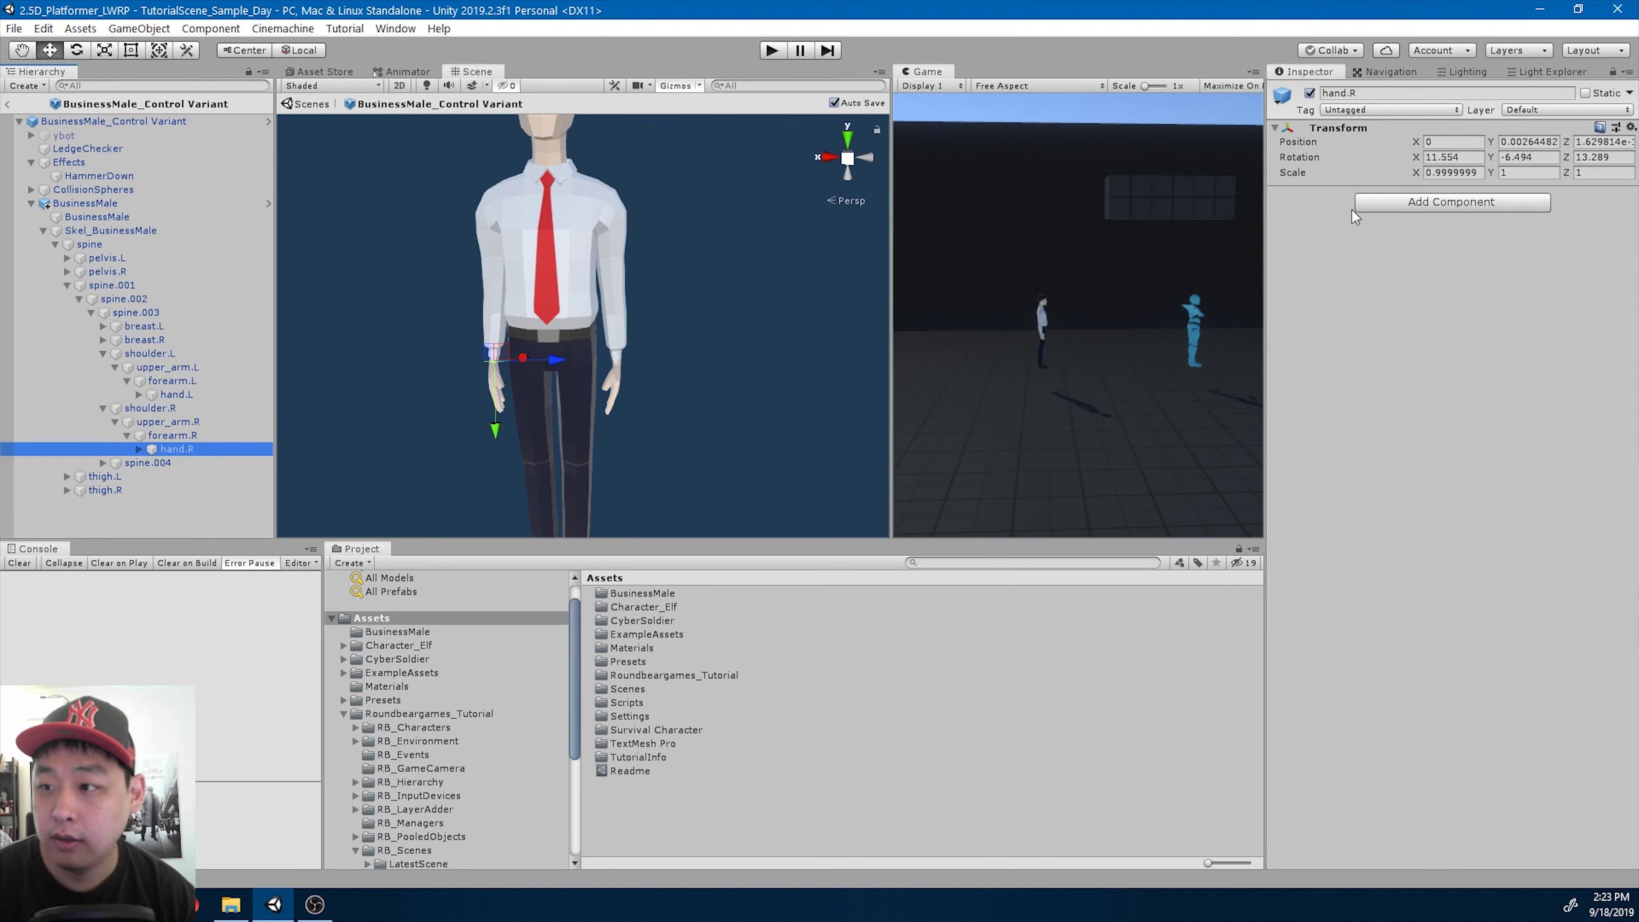
{"action": "right_click", "coordinate": [1347, 130]}
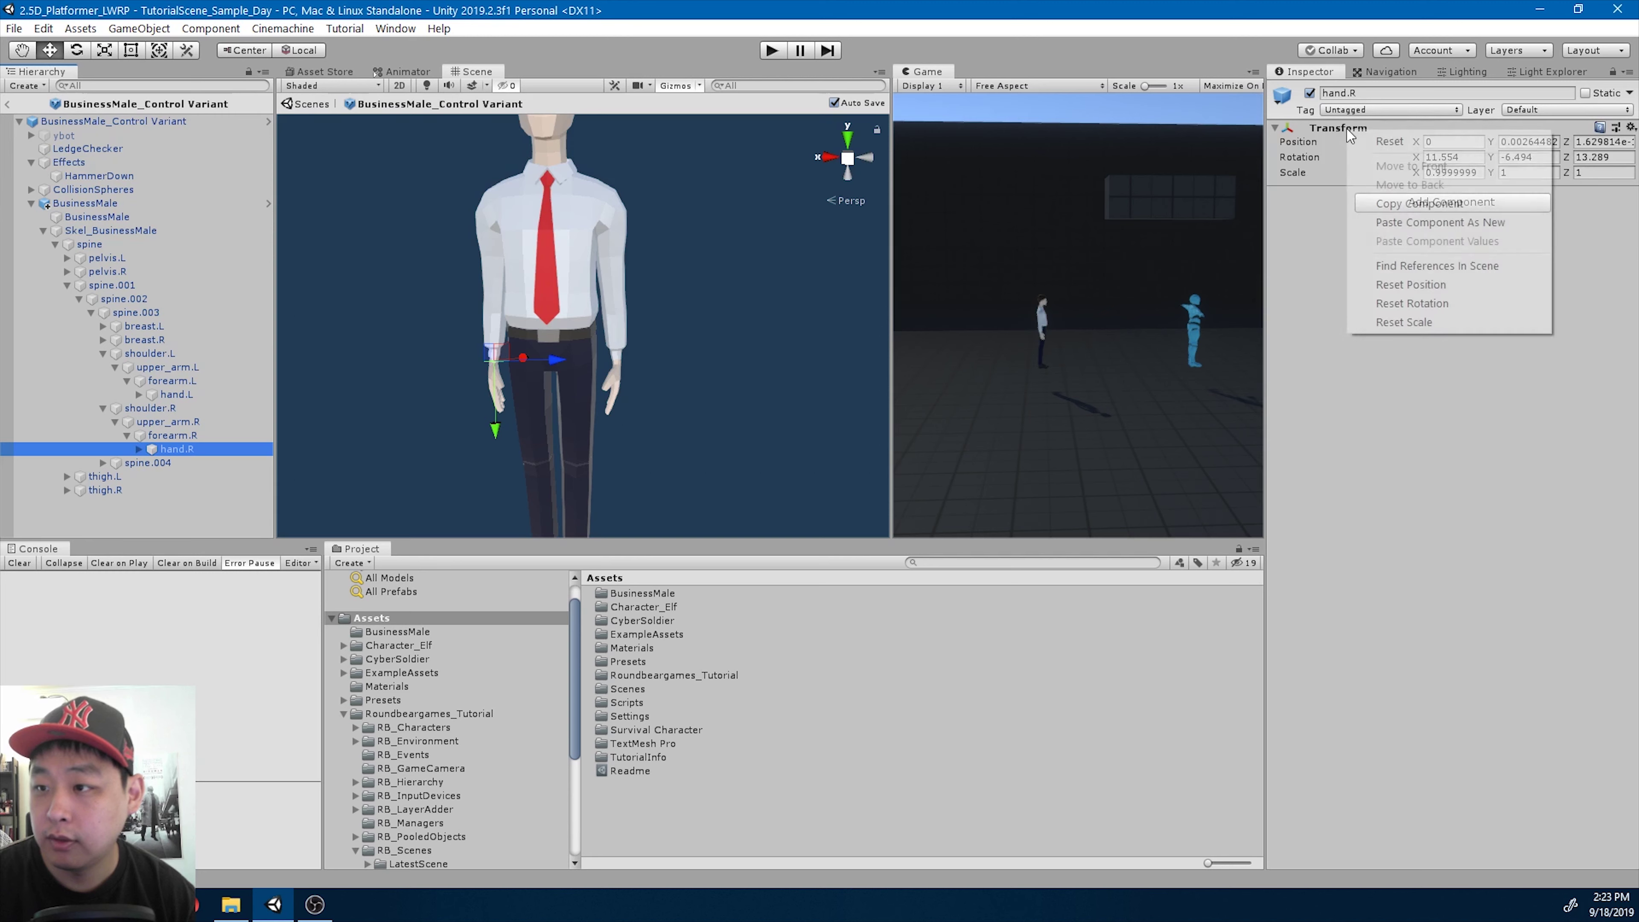
{"action": "left_click", "coordinate": [1446, 223]}
- Add a Rigidbody component to the hand.R bone
{"action": "left_click", "coordinate": [1417, 312]}
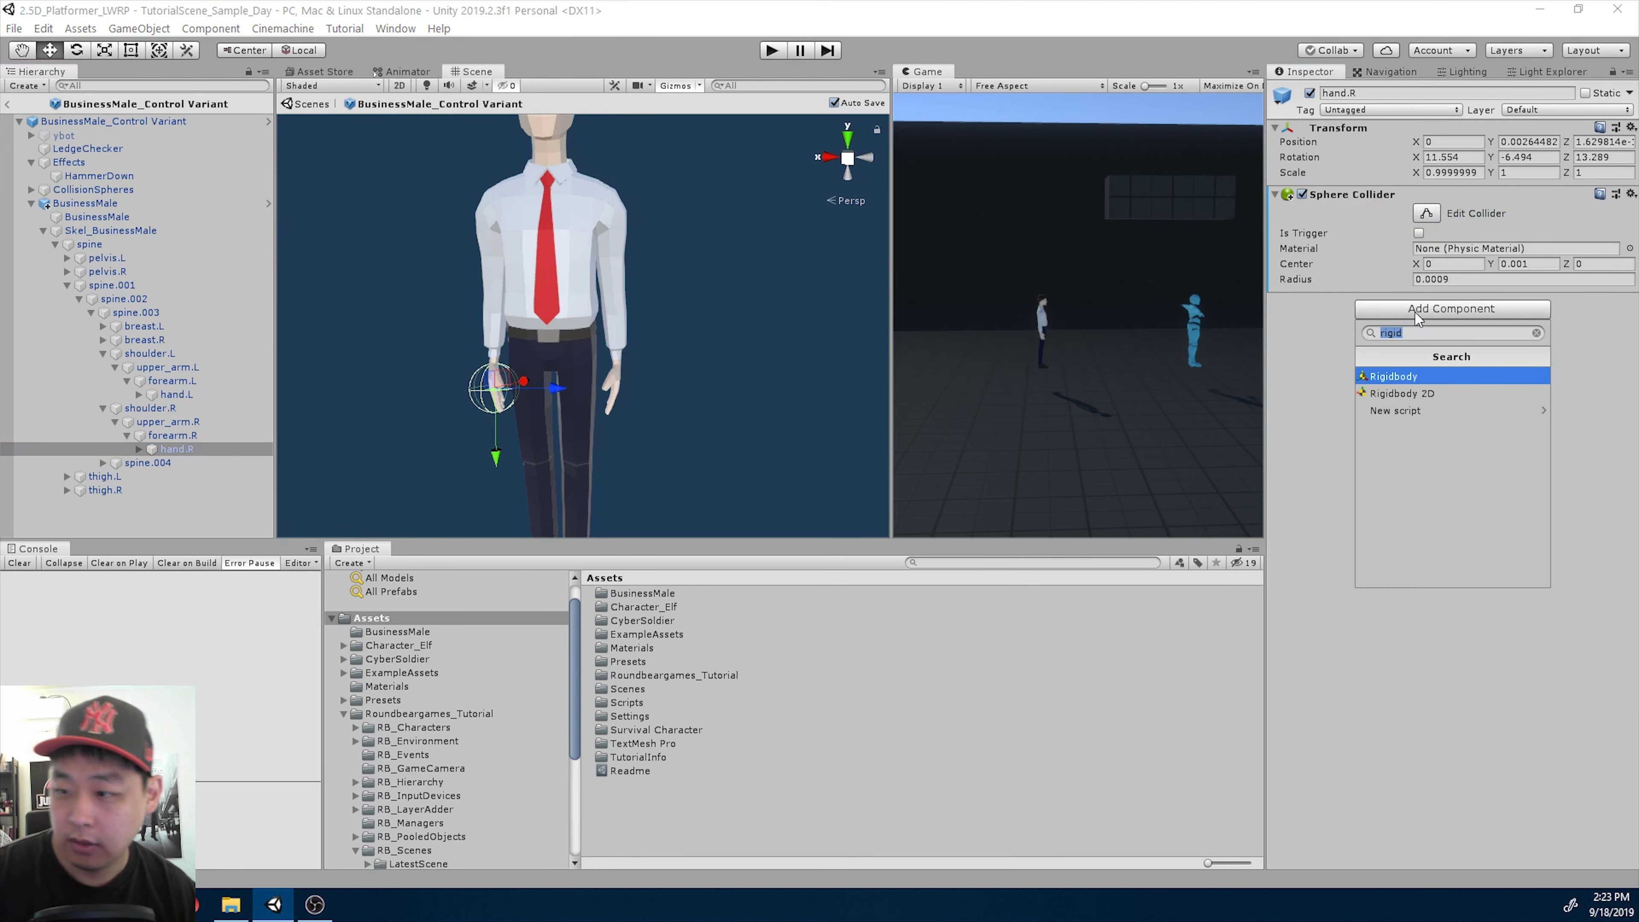
{"action": "key", "text": "Return"}
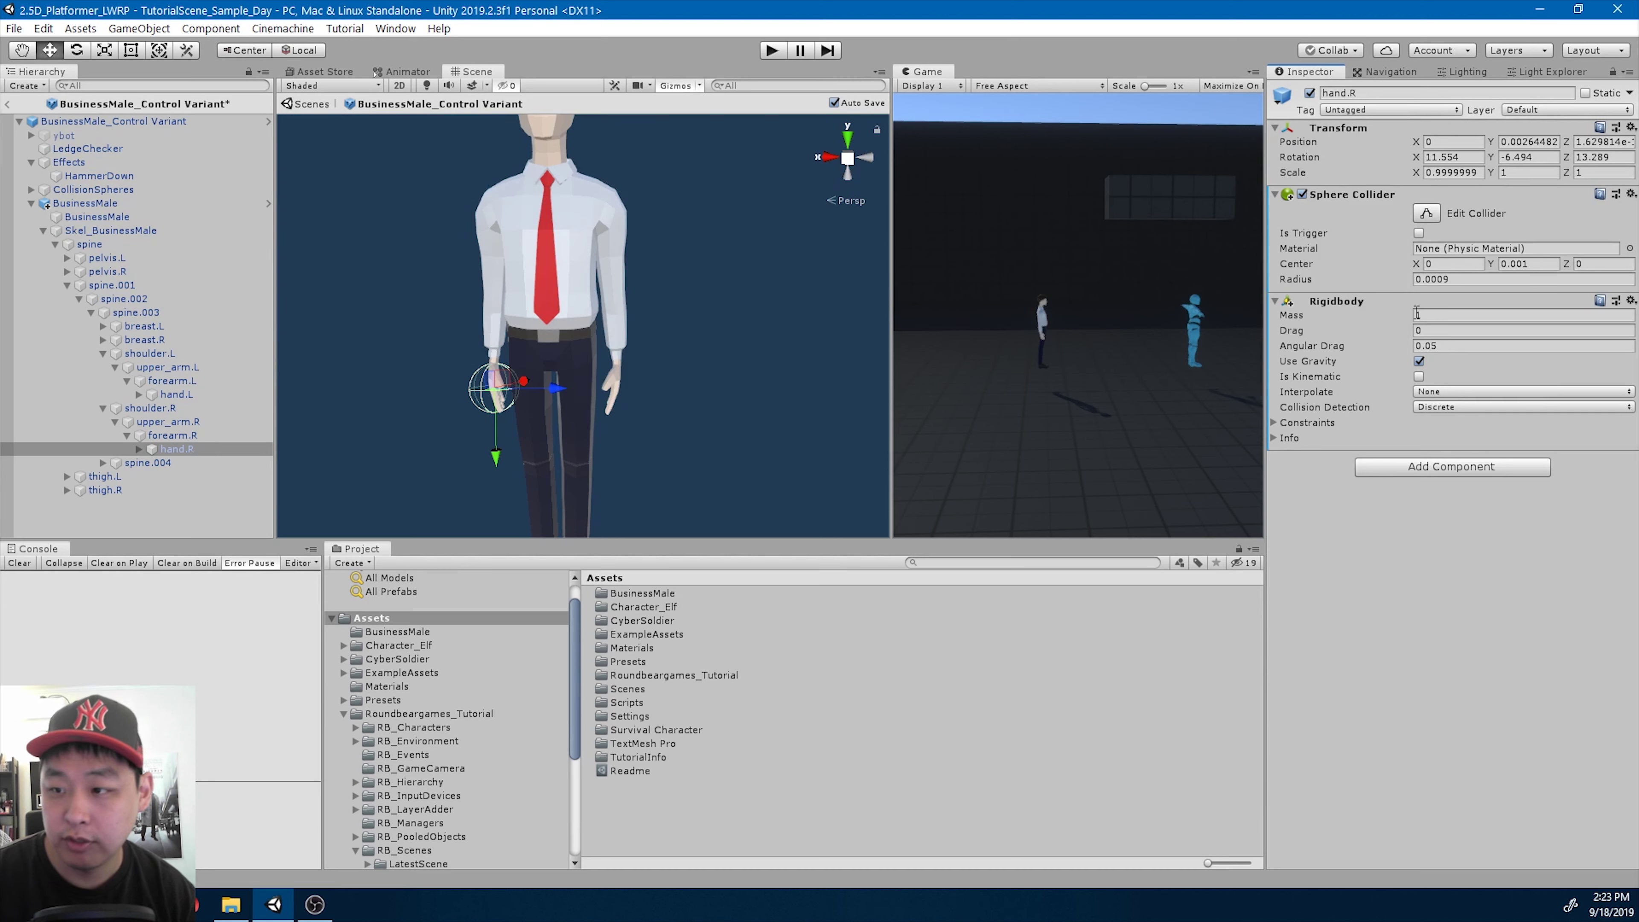
- Copy forearm.L's Character Joint, paste it as a new component on hand.L, and set its connected body to forearm.L
{"action": "left_click", "coordinate": [201, 393]}
{"action": "left_click", "coordinate": [199, 380]}
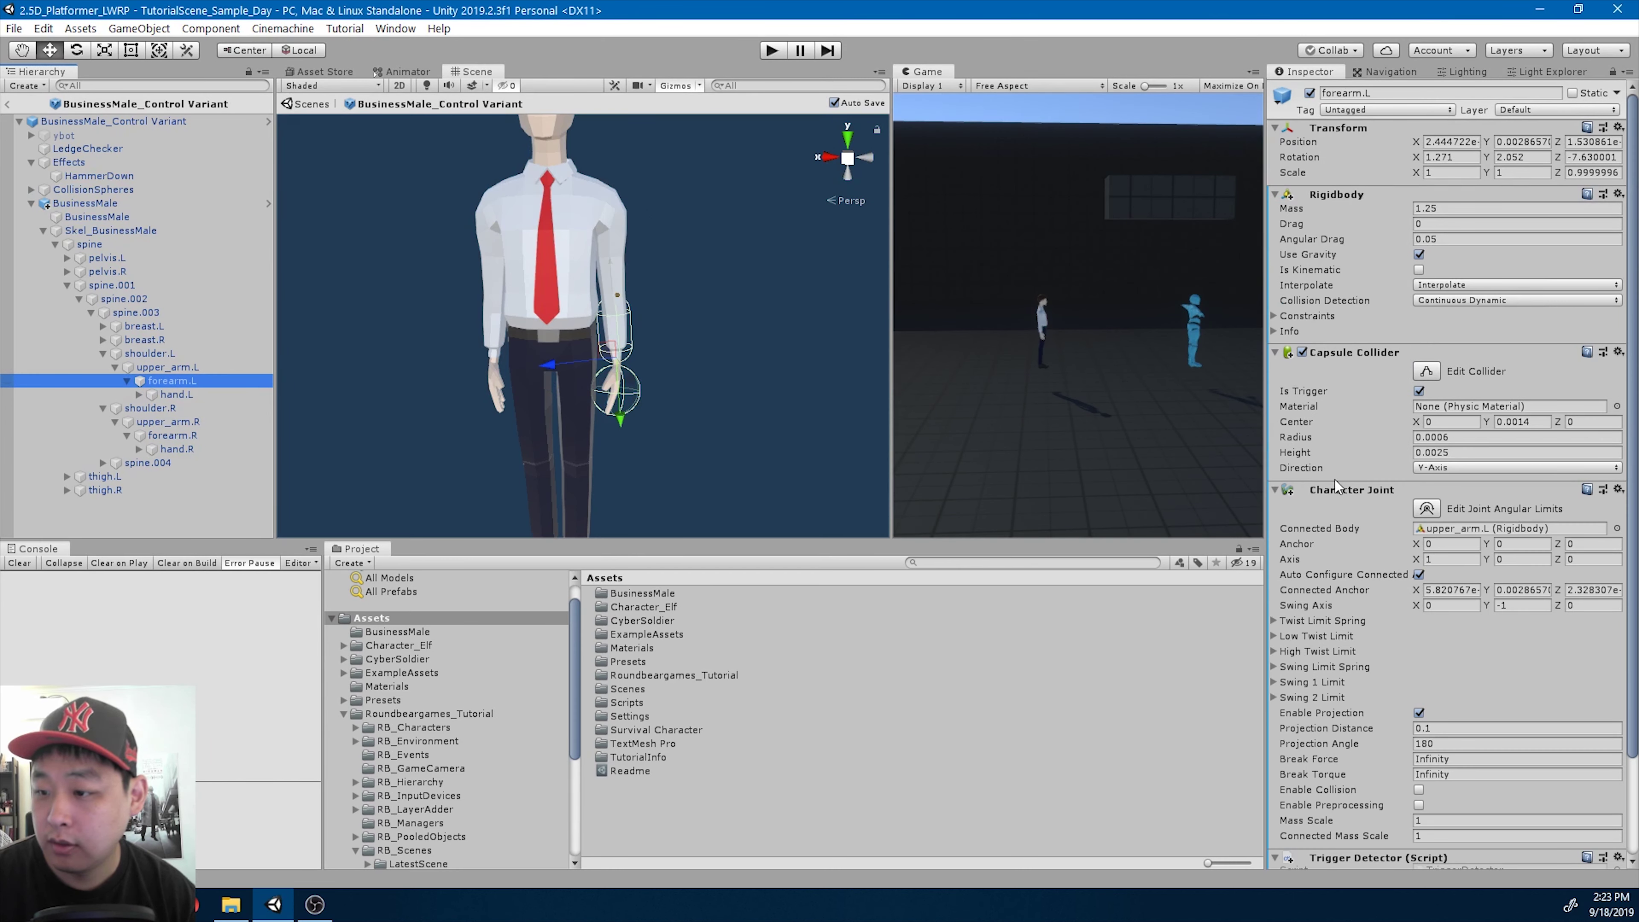
{"action": "left_click", "coordinate": [194, 395]}
{"action": "left_click", "coordinate": [197, 384]}
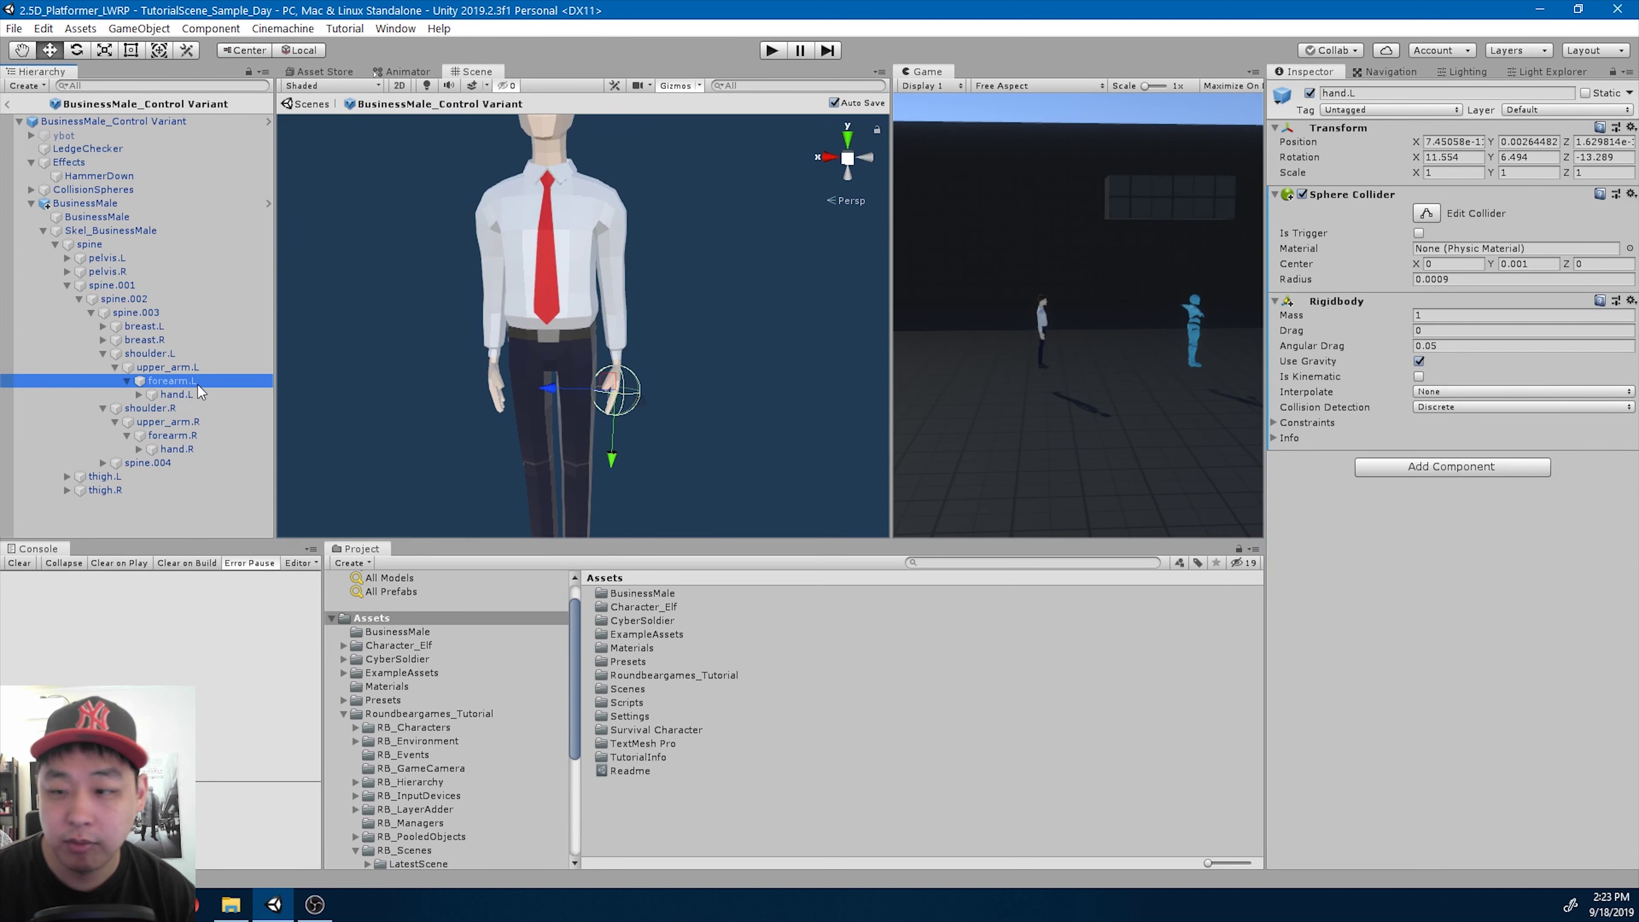
{"action": "right_click", "coordinate": [1361, 492]}
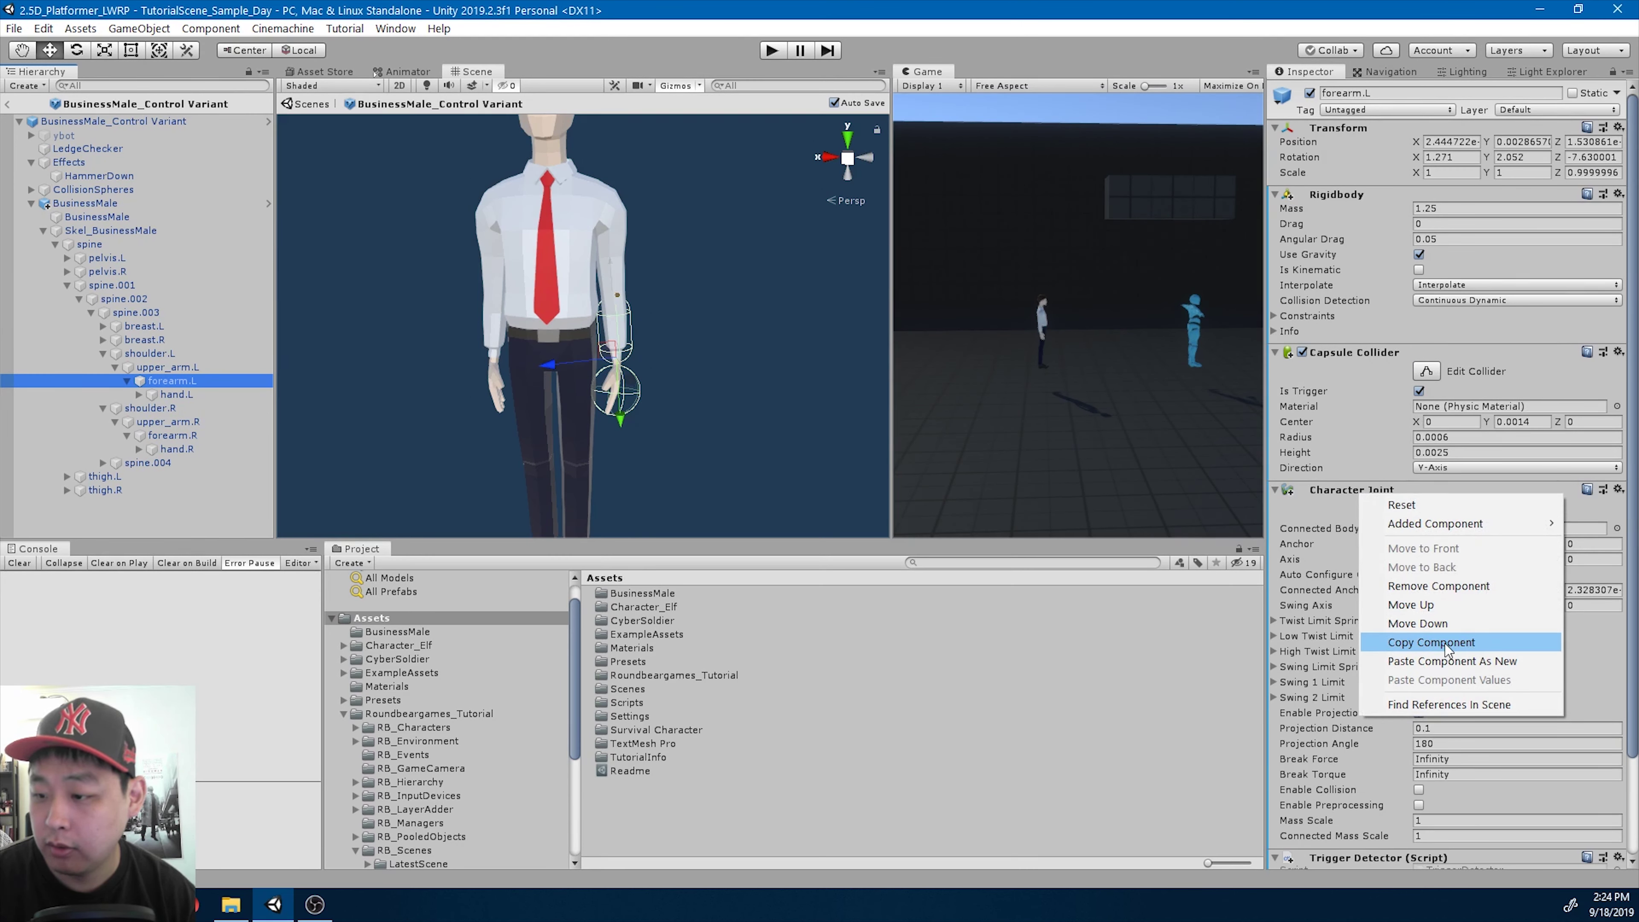
{"action": "left_click", "coordinate": [1431, 642]}
{"action": "left_click", "coordinate": [174, 395]}
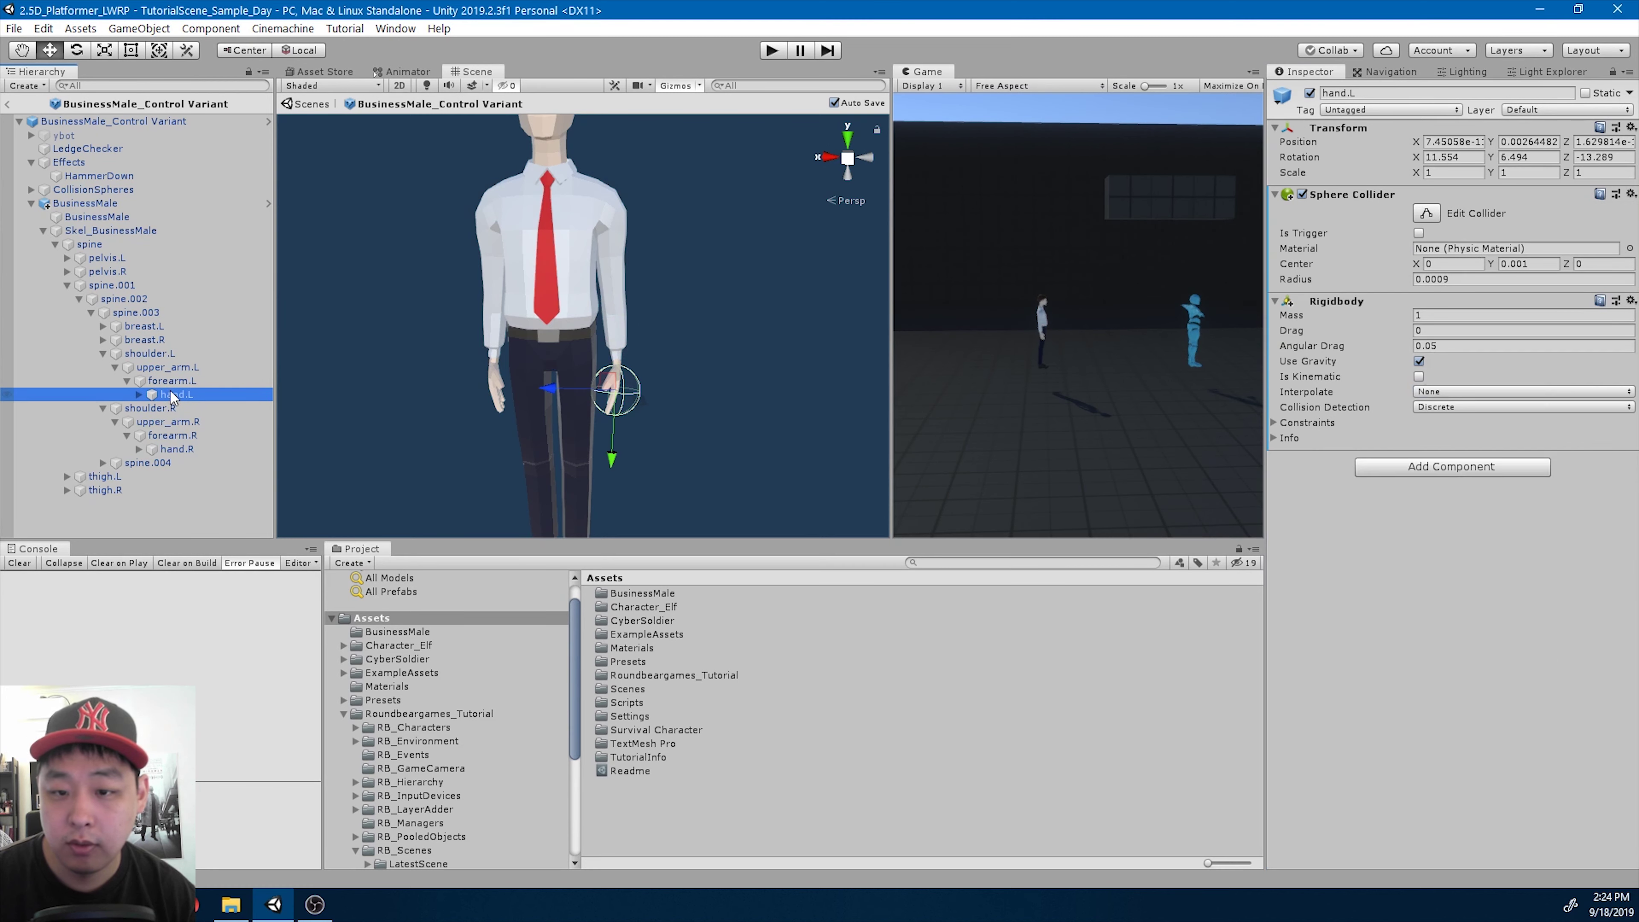
{"action": "right_click", "coordinate": [1334, 132]}
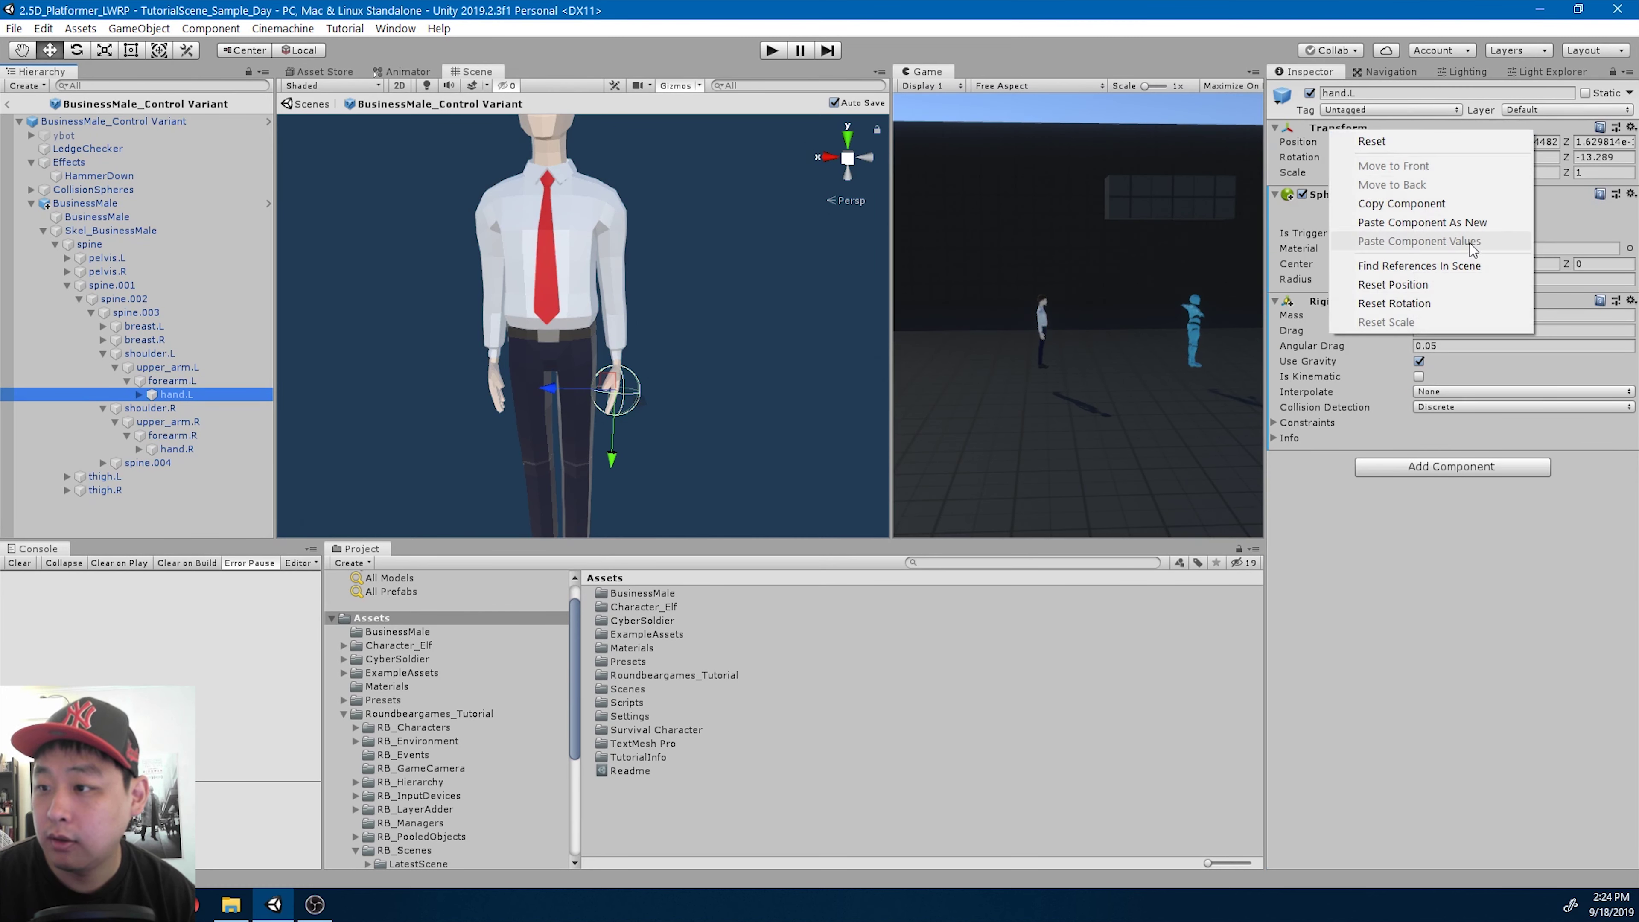
{"action": "left_click", "coordinate": [1465, 222]}
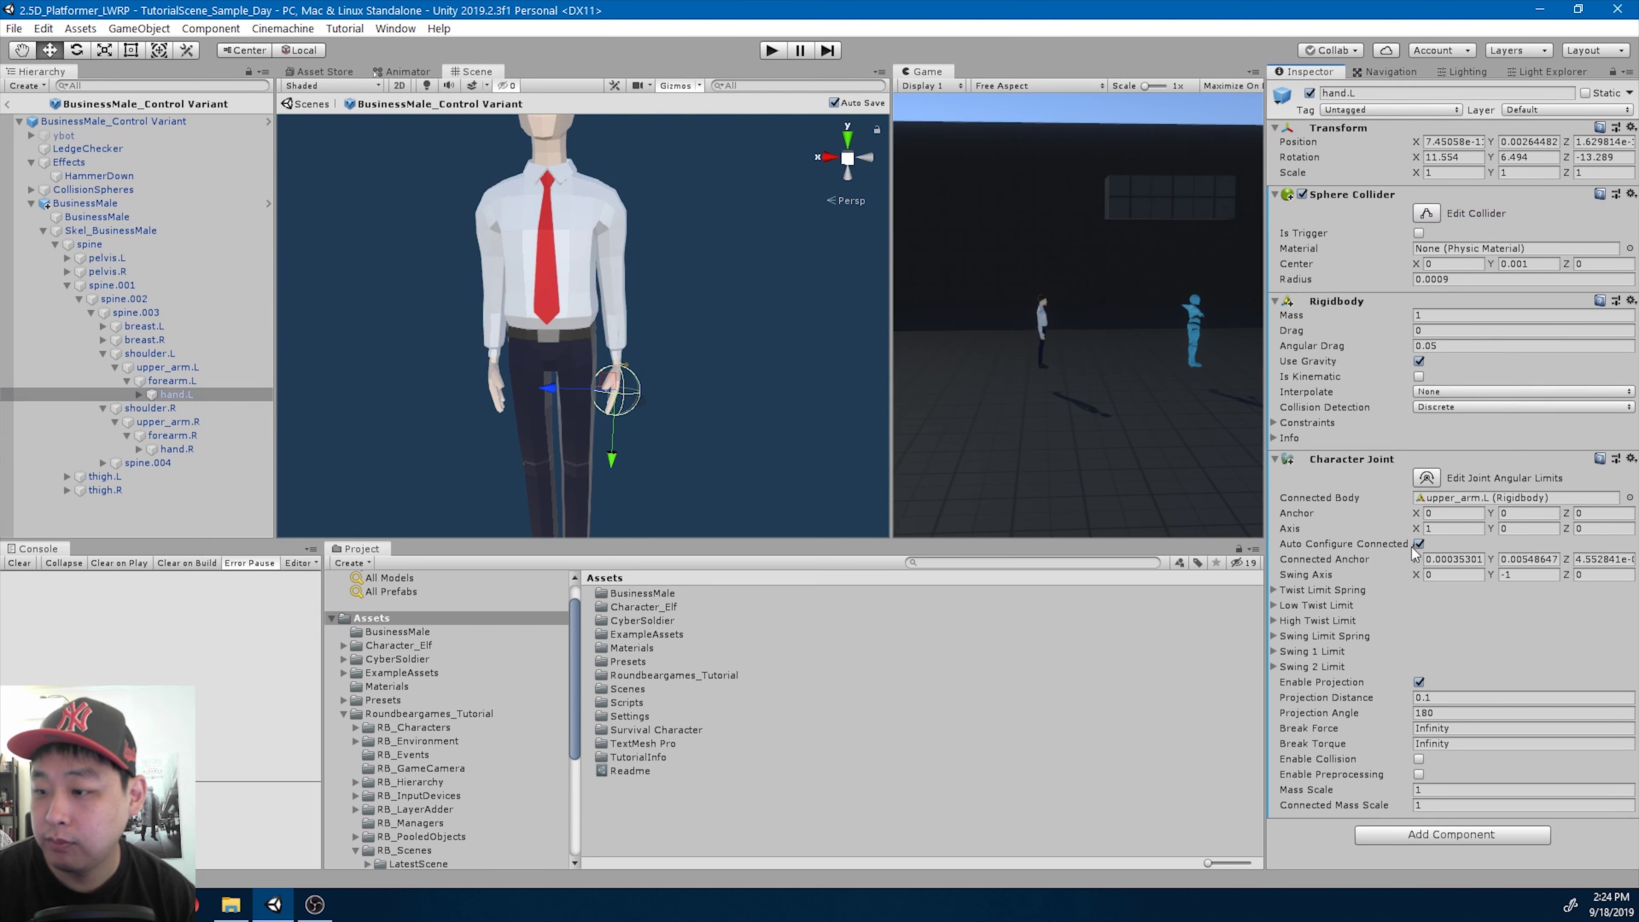
{"action": "left_click_drag", "start_coordinate": [172, 386], "coordinate": [1468, 505]}
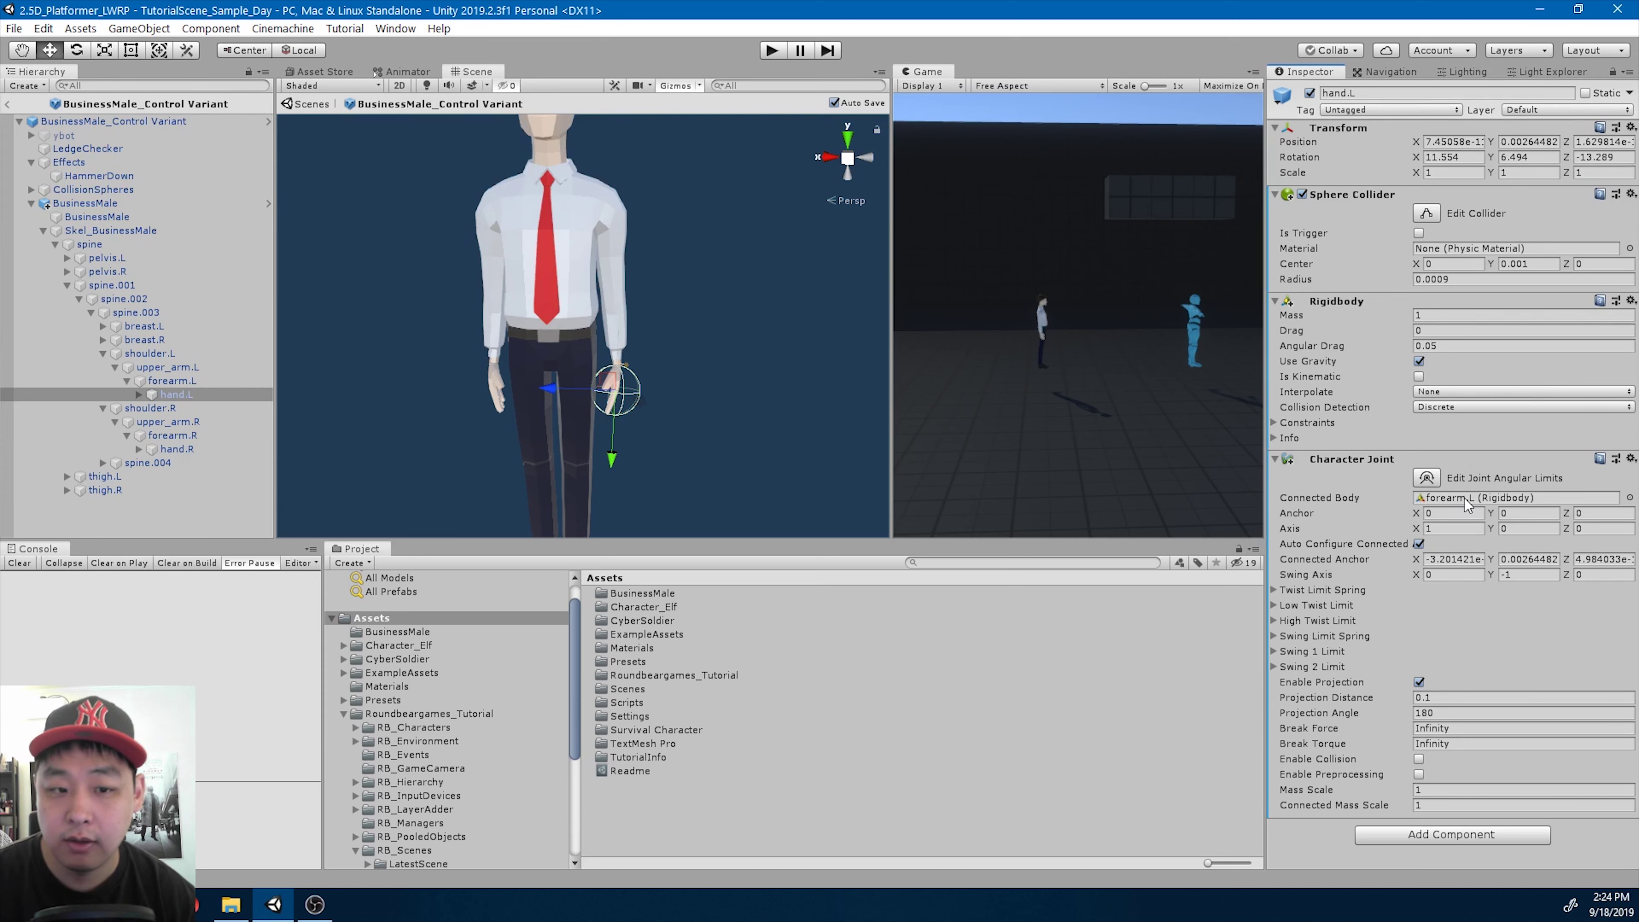
- Copy forearm.R's Character Joint, paste it as a new component on hand.R, and set its connected body to forearm.R
{"action": "left_click", "coordinate": [192, 449]}
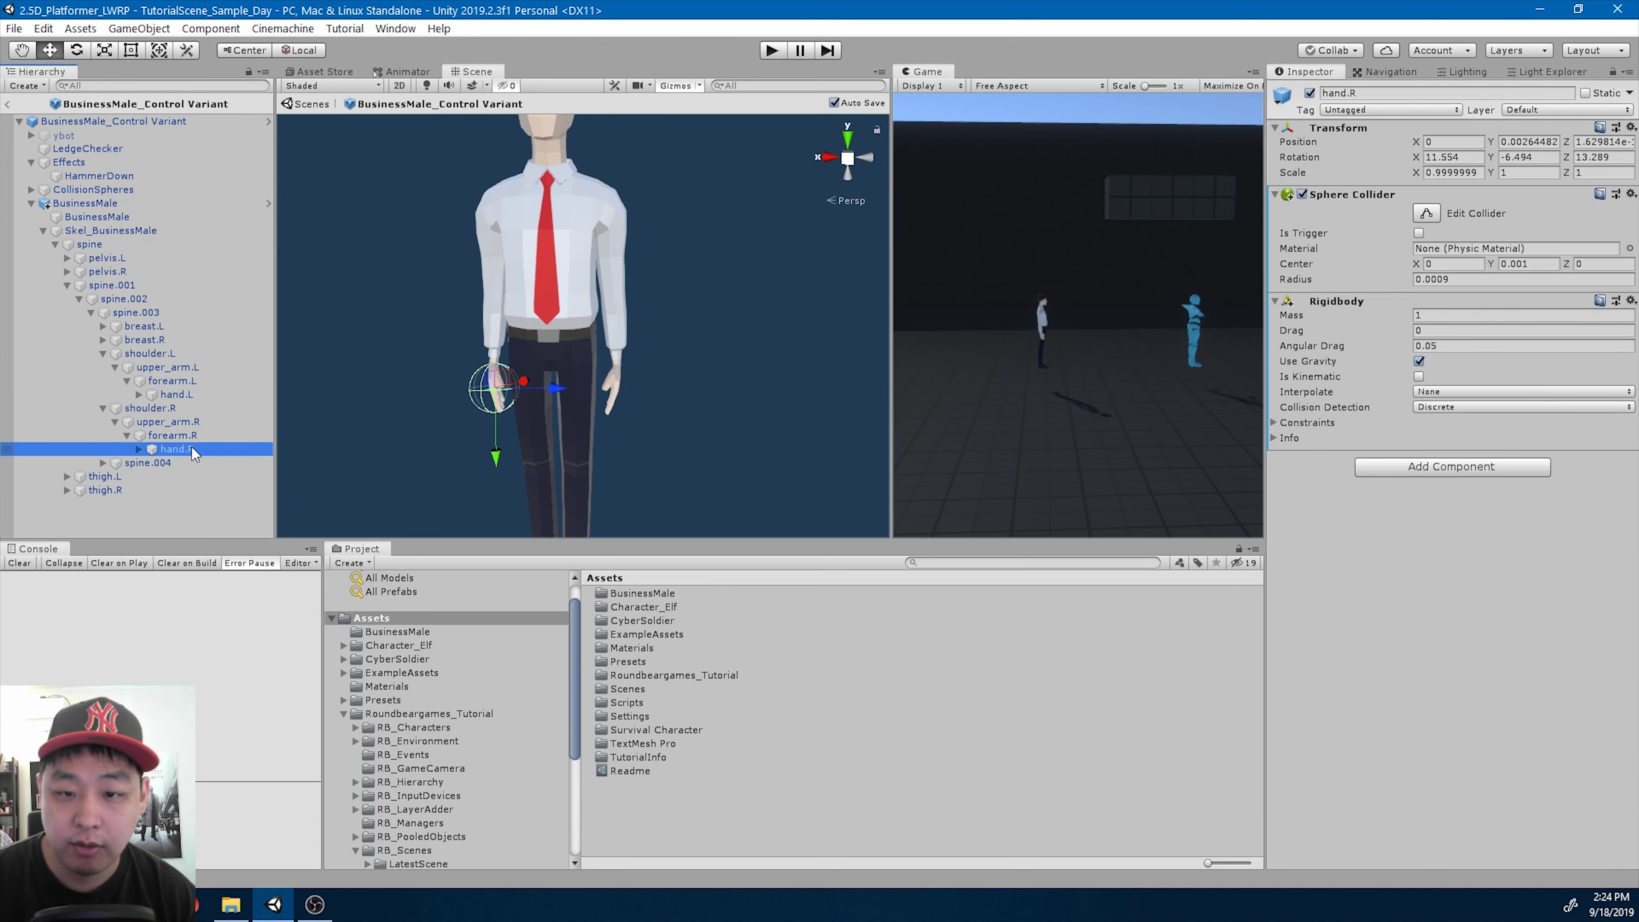
{"action": "left_click", "coordinate": [172, 436]}
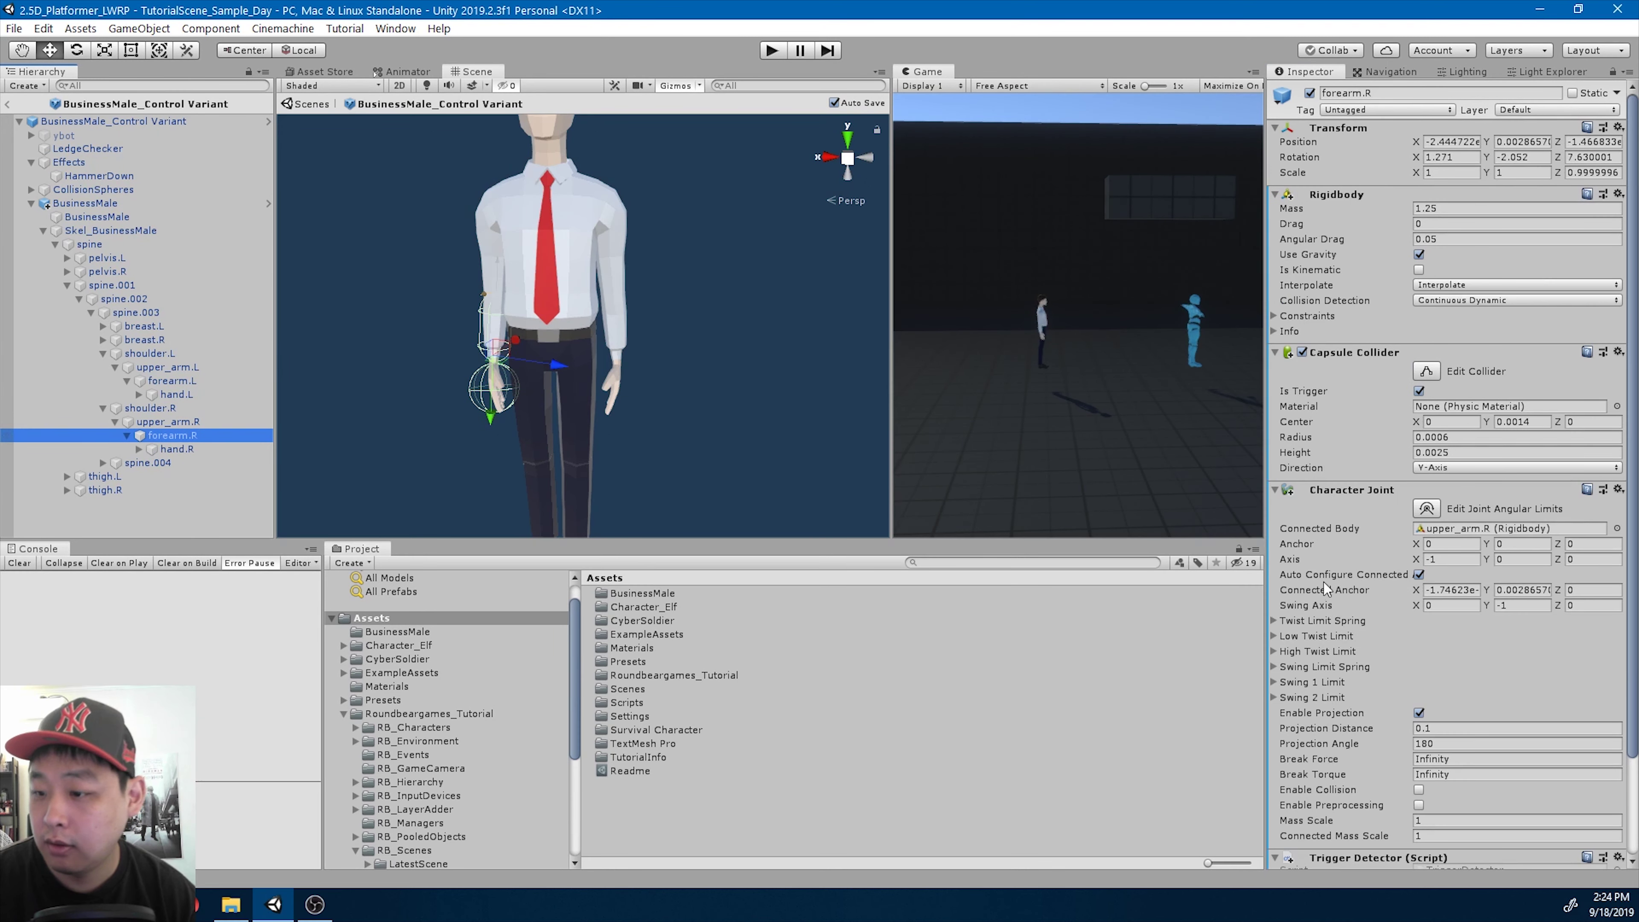
{"action": "right_click", "coordinate": [1362, 491]}
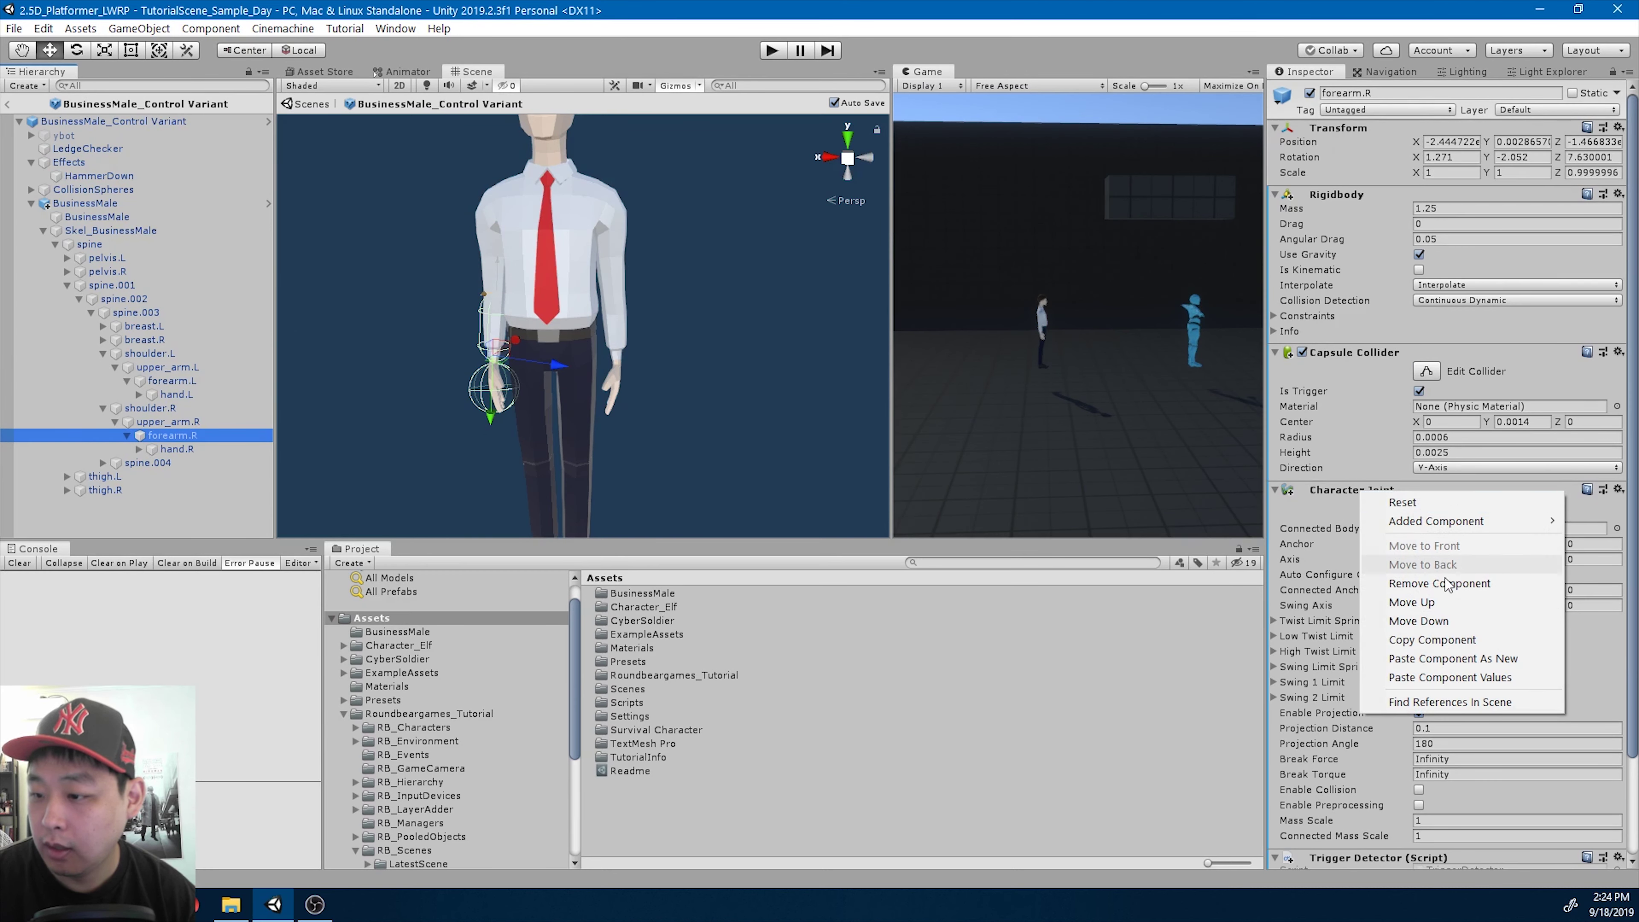
{"action": "left_click", "coordinate": [1460, 639]}
{"action": "key", "text": "Down"}
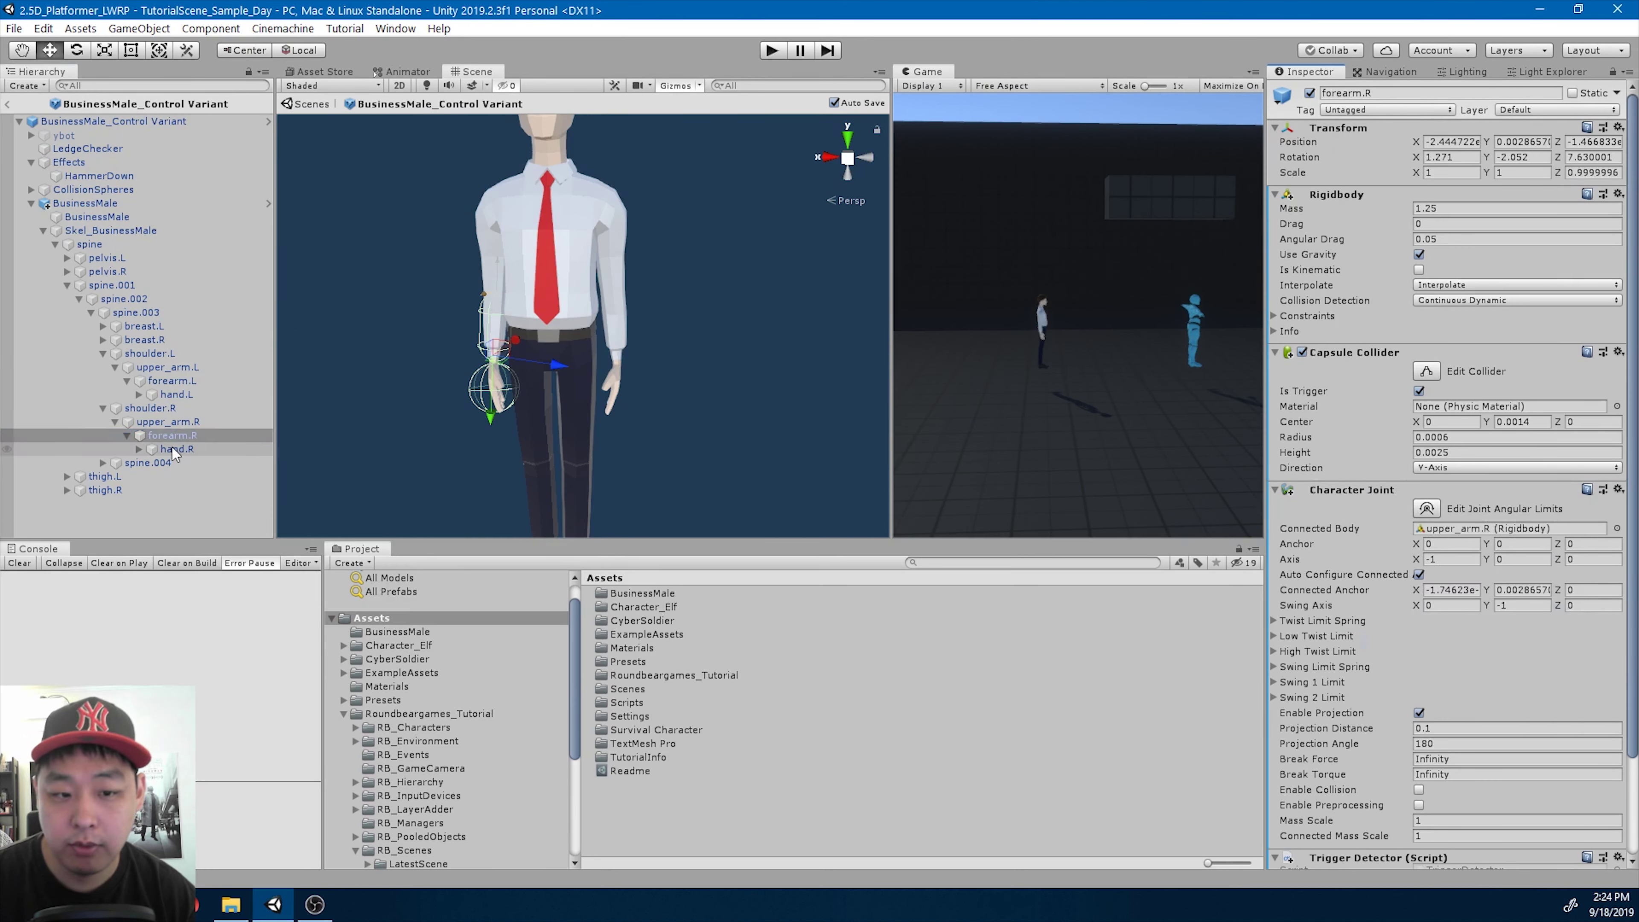
{"action": "right_click", "coordinate": [1342, 129]}
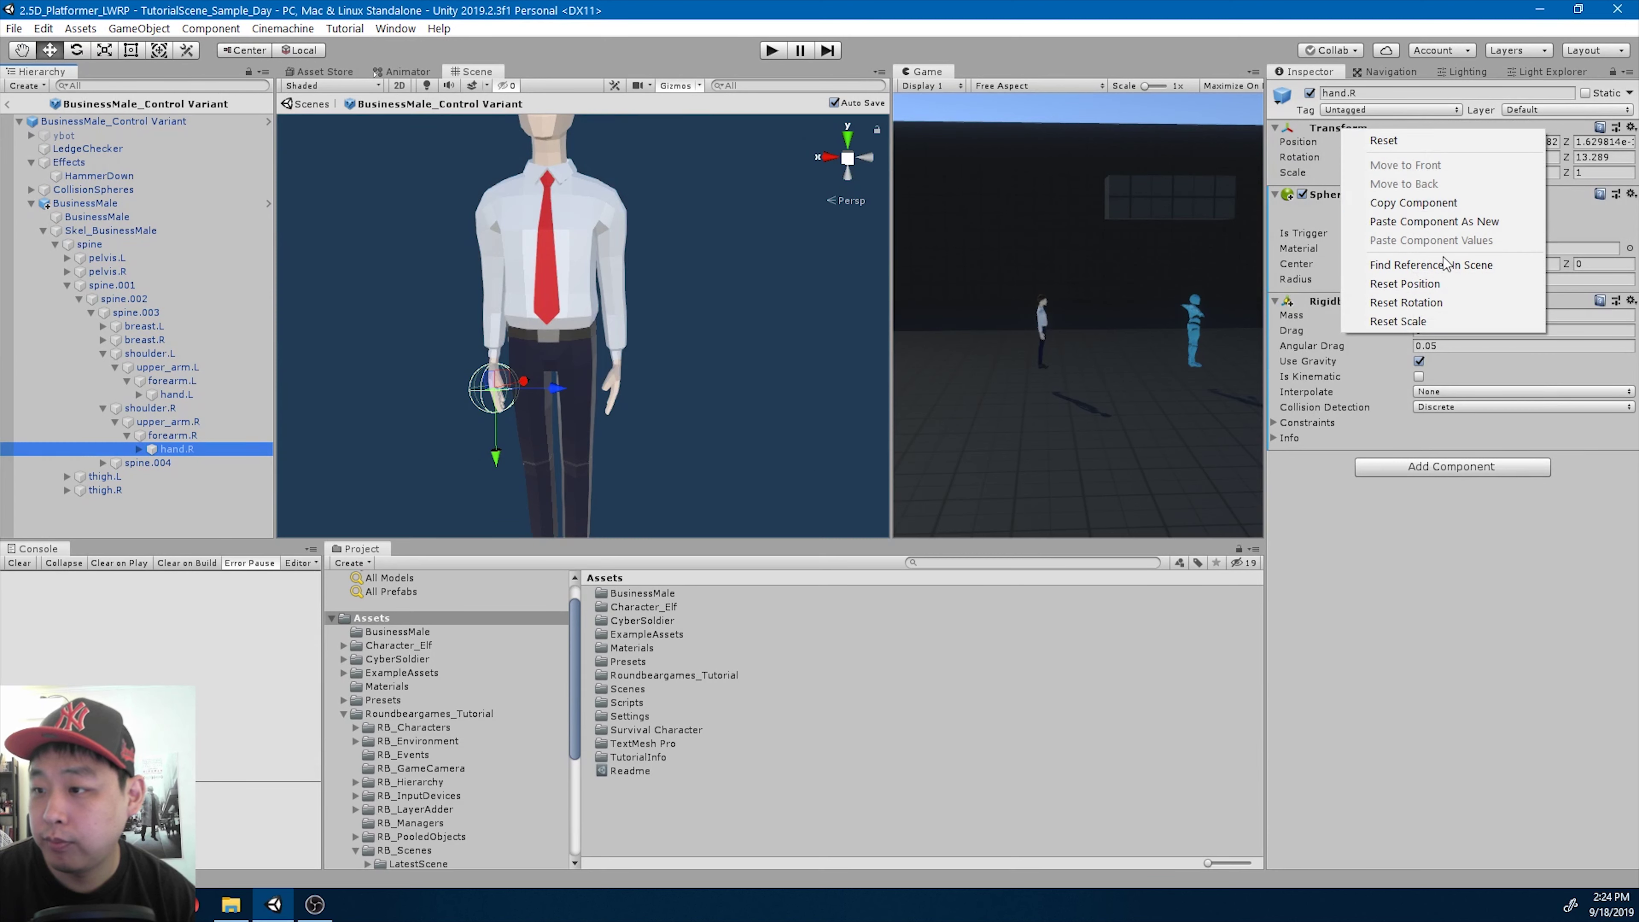
{"action": "left_click", "coordinate": [1442, 221]}
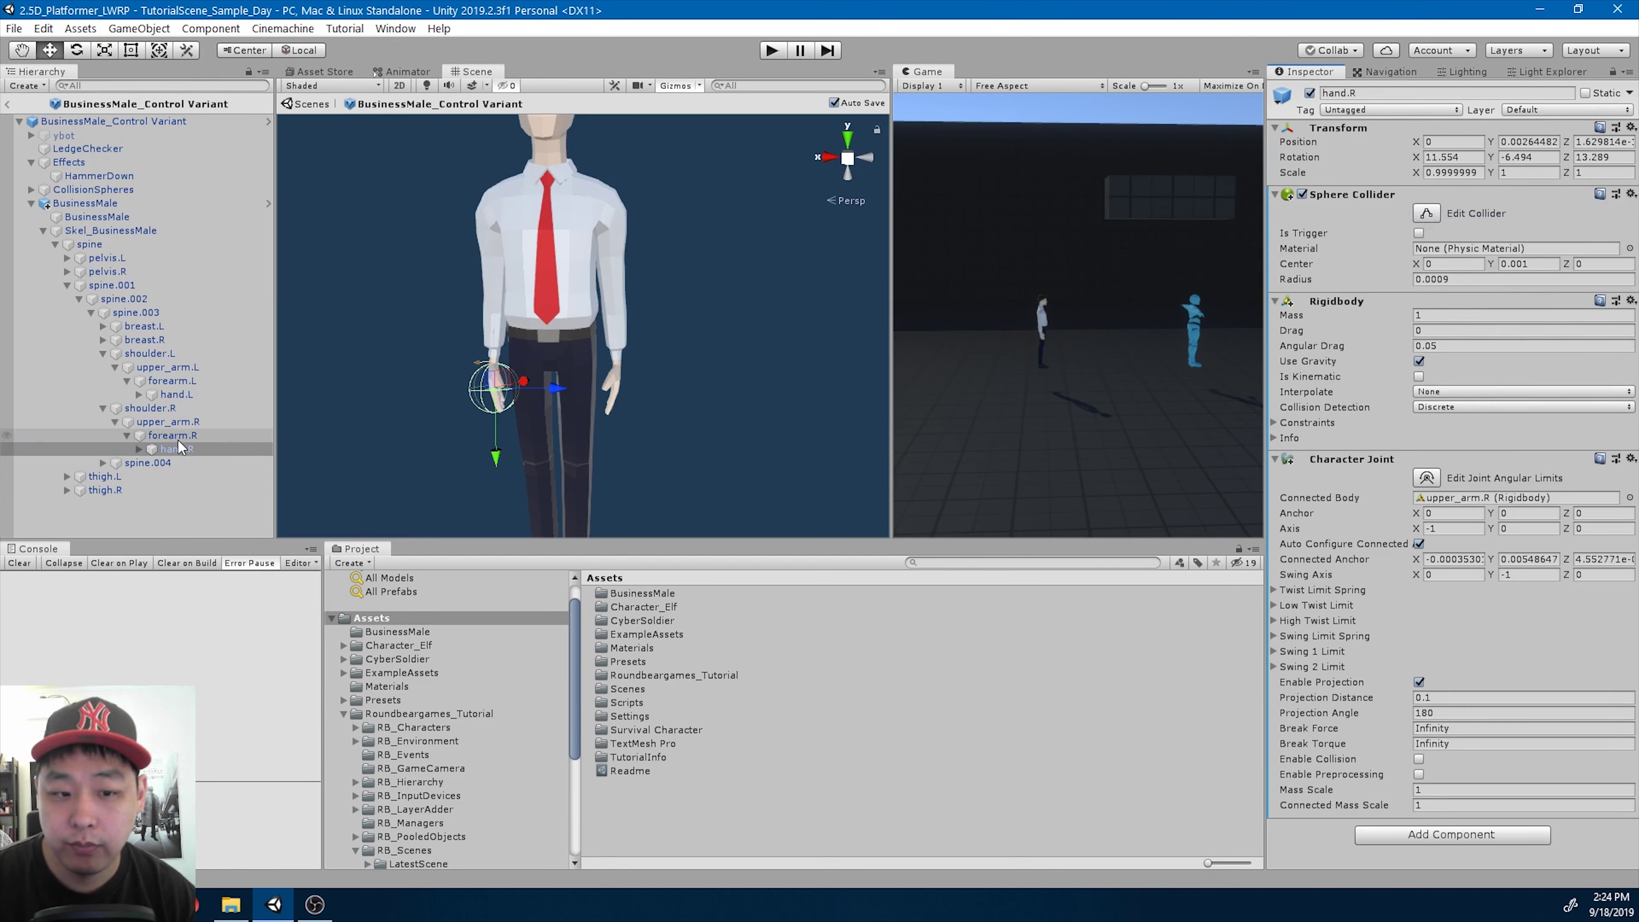
{"action": "left_click_drag", "start_coordinate": [175, 445], "coordinate": [1458, 507]}
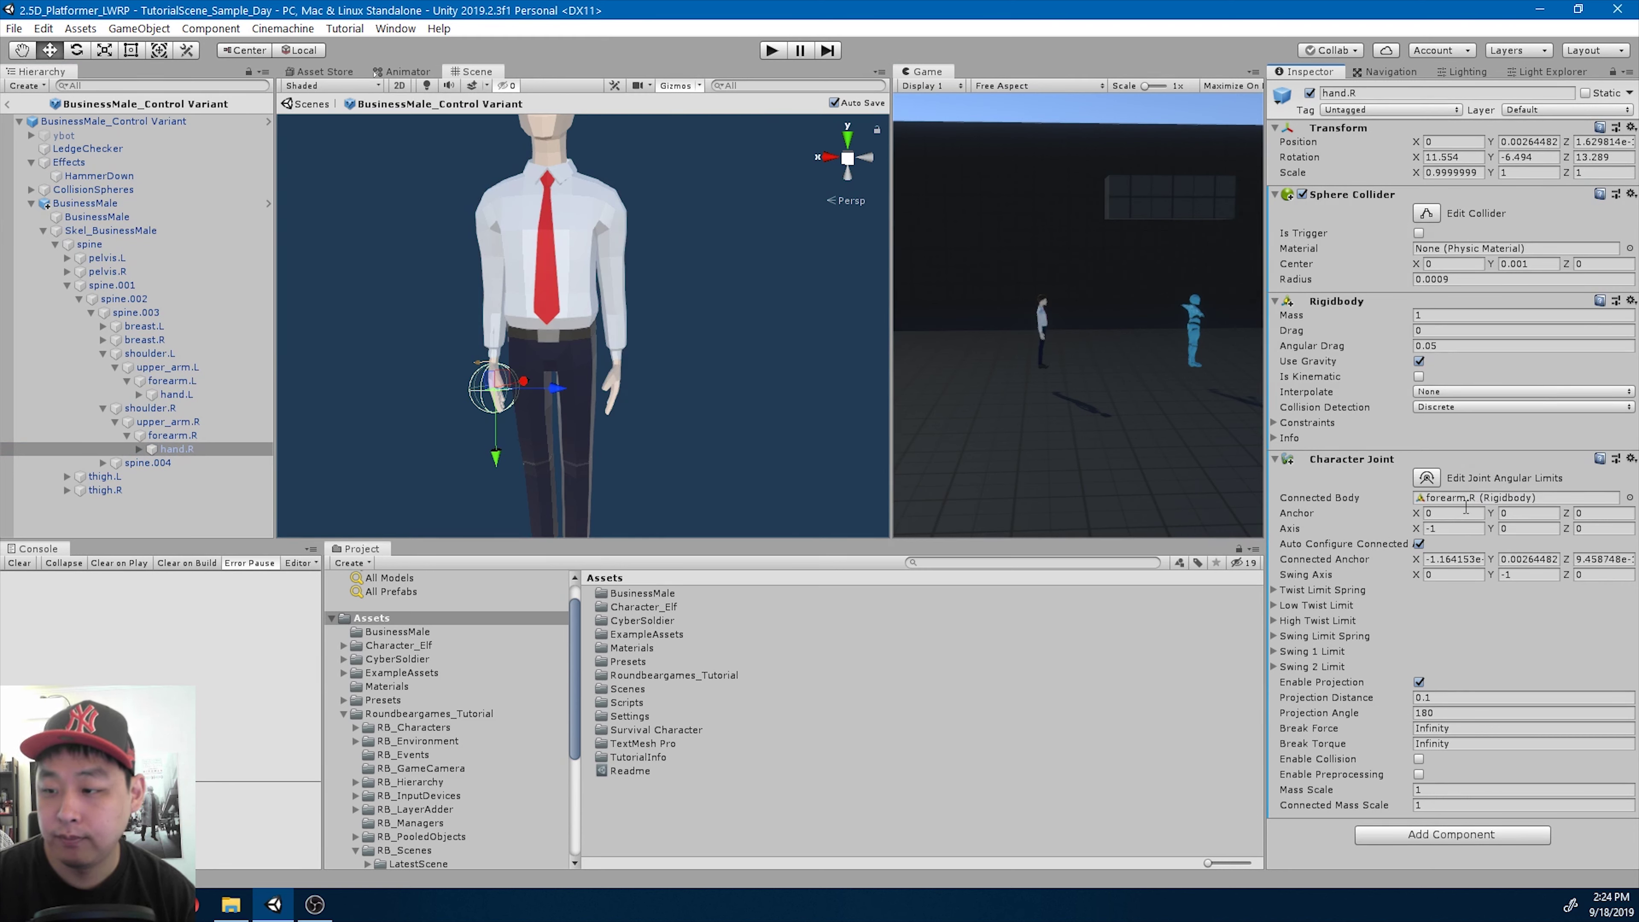
{"action": "left_click", "coordinate": [1463, 500]}
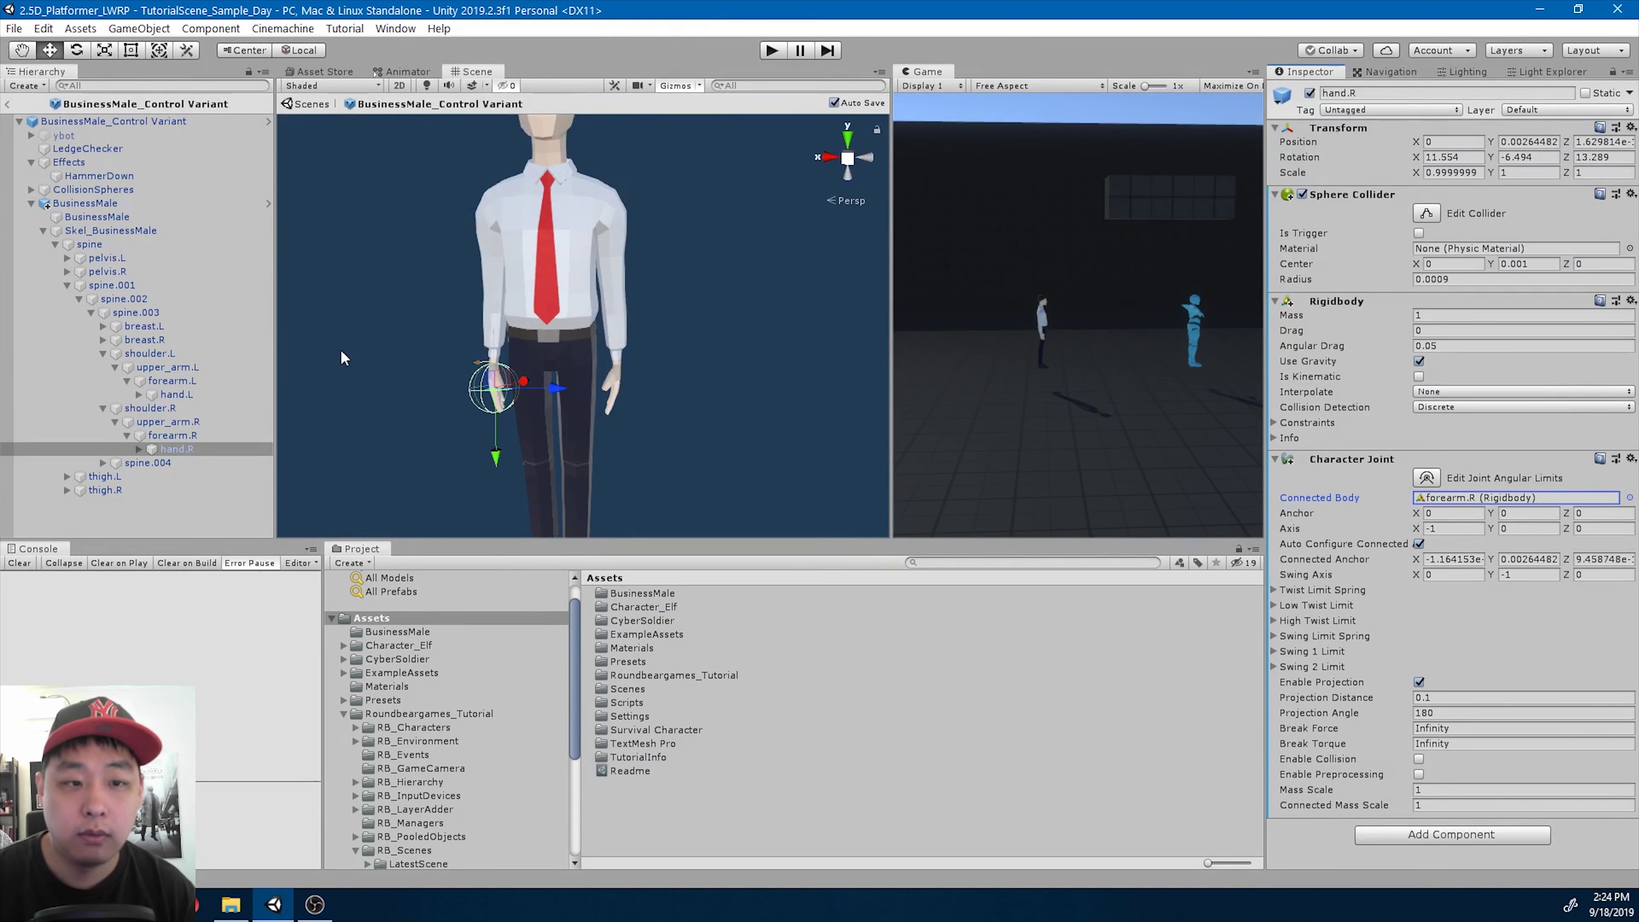
- Examine the colliders across Skel_BusinessMale and go through its bones one by one, expanding pelvis.L and pelvis.R, down to thigh.L
{"action": "left_click", "coordinate": [109, 230]}
{"action": "scroll", "coordinate": [568, 344], "scroll_direction": "down", "scroll_amount": 2}
{"action": "mouse_move", "coordinate": [745, 372]}
{"action": "left_mouse_down", "text": "alt"}
{"action": "mouse_move", "coordinate": [642, 383]}
{"action": "mouse_move", "coordinate": [789, 392]}
{"action": "mouse_move", "coordinate": [718, 366]}
{"action": "left_mouse_up", "text": "alt"}
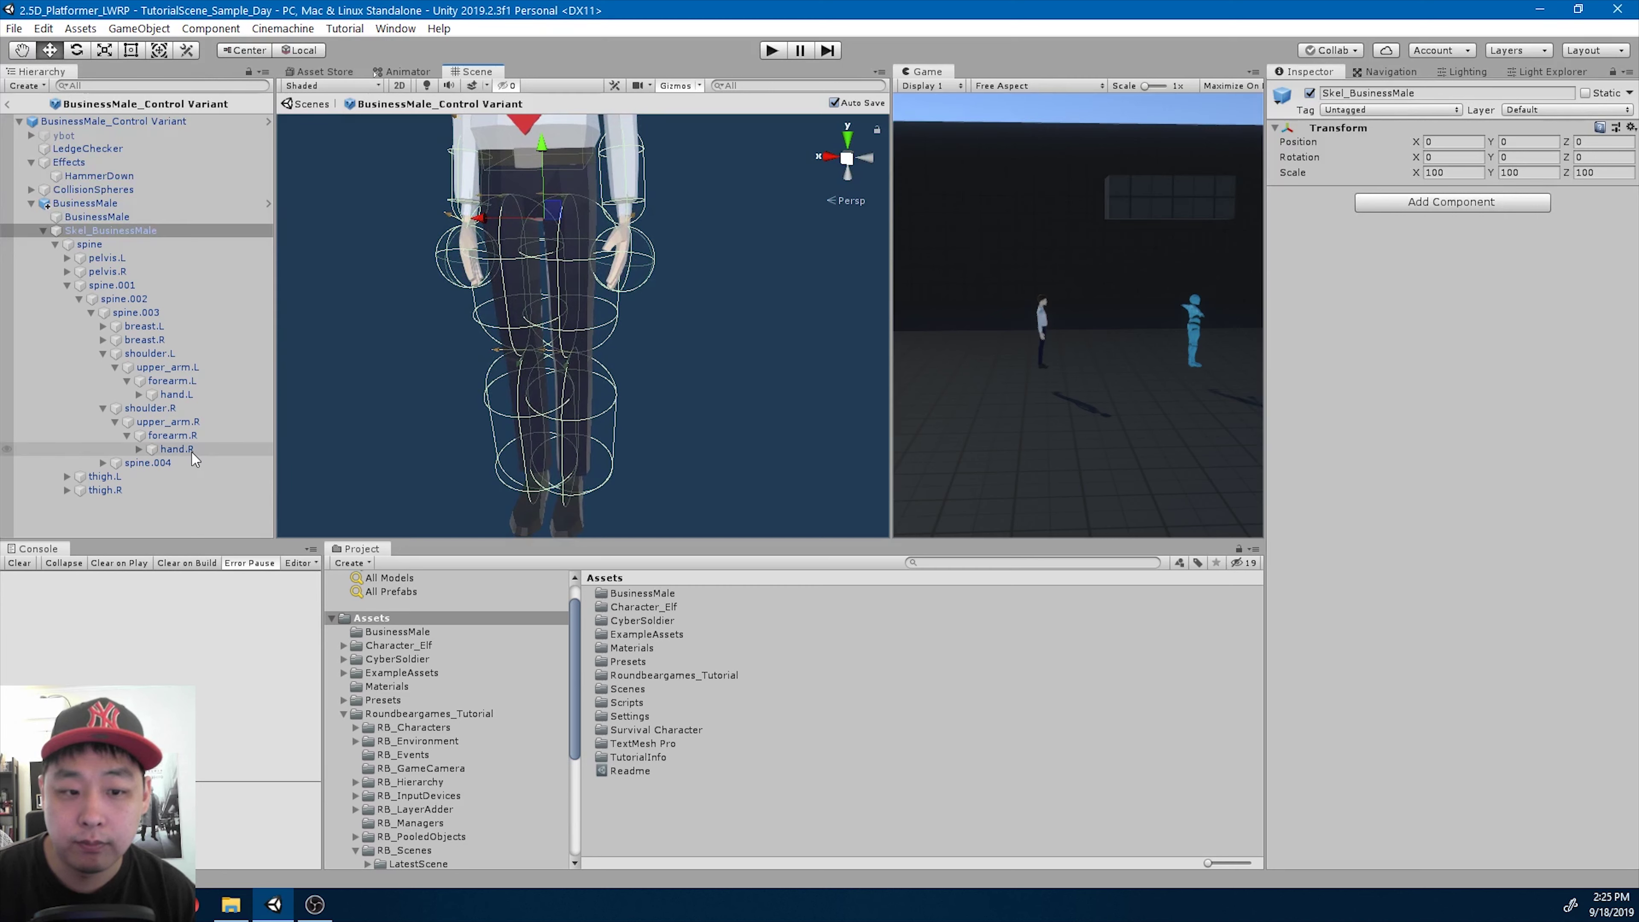
{"action": "left_click", "coordinate": [169, 461]}
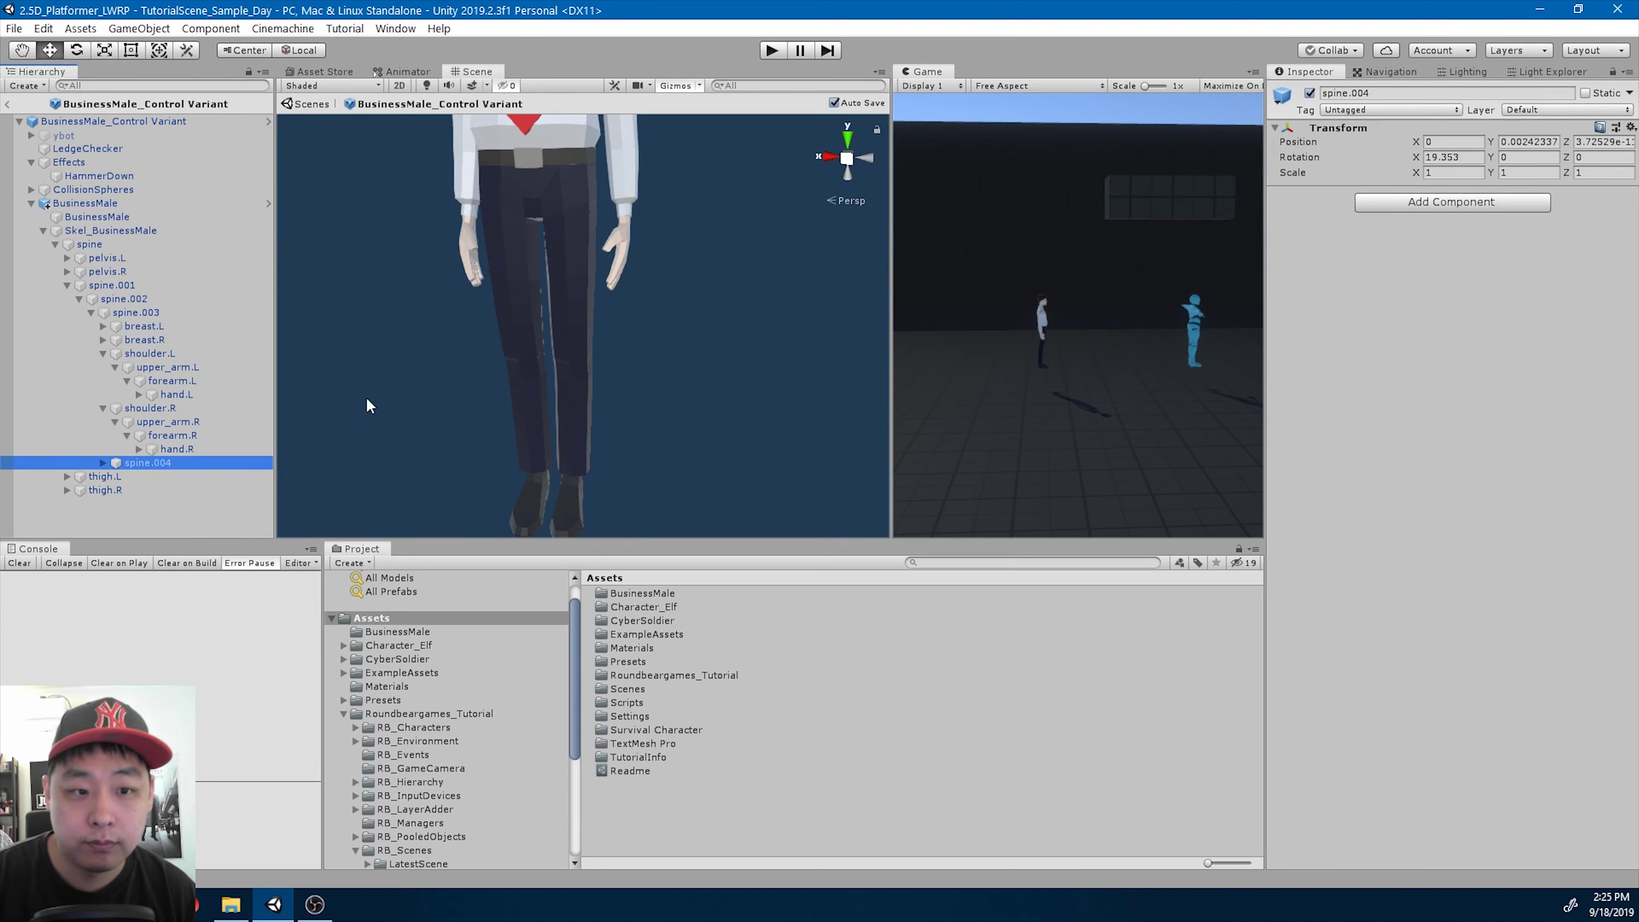
{"action": "key", "text": "Up"}
{"action": "key", "text": "Up"}
{"action": "key", "text": "Up"}
{"action": "key", "text": "Up"}
{"action": "key", "text": "Up"}
{"action": "key", "text": "Up"}
{"action": "key", "text": "Up"}
{"action": "key", "text": "Up"}
{"action": "key", "text": "Up"}
{"action": "key", "text": "Up"}
{"action": "key", "text": "Up"}
{"action": "key", "text": "Up"}
{"action": "key", "text": "Up"}
{"action": "key", "text": "Up"}
{"action": "key", "text": "Up"}
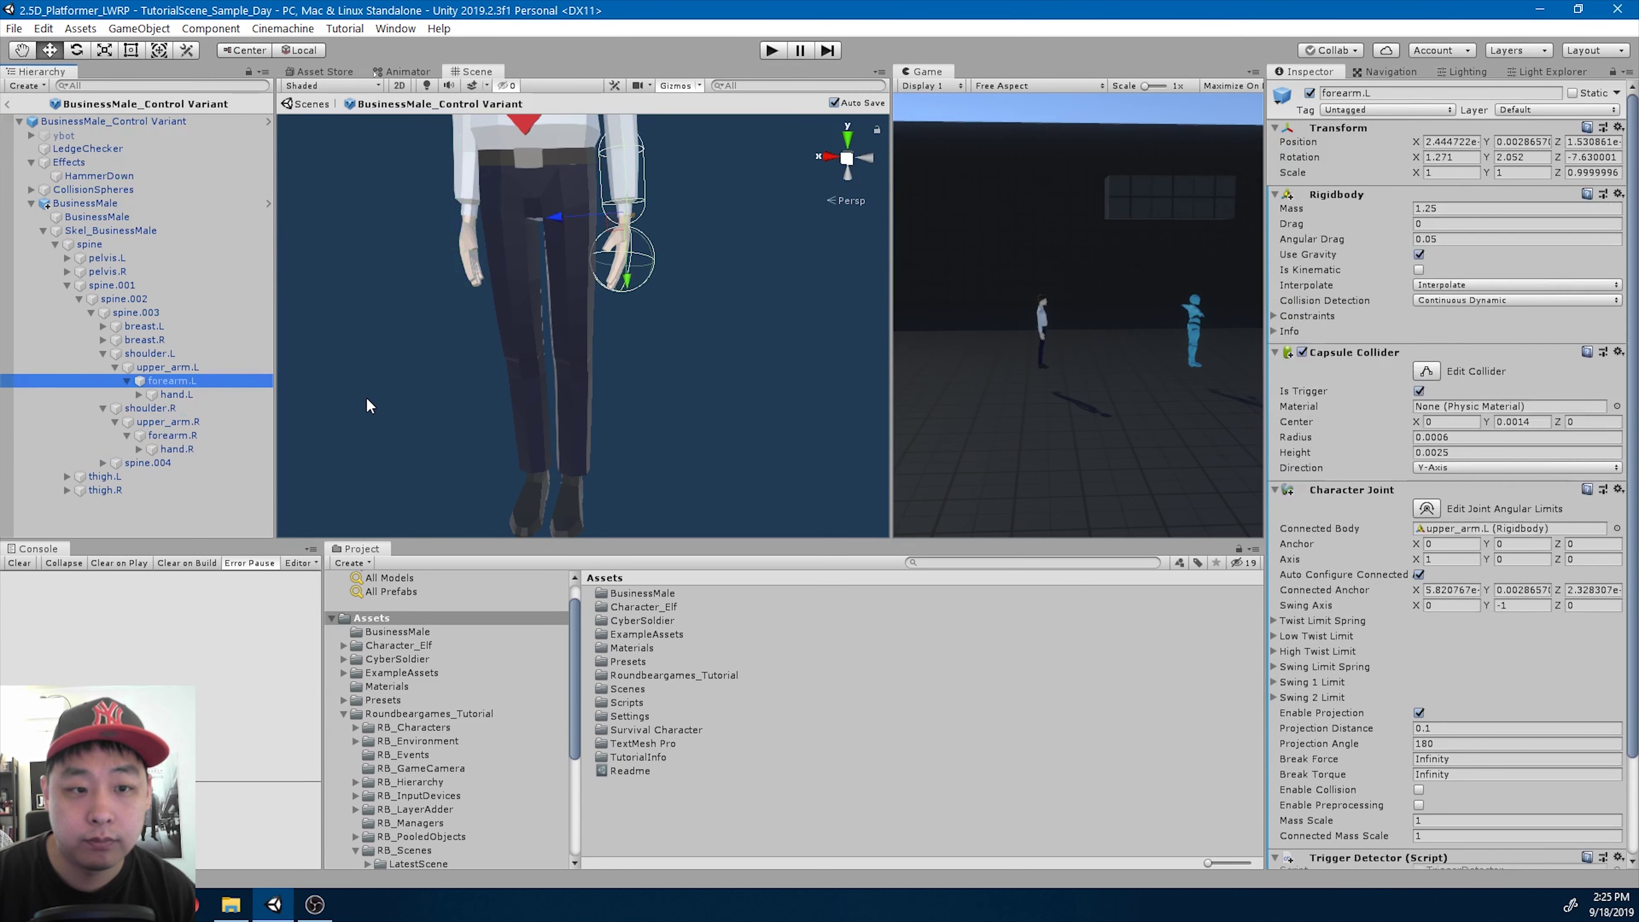
{"action": "key", "text": "Right"}
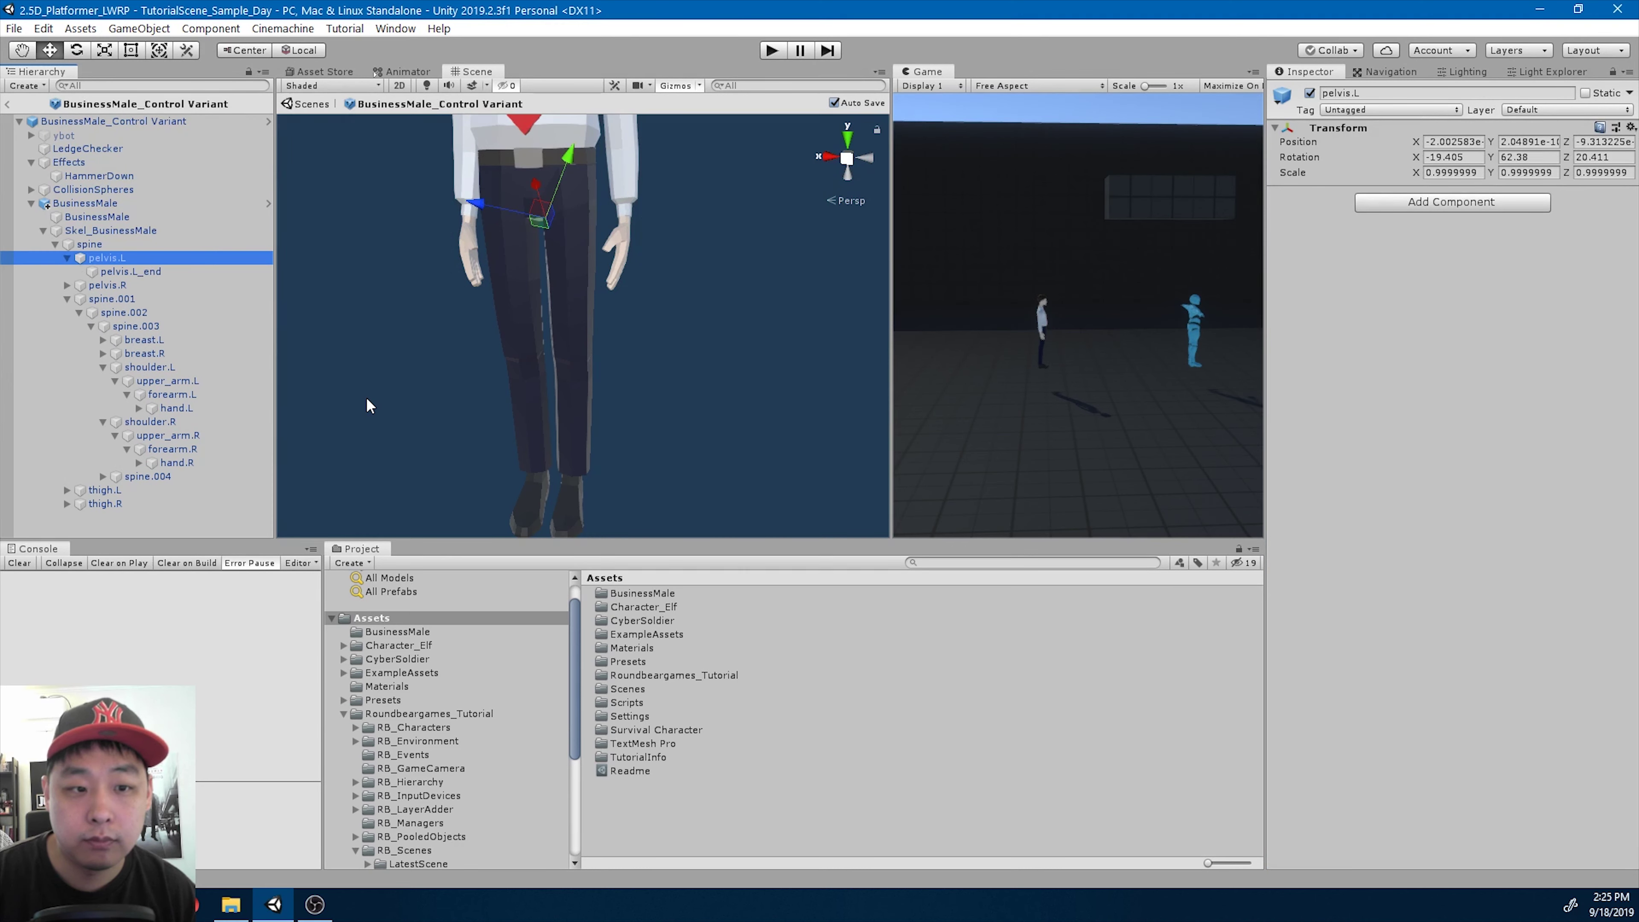
{"action": "key", "text": "Down"}
{"action": "key", "text": "Down"}
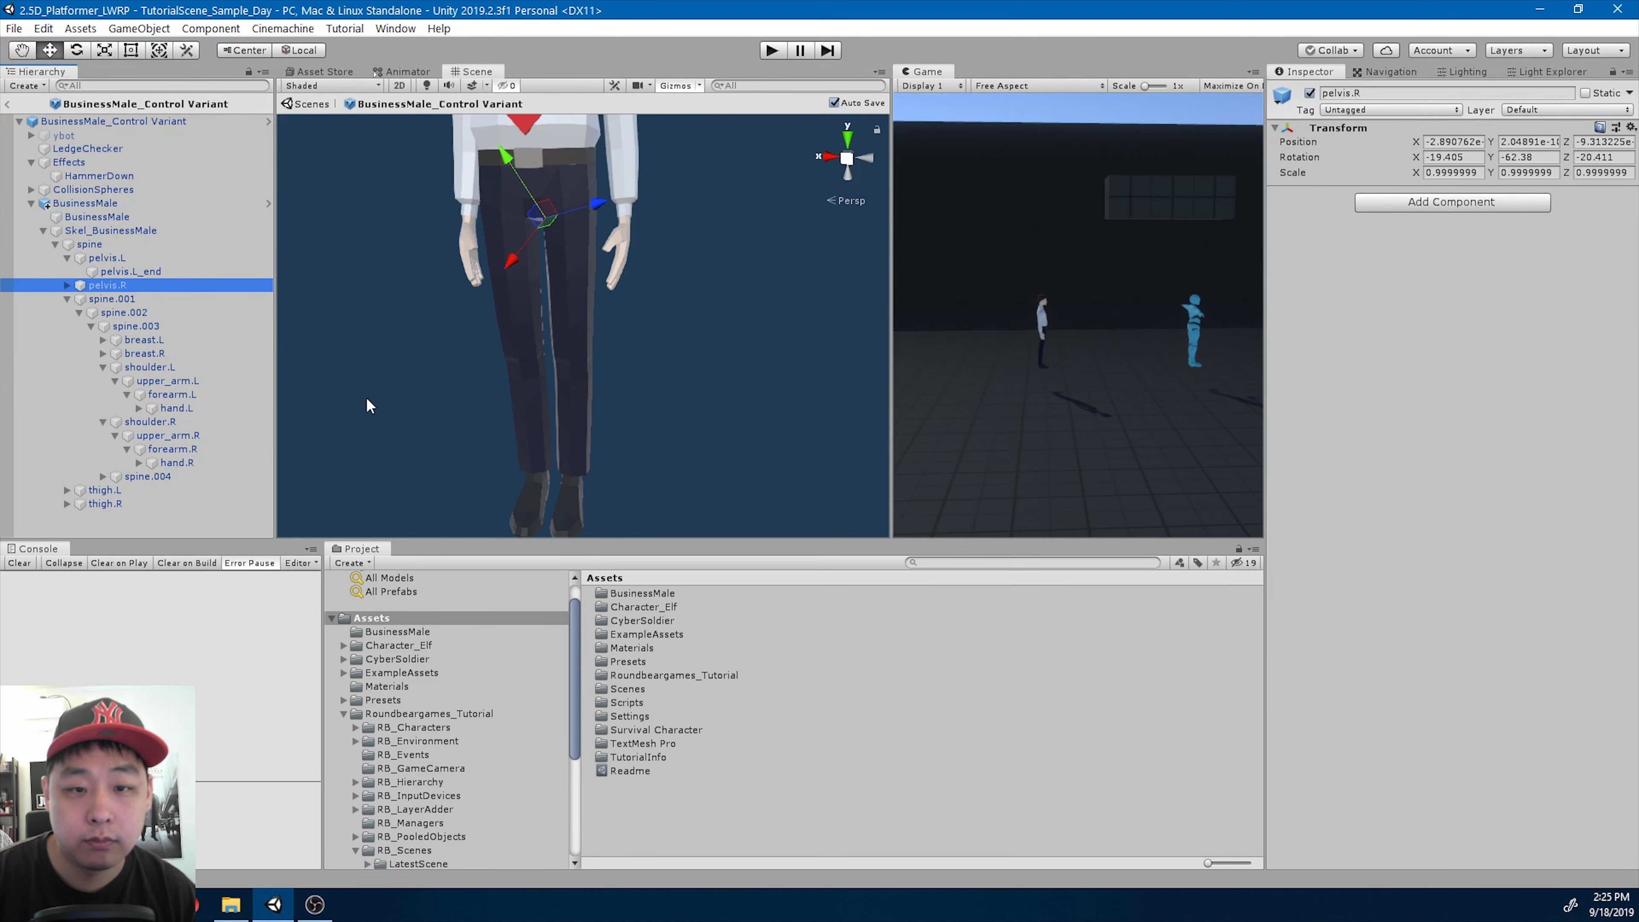
{"action": "key", "text": "Right"}
{"action": "key", "text": "Down"}
{"action": "key", "text": "Down"}
{"action": "key", "text": "Down"}
{"action": "key", "text": "Down"}
{"action": "key", "text": "Down"}
{"action": "key", "text": "Down"}
{"action": "key", "text": "Down"}
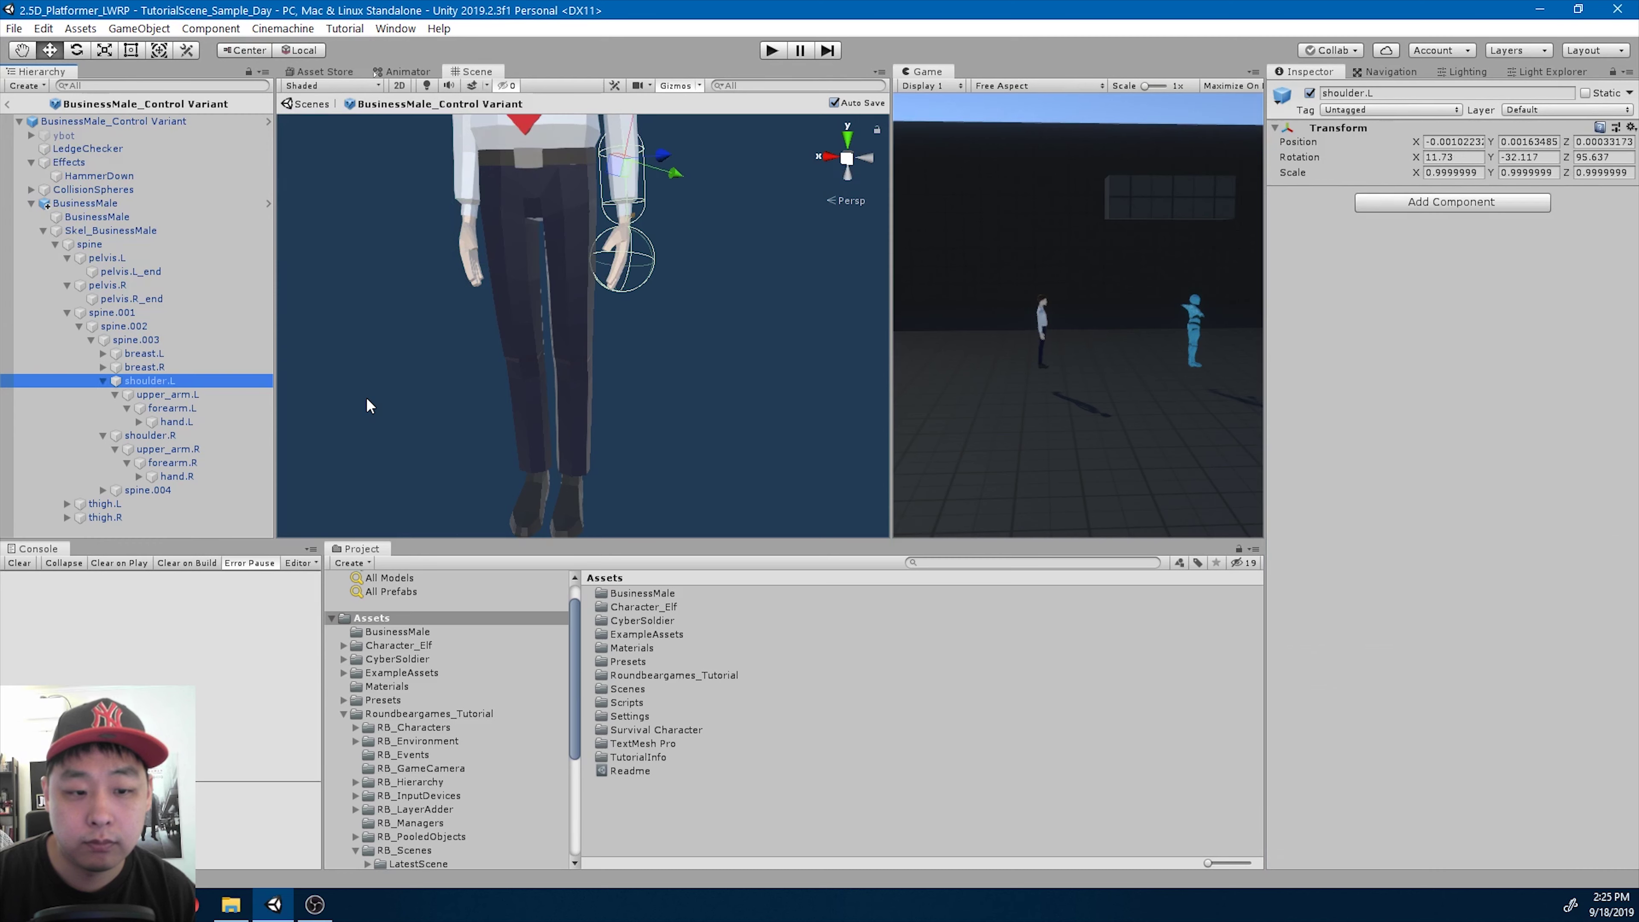
{"action": "key", "text": "Down"}
{"action": "key", "text": "Down"}
{"action": "key", "text": "Down"}
{"action": "key", "text": "Down"}
{"action": "key", "text": "Down"}
{"action": "key", "text": "Down"}
{"action": "key", "text": "Down"}
{"action": "key", "text": "Down"}
{"action": "key", "text": "Down"}
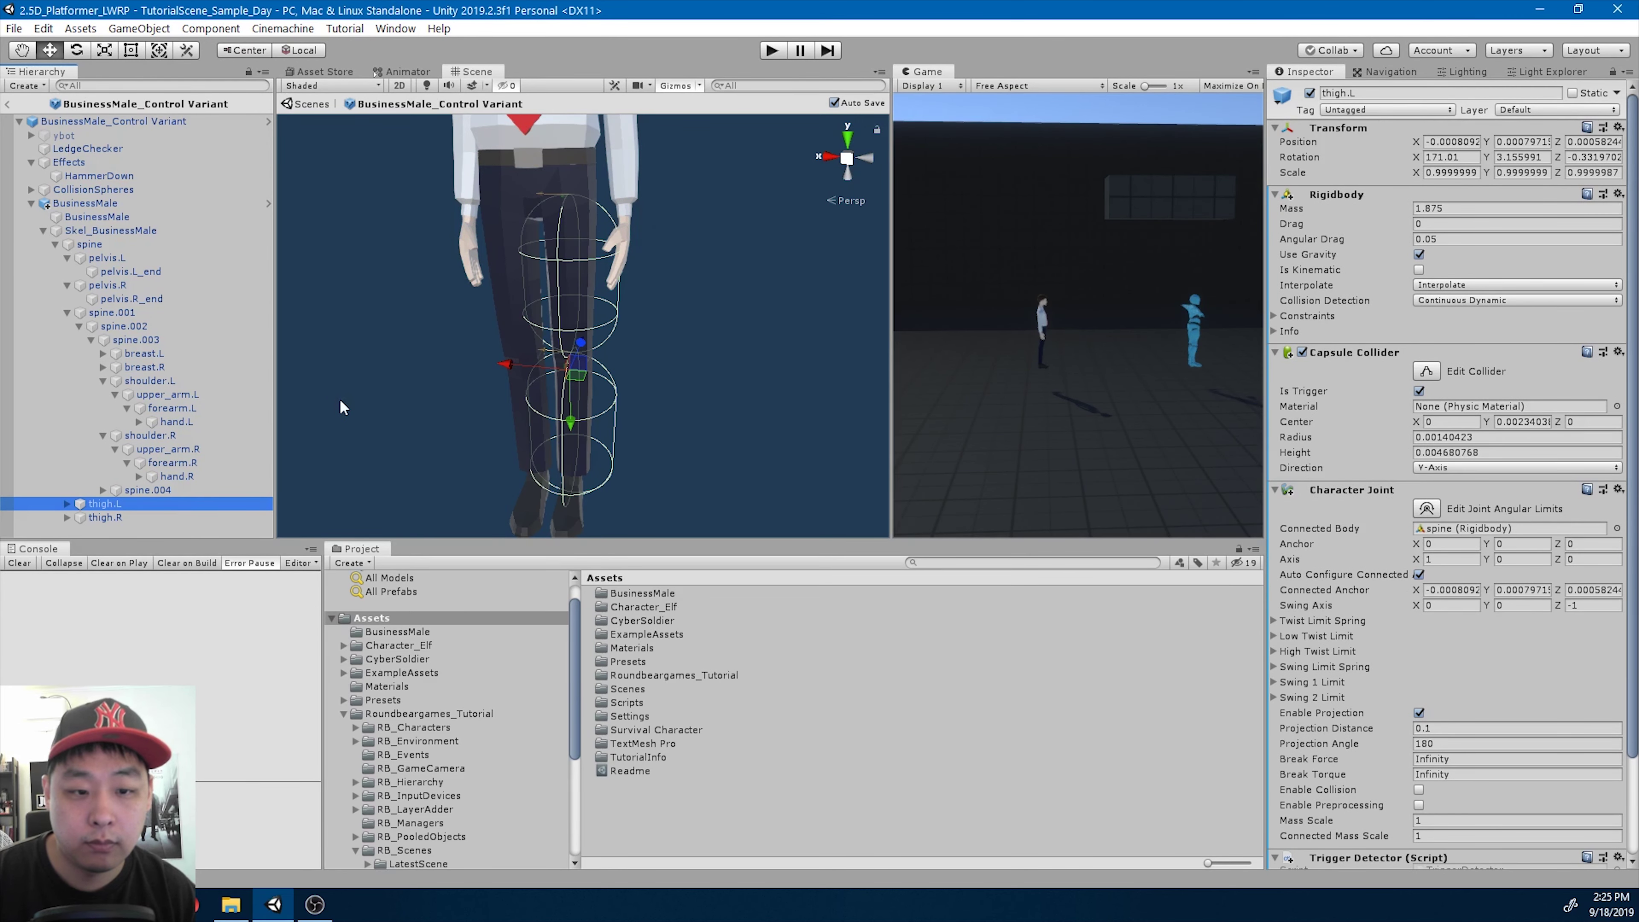
- Expand the thigh.L bone and set its capsule collider's radius to 0.00085
{"action": "right_click_drag", "start_coordinate": [415, 395], "coordinate": [271, 455]}
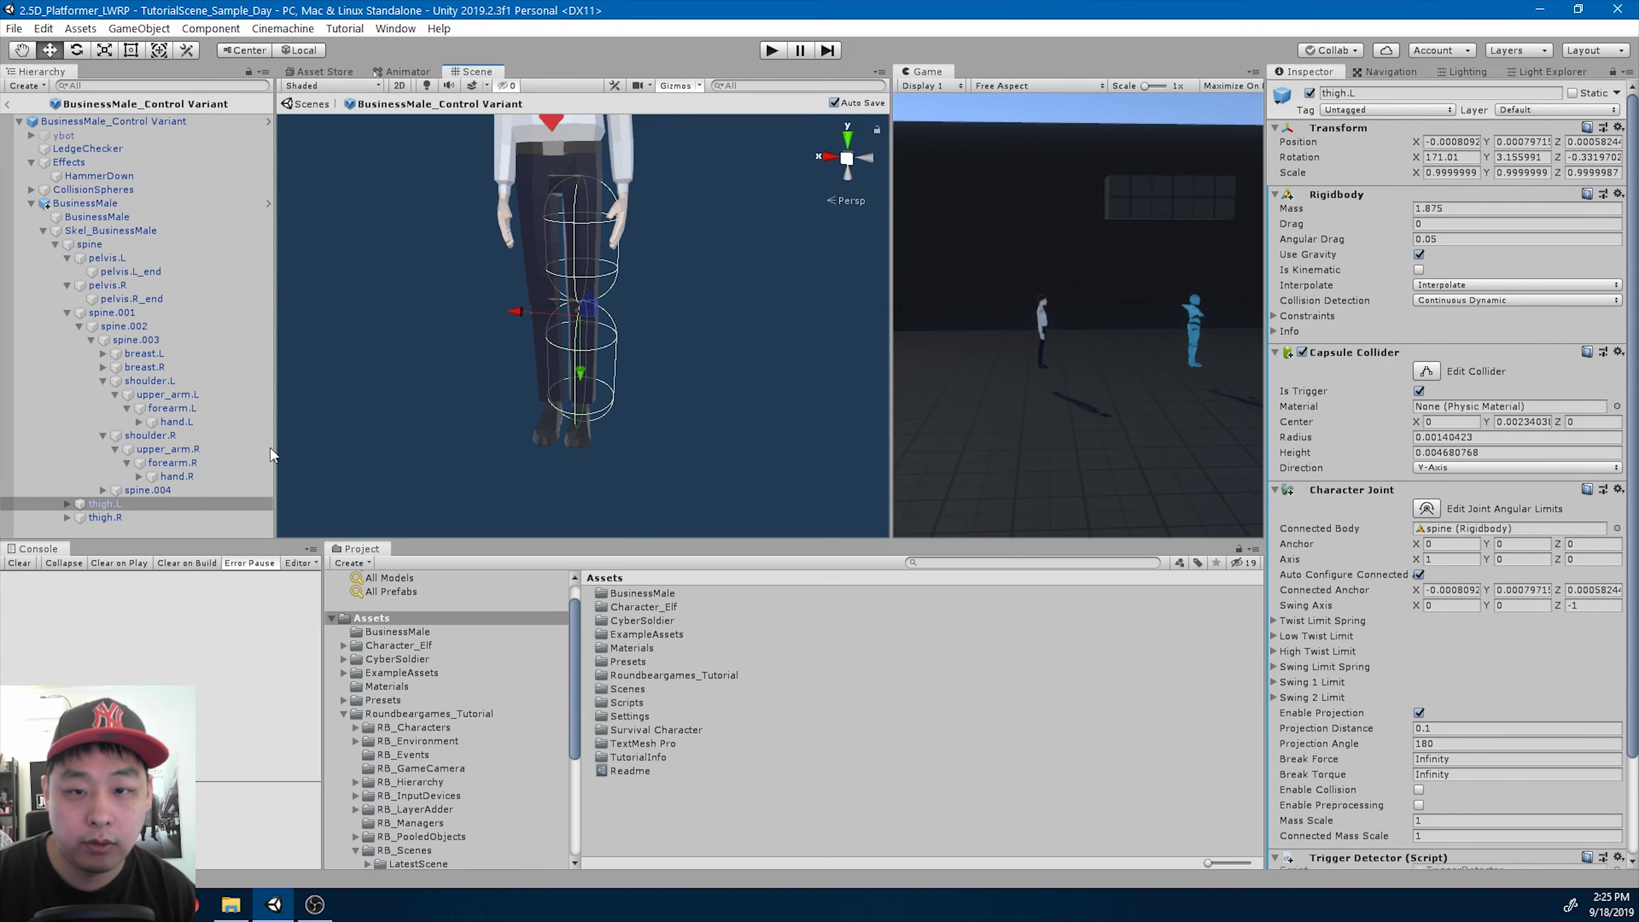
{"action": "left_click", "coordinate": [142, 508]}
{"action": "key", "text": "Right"}
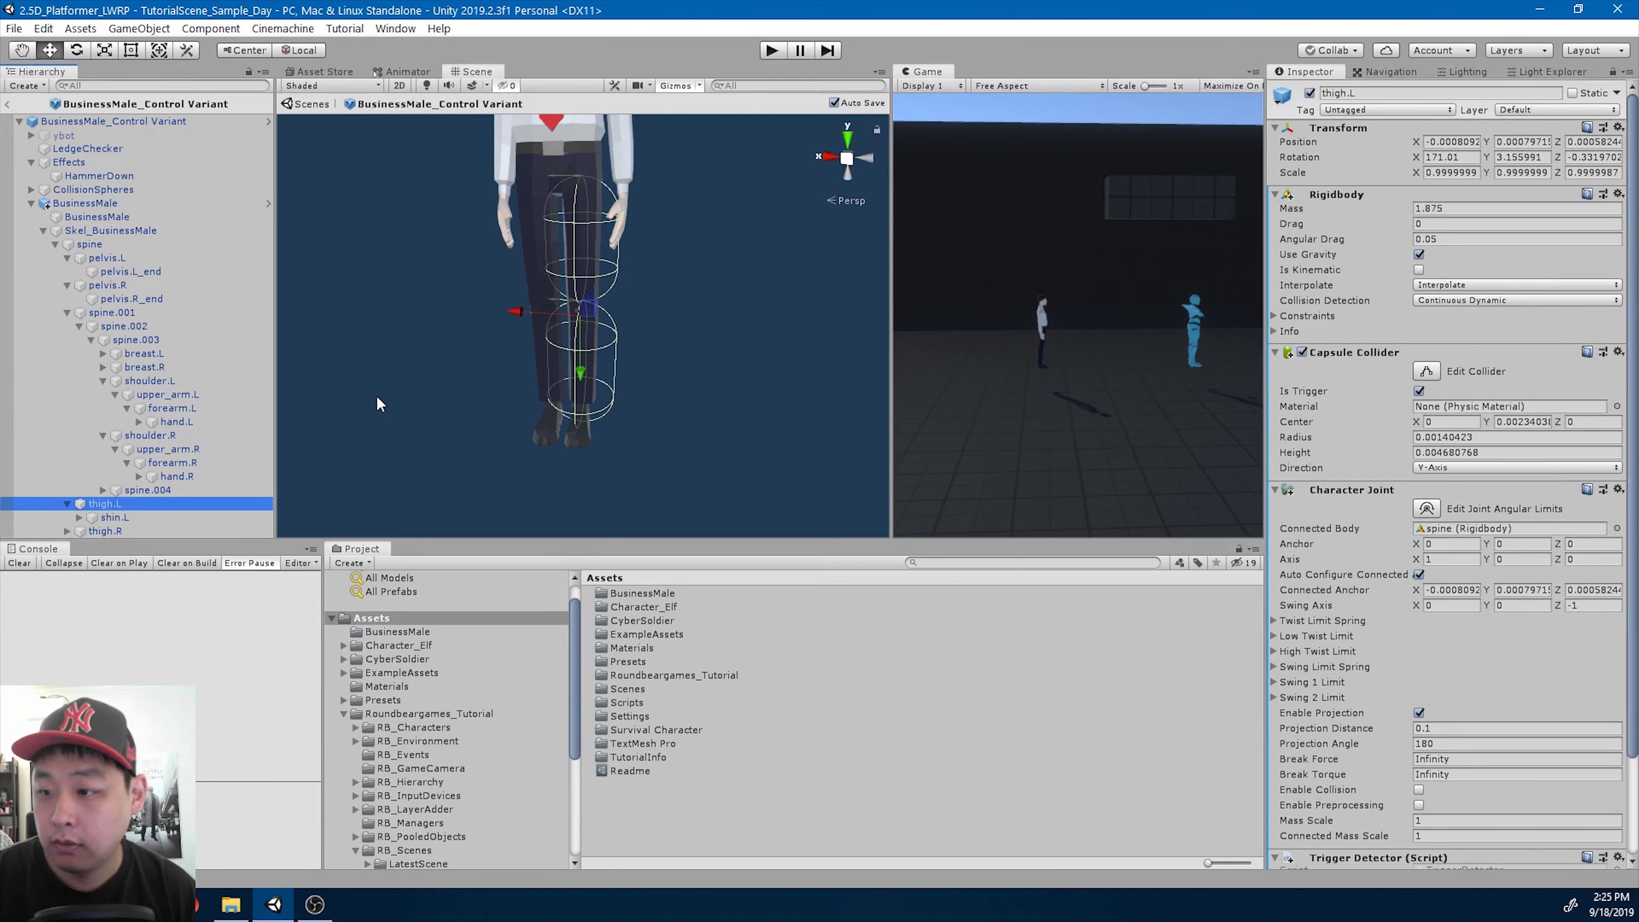
{"action": "left_click", "coordinate": [1442, 437]}
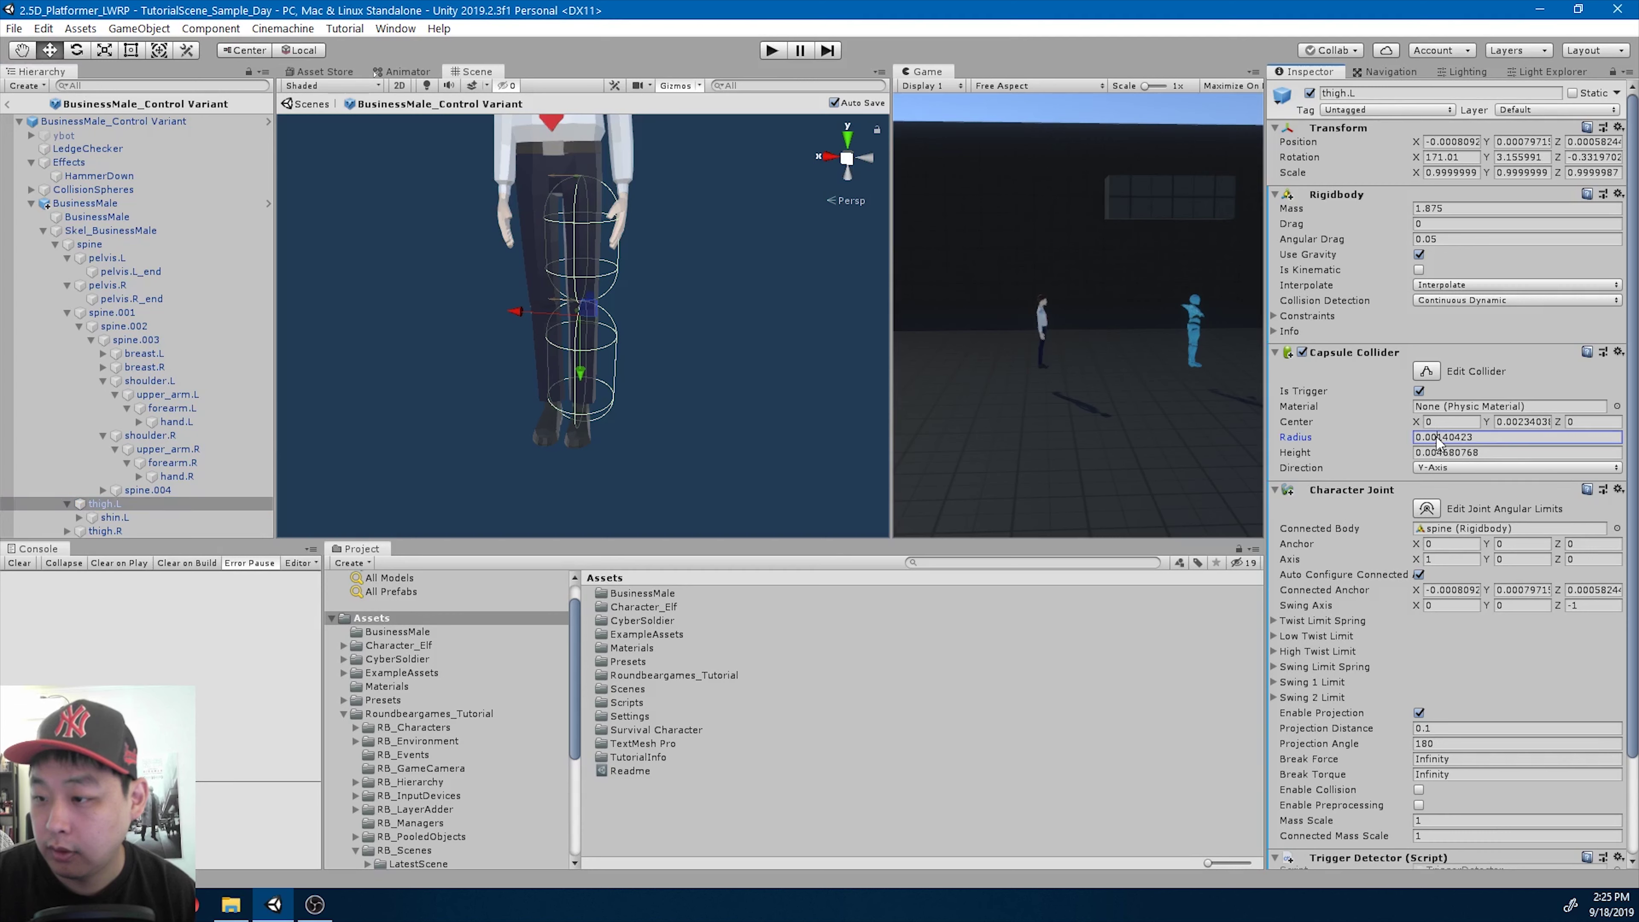
{"action": "left_click_drag", "start_coordinate": [1433, 437], "coordinate": [1525, 437]}
{"action": "type", "text": "08"}
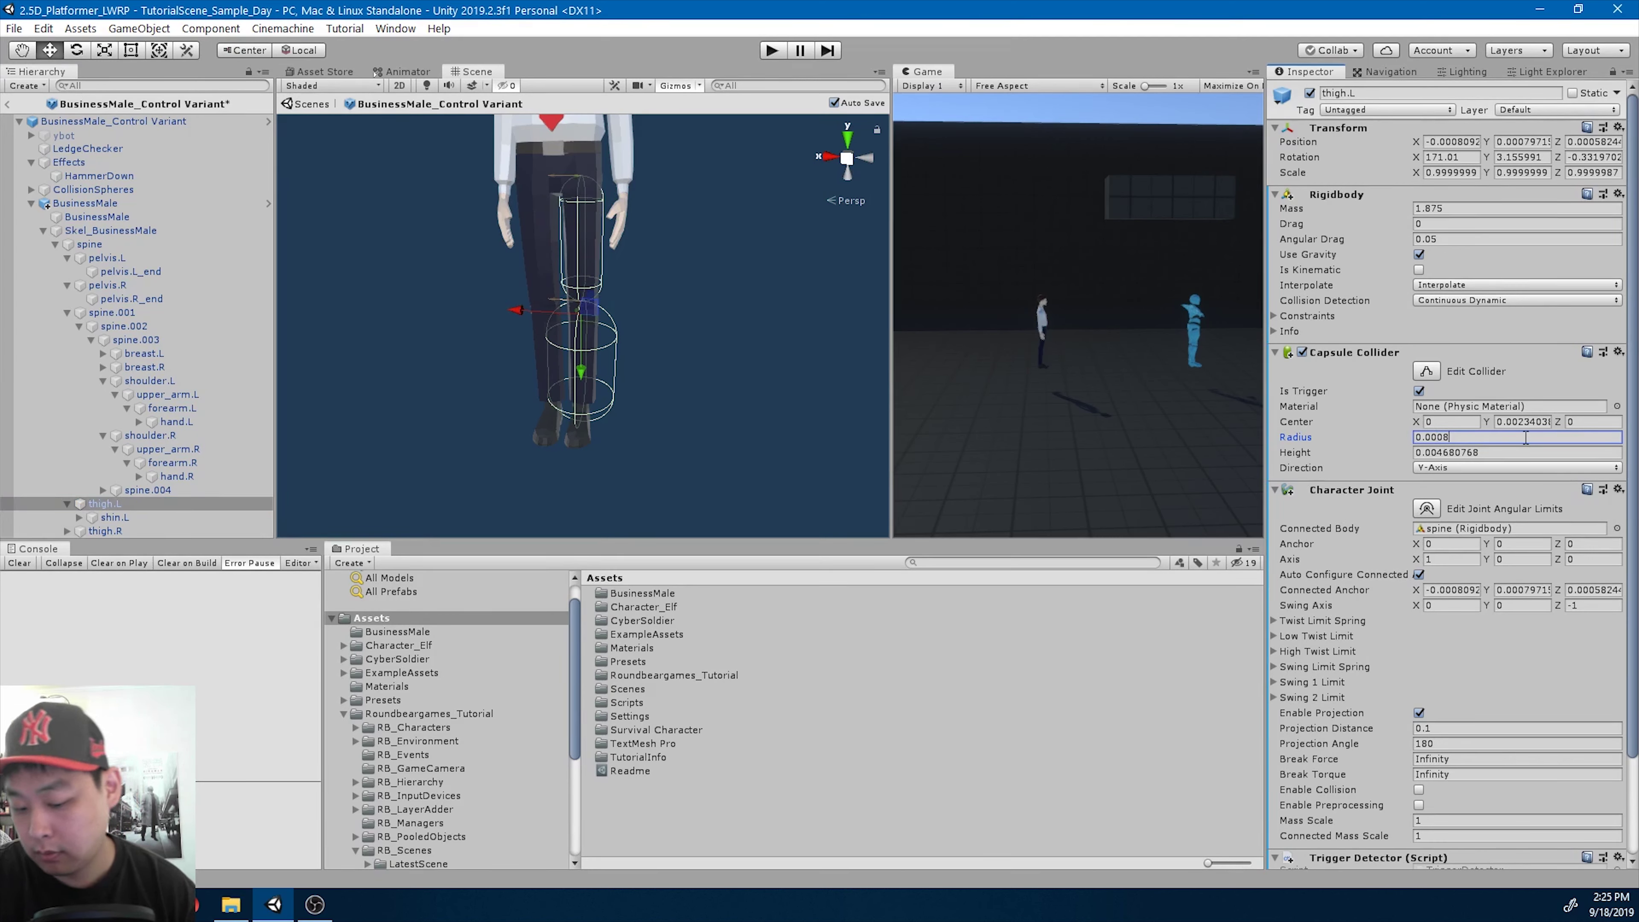
{"action": "key", "text": "BackSpace"}
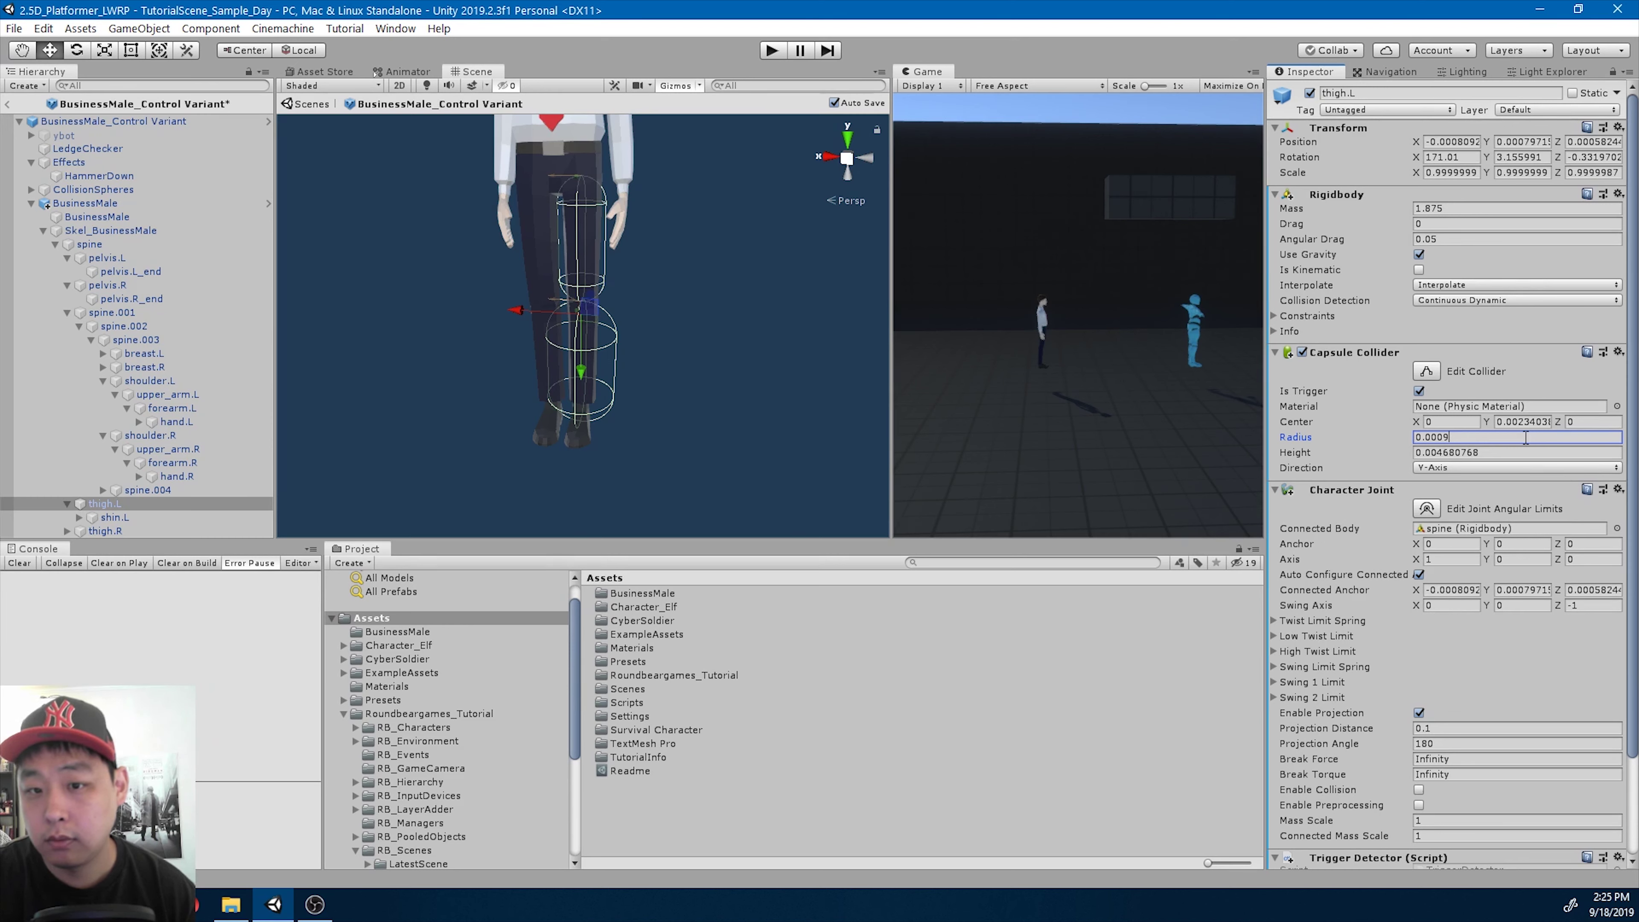
{"action": "key", "text": "BackSpace"}
{"action": "type", "text": "85"}
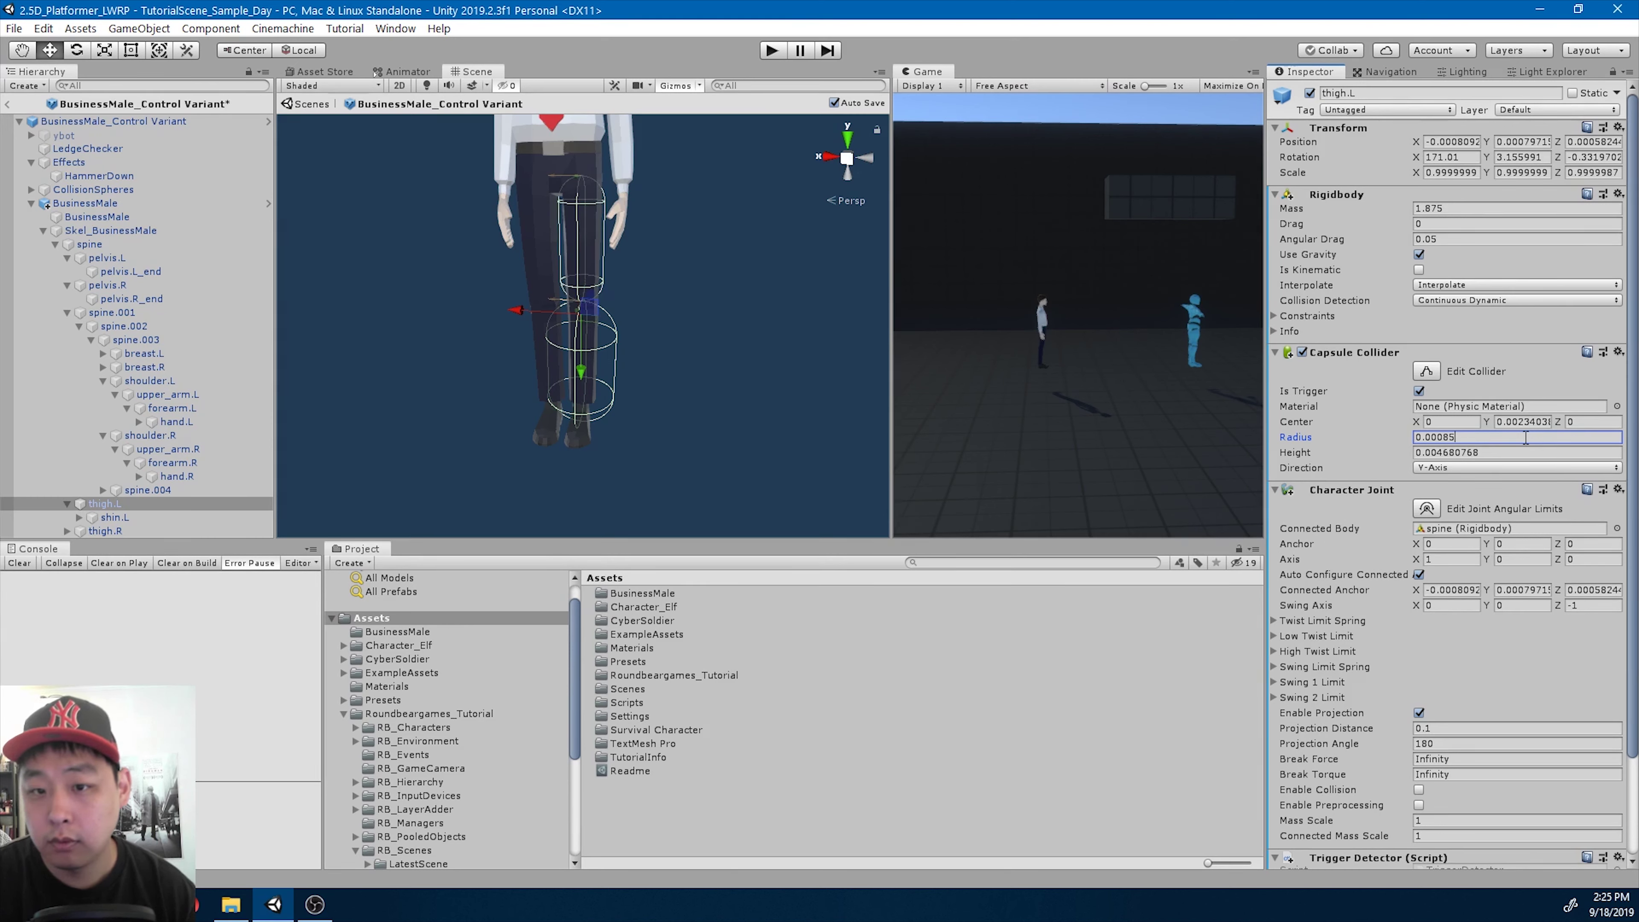
- Set the thigh.L capsule collider's height to 0.0037
{"action": "left_click", "coordinate": [1444, 454]}
{"action": "type", "text": "0.004"}
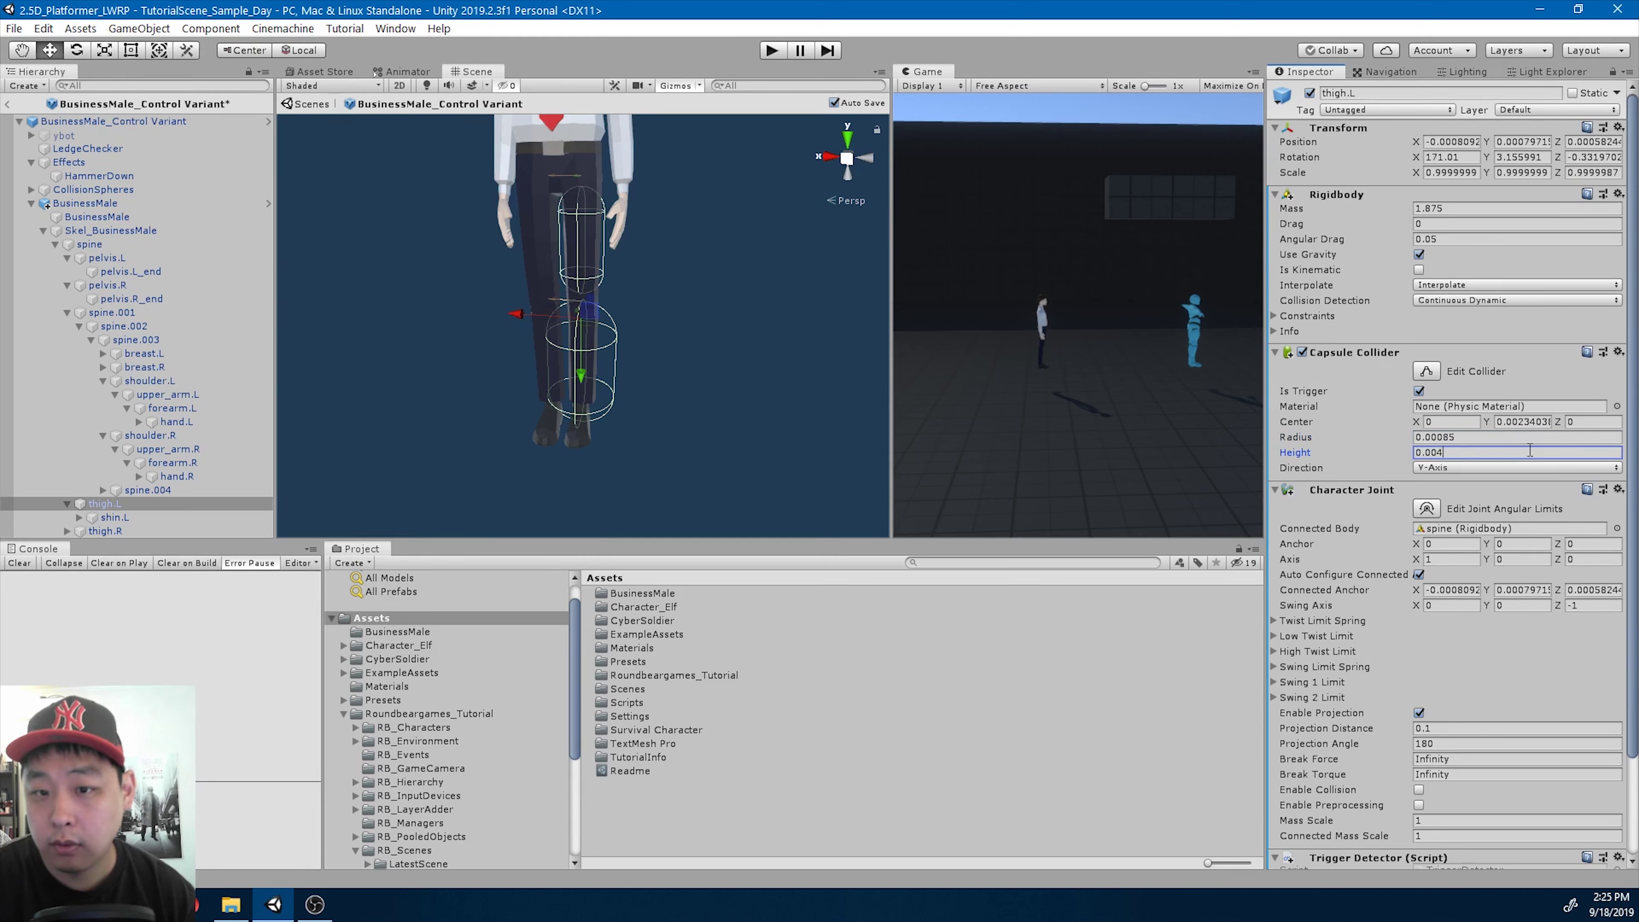
{"action": "key", "text": "BackSpace"}
{"action": "type", "text": "3"}
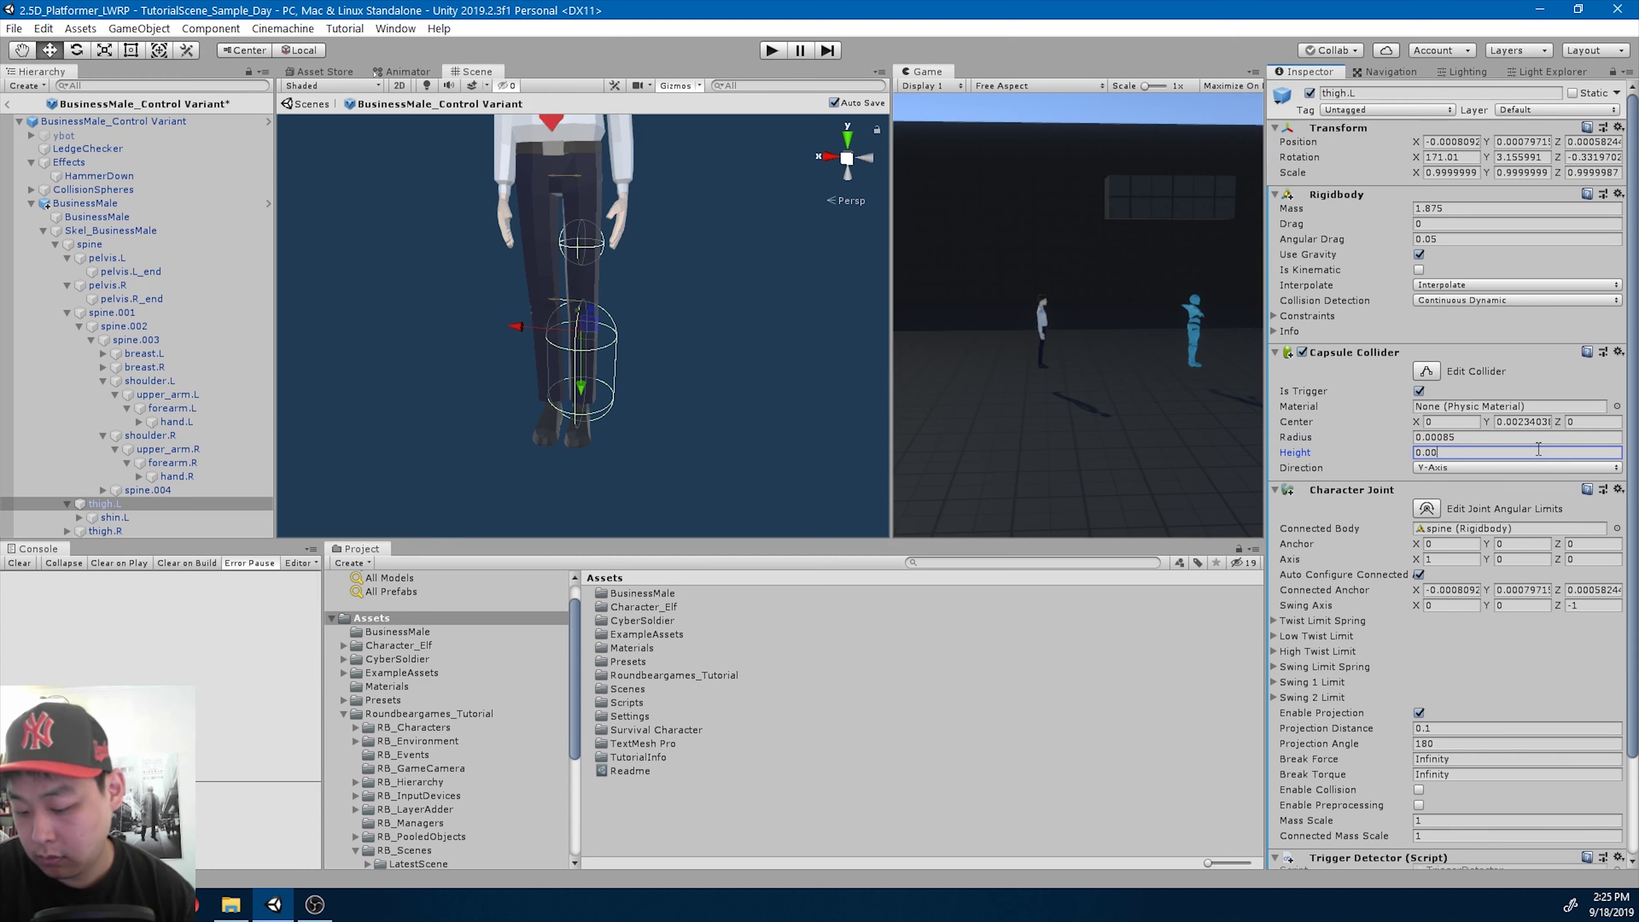
{"action": "type", "text": "7"}
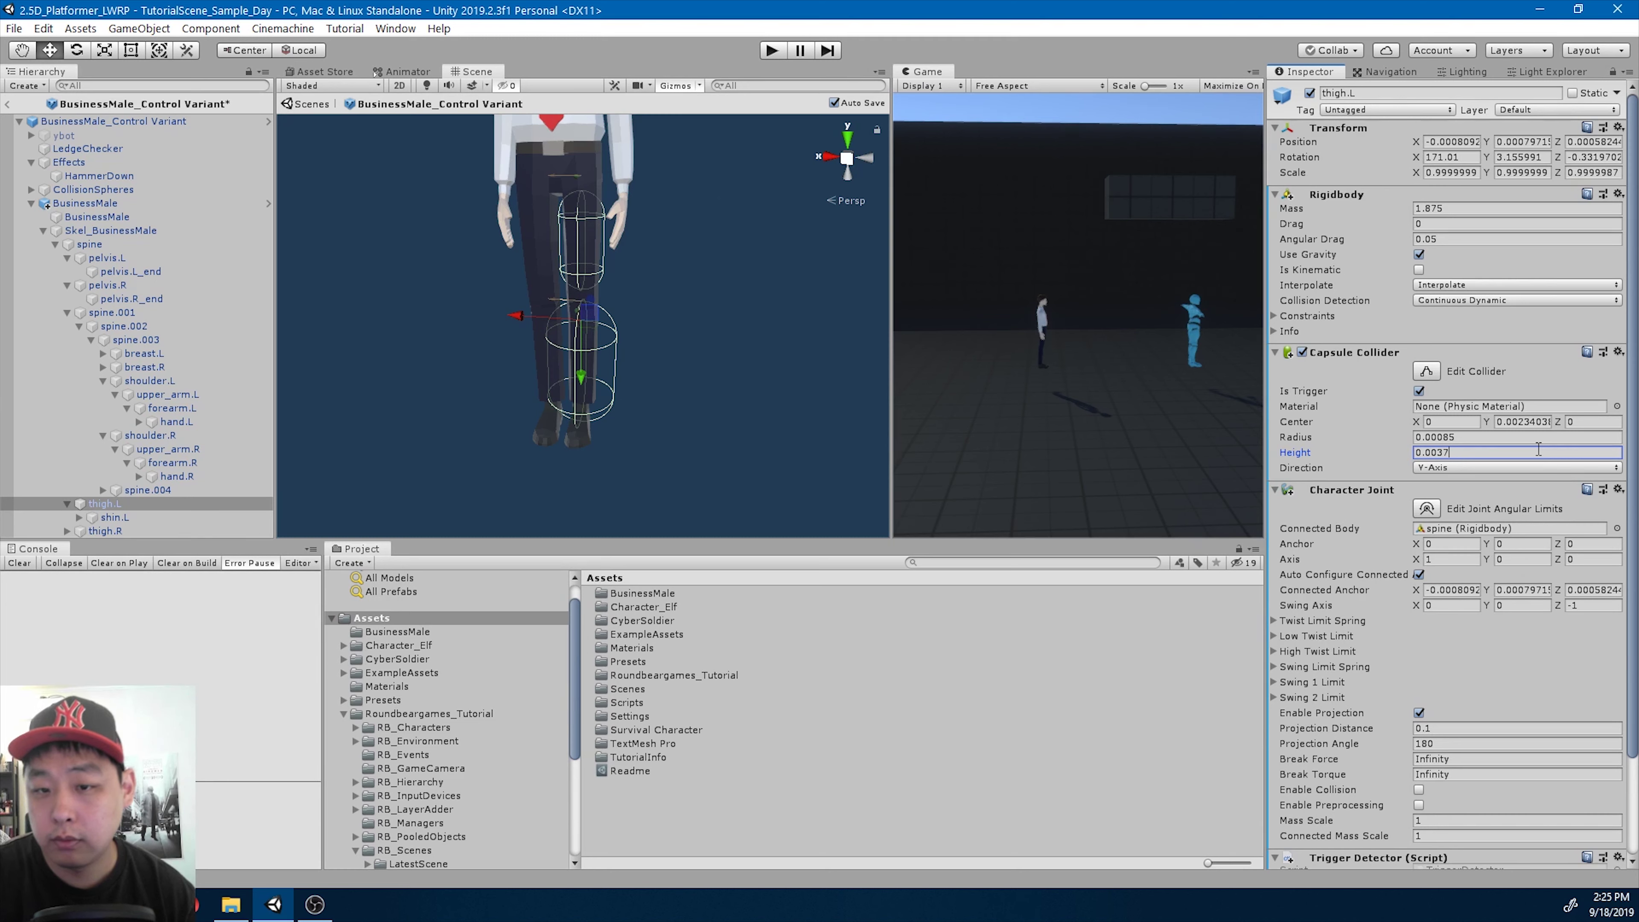
- Copy thigh.L's Capsule Collider and paste its component values onto thigh.R's Capsule Collider
{"action": "right_click", "coordinate": [1345, 351]}
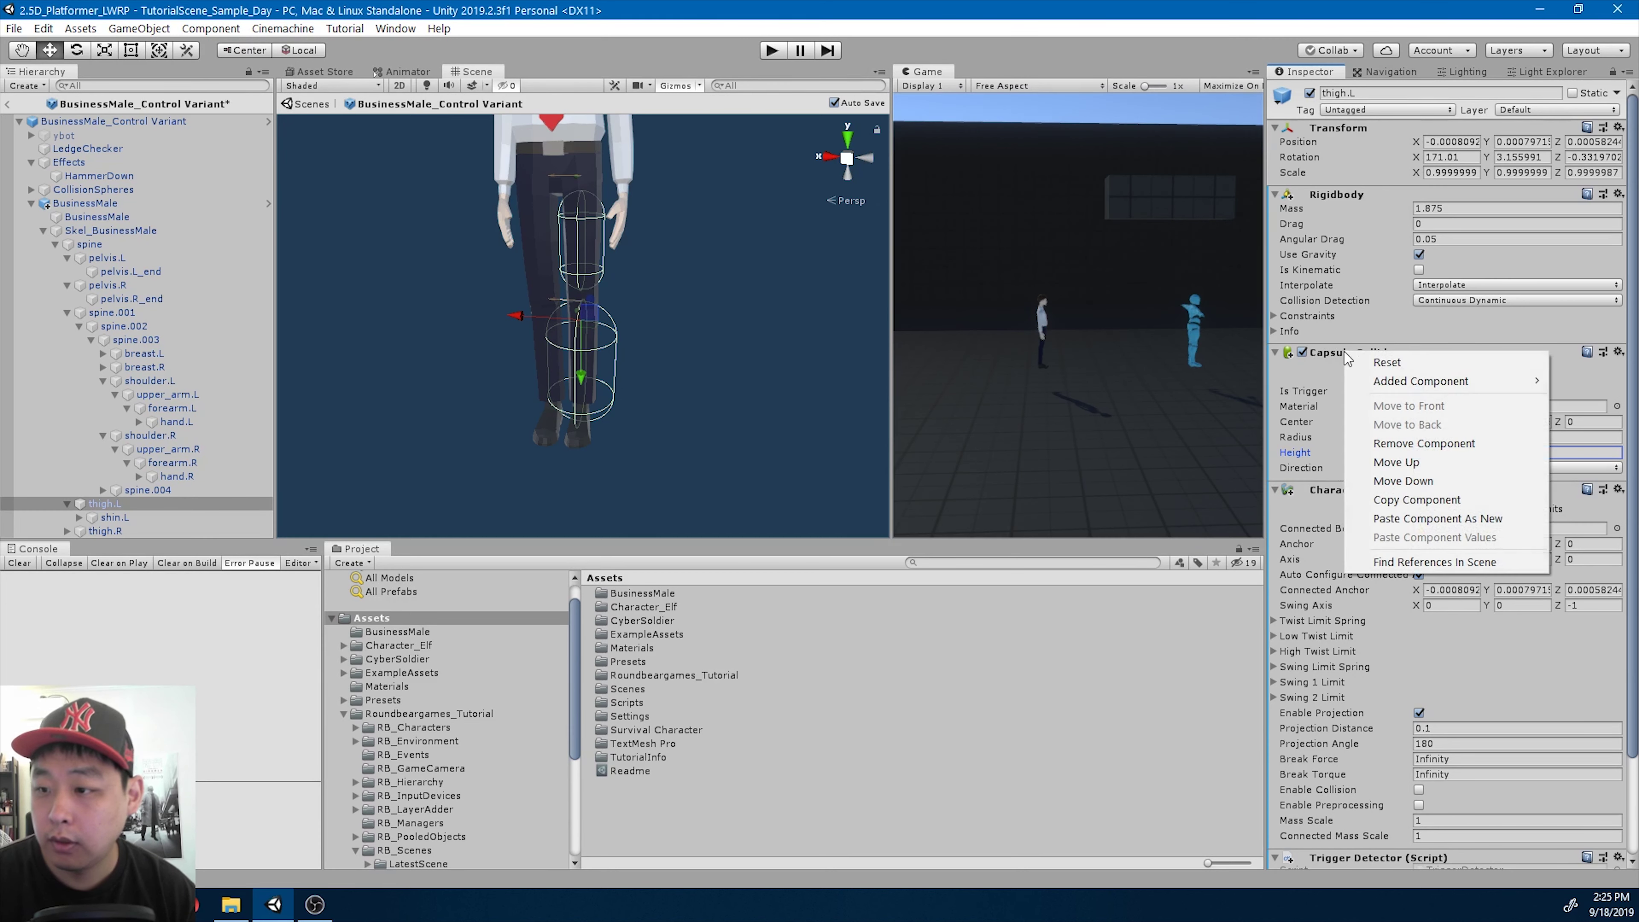
{"action": "left_click", "coordinate": [1417, 500]}
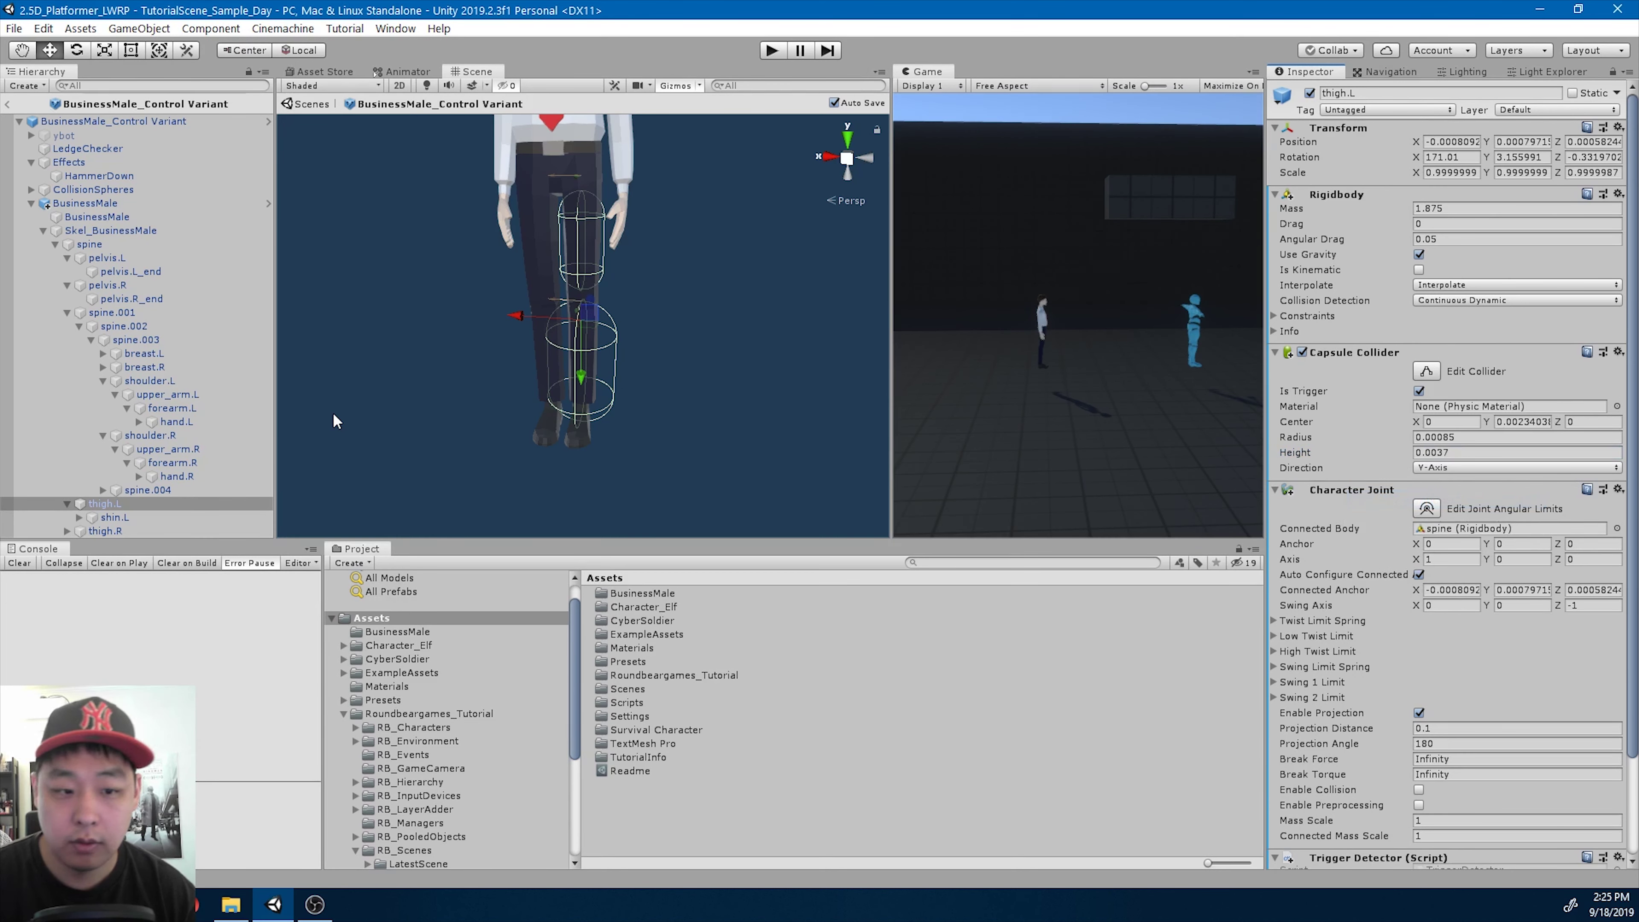
{"action": "left_click", "coordinate": [112, 532]}
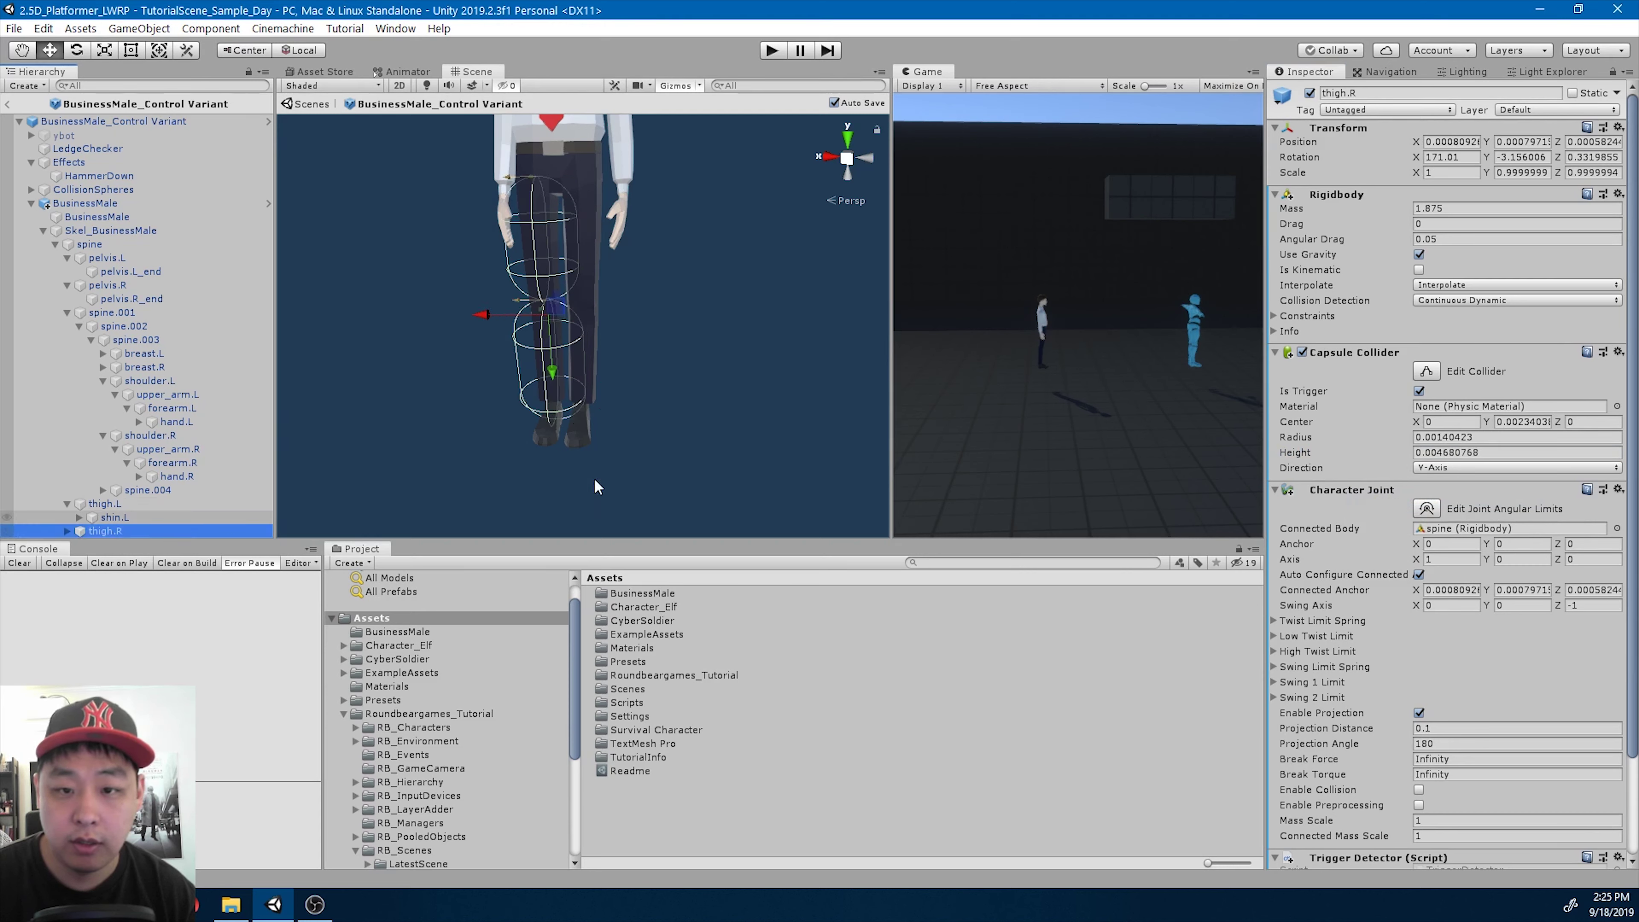
{"action": "right_click", "coordinate": [1336, 353]}
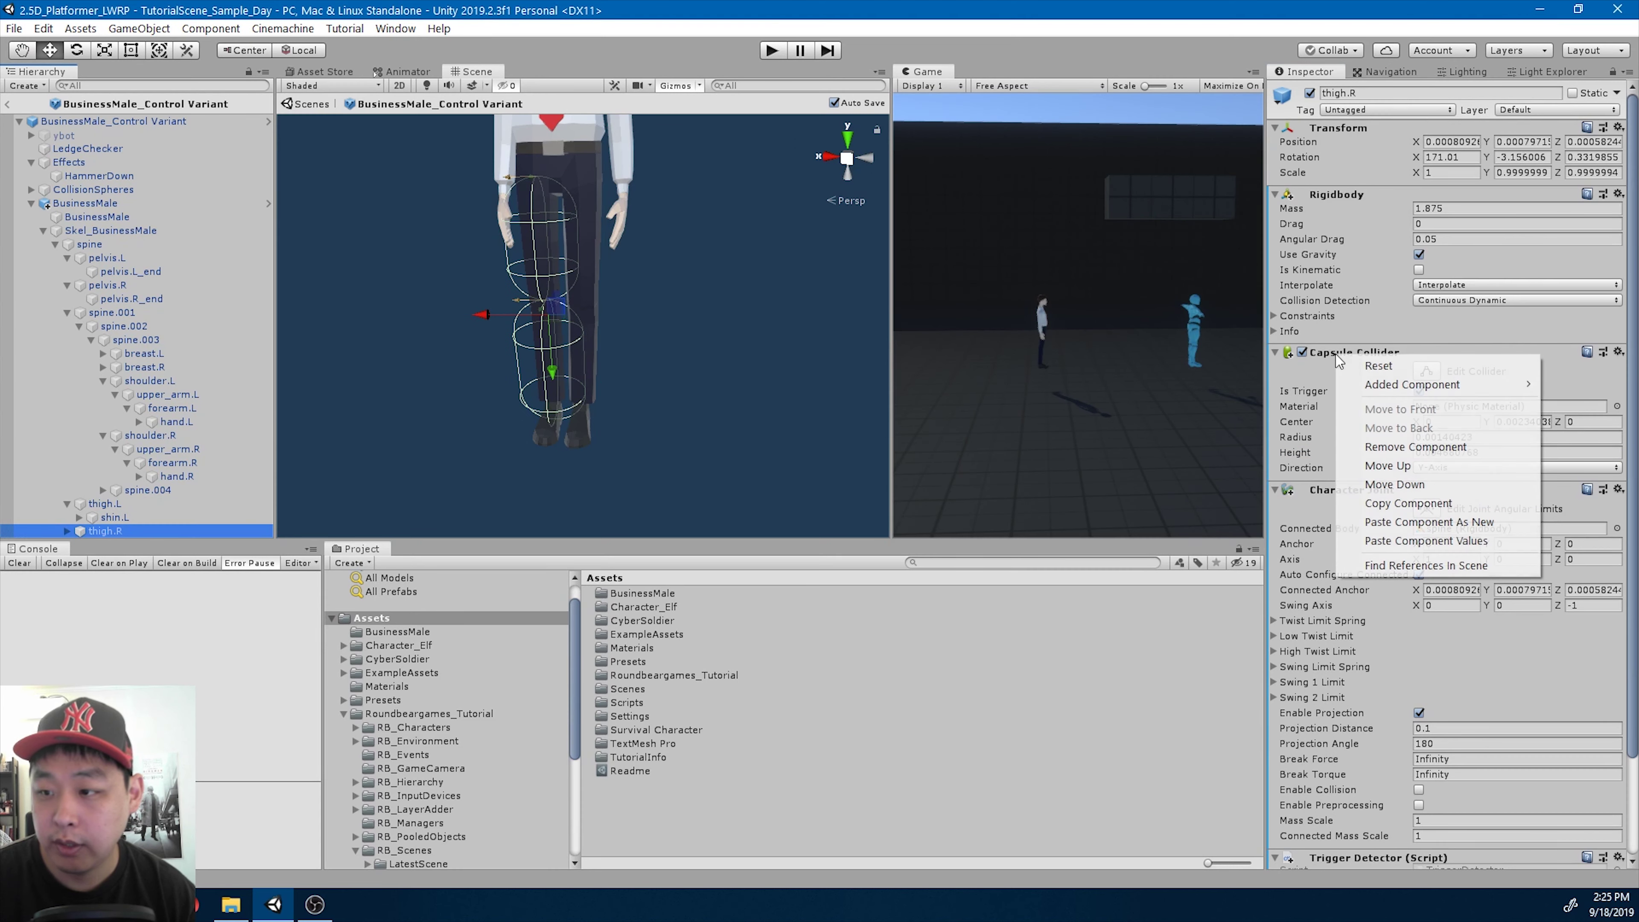
{"action": "left_click", "coordinate": [1436, 540]}
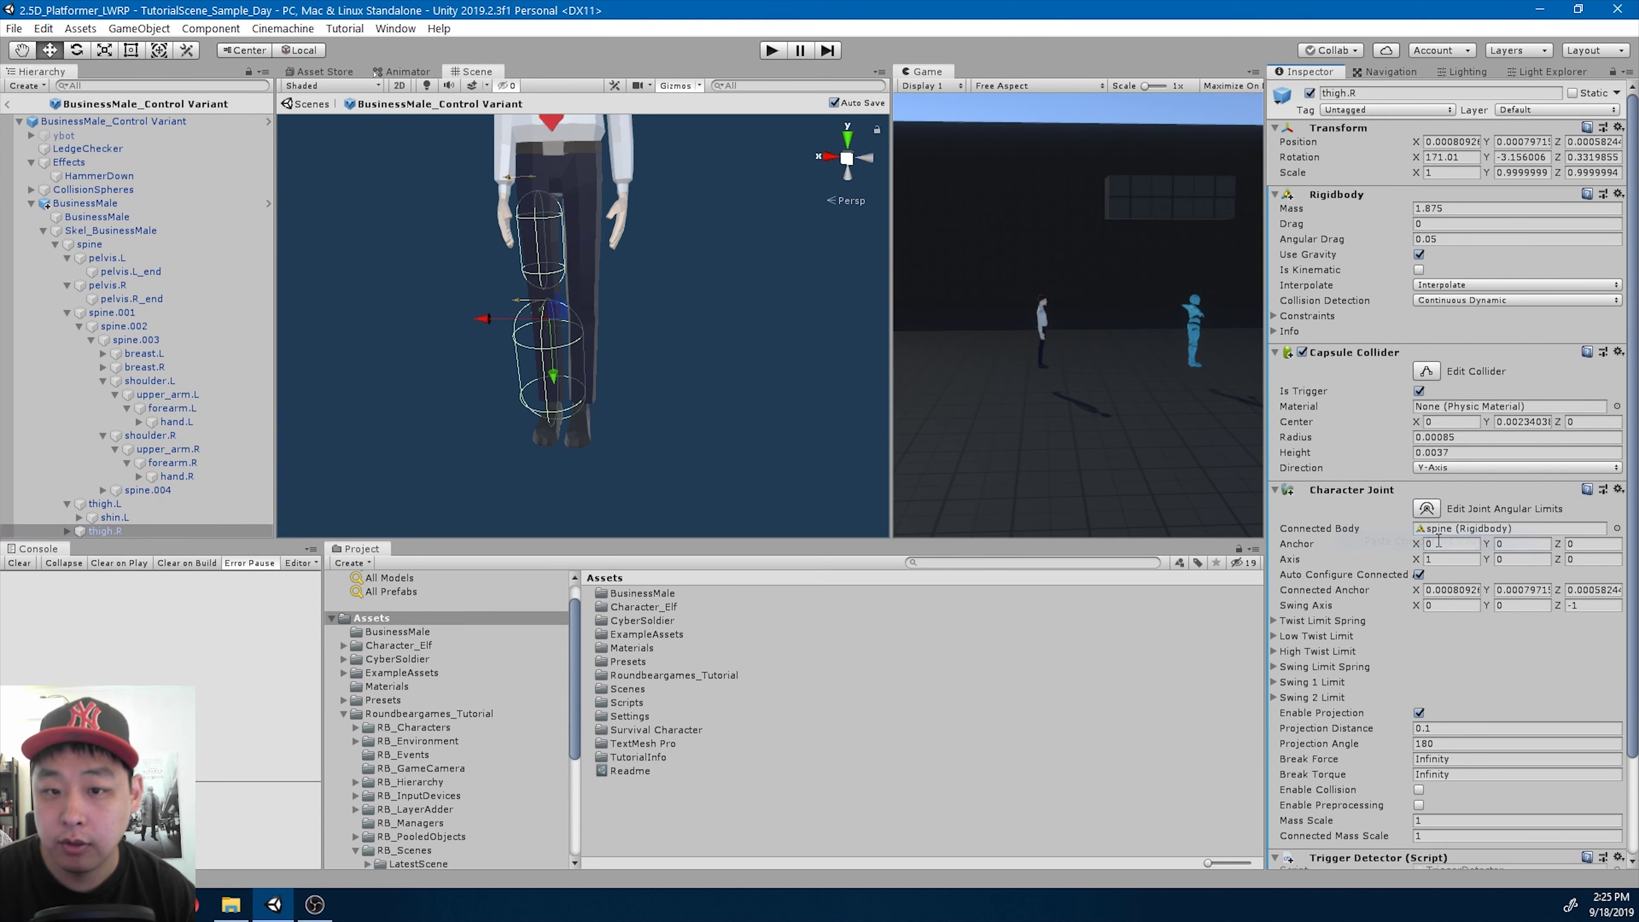
- Expand the shin.L bone and set its capsule collider's radius to 0.0008 and height to 0.005
{"action": "left_click", "coordinate": [173, 505]}
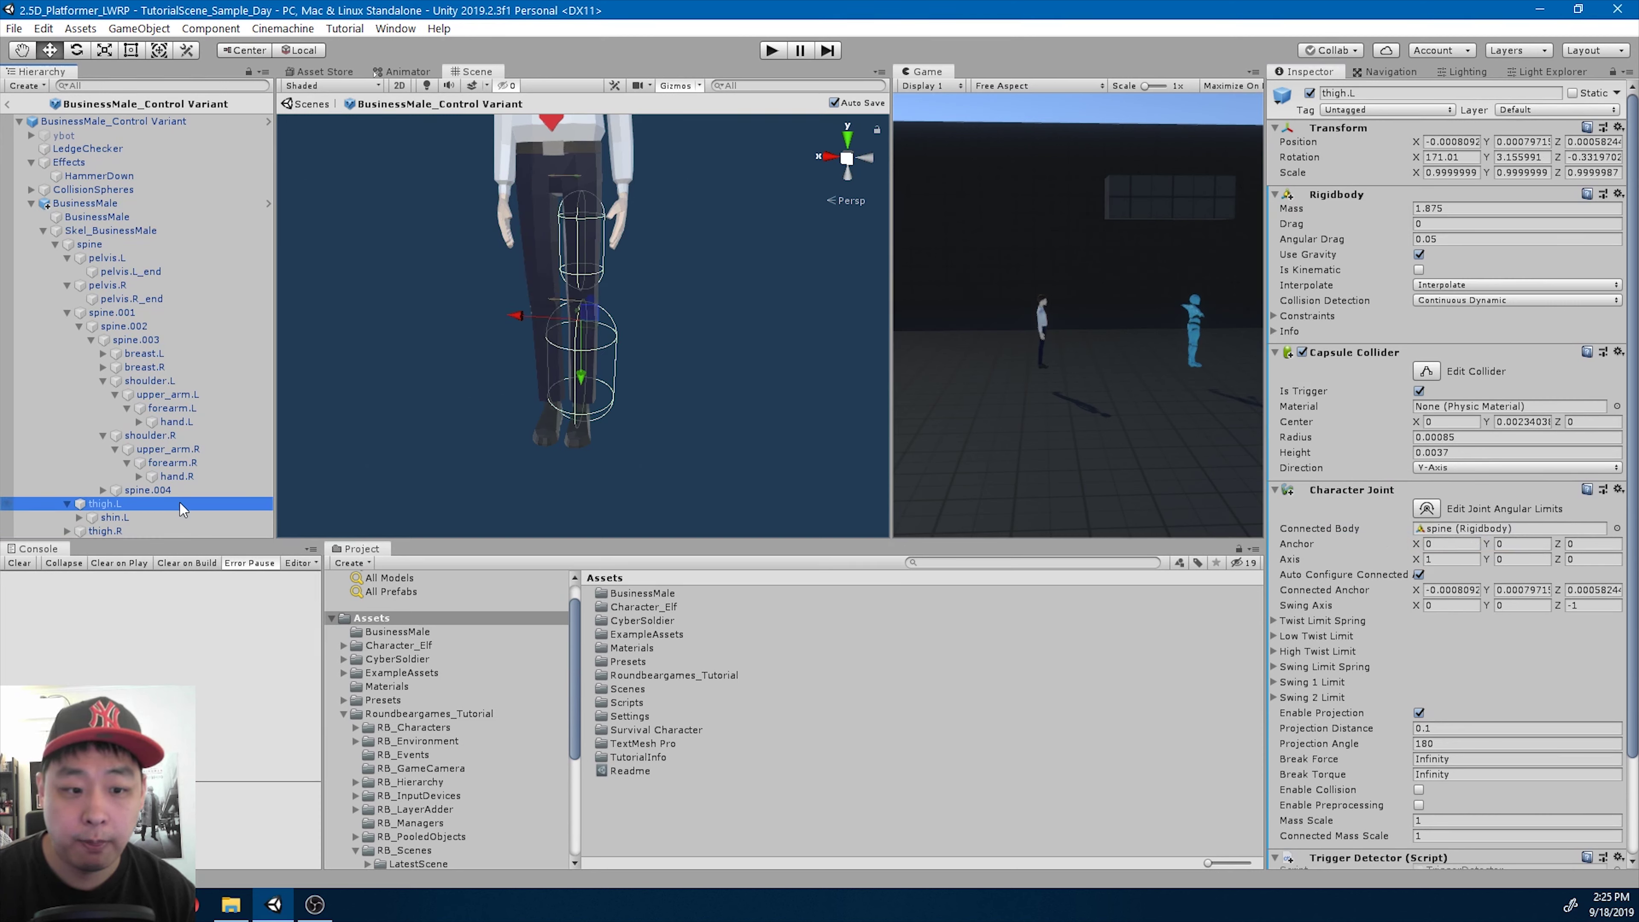
{"action": "key", "text": "Down"}
{"action": "key", "text": "Right"}
{"action": "key", "text": "Down"}
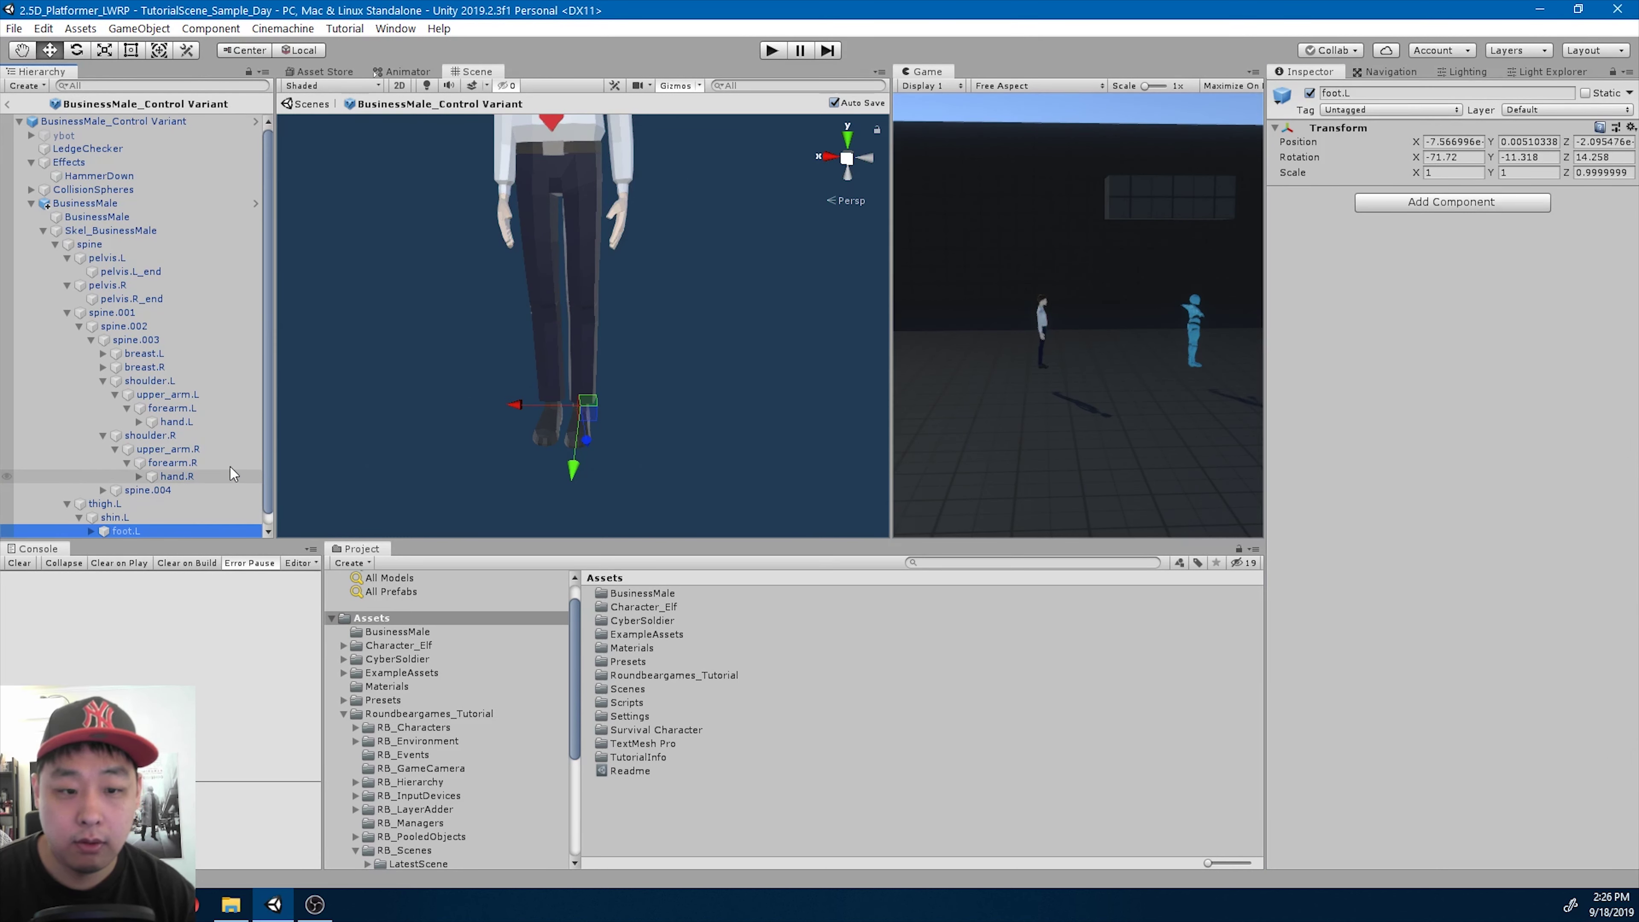
{"action": "scroll", "coordinate": [231, 466], "scroll_direction": "down", "scroll_amount": 1}
{"action": "left_click", "coordinate": [125, 505]}
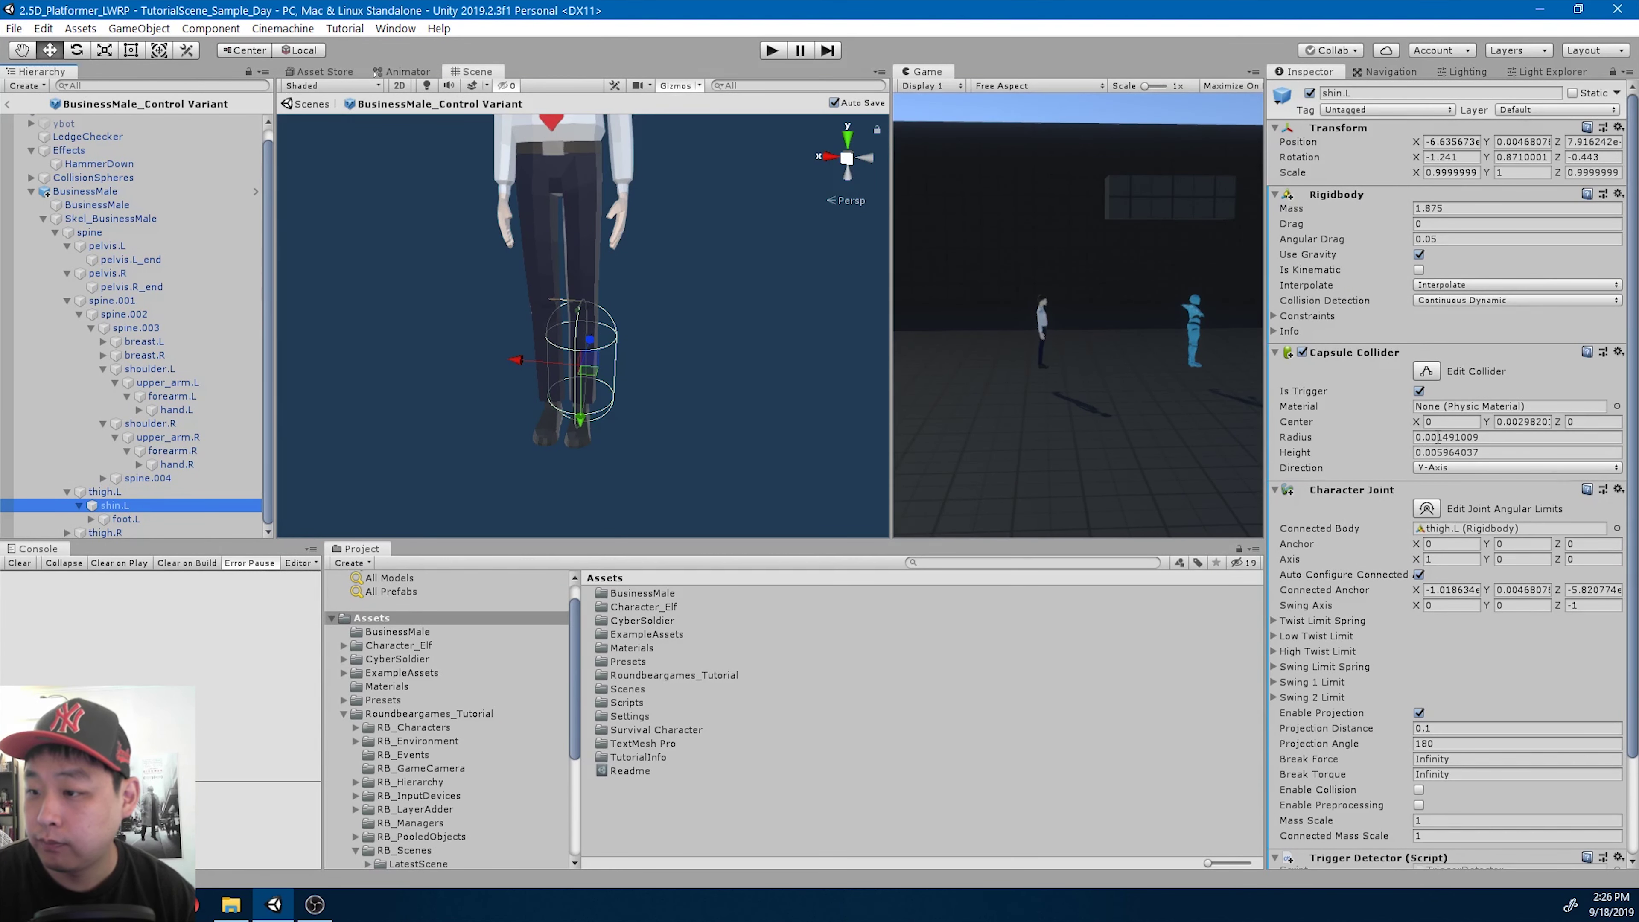
{"action": "left_click_drag", "start_coordinate": [1438, 437], "coordinate": [1538, 438]}
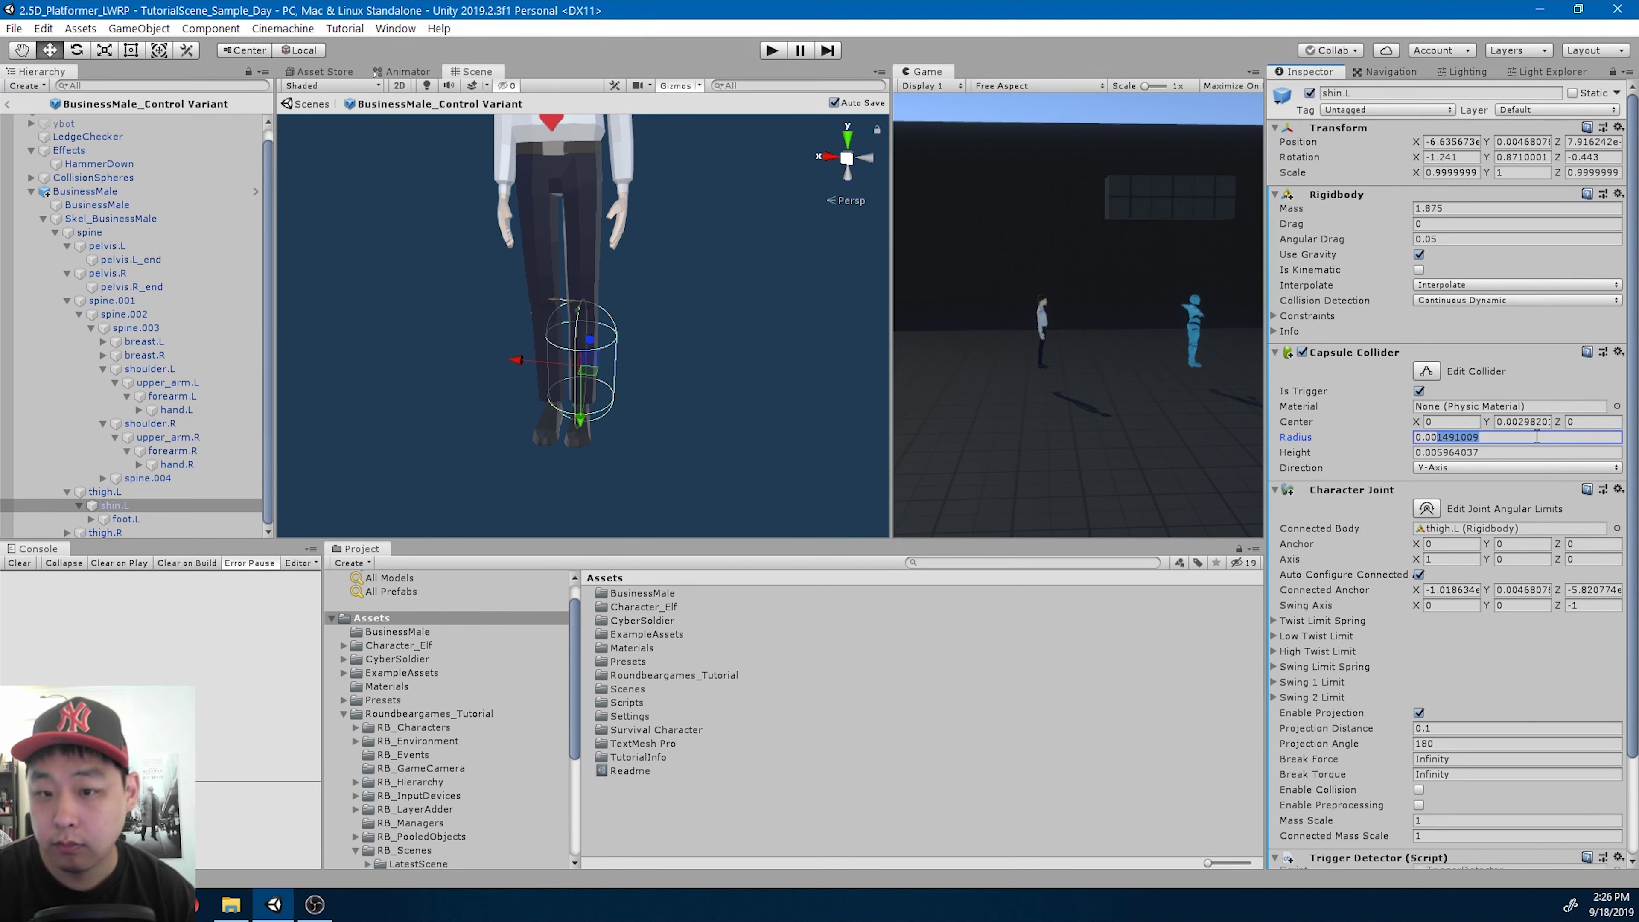
{"action": "type", "text": "08"}
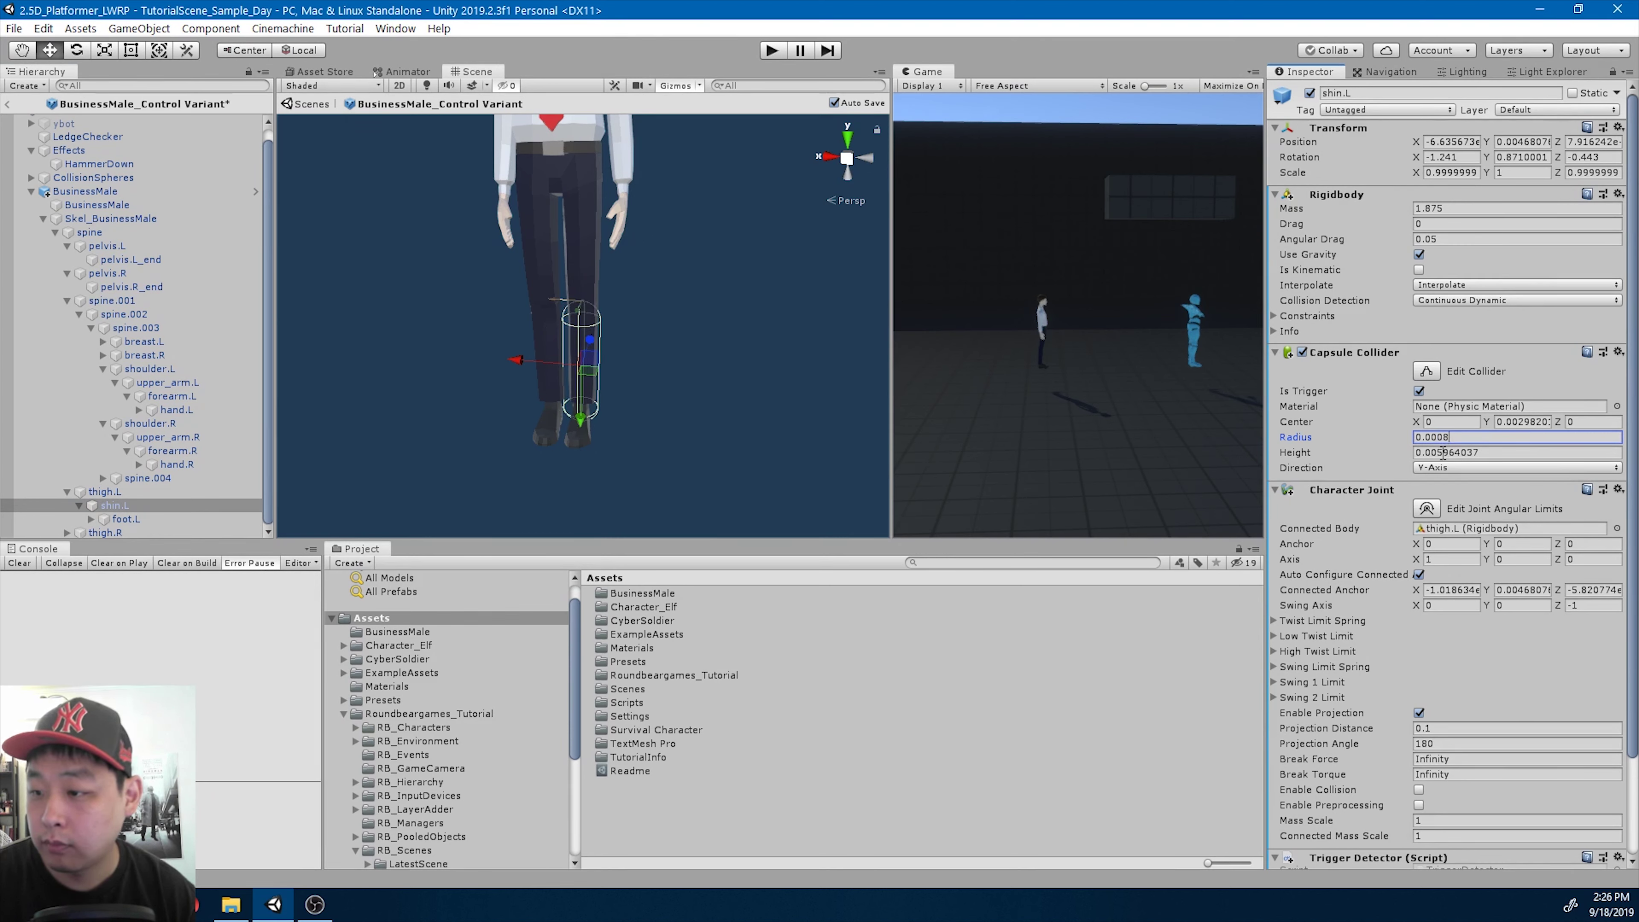
{"action": "left_click_drag", "start_coordinate": [1443, 455], "coordinate": [1563, 452]}
{"action": "key", "text": "BackSpace"}
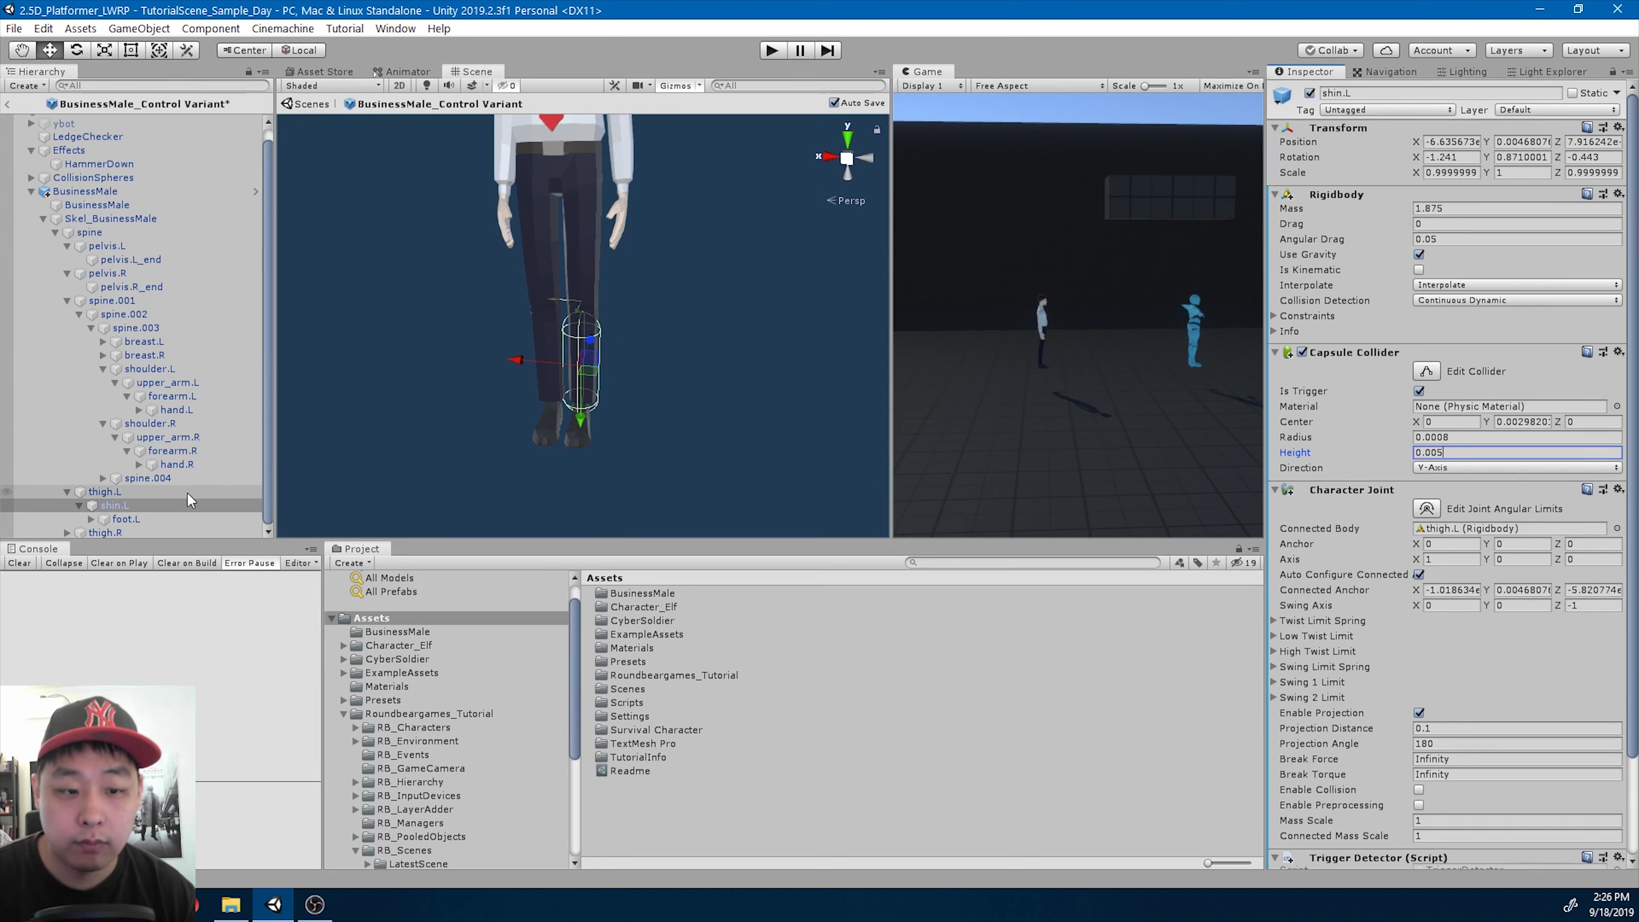
- Compare with thigh.L's collider, and set shin.L's capsule collider height to 0.004 and center Y to 0.0025
{"action": "left_click", "coordinate": [161, 492]}
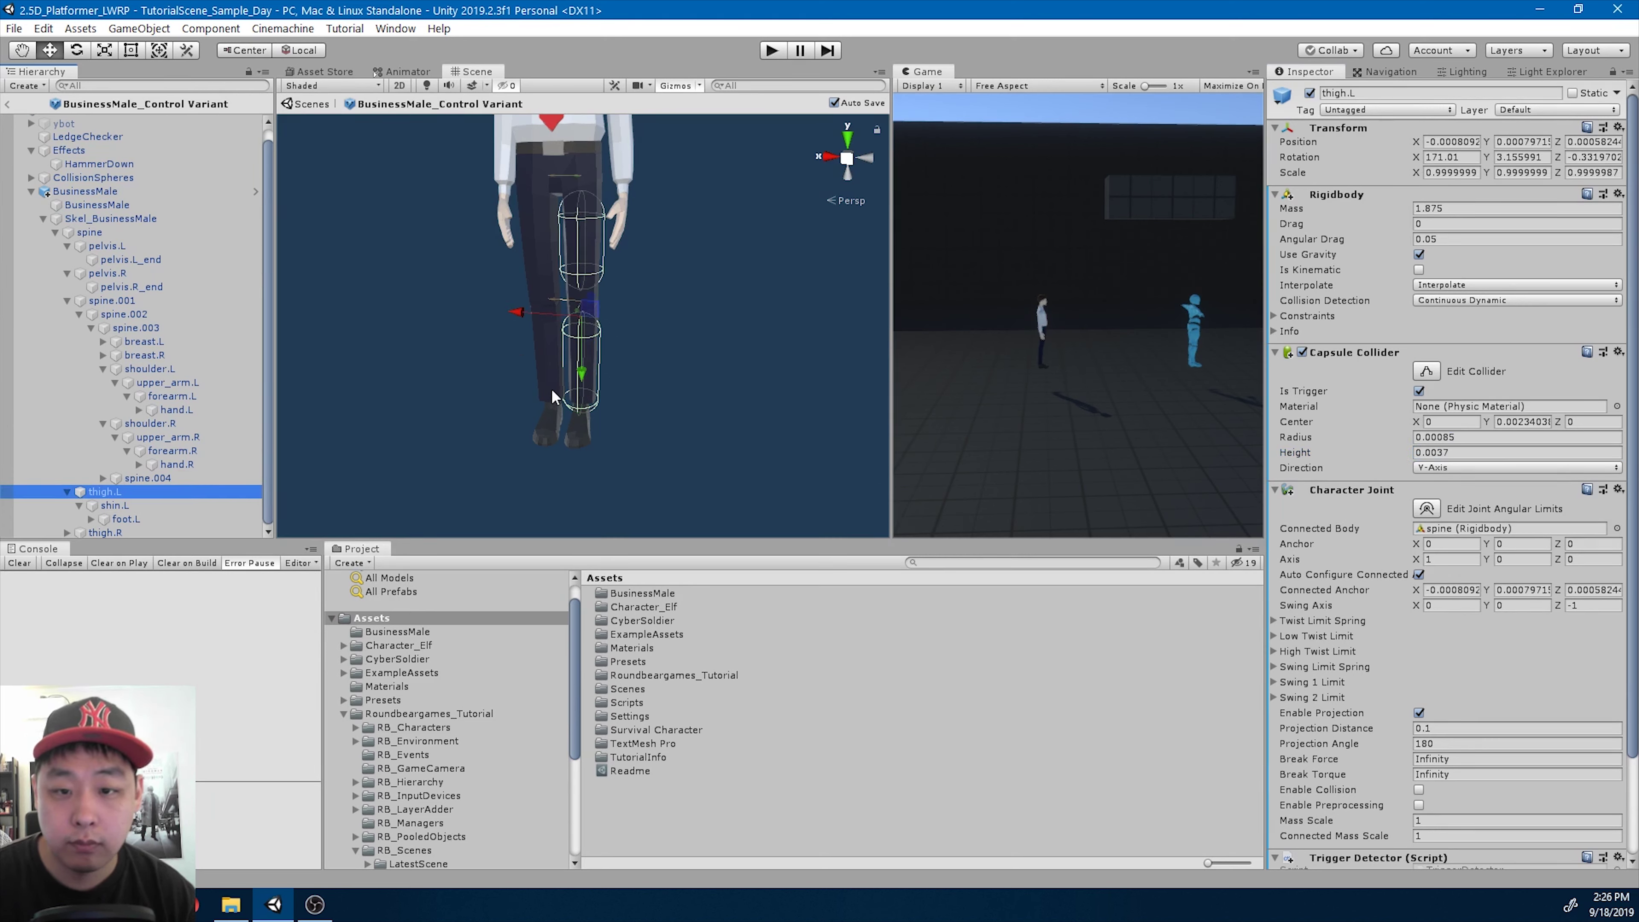
{"action": "left_click", "coordinate": [132, 507]}
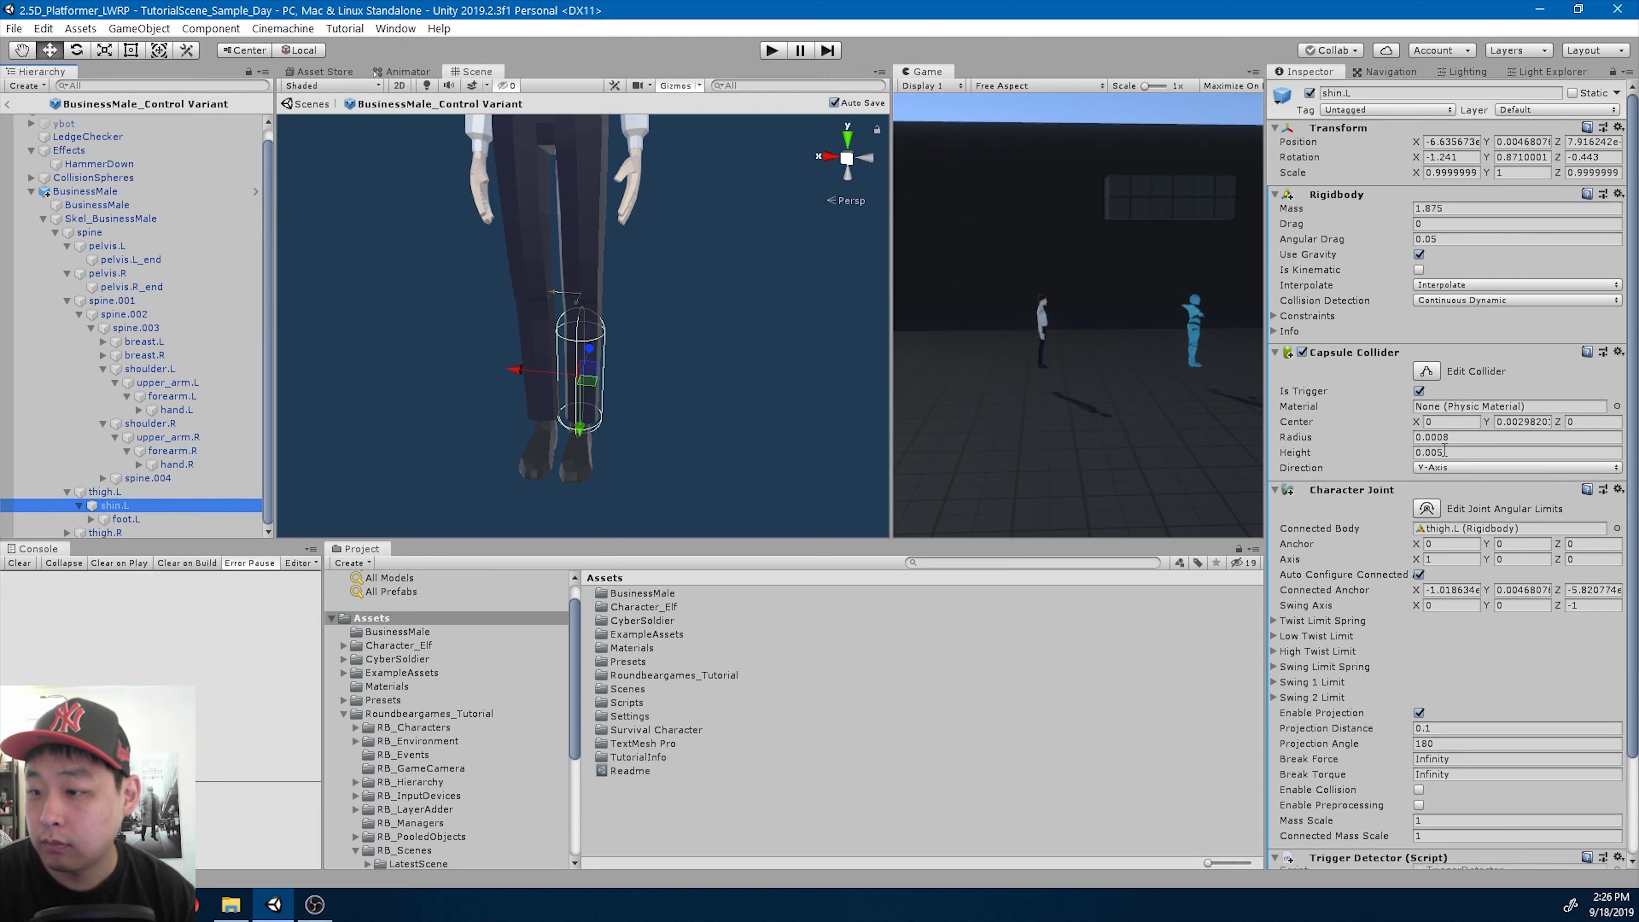
{"action": "left_click", "coordinate": [1456, 455]}
{"action": "type", "text": "0.004"}
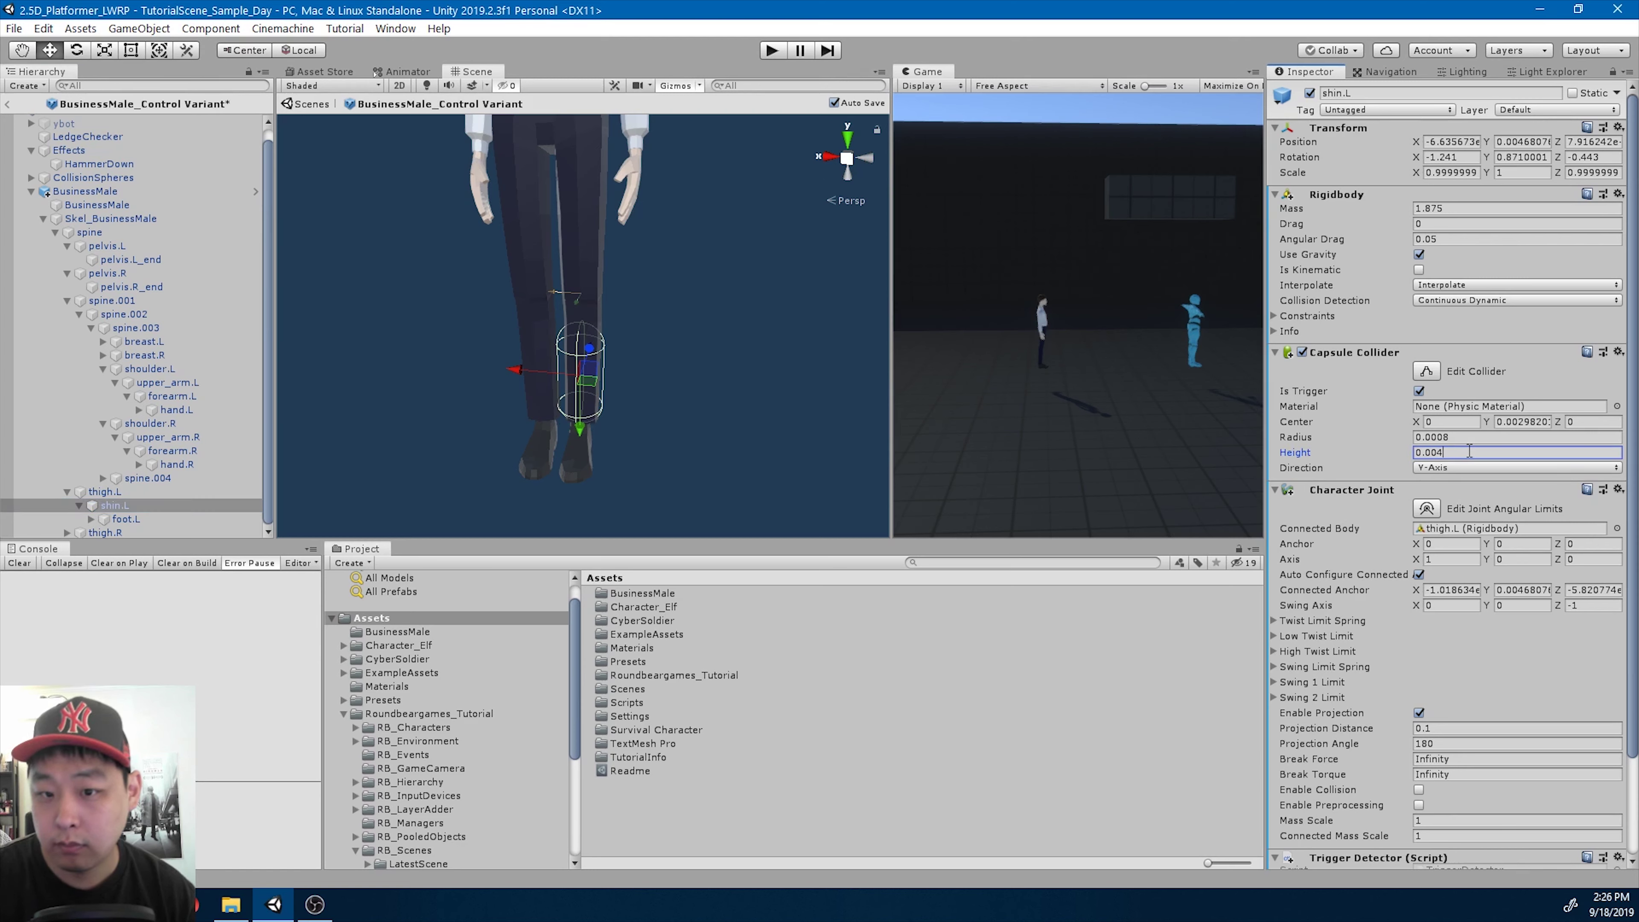
{"action": "left_click", "coordinate": [1527, 423]}
{"action": "type", "text": "0.0025"}
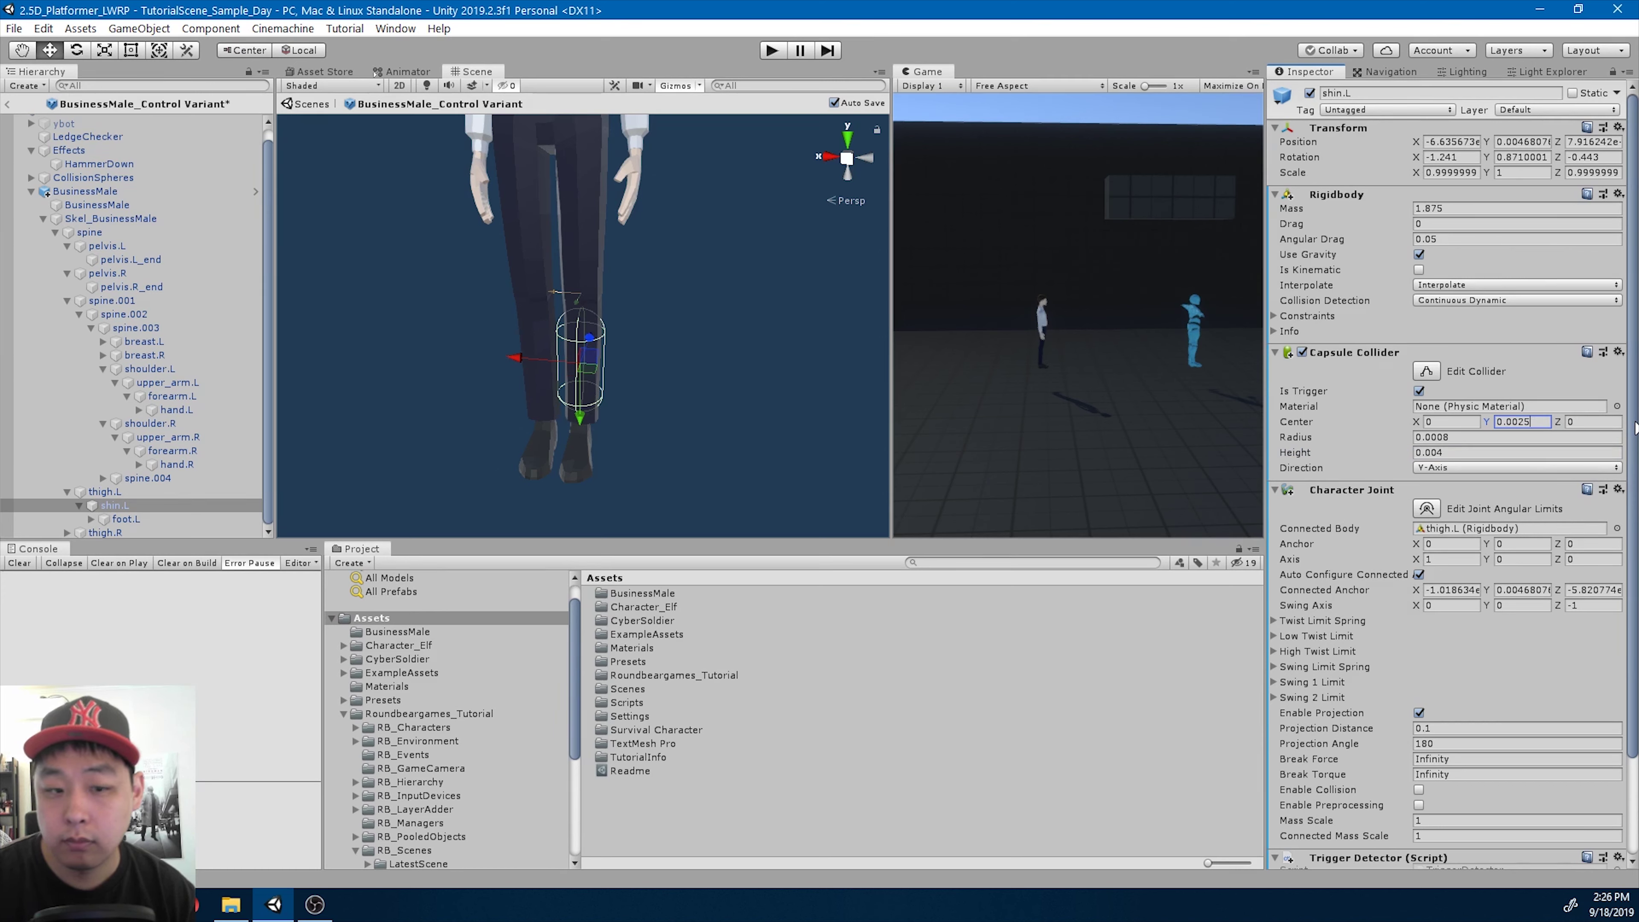
- Try center Y values of 0.00235 and 0.0024 on thigh.L's capsule collider and undo the change
{"action": "left_click", "coordinate": [127, 494]}
{"action": "scroll", "coordinate": [584, 354], "scroll_direction": "up", "scroll_amount": 2}
{"action": "right_click_drag", "start_coordinate": [746, 348], "coordinate": [636, 340]}
{"action": "key", "text": "s"}
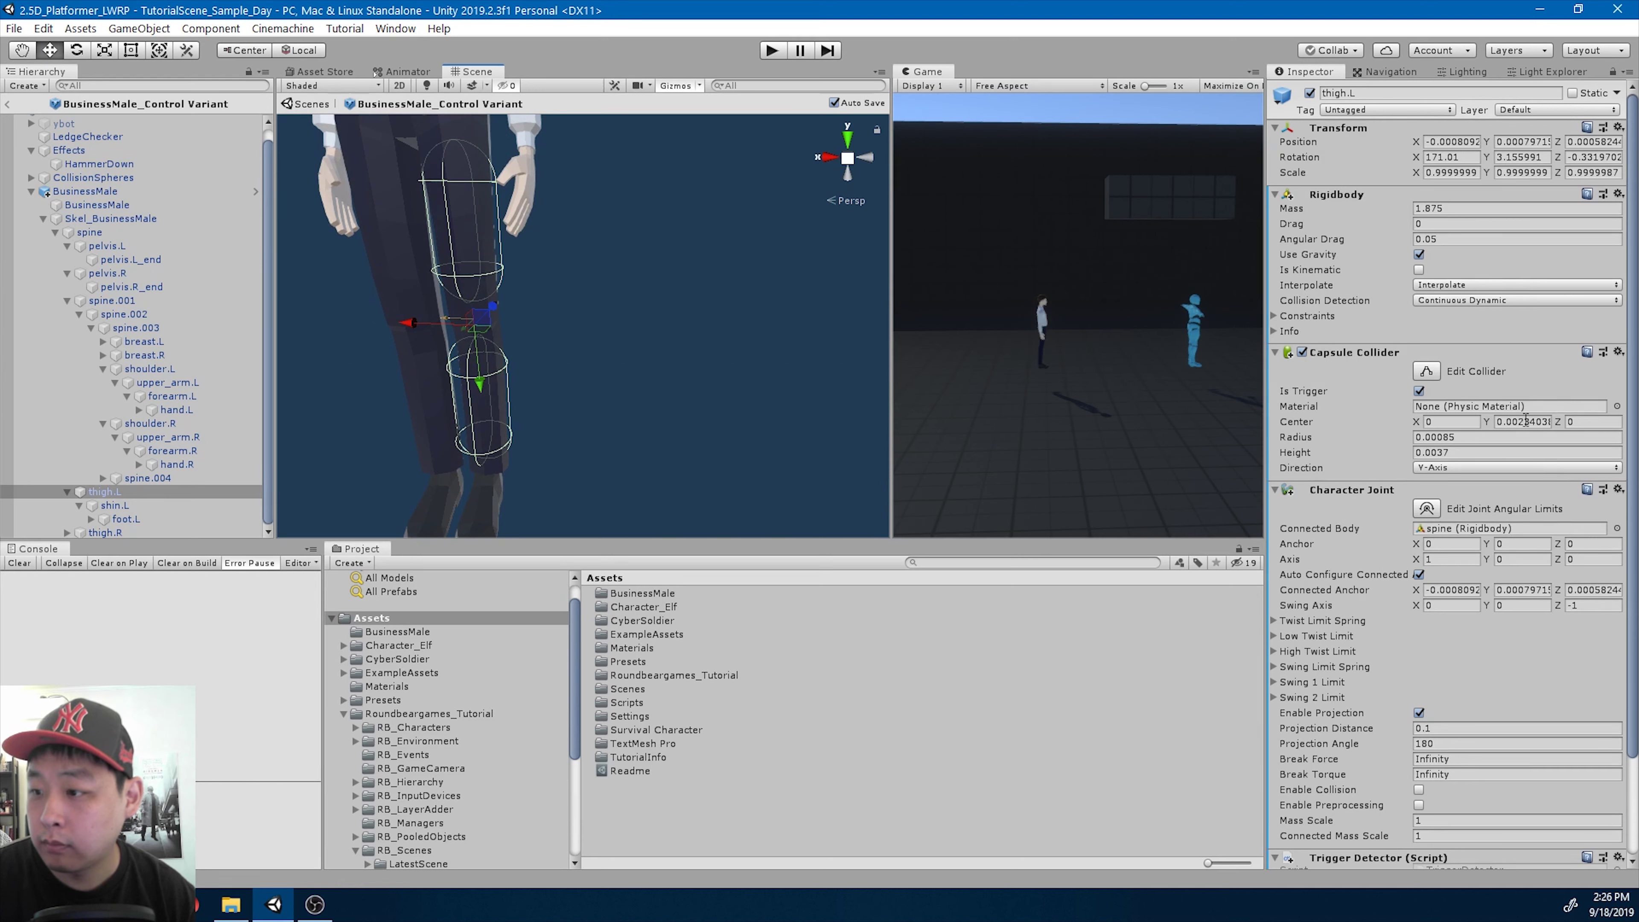
{"action": "left_click_drag", "start_coordinate": [1531, 421], "coordinate": [1619, 431]}
{"action": "type", "text": "5"}
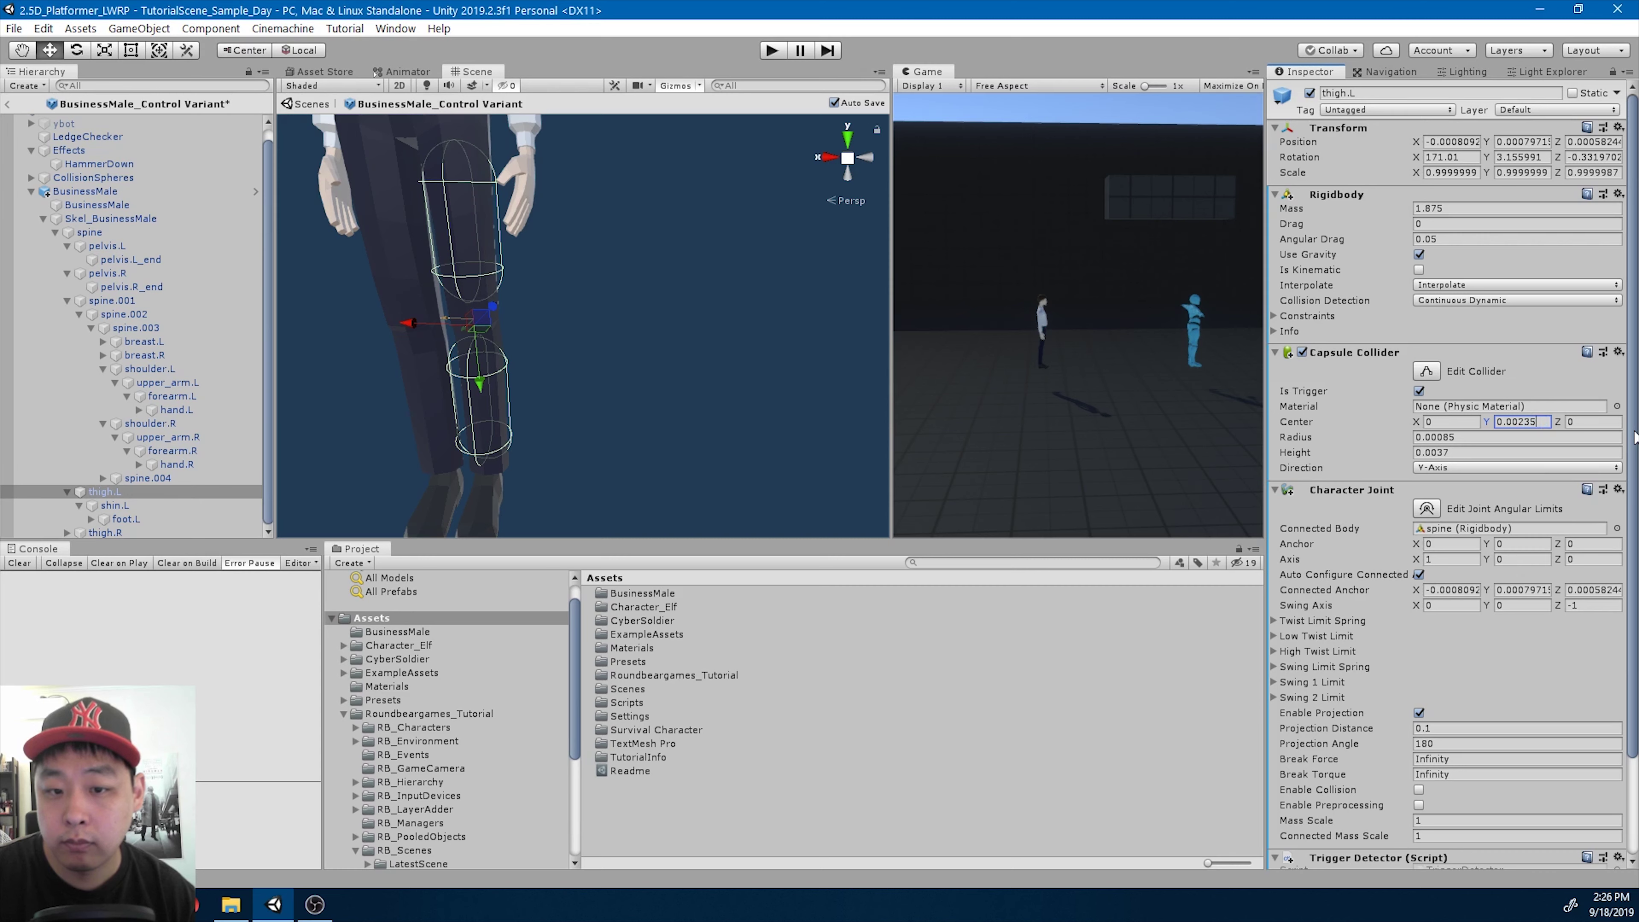
{"action": "key", "text": "BackSpace"}
{"action": "key", "text": "BackSpace"}
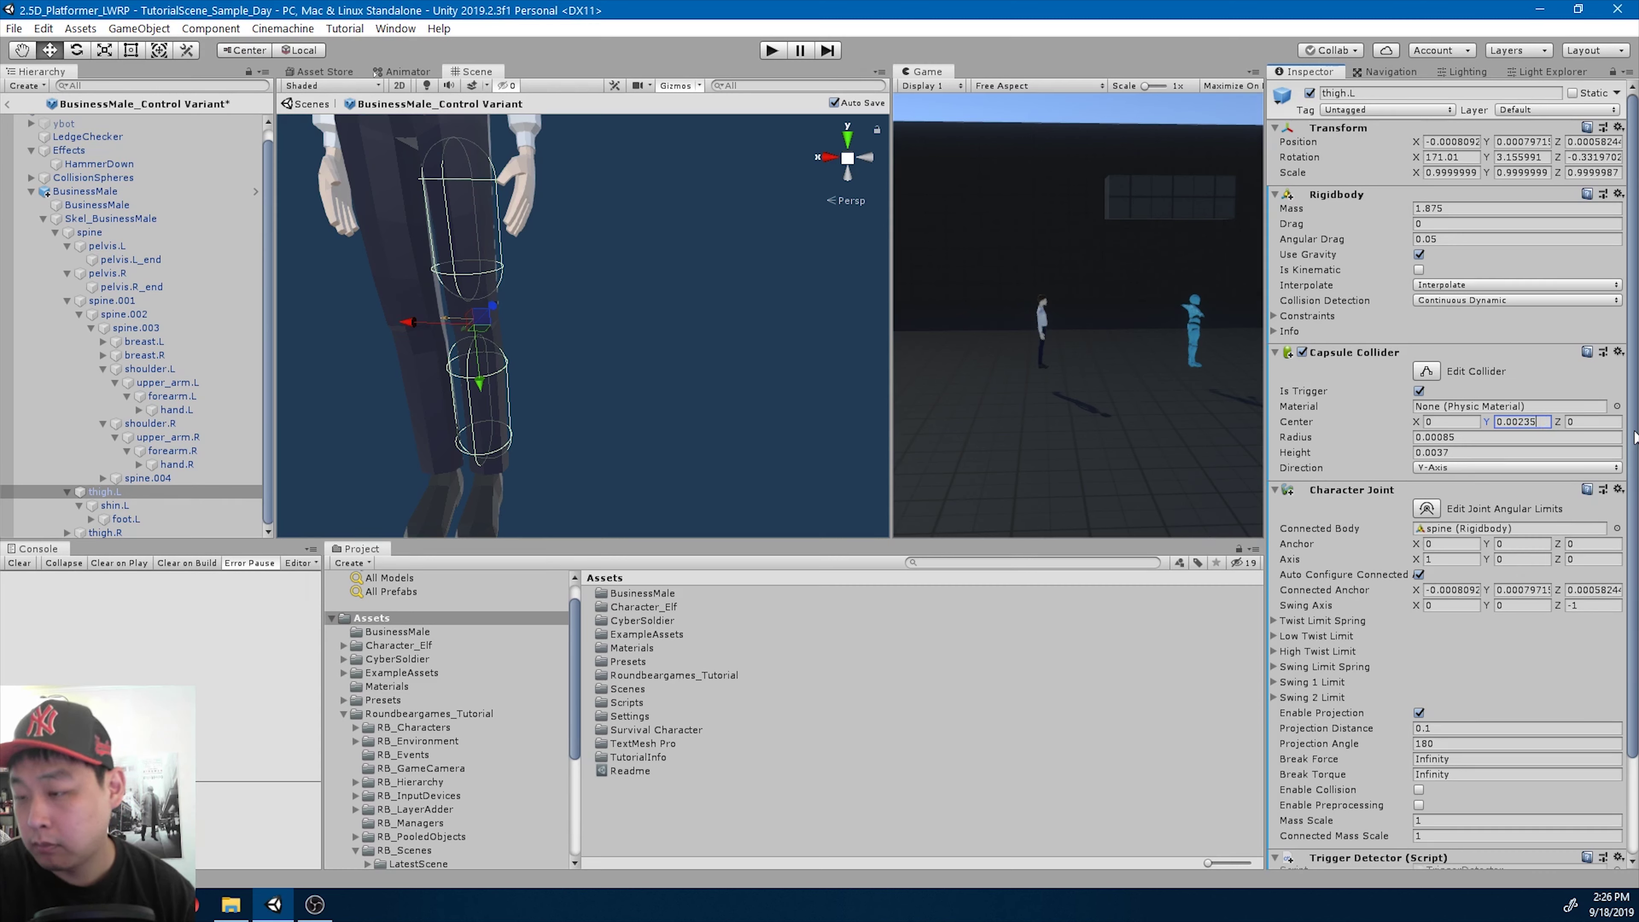
{"action": "type", "text": "4"}
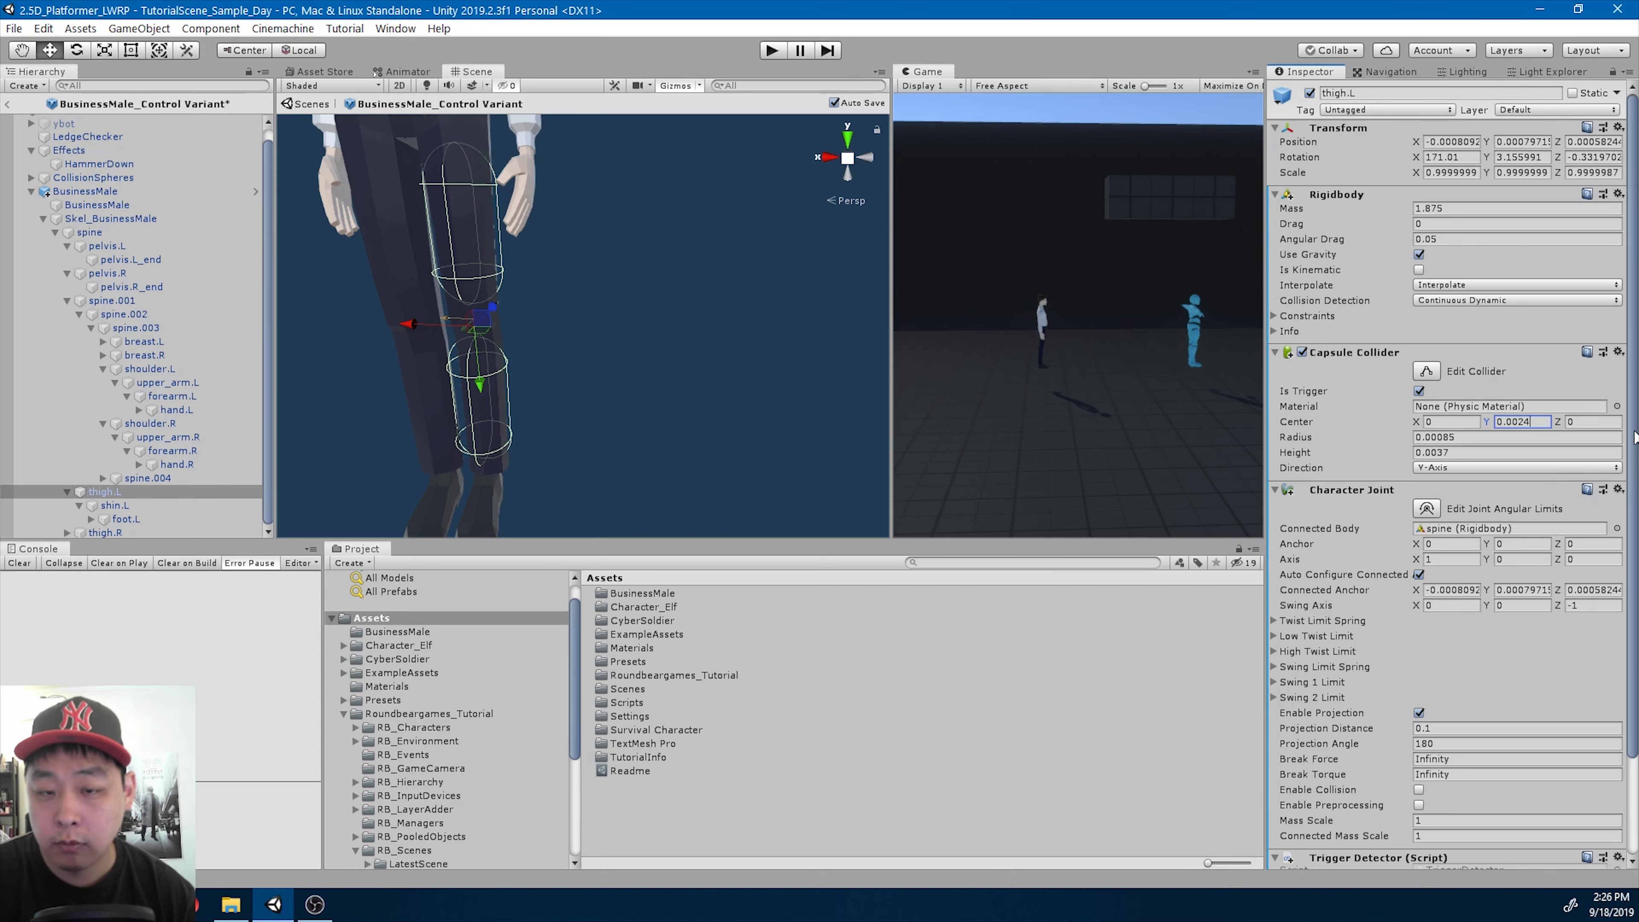
{"action": "key", "text": "ctrl+z"}
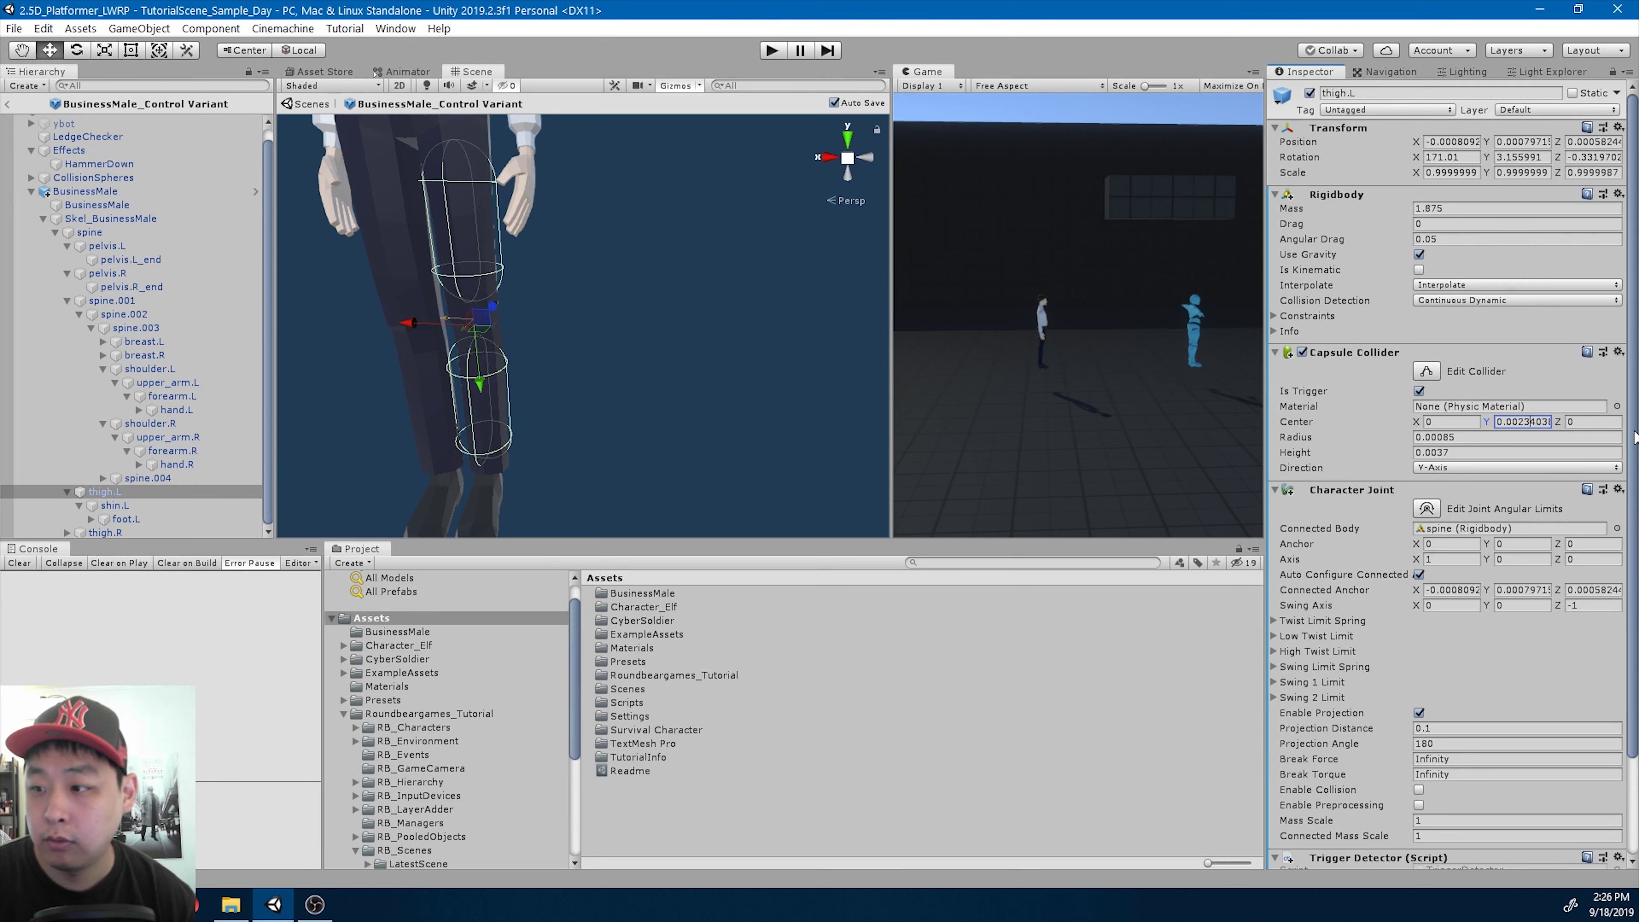
- Set the shin.L capsule collider's center Y to 0.0024 and check its fit against thigh.L's collider
{"action": "key", "text": "Down"}
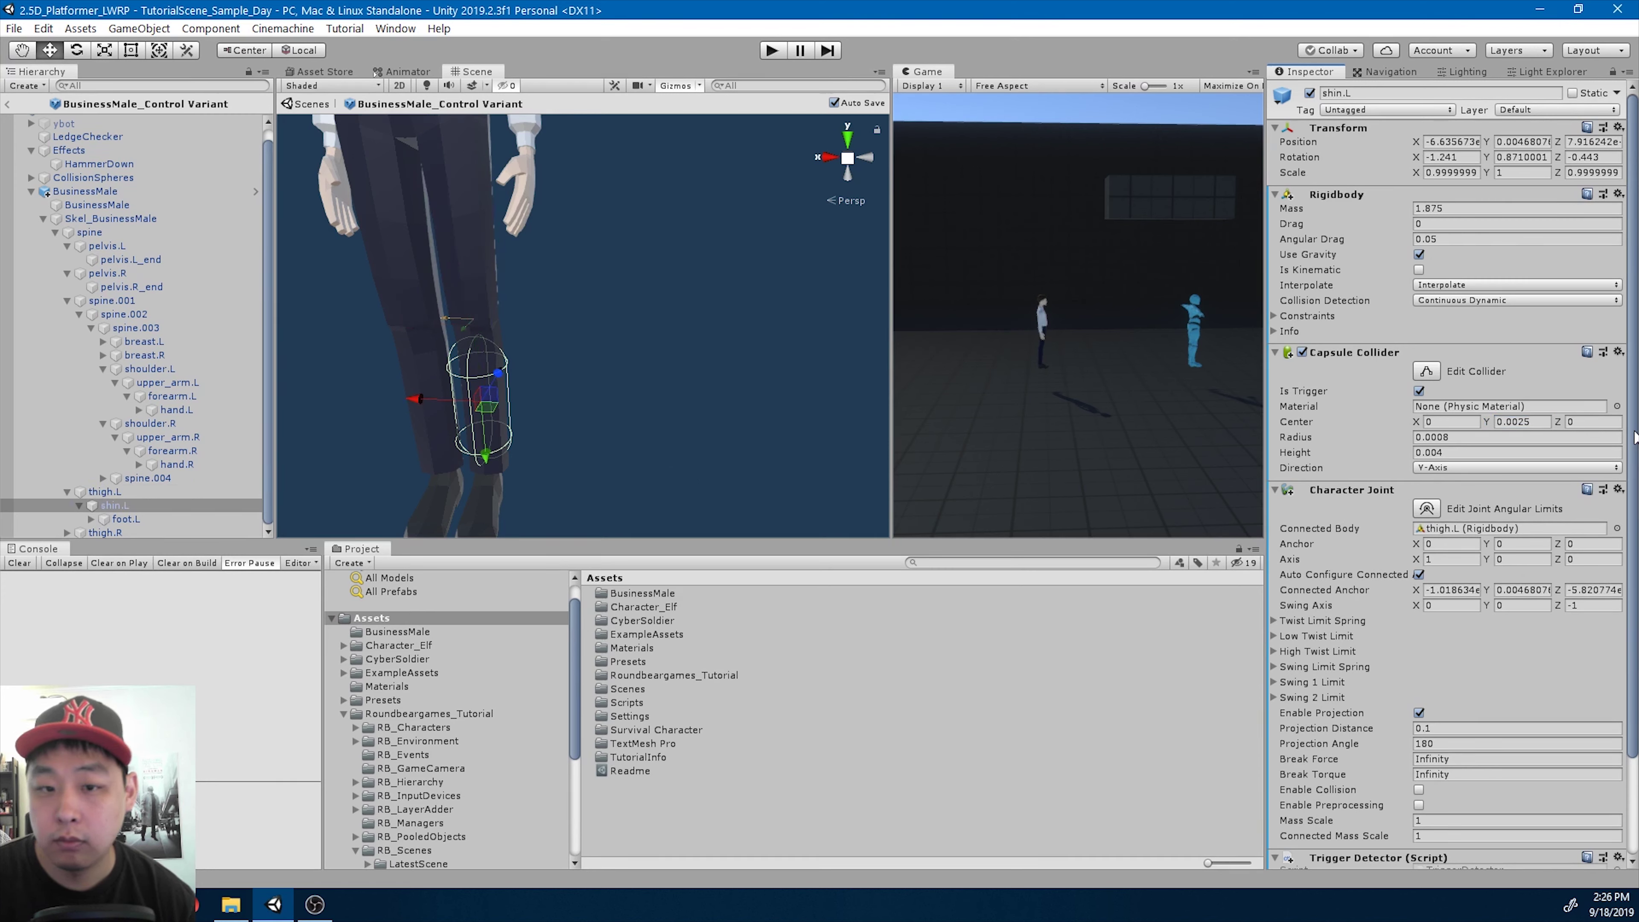
{"action": "left_click", "coordinate": [172, 492]}
{"action": "left_click", "coordinate": [169, 505]}
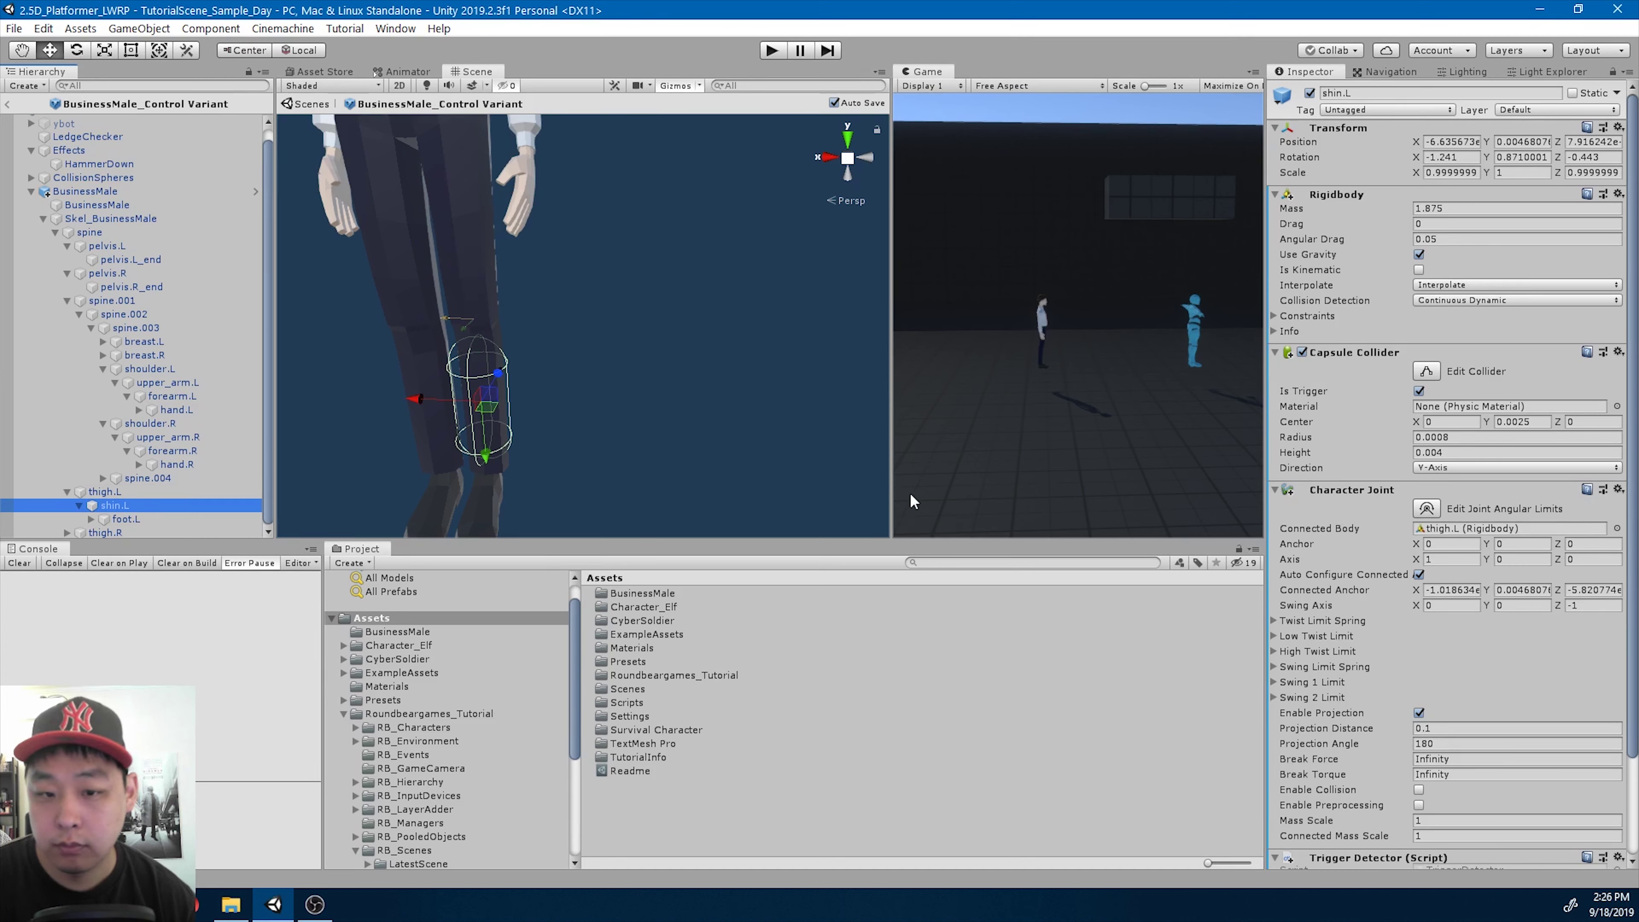
{"action": "middle_click_drag", "start_coordinate": [621, 389], "coordinate": [784, 268]}
{"action": "middle_click_drag", "start_coordinate": [567, 406], "coordinate": [610, 375]}
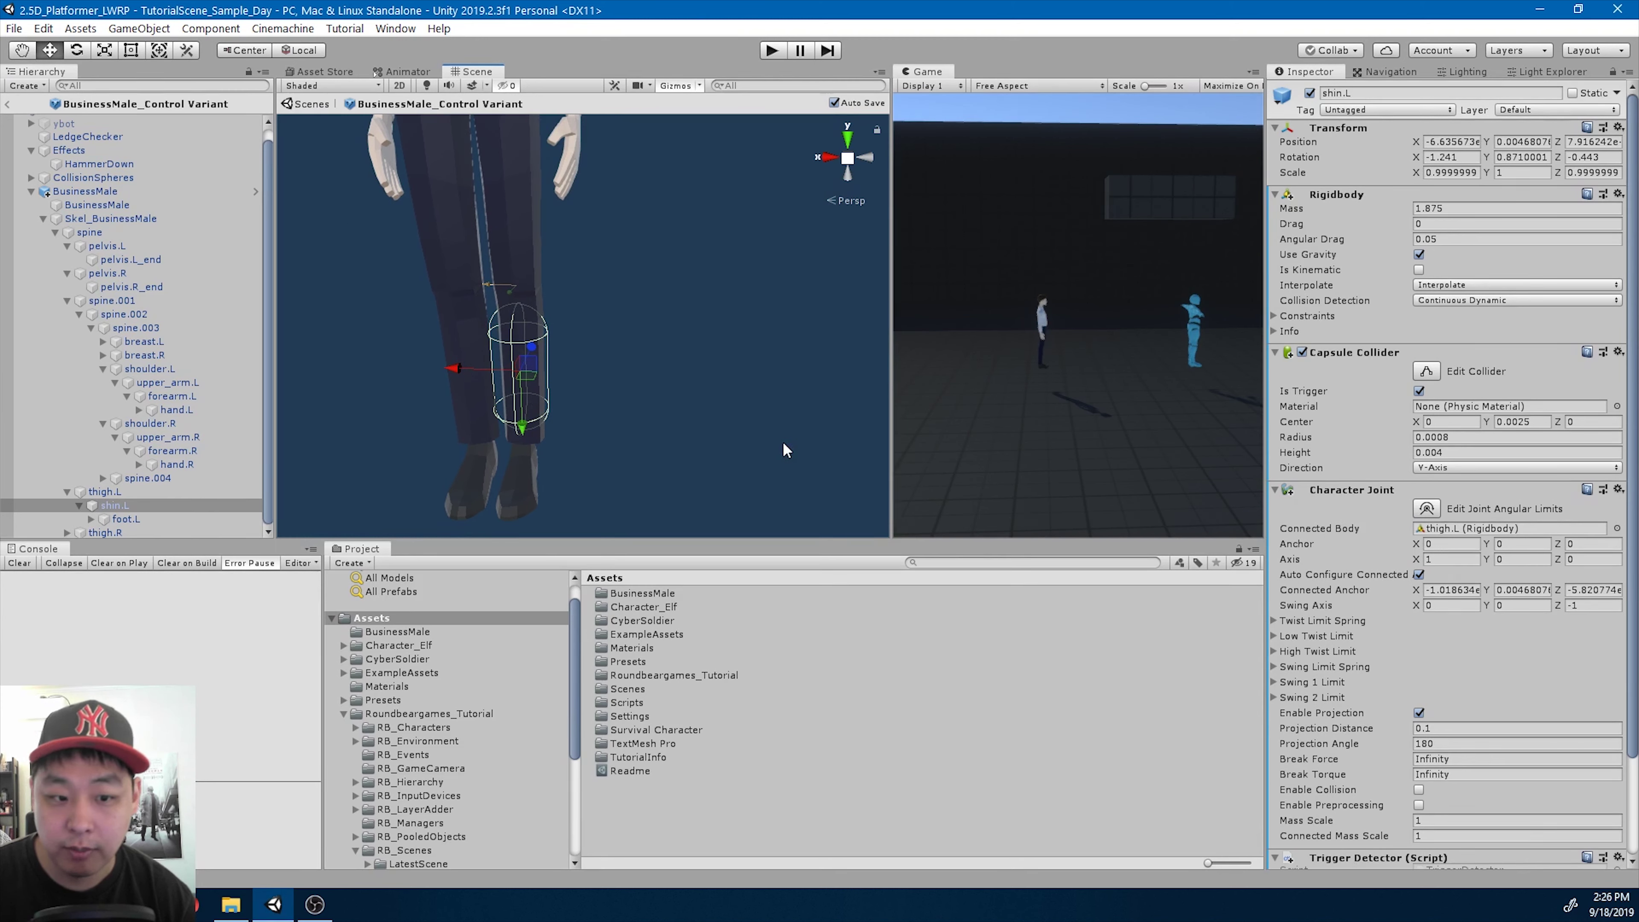
{"action": "left_click", "coordinate": [1524, 422]}
{"action": "type", "text": "6"}
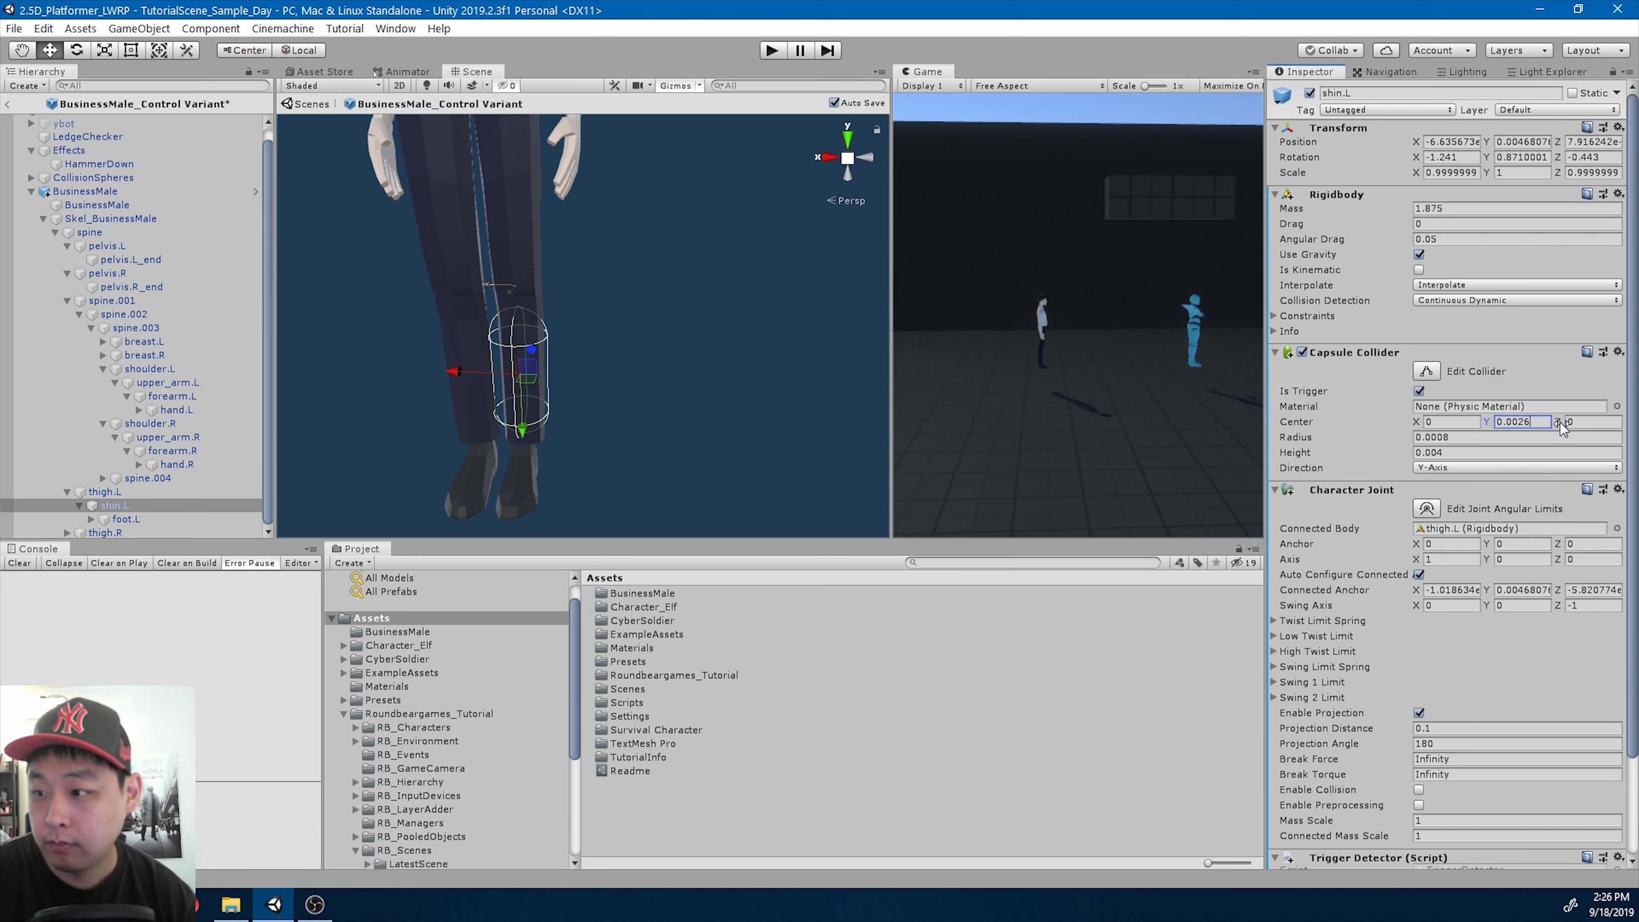
{"action": "key", "text": "BackSpace"}
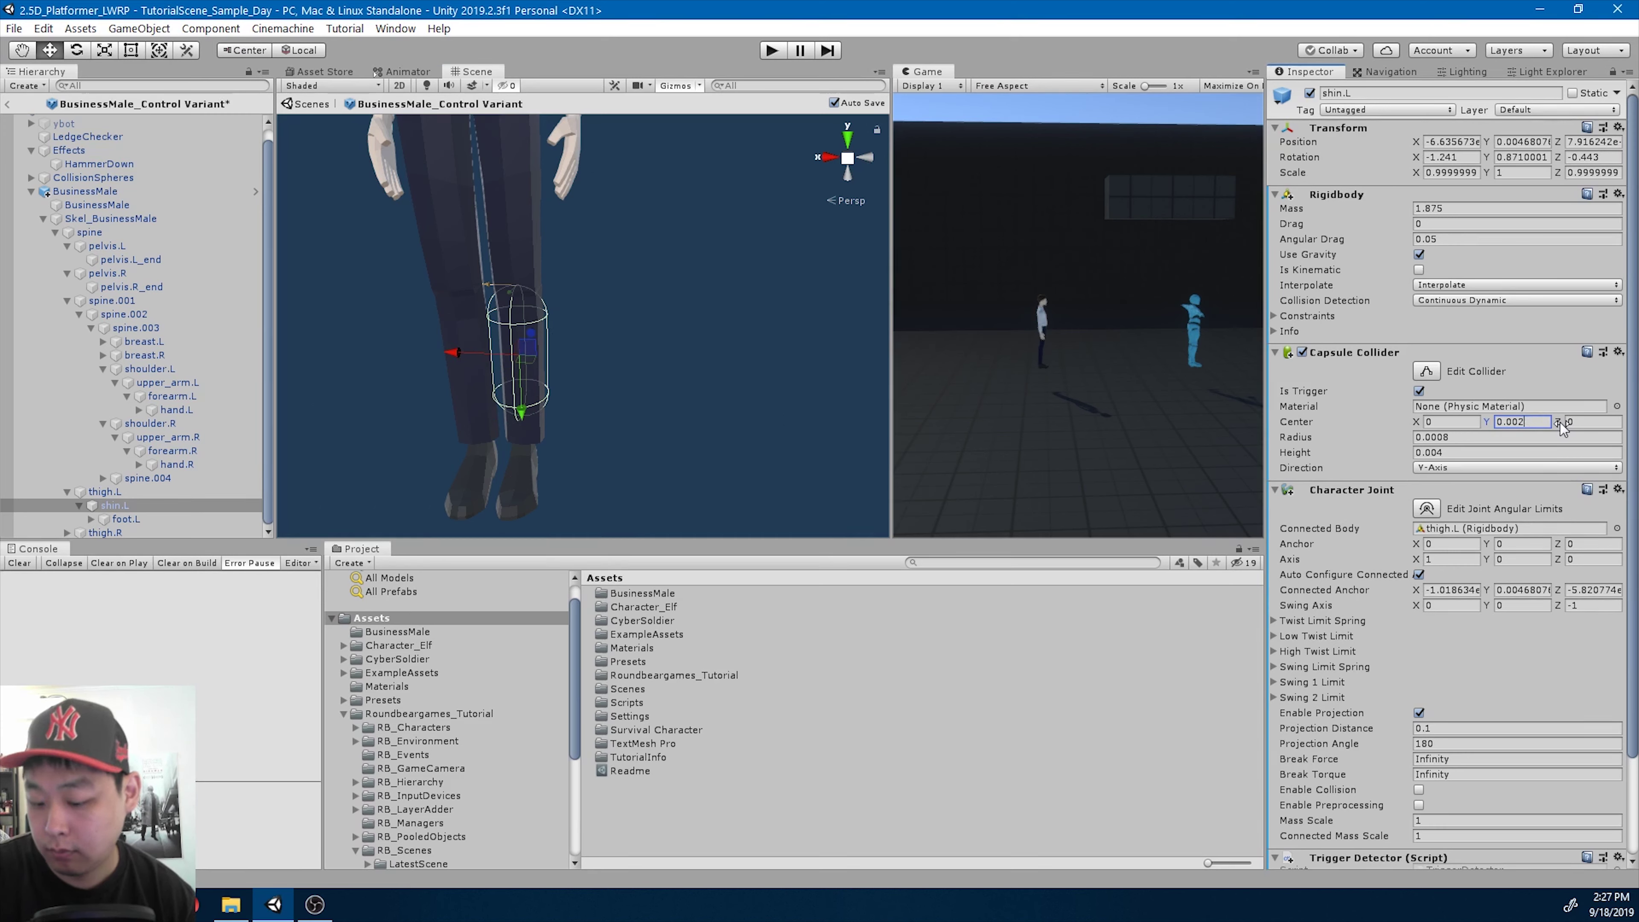
{"action": "type", "text": "4"}
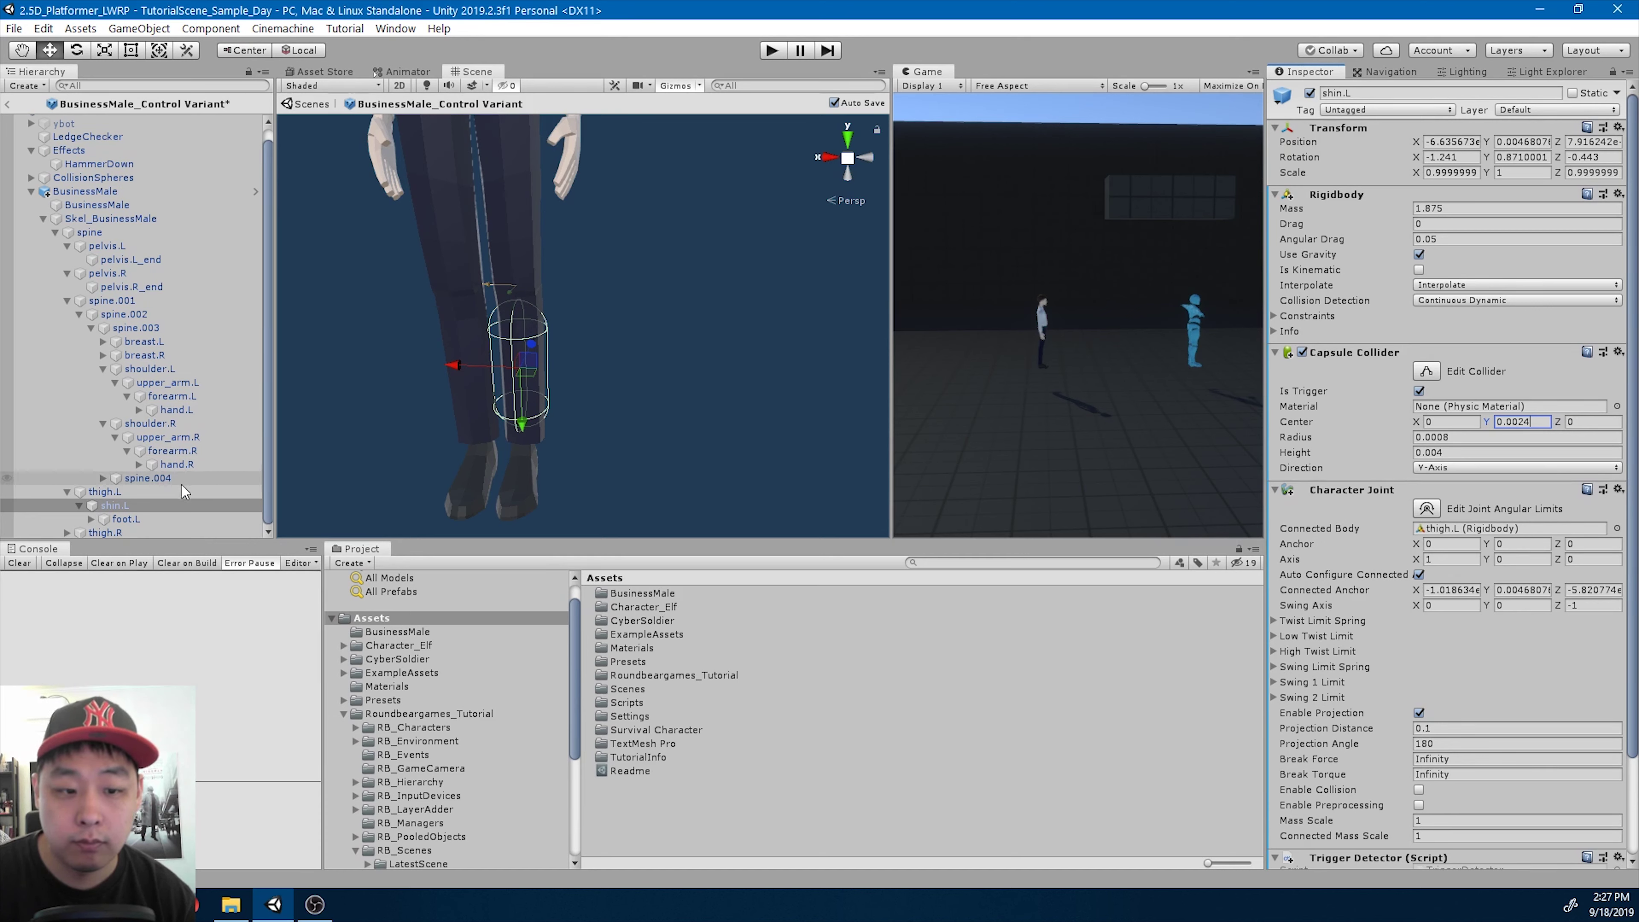
{"action": "left_click", "coordinate": [167, 492]}
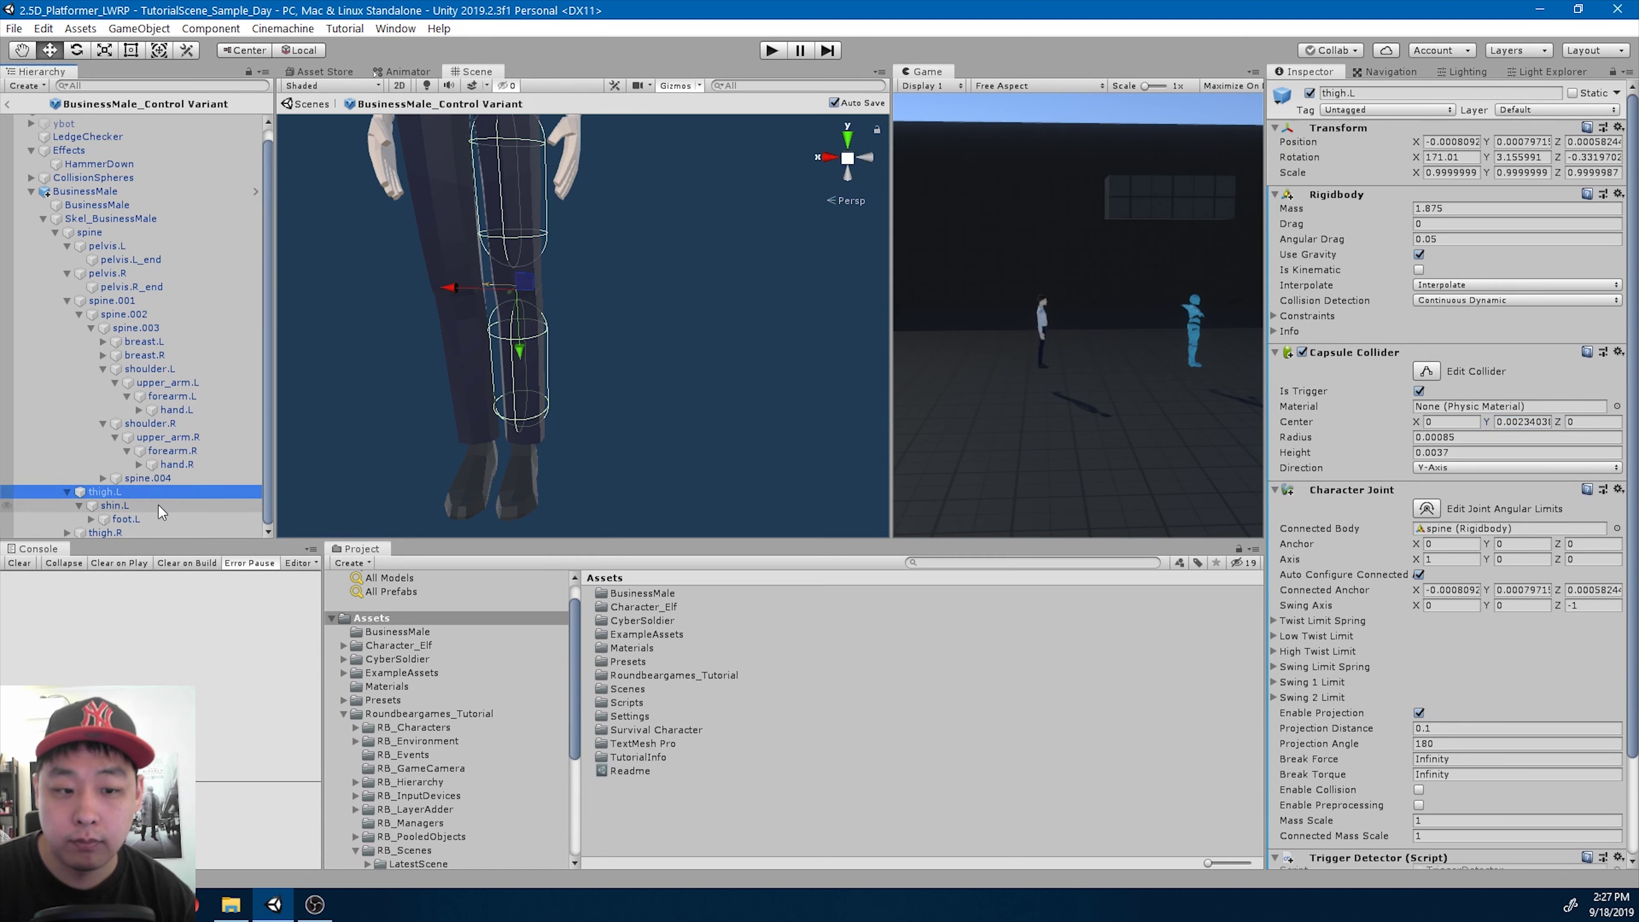
- Copy shin.L's Capsule Collider, expand thigh.R, and paste the component values onto shin.R's Capsule Collider
{"action": "left_click", "coordinate": [159, 505]}
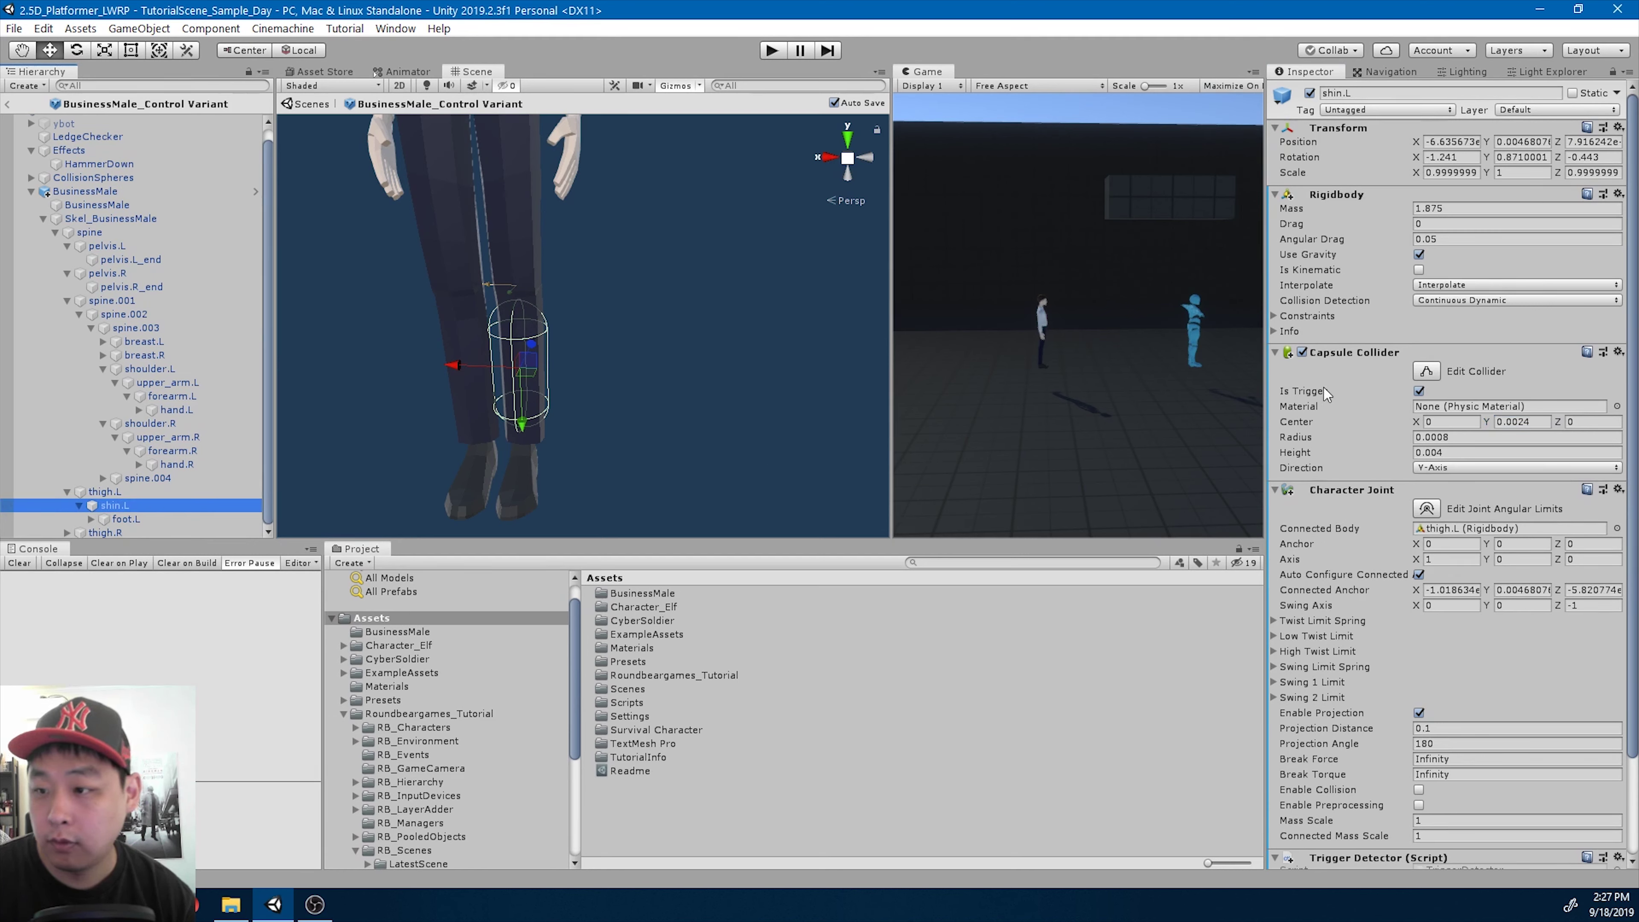
{"action": "right_click", "coordinate": [1351, 359]}
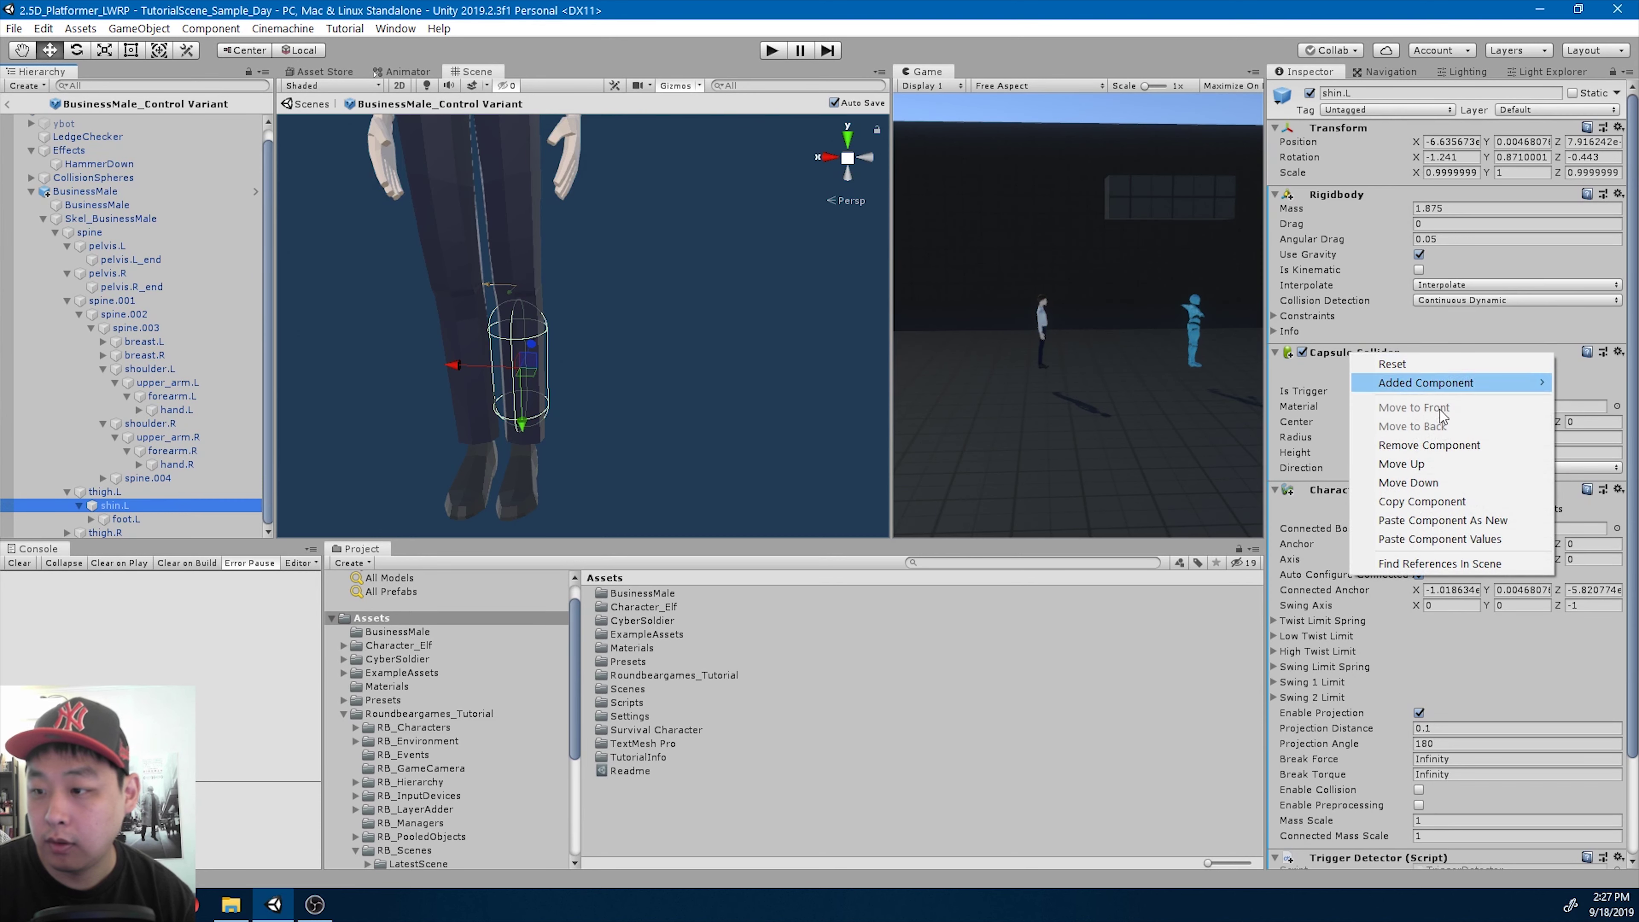
{"action": "left_click", "coordinate": [1443, 502]}
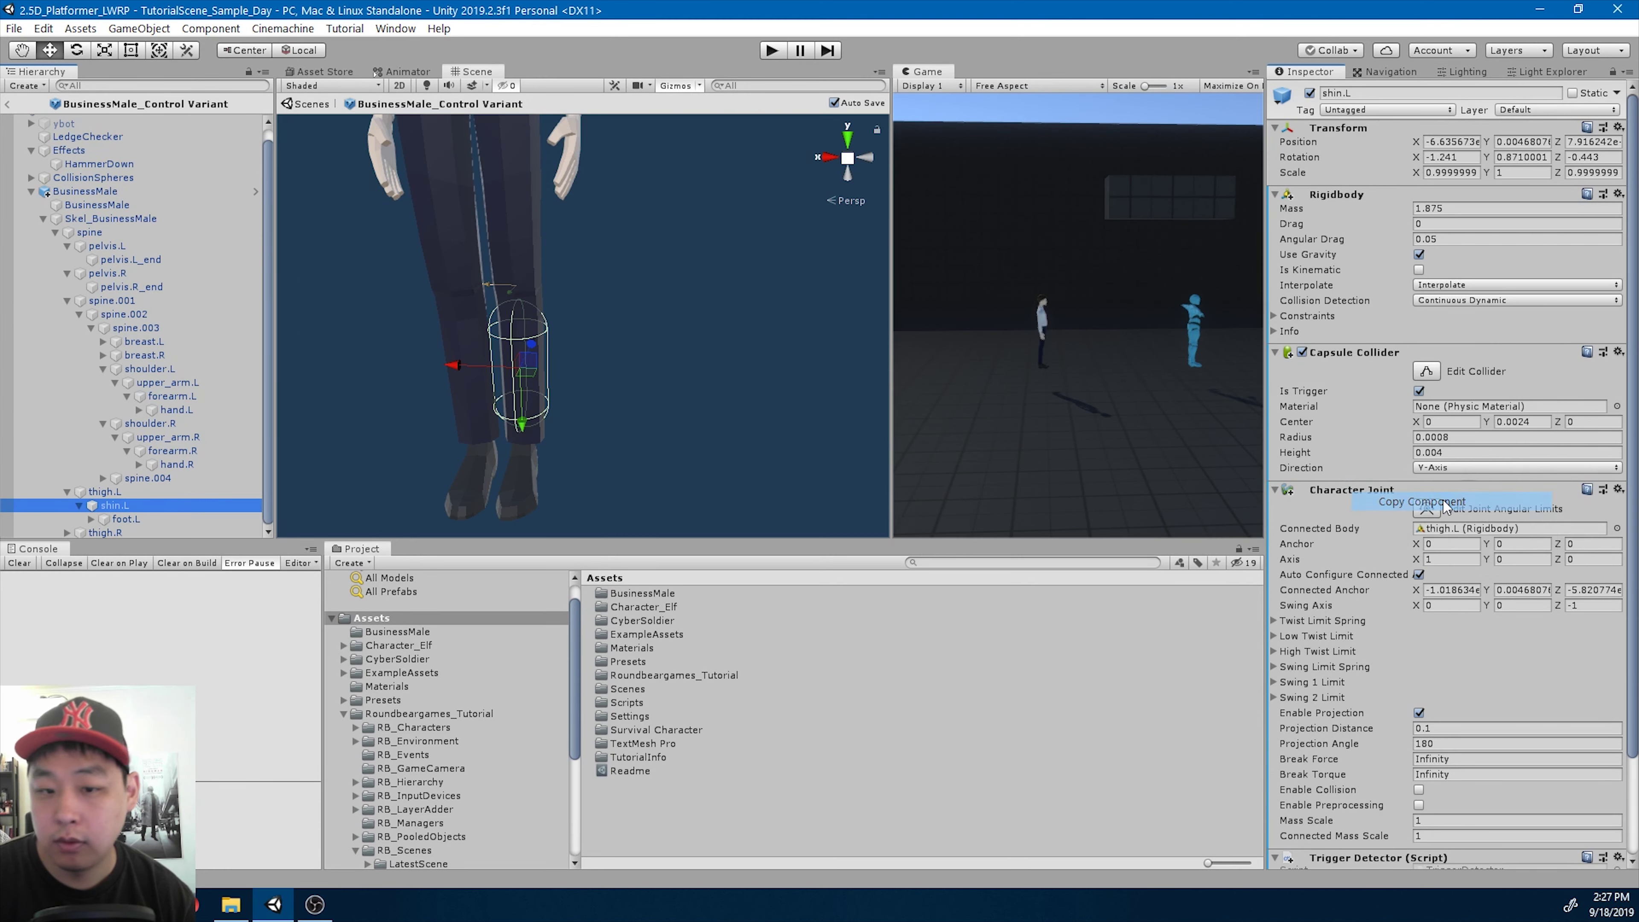
{"action": "left_click", "coordinate": [67, 533]}
{"action": "left_click", "coordinate": [164, 532]}
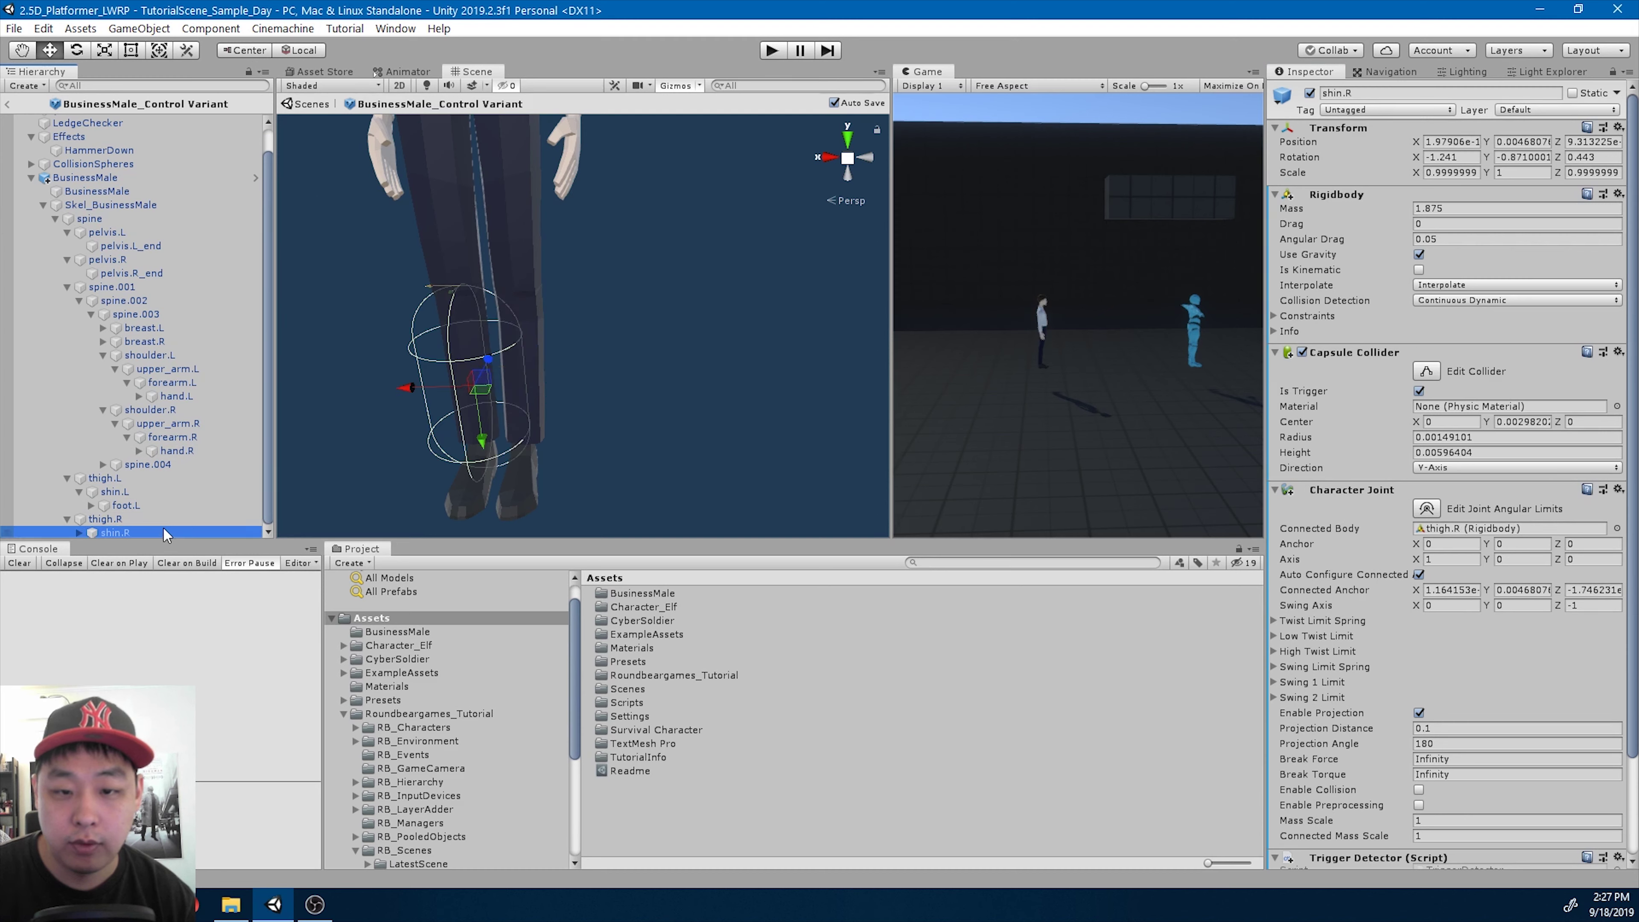
{"action": "right_click", "coordinate": [1356, 355]}
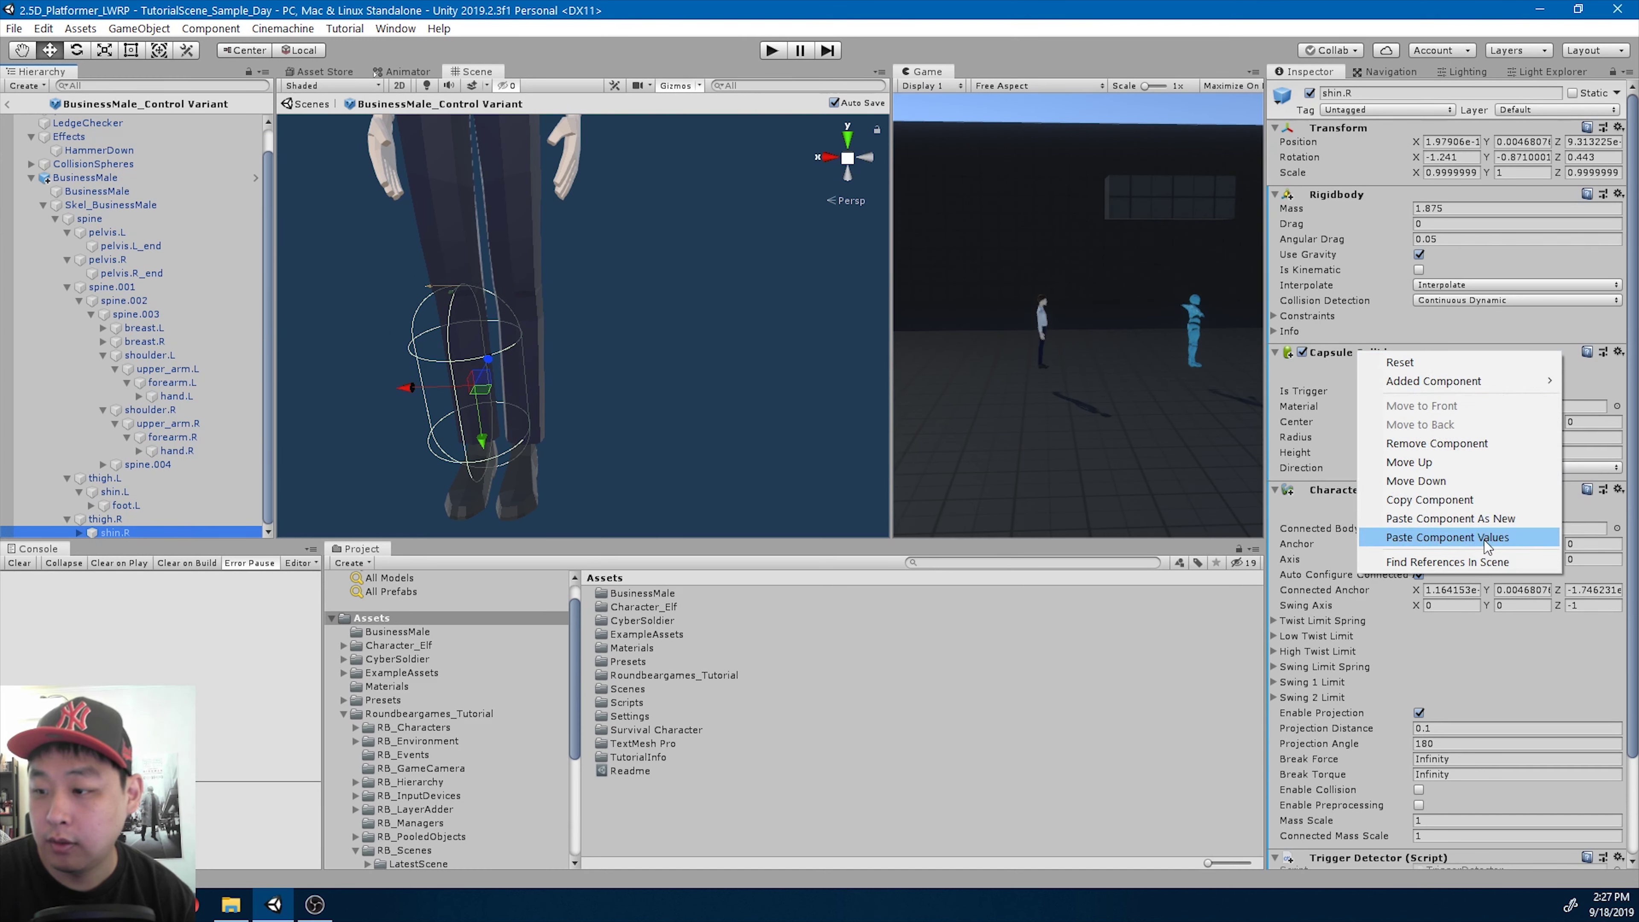
{"action": "left_click", "coordinate": [1485, 540]}
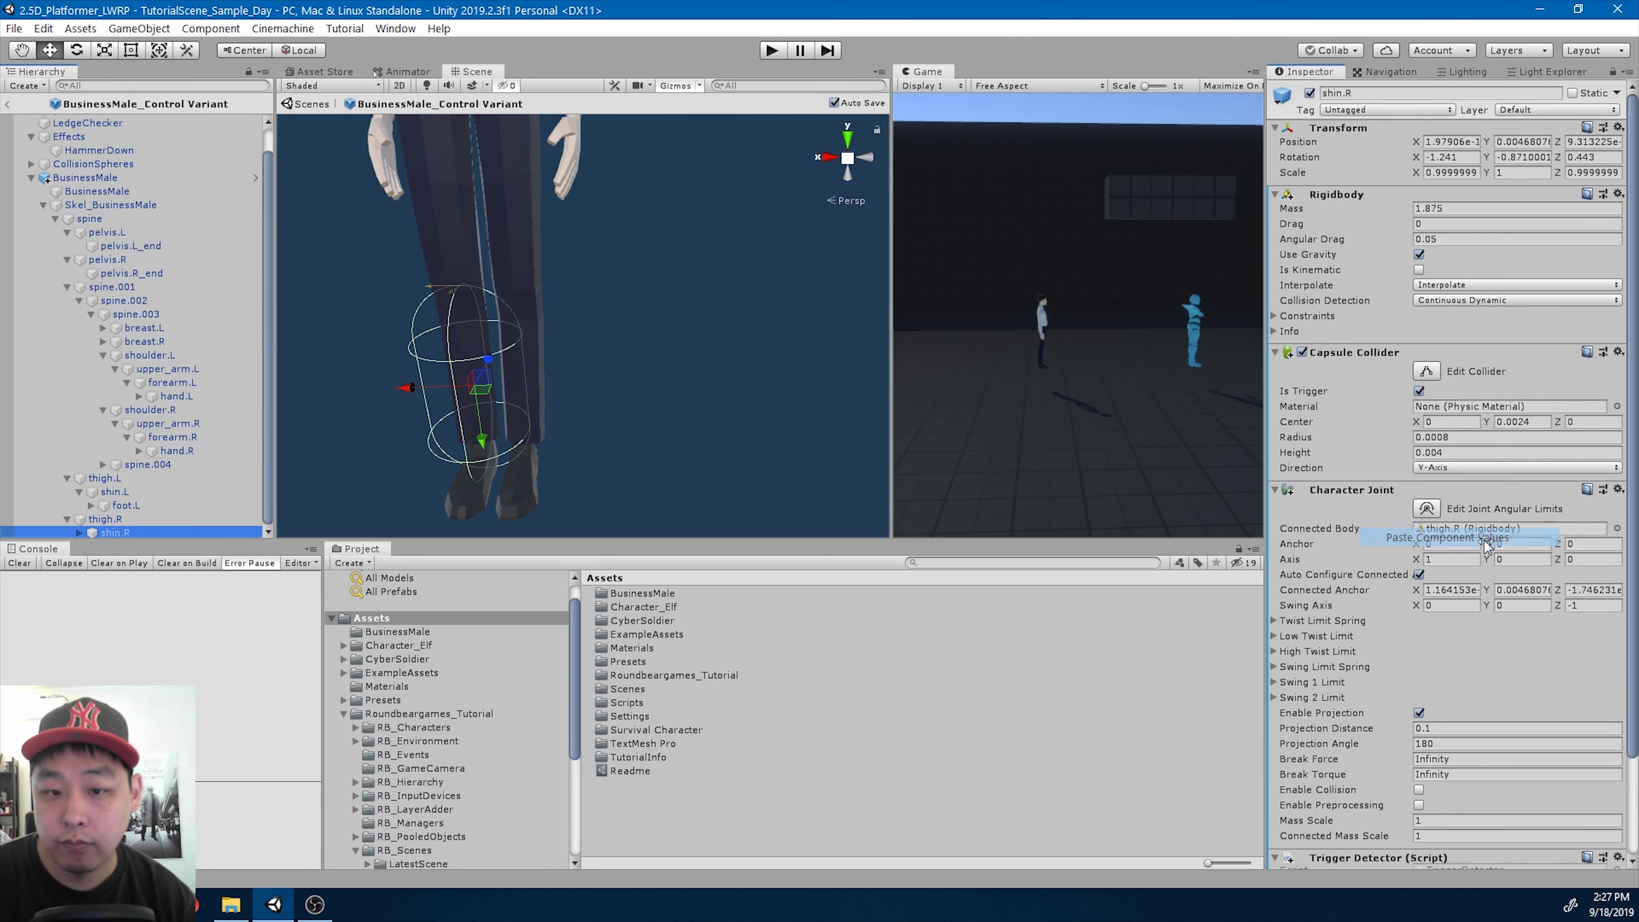
- Select Skel_BusinessMale and examine its colliders from the legs down to the feet
{"action": "left_click", "coordinate": [114, 481]}
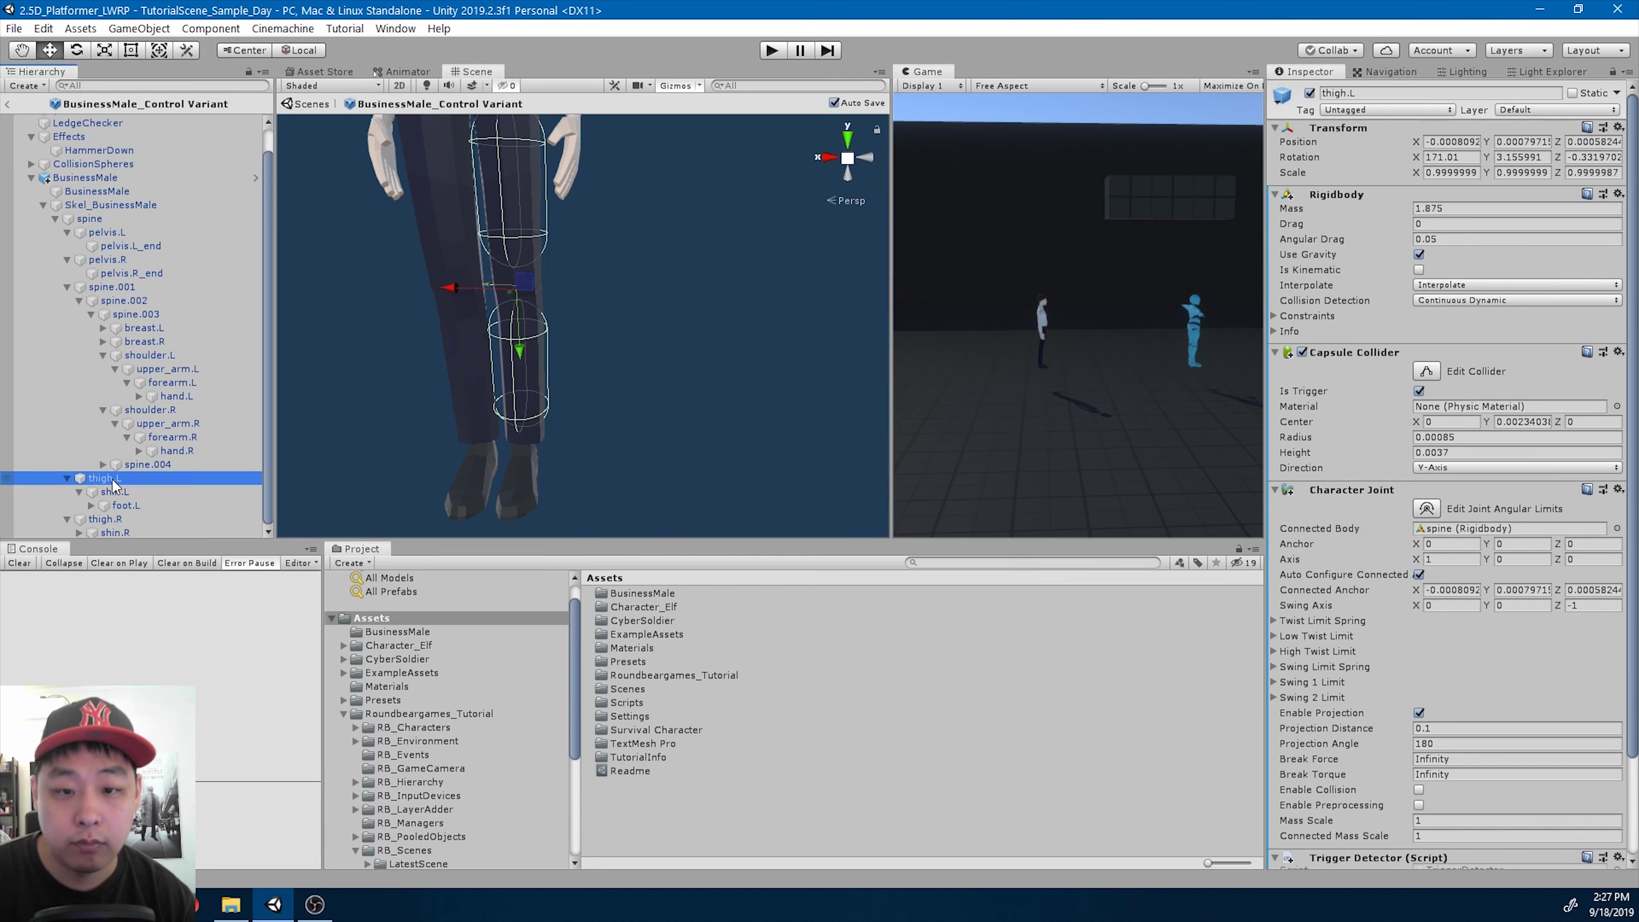
{"action": "left_click", "coordinate": [102, 206]}
{"action": "scroll", "coordinate": [691, 330], "scroll_direction": "down", "scroll_amount": 5}
{"action": "left_click_drag", "start_coordinate": [723, 323], "coordinate": [549, 334], "text": "alt"}
{"action": "scroll", "coordinate": [548, 335], "scroll_direction": "up", "scroll_amount": 5}
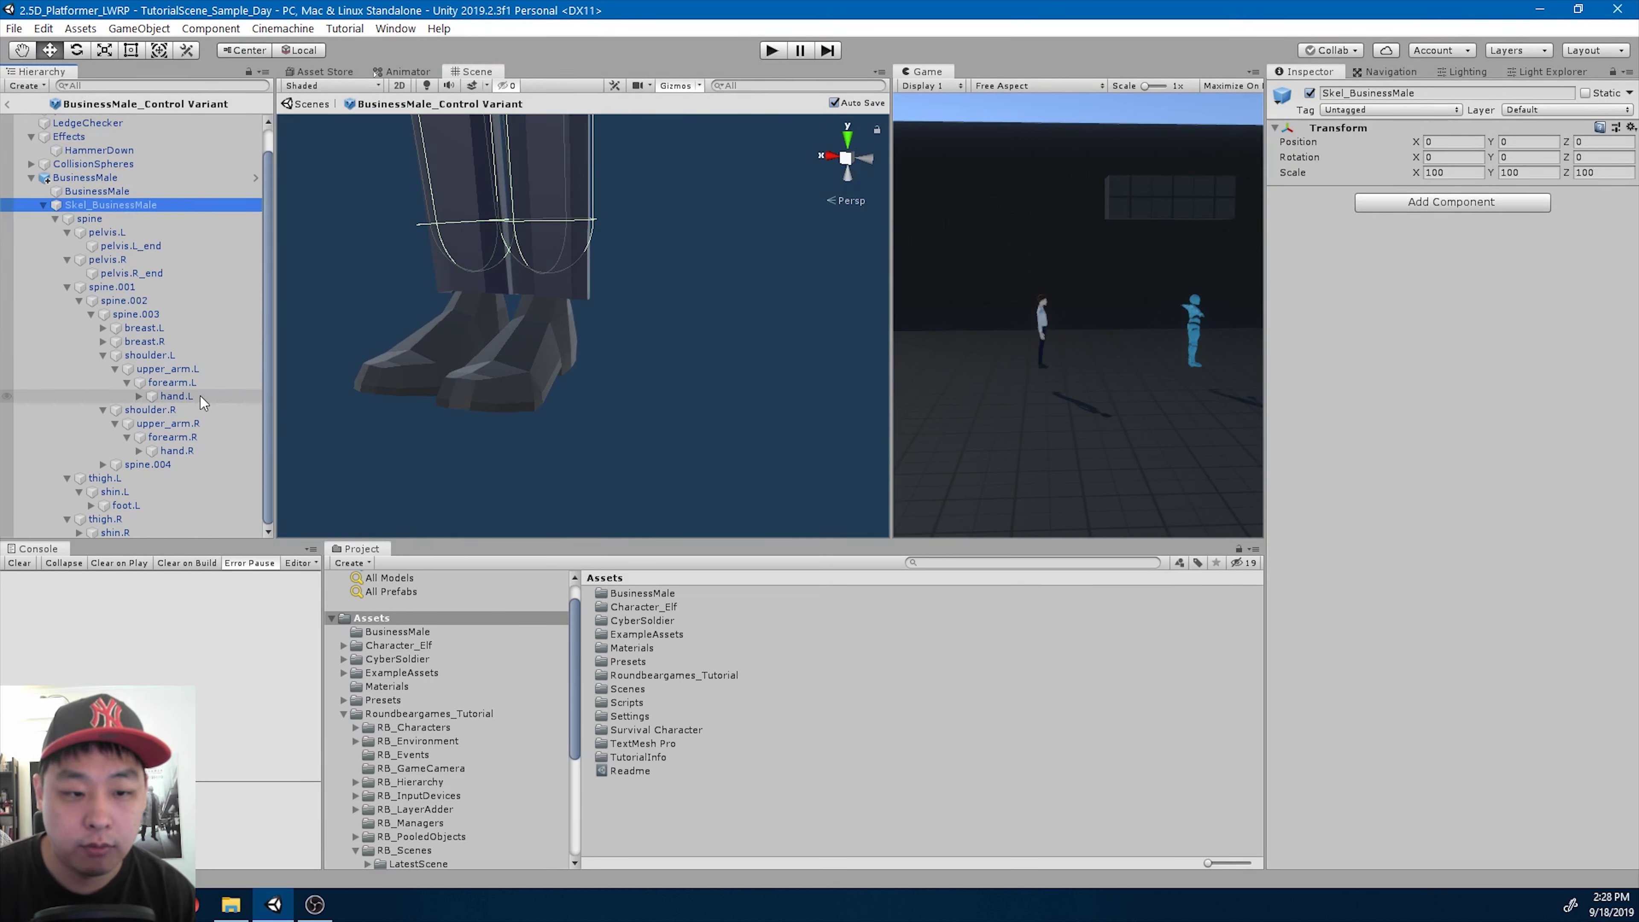
- Select foot.L and add a Capsule Collider component to it
{"action": "left_click", "coordinate": [127, 508]}
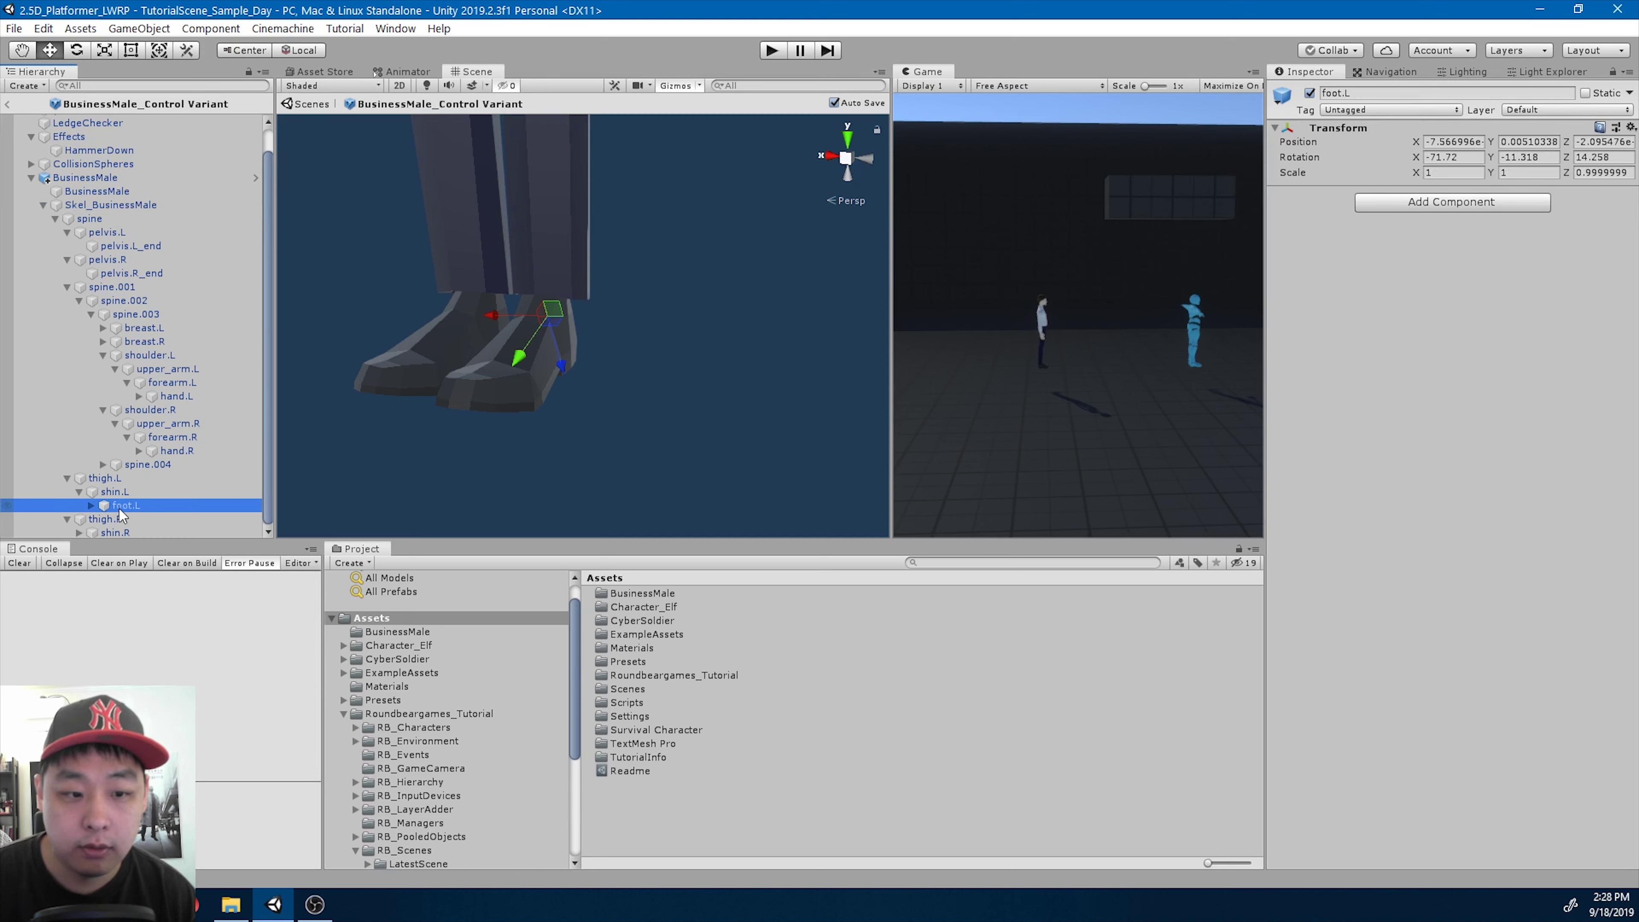
{"action": "left_click", "coordinate": [91, 506]}
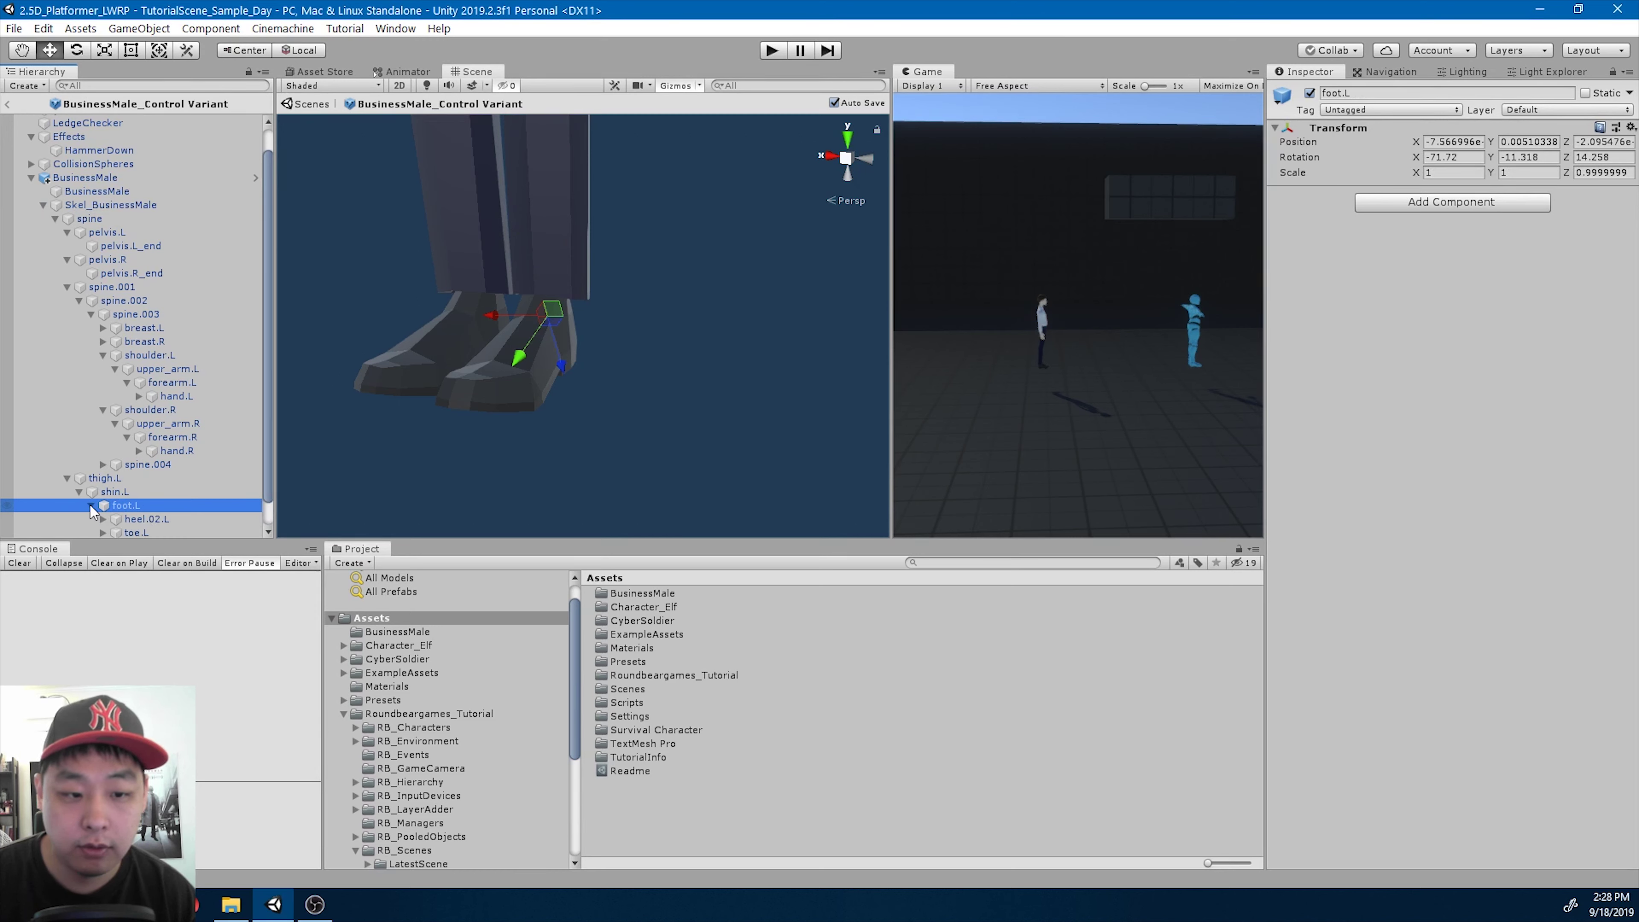
{"action": "left_click", "coordinate": [91, 506]}
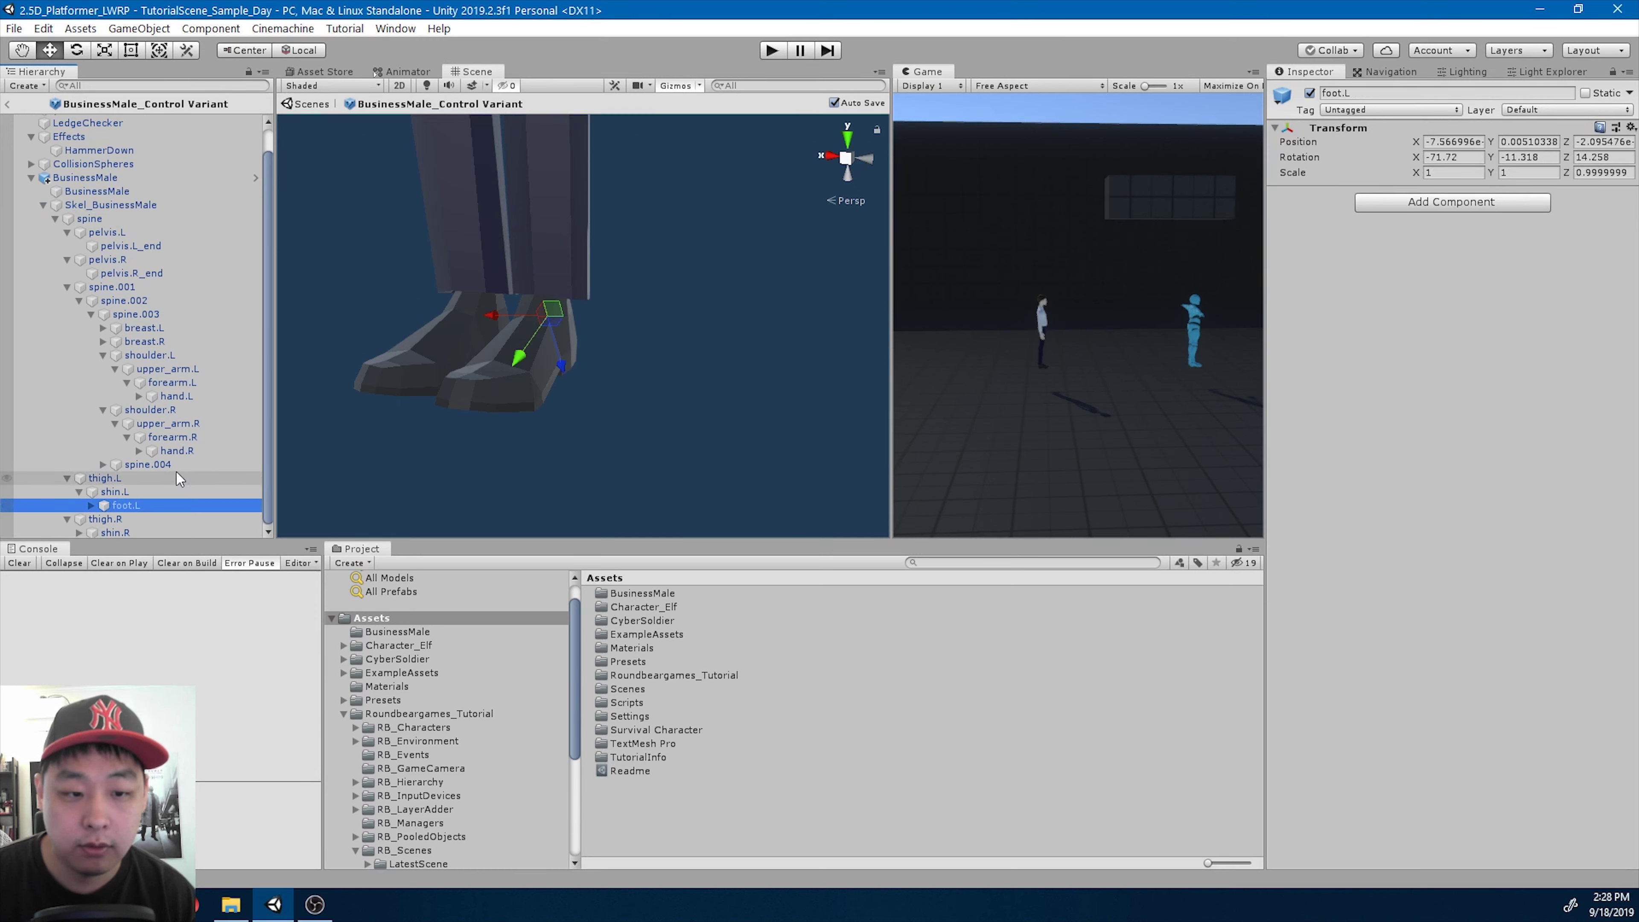
{"action": "left_click", "coordinate": [1415, 205]}
{"action": "type", "text": "cyl"}
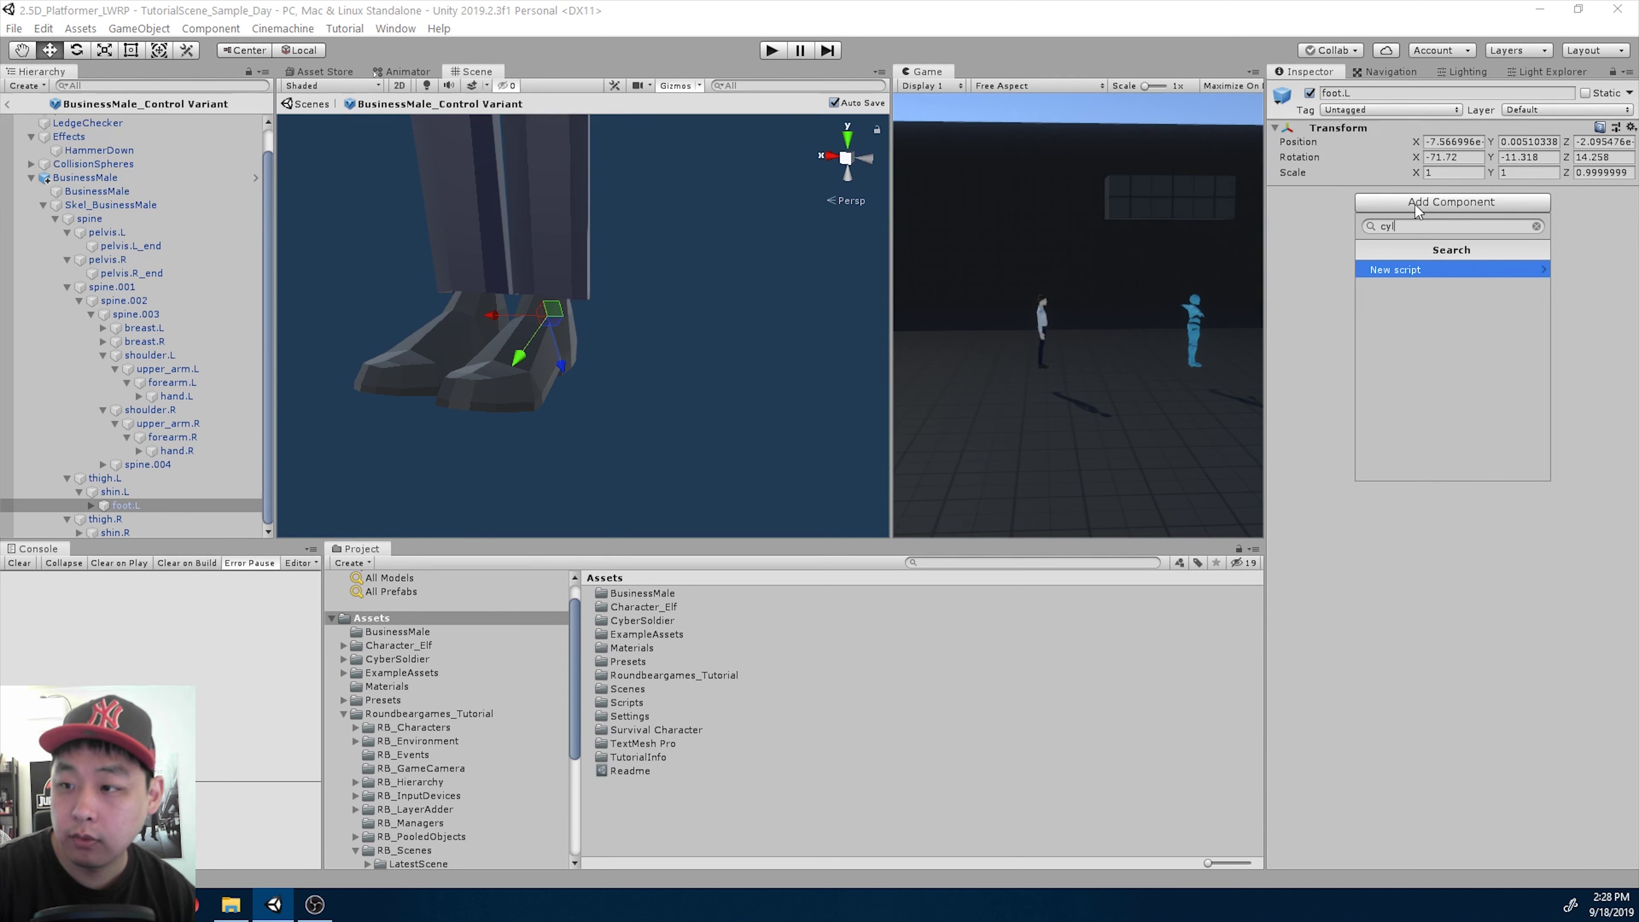
{"action": "key", "text": "BackSpace"}
{"action": "key", "text": "BackSpace"}
{"action": "key", "text": "BackSpace"}
{"action": "type", "text": "coll"}
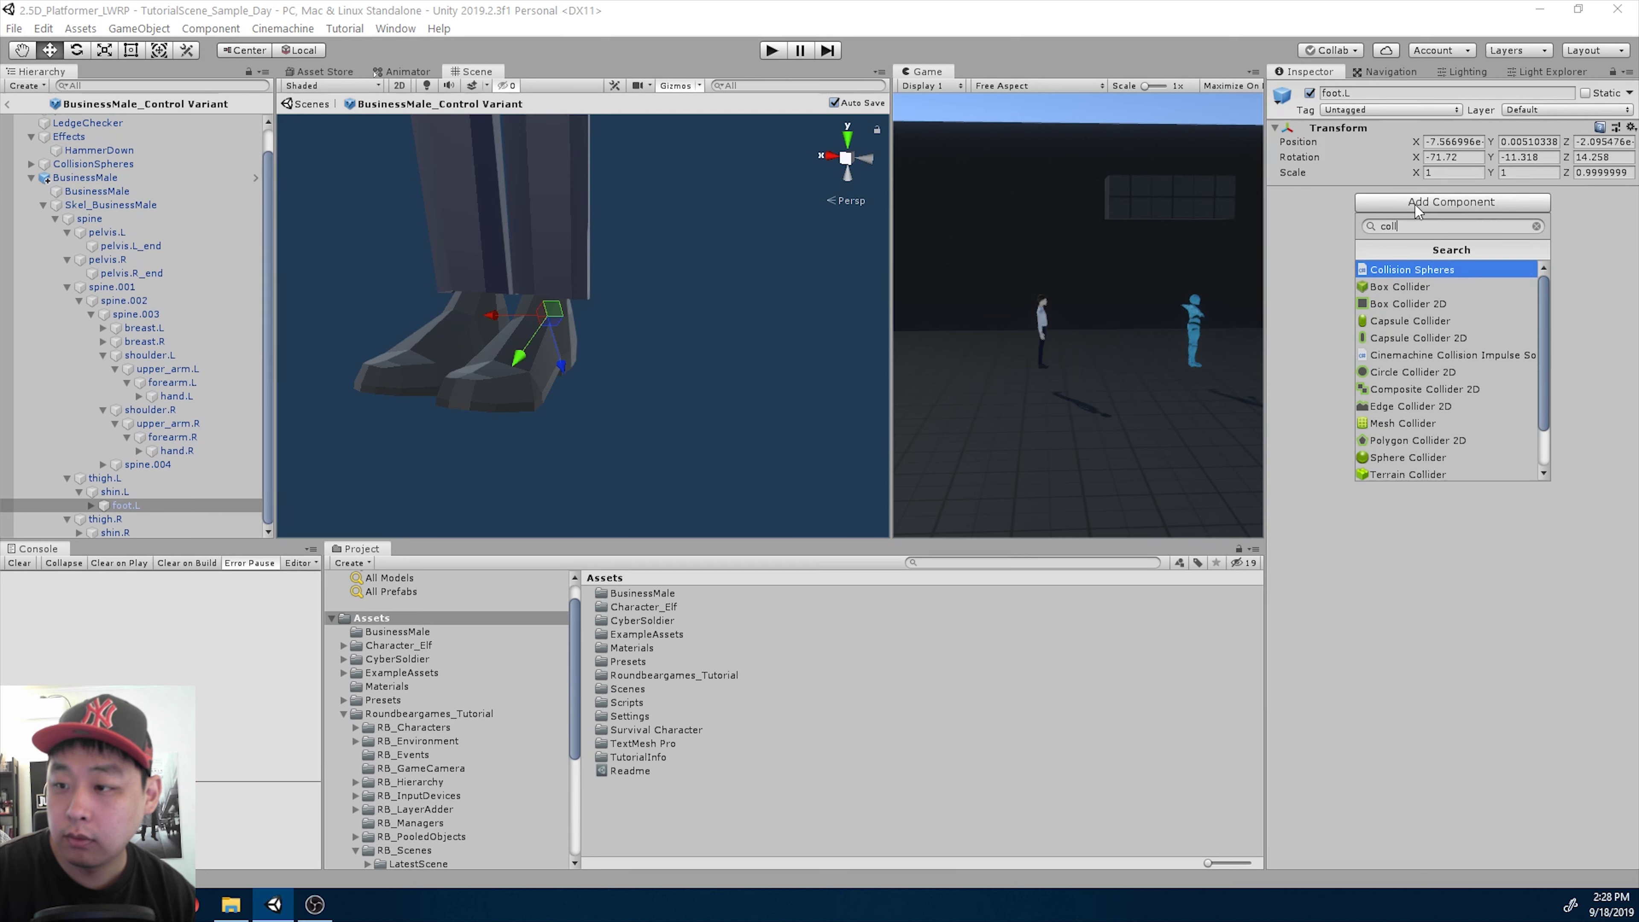
{"action": "key", "text": "Down"}
{"action": "key", "text": "Down"}
{"action": "key", "text": "Down"}
{"action": "key", "text": "Return"}
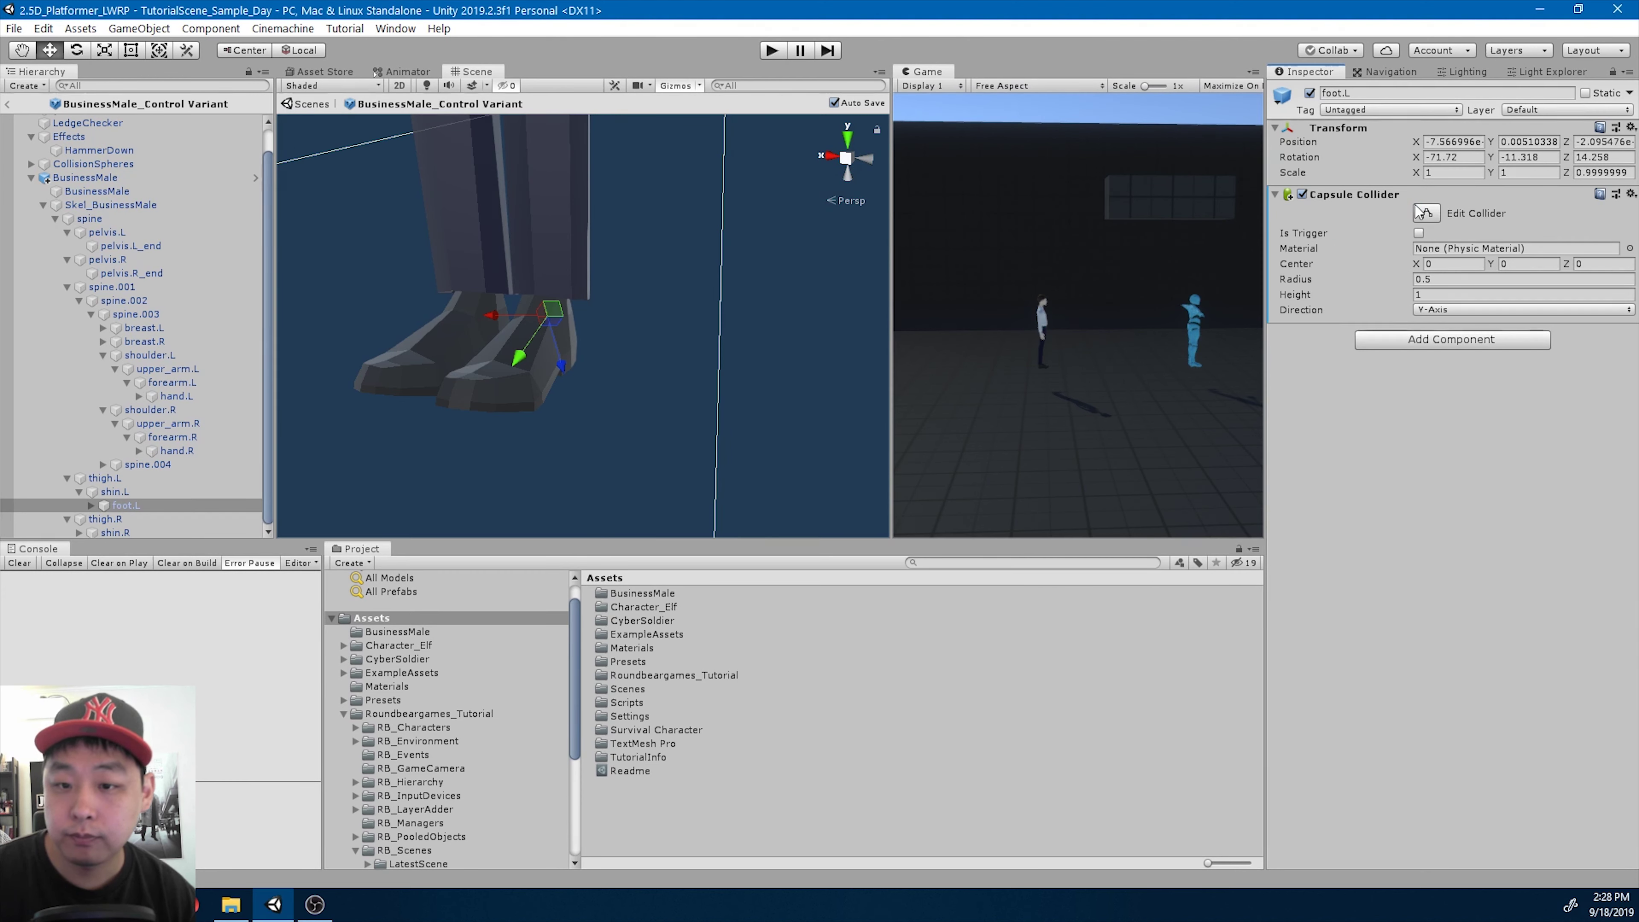
- Set foot.L's capsule collider height to 0.005 and radius to 0.001, and check its fit around the foot
{"action": "scroll", "coordinate": [712, 315], "scroll_direction": "down", "scroll_amount": 3}
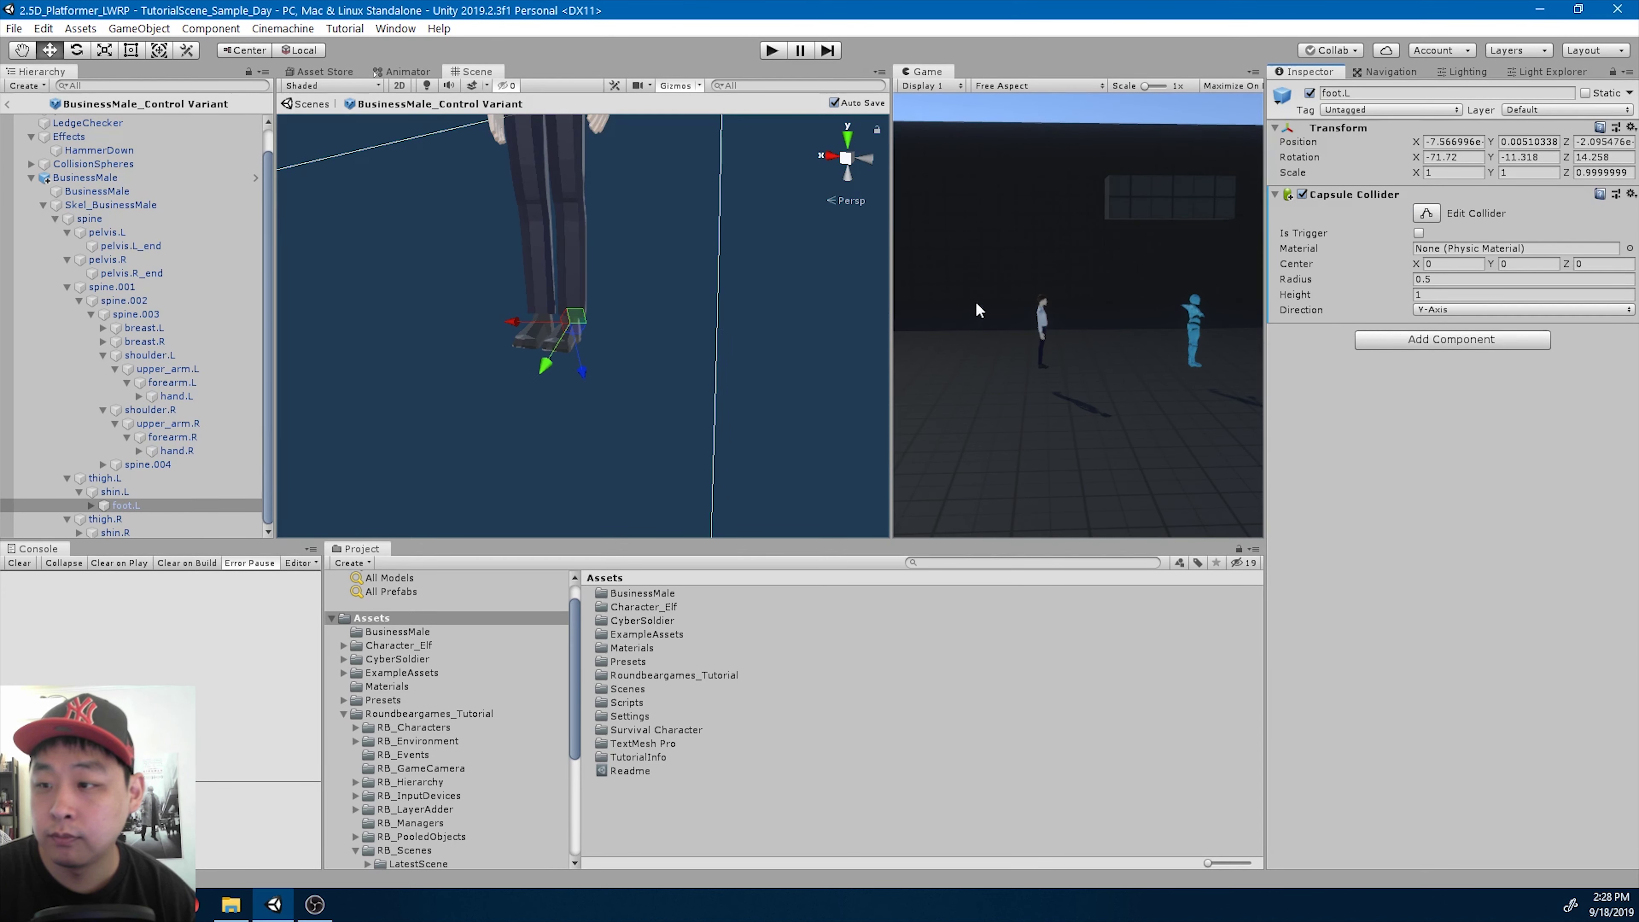
{"action": "left_click", "coordinate": [1426, 294]}
{"action": "type", "text": "0.005"}
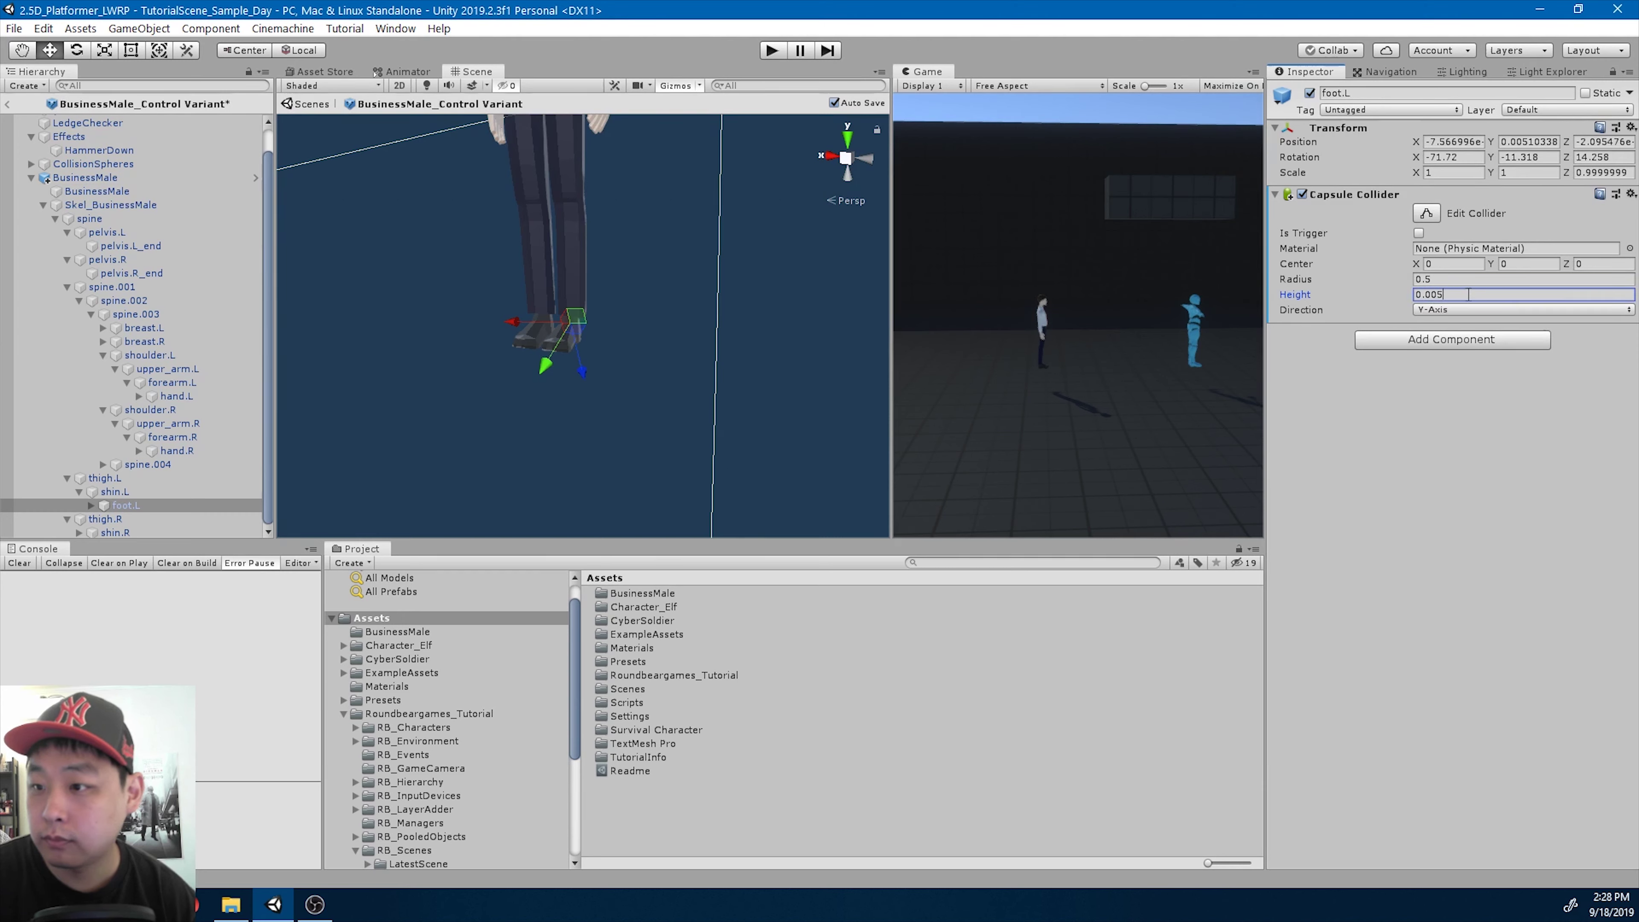
{"action": "left_click", "coordinate": [1466, 278]}
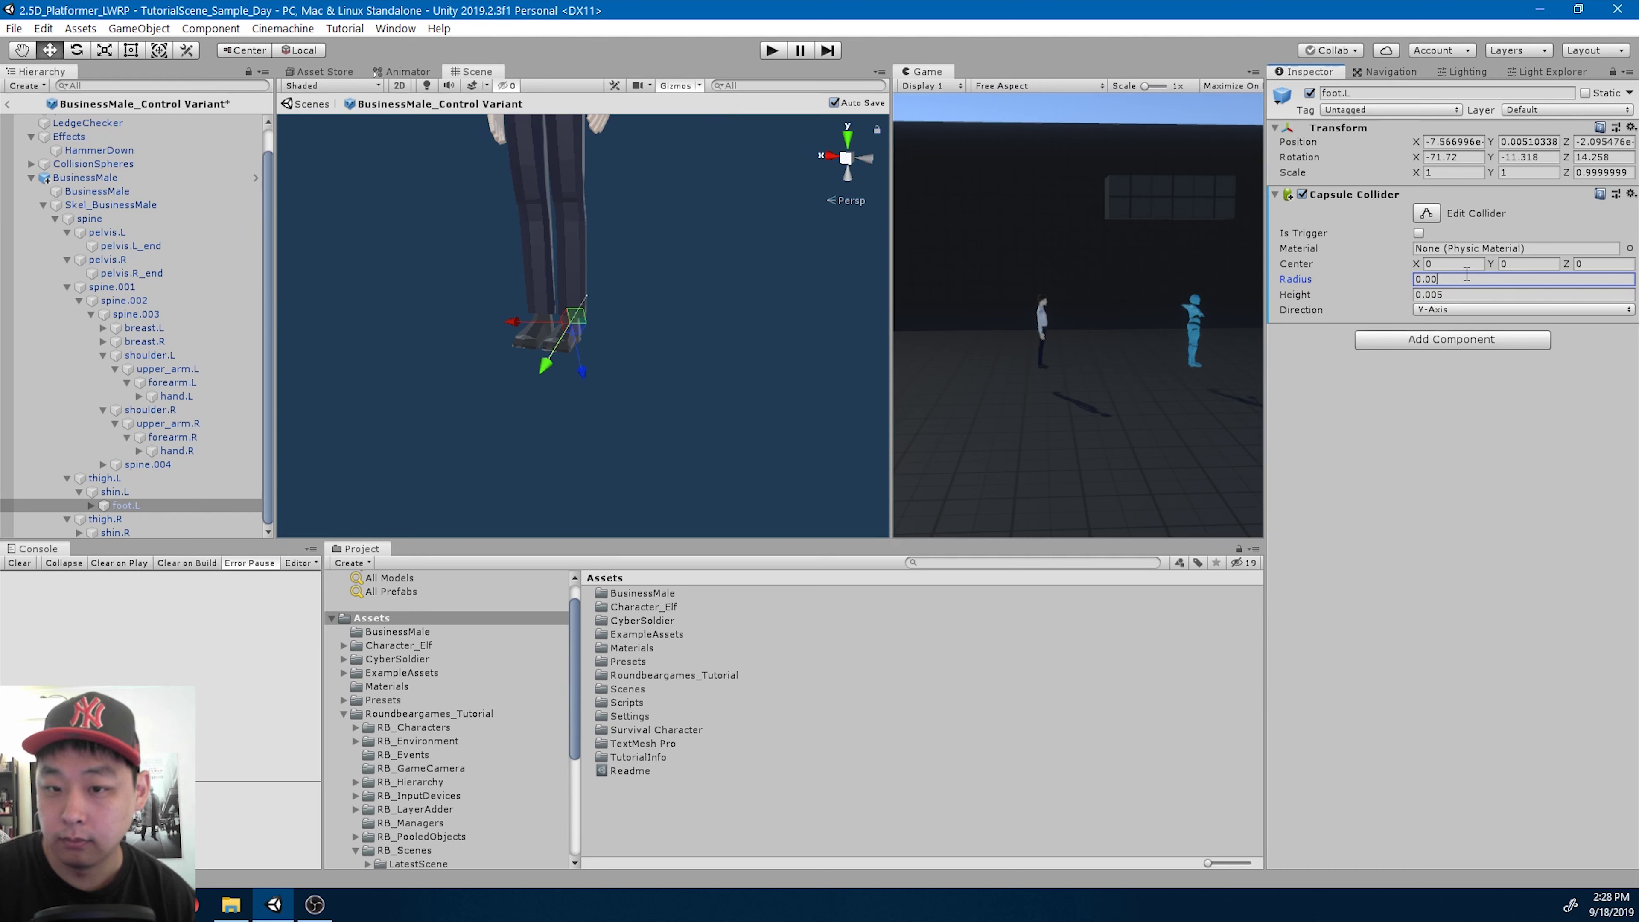
{"action": "type", "text": "1"}
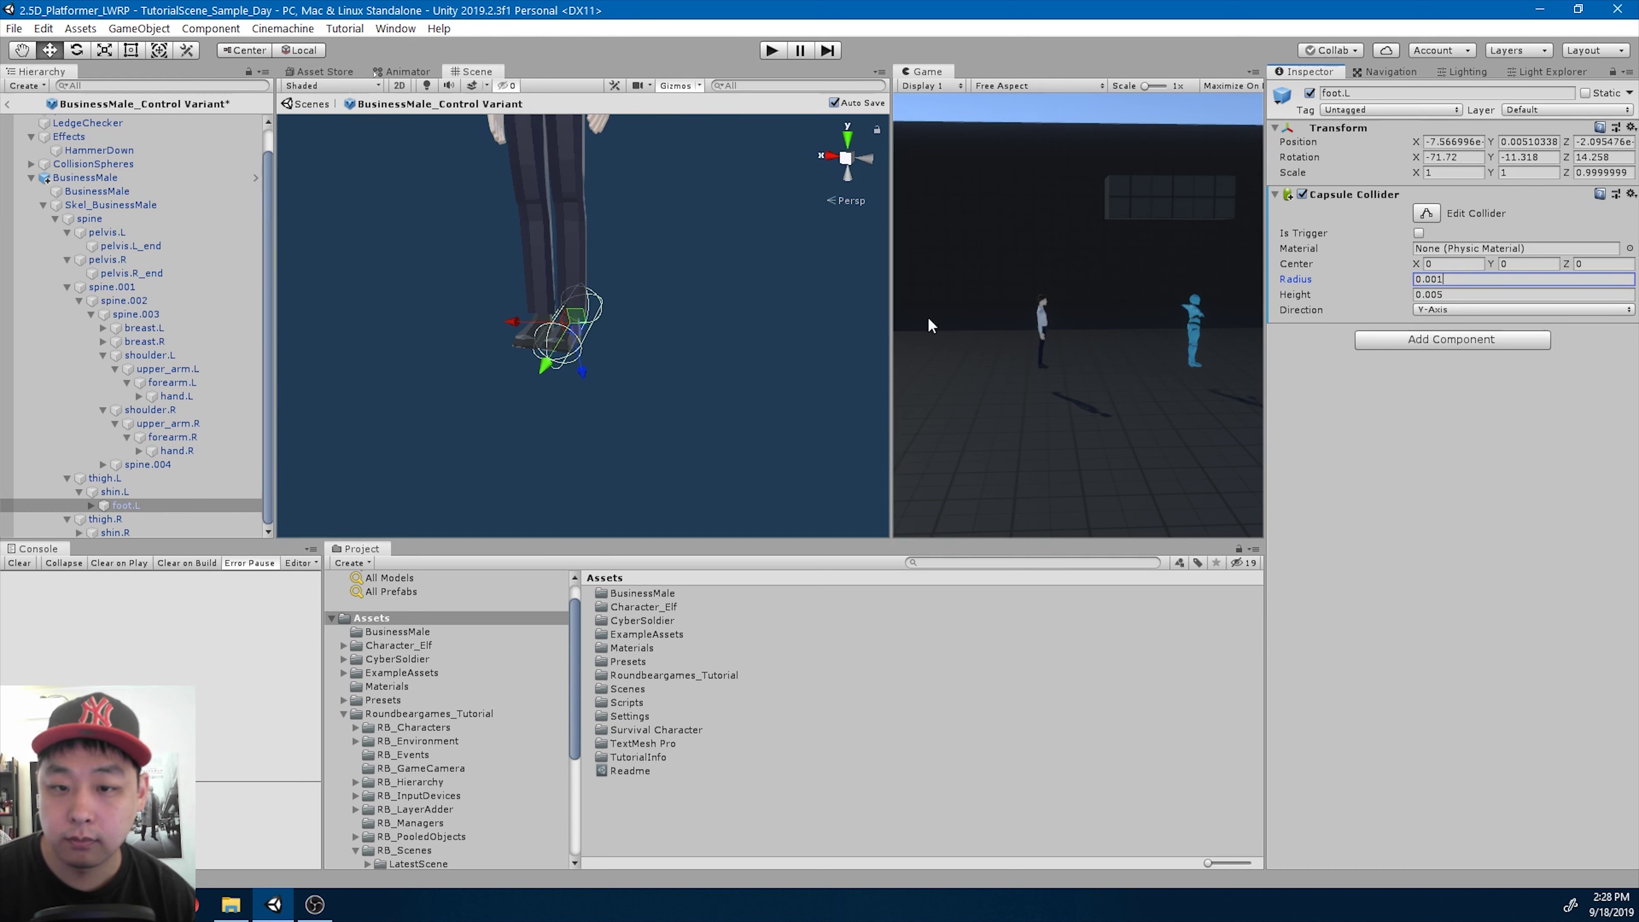
{"action": "left_click_drag", "start_coordinate": [715, 384], "coordinate": [562, 382], "text": "alt"}
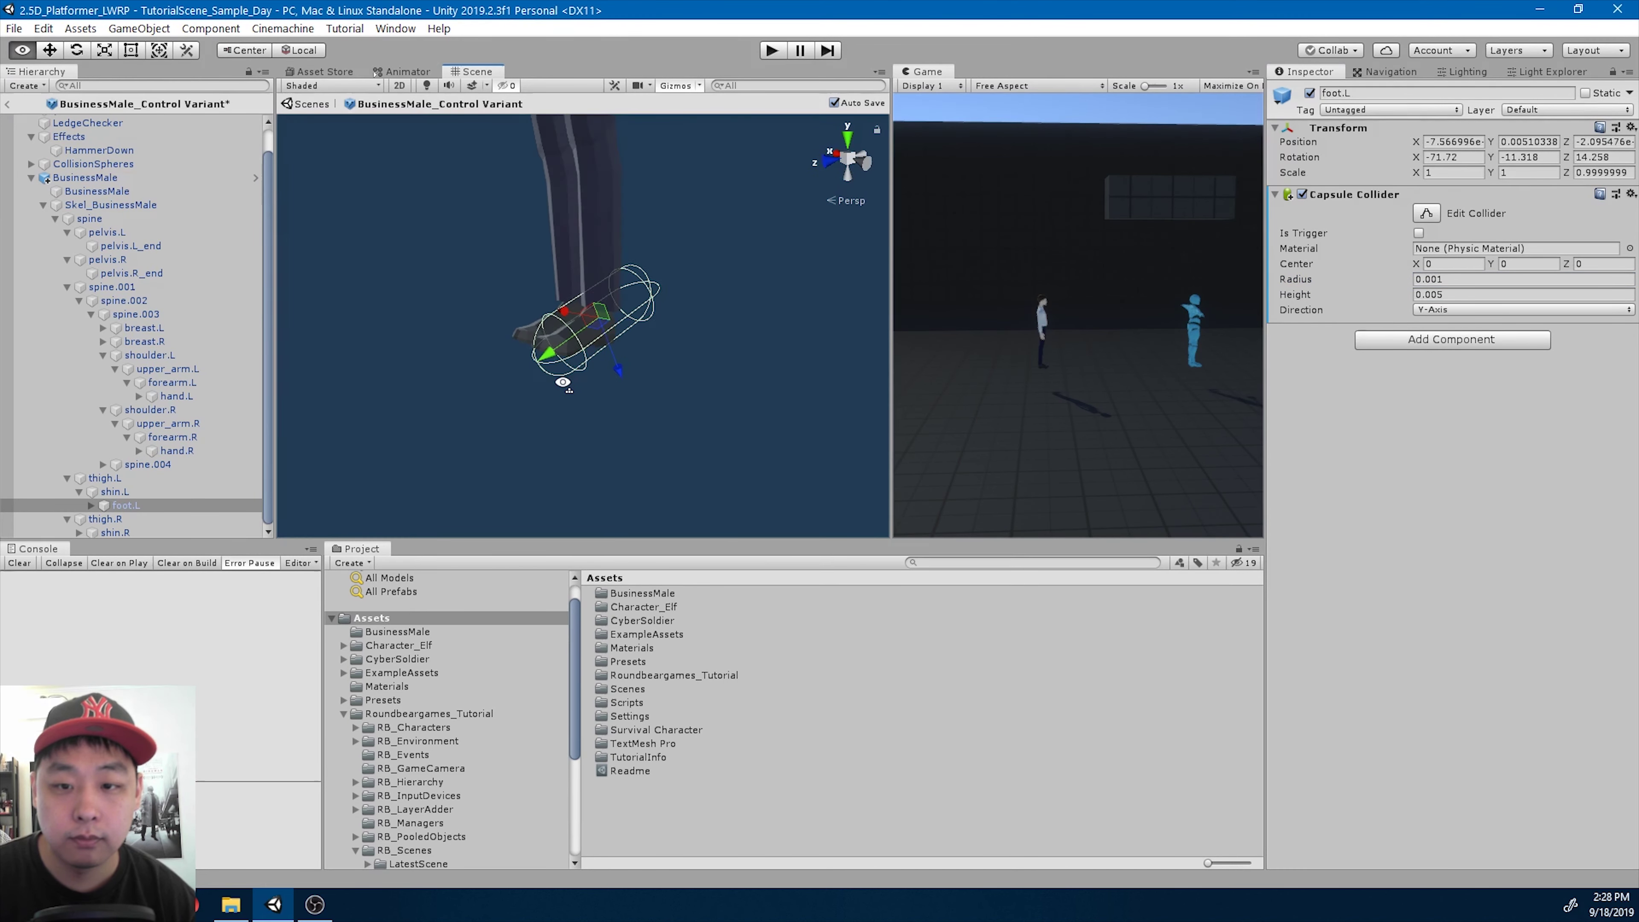
{"action": "scroll", "coordinate": [563, 382], "scroll_direction": "up", "scroll_amount": 3}
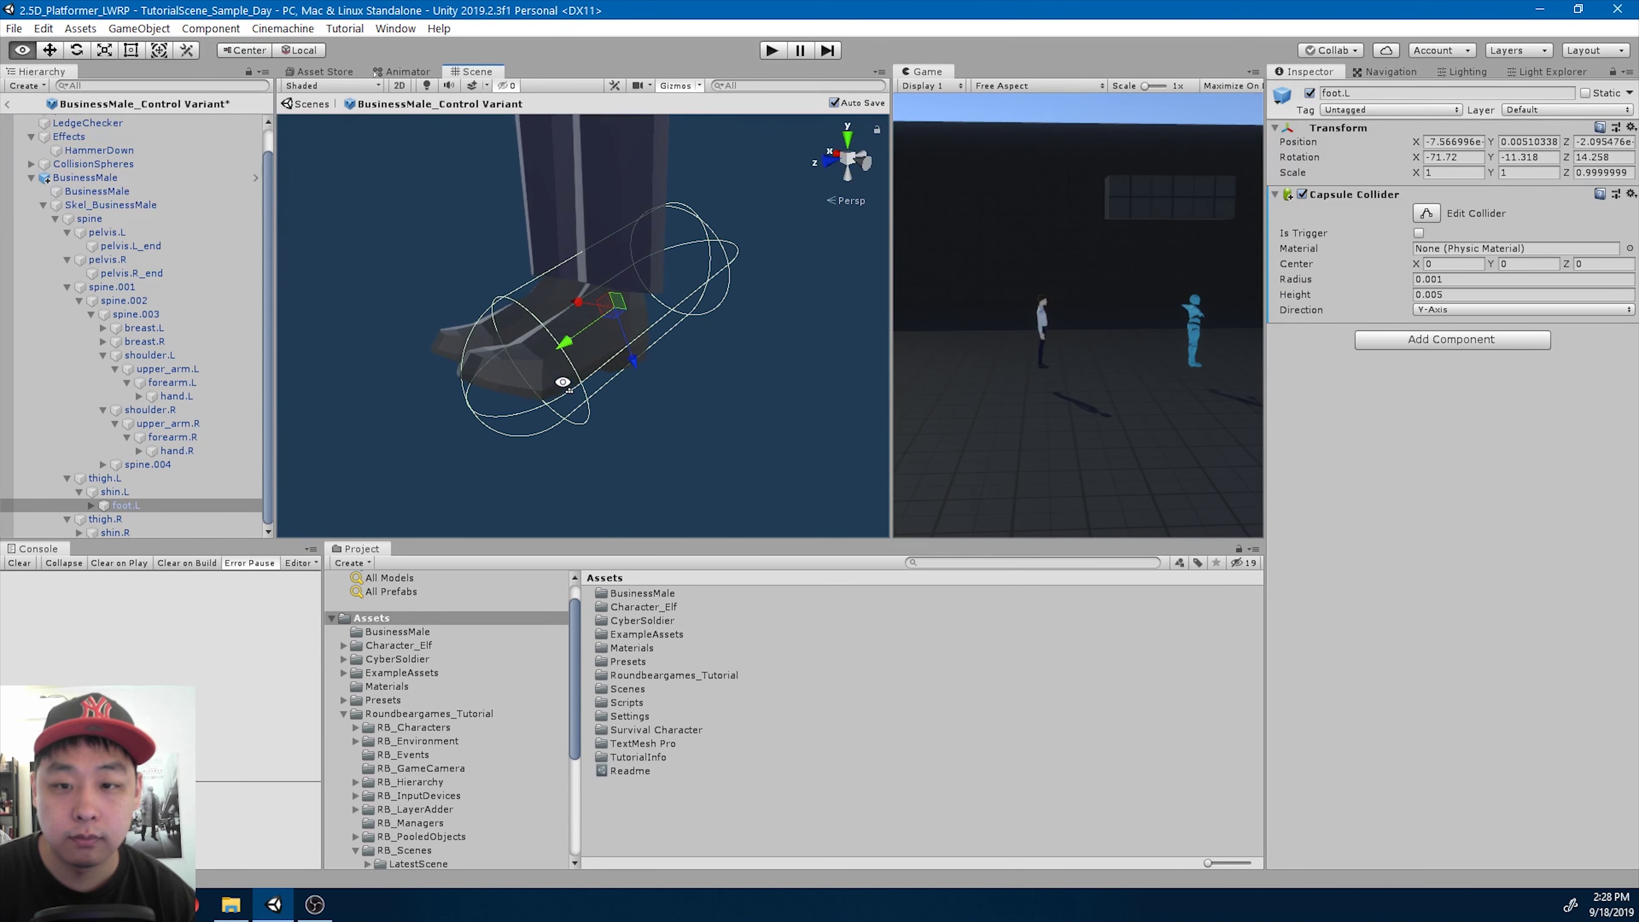
- Set foot.L's capsule collider radius to 0.0008, height to 0.0035 and center Y to 0.001
{"action": "left_click", "coordinate": [1441, 279]}
{"action": "type", "text": "08"}
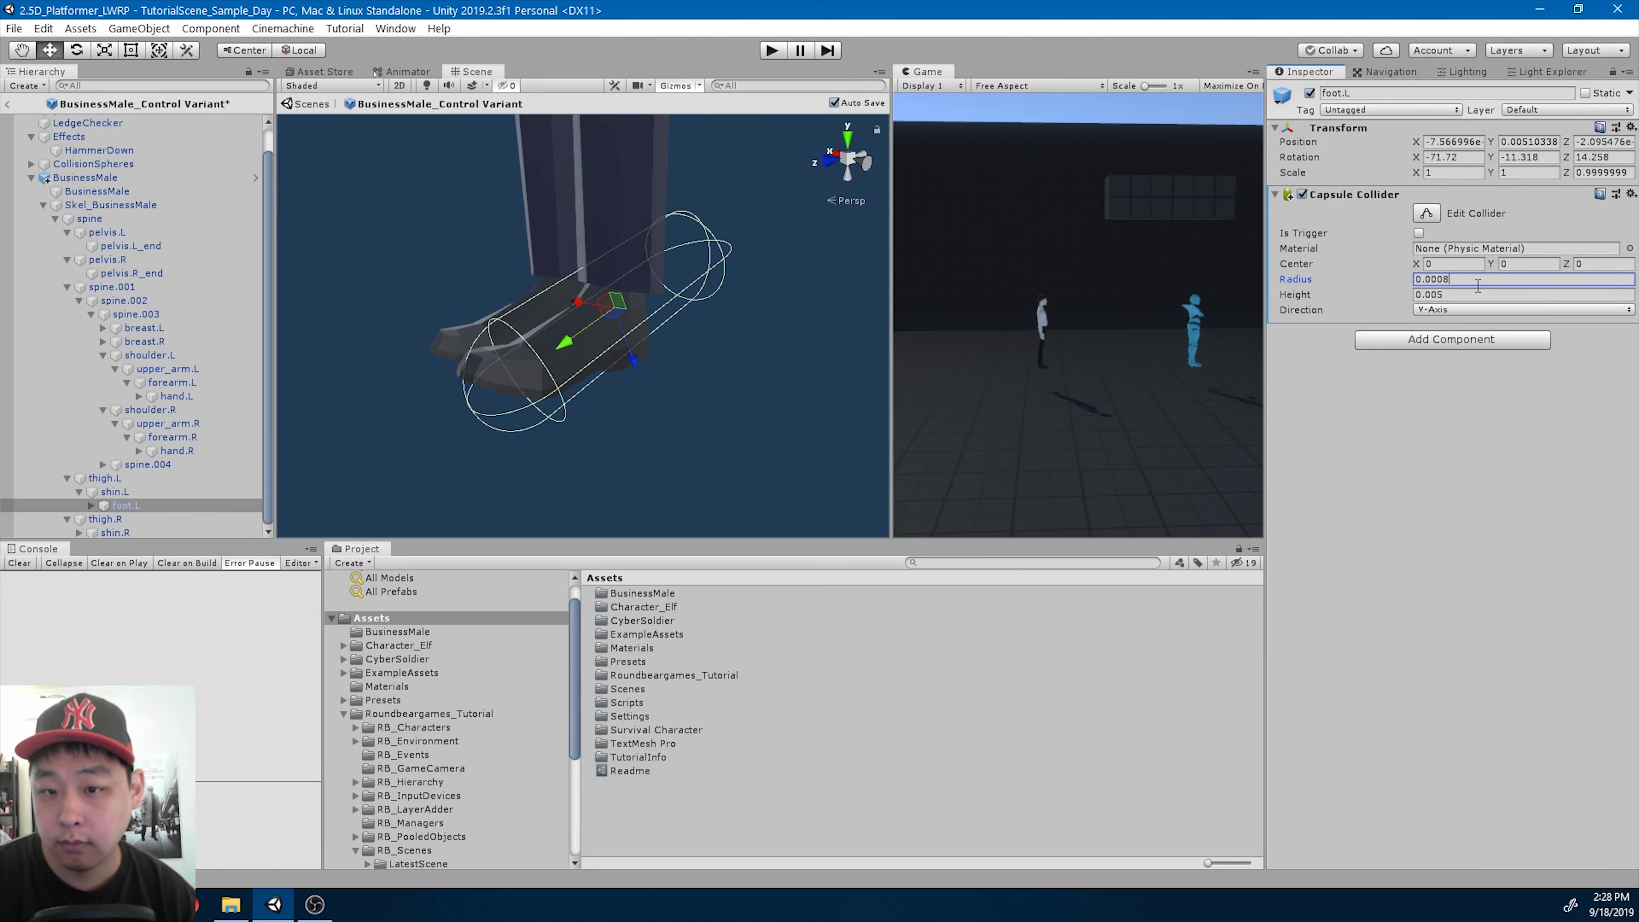
{"action": "left_click", "coordinate": [1439, 295]}
{"action": "type", "text": "0.0035"}
{"action": "left_click", "coordinate": [1523, 265]}
{"action": "type", "text": "0.001"}
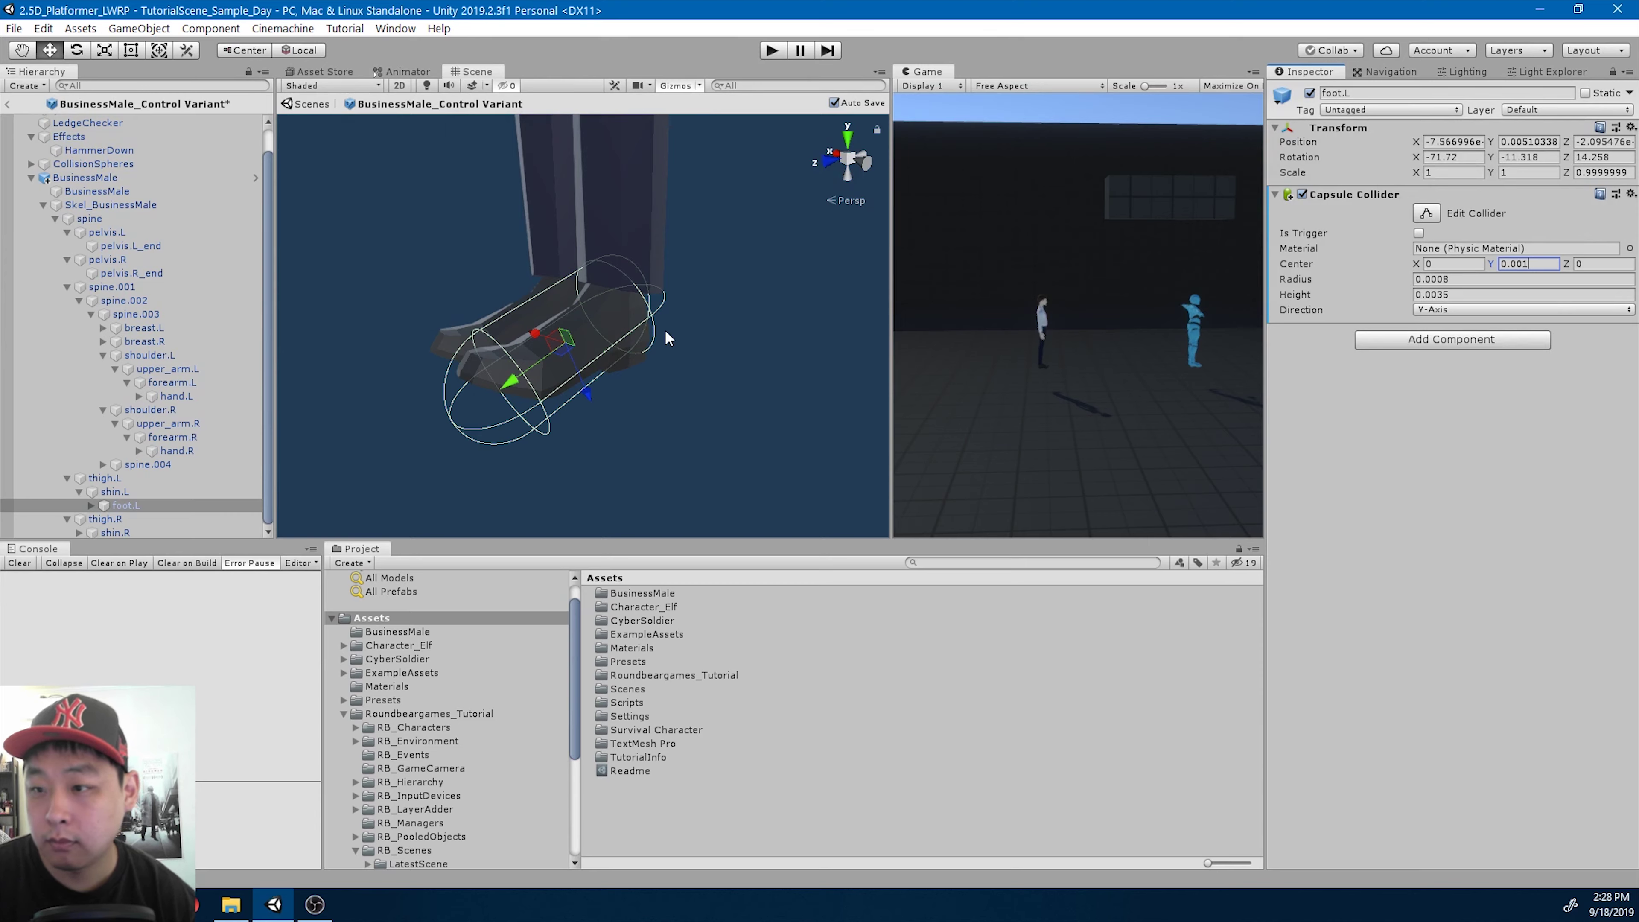
{"action": "left_click_drag", "start_coordinate": [667, 335], "coordinate": [532, 389], "text": "alt"}
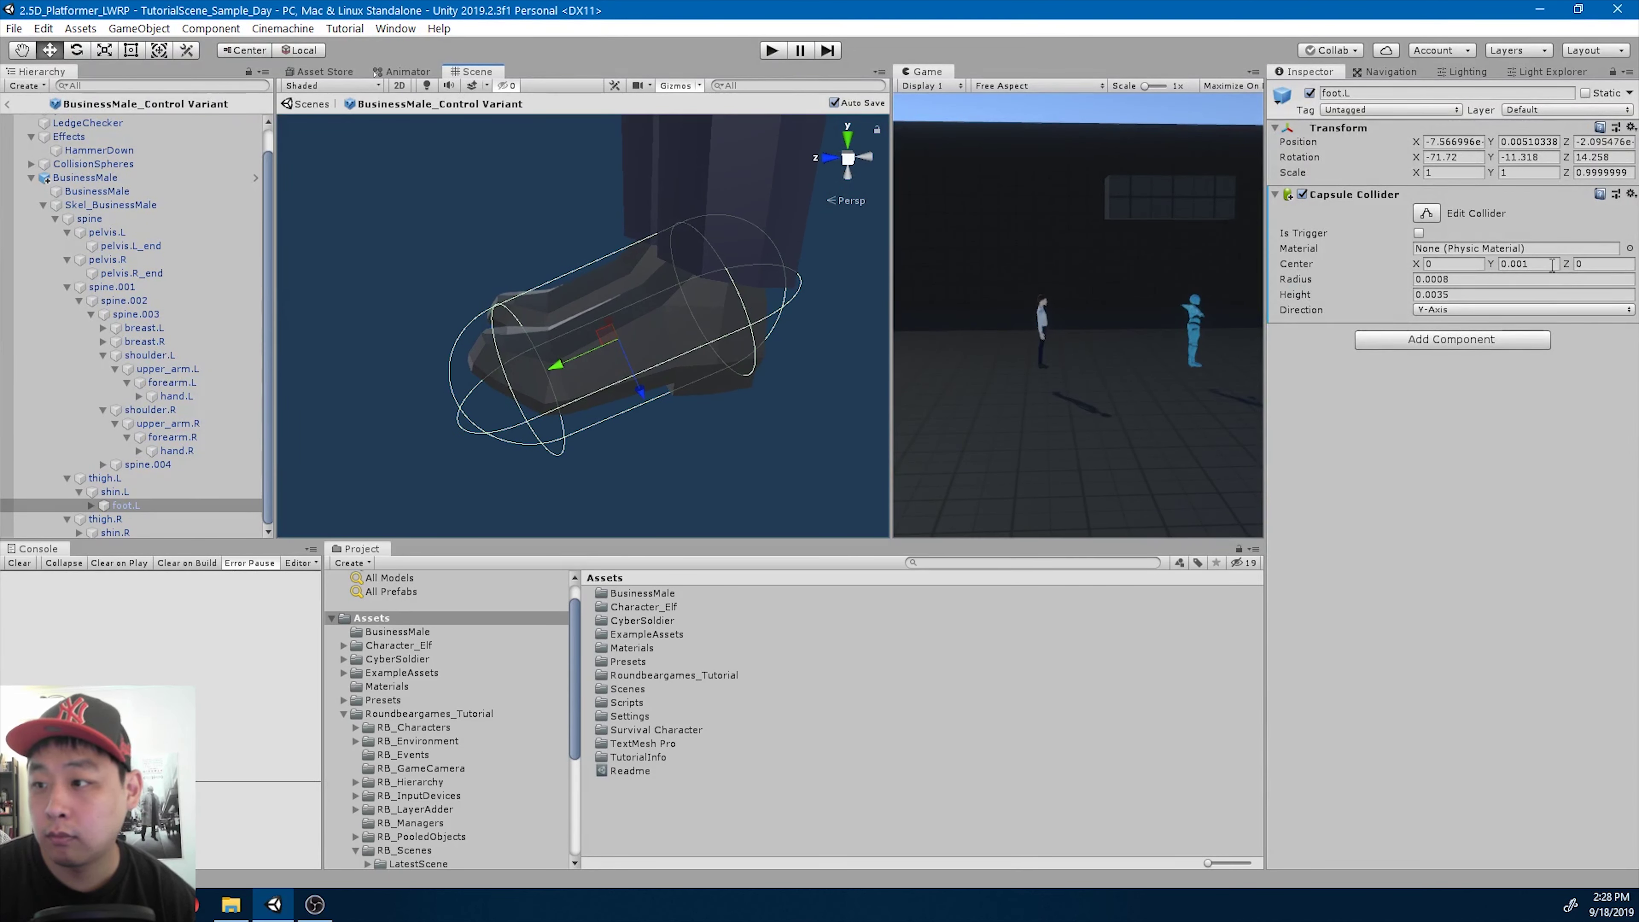
- Try a center Y of 0.0008 on foot.L's capsule collider, settle on 0.0009, and check the fit from the front
{"action": "left_click", "coordinate": [1524, 265]}
{"action": "type", "text": "0.0008"}
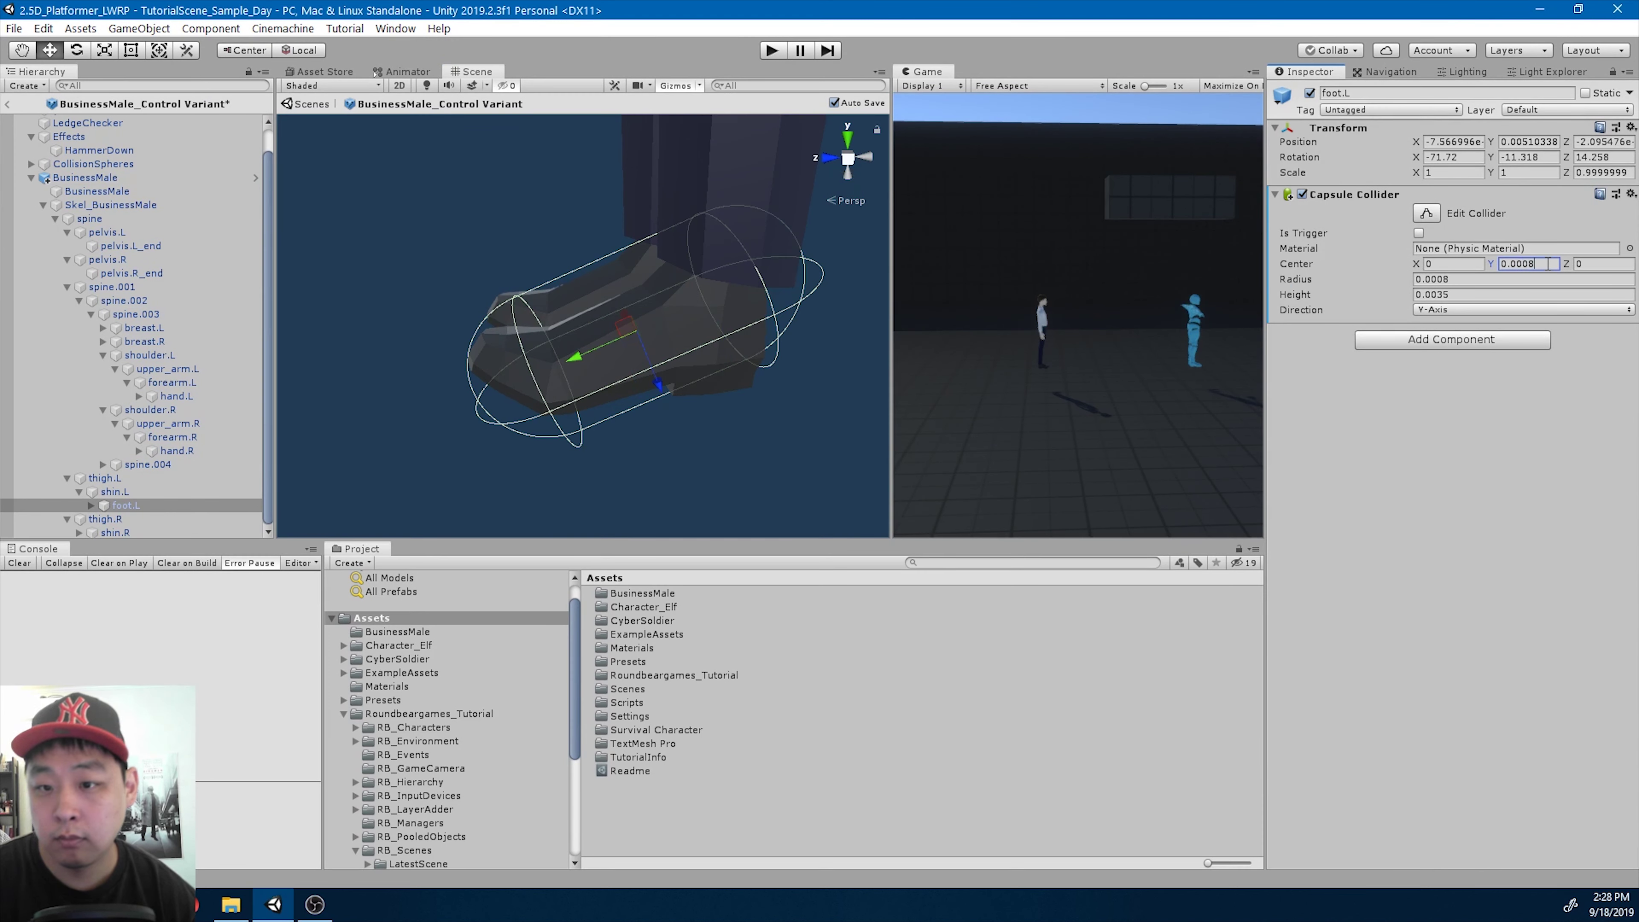
{"action": "key", "text": "BackSpace"}
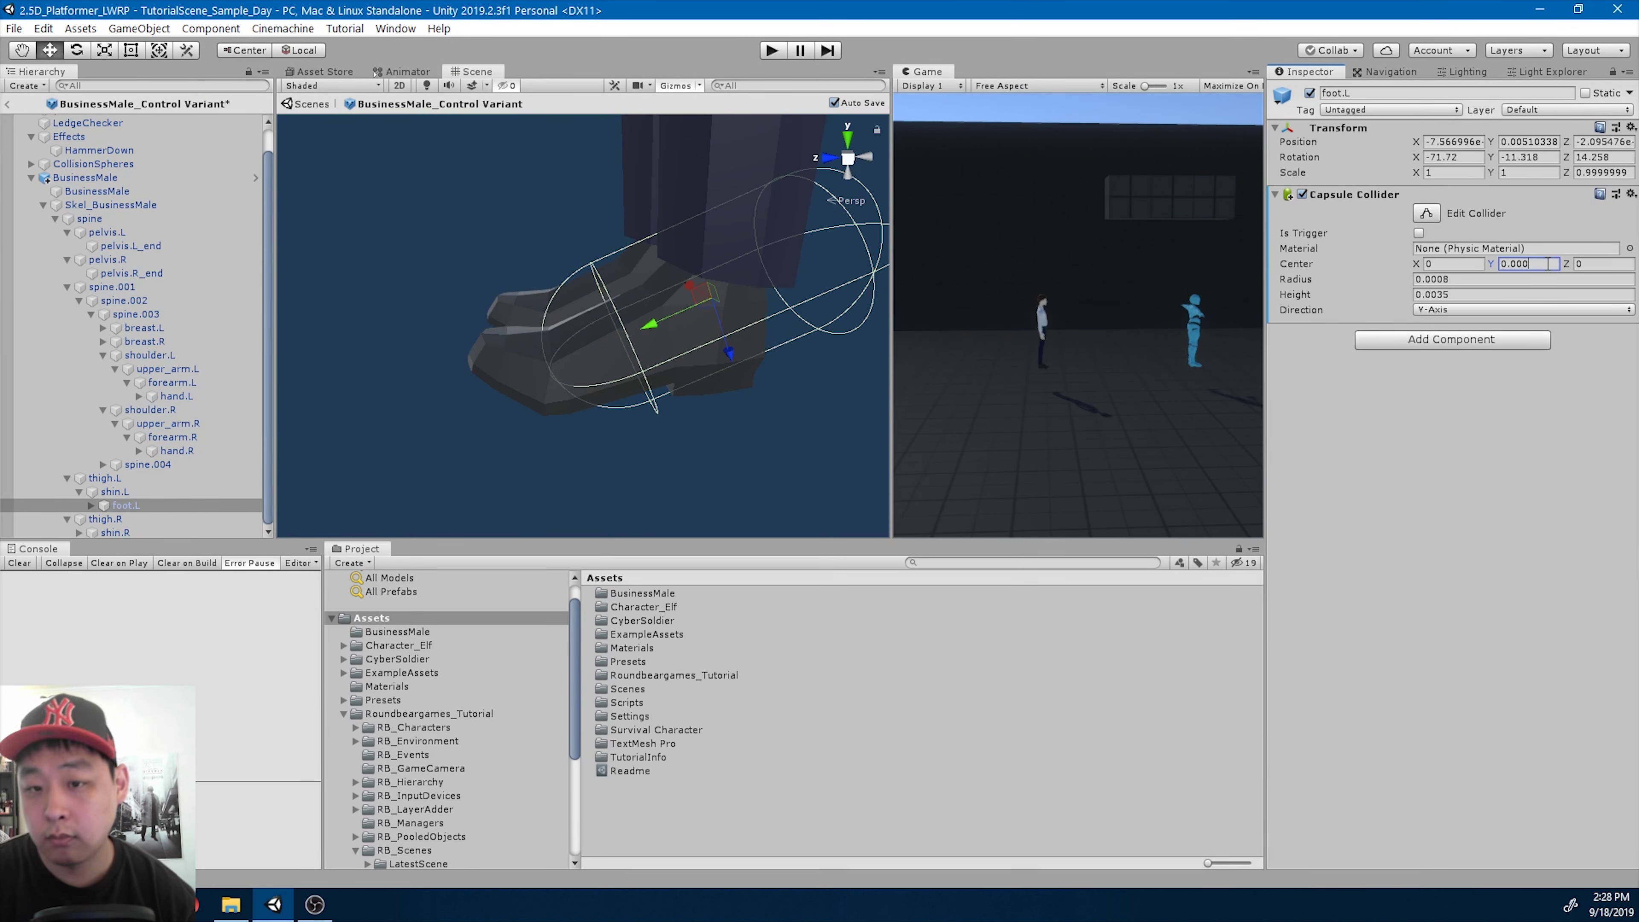
{"action": "type", "text": "9"}
{"action": "left_click_drag", "start_coordinate": [986, 377], "coordinate": [1102, 343], "text": "alt"}
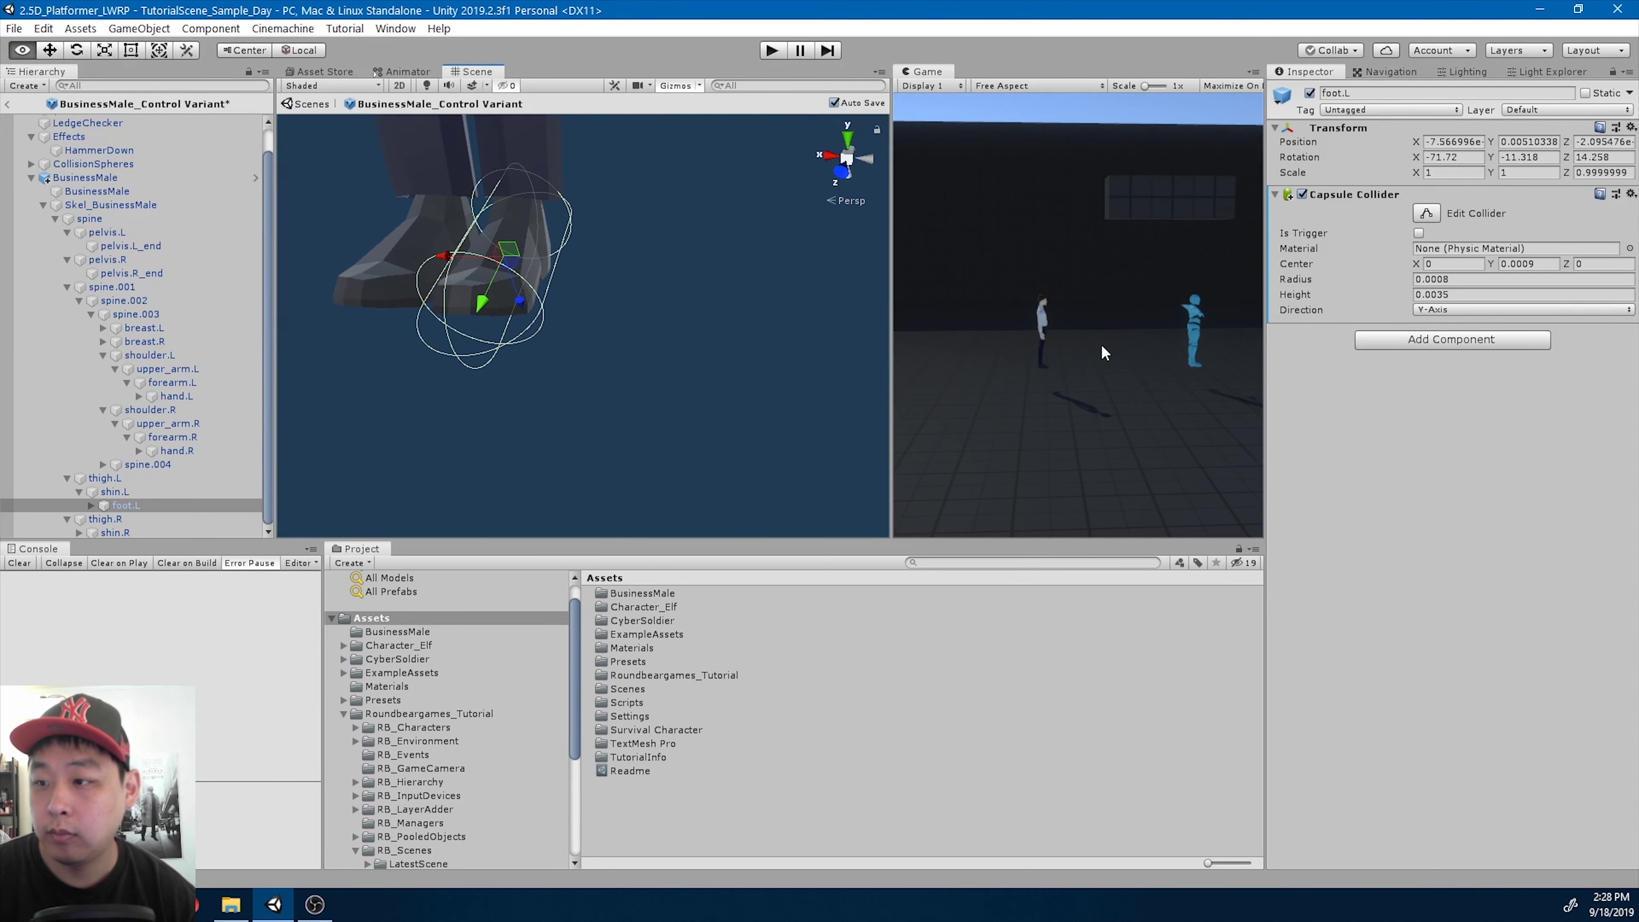
- Reduce foot.L's capsule collider radius to 0.0007 and finally 0.0006, checking it against the shoe
{"action": "left_click", "coordinate": [1442, 280]}
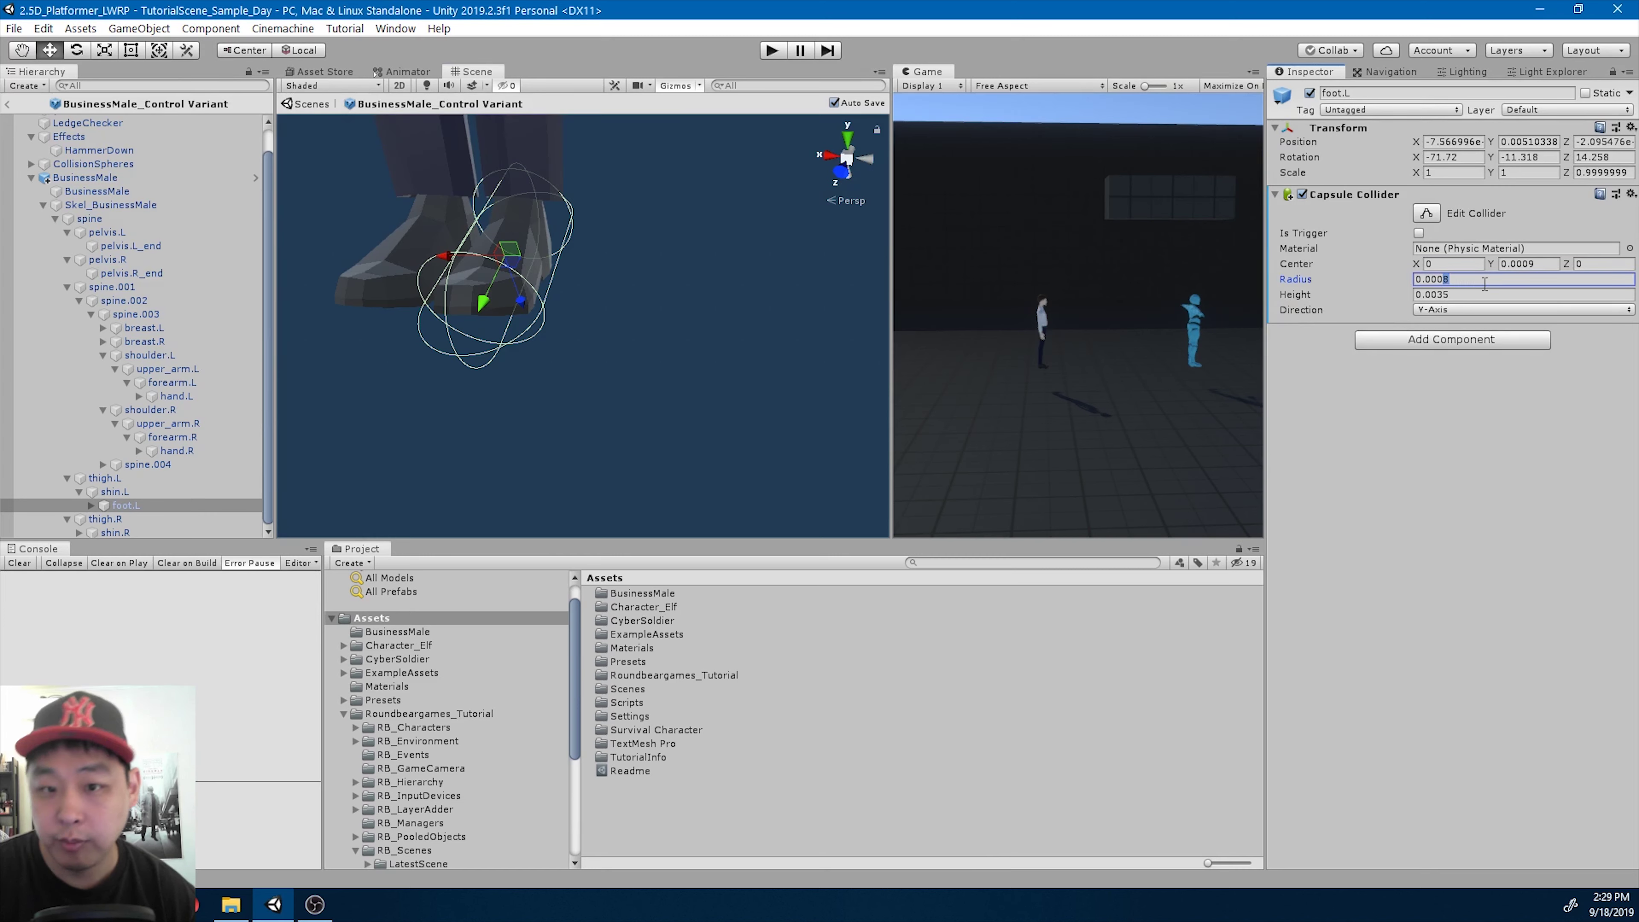
{"action": "type", "text": "7"}
{"action": "left_click_drag", "start_coordinate": [567, 249], "coordinate": [608, 250], "text": "alt"}
{"action": "left_click_drag", "start_coordinate": [1446, 279], "coordinate": [1477, 279]}
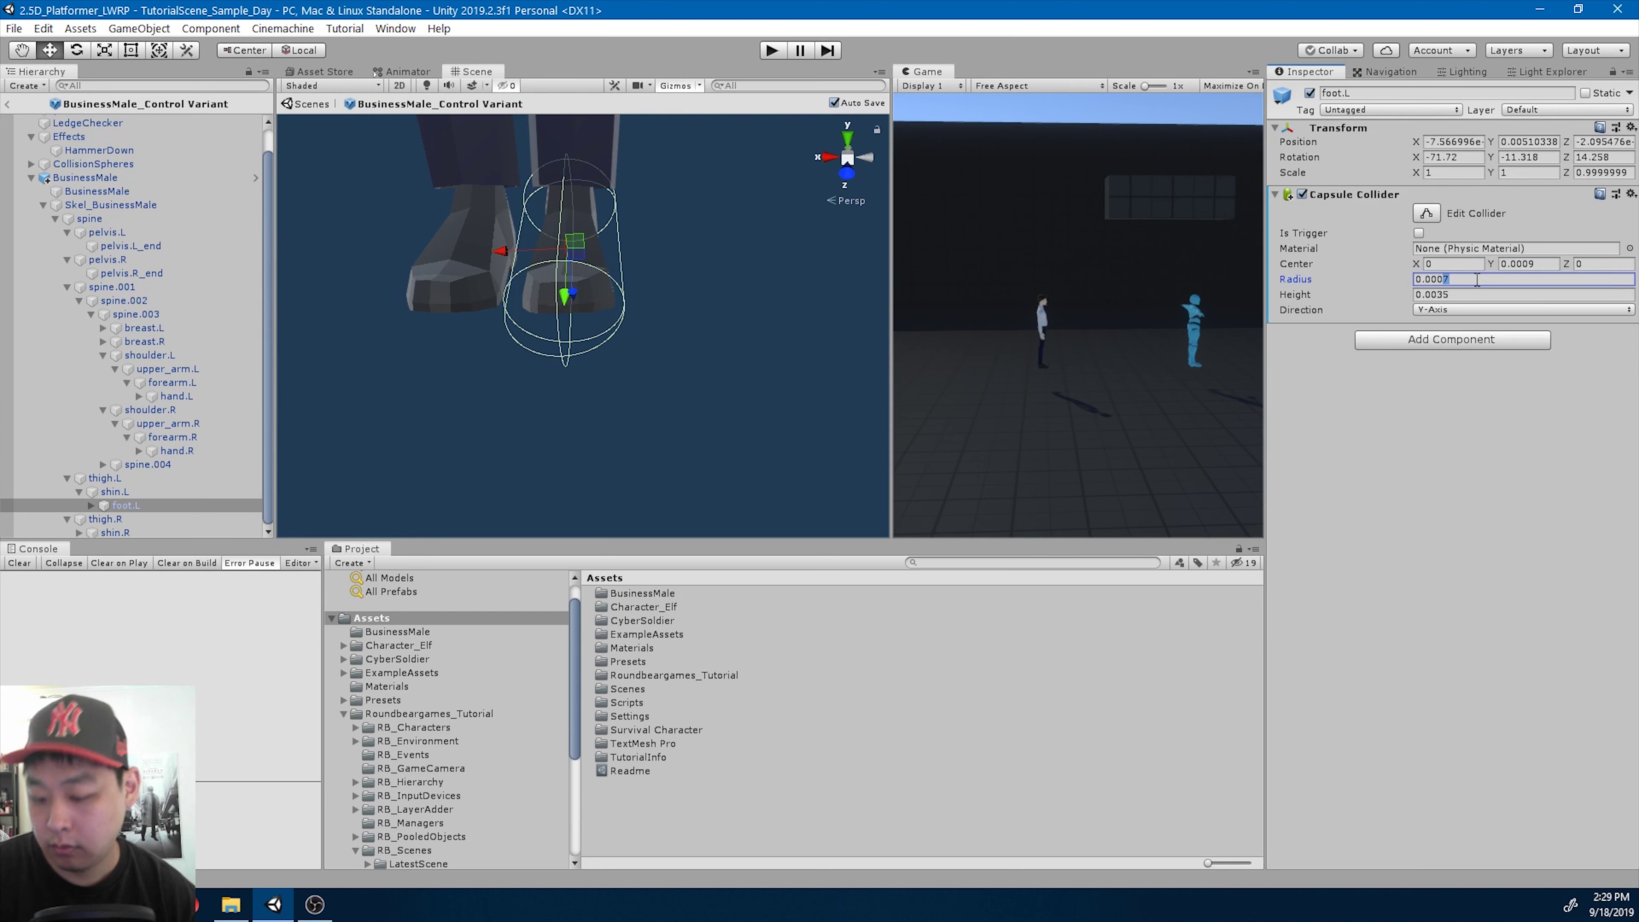
{"action": "type", "text": "6"}
{"action": "mouse_move", "coordinate": [556, 357]}
{"action": "left_mouse_down", "text": "alt"}
{"action": "mouse_move", "coordinate": [553, 331]}
{"action": "mouse_move", "coordinate": [568, 333]}
{"action": "left_mouse_up", "text": "alt"}
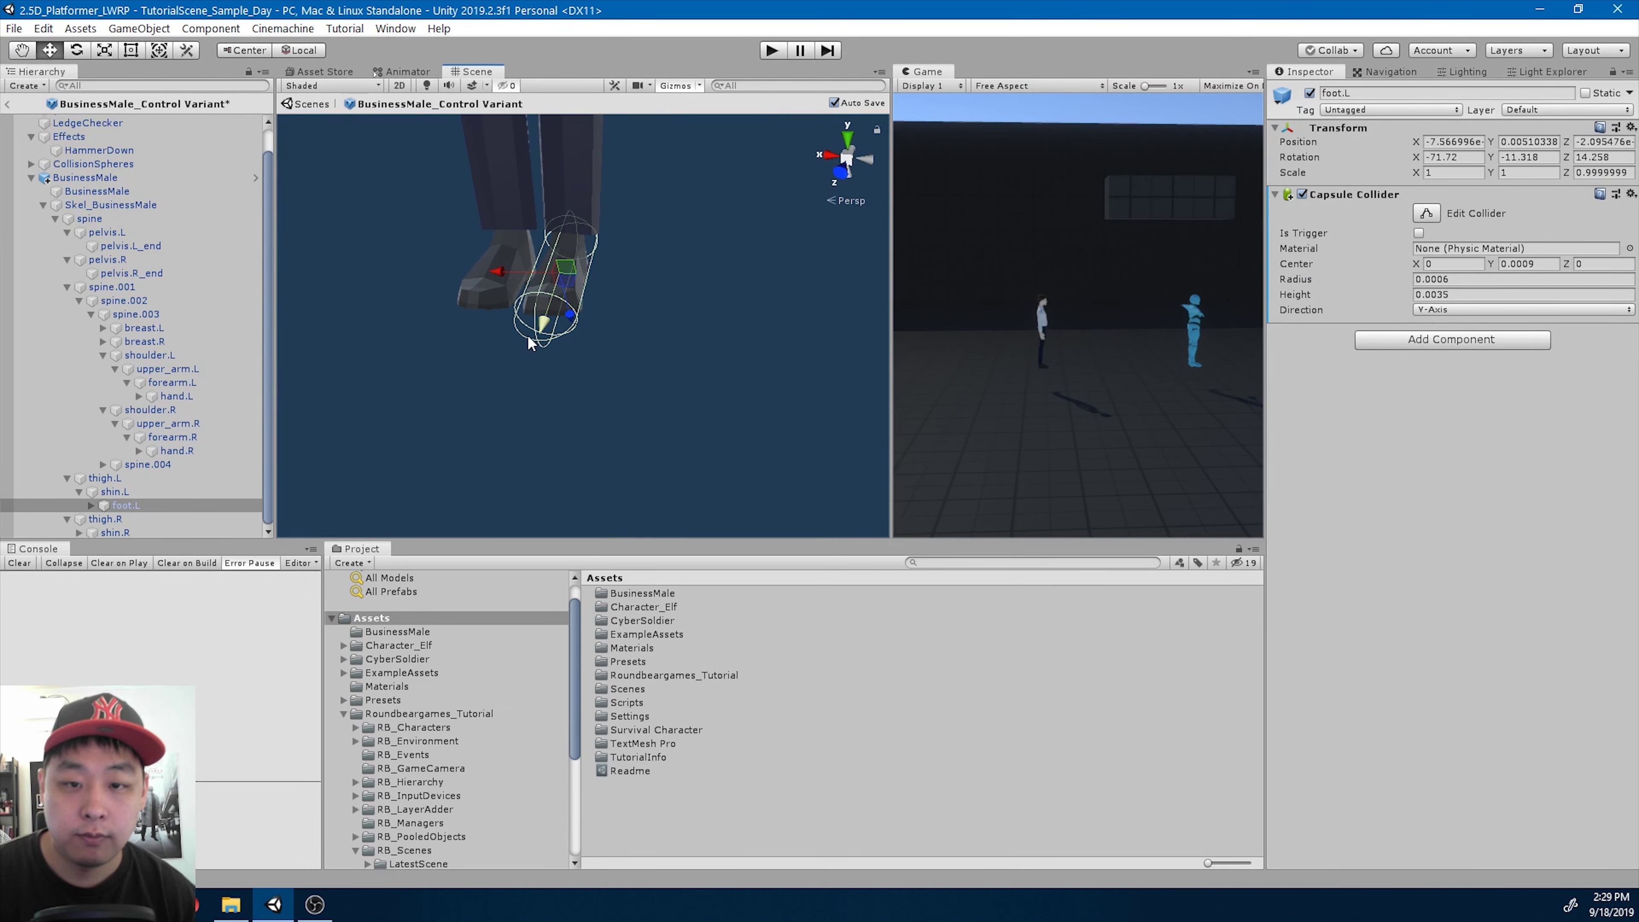
- Copy foot.L's Capsule Collider and paste it as a new component on foot.R under shin.R
{"action": "right_click", "coordinate": [1346, 199]}
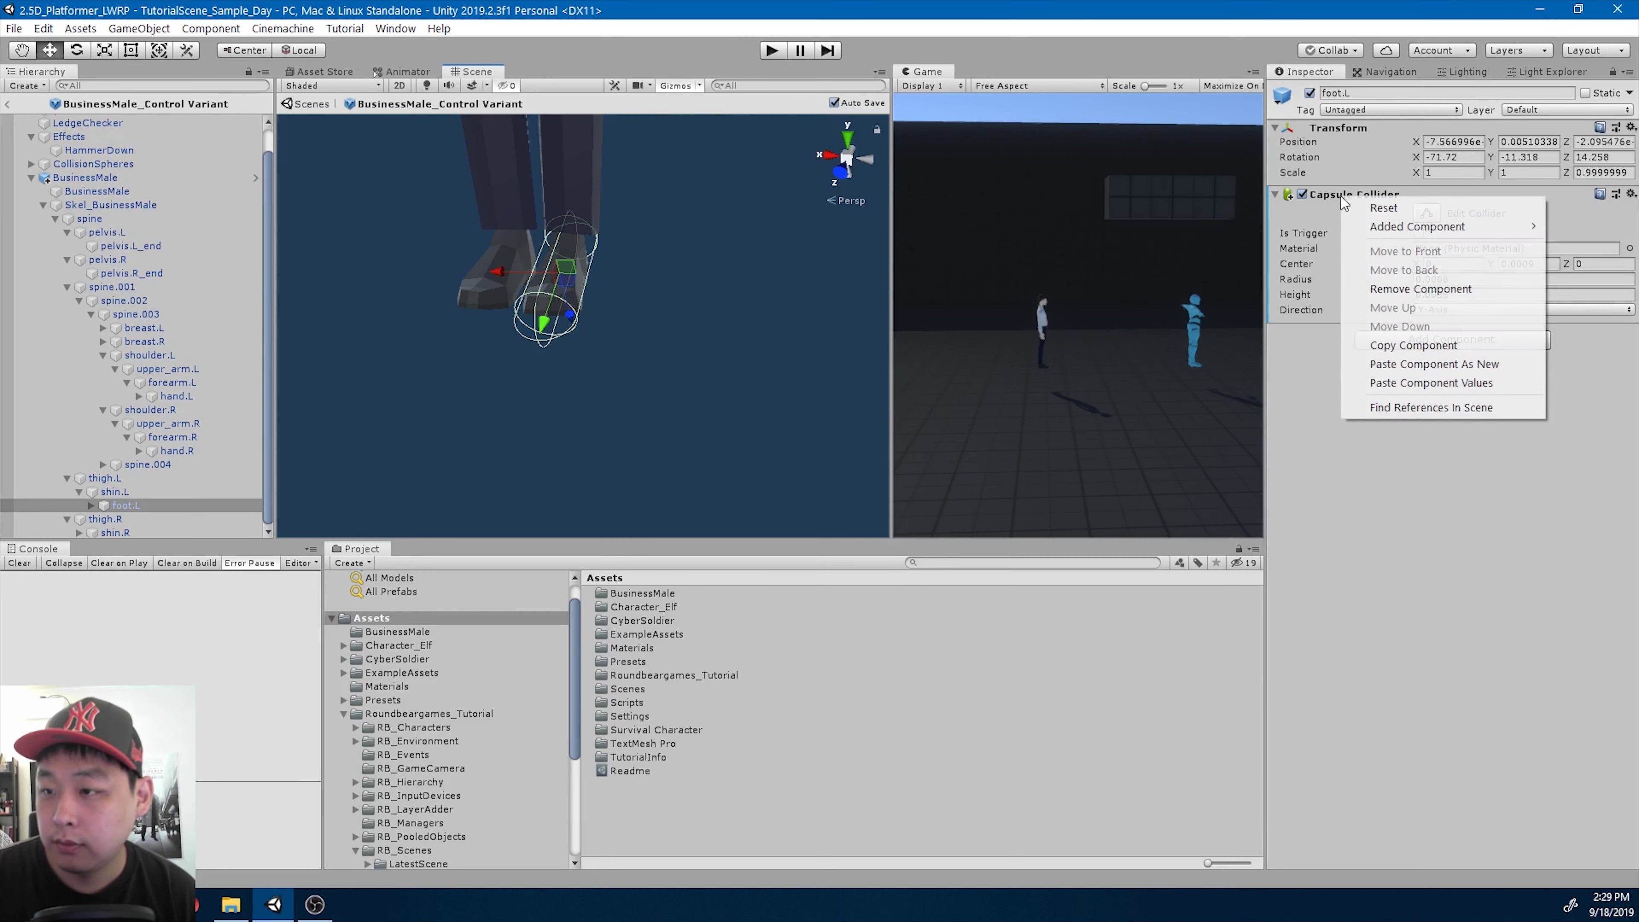
{"action": "left_click", "coordinate": [1437, 342]}
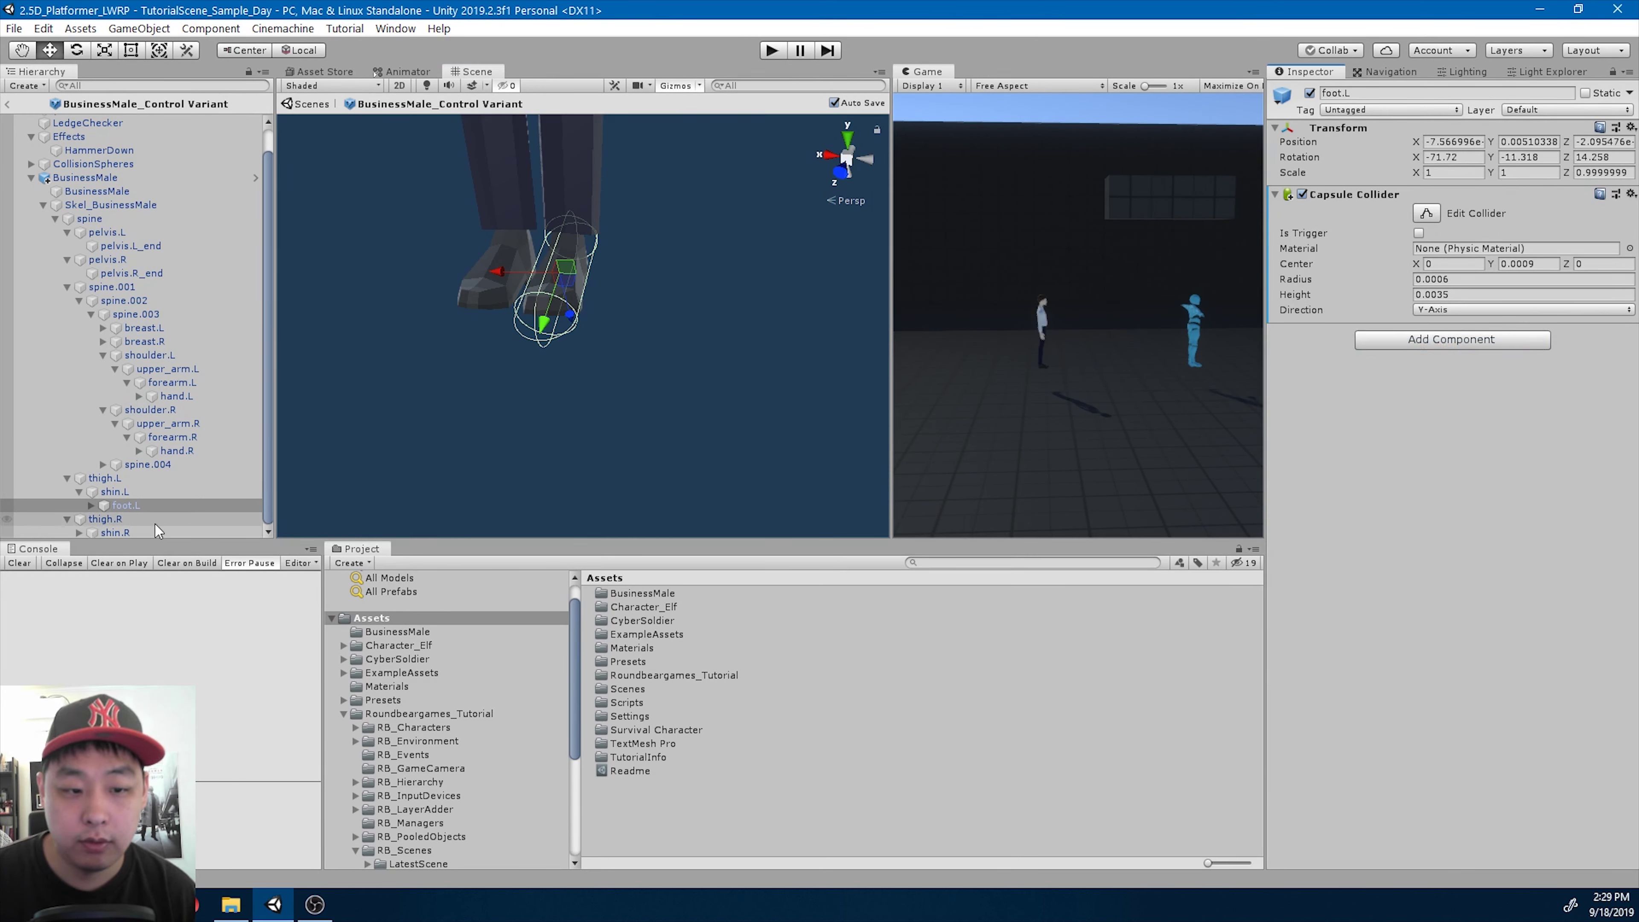
{"action": "left_click", "coordinate": [79, 532]}
{"action": "left_click", "coordinate": [155, 531]}
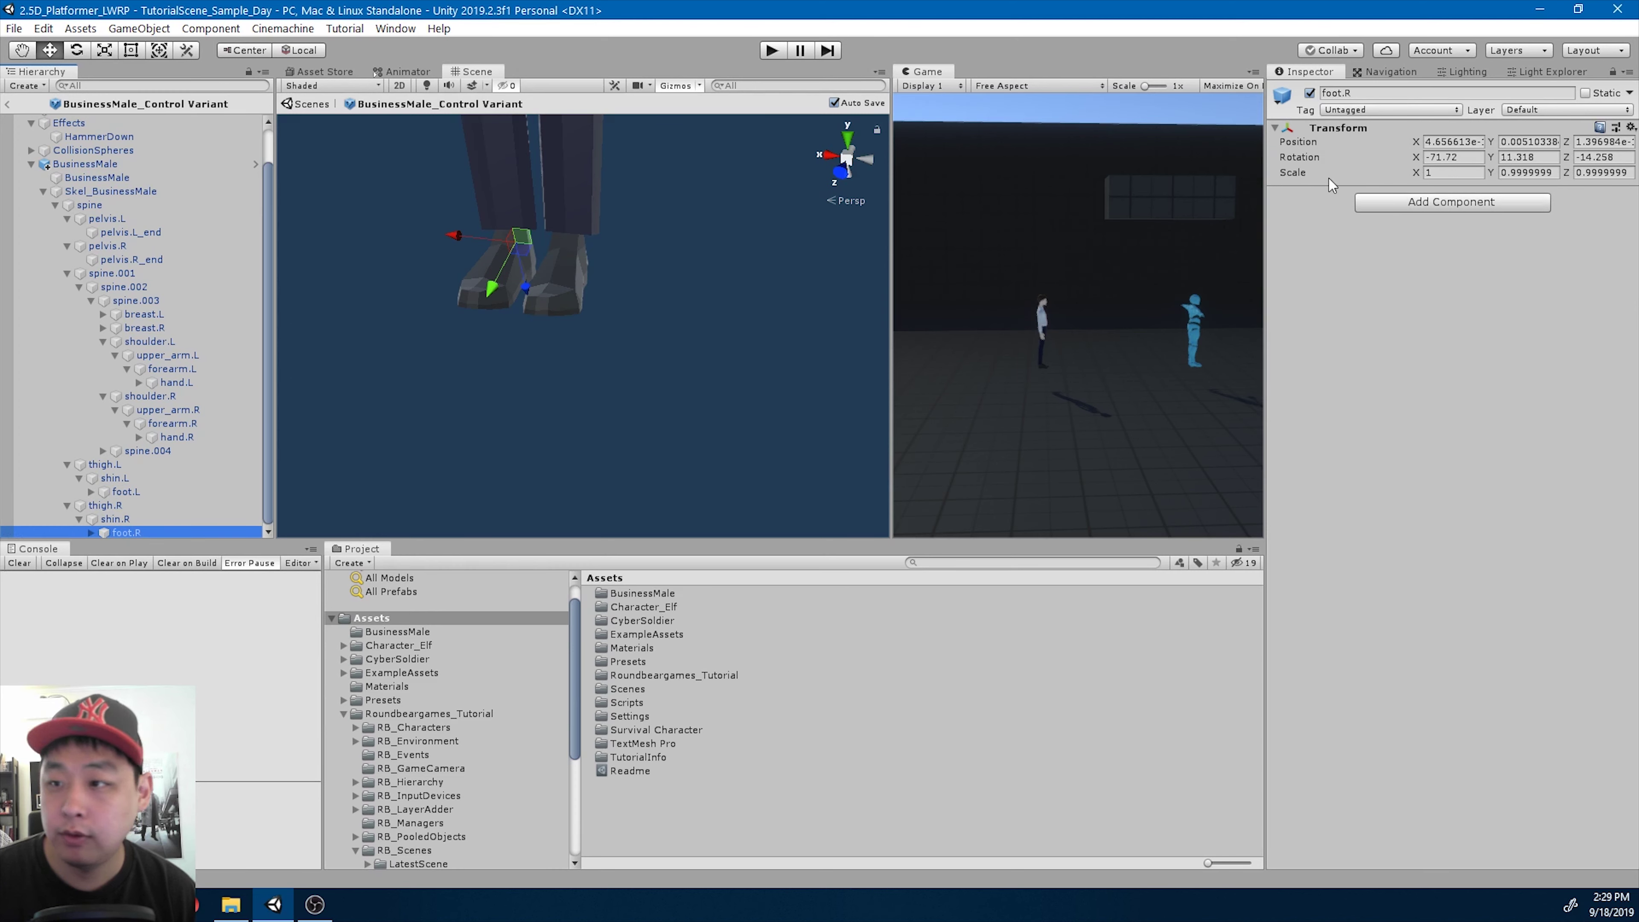
{"action": "right_click", "coordinate": [1337, 139]}
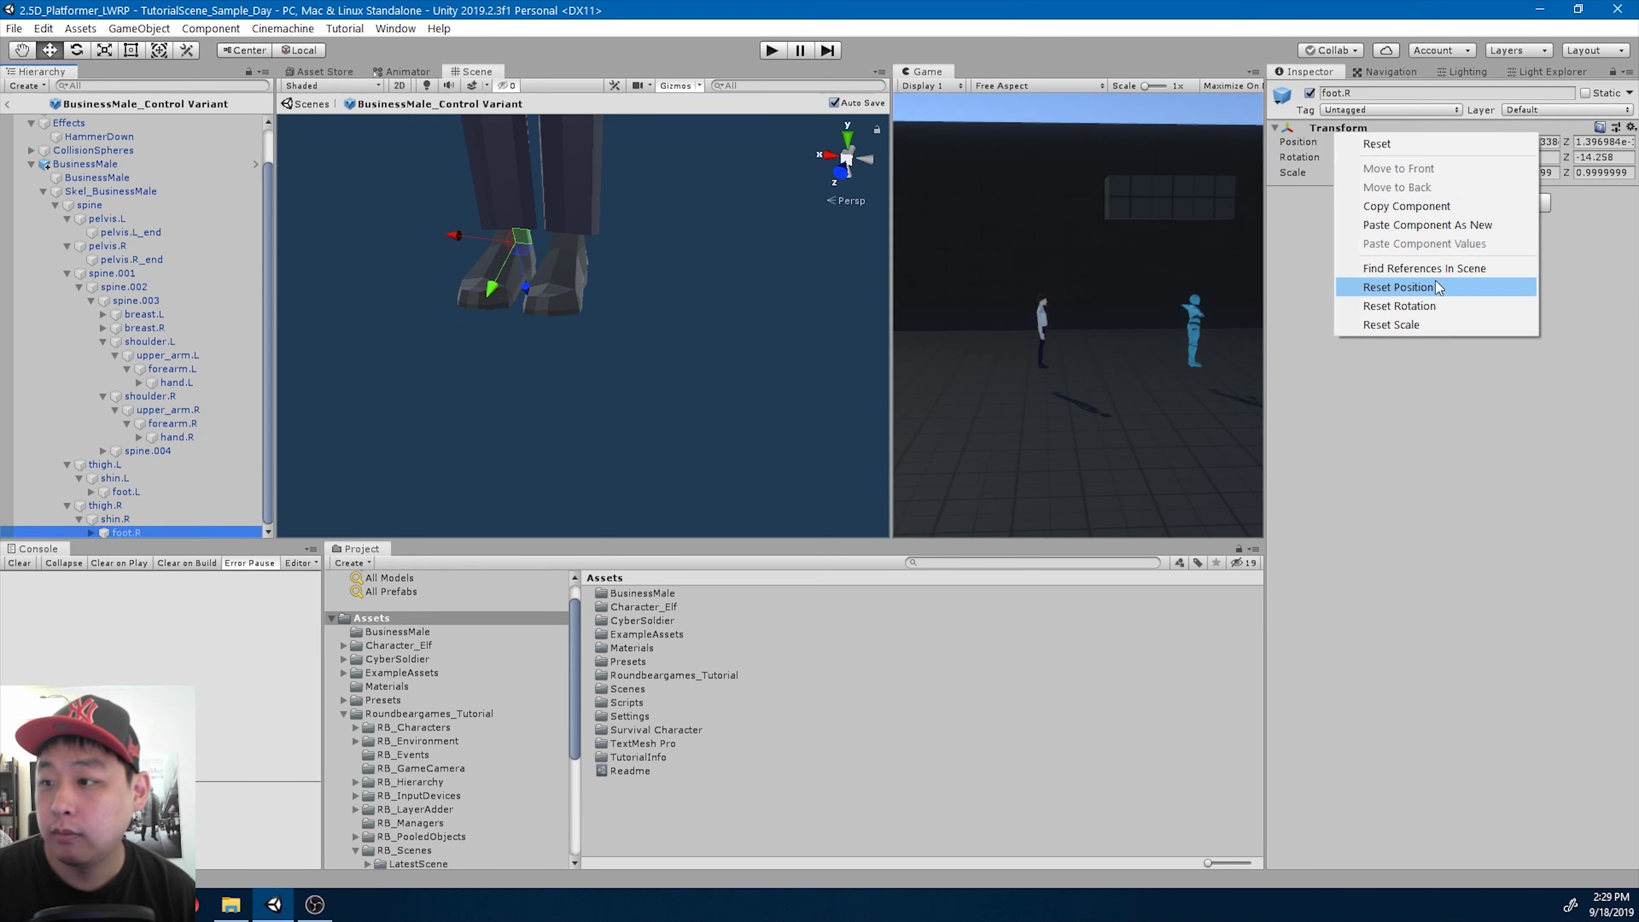
{"action": "left_click", "coordinate": [1441, 229]}
- Add a Rigidbody component to foot.R
{"action": "left_click", "coordinate": [1426, 346]}
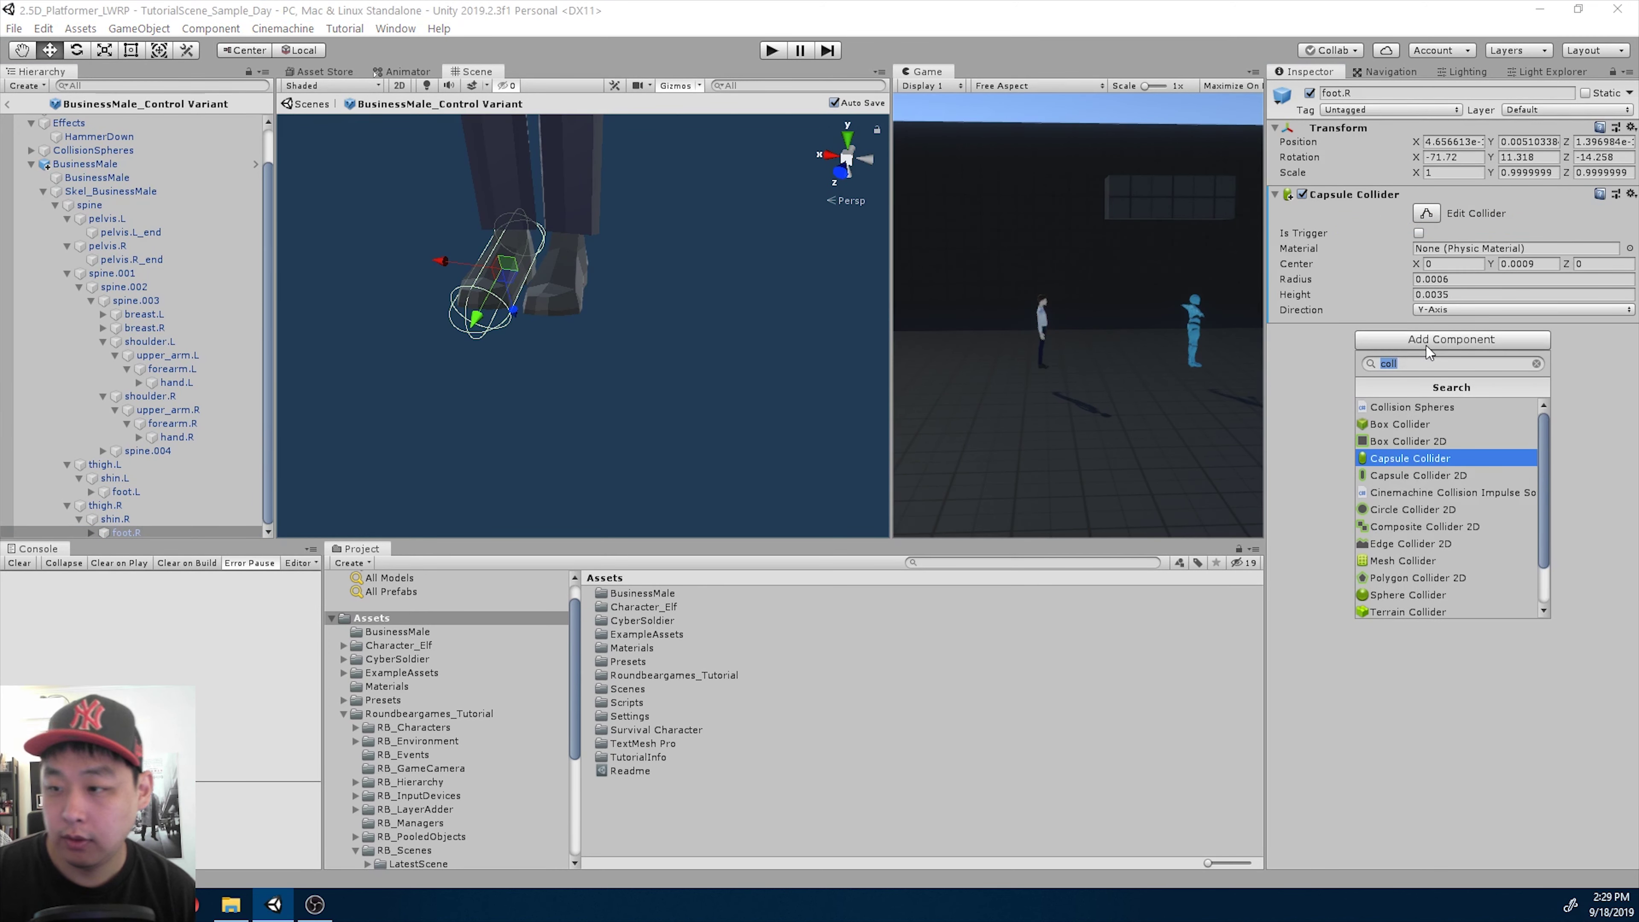
{"action": "type", "text": "rigid"}
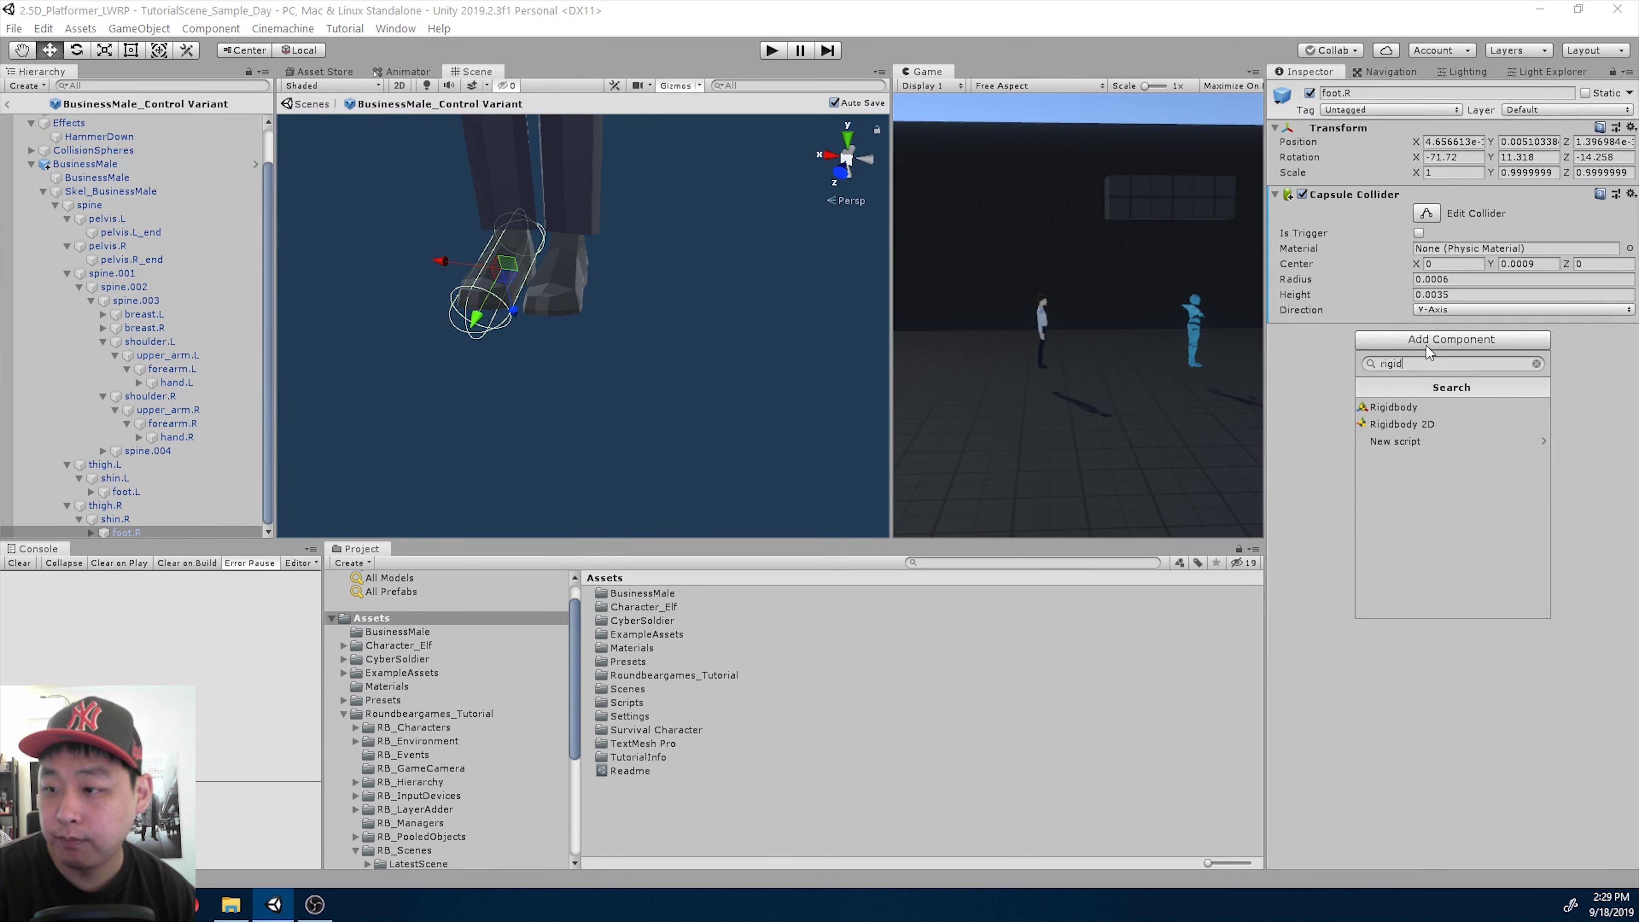
{"action": "key", "text": "Down"}
{"action": "key", "text": "Return"}
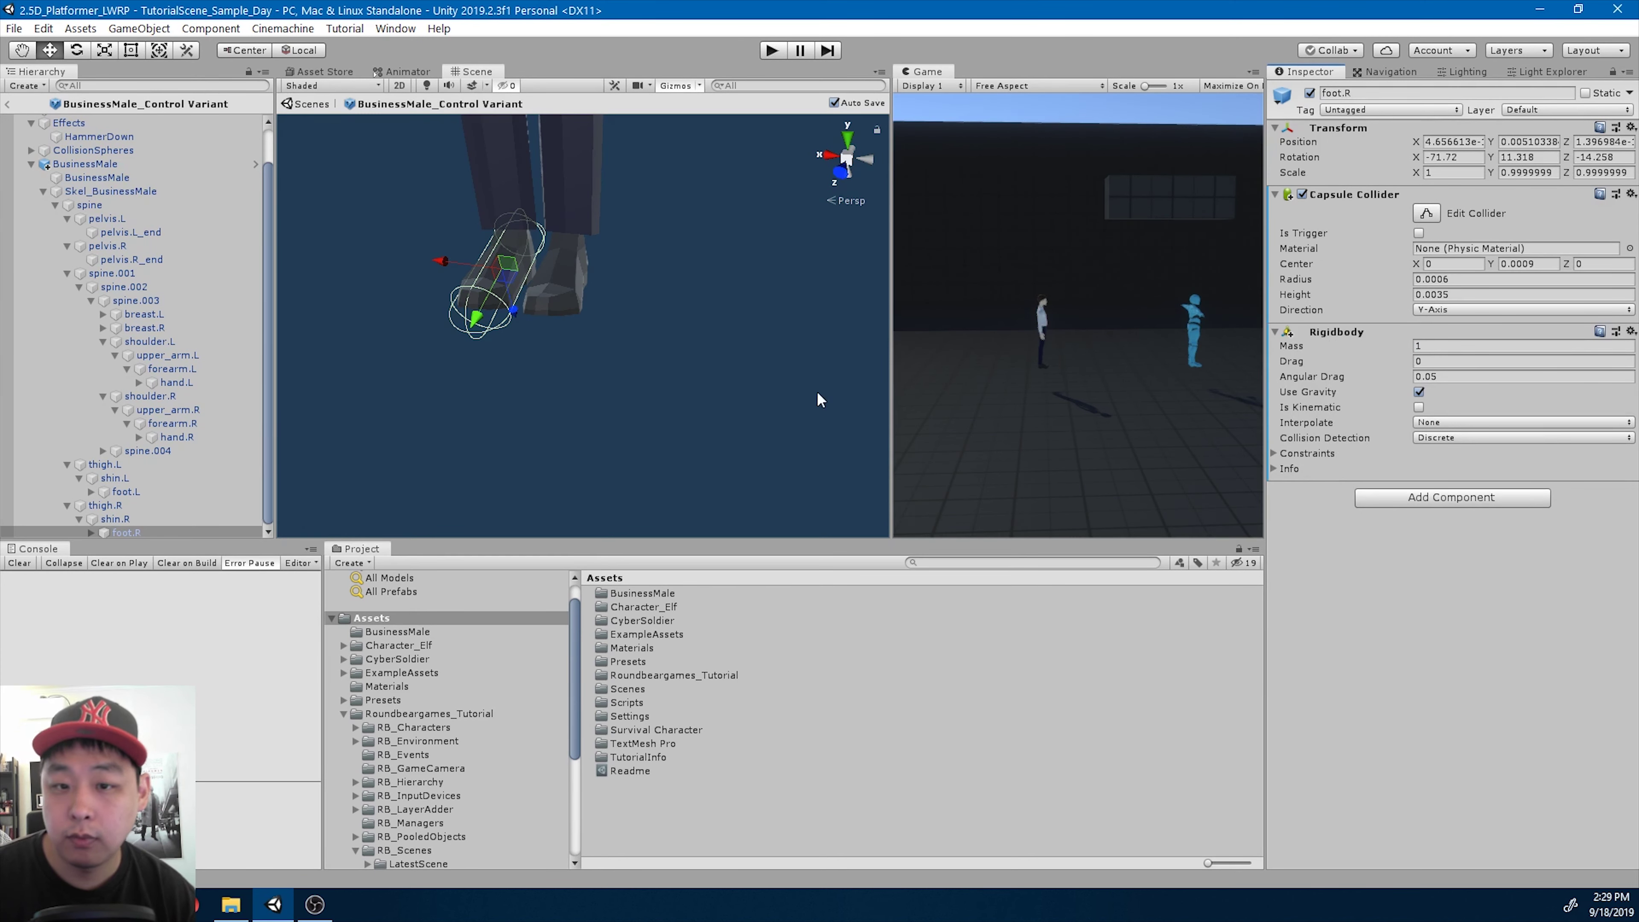
- Copy shin.R's Character Joint and paste it as a new component on foot.R
{"action": "left_click", "coordinate": [115, 518]}
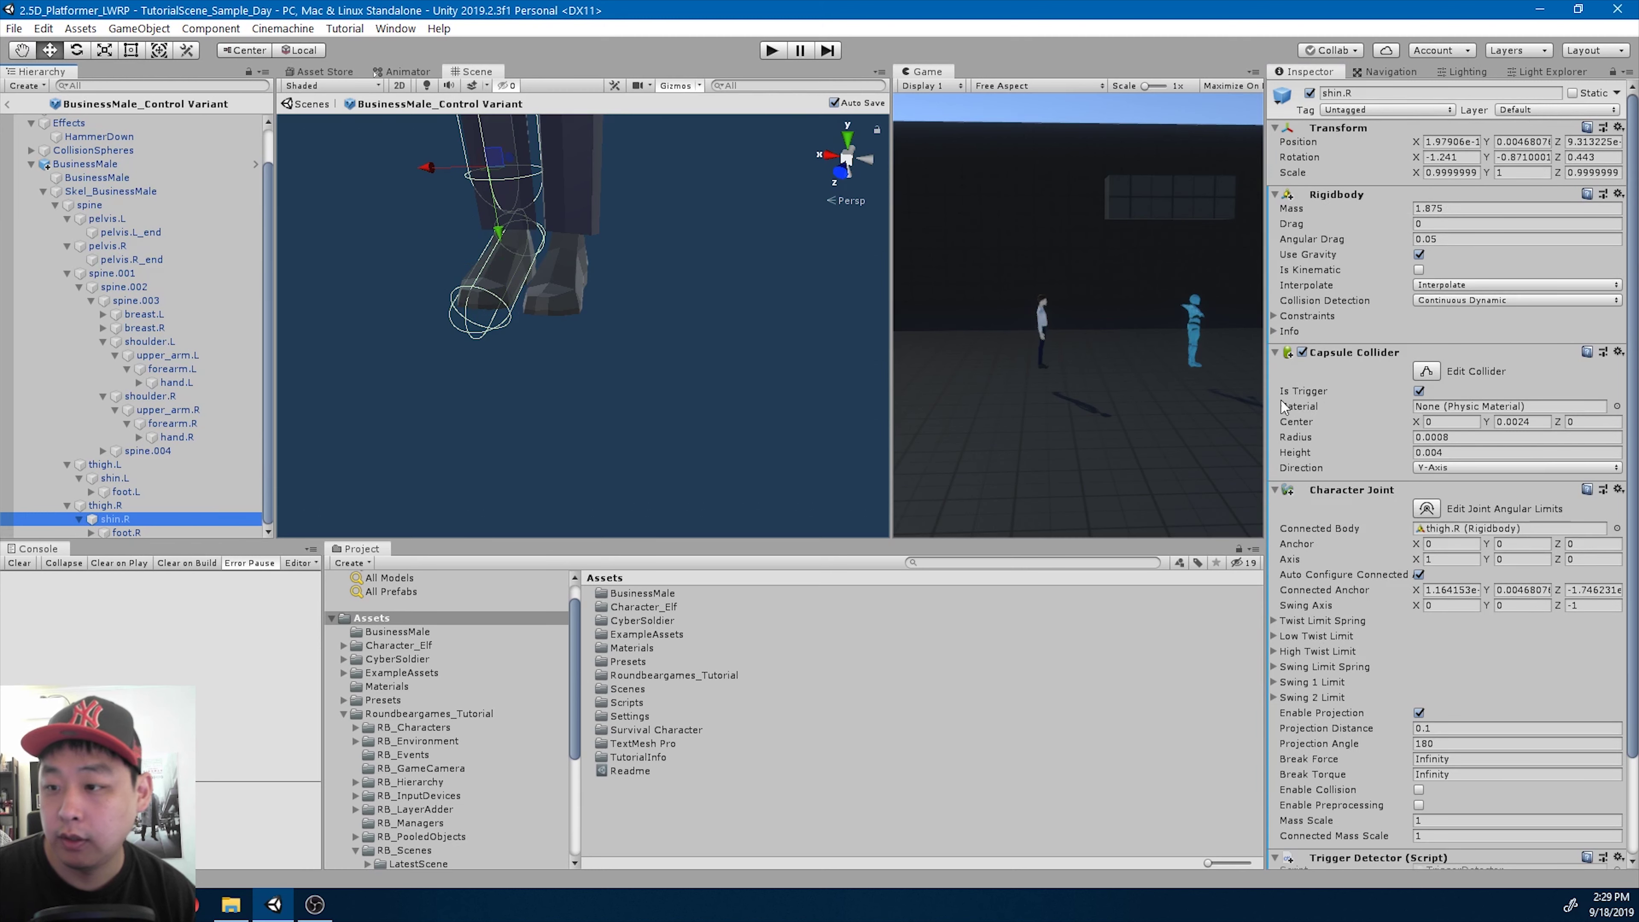
{"action": "right_click", "coordinate": [1339, 494]}
{"action": "left_click", "coordinate": [1433, 636]}
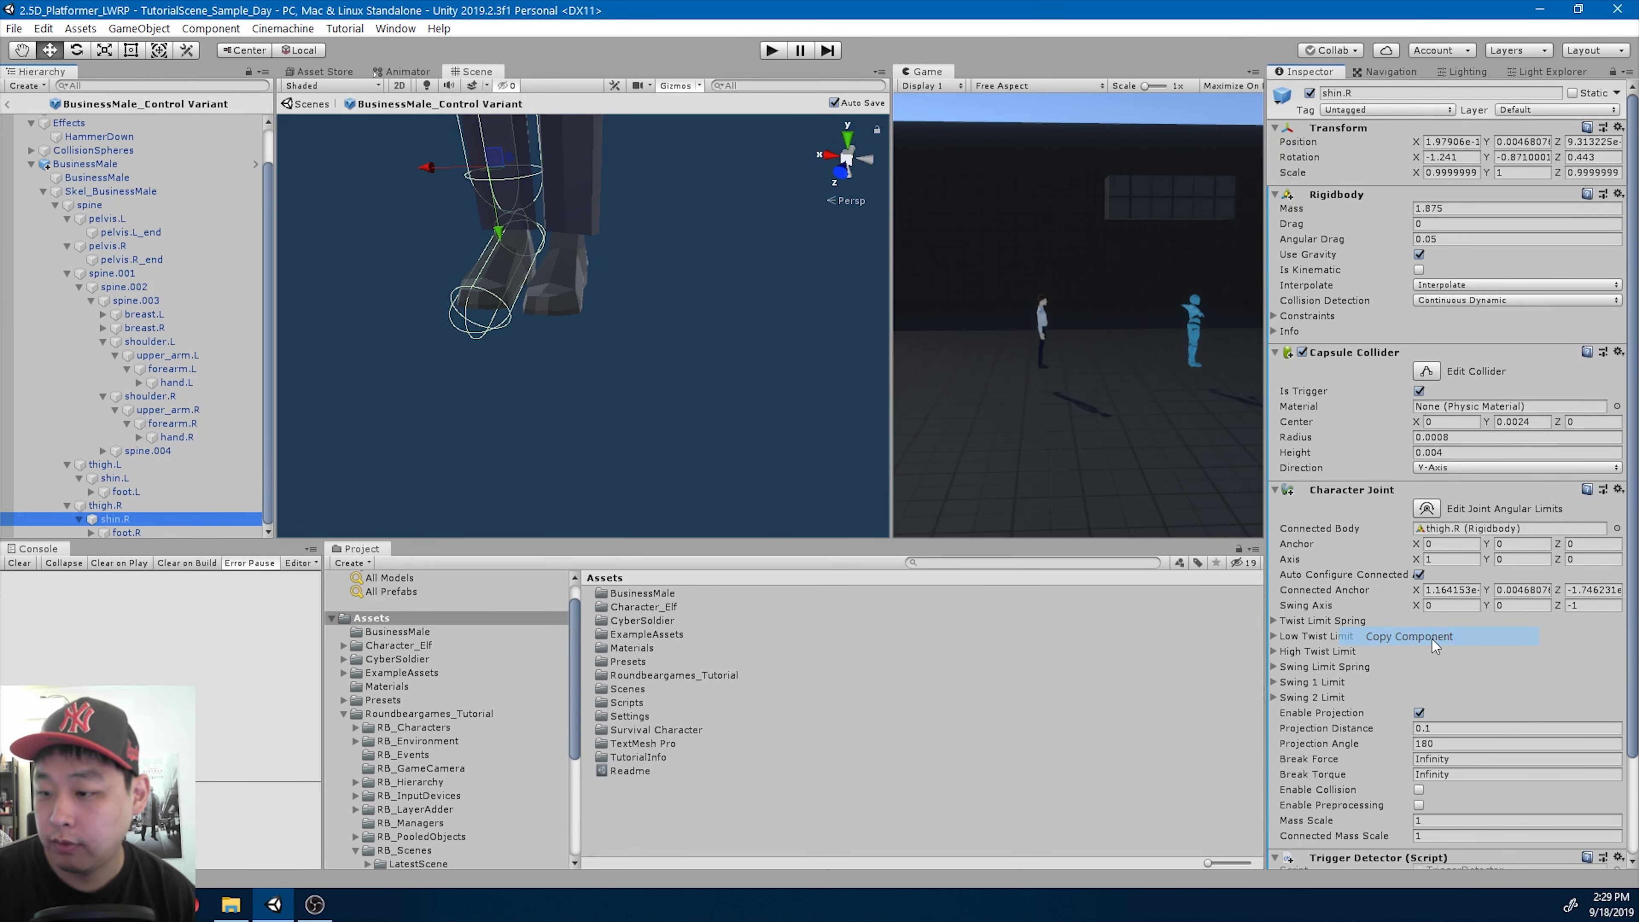
{"action": "left_click", "coordinate": [147, 532]}
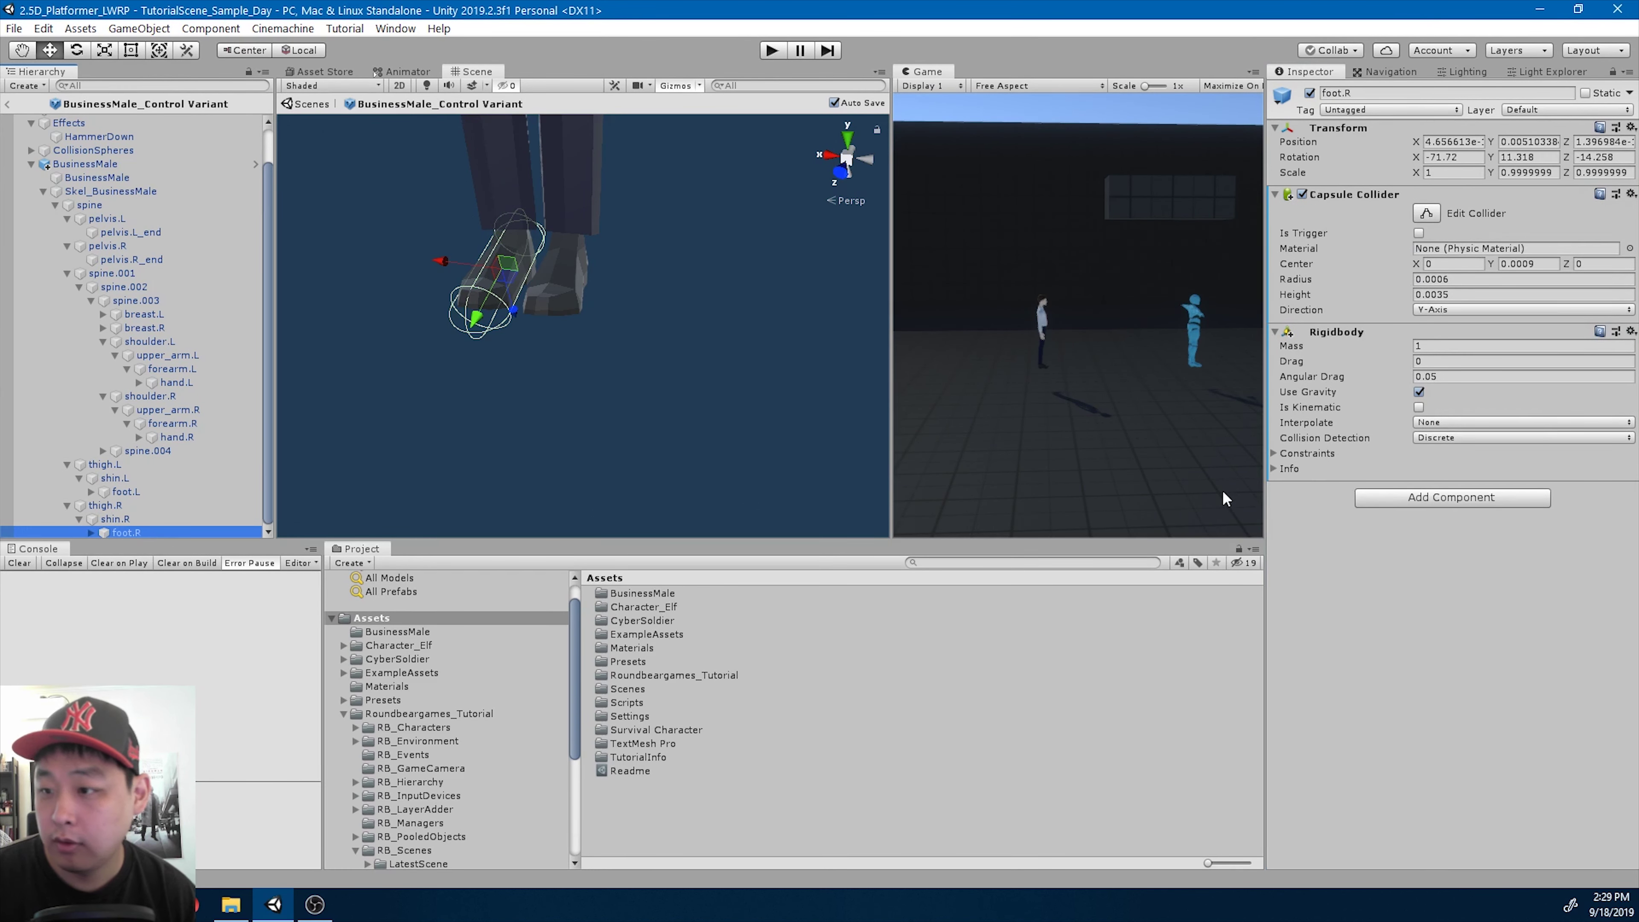
{"action": "right_click", "coordinate": [1343, 129]}
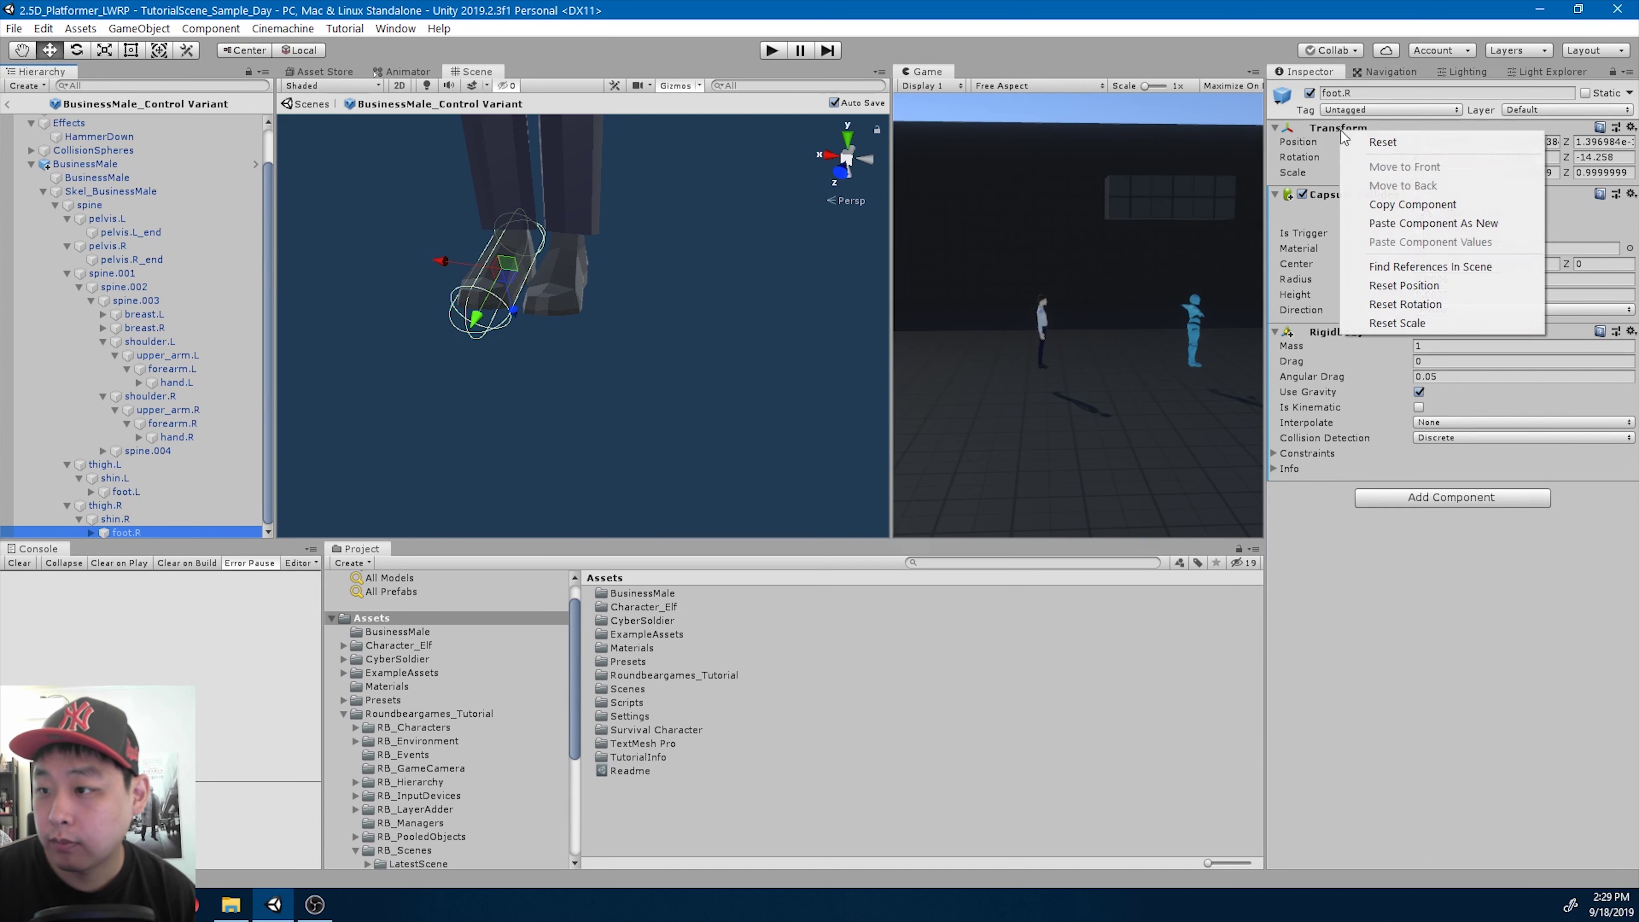
{"action": "left_click", "coordinate": [1467, 223]}
- Assign shin.R as the connected body of foot.R's Character Joint, and select foot.L
{"action": "left_click", "coordinate": [131, 521]}
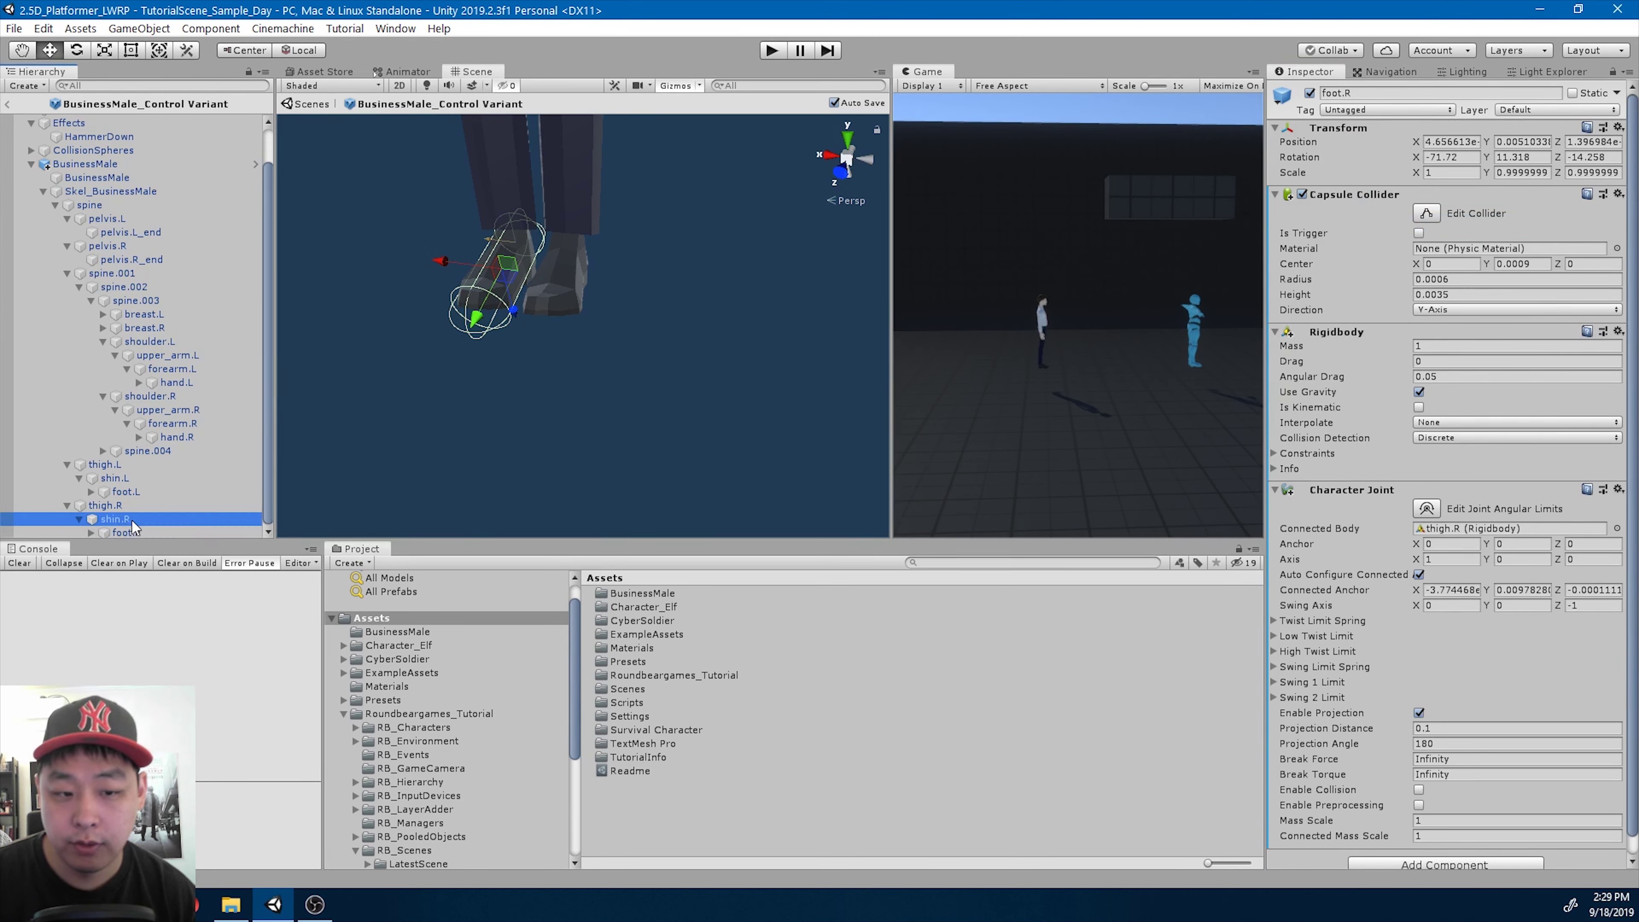
{"action": "left_click_drag", "start_coordinate": [132, 528], "coordinate": [1470, 535]}
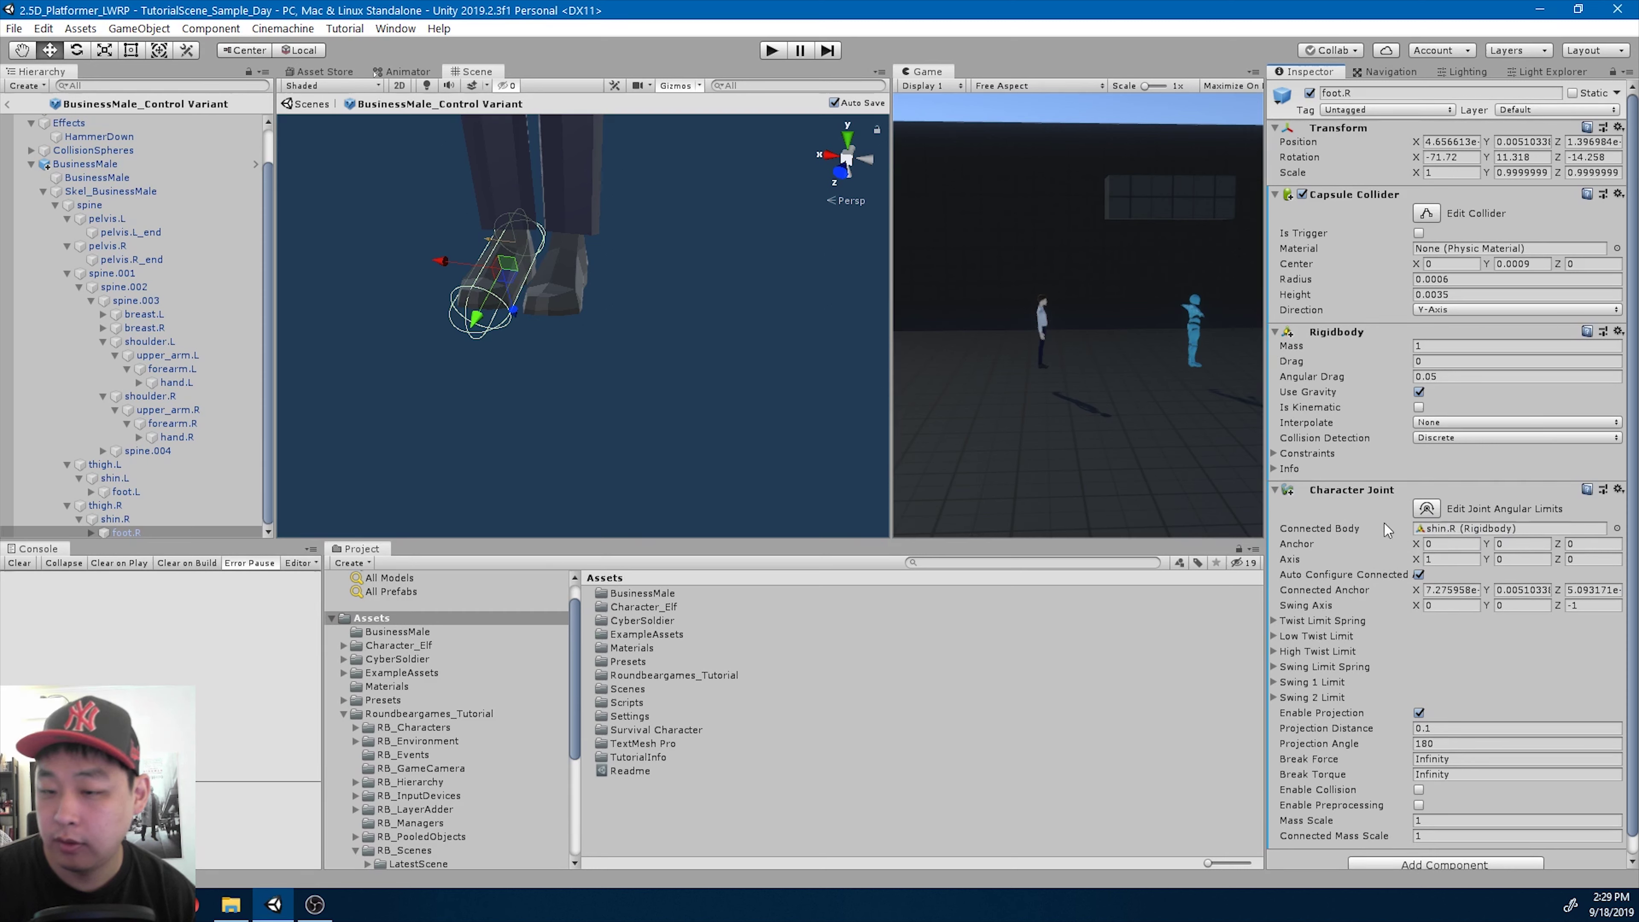
{"action": "left_click", "coordinate": [154, 492]}
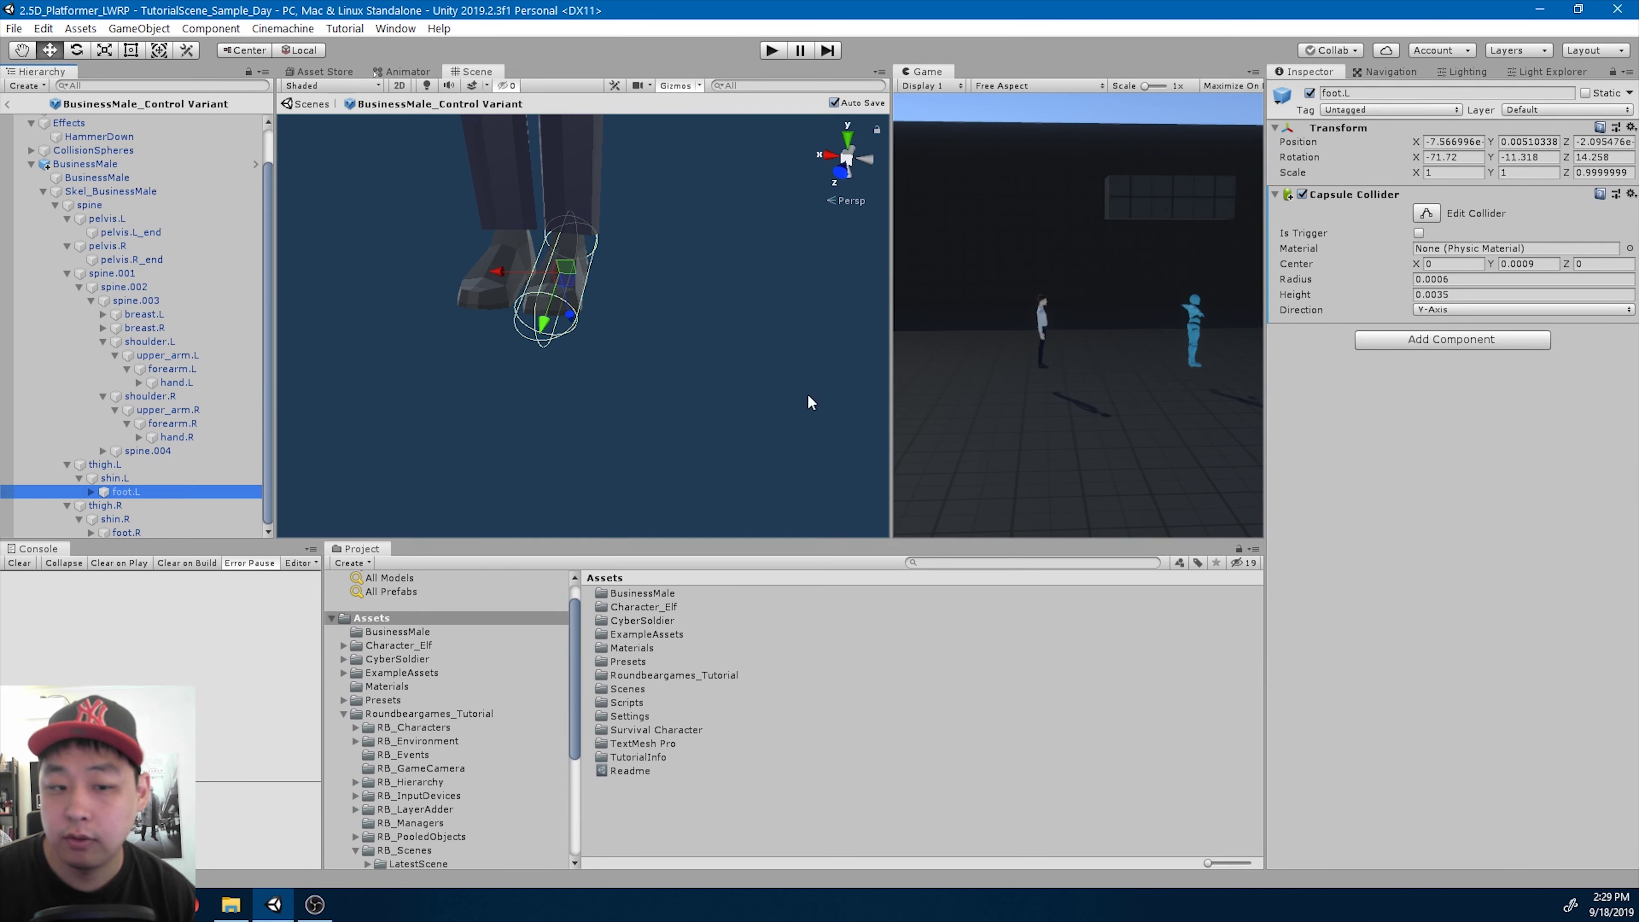
- Add a Rigidbody component to foot.L
{"action": "left_click", "coordinate": [1487, 344]}
{"action": "key", "text": "Return"}
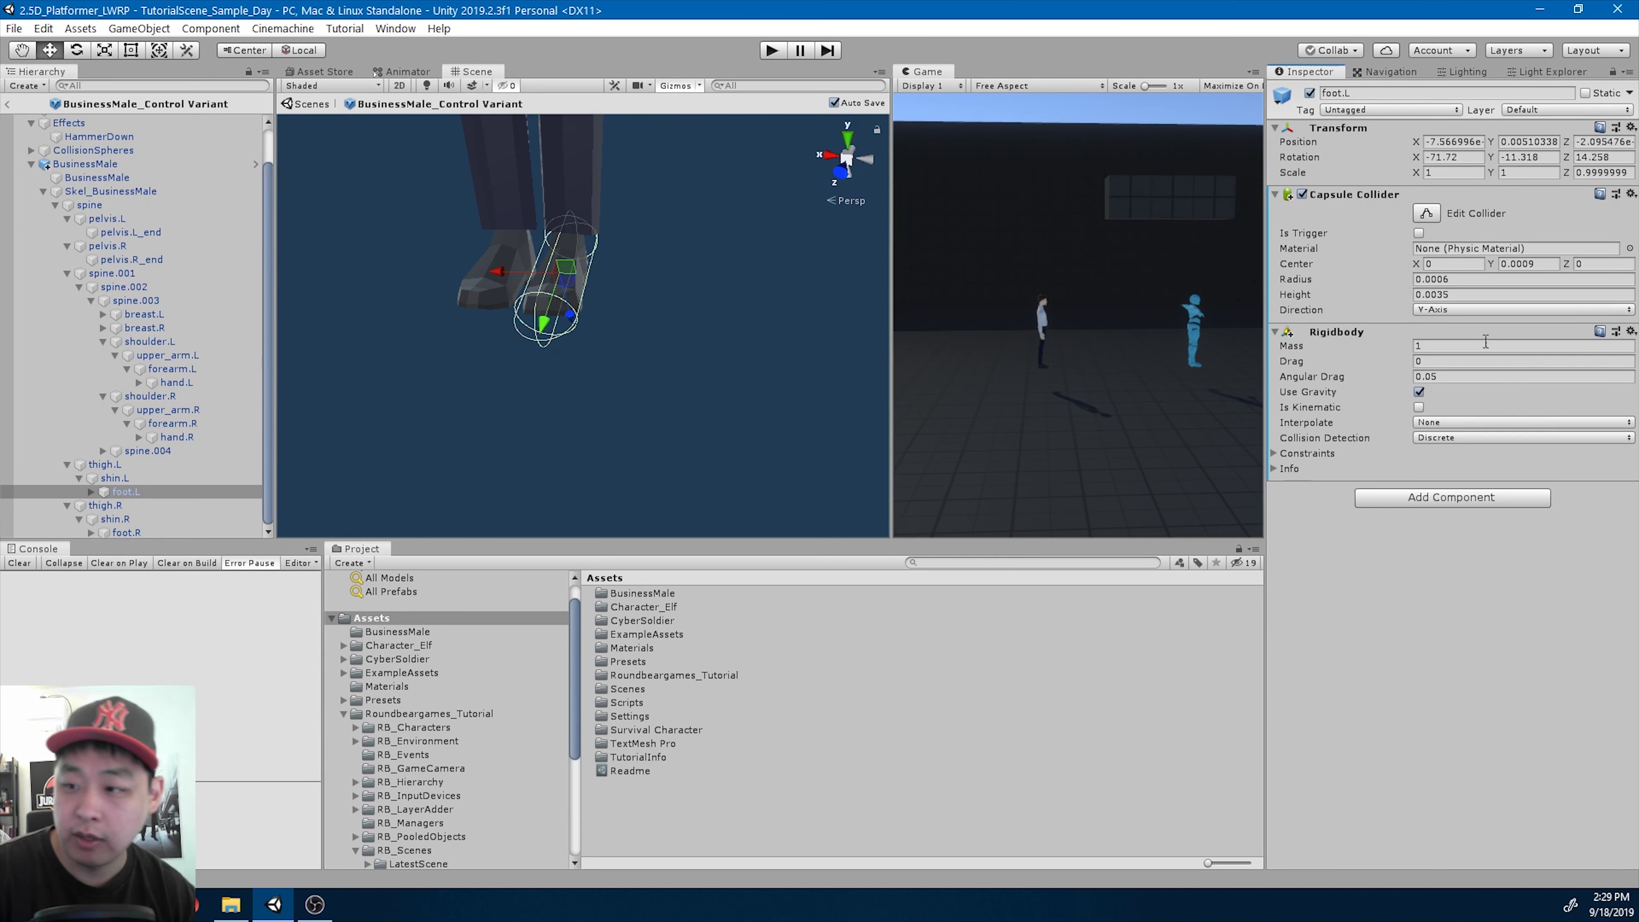
{"action": "left_click", "coordinate": [175, 478]}
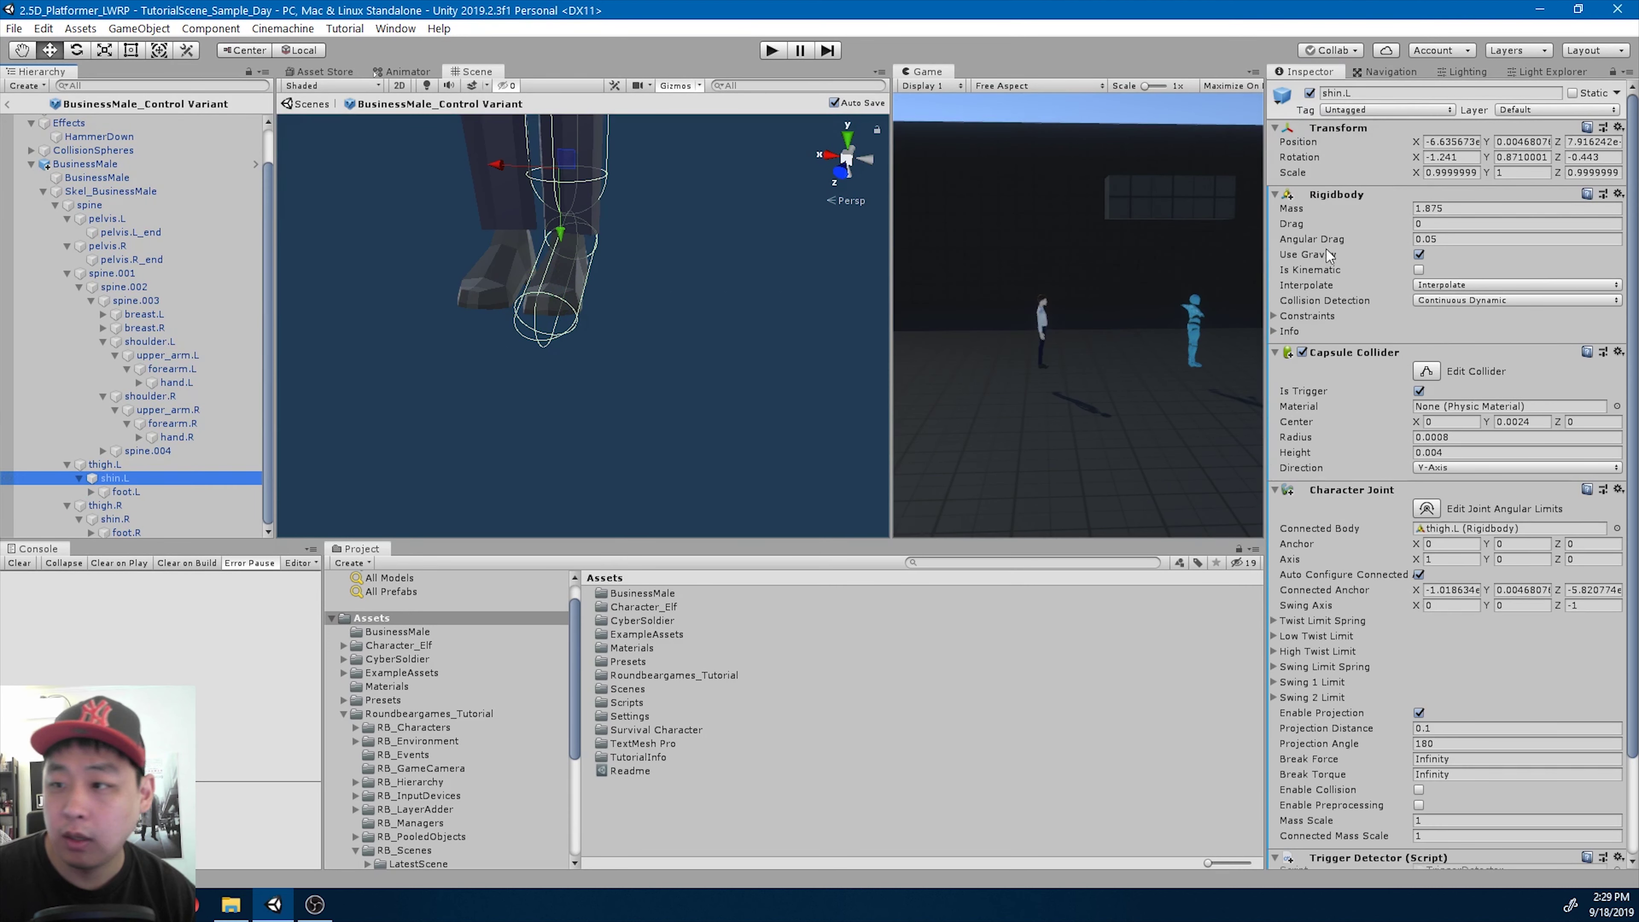
{"action": "right_click", "coordinate": [1355, 352]}
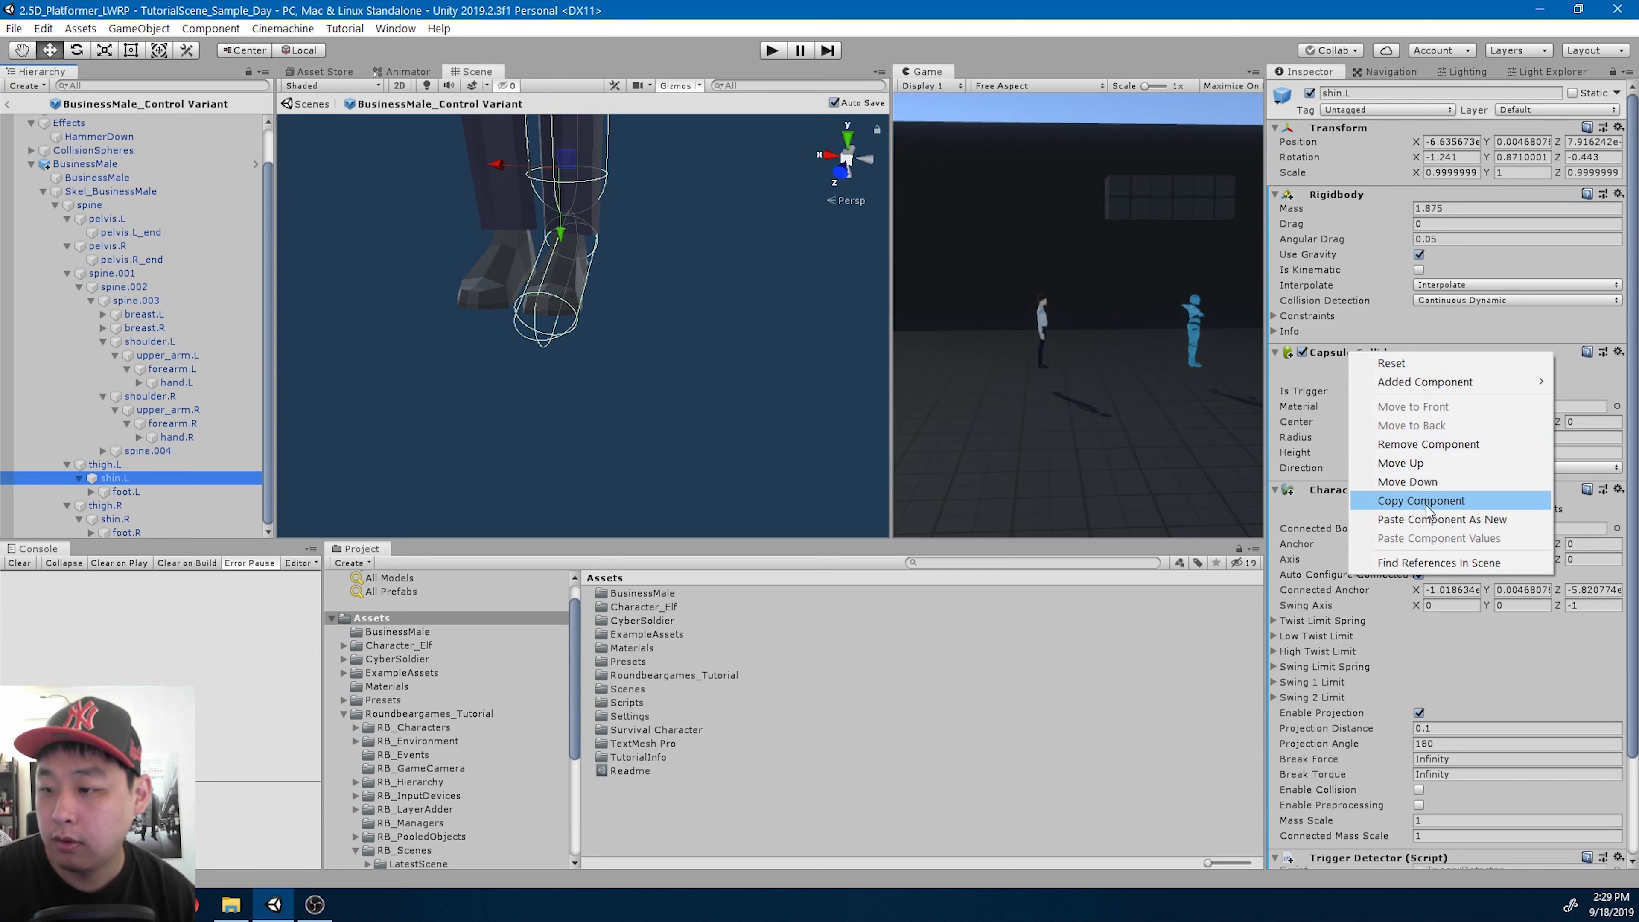
{"action": "left_click", "coordinate": [1368, 503]}
{"action": "left_click", "coordinate": [126, 491]}
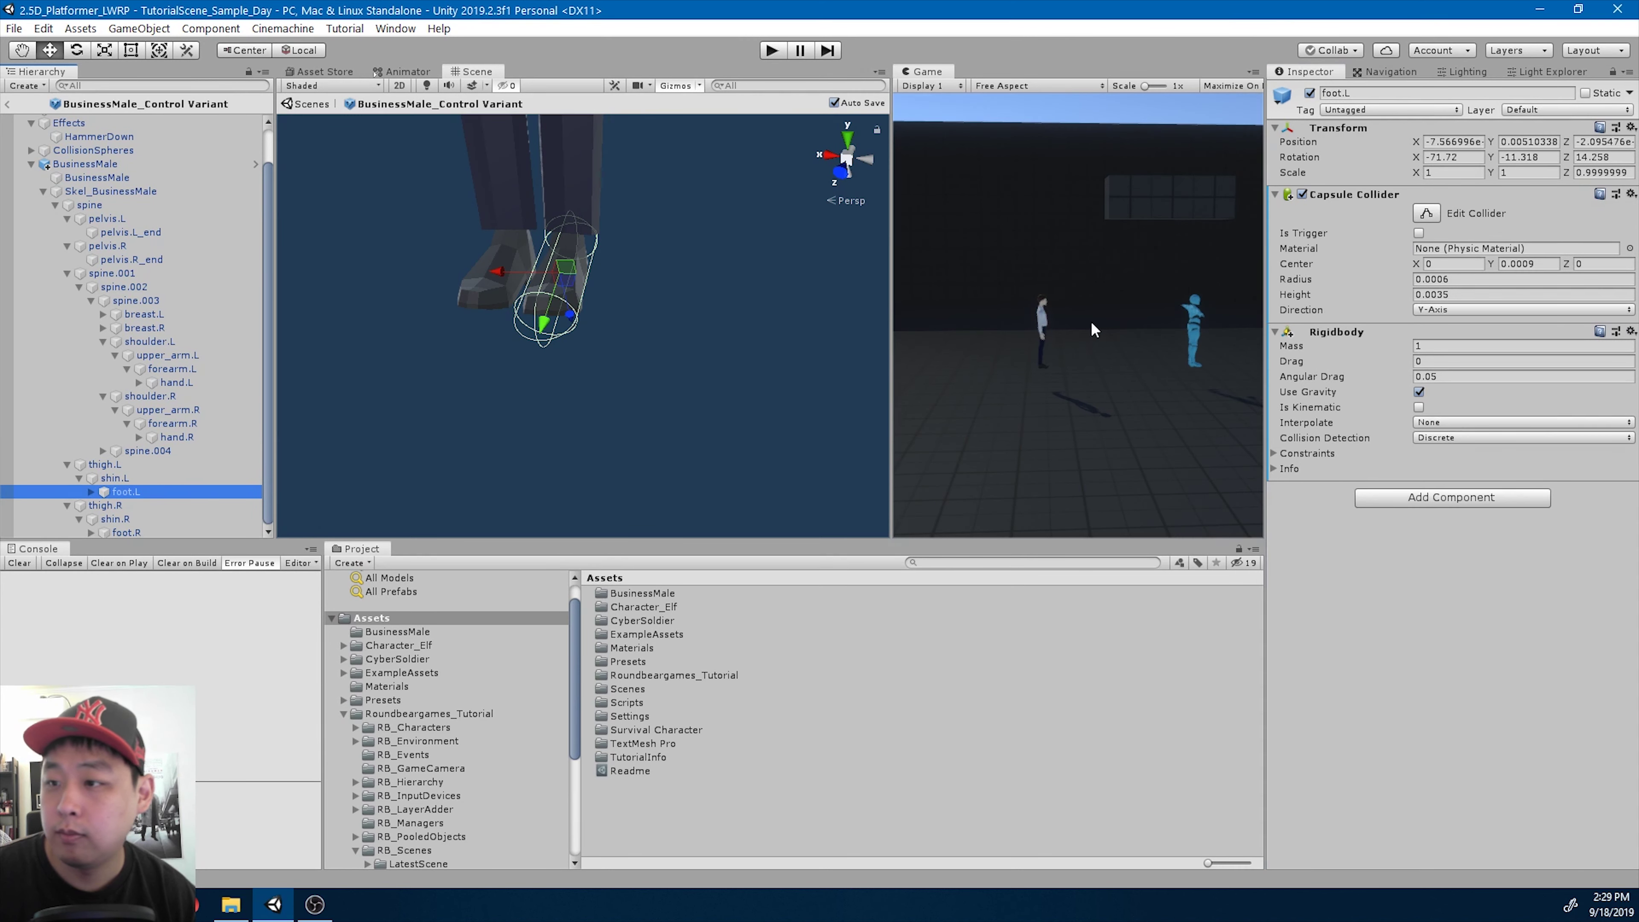
{"action": "right_click", "coordinate": [1344, 130]}
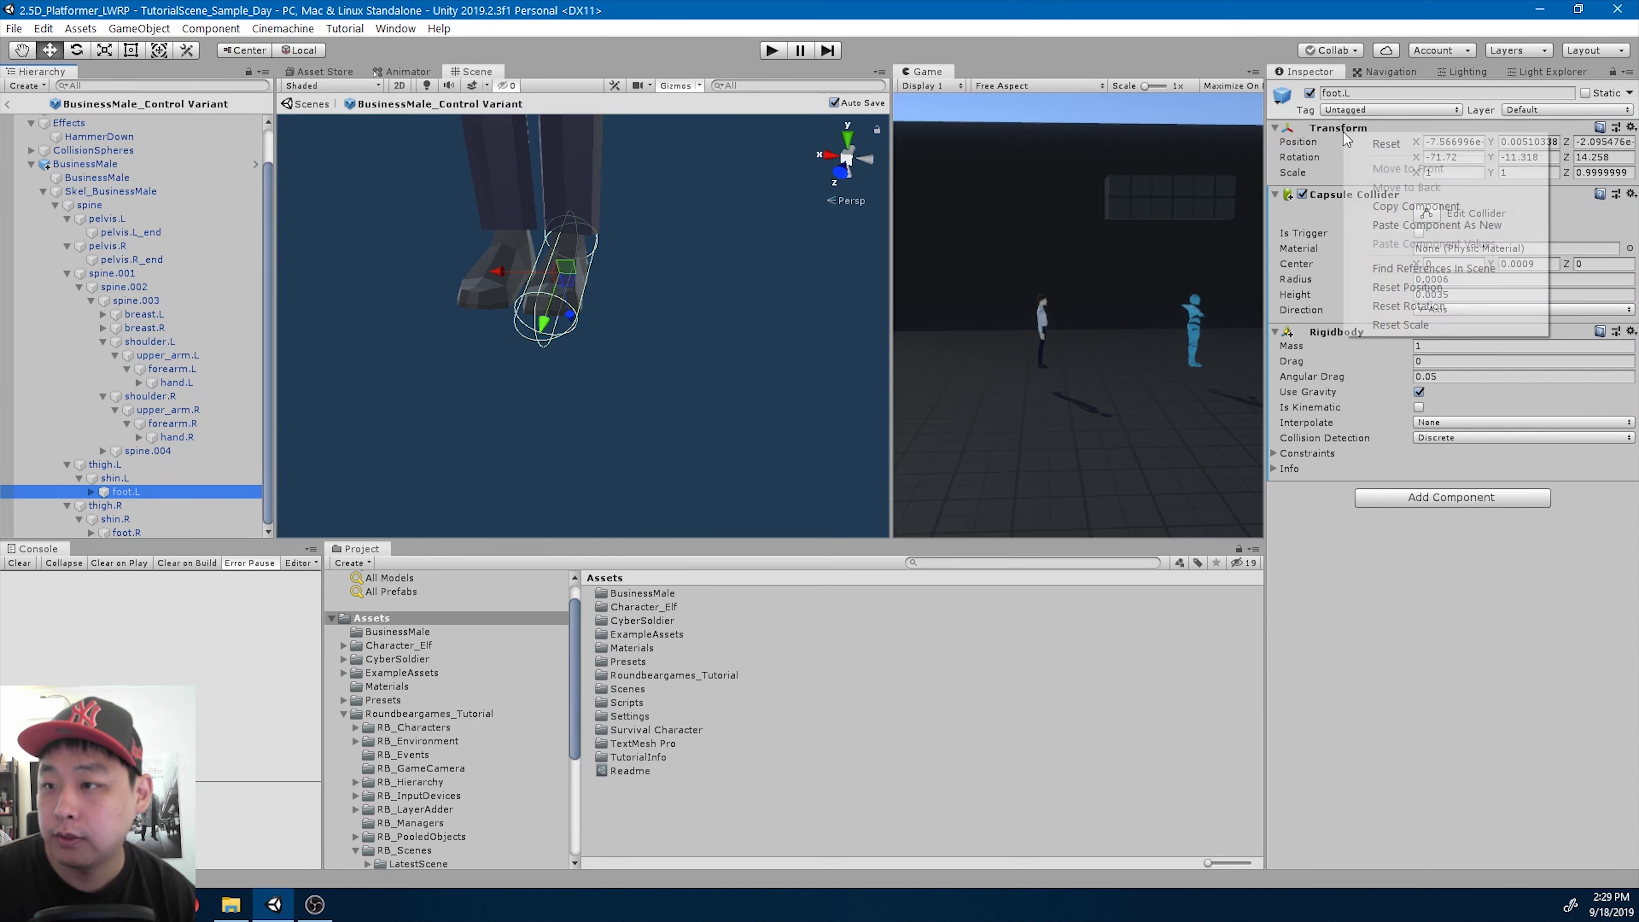
{"action": "left_click", "coordinate": [1446, 226]}
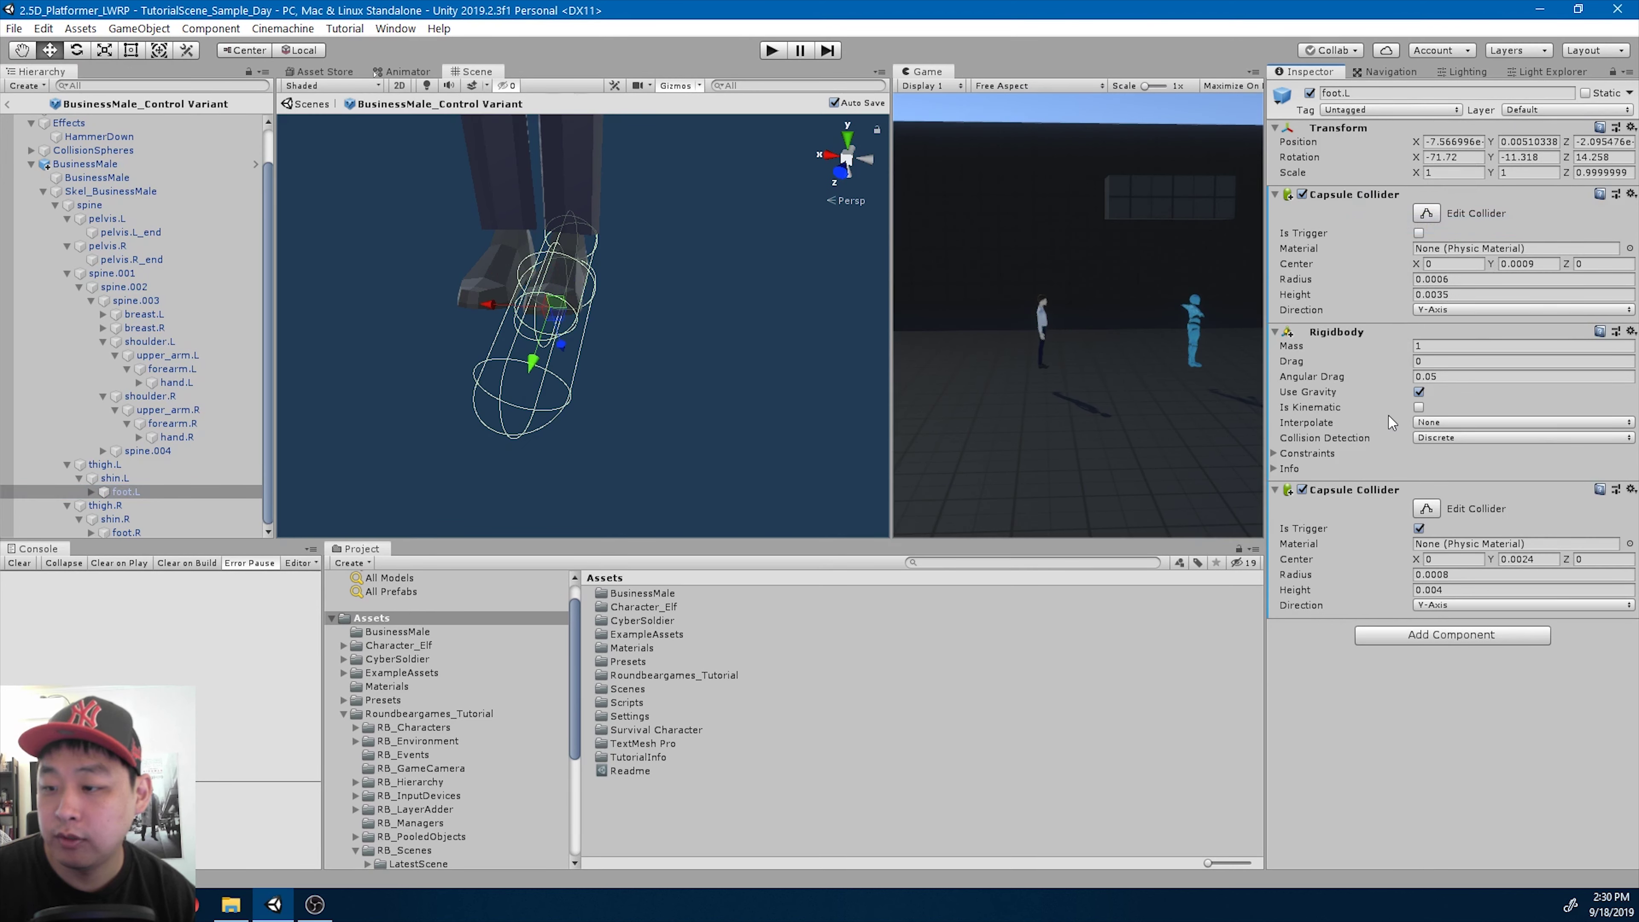
{"action": "left_click_drag", "start_coordinate": [135, 484], "coordinate": [1330, 475]}
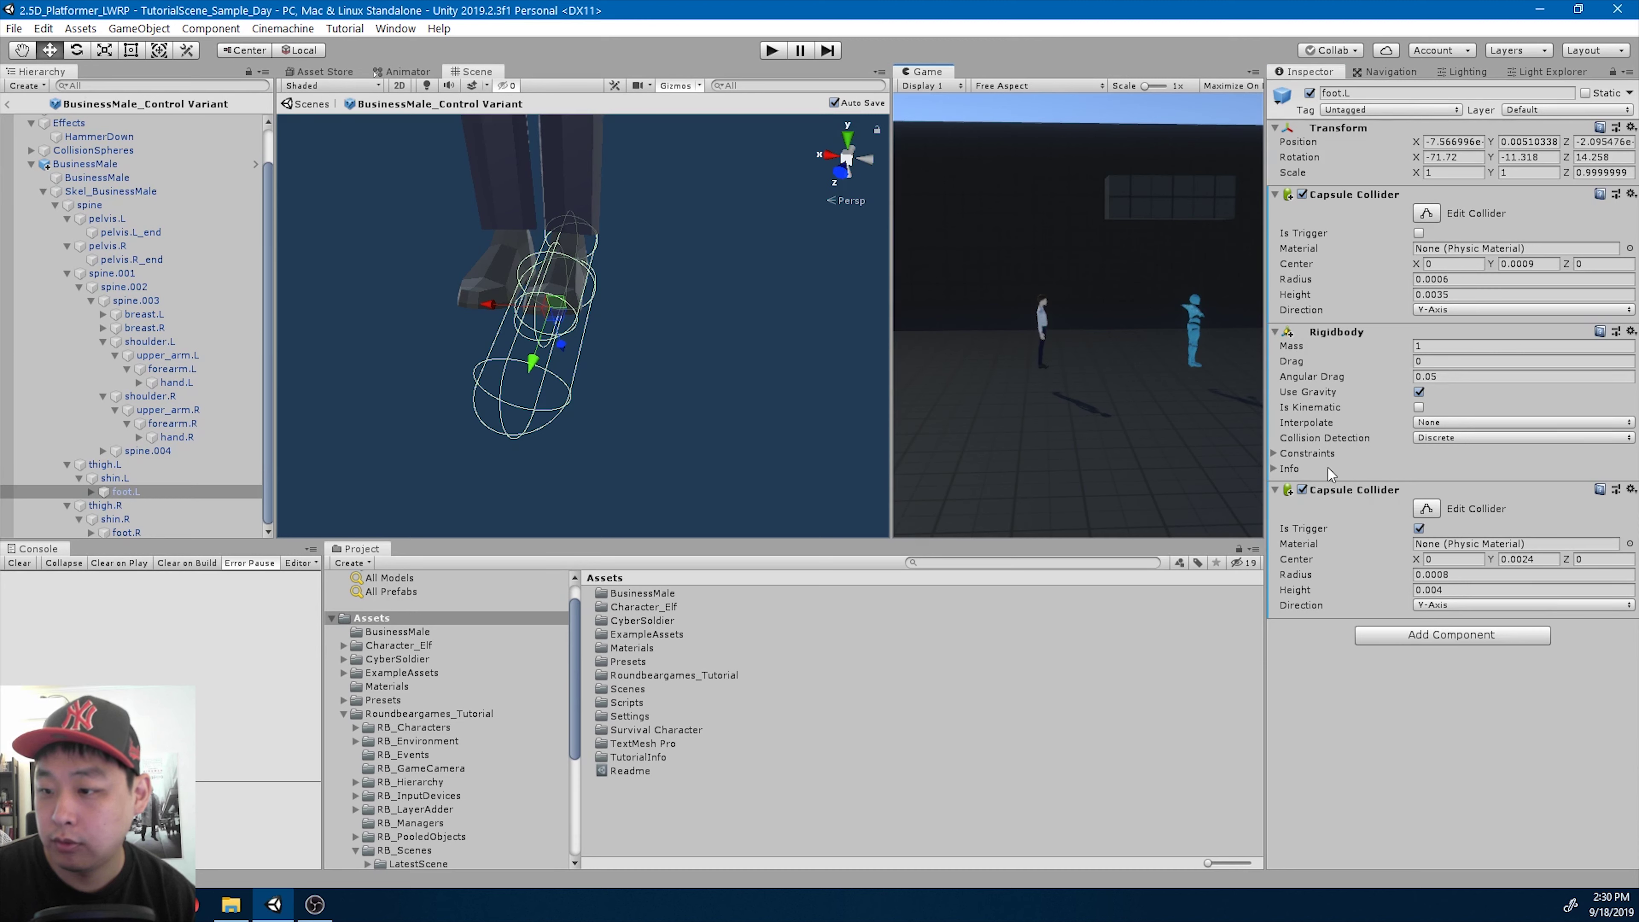
{"action": "right_click", "coordinate": [1337, 489]}
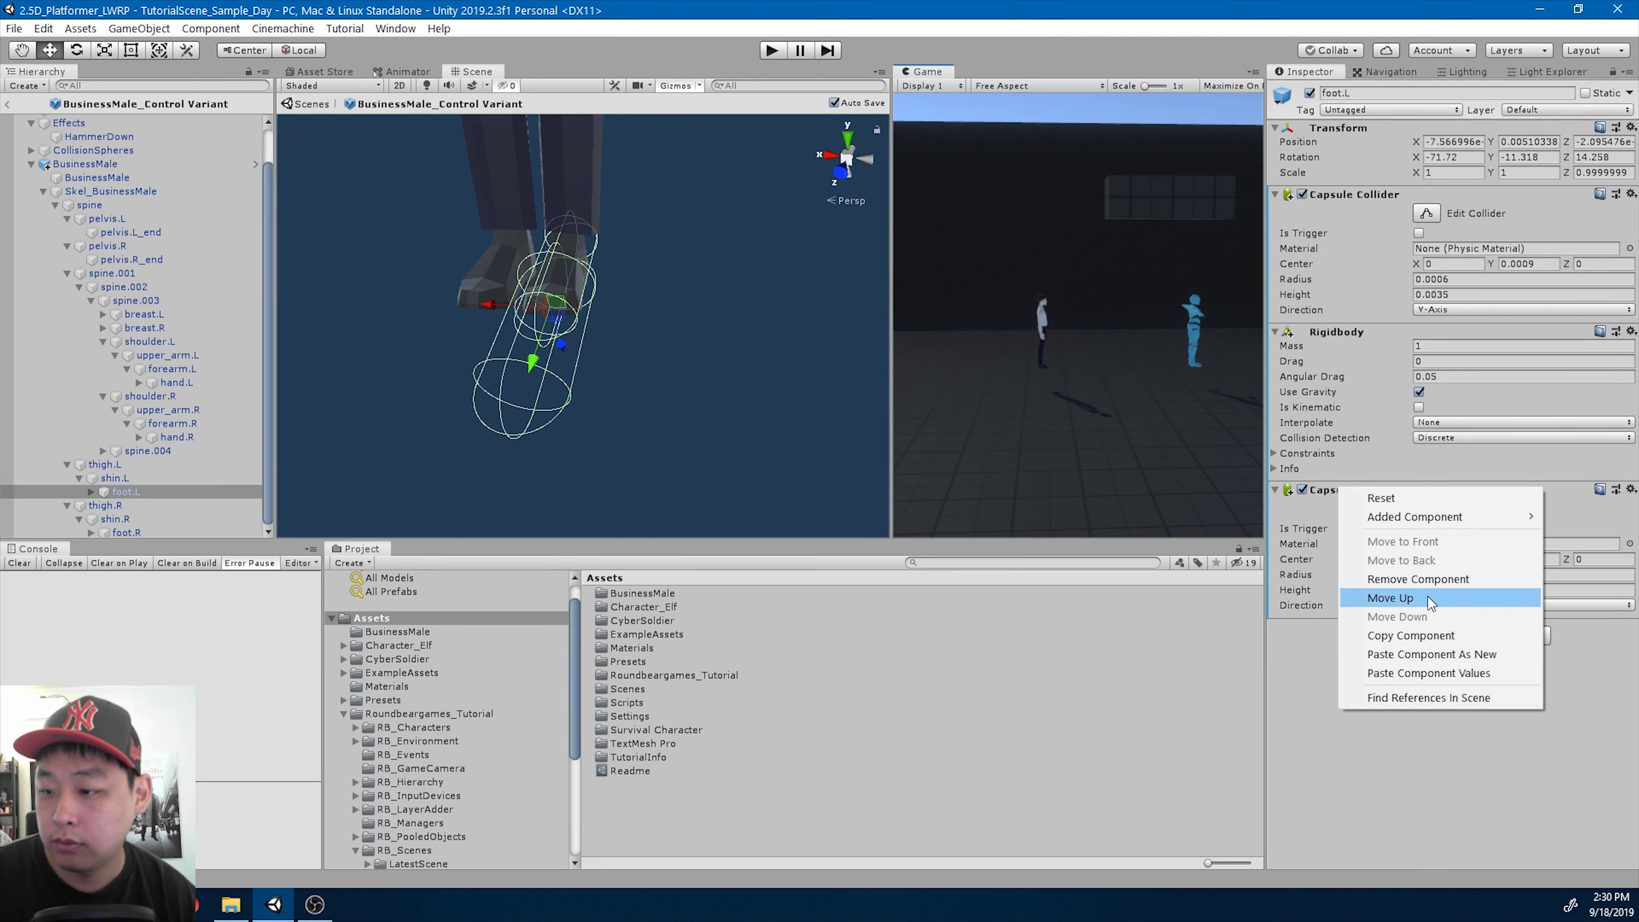
{"action": "left_click", "coordinate": [1417, 579]}
- Copy shin.L's Character Joint onto foot.L as a new component and assign shin.L as its connected body
{"action": "left_click", "coordinate": [115, 478]}
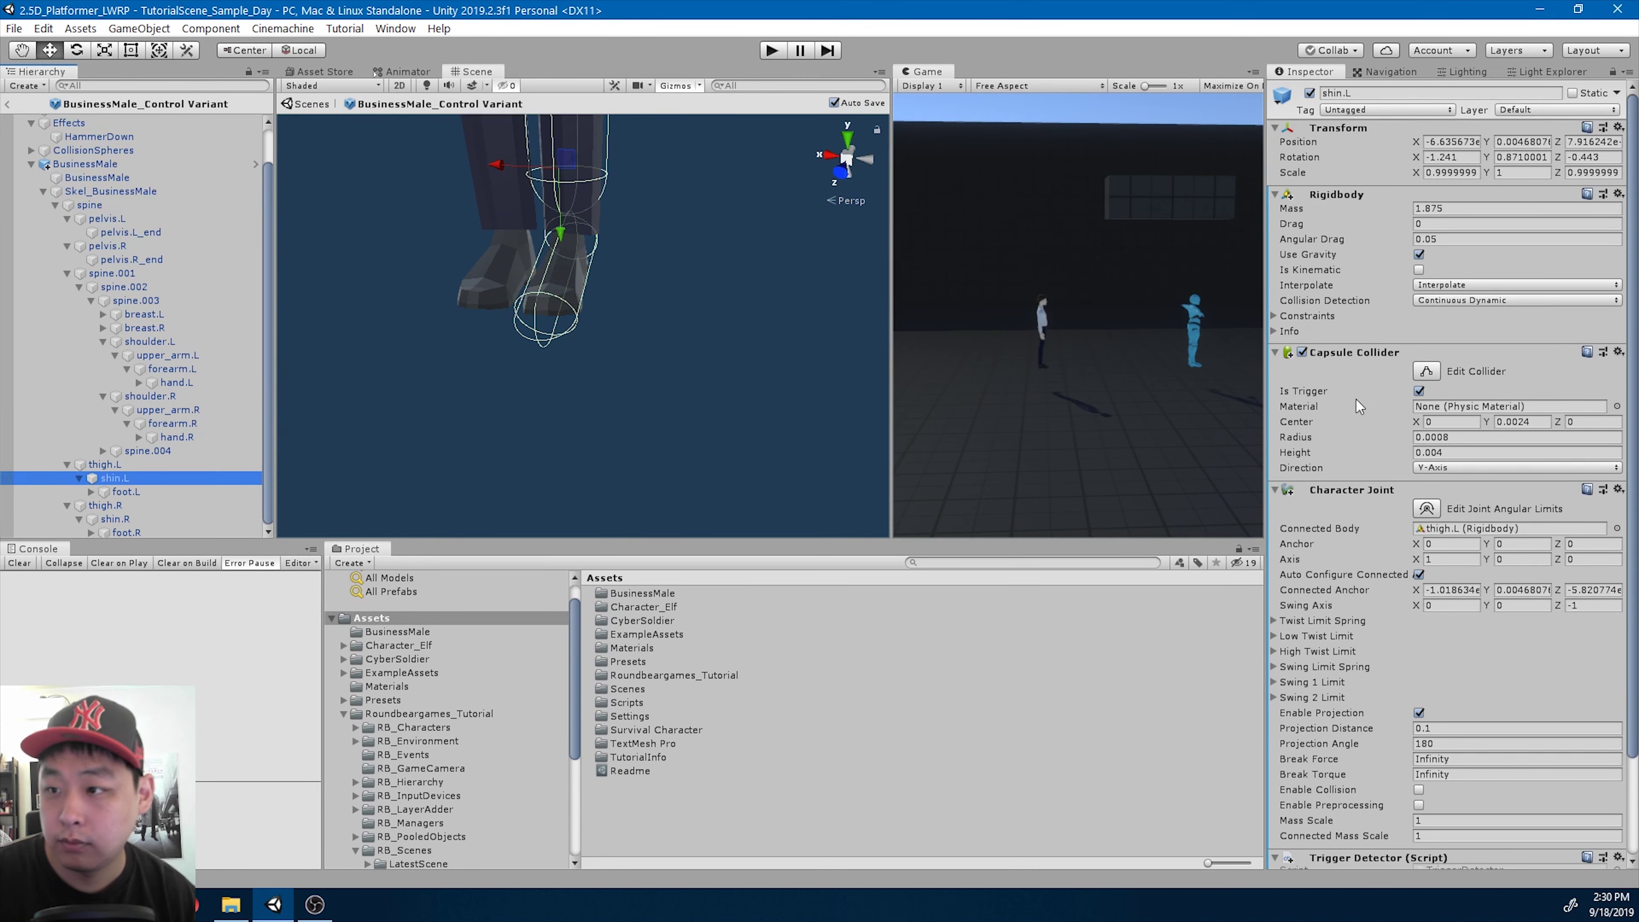
{"action": "right_click", "coordinate": [1367, 494]}
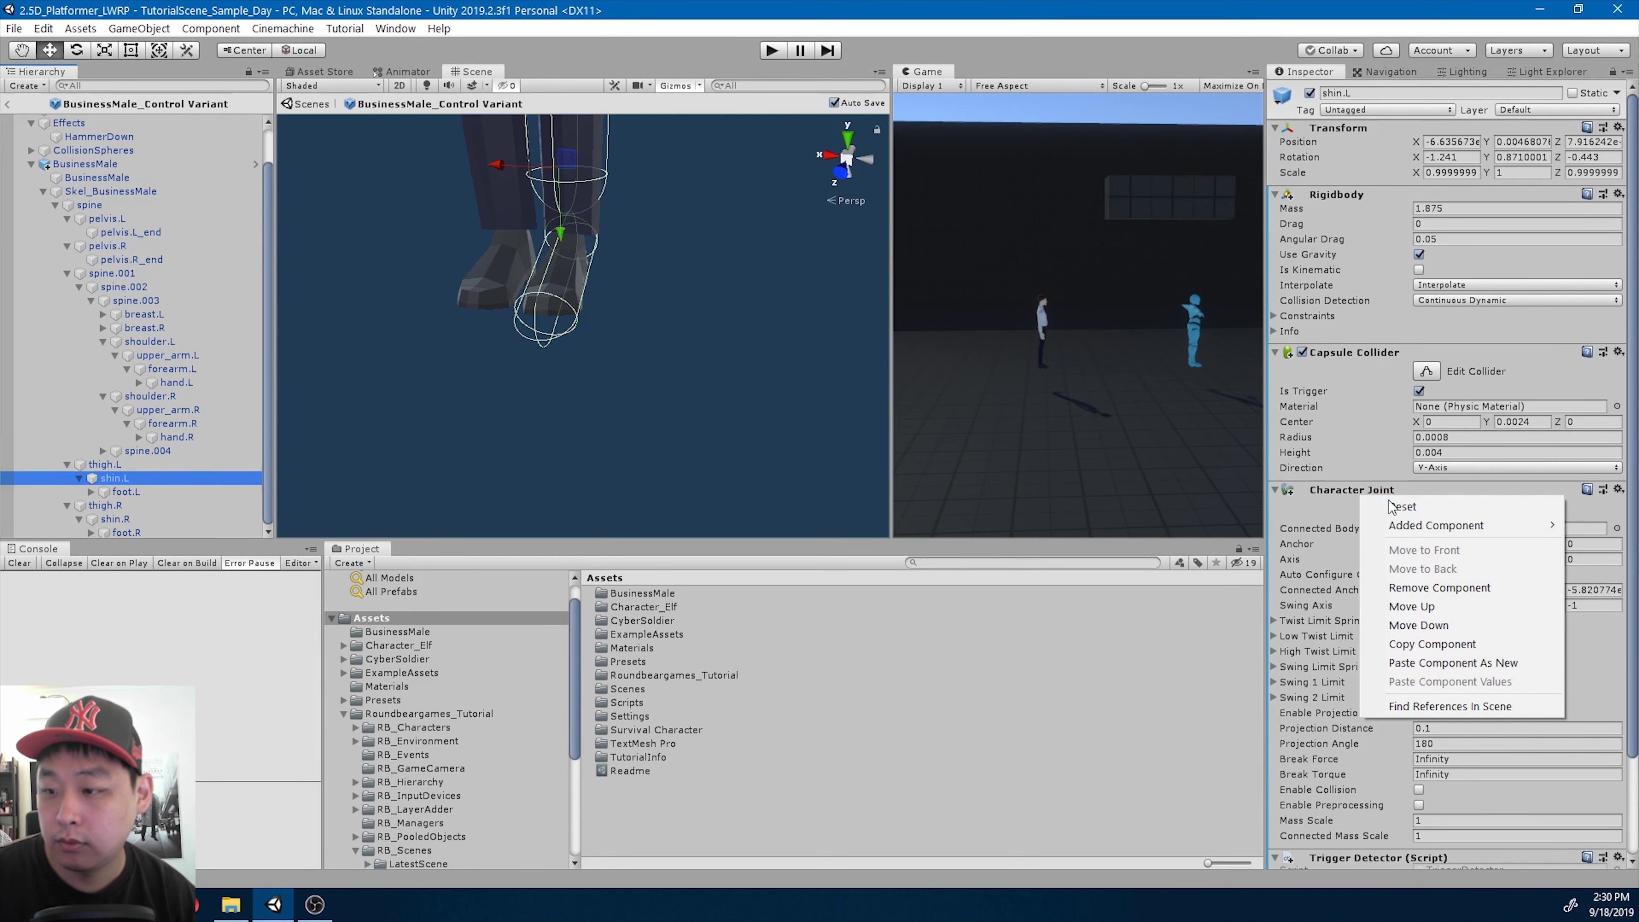
{"action": "left_click", "coordinate": [1458, 643]}
{"action": "left_click", "coordinate": [126, 491]}
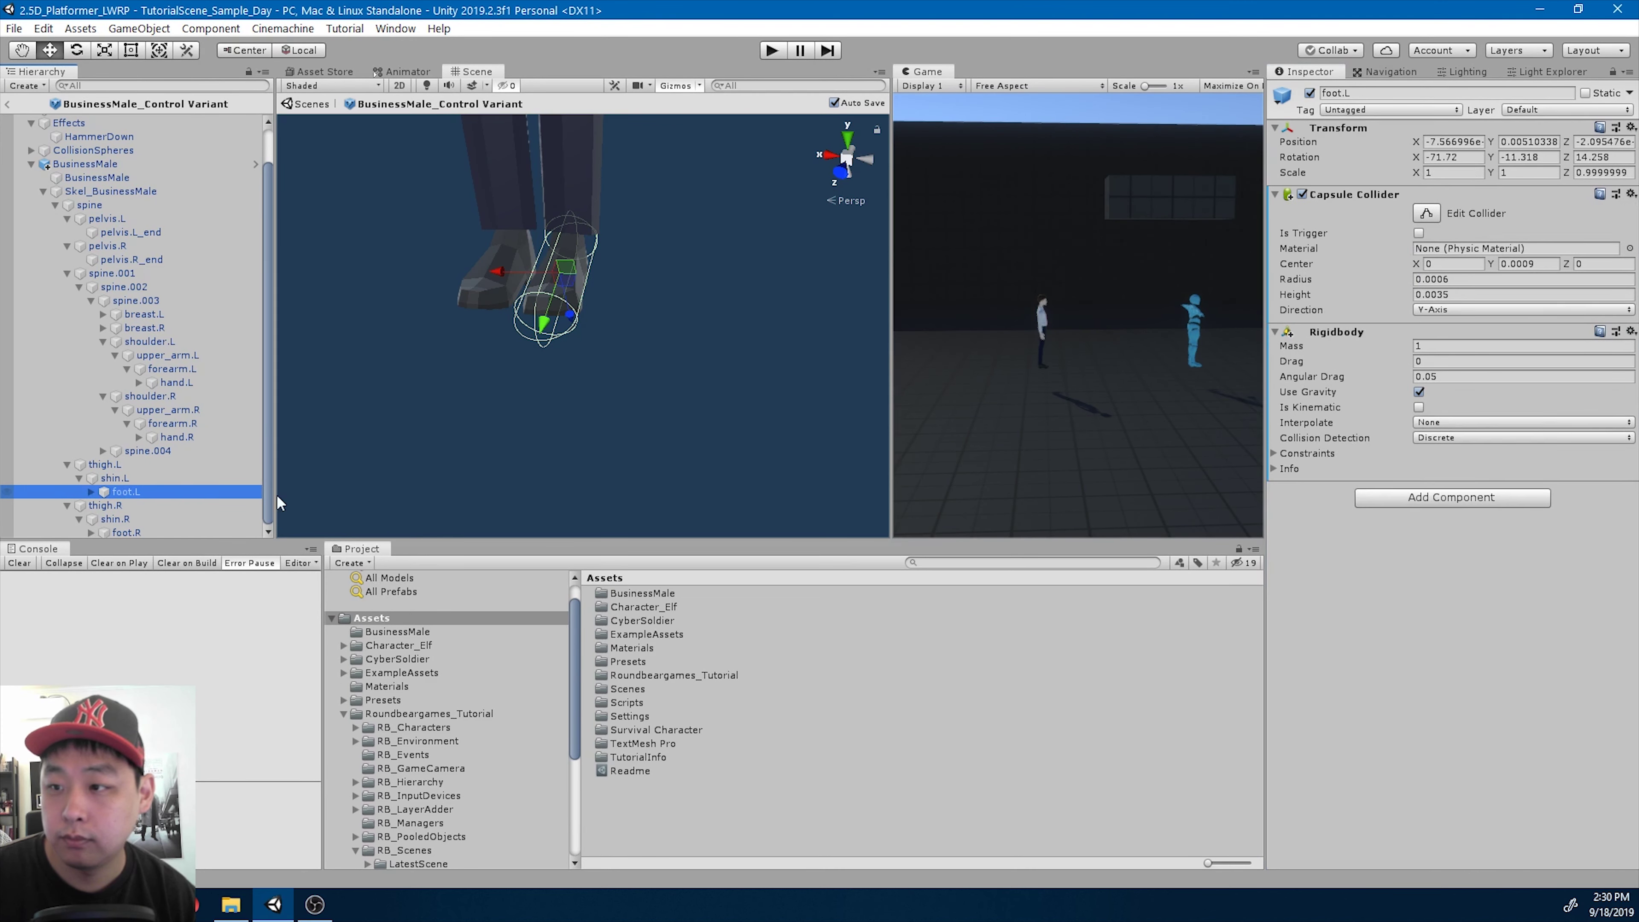
{"action": "right_click", "coordinate": [1334, 128]}
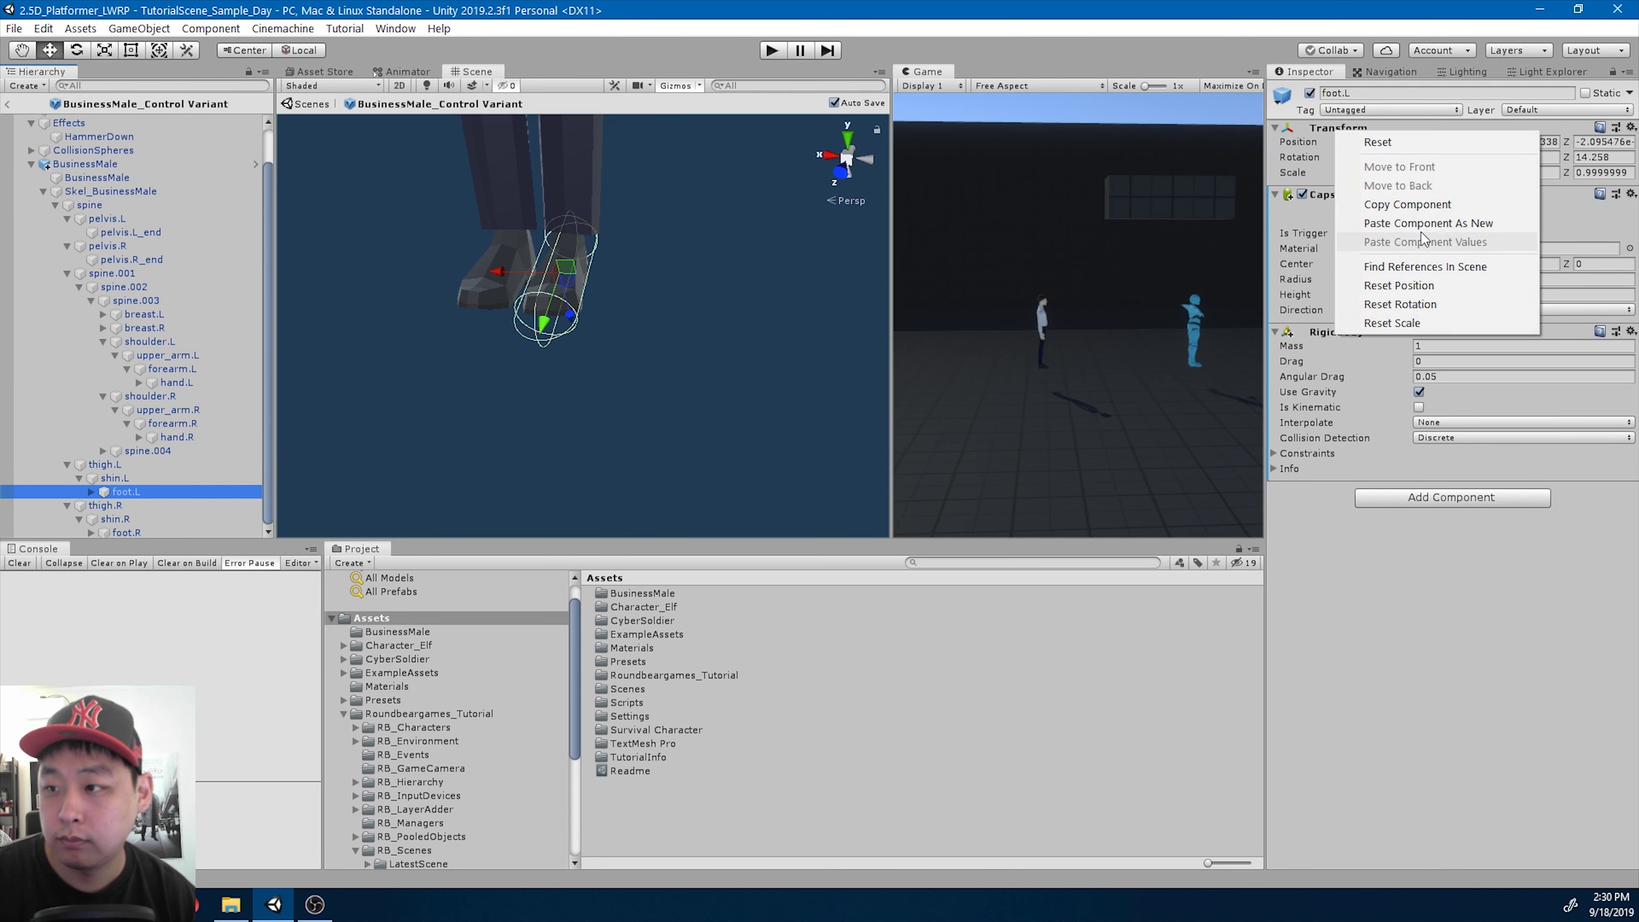
{"action": "left_click", "coordinate": [1407, 223]}
{"action": "left_click_drag", "start_coordinate": [115, 477], "coordinate": [1443, 536]}
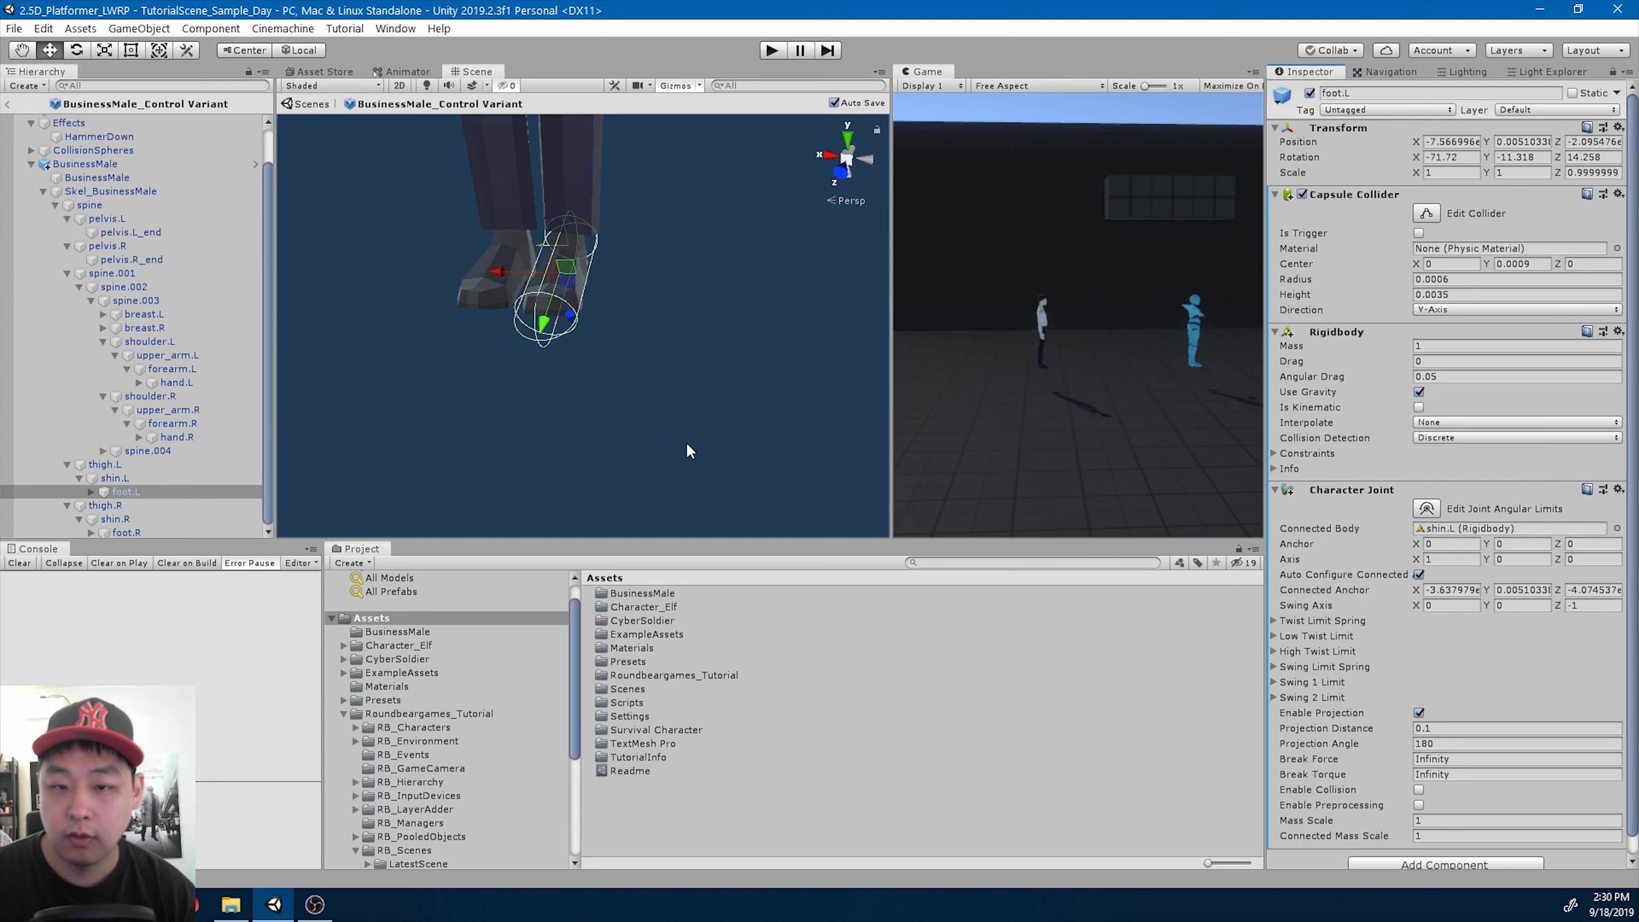
- Check the whole BusinessMale model with its colliders, and leave the prefab to return to the TutorialScene_Sample_Day scene
{"action": "double_click", "coordinate": [103, 165]}
{"action": "left_click_drag", "start_coordinate": [689, 318], "coordinate": [729, 300], "text": "alt"}
{"action": "scroll", "coordinate": [820, 309], "scroll_direction": "down", "scroll_amount": 3}
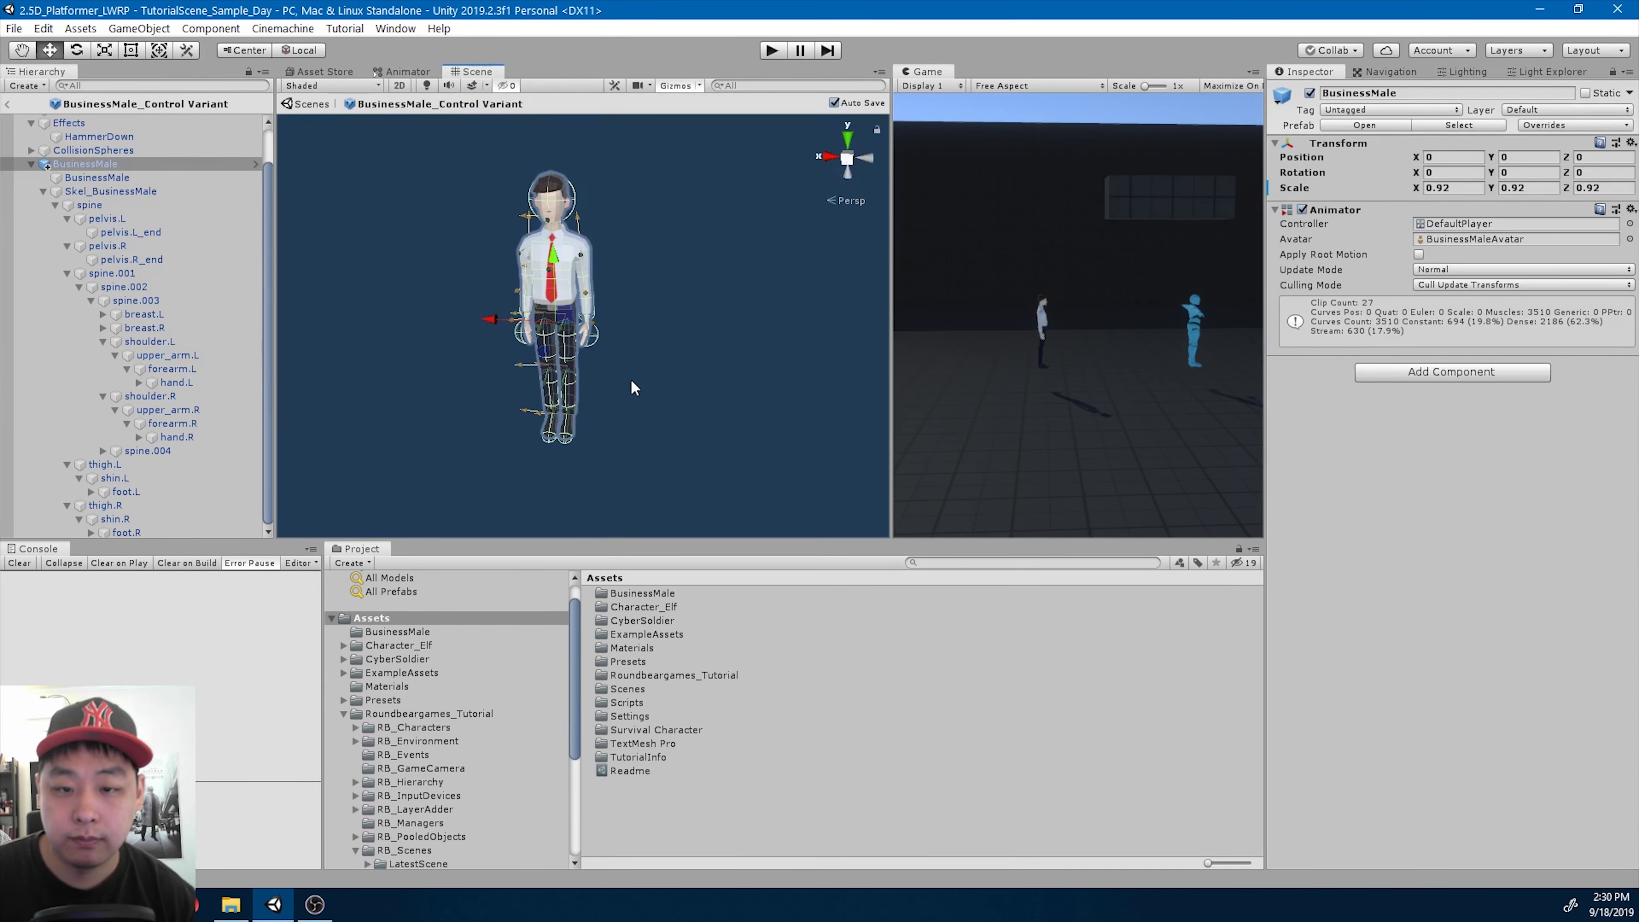
{"action": "scroll", "coordinate": [98, 443], "scroll_direction": "up", "scroll_amount": 1}
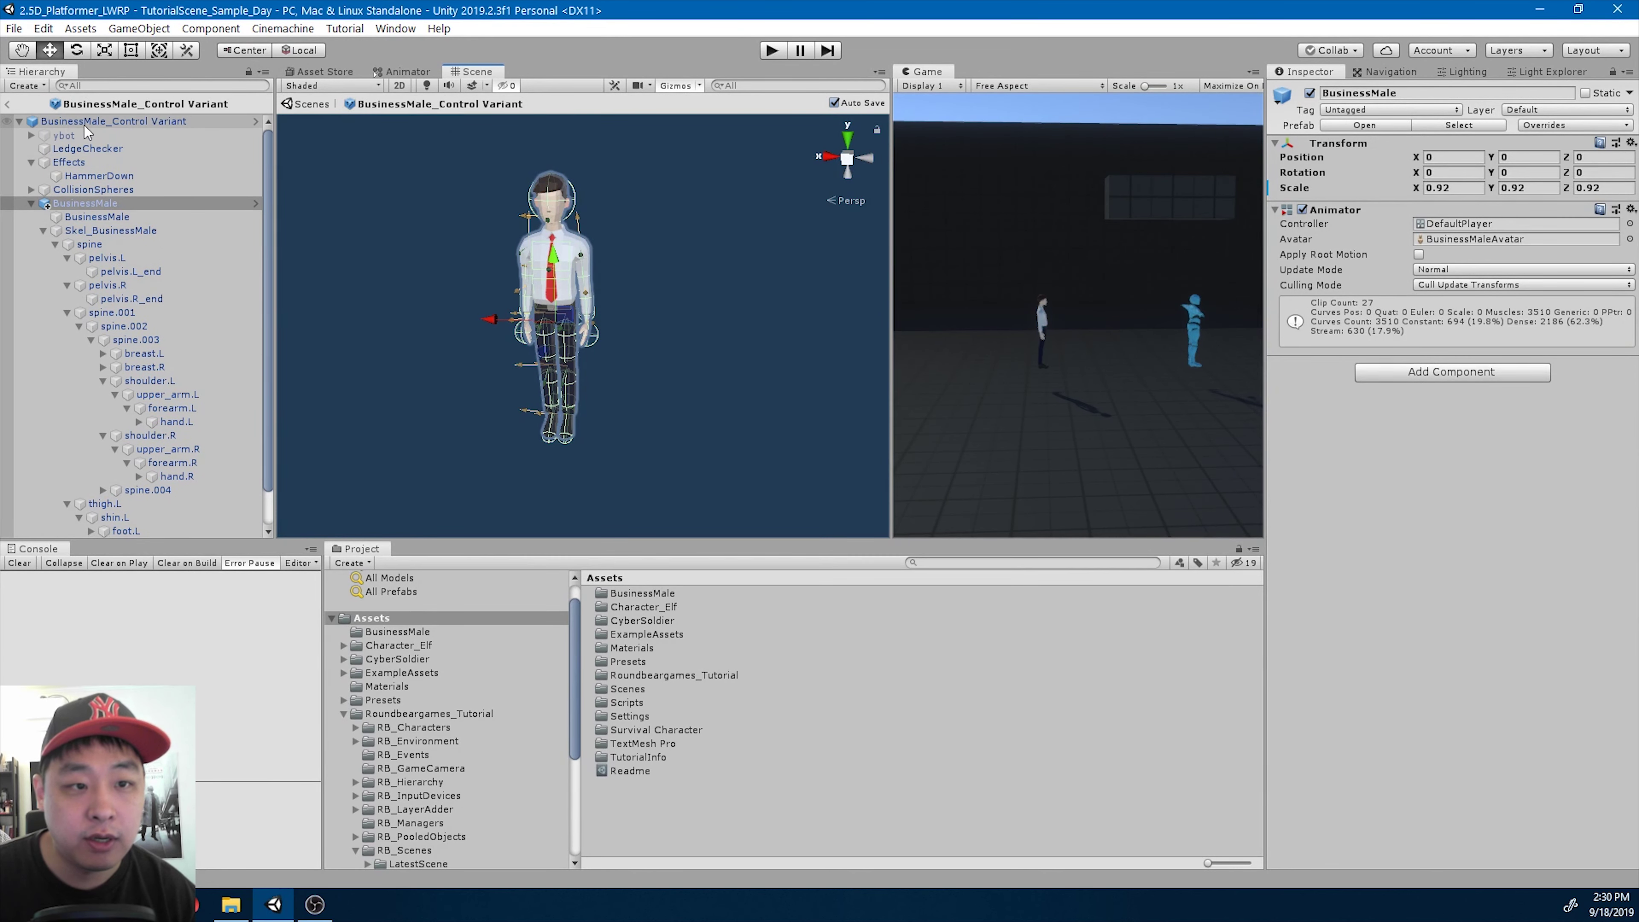
{"action": "left_click", "coordinate": [8, 104]}
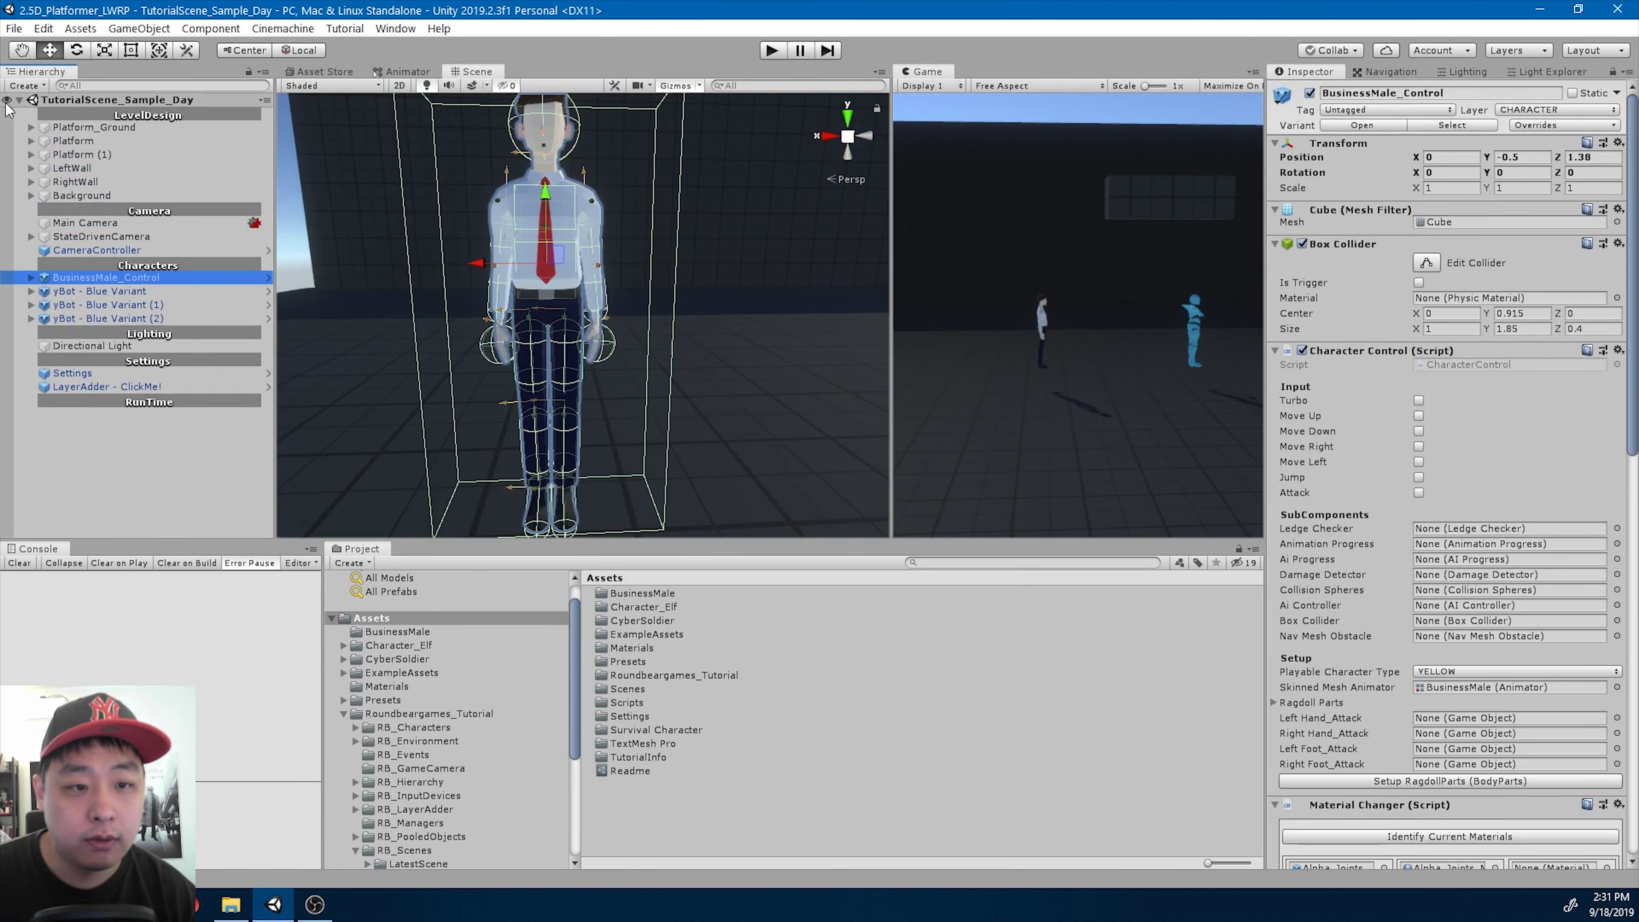
- Delete the three yBot - Blue Variant characters from the scene
{"action": "left_click_drag", "start_coordinate": [710, 336], "coordinate": [812, 362], "text": "alt"}
{"action": "left_click", "coordinate": [155, 291]}
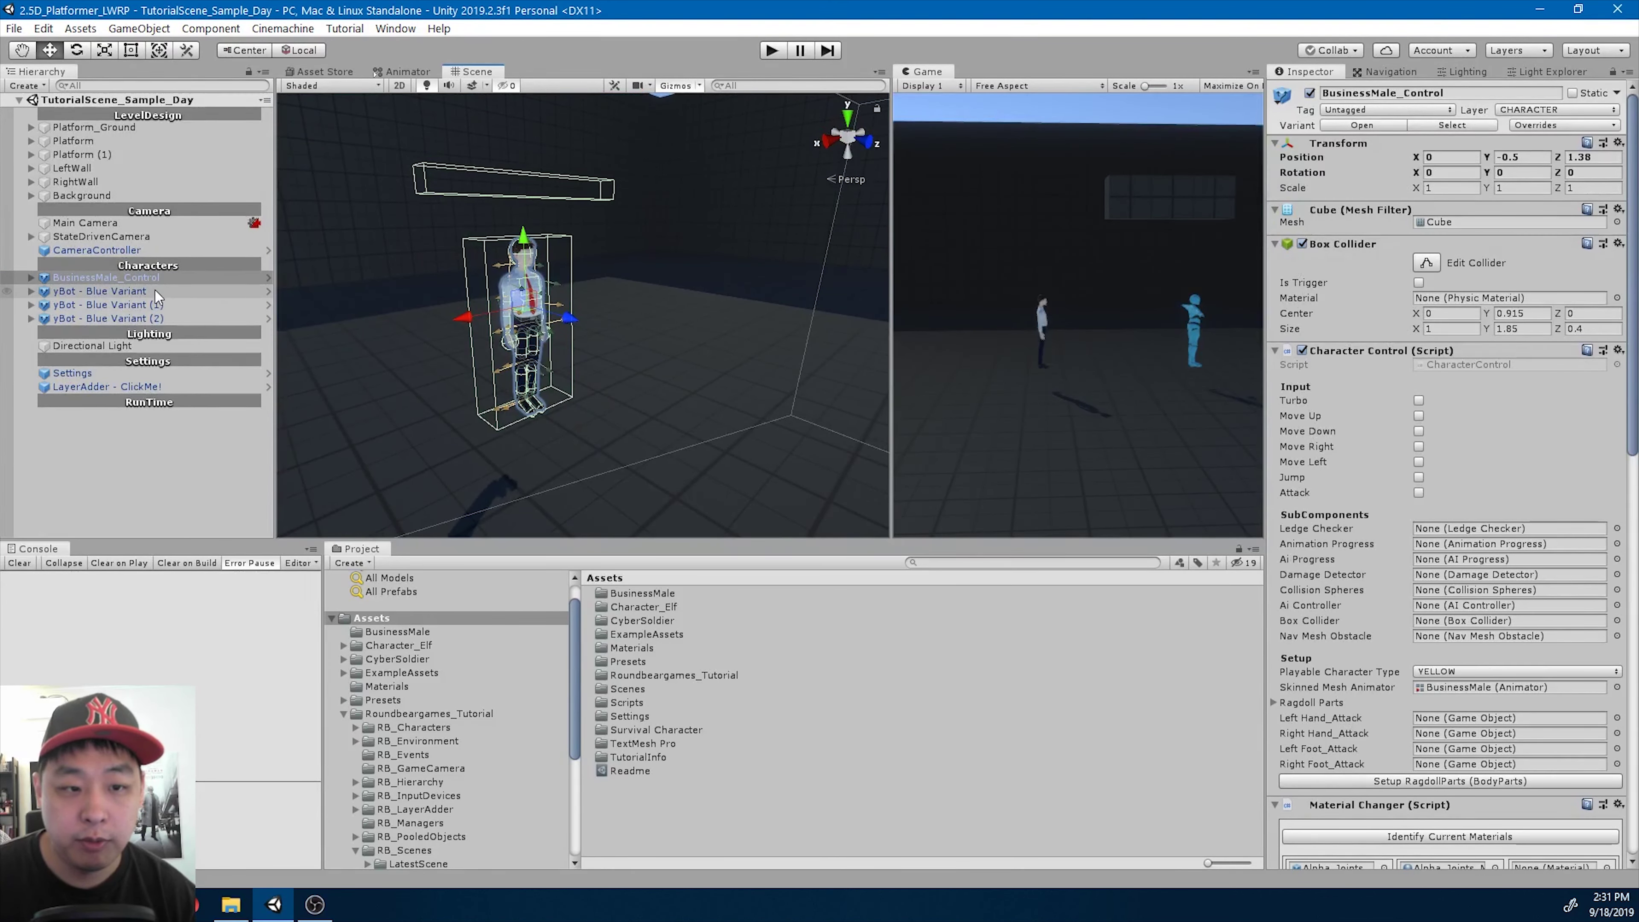
{"action": "key", "text": "Delete"}
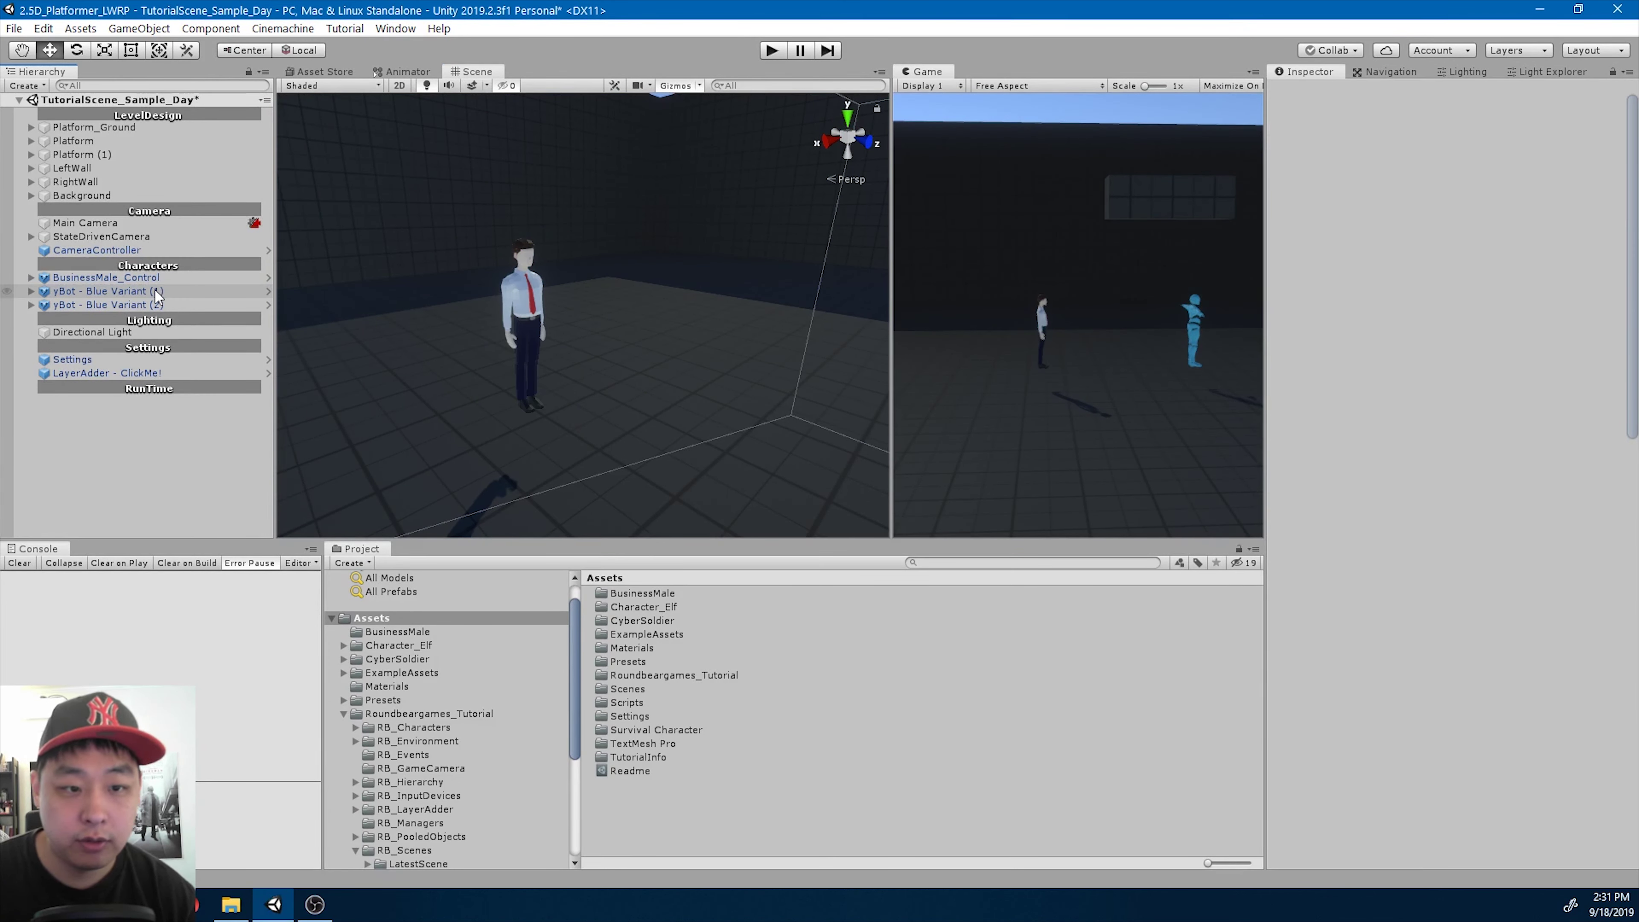
{"action": "left_click", "coordinate": [155, 291]}
{"action": "key", "text": "Delete"}
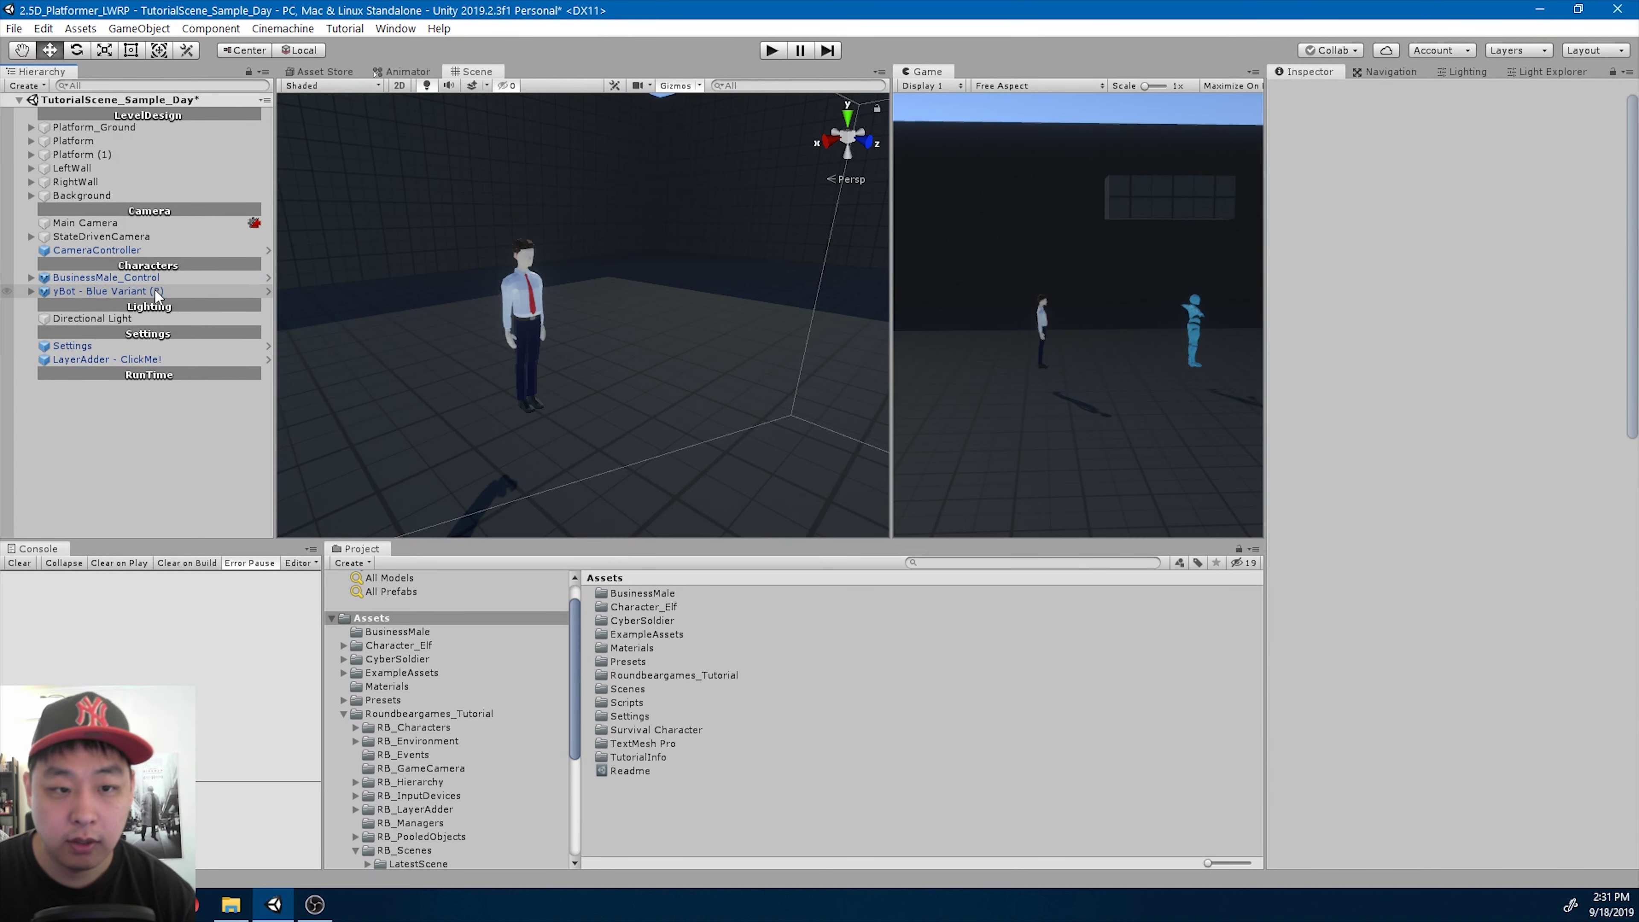
{"action": "left_click", "coordinate": [155, 291]}
{"action": "key", "text": "Delete"}
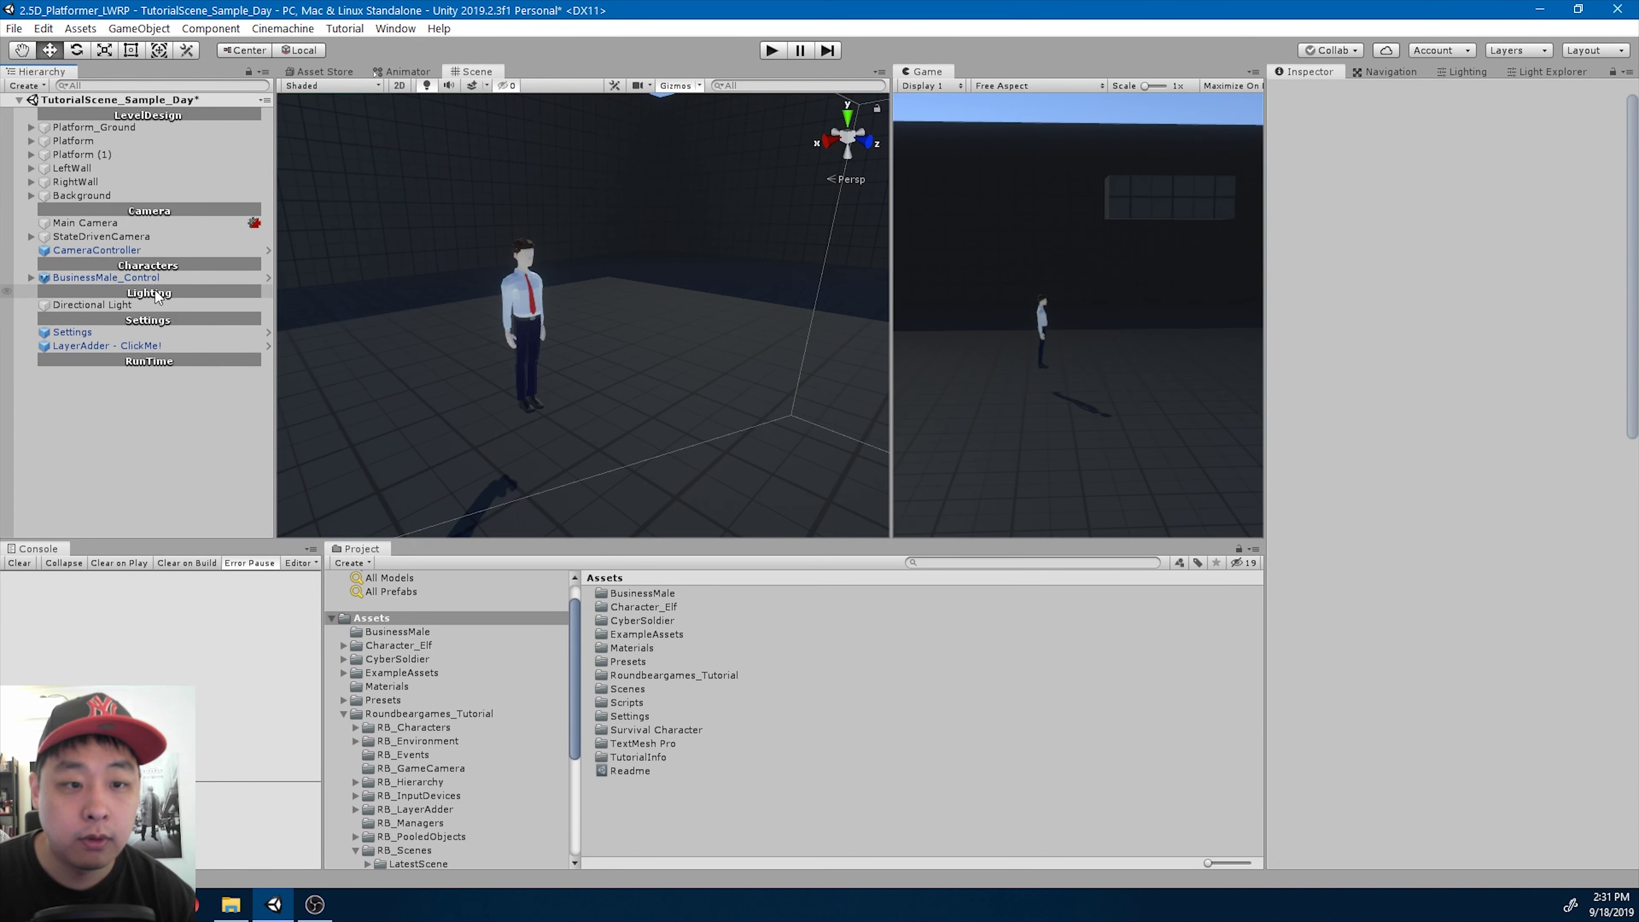
- Expand BusinessMale_Control's Ragdoll Parts list and rebuild it with Setup RagdollParts (BodyParts)
{"action": "left_click", "coordinate": [153, 277]}
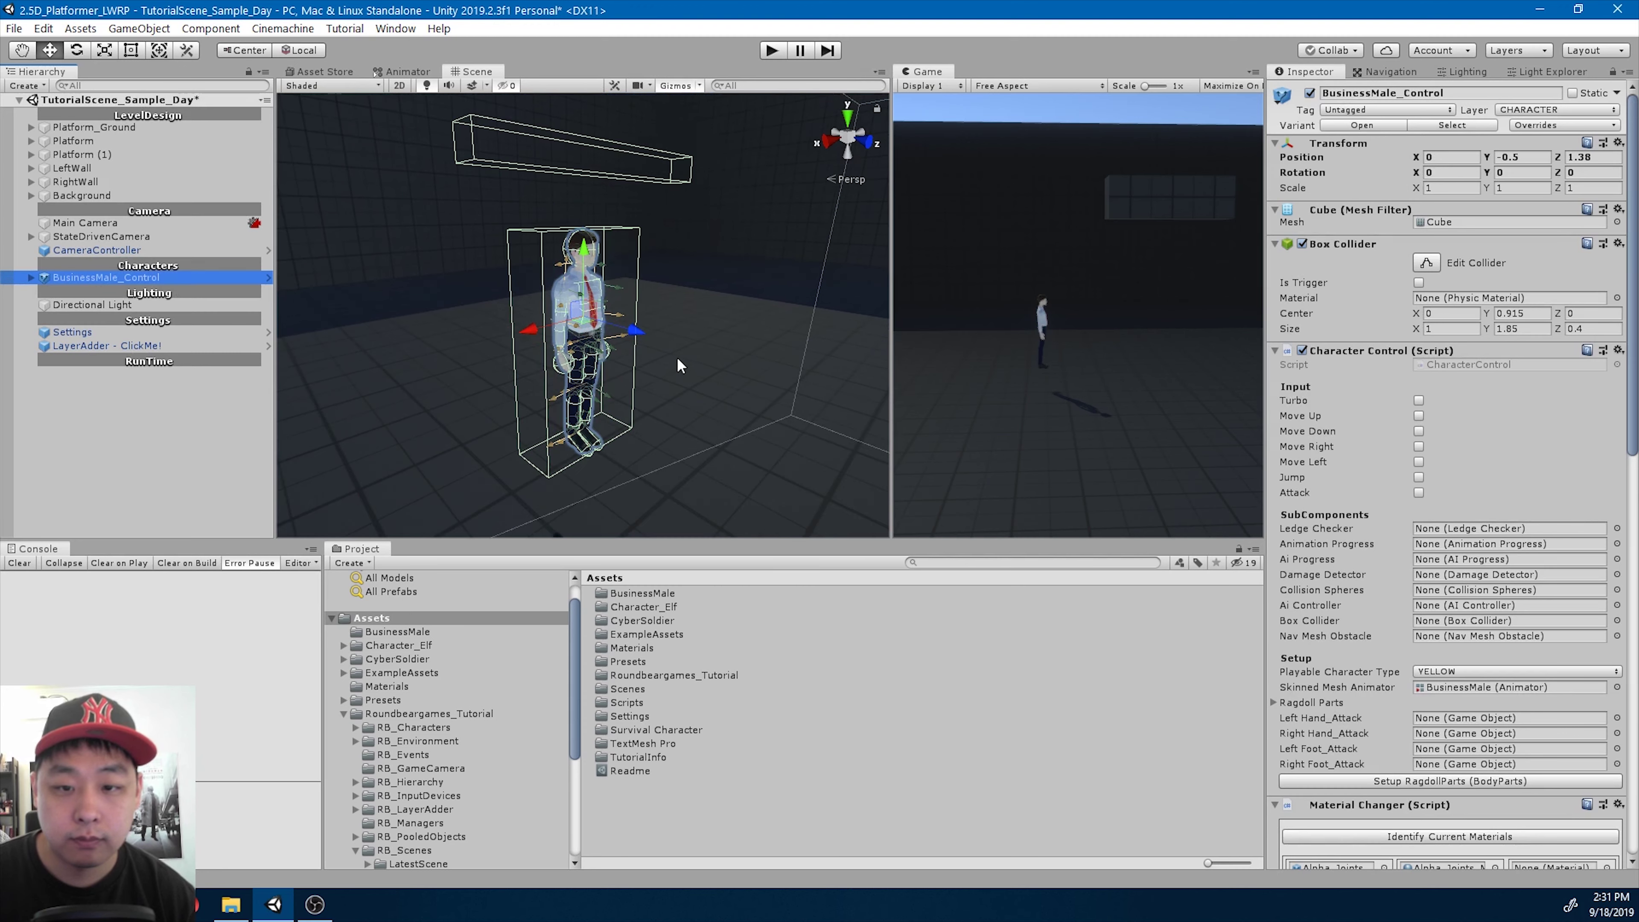
{"action": "key", "text": "f"}
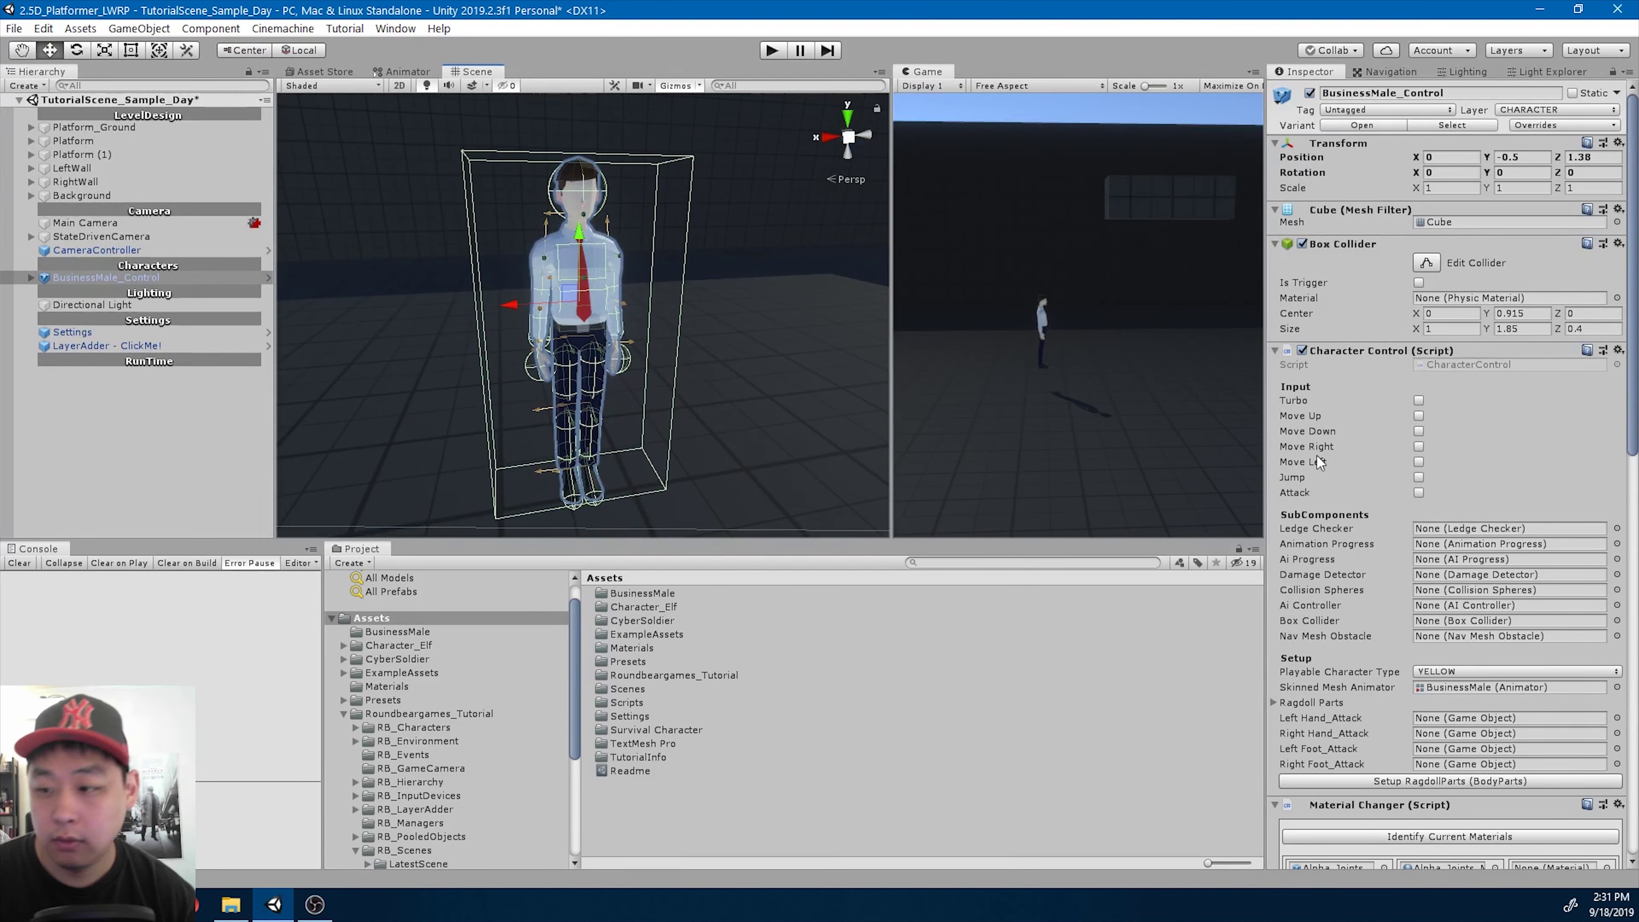
{"action": "scroll", "coordinate": [1475, 446], "scroll_direction": "down", "scroll_amount": 5}
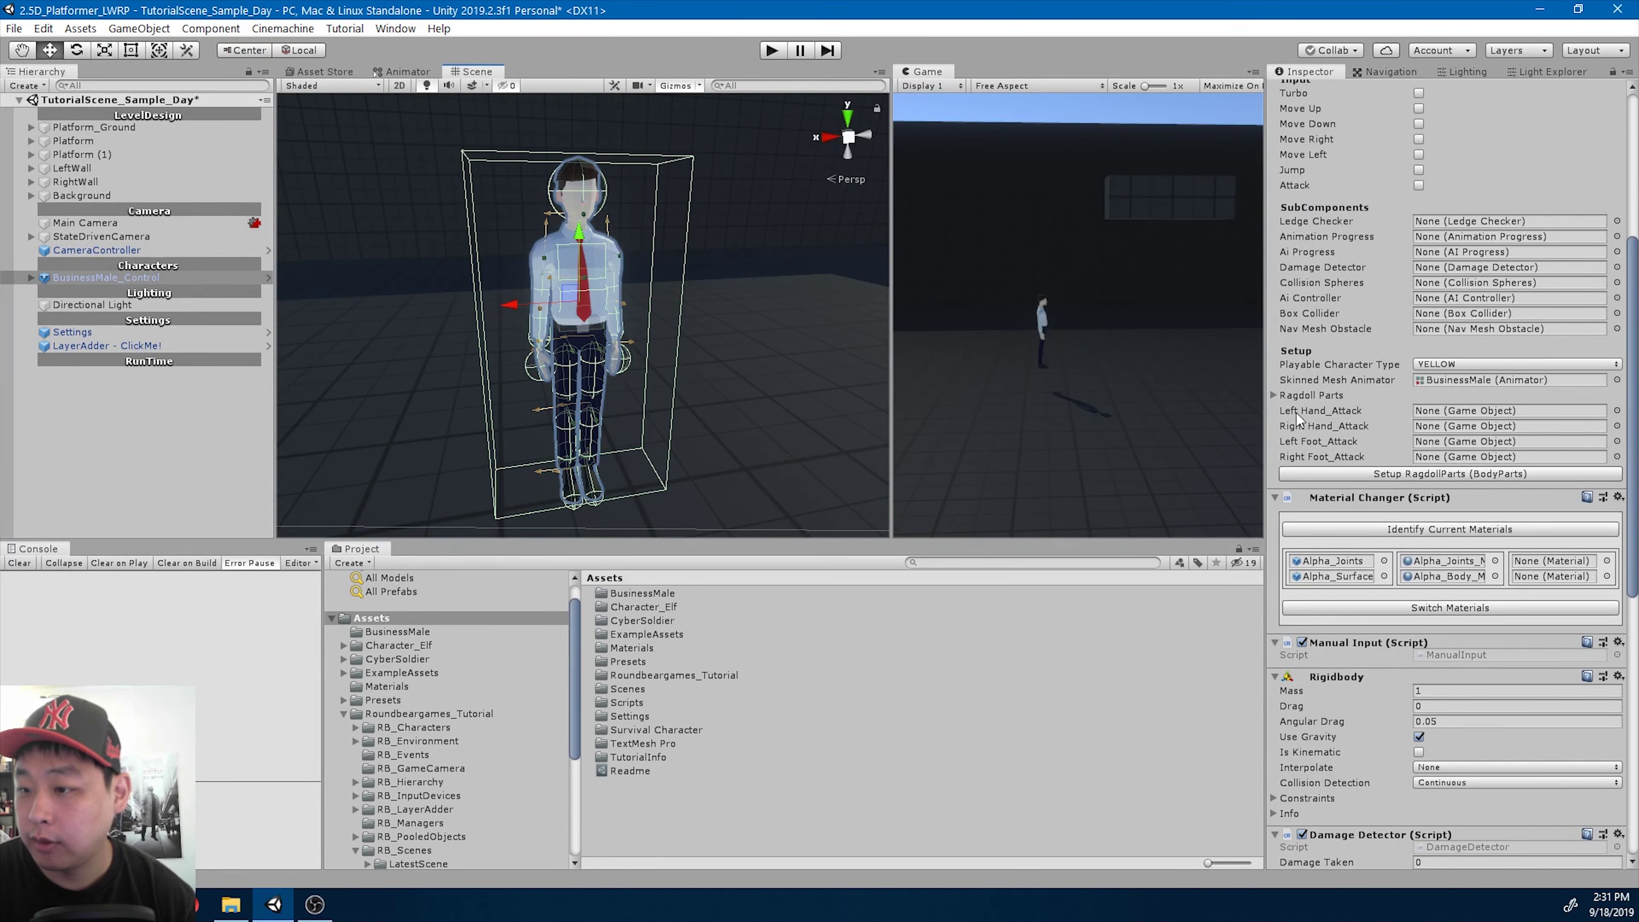
{"action": "left_click", "coordinate": [1273, 394]}
{"action": "scroll", "coordinate": [1387, 452], "scroll_direction": "down", "scroll_amount": 6}
{"action": "scroll", "coordinate": [1430, 499], "scroll_direction": "up", "scroll_amount": 3}
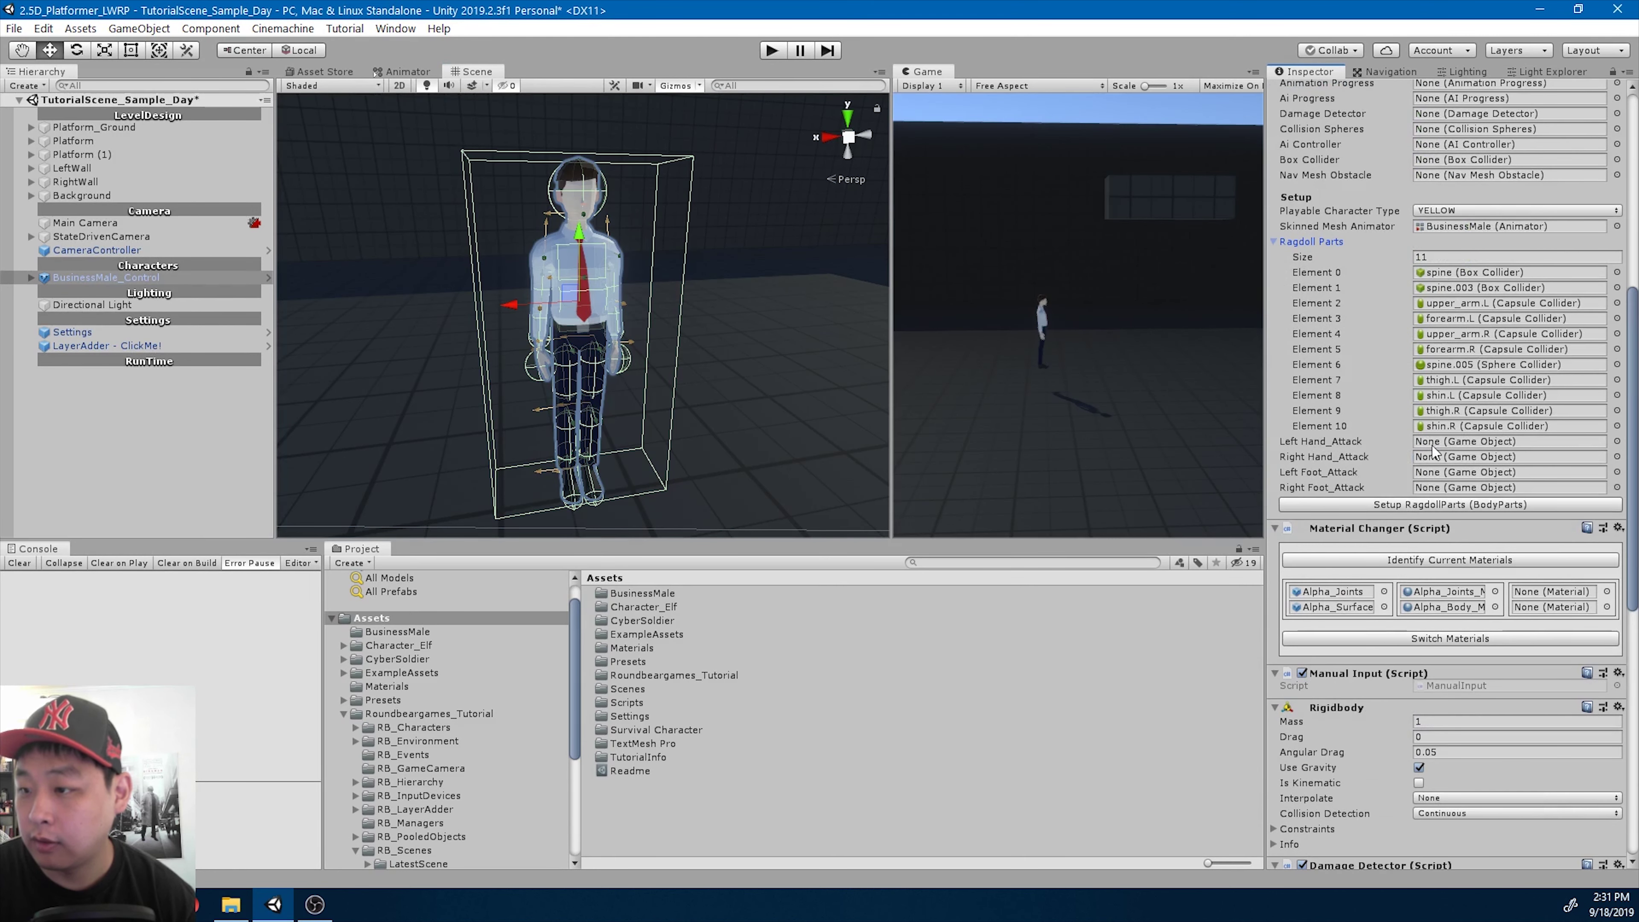
{"action": "left_click", "coordinate": [1439, 505]}
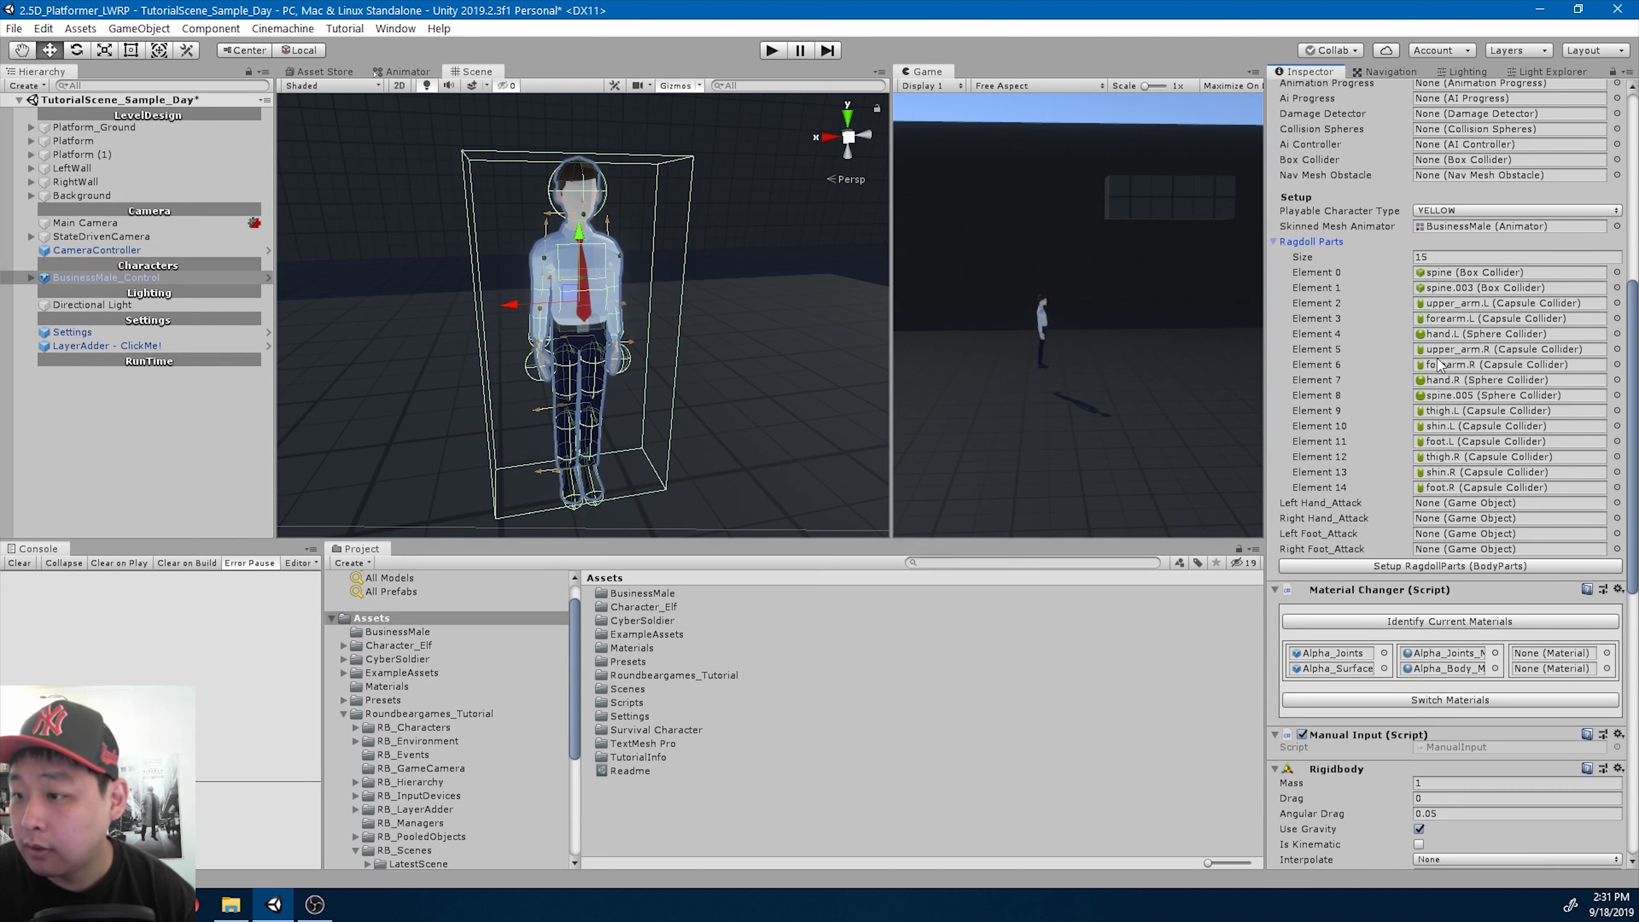
- Assign hand.L as Left Hand_Attack and hand.R as Right Hand_Attack in BusinessMale_Control's Character Control script
{"action": "left_click", "coordinate": [1440, 337]}
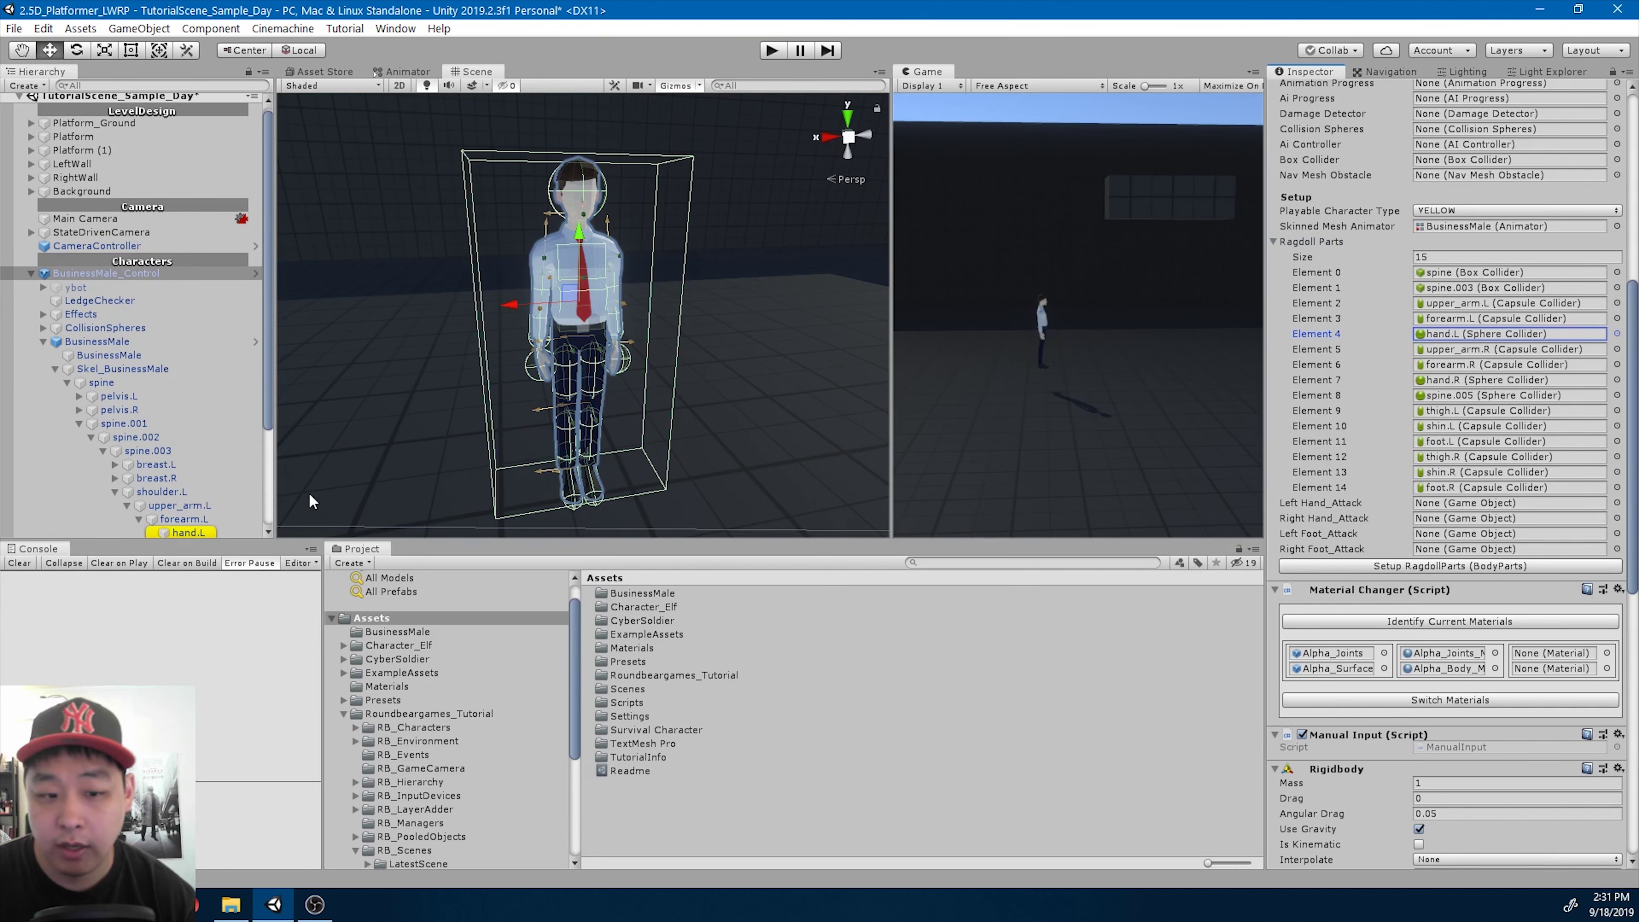
{"action": "left_click_drag", "start_coordinate": [190, 533], "coordinate": [1439, 503]}
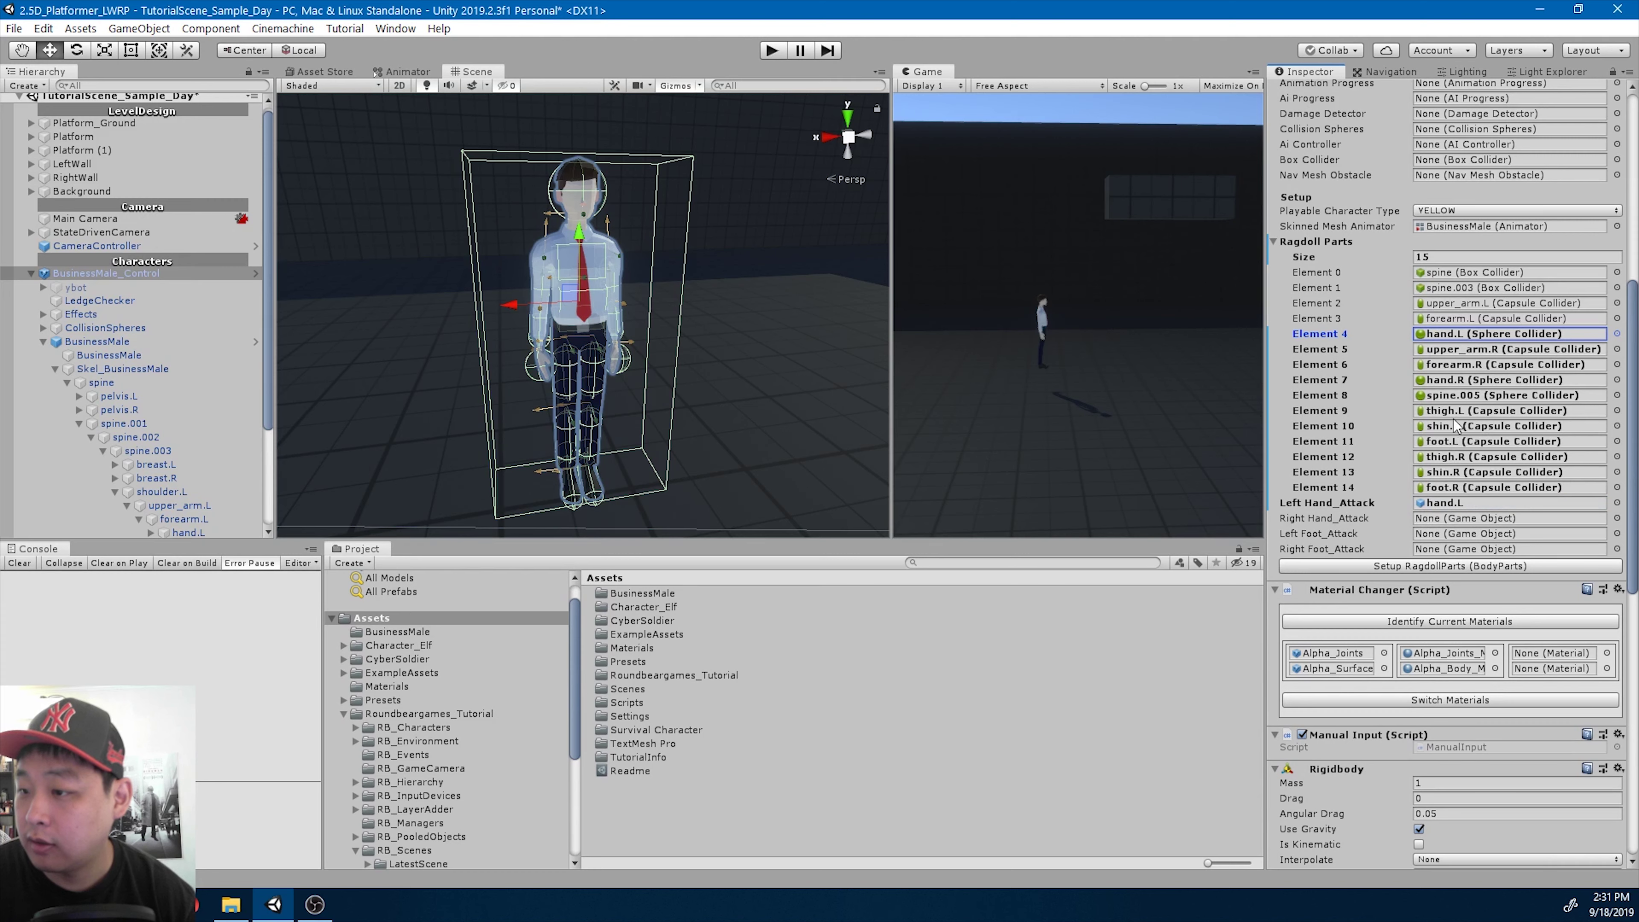
{"action": "left_click", "coordinate": [1455, 387]}
{"action": "left_click", "coordinate": [197, 531]}
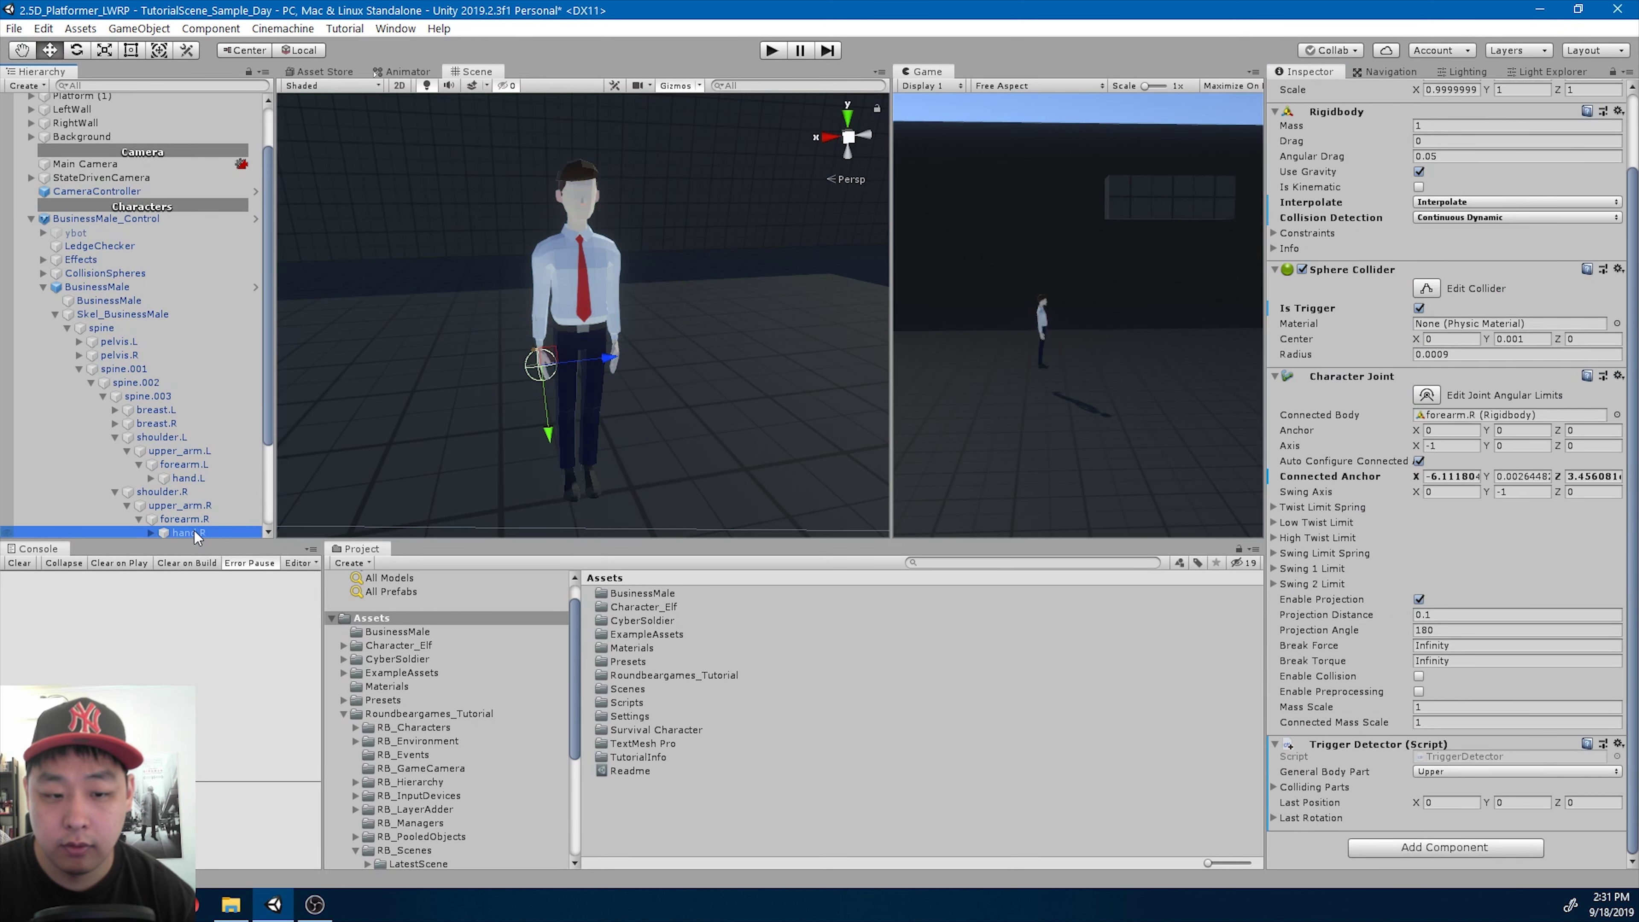
{"action": "left_click", "coordinate": [105, 218]}
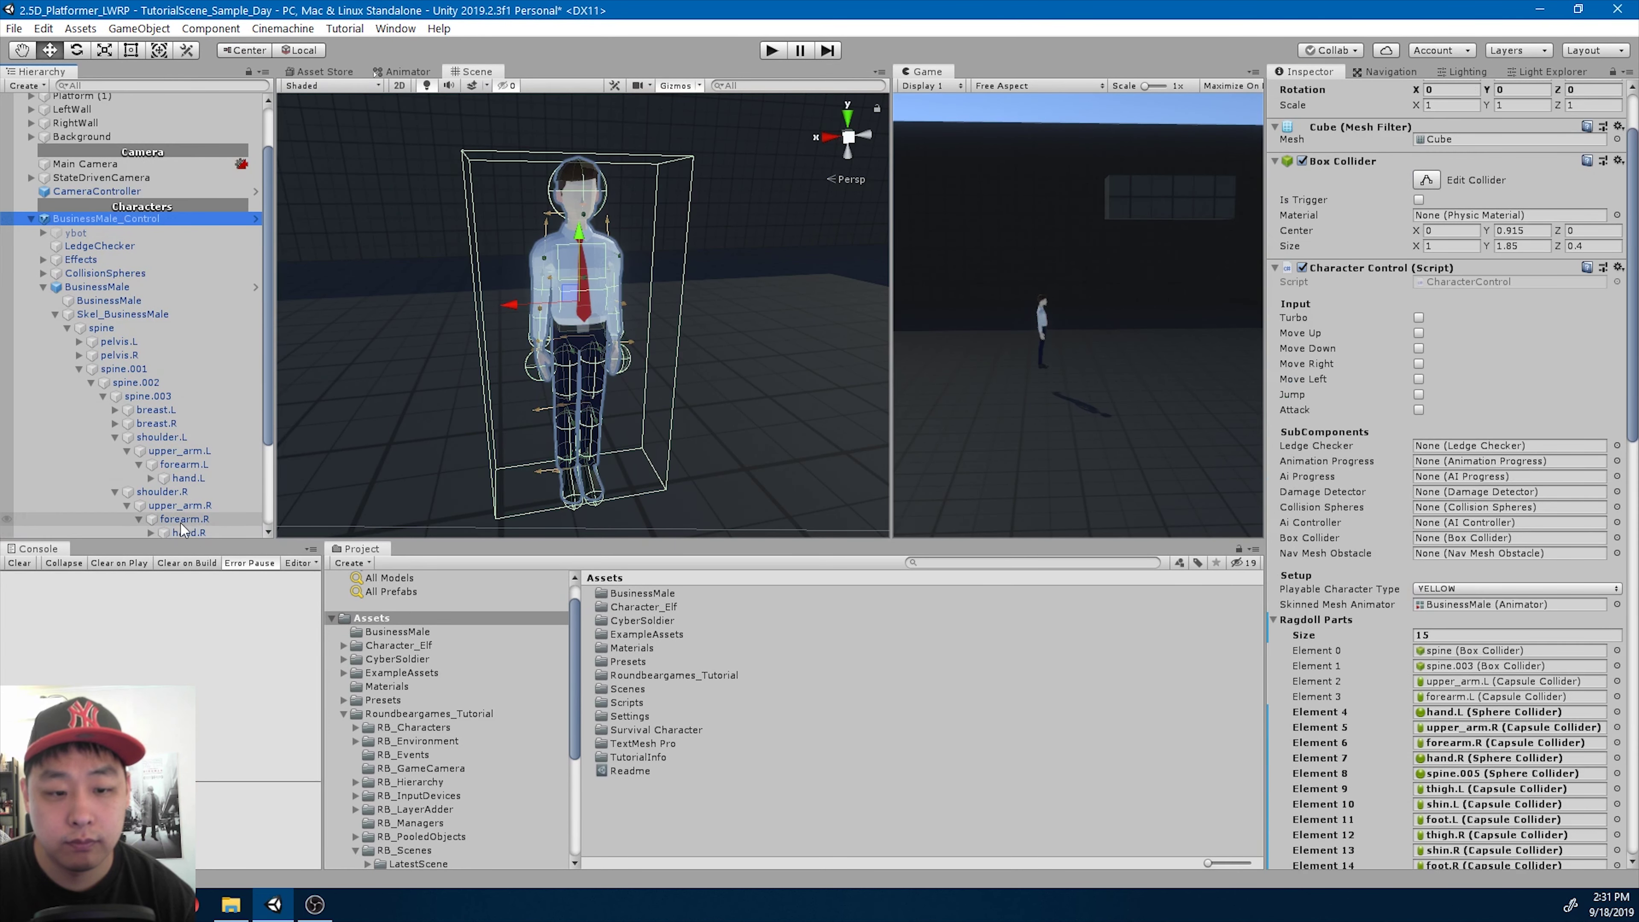
{"action": "left_click", "coordinate": [1345, 588]}
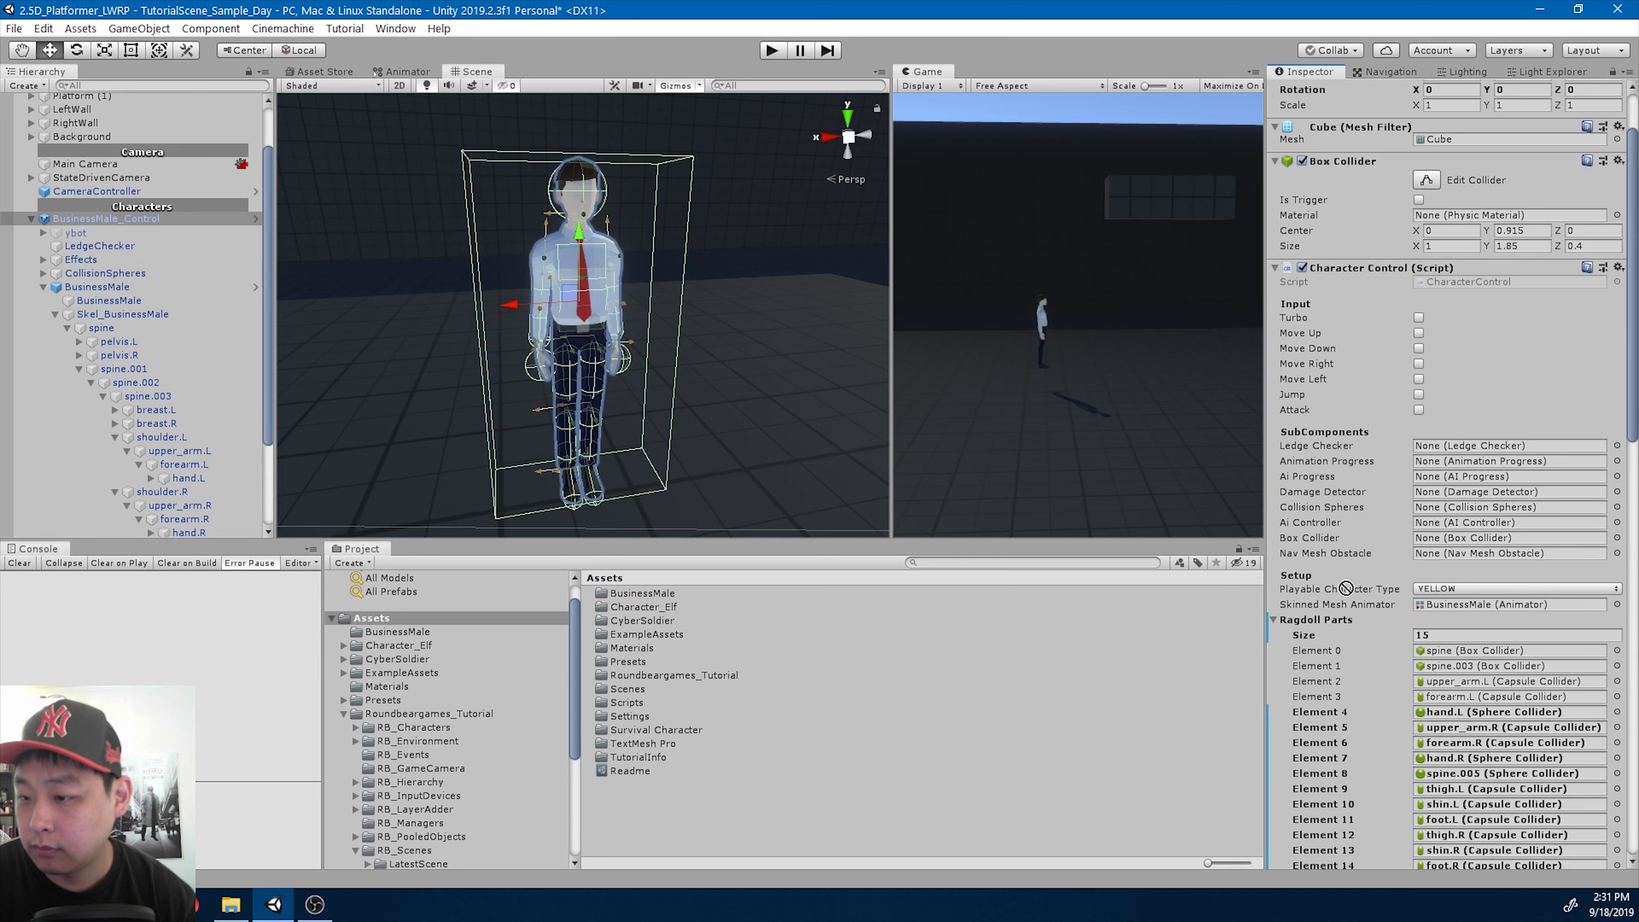
{"action": "scroll", "coordinate": [1378, 579], "scroll_direction": "down", "scroll_amount": 10}
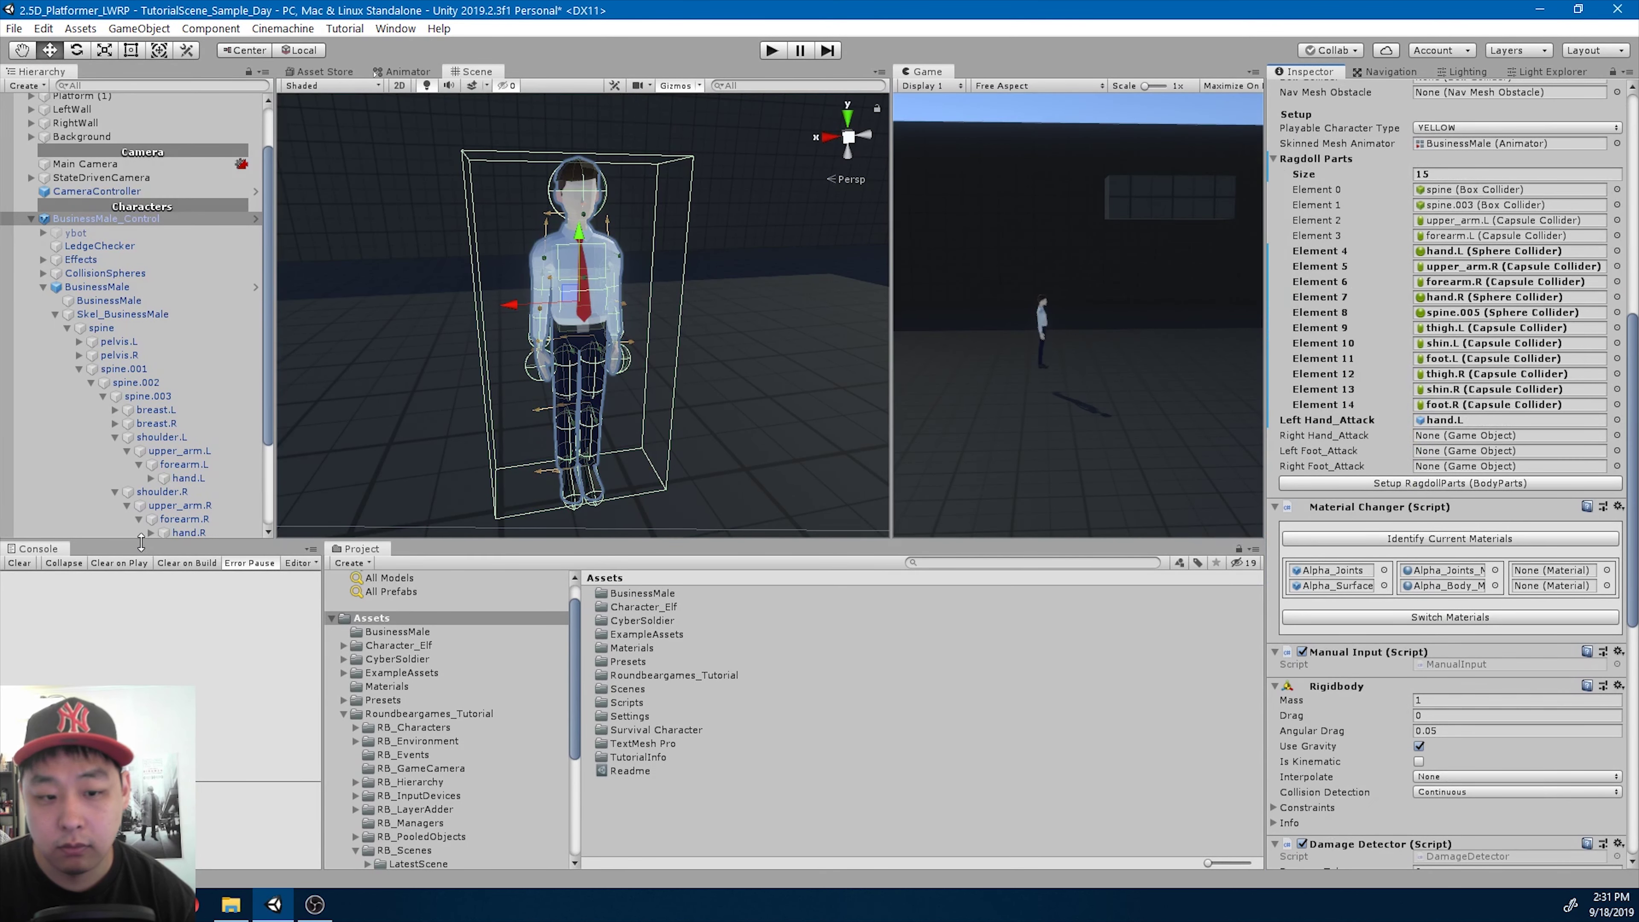
{"action": "left_click_drag", "start_coordinate": [194, 534], "coordinate": [1442, 439]}
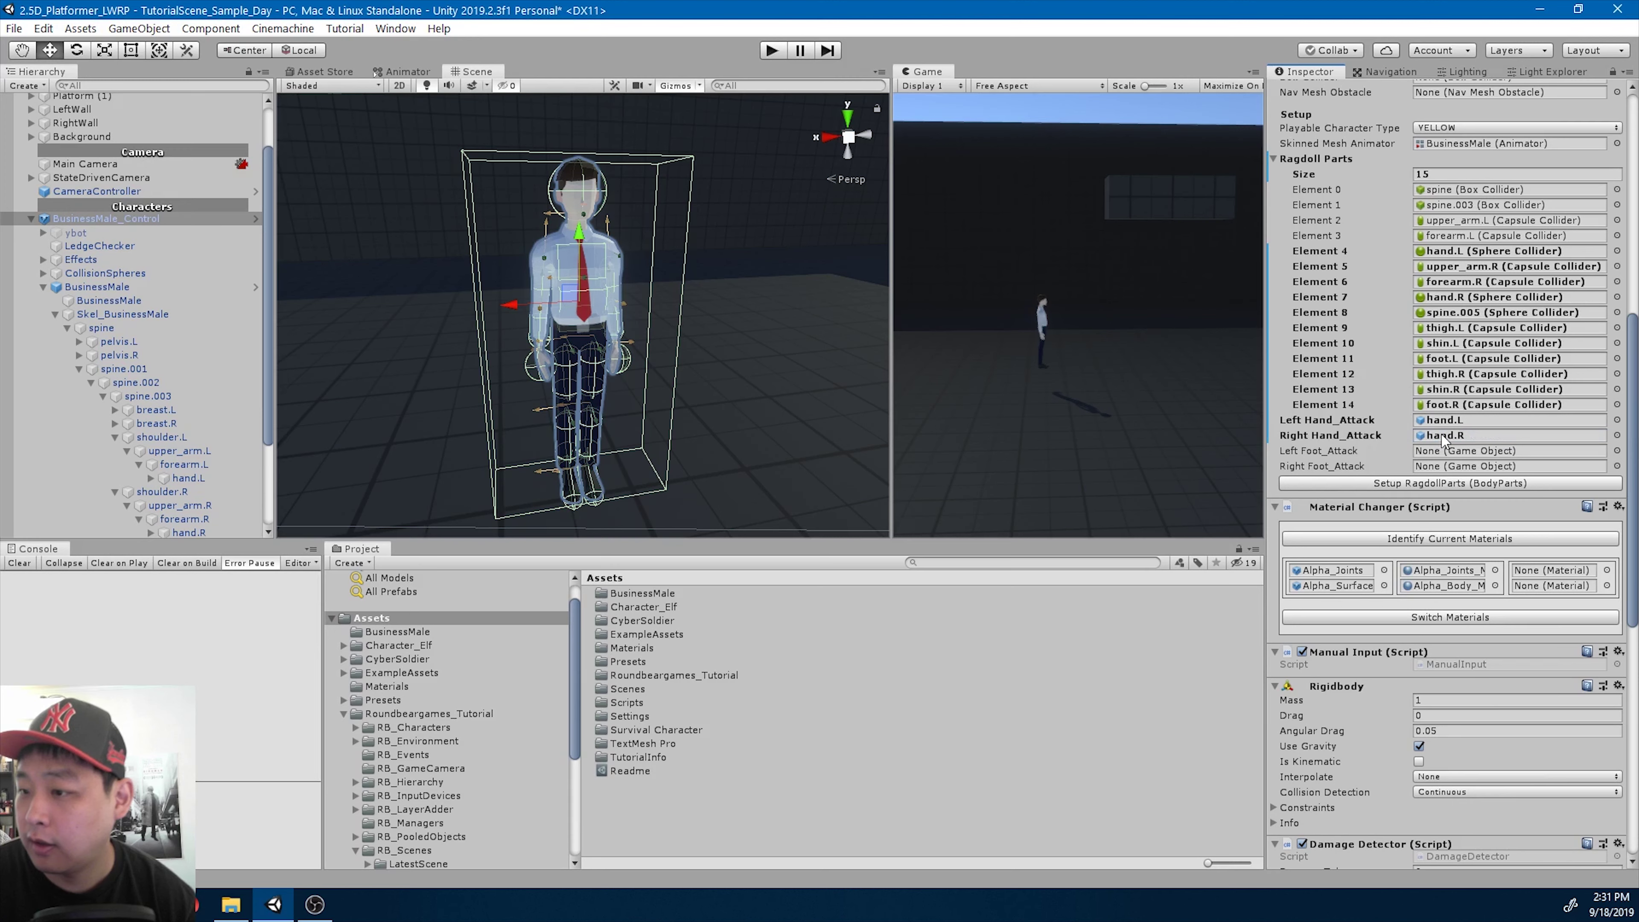
- Assign foot.L as Left Foot_Attack and foot.R as Right Foot_Attack in BusinessMale_Control's Character Control script
{"action": "left_click", "coordinate": [1454, 358]}
{"action": "scroll", "coordinate": [244, 445], "scroll_direction": "down", "scroll_amount": 2}
{"action": "left_click", "coordinate": [150, 481]}
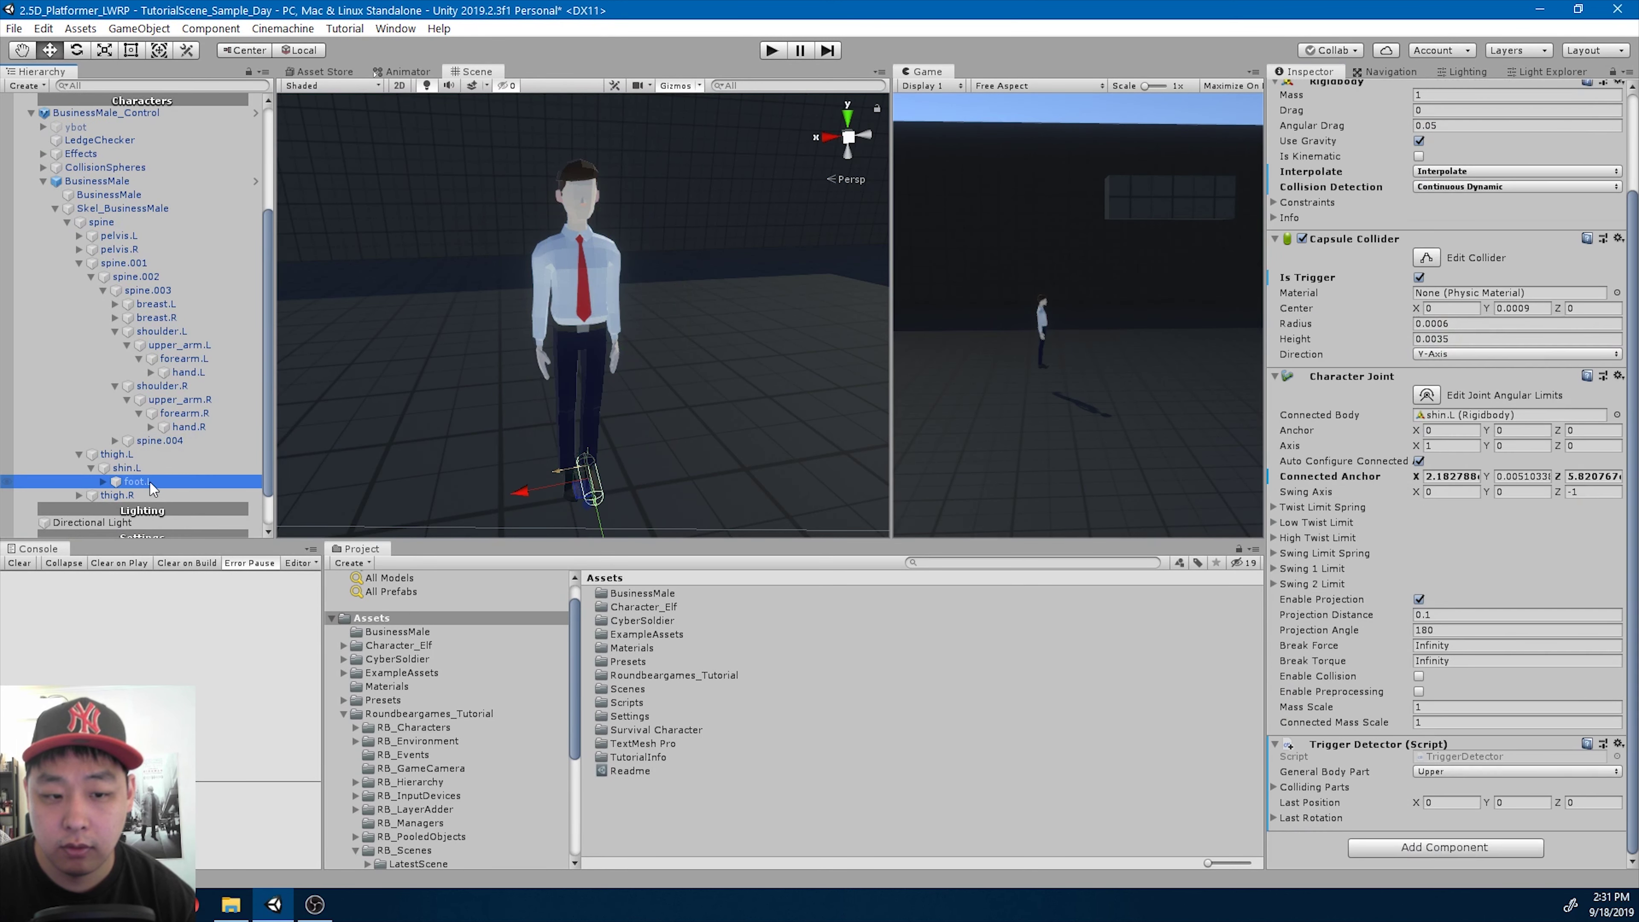
{"action": "left_click", "coordinate": [129, 112]}
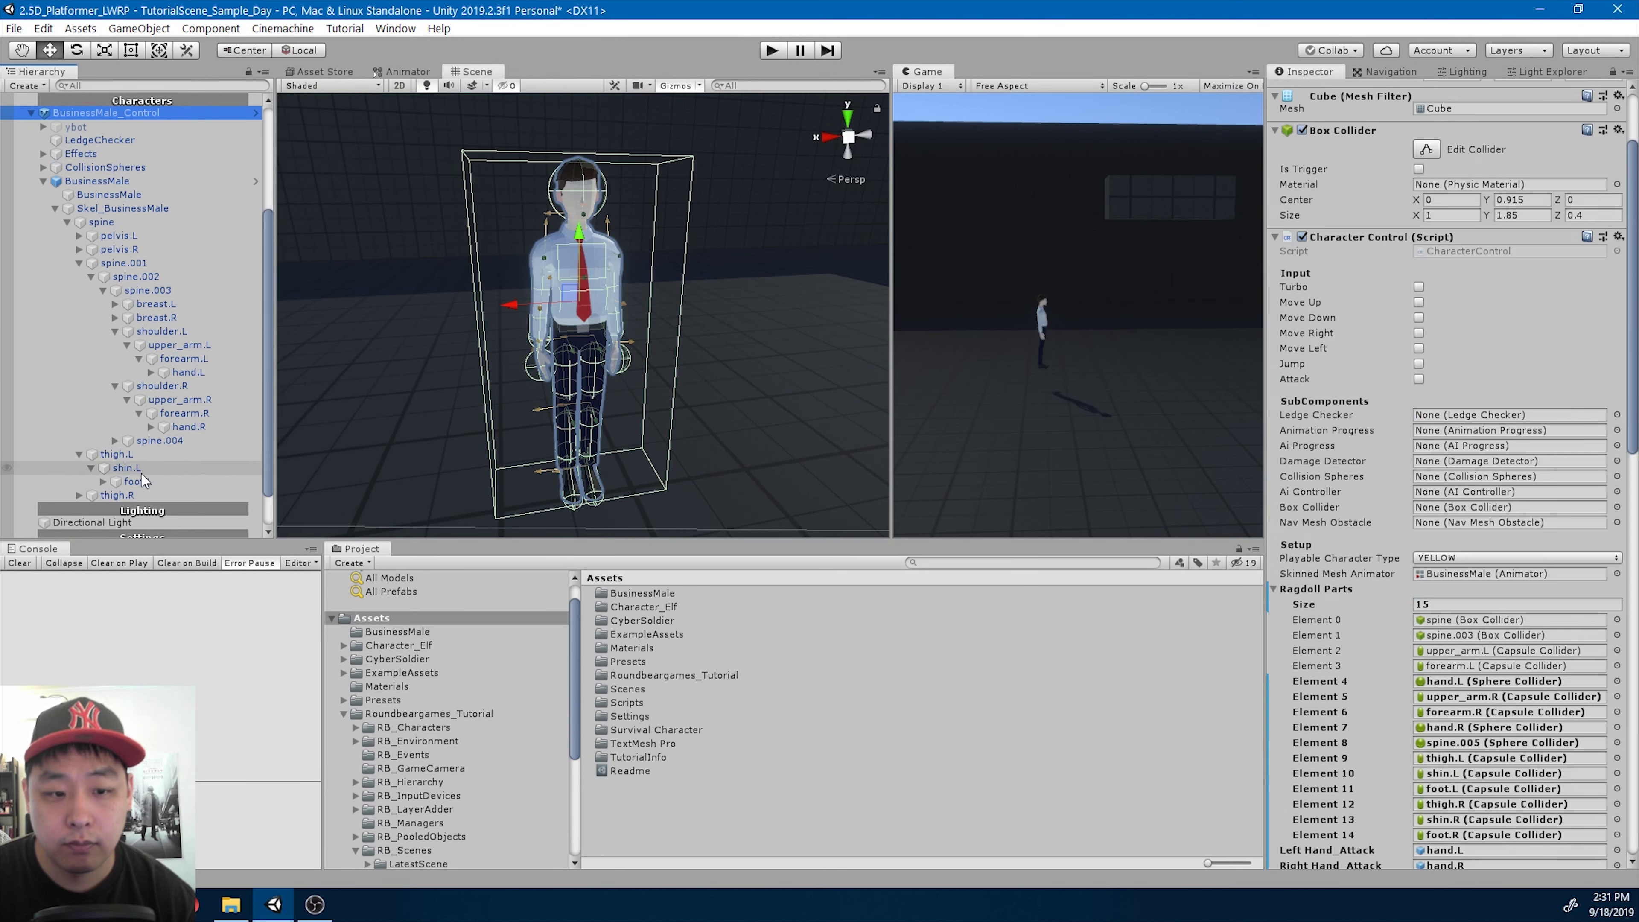
{"action": "scroll", "coordinate": [1493, 491], "scroll_direction": "down", "scroll_amount": 10}
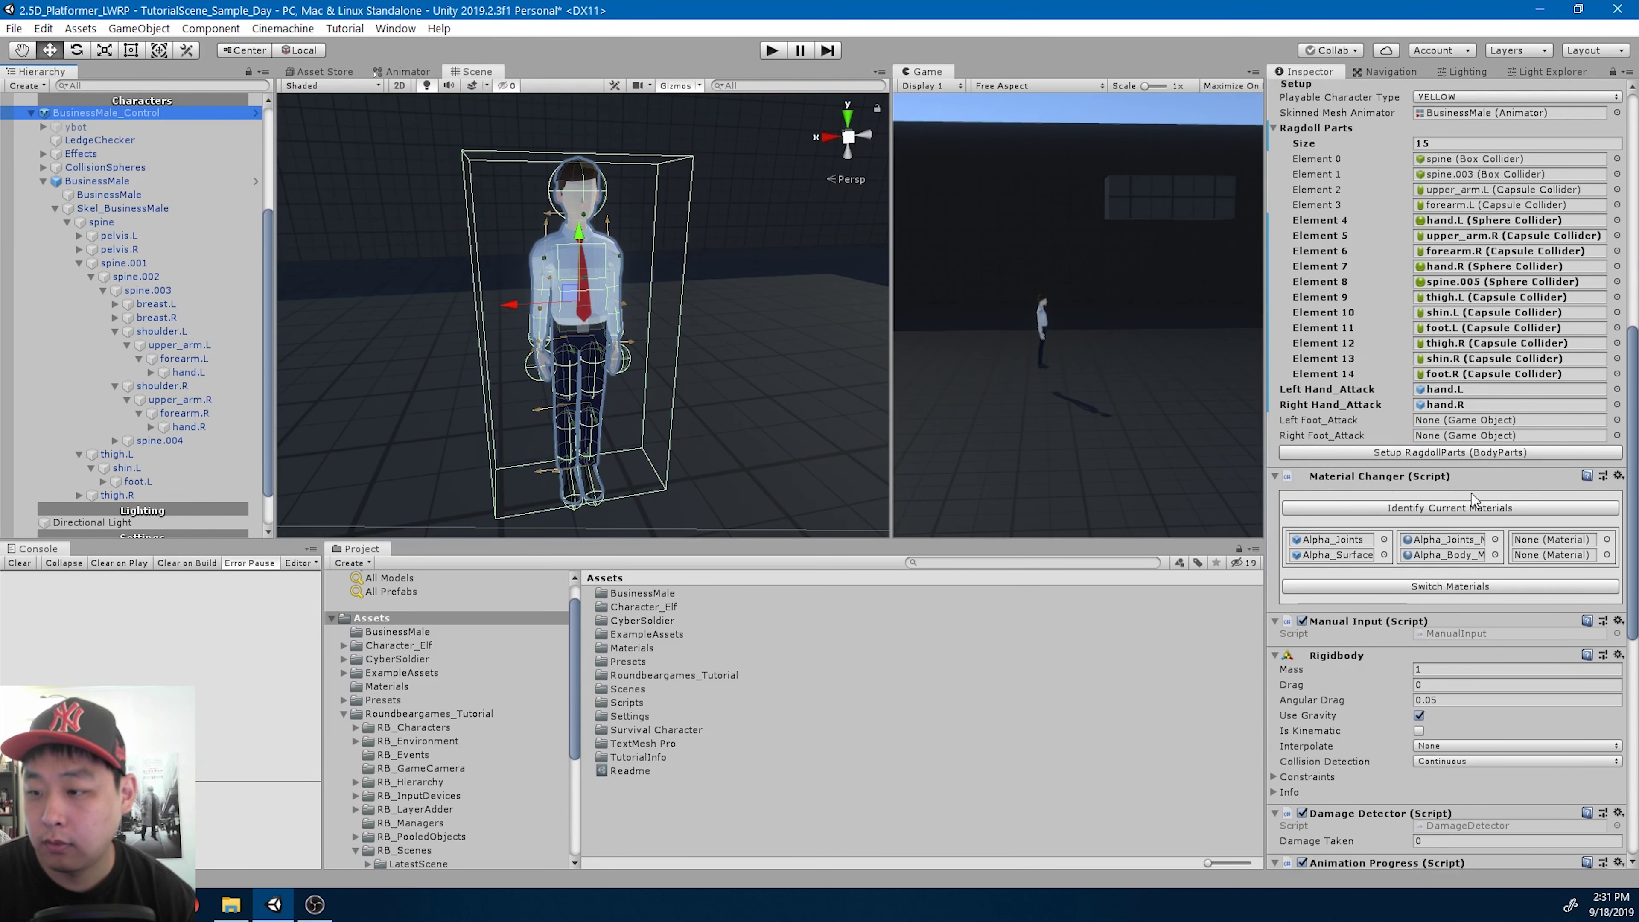
{"action": "left_click_drag", "start_coordinate": [138, 482], "coordinate": [1443, 420]}
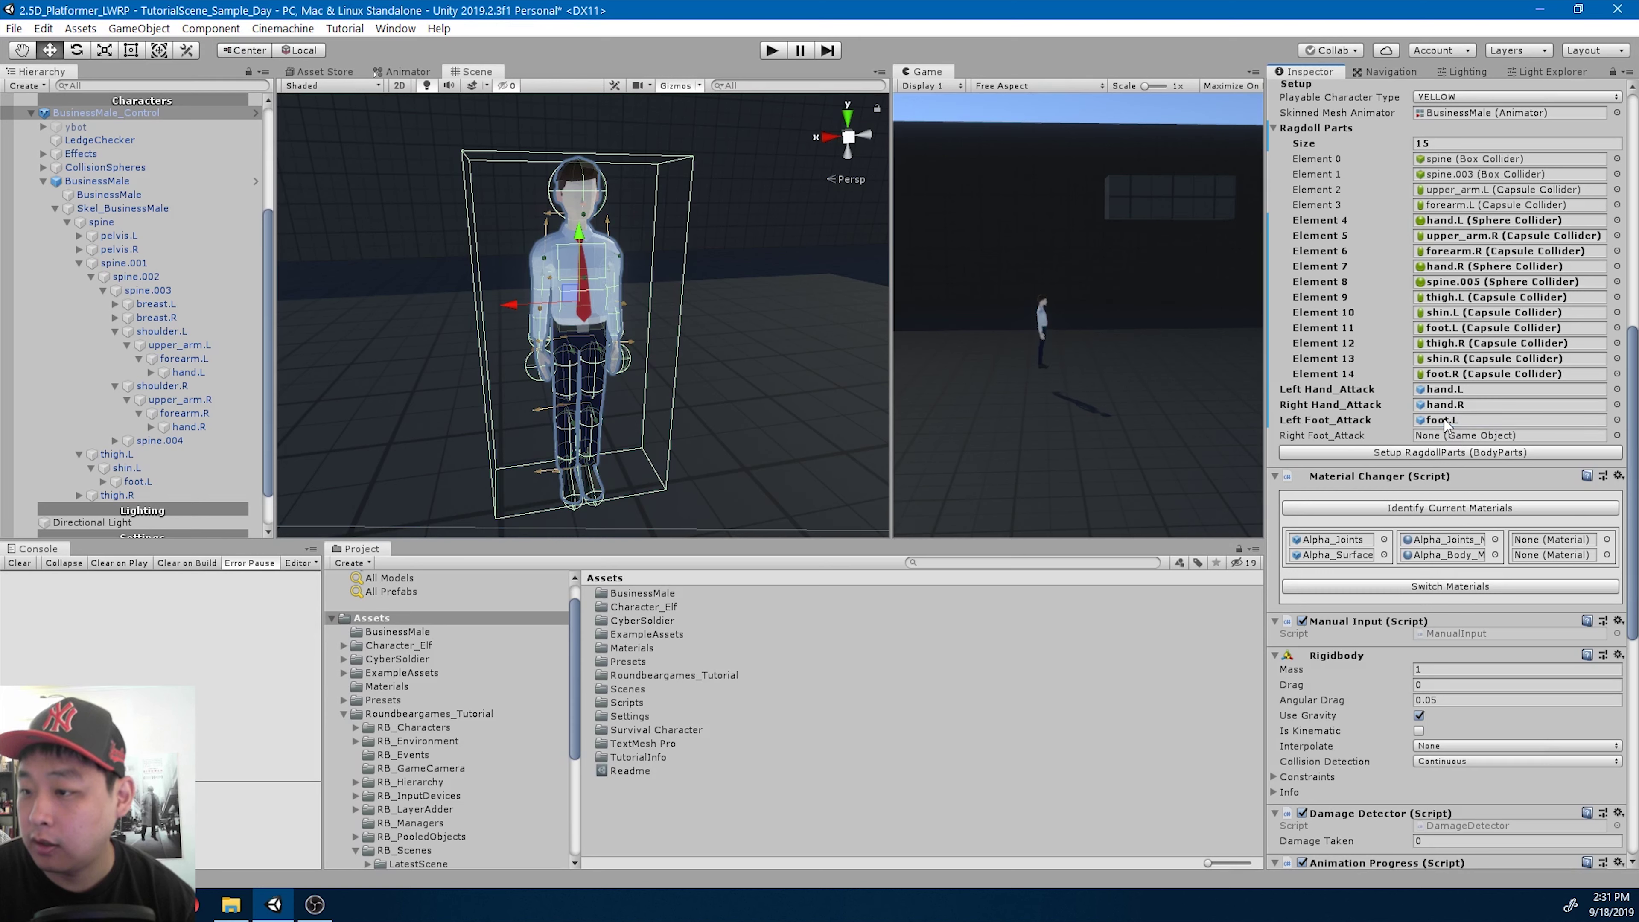
{"action": "left_click", "coordinate": [1447, 376]}
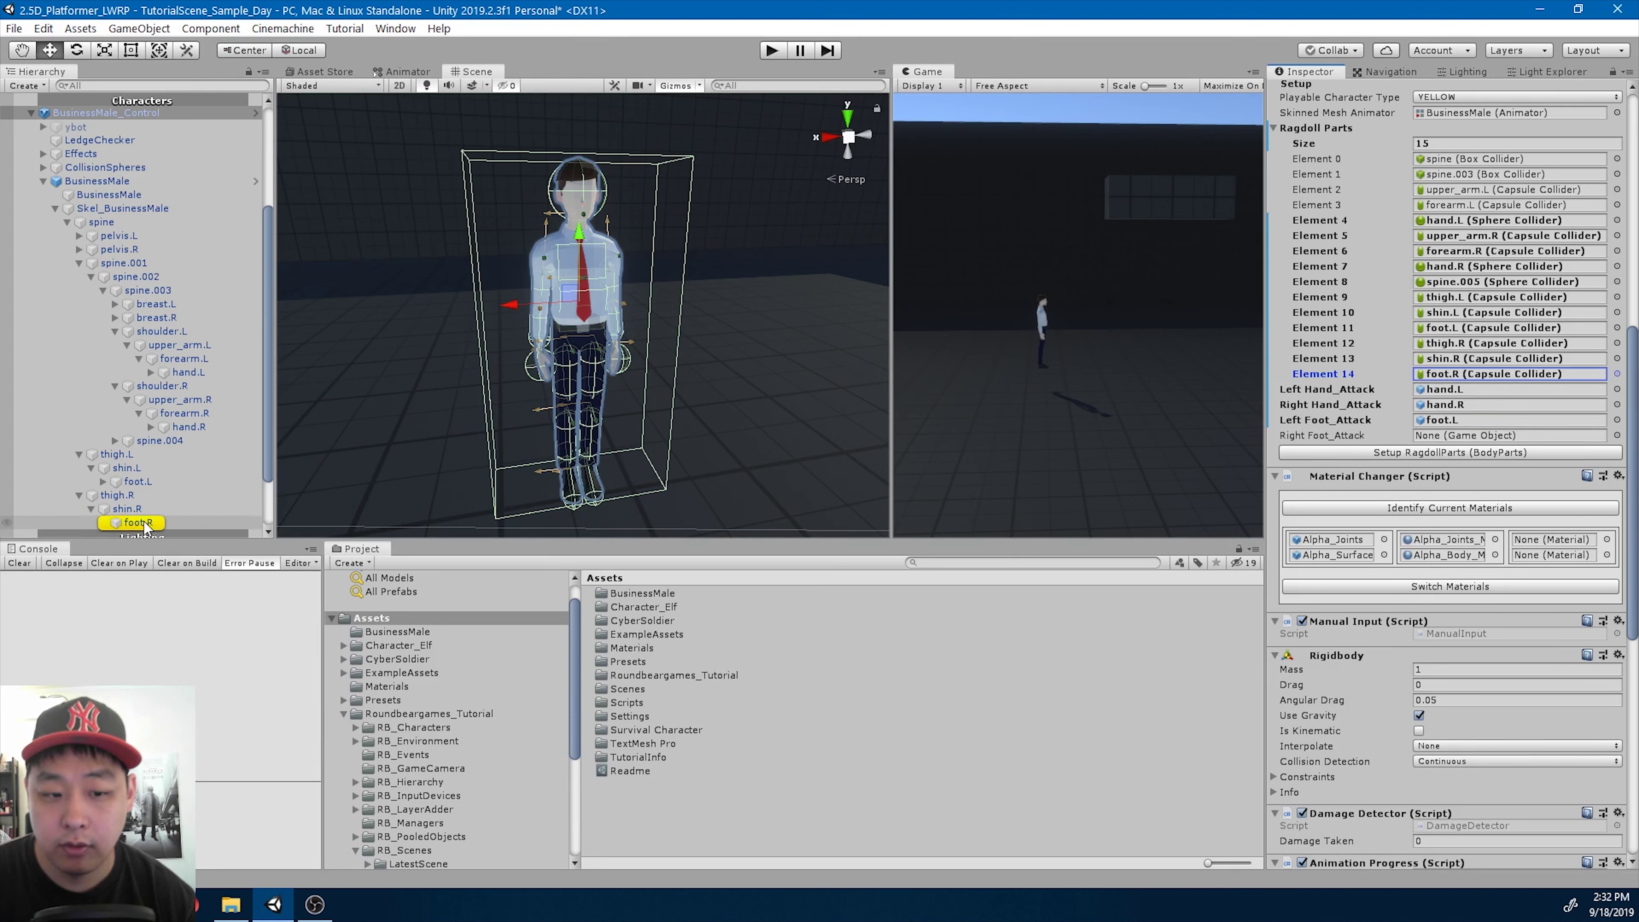
{"action": "left_click_drag", "start_coordinate": [144, 525], "coordinate": [1460, 436]}
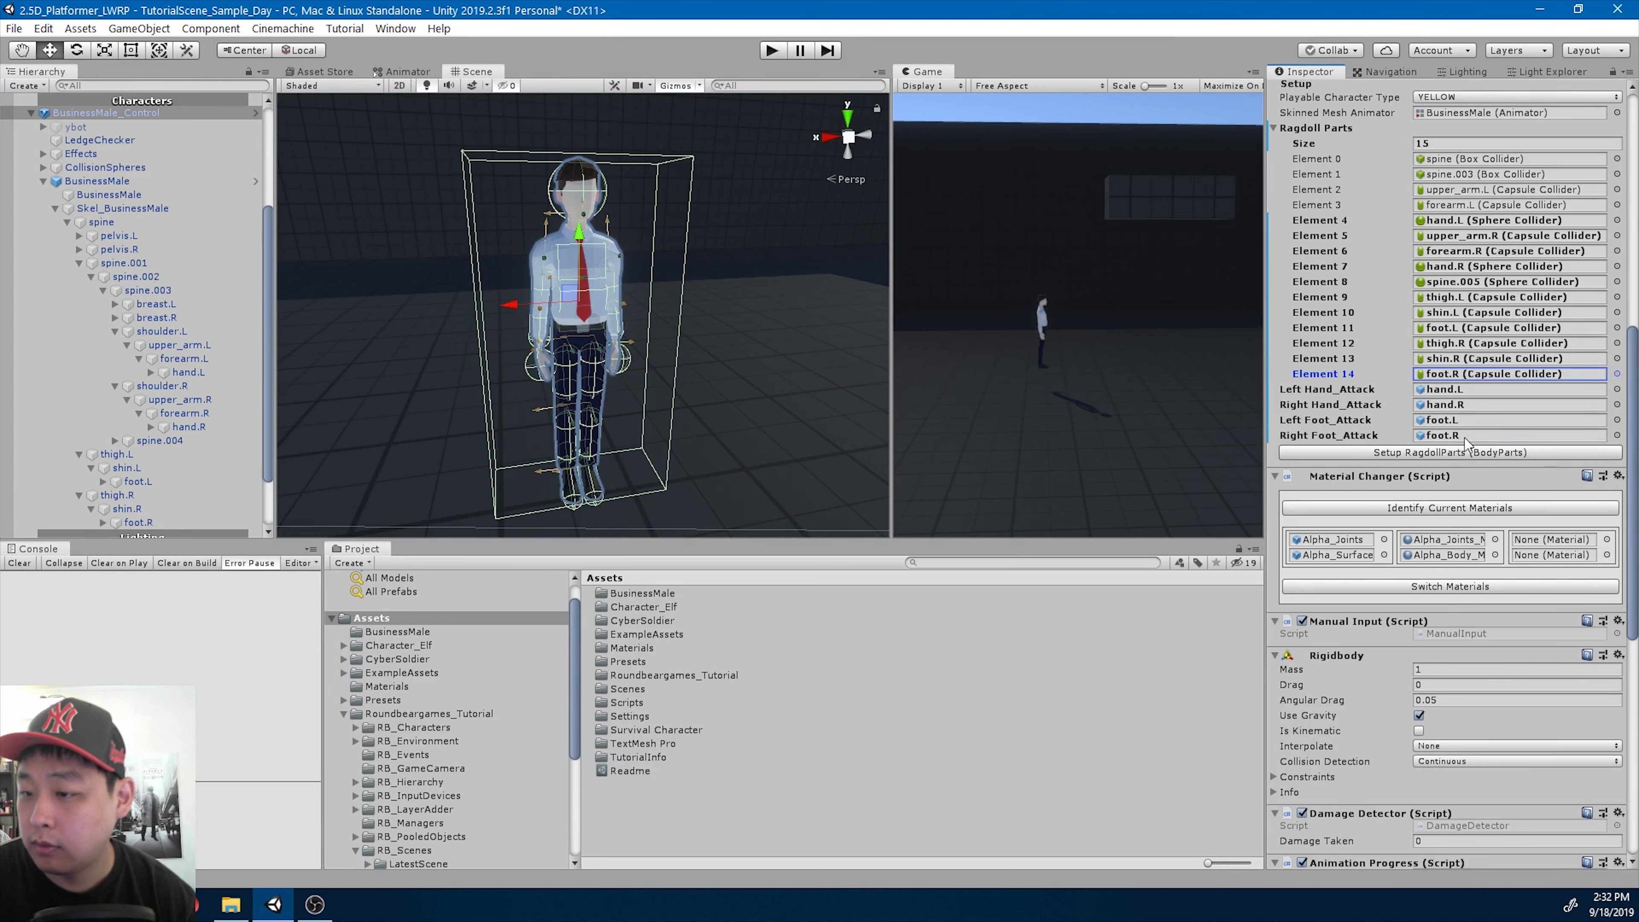
- Run Setup RagdollParts (BodyParts) again and apply all of BusinessMale_Control's overrides to its prefab variant
{"action": "left_click", "coordinate": [1462, 455]}
{"action": "left_click", "coordinate": [1463, 455]}
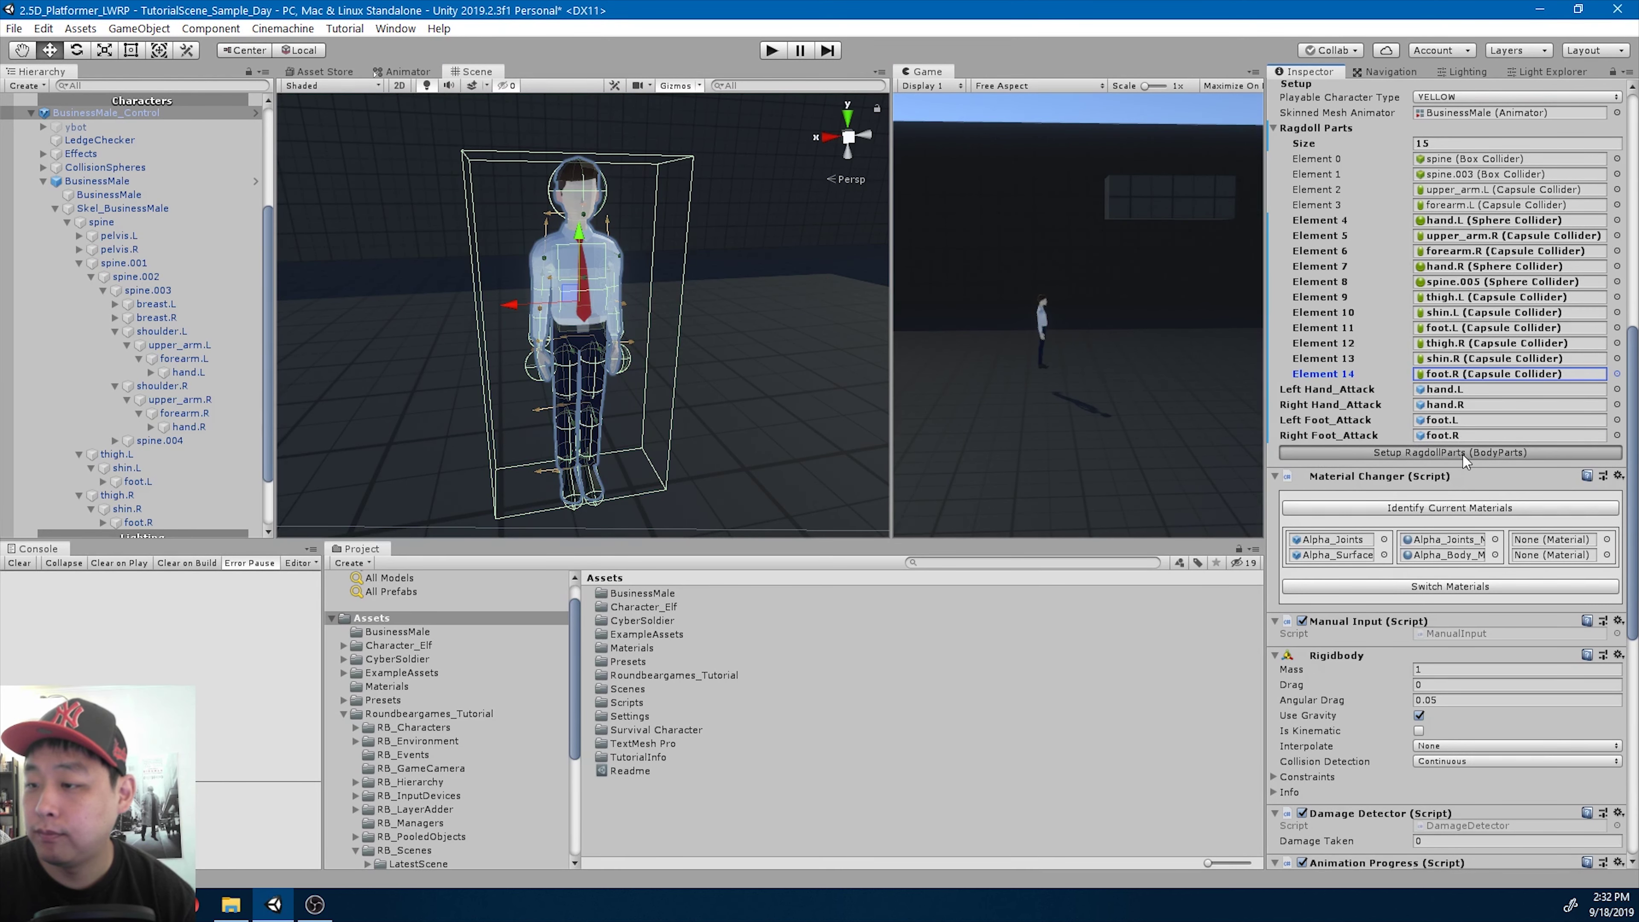
{"action": "scroll", "coordinate": [1565, 449], "scroll_direction": "up", "scroll_amount": 10}
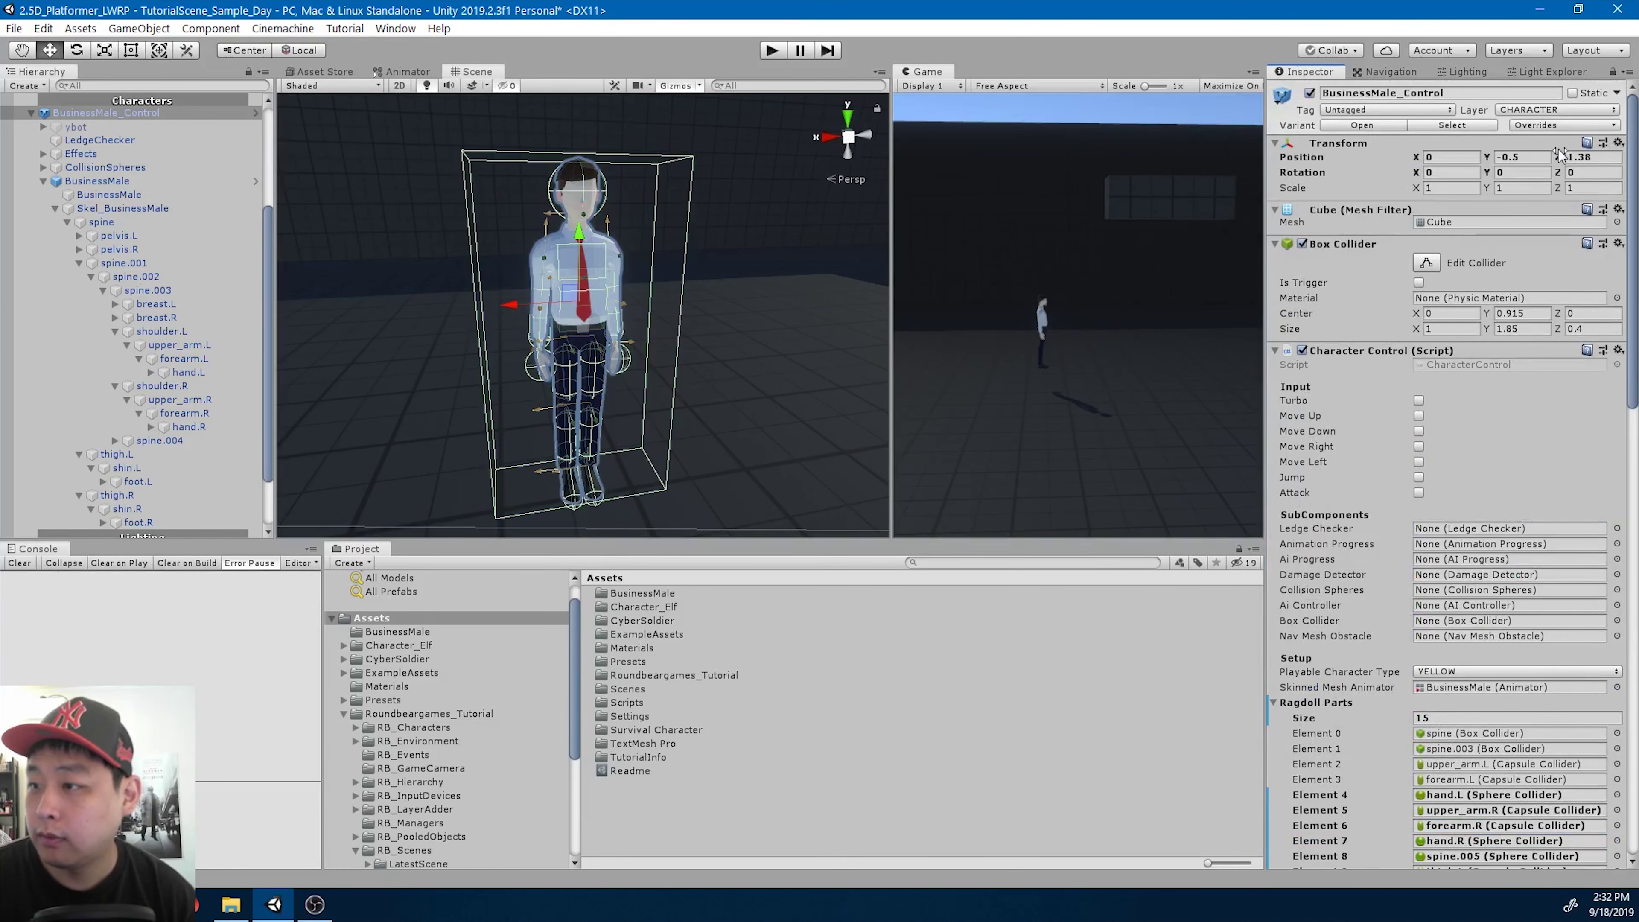
{"action": "left_click", "coordinate": [1534, 123]}
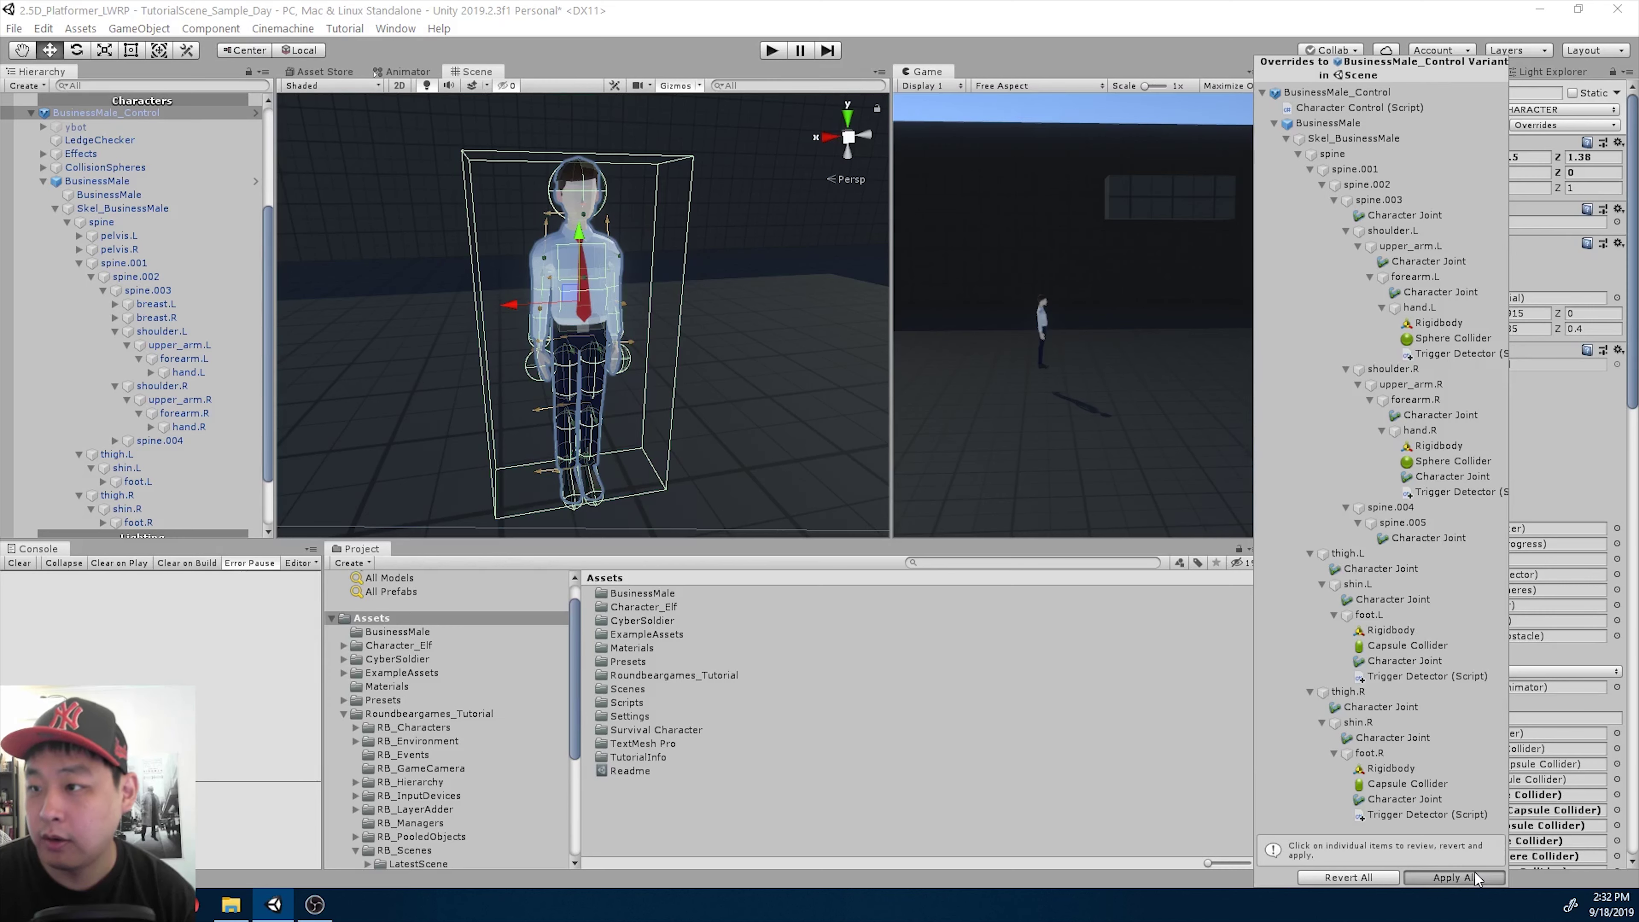
{"action": "left_click", "coordinate": [1453, 878]}
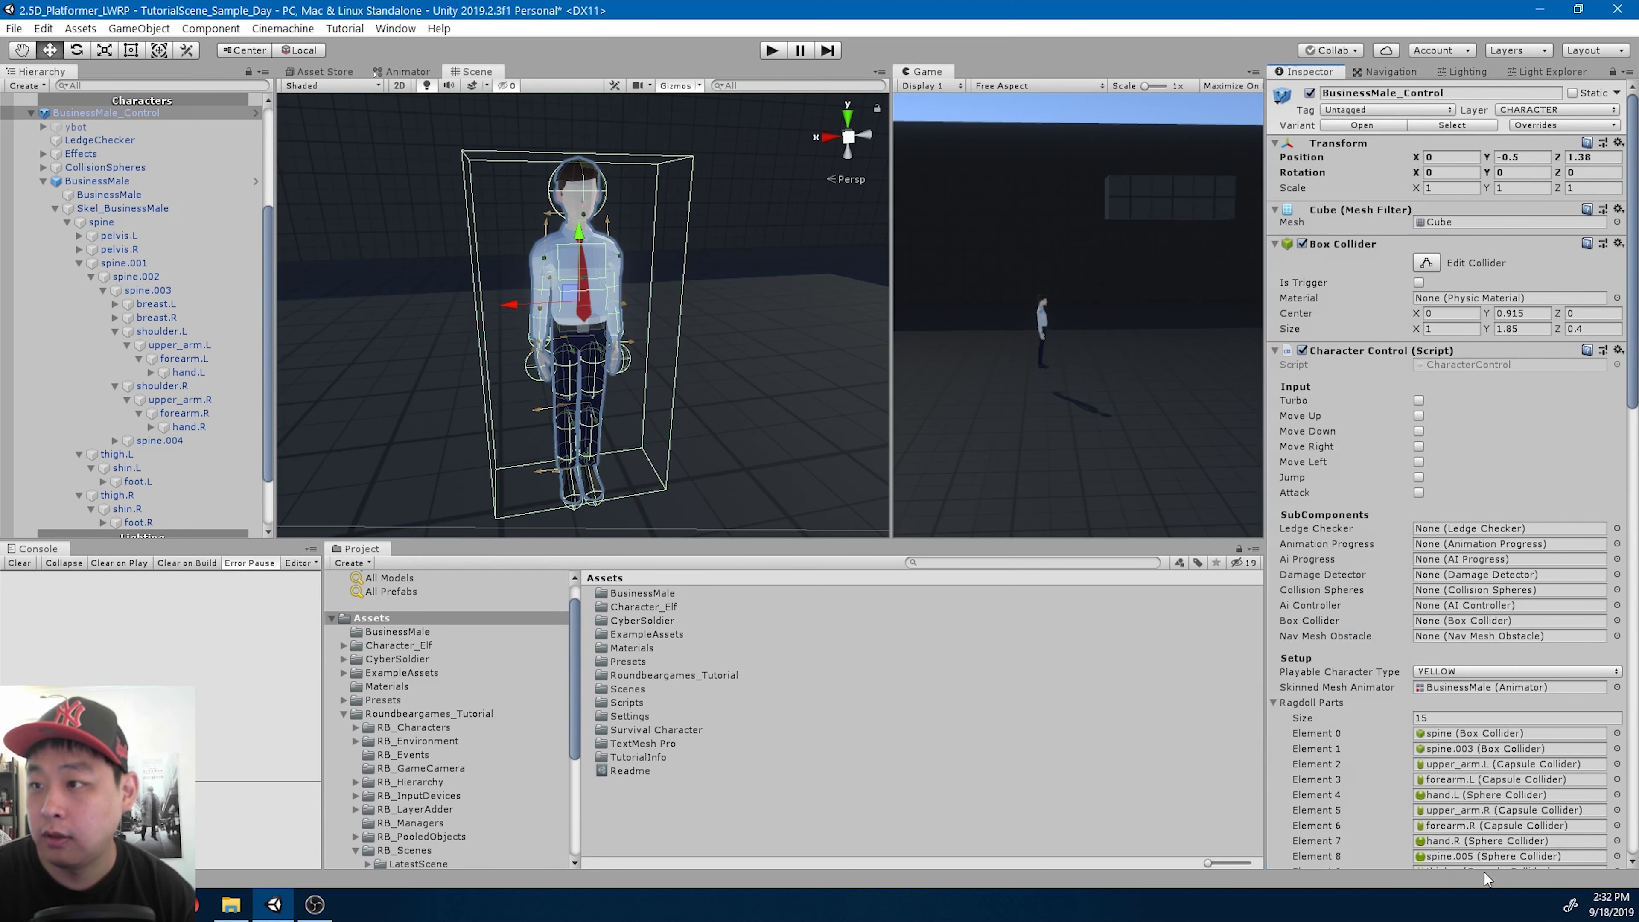
- Collapse BusinessMale_Control's hierarchy and delete the character from the scene
{"action": "left_click", "coordinate": [30, 112]}
{"action": "left_click_drag", "start_coordinate": [568, 294], "coordinate": [697, 298], "text": "alt"}
{"action": "scroll", "coordinate": [750, 307], "scroll_direction": "down", "scroll_amount": 3}
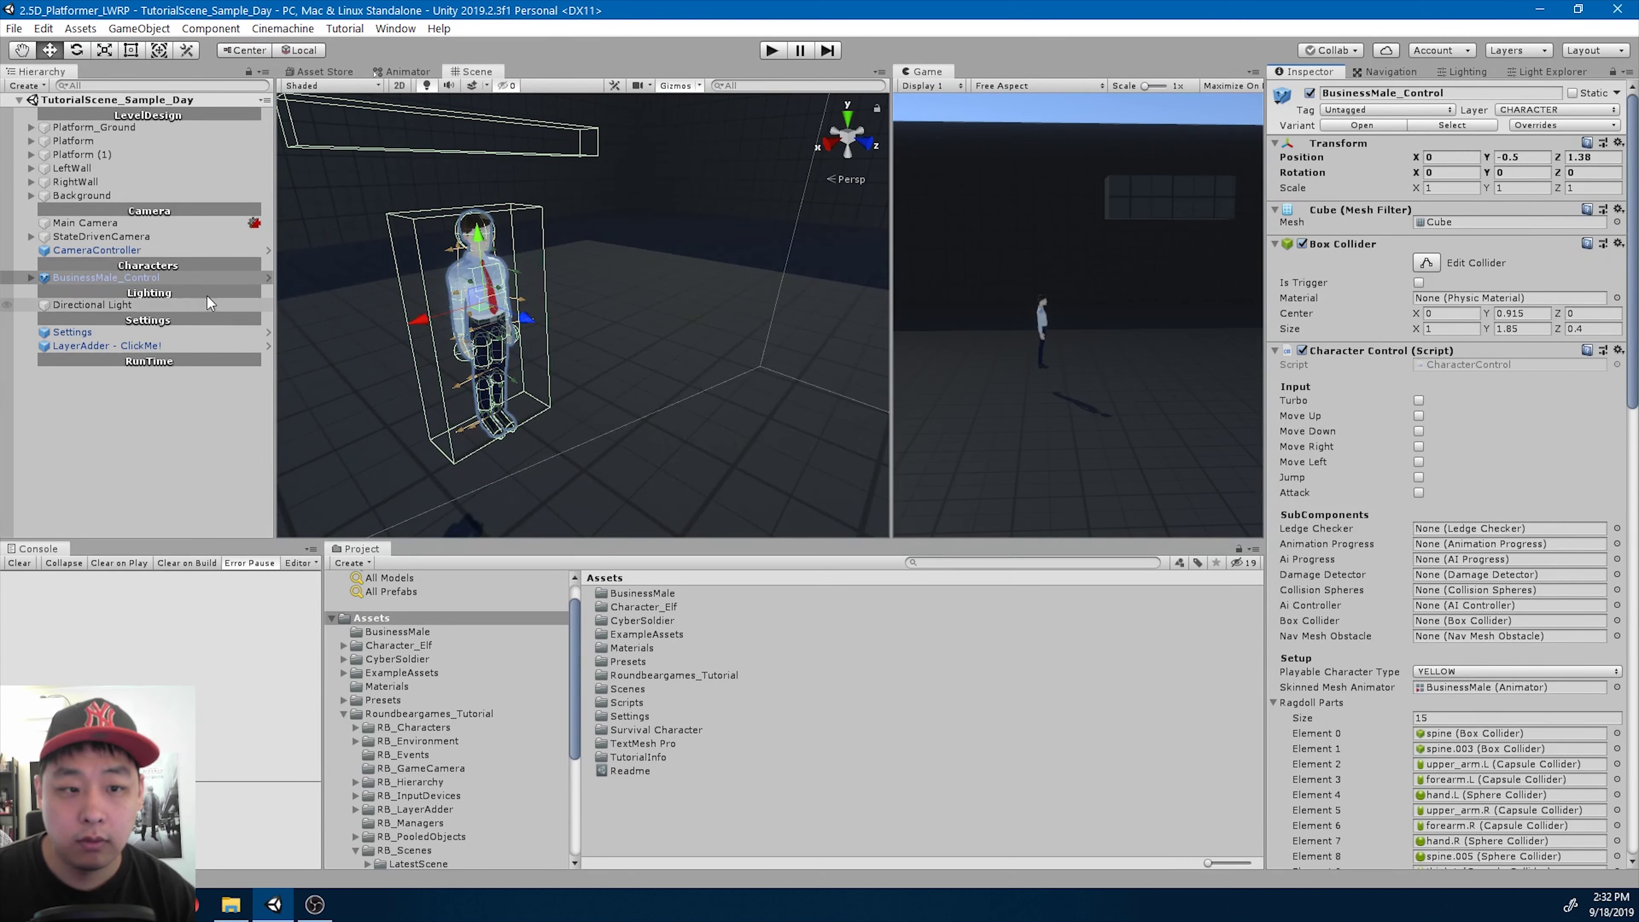
{"action": "left_click", "coordinate": [145, 303]}
{"action": "left_click", "coordinate": [141, 278]}
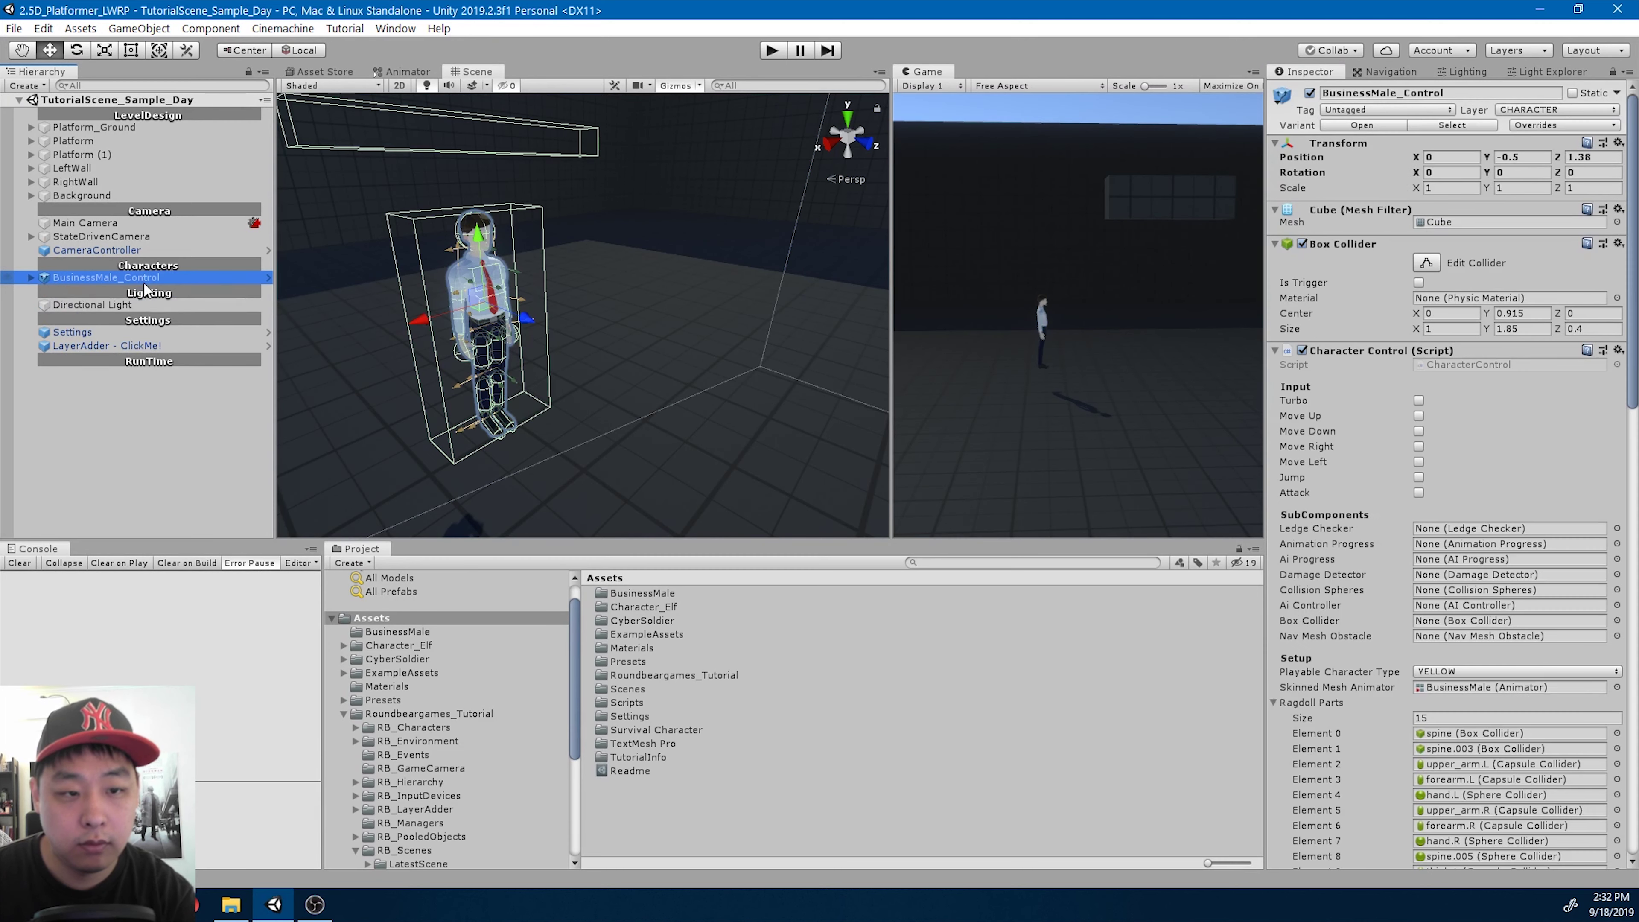
{"action": "key", "text": "Delete"}
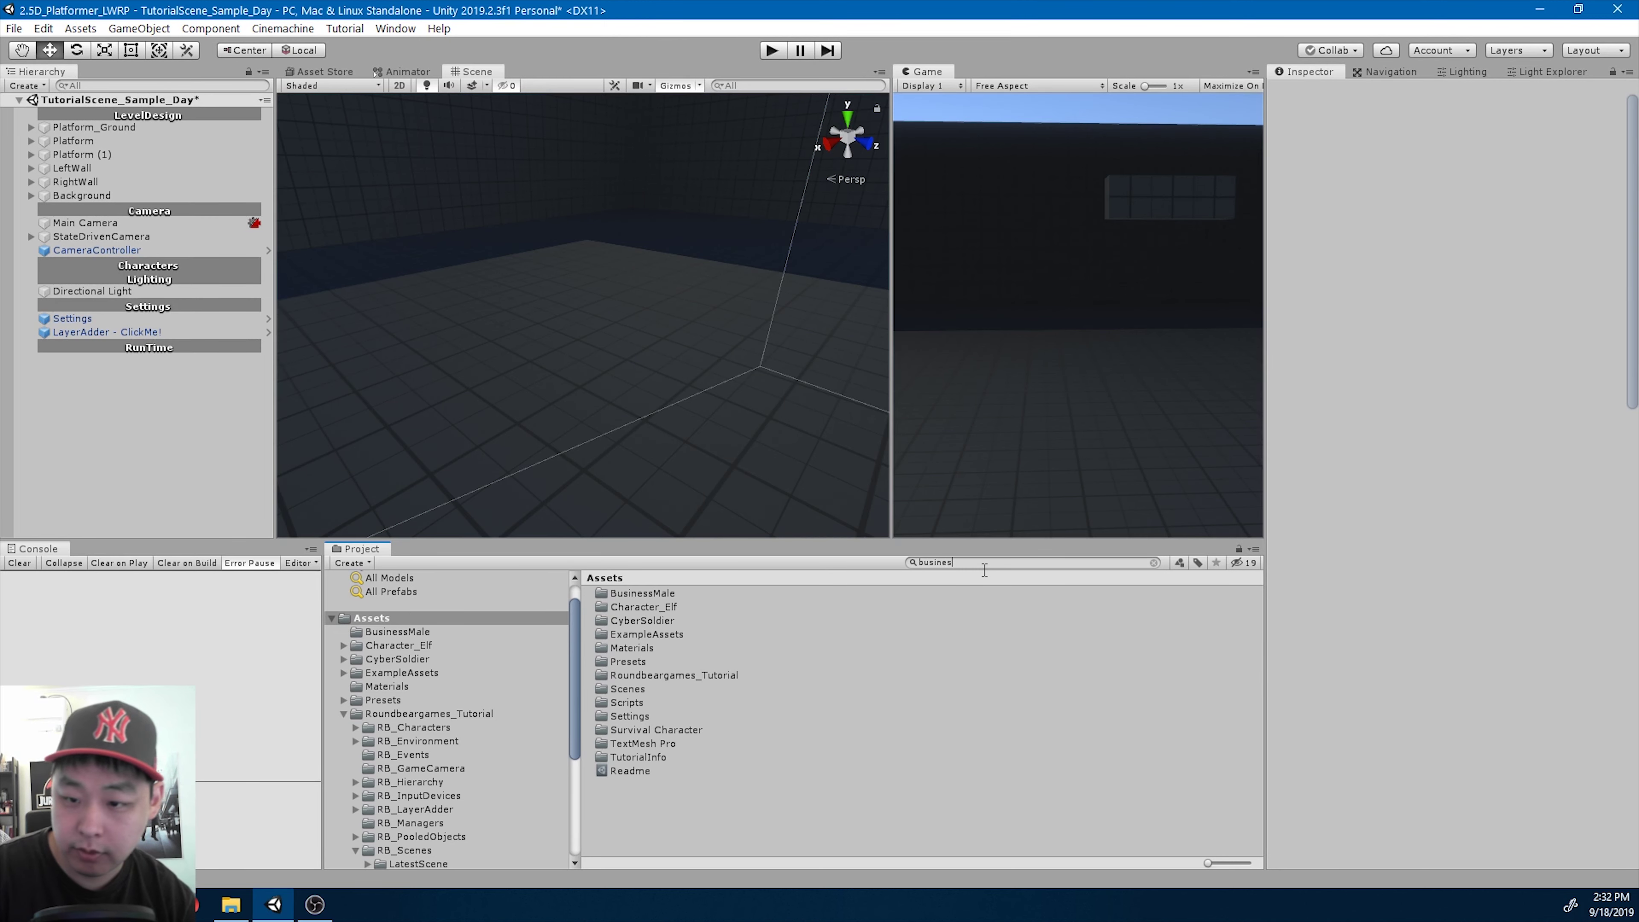
- Search the project assets for "business" and rename the control prefab to BusinessMale_Control_Variant
{"action": "type", "text": "s"}
{"action": "key", "text": "Down"}
{"action": "key", "text": "Down"}
{"action": "key", "text": "Down"}
{"action": "key", "text": "Down"}
{"action": "key", "text": "Down"}
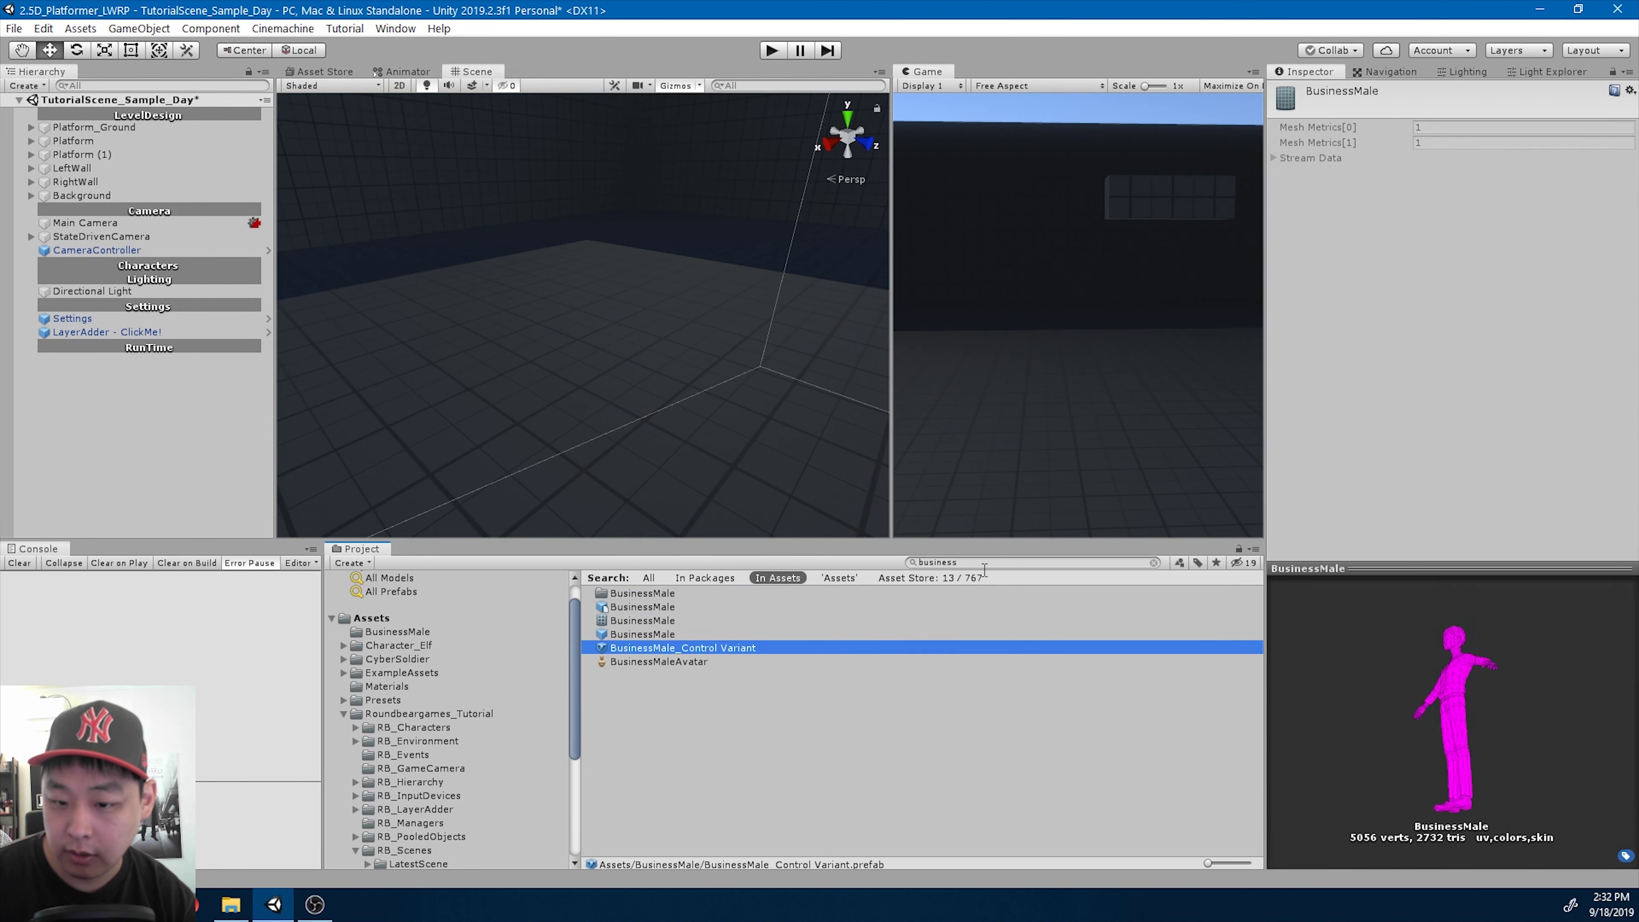
{"action": "key", "text": "F2"}
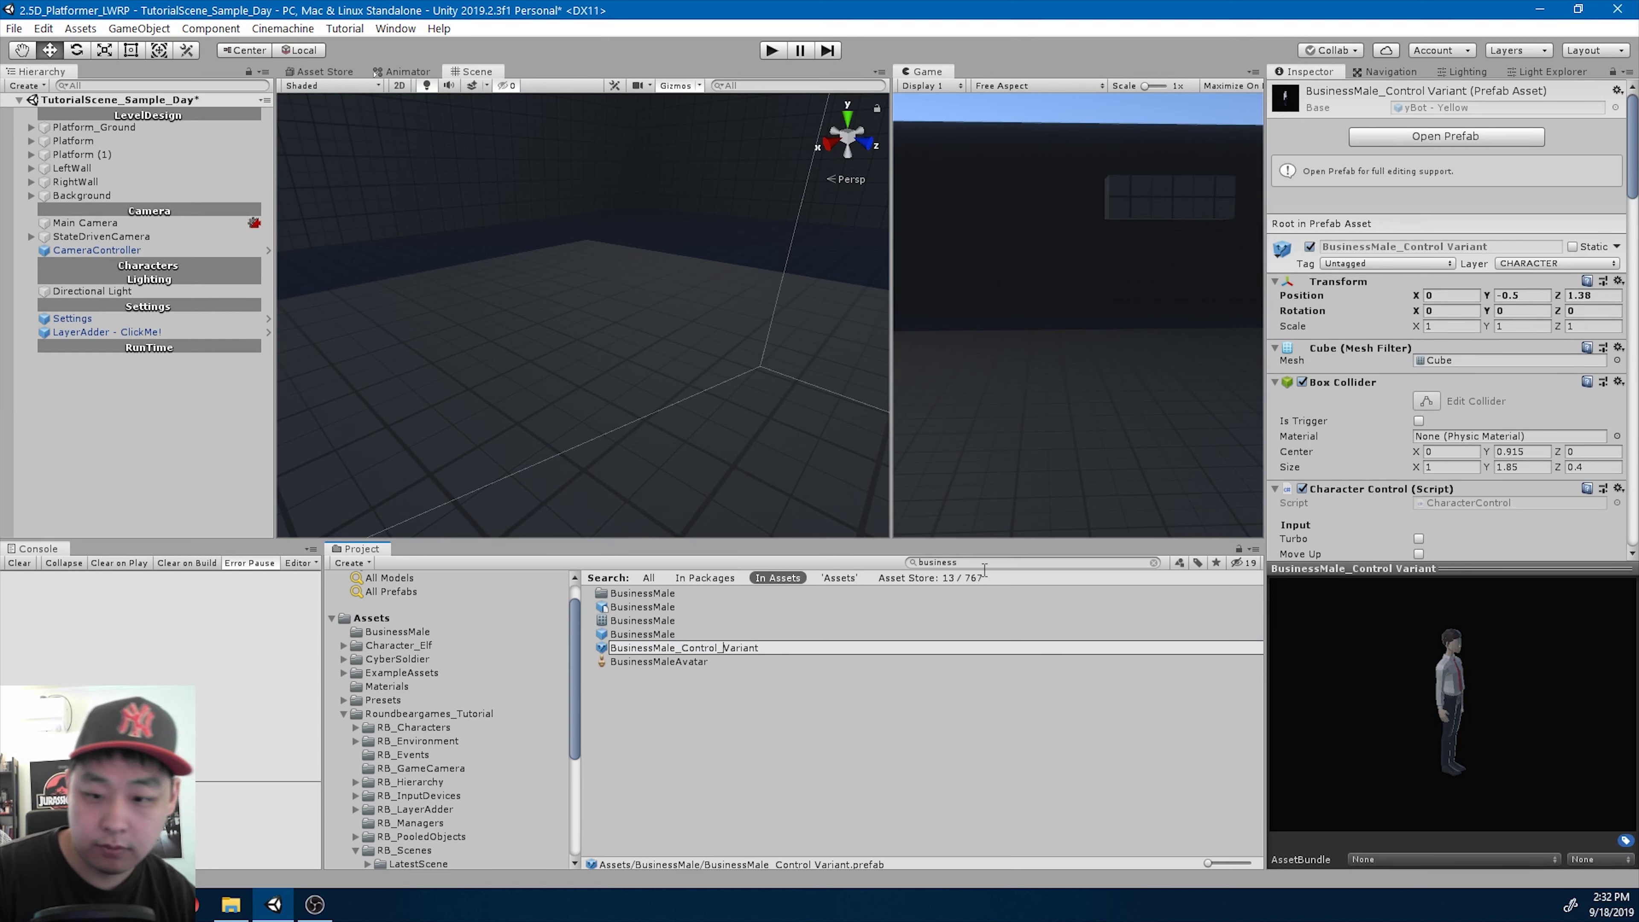
{"action": "type", "text": "_"}
{"action": "key", "text": "Return"}
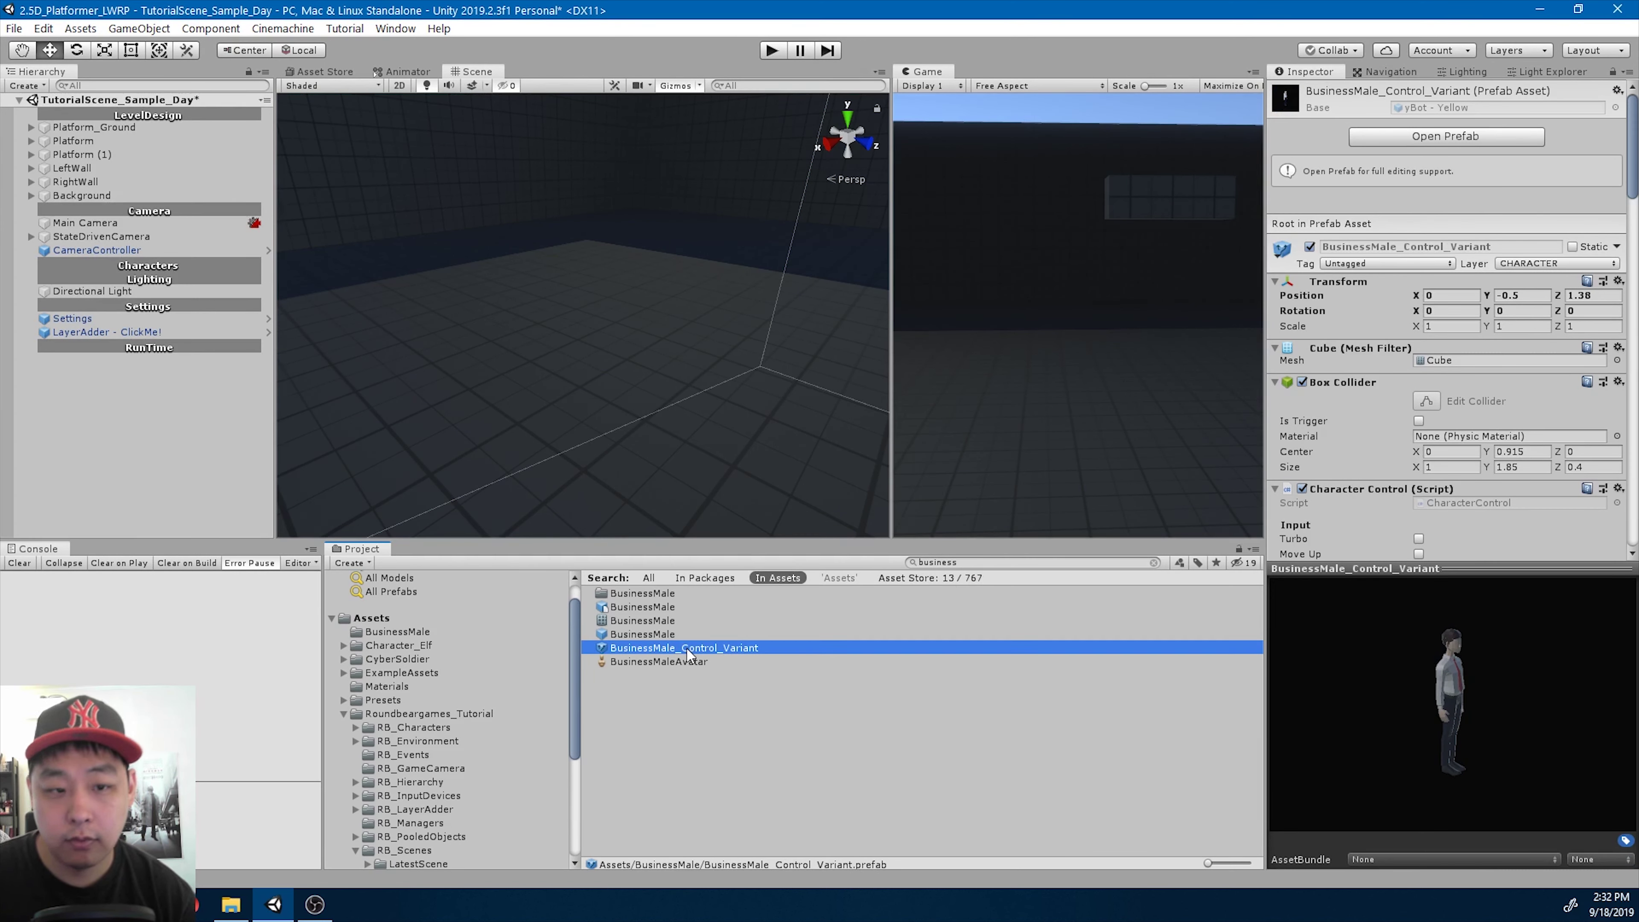
- Add the BusinessMale_Control_Variant prefab to the scene under the Characters heading and frame it in the Scene view
{"action": "left_click_drag", "start_coordinate": [687, 648], "coordinate": [183, 273]}
{"action": "double_click", "coordinate": [193, 279]}
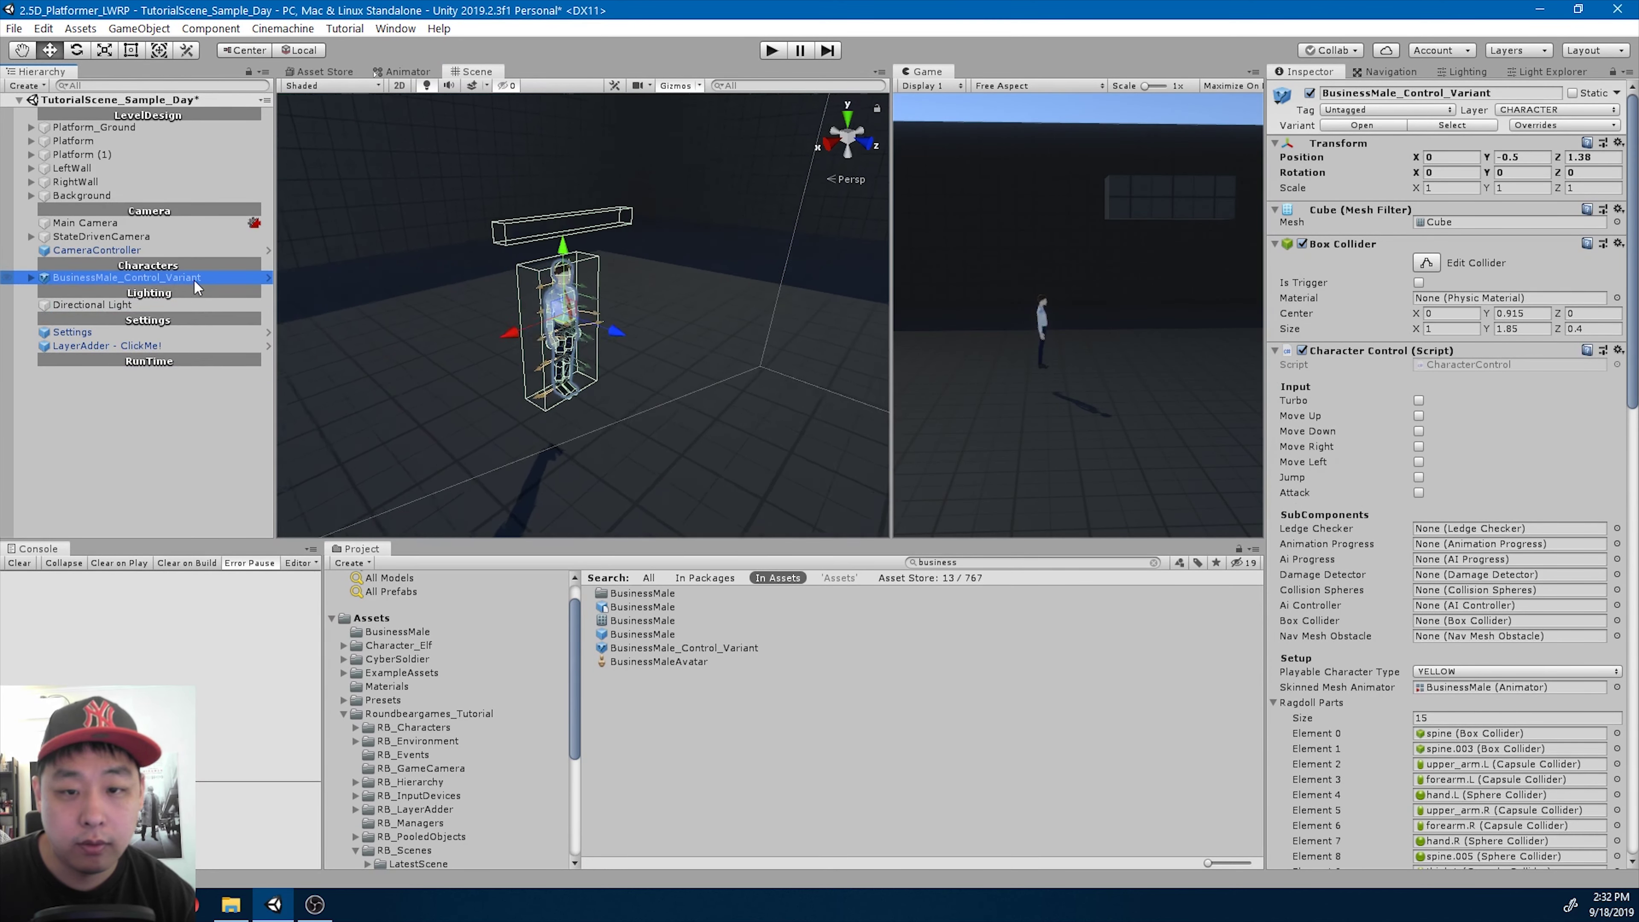
{"action": "right_click_drag", "start_coordinate": [700, 316], "coordinate": [762, 304]}
{"action": "key", "text": "w"}
- Set the BusinessMale_Control_Variant prefab asset's Y and Z positions to 0
{"action": "left_click", "coordinate": [758, 647]}
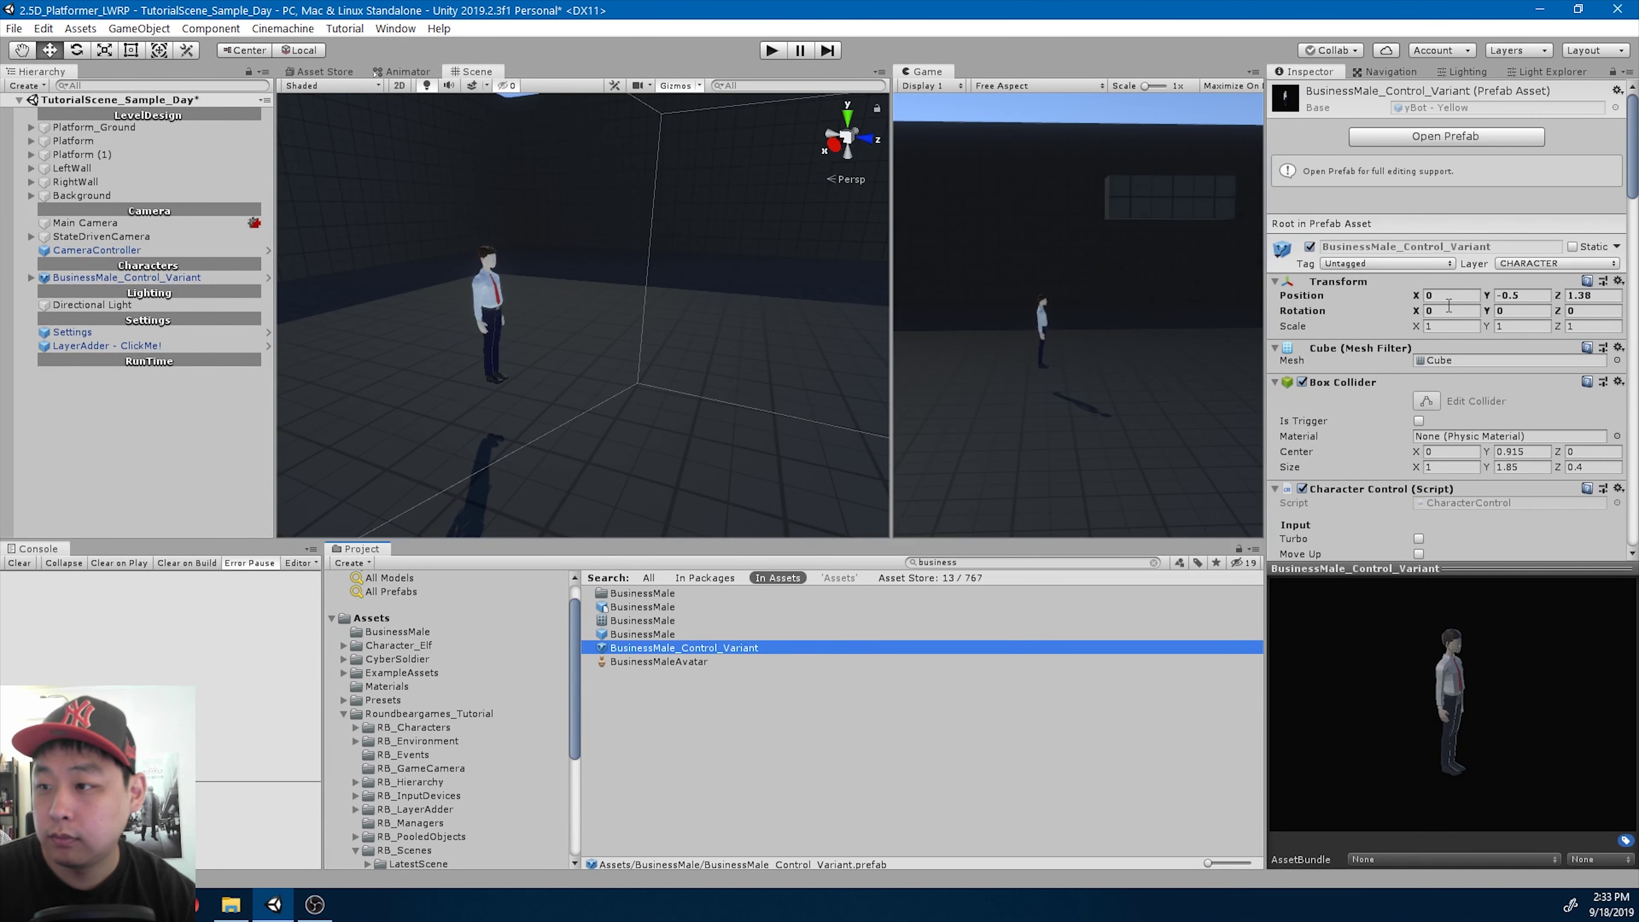
{"action": "left_click", "coordinate": [1521, 295]}
{"action": "type", "text": "0"}
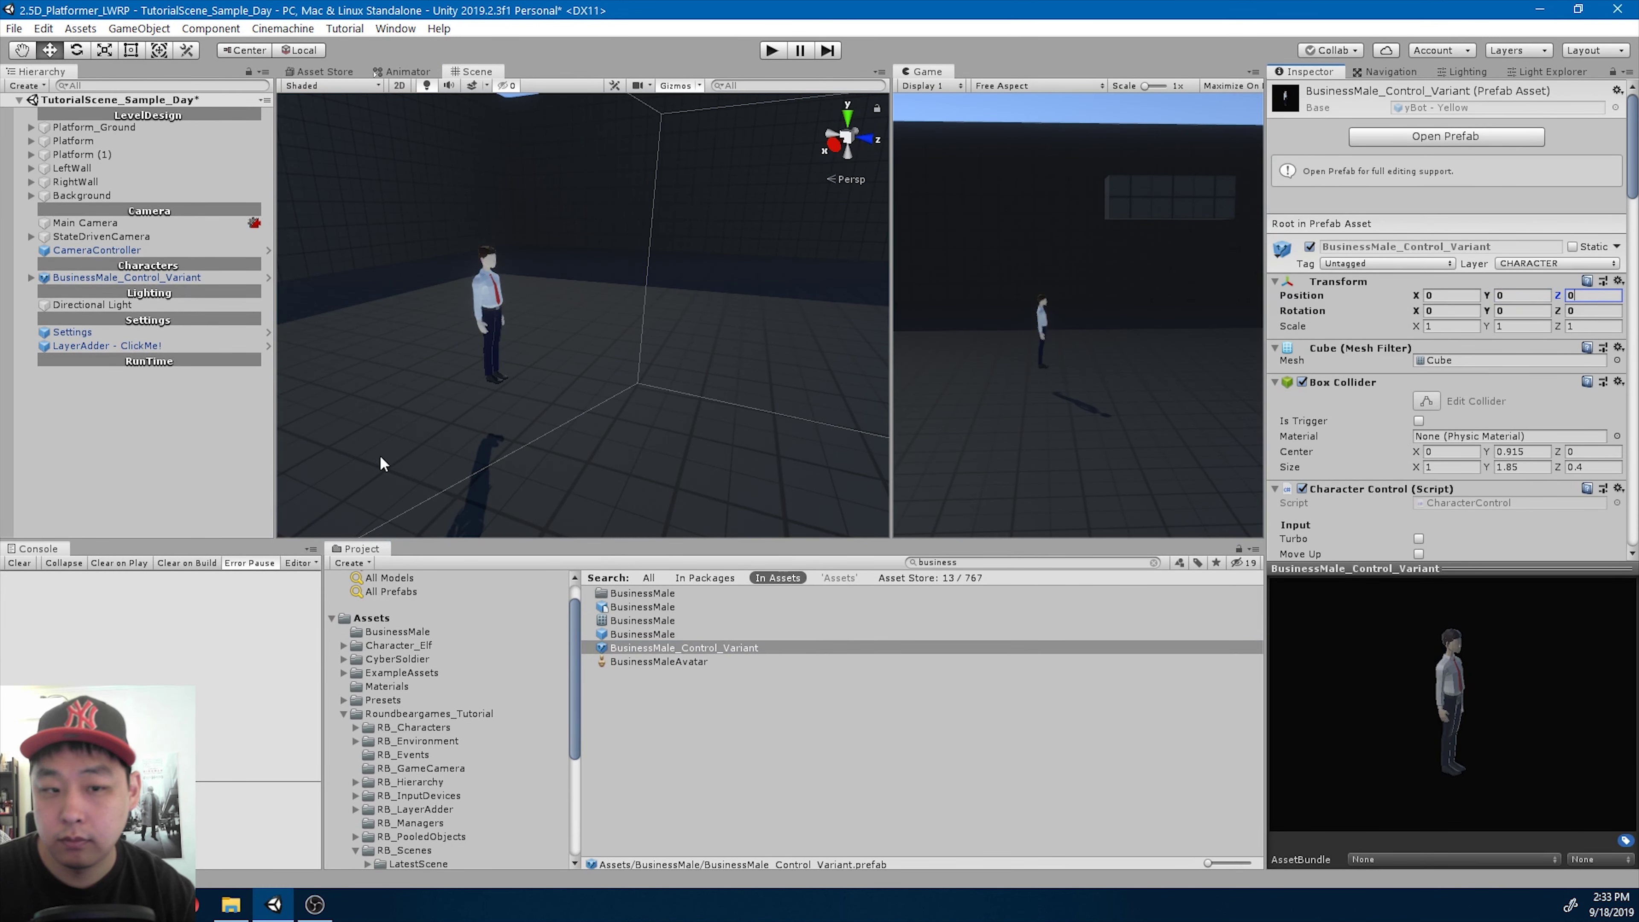
{"action": "left_click", "coordinate": [200, 435]}
- Add a second BusinessMale_Control_Variant to the scene's characters and move it along Z to about 3.26
{"action": "left_click_drag", "start_coordinate": [716, 649], "coordinate": [204, 284]}
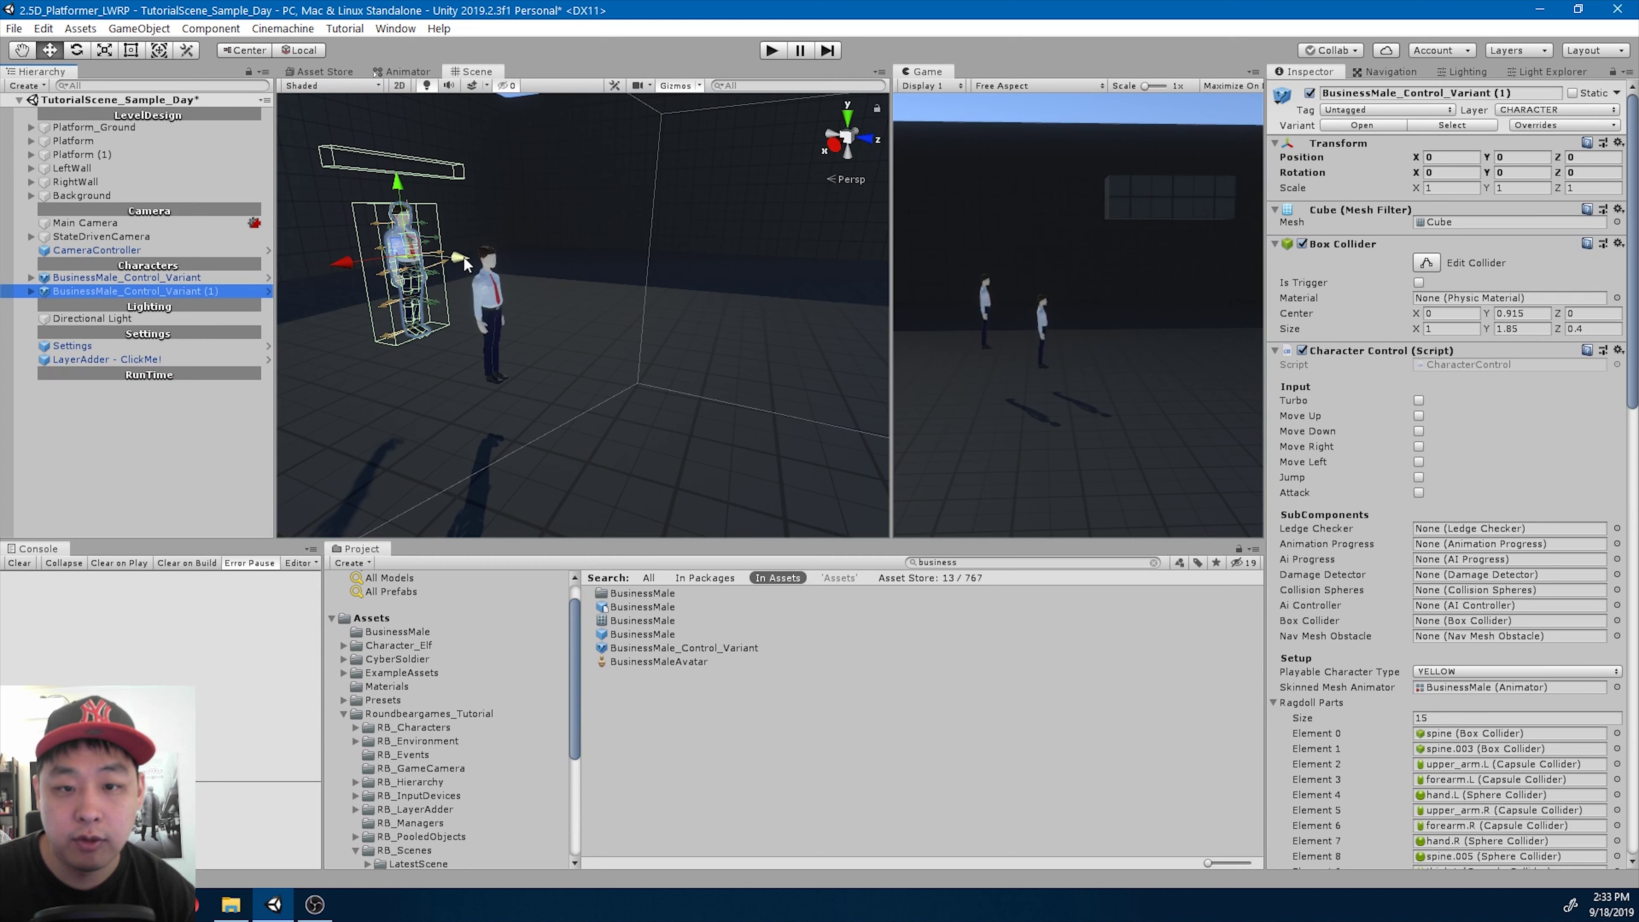
{"action": "left_click_drag", "start_coordinate": [464, 256], "coordinate": [704, 273]}
- Set the first BusinessMale_Control_Variant character's Y position to 0
{"action": "left_click", "coordinate": [177, 277]}
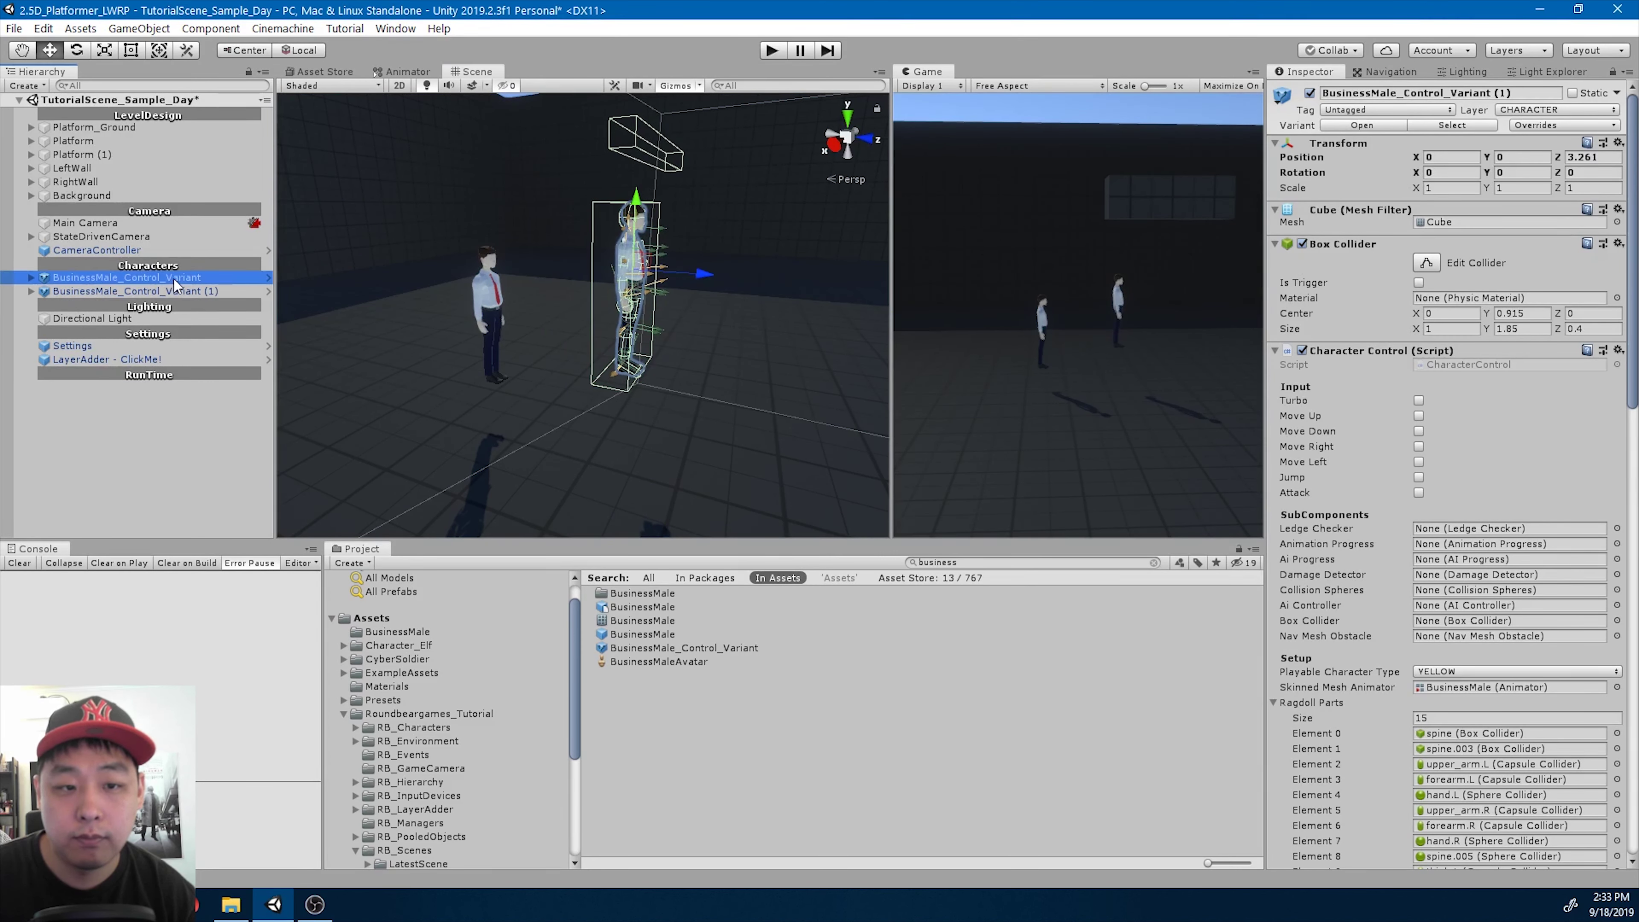
{"action": "left_click", "coordinate": [1535, 158]}
{"action": "type", "text": "0"}
{"action": "key", "text": "Return"}
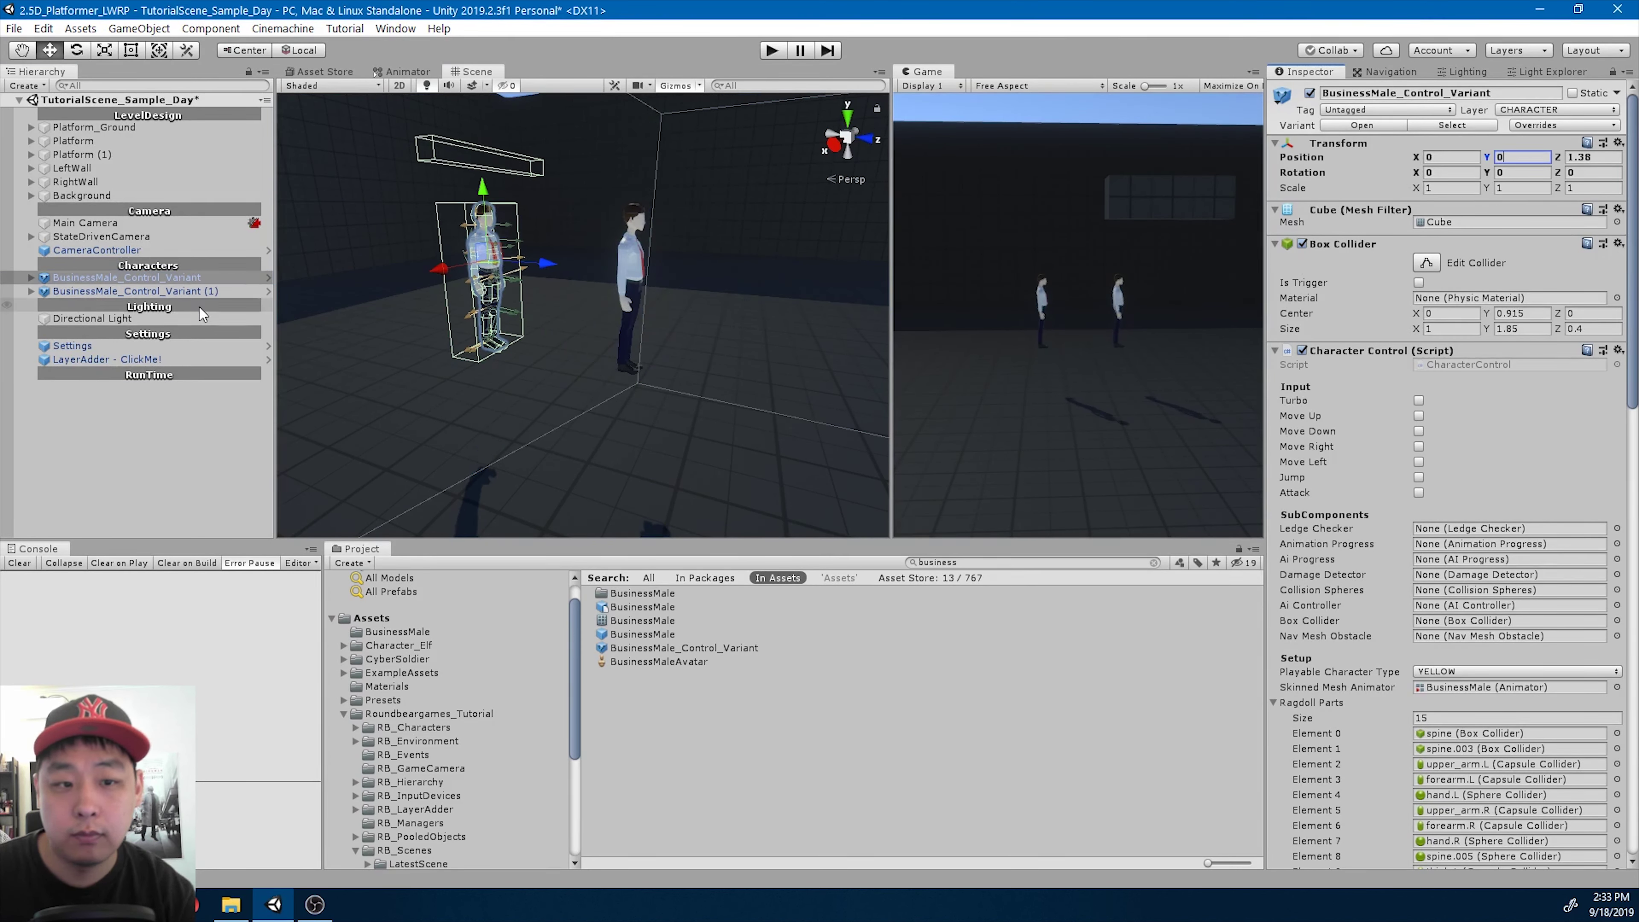
- Set BusinessMale_Control_Variant (1)'s Y rotation to 180 and disable its Manual Input script
{"action": "left_click", "coordinate": [198, 292]}
{"action": "left_click", "coordinate": [1511, 173]}
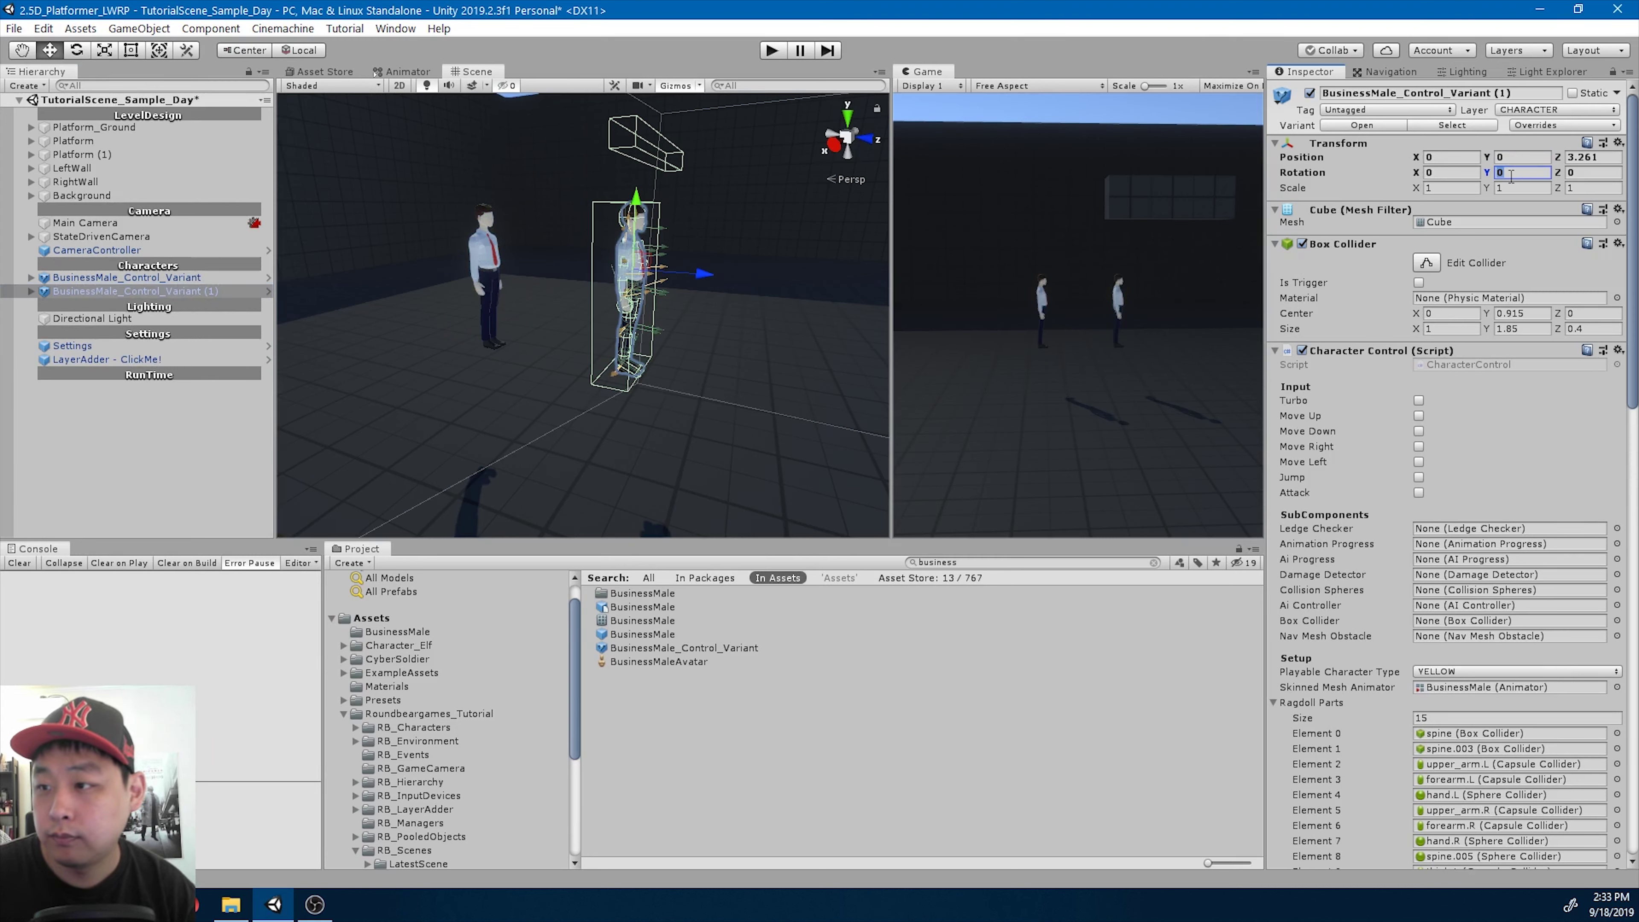
{"action": "type", "text": "180"}
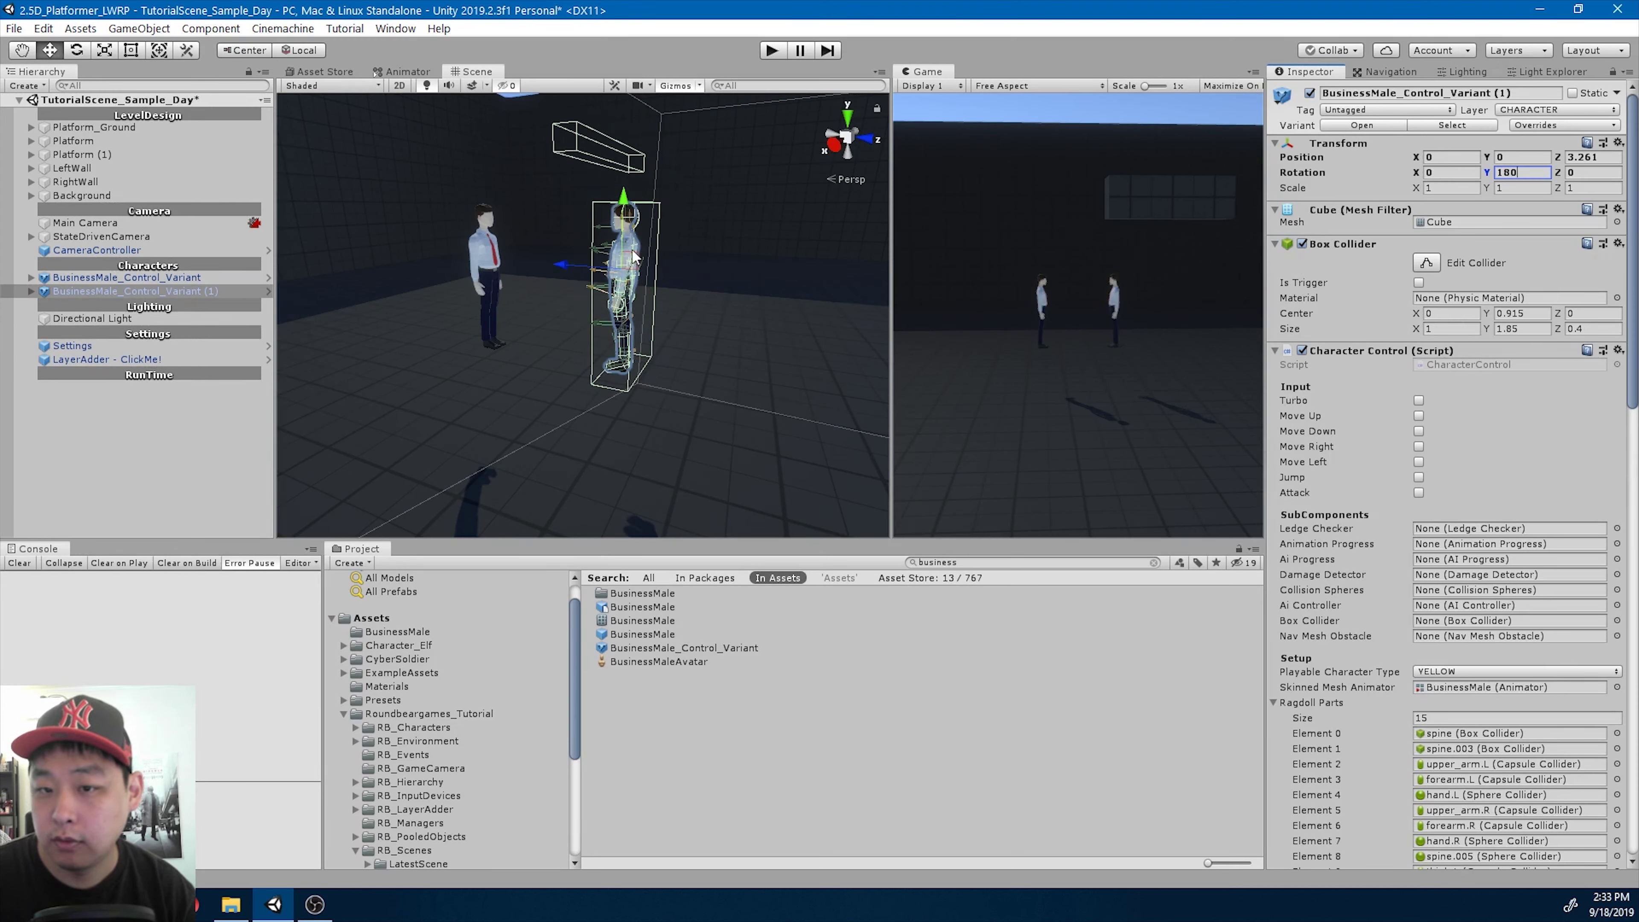
{"action": "scroll", "coordinate": [1517, 426], "scroll_direction": "down", "scroll_amount": 10}
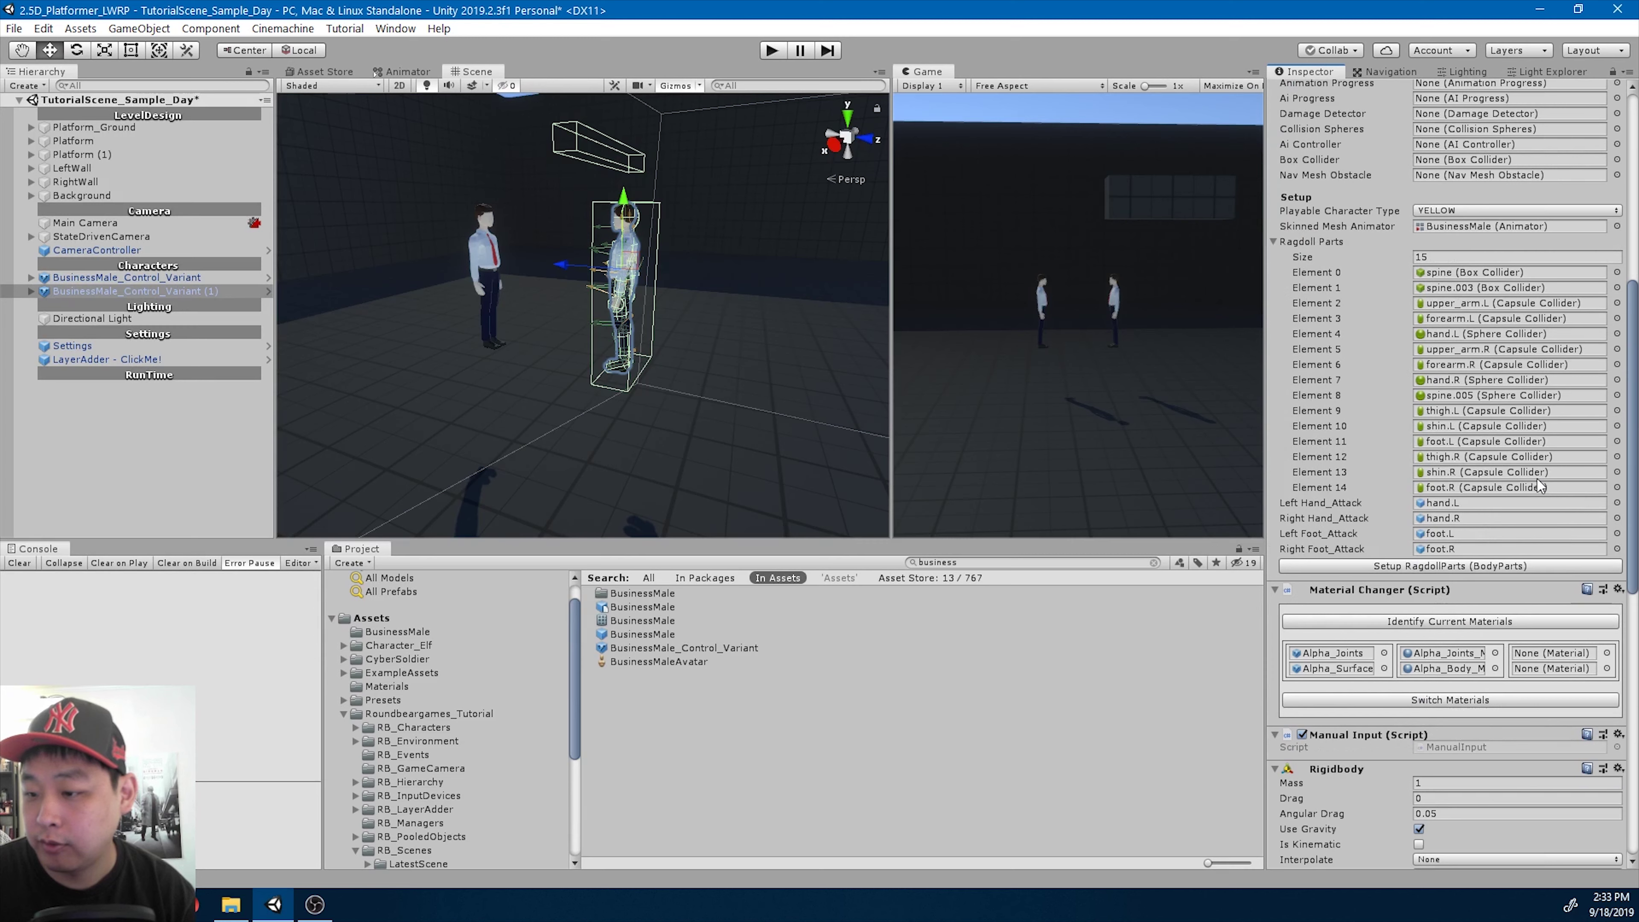
{"action": "scroll", "coordinate": [1473, 484], "scroll_direction": "down", "scroll_amount": 3}
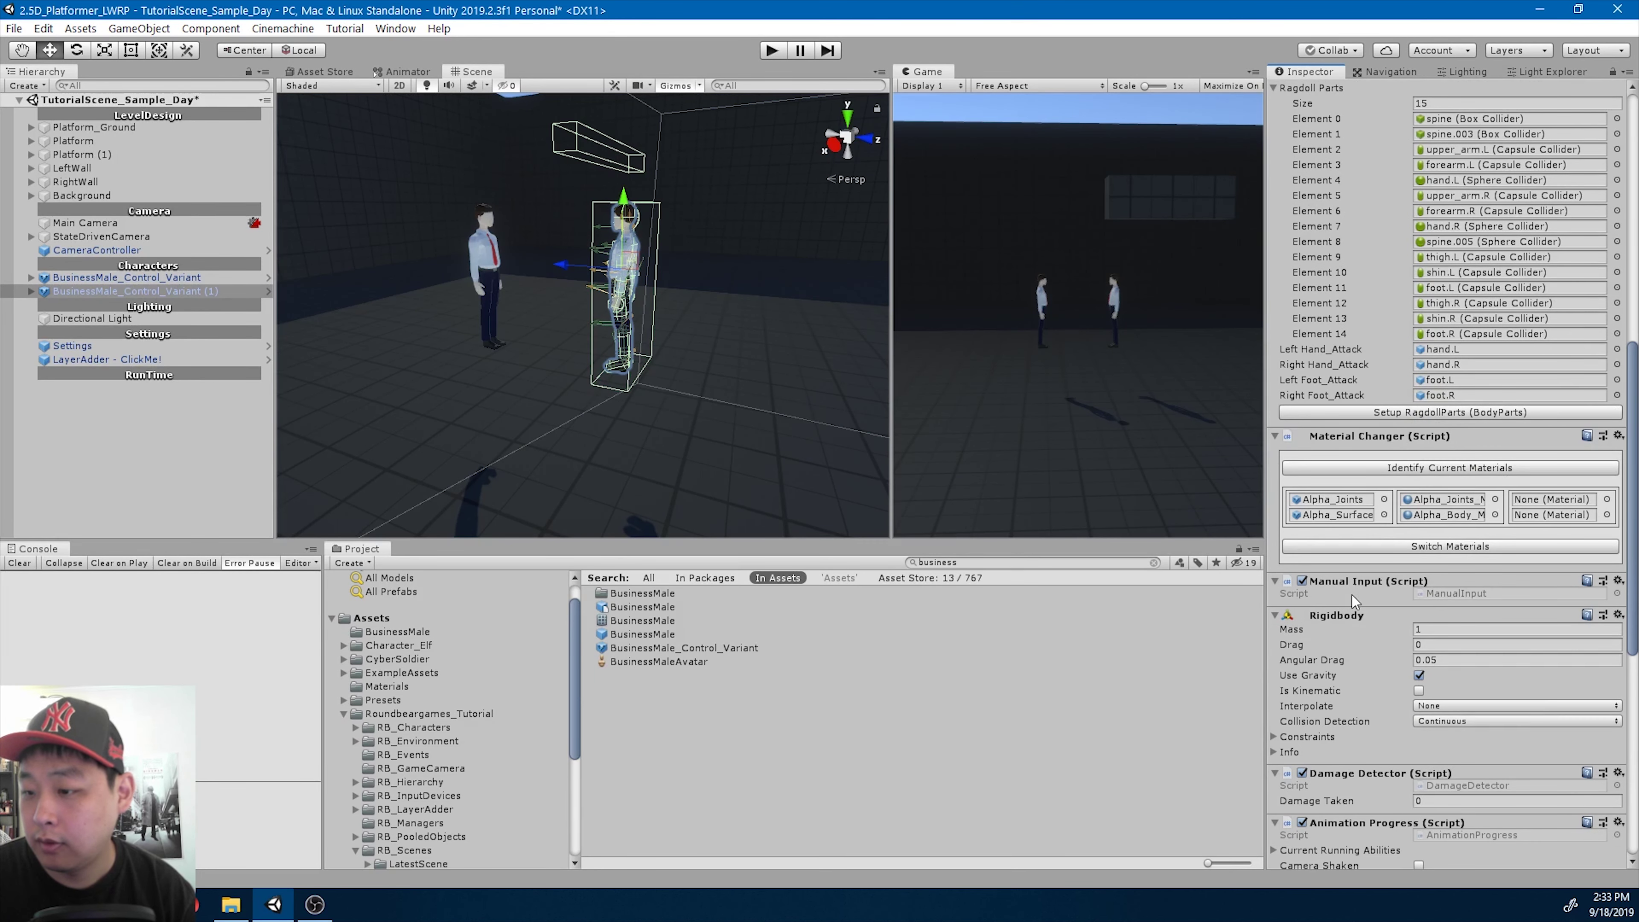
{"action": "left_click", "coordinate": [1302, 581]}
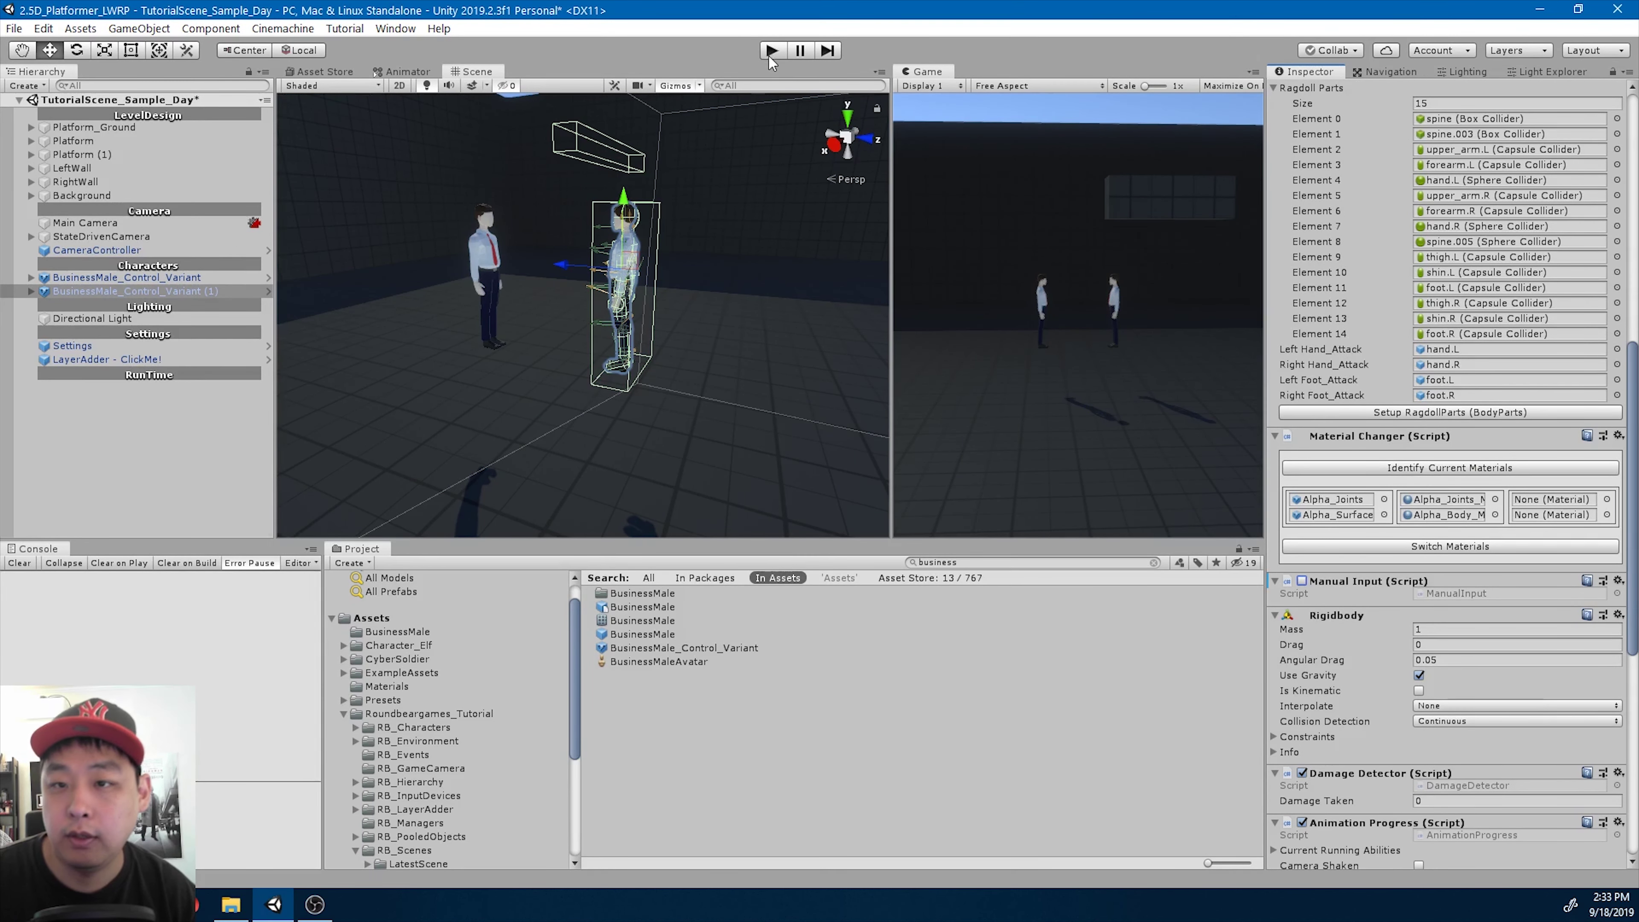
- Play-test the attack between the two characters, enlarge the console and open the NavMeshObstacle error's source line in DamageDetector.cs in Visual Studio
{"action": "left_click", "coordinate": [771, 52]}
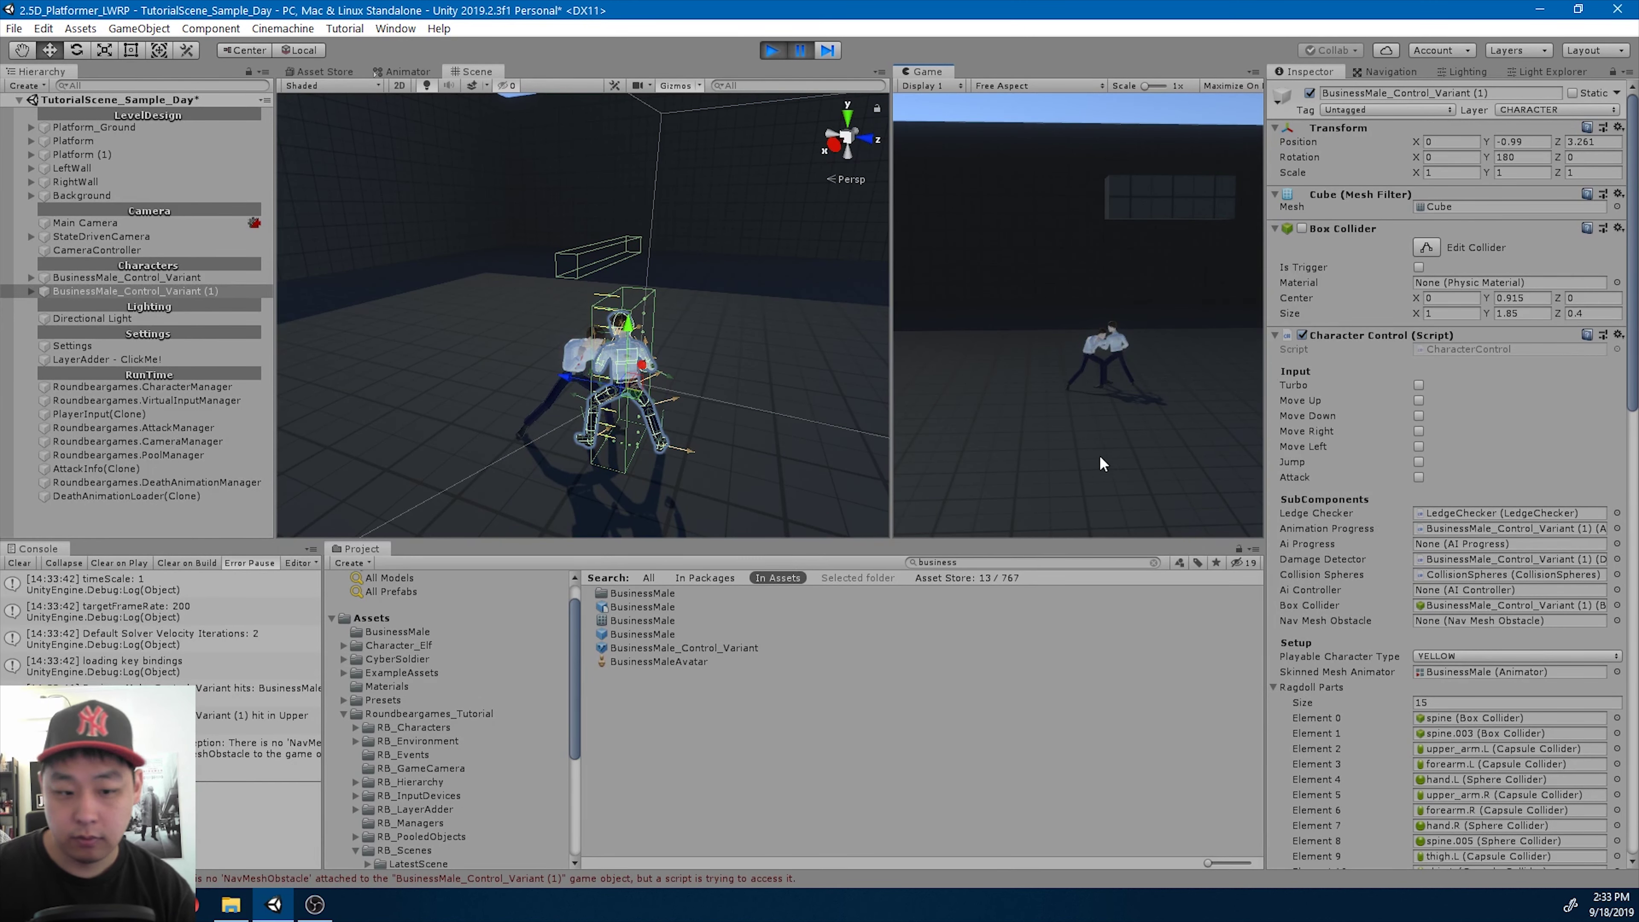
{"action": "left_click_drag", "start_coordinate": [337, 535], "coordinate": [335, 403]}
{"action": "double_click", "coordinate": [142, 613]}
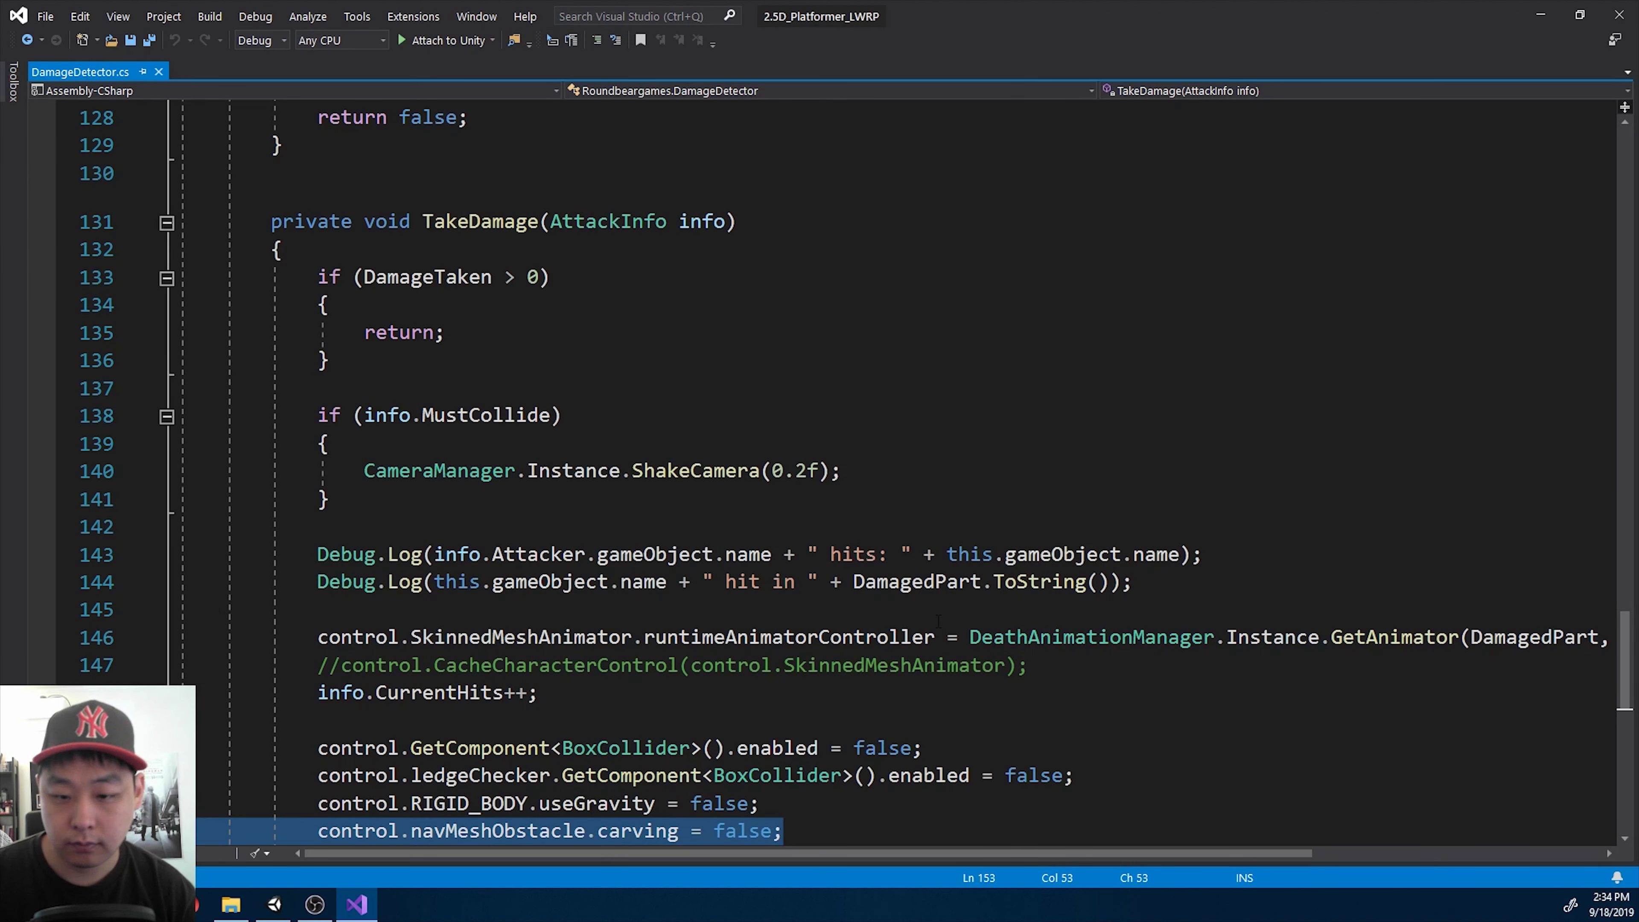
{"action": "scroll", "coordinate": [960, 627], "scroll_direction": "down", "scroll_amount": 3}
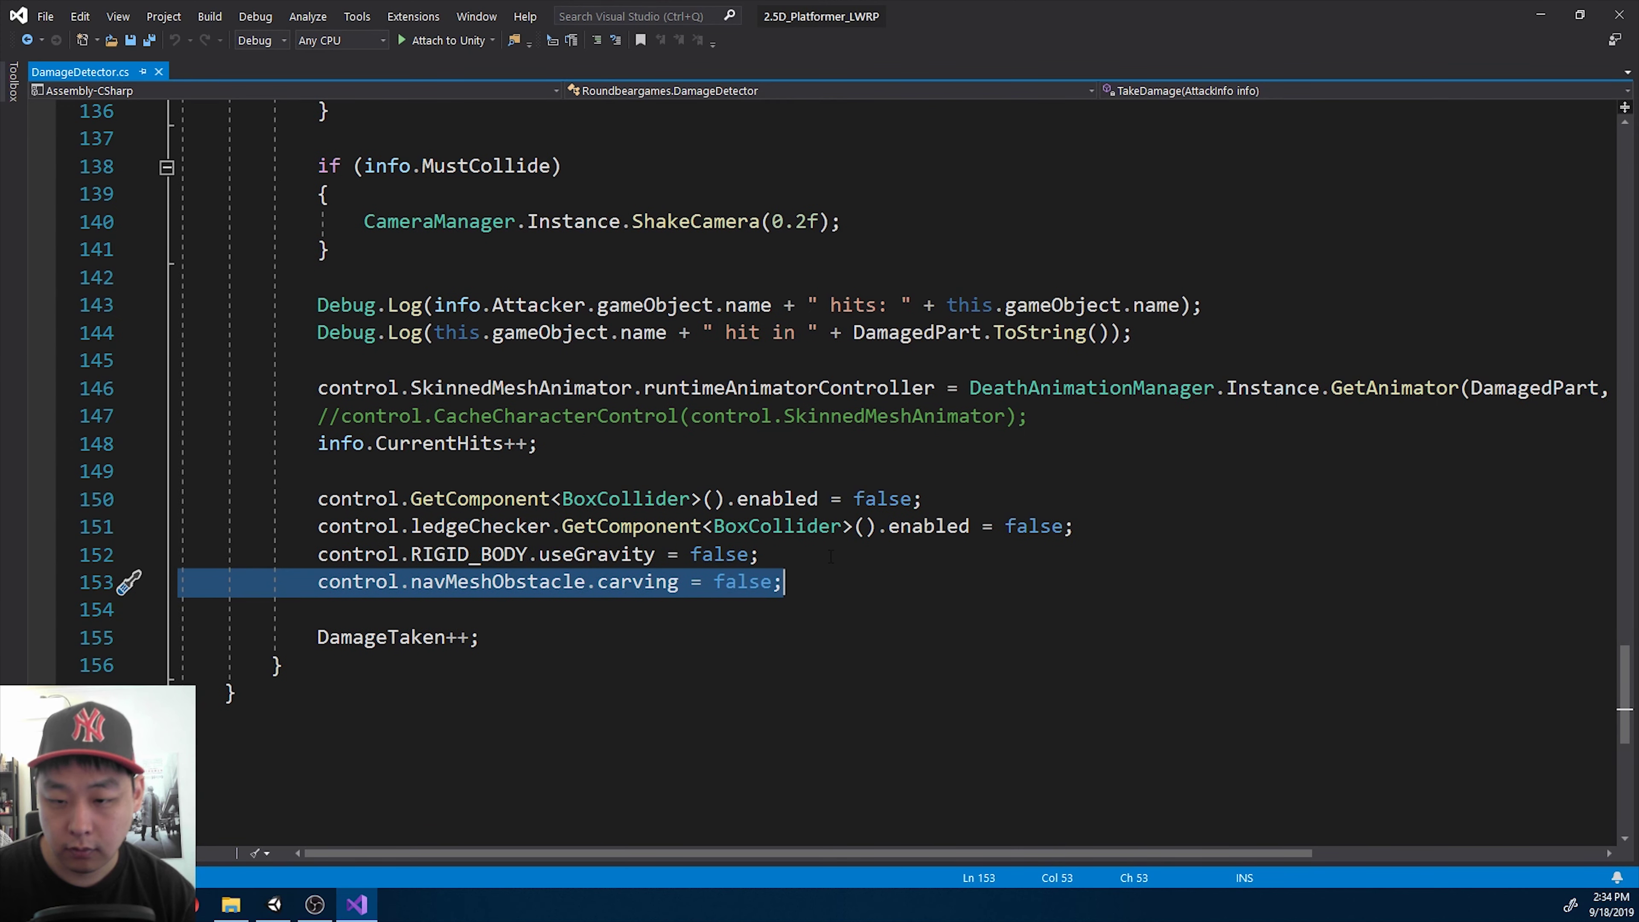
- Add an `if (control.aiController != null)` block above the navMeshObstacle carving line in DamageDetector.cs
{"action": "key", "text": "Up"}
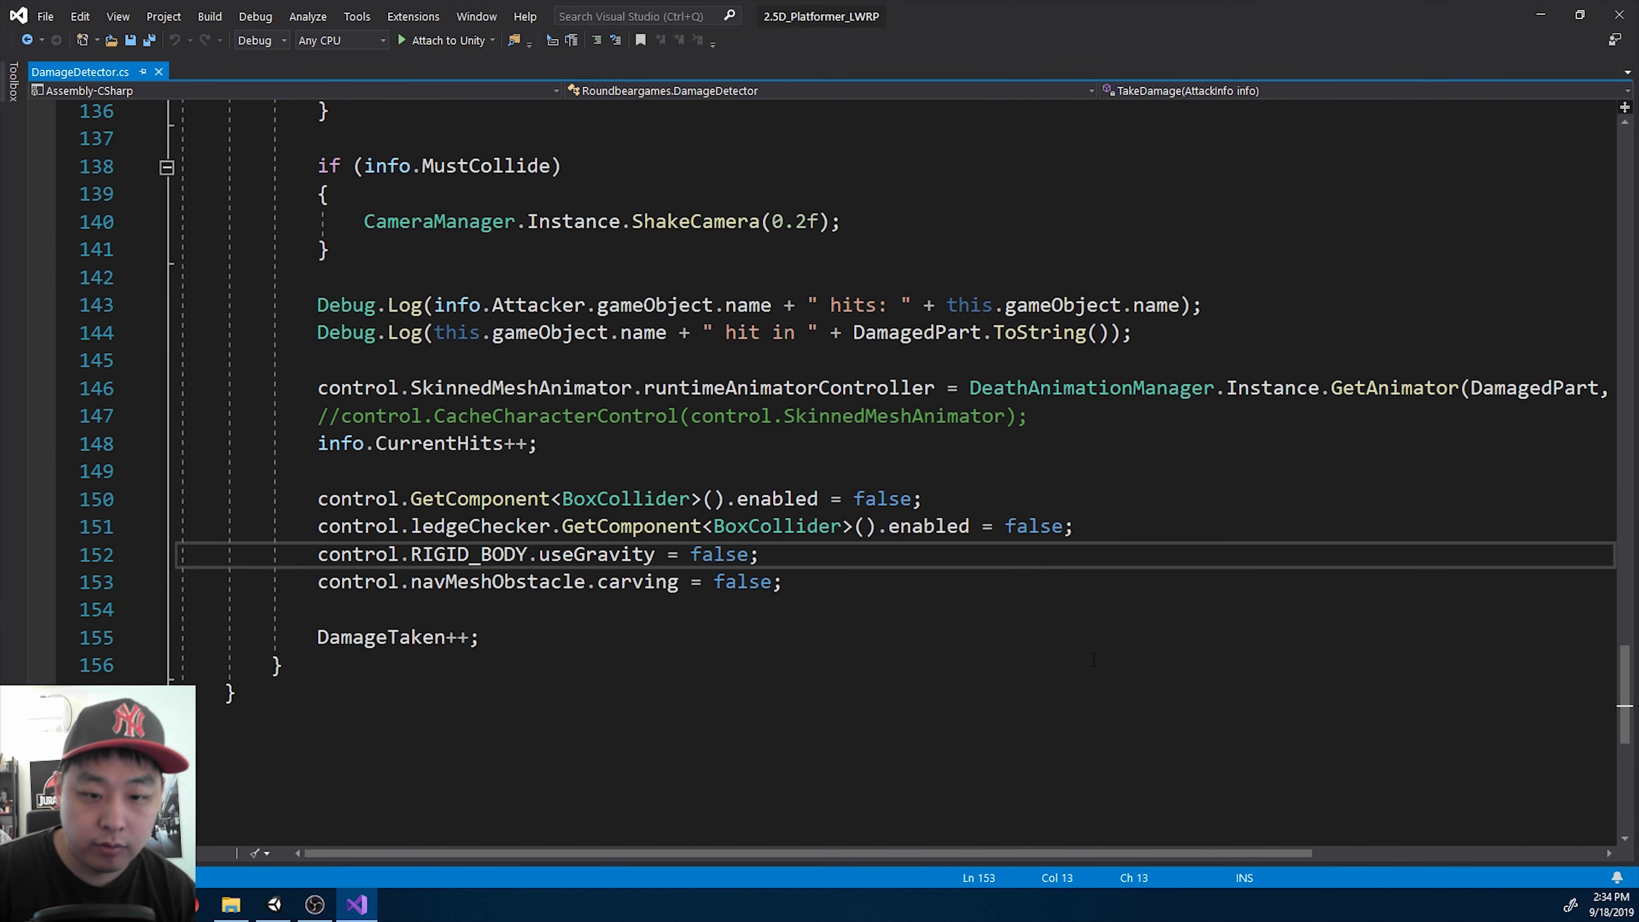
{"action": "key", "text": "Return"}
{"action": "key", "text": "Return"}
{"action": "type", "text": "if (control"}
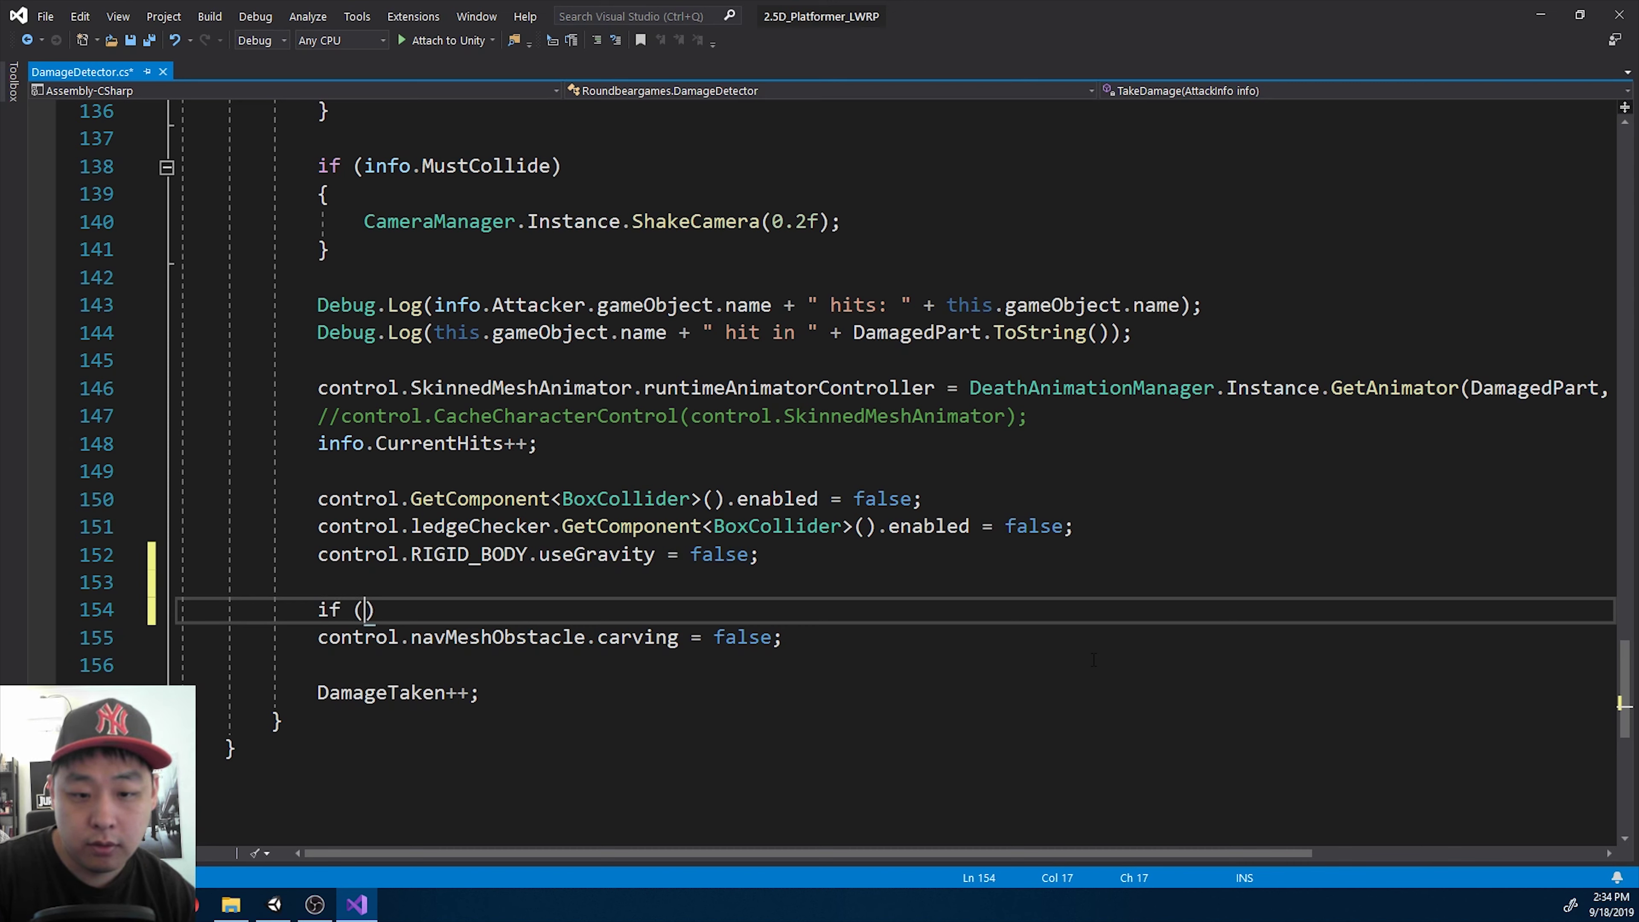
{"action": "type", "text": ".ai"}
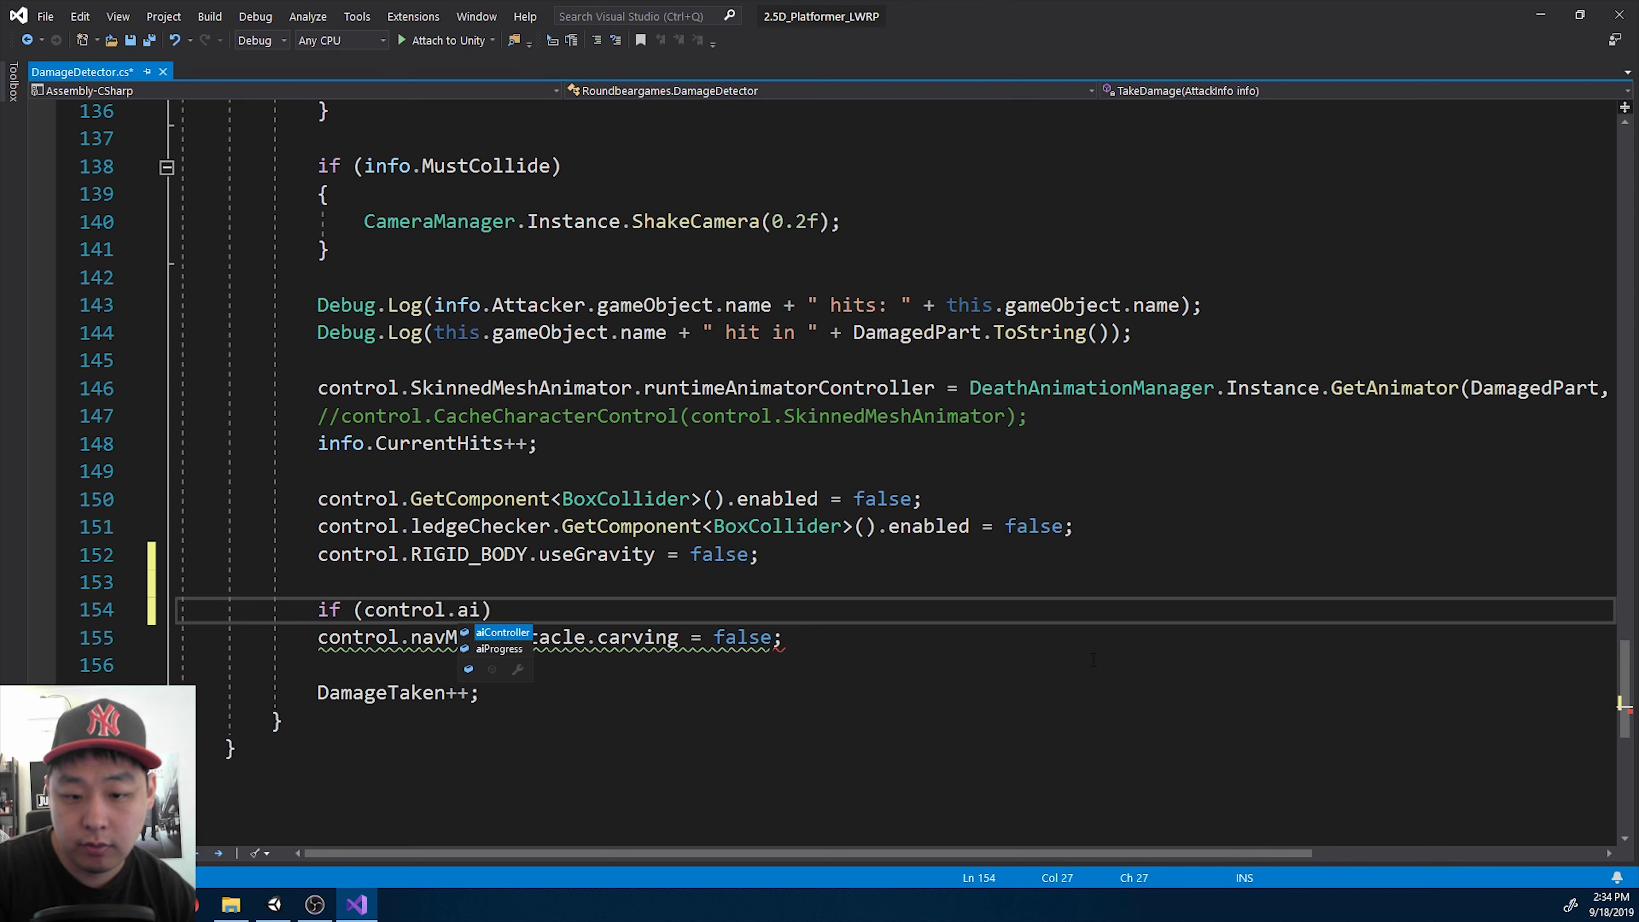
{"action": "type", "text": "Controller != null)"}
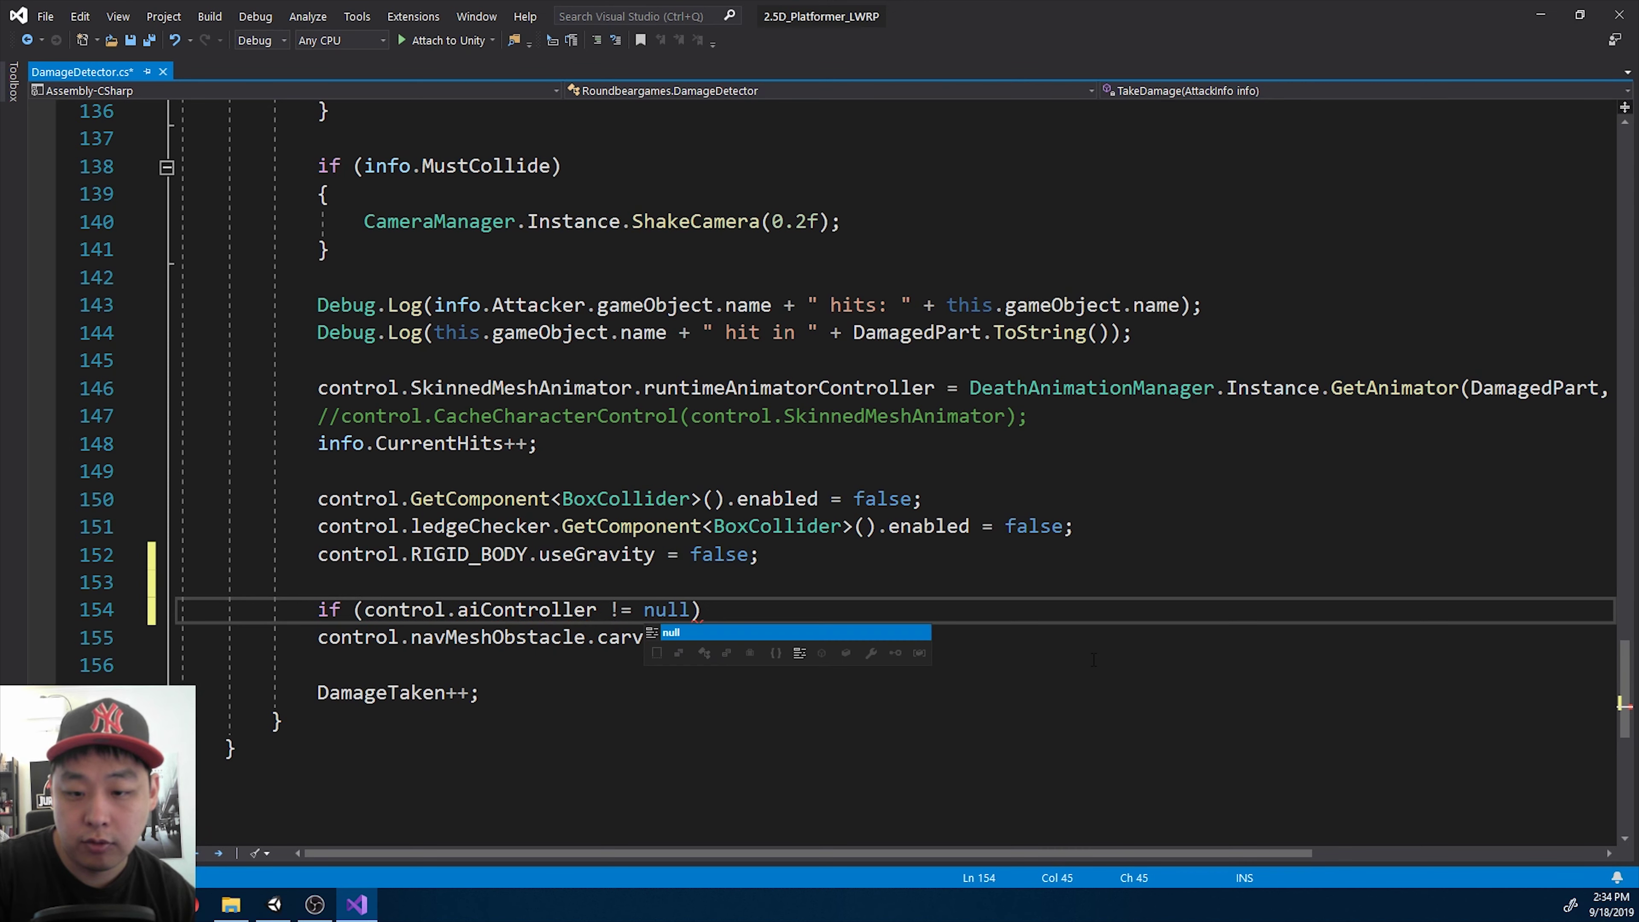
{"action": "key", "text": "Return"}
{"action": "type", "text": "{"}
{"action": "key", "text": "Return"}
- Write `control.aiController.gameObject.SetActive(false);` inside the aiController null-check block
{"action": "type", "text": "contr"}
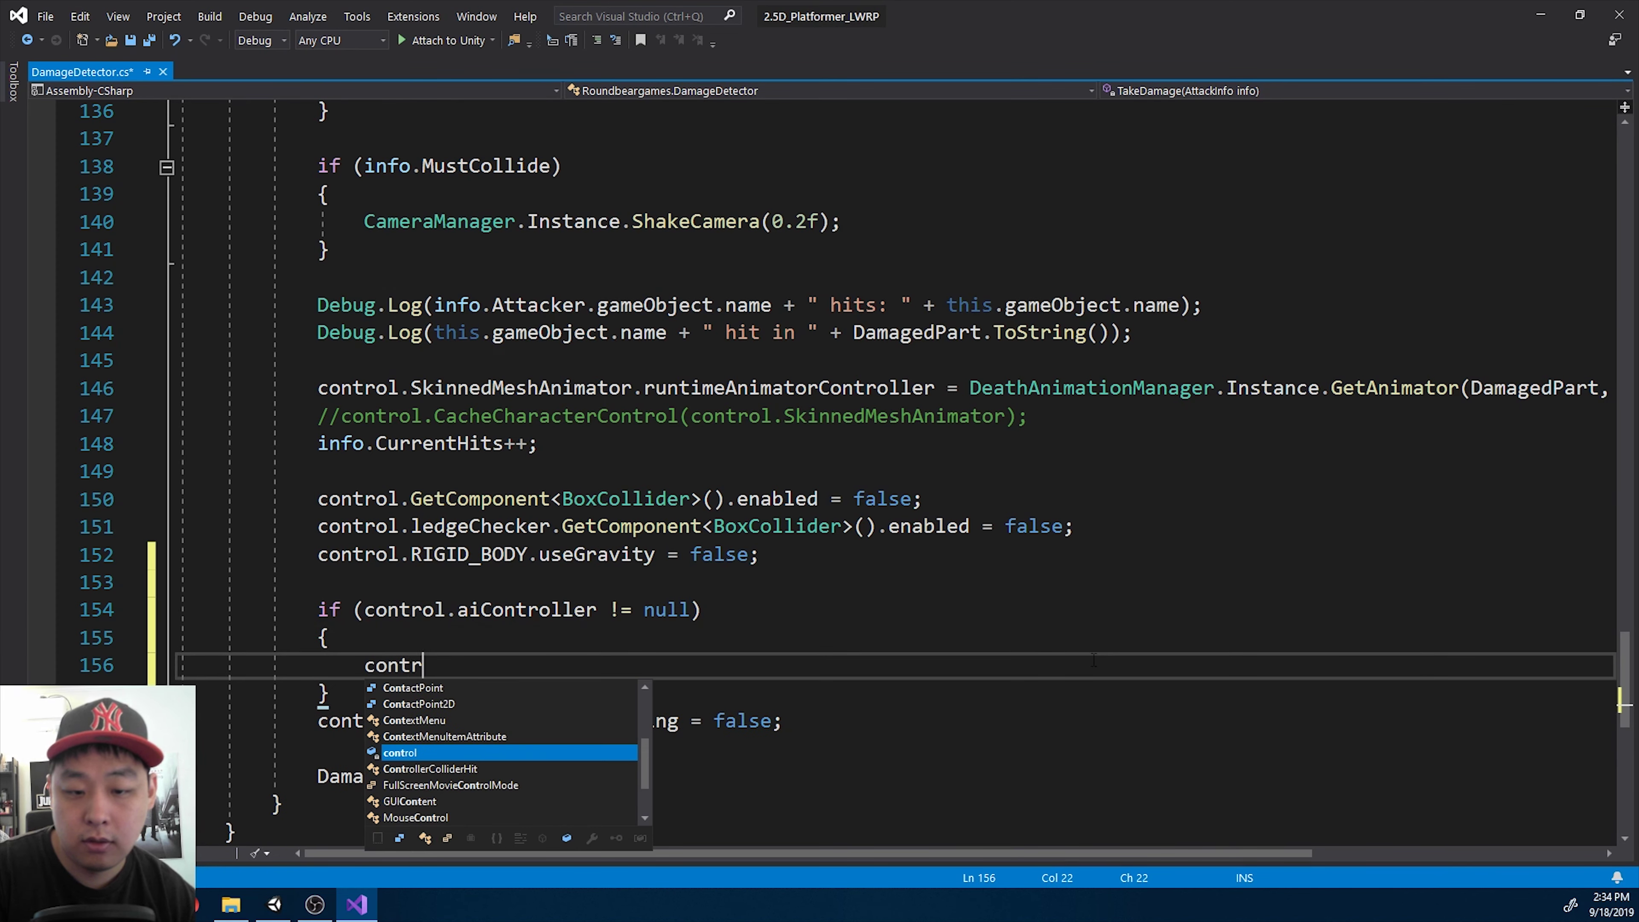
{"action": "type", "text": "ol.aiController.Se"}
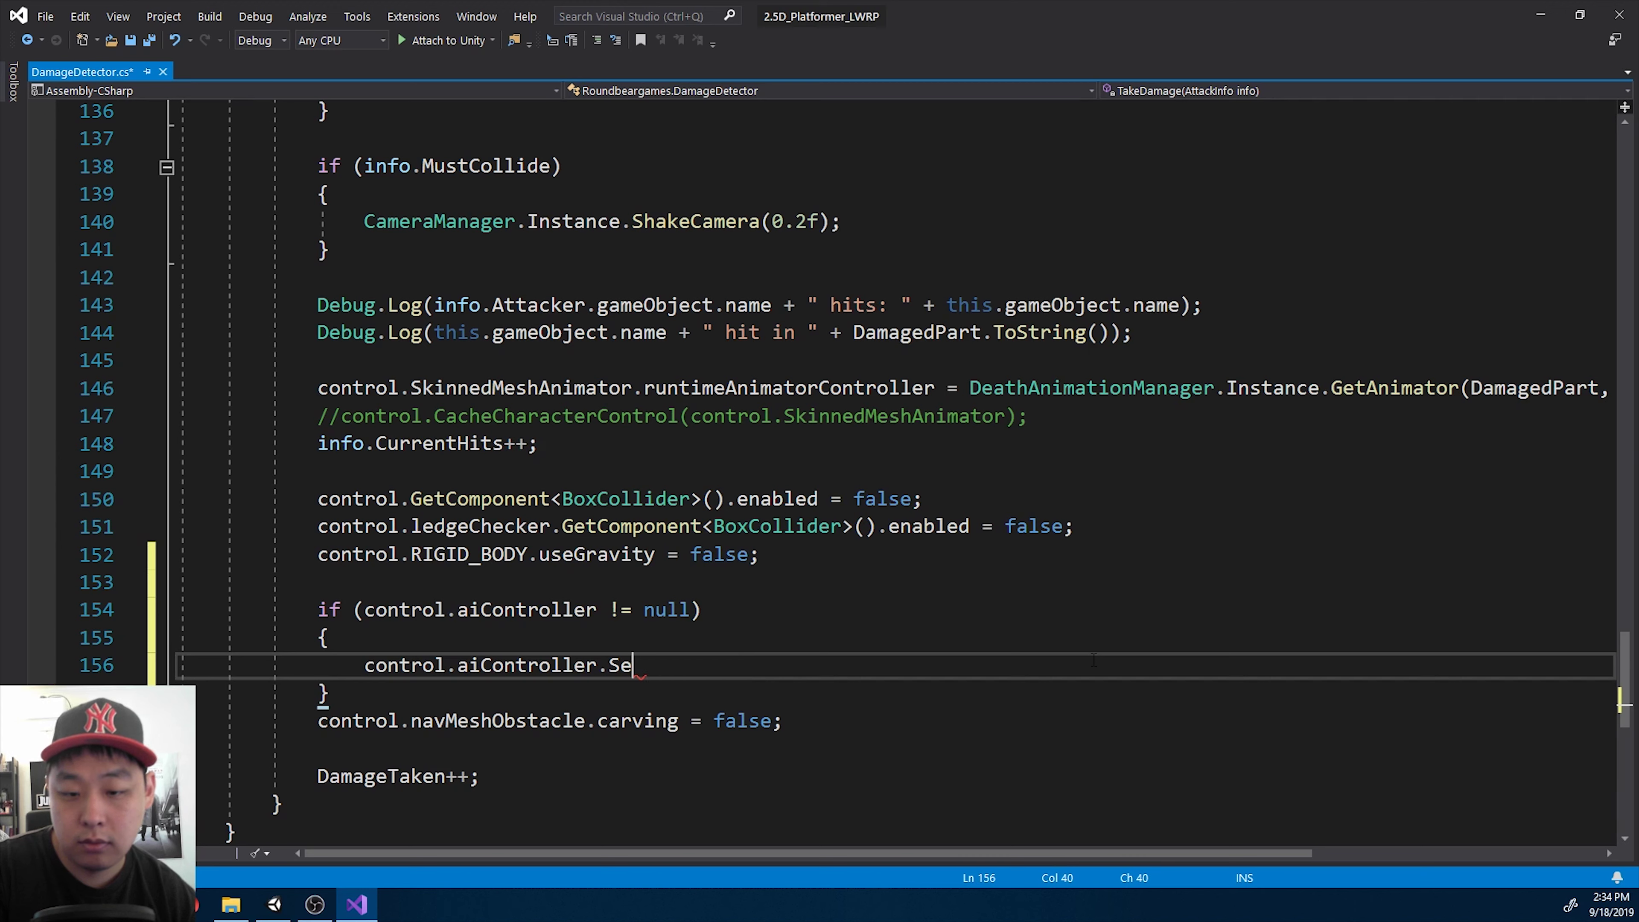
{"action": "type", "text": "ndMessage.game"}
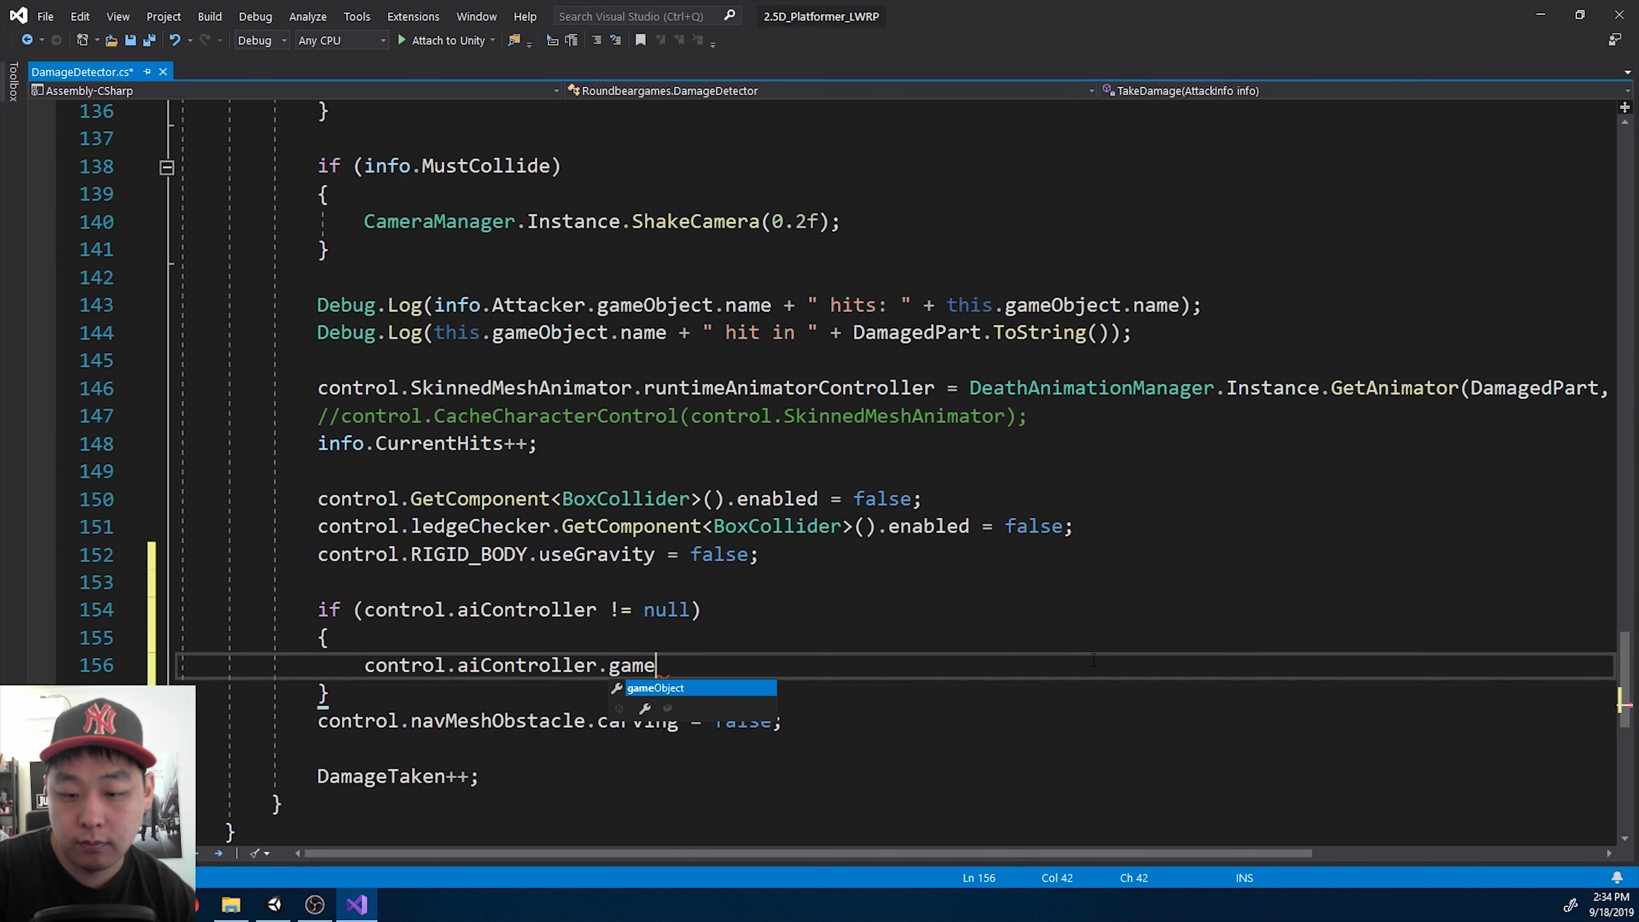
{"action": "type", "text": "Object.S"}
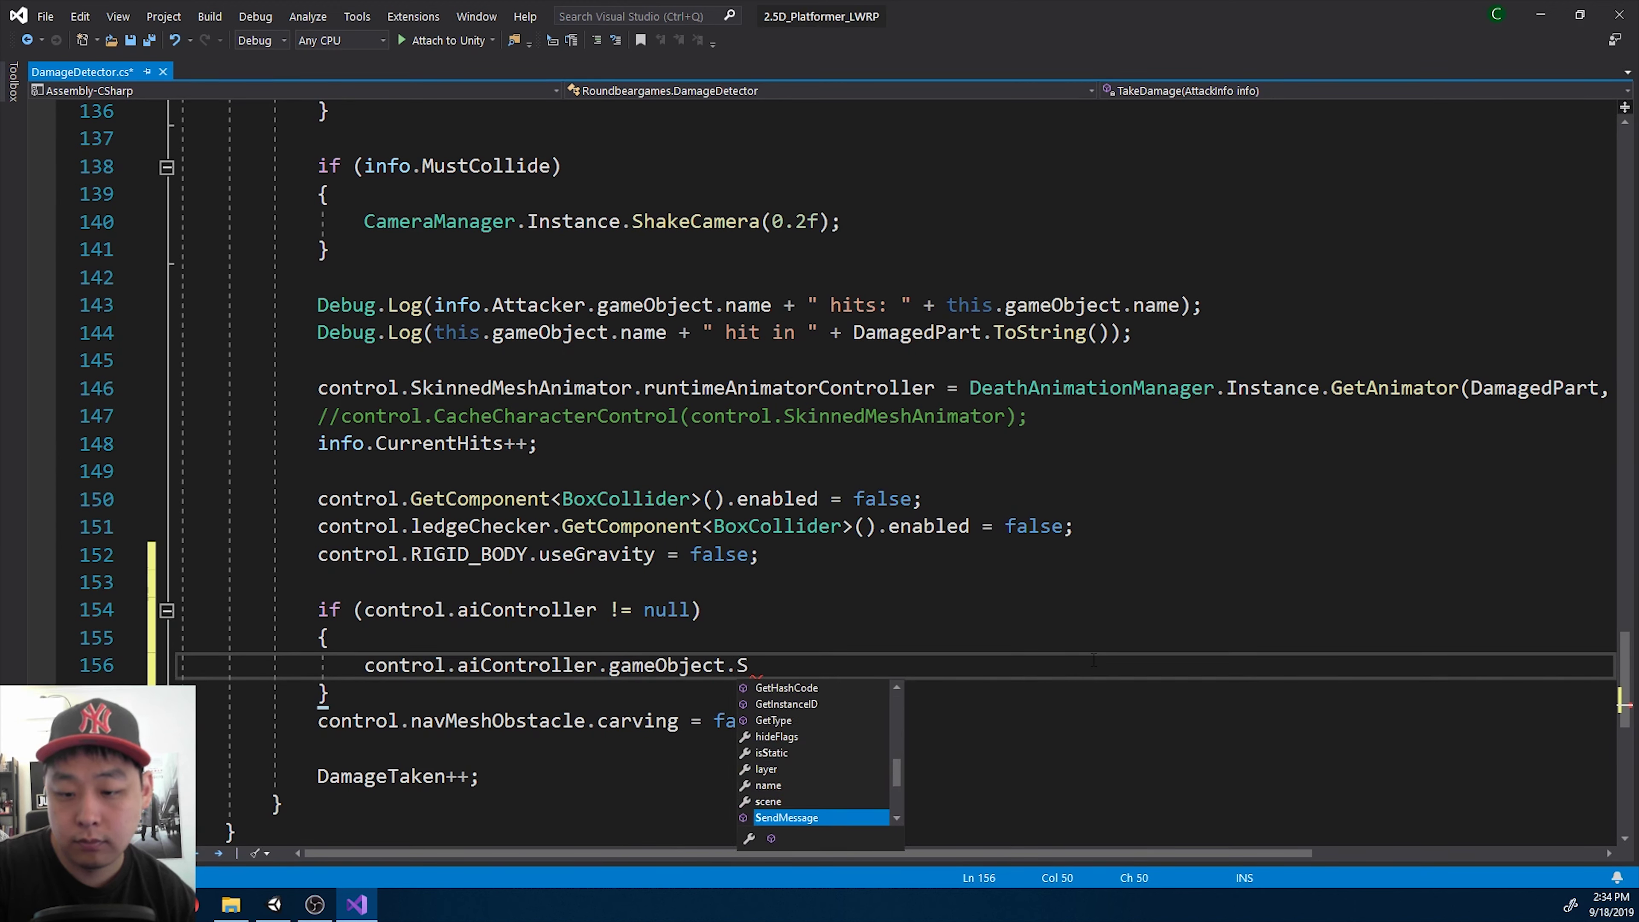
{"action": "type", "text": "etA"}
{"action": "key", "text": "Tab"}
{"action": "type", "text": "(fal"}
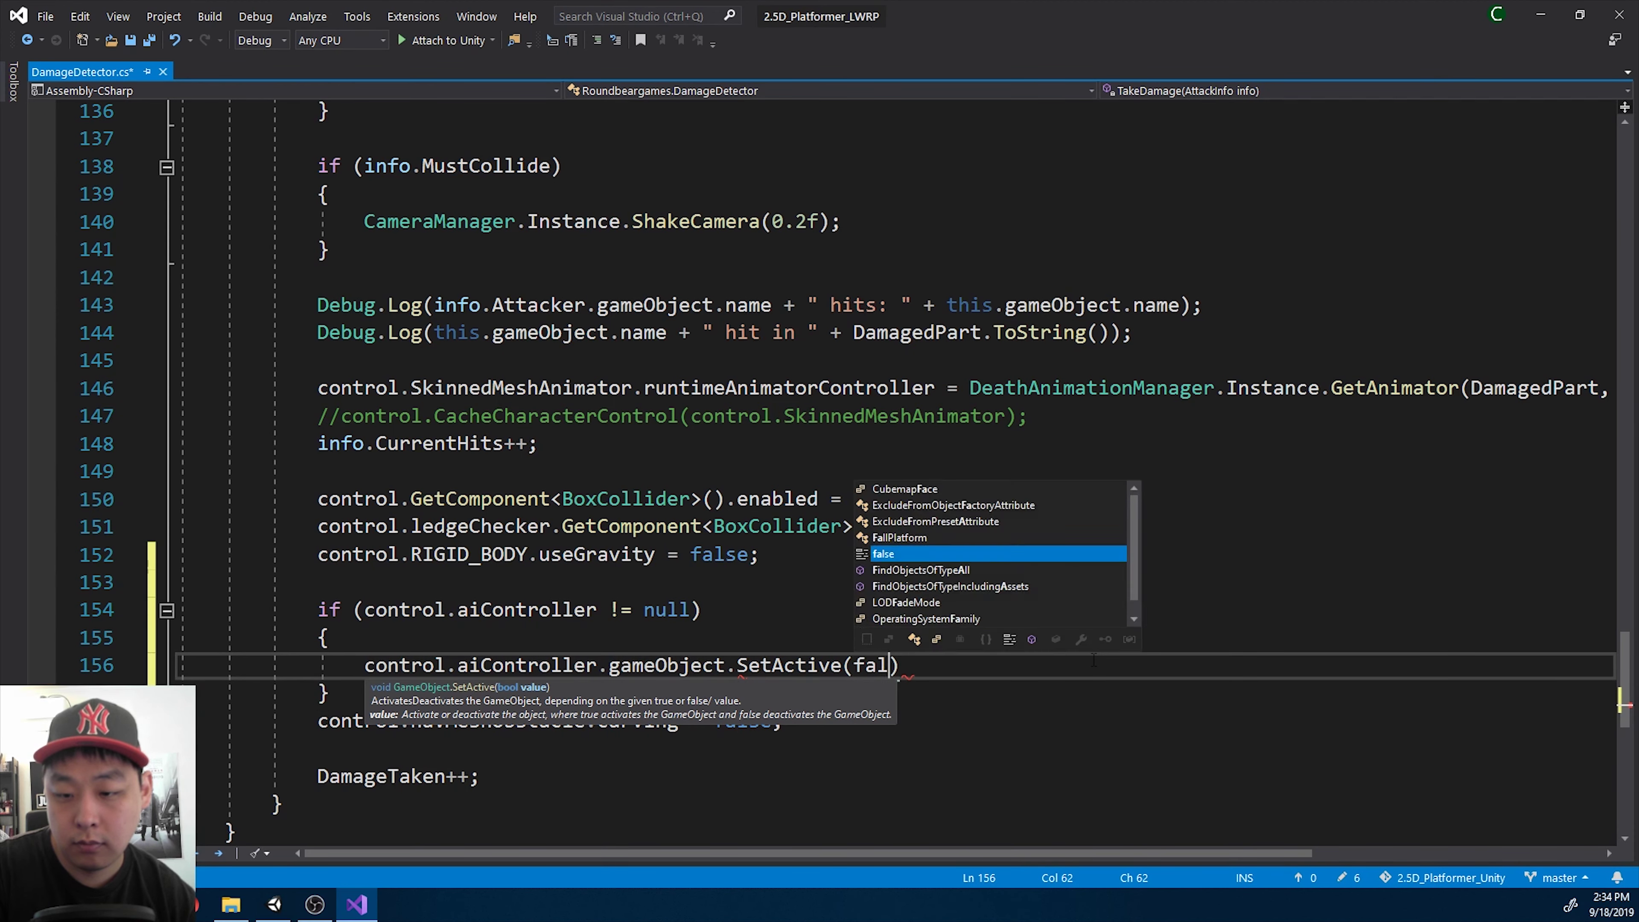
{"action": "type", "text": "se)"}
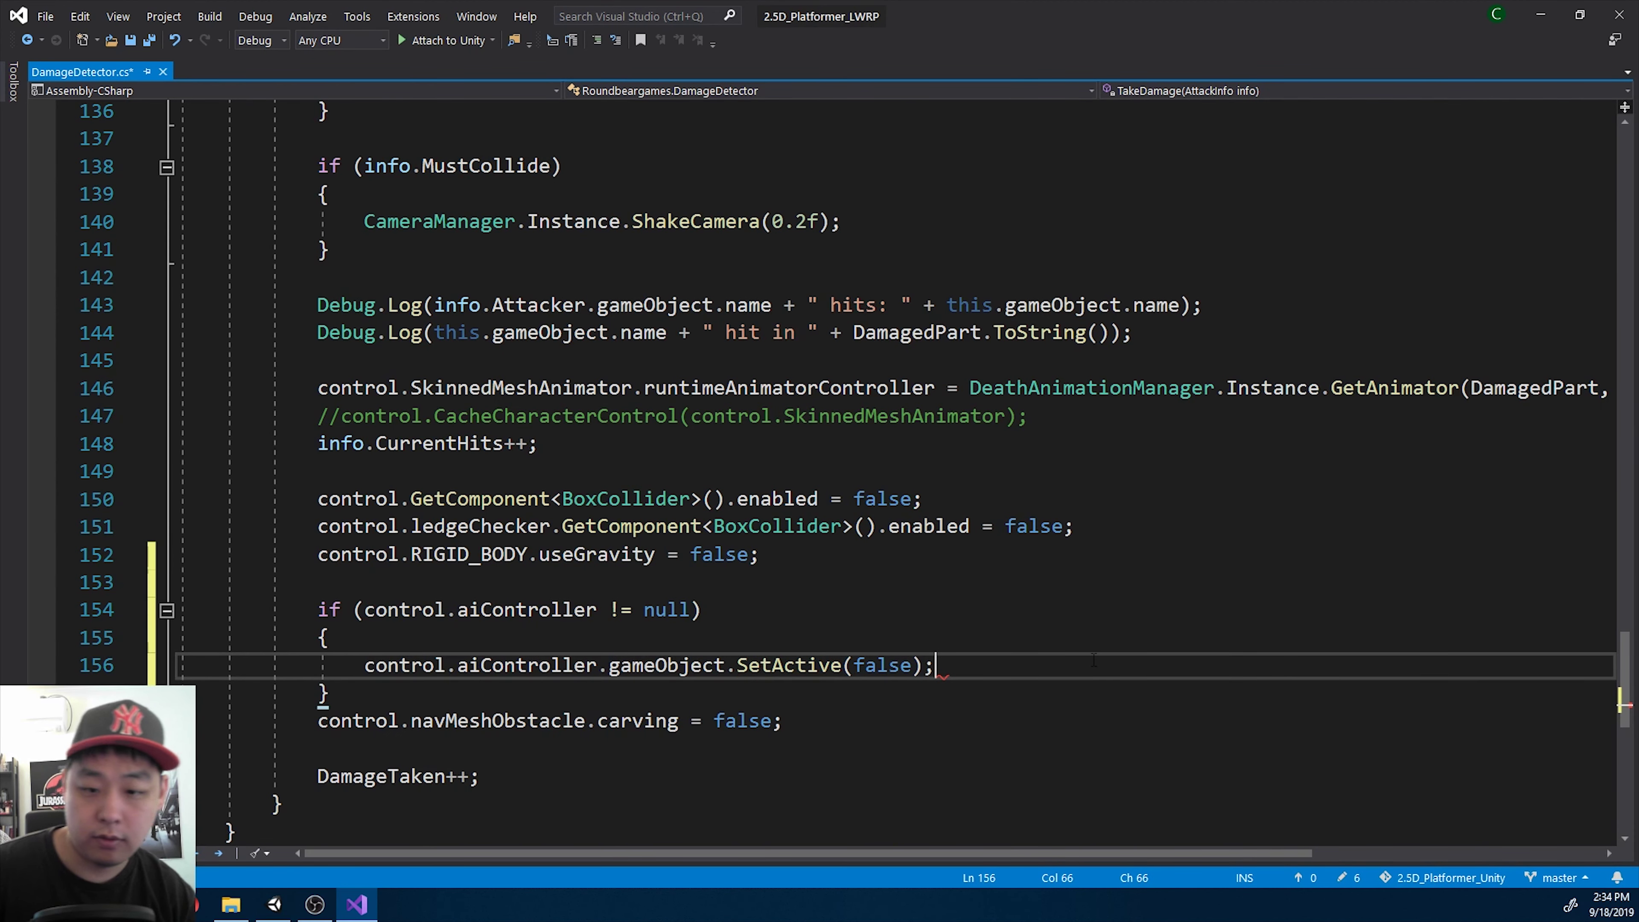
{"action": "type", "text": ";"}
- Move the `control.navMeshObstacle.carving = false;` line into the if block, below the SetActive call
{"action": "scroll", "coordinate": [1094, 658], "scroll_direction": "down", "scroll_amount": 1}
{"action": "left_click_drag", "start_coordinate": [783, 638], "coordinate": [329, 638]}
{"action": "key", "text": "ctrl+x"}
{"action": "left_click", "coordinate": [971, 582]}
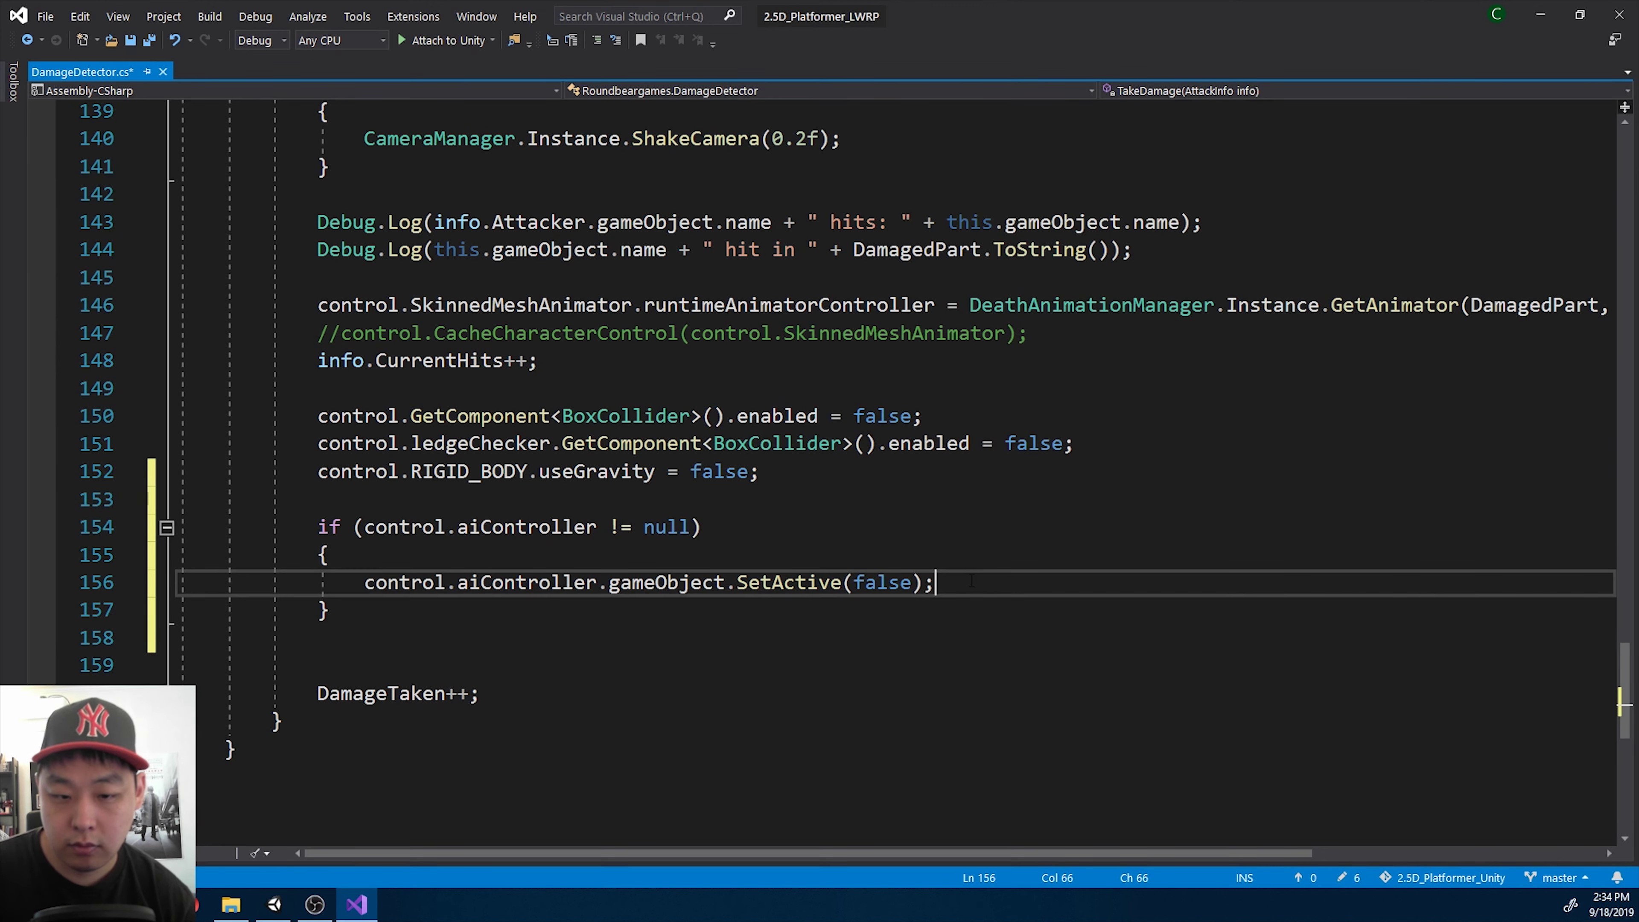
{"action": "key", "text": "Return"}
{"action": "key", "text": "ctrl+v"}
- Change the navMeshObstacle property from carving to enabled, save the script and remove the extra blank line below the block
{"action": "double_click", "coordinate": [669, 611]}
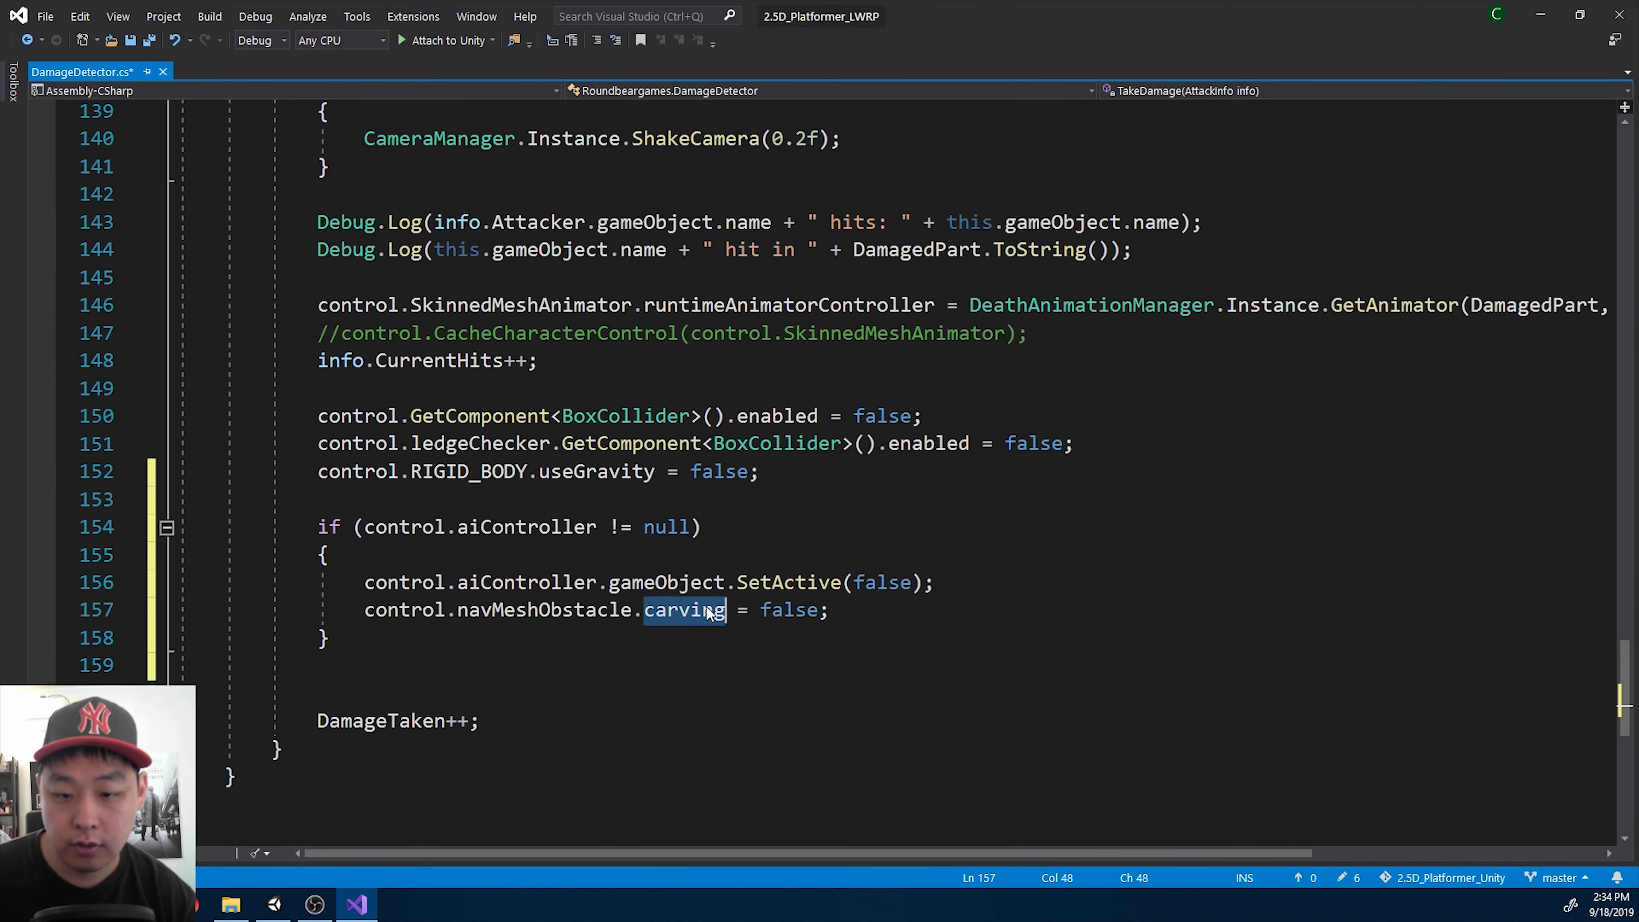
{"action": "type", "text": "enabled"}
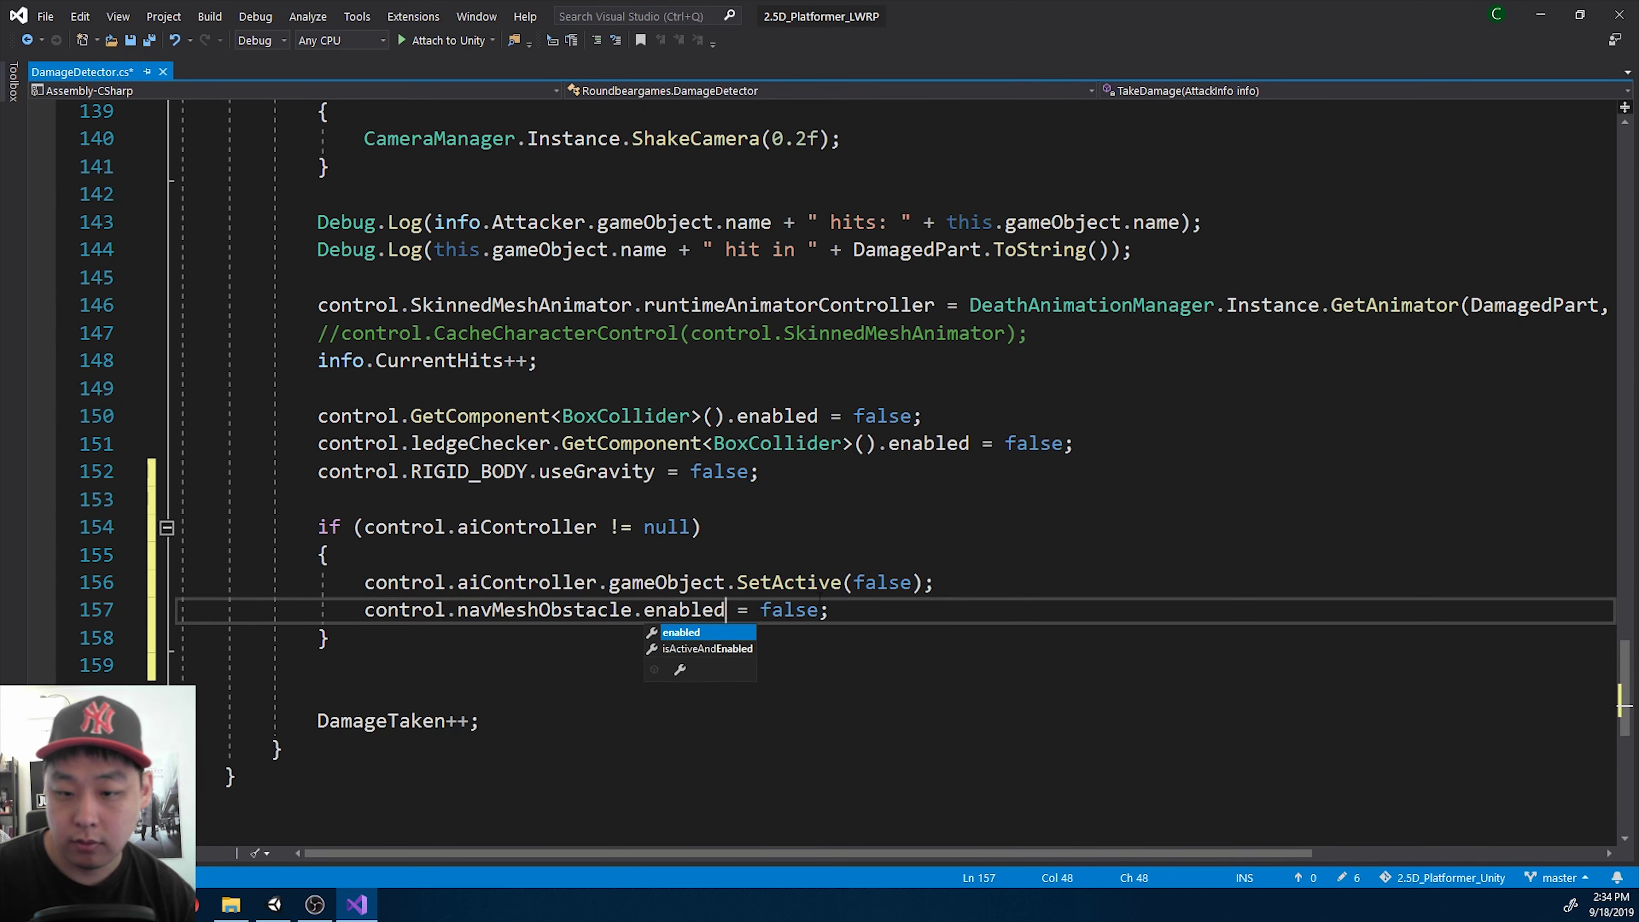
{"action": "key", "text": "Right"}
{"action": "key", "text": "ctrl+s"}
{"action": "left_click", "coordinate": [383, 665]}
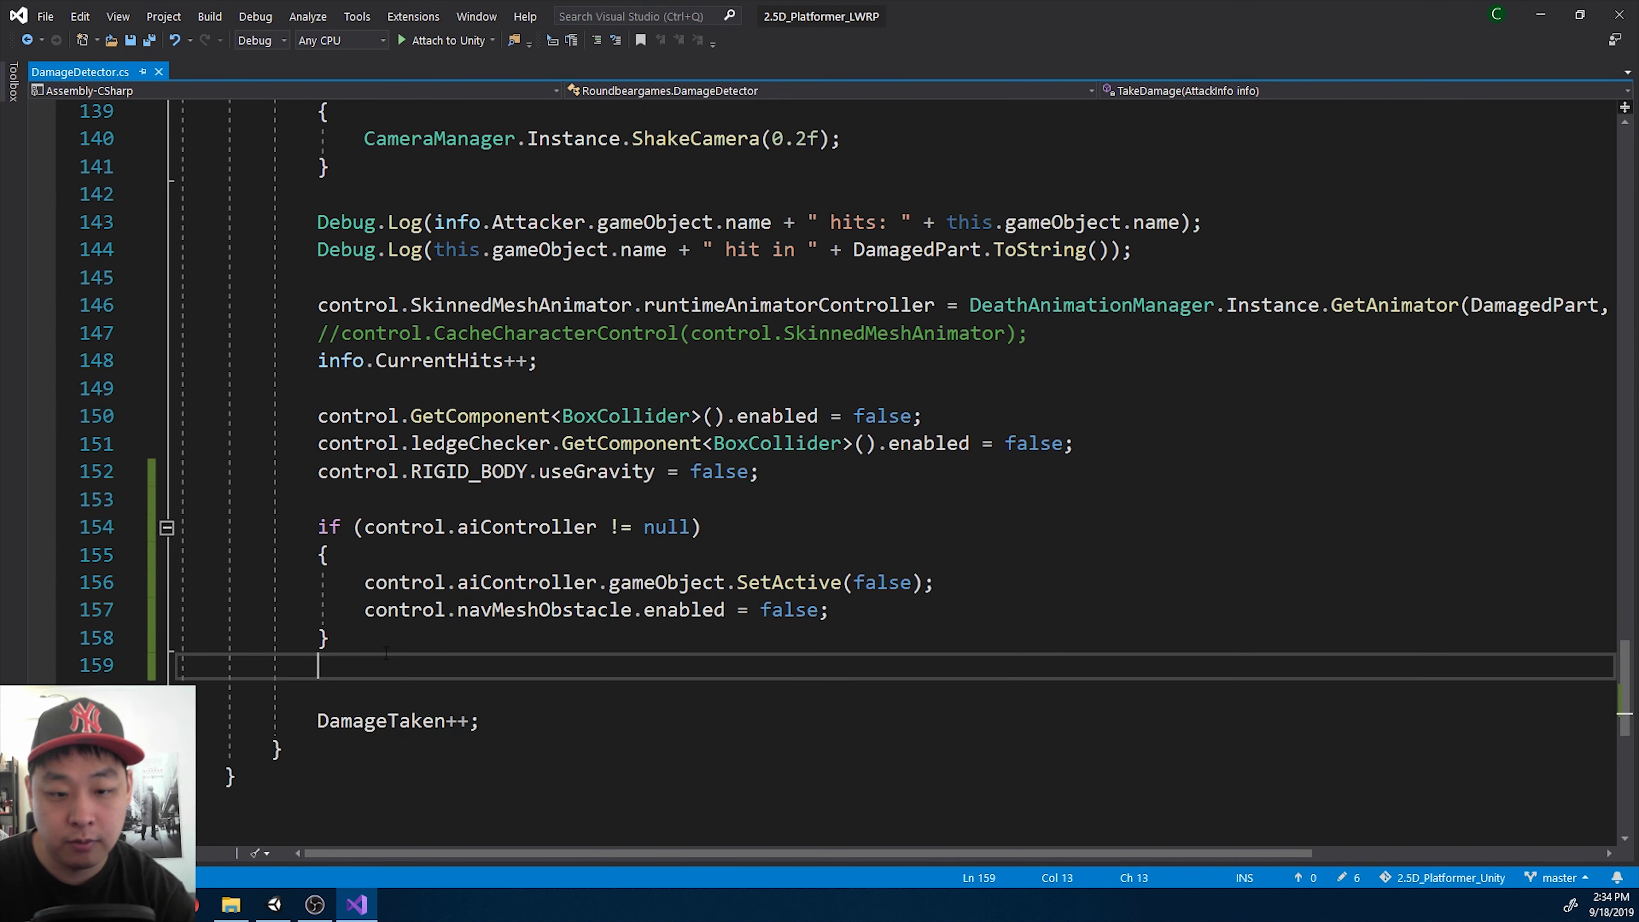
{"action": "left_click", "coordinate": [388, 649]}
{"action": "key", "text": "Delete"}
{"action": "left_click", "coordinate": [892, 614]}
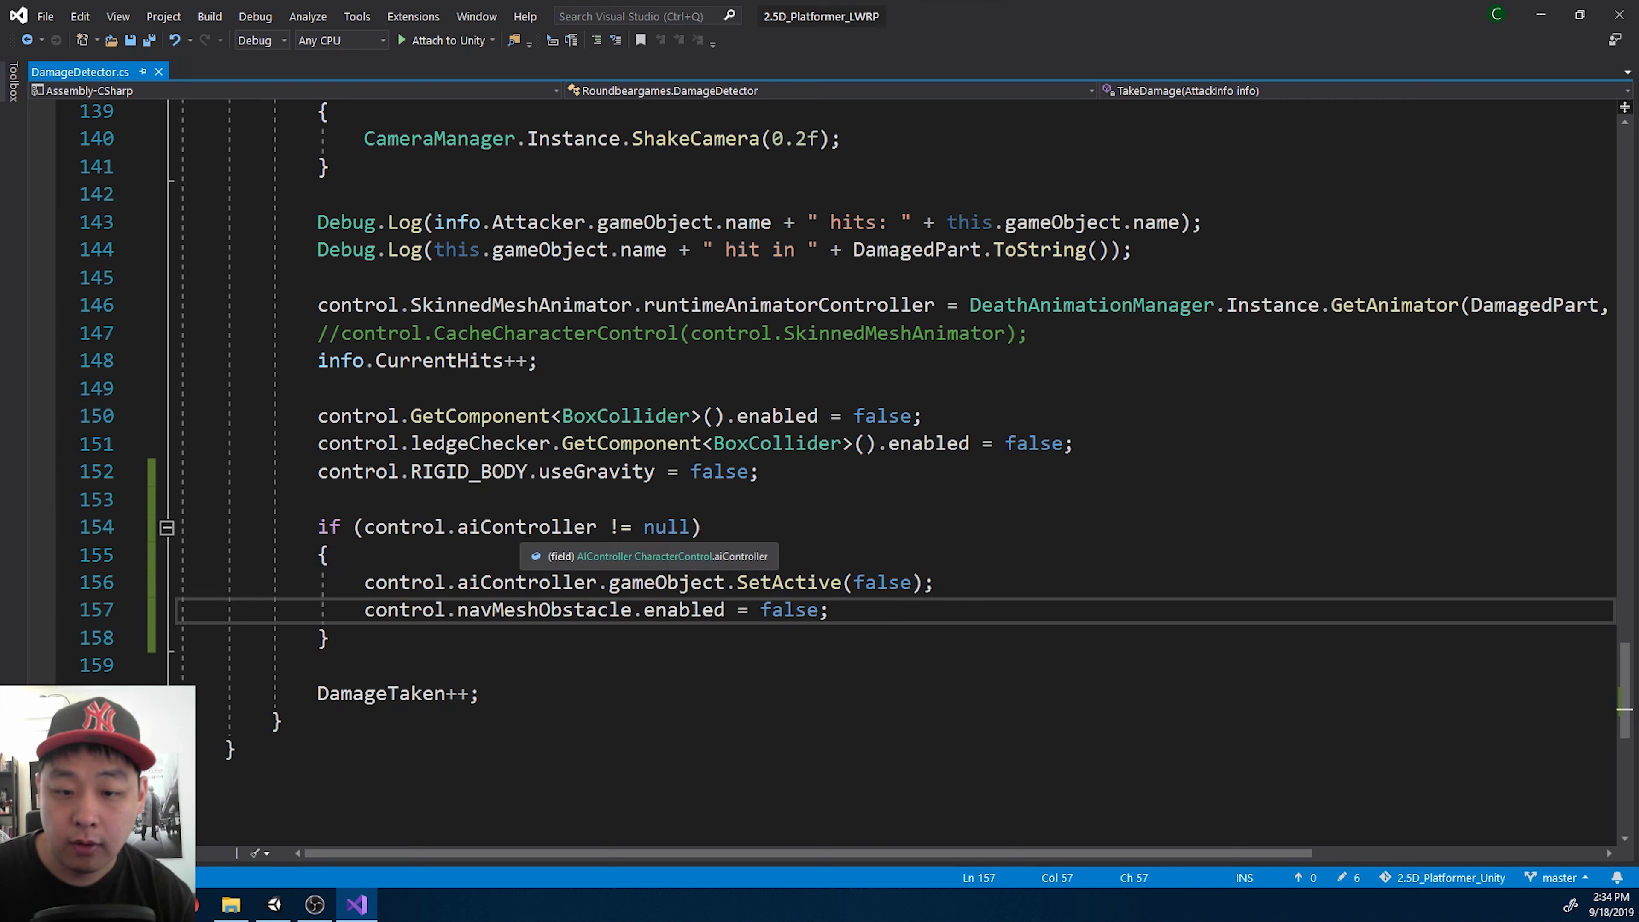
{"action": "double_click", "coordinate": [526, 528]}
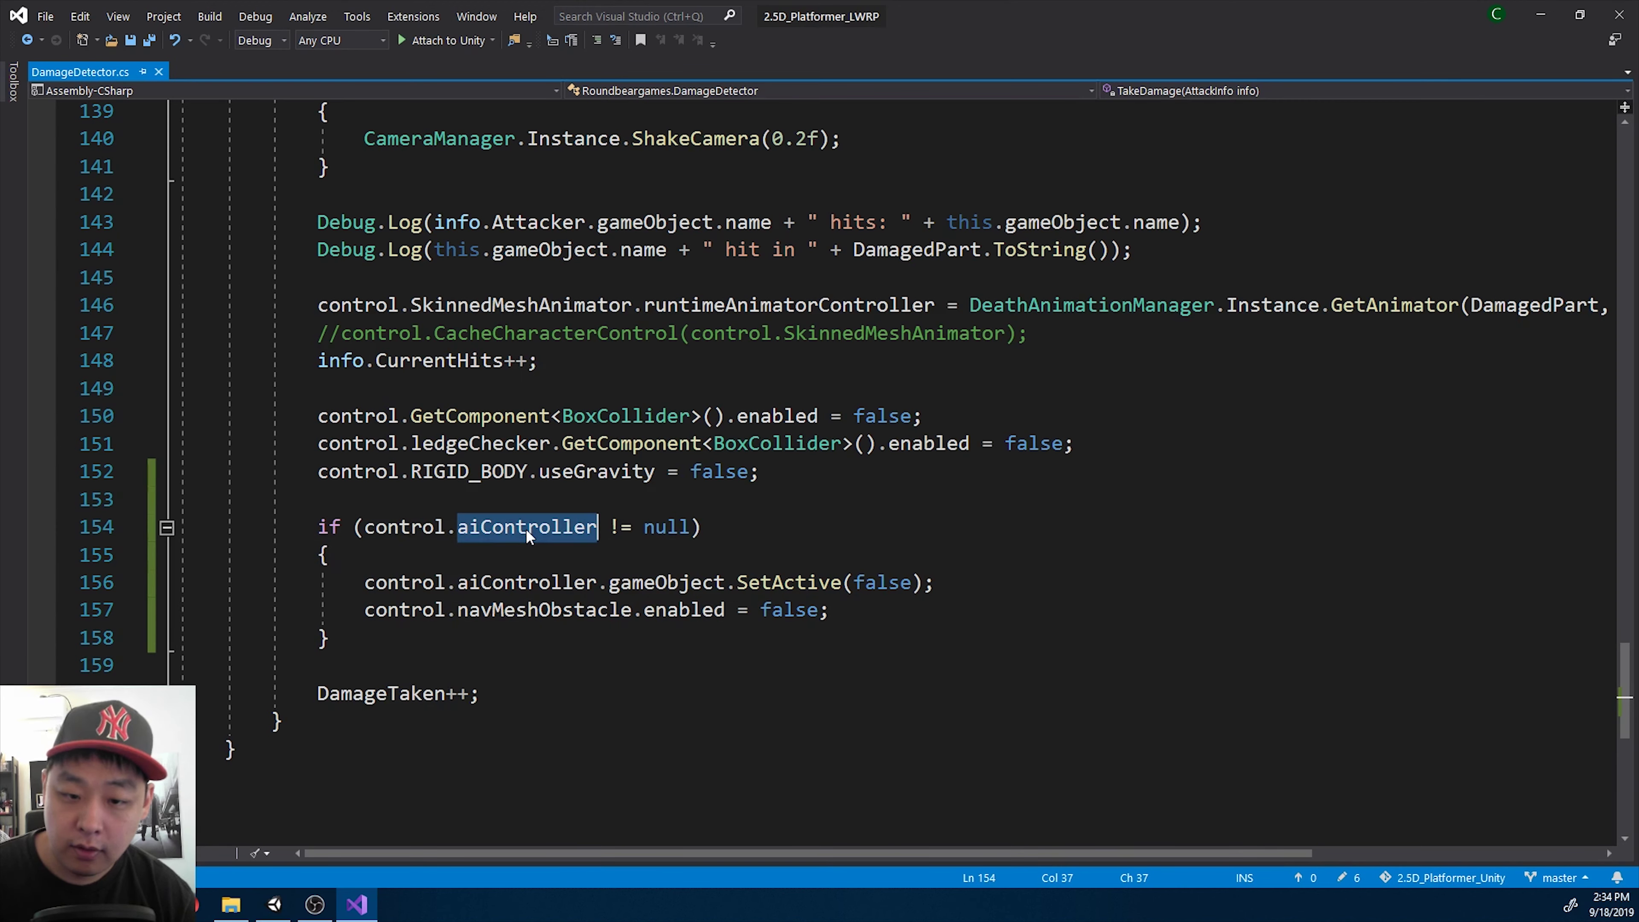
{"action": "left_click", "coordinate": [901, 613]}
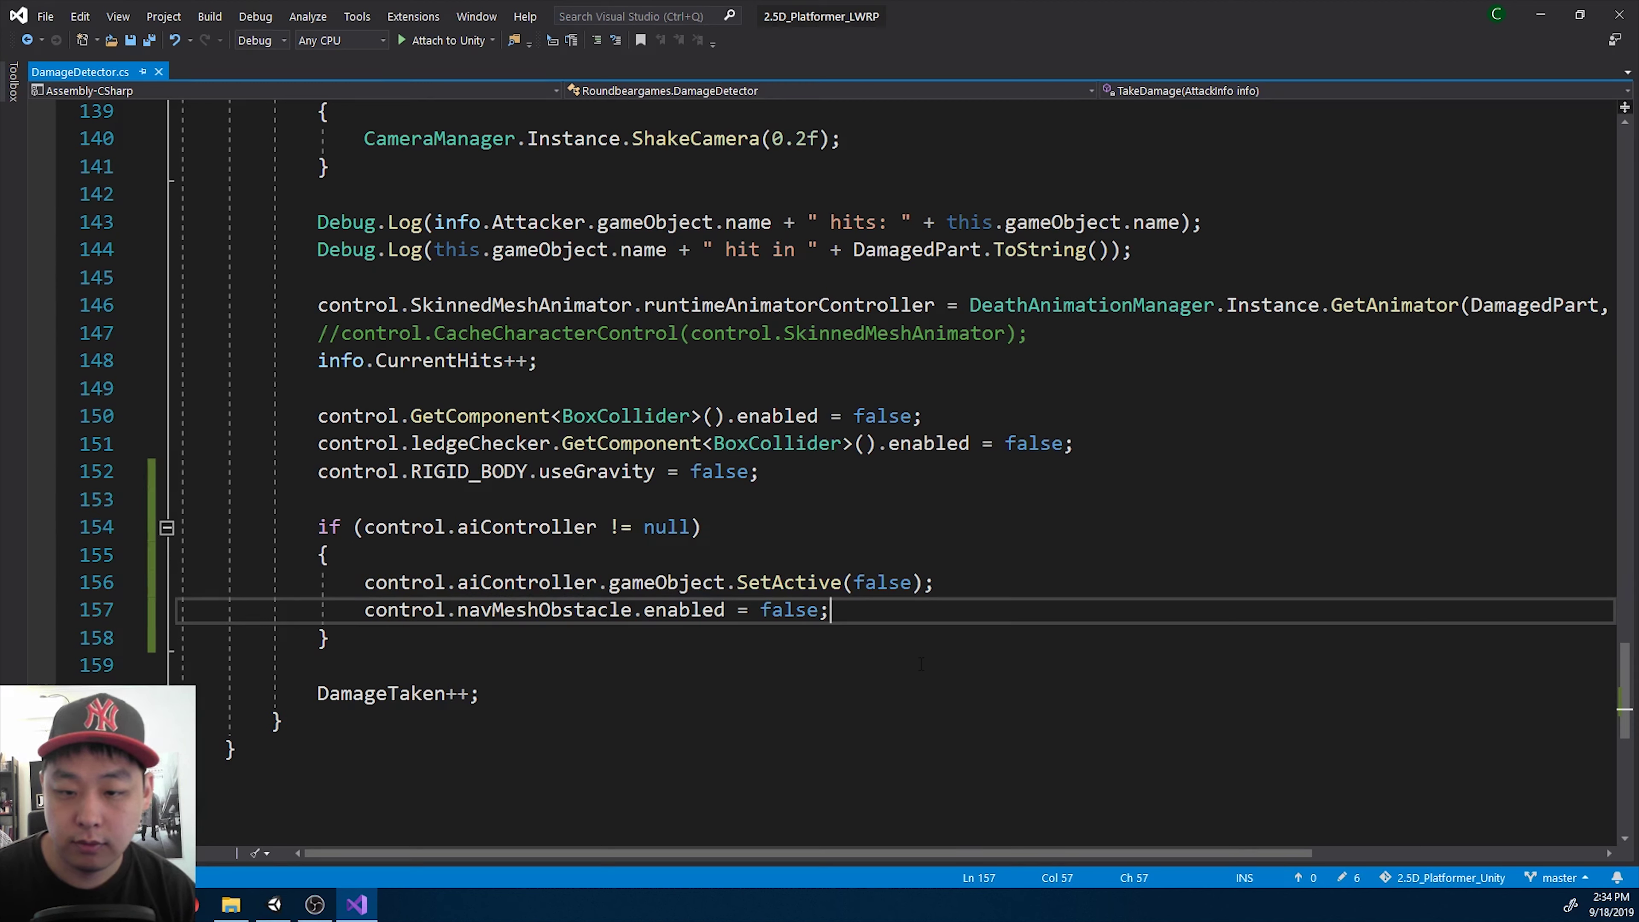
- Switch to Unity, stop play mode, clear the console and make the Scene and Game views taller
{"action": "left_click", "coordinate": [276, 904]}
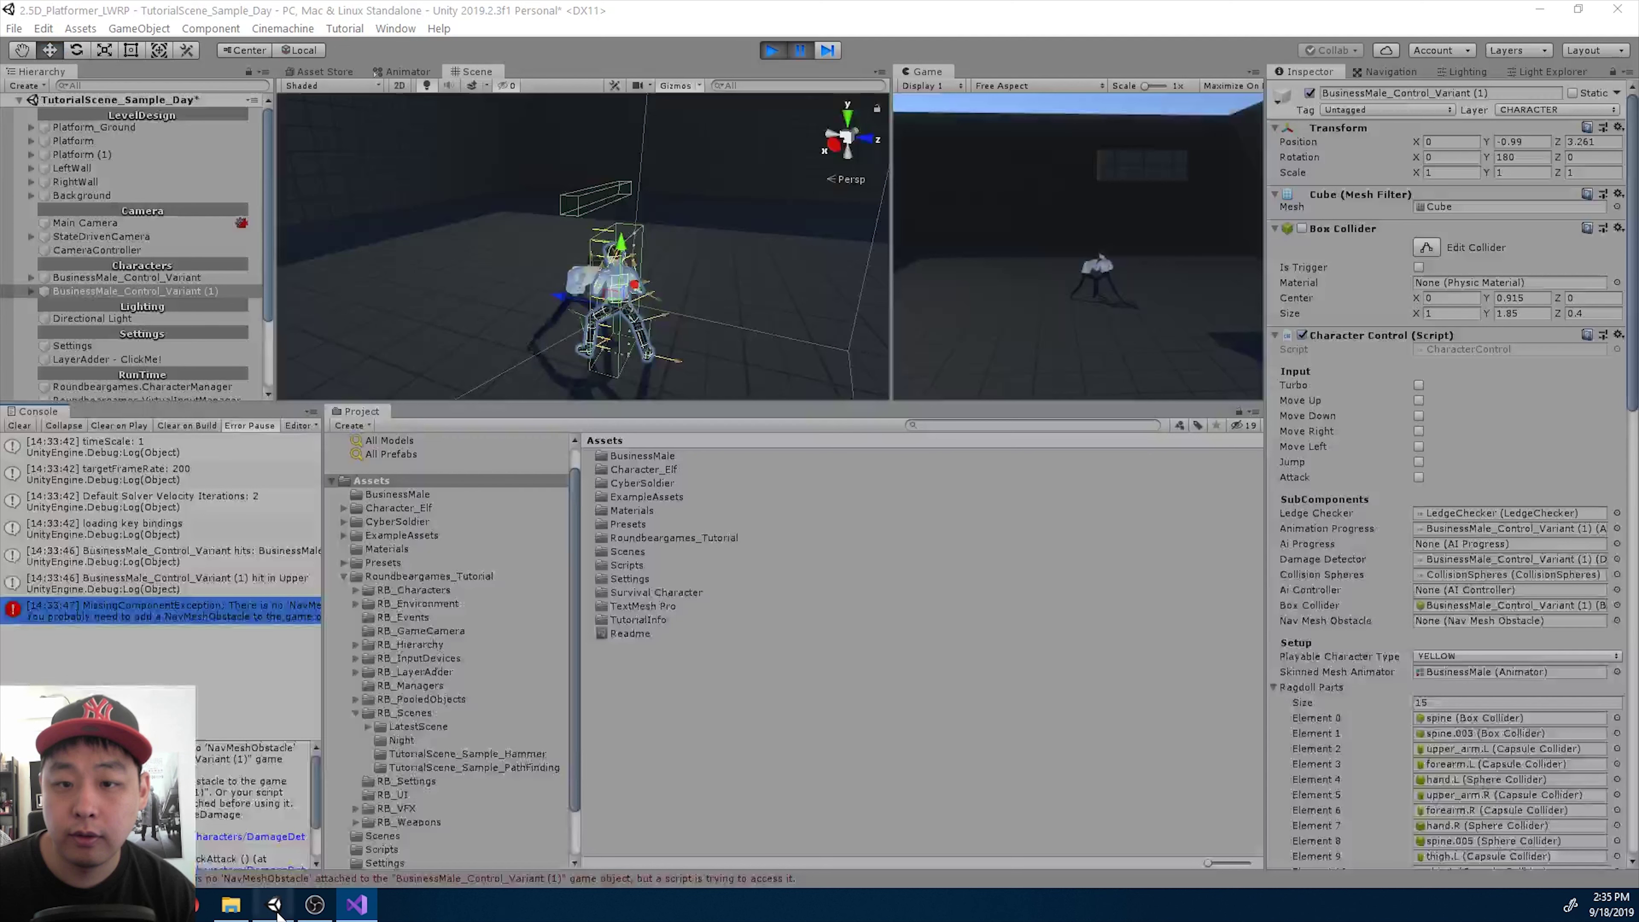
{"action": "left_click", "coordinate": [771, 48]}
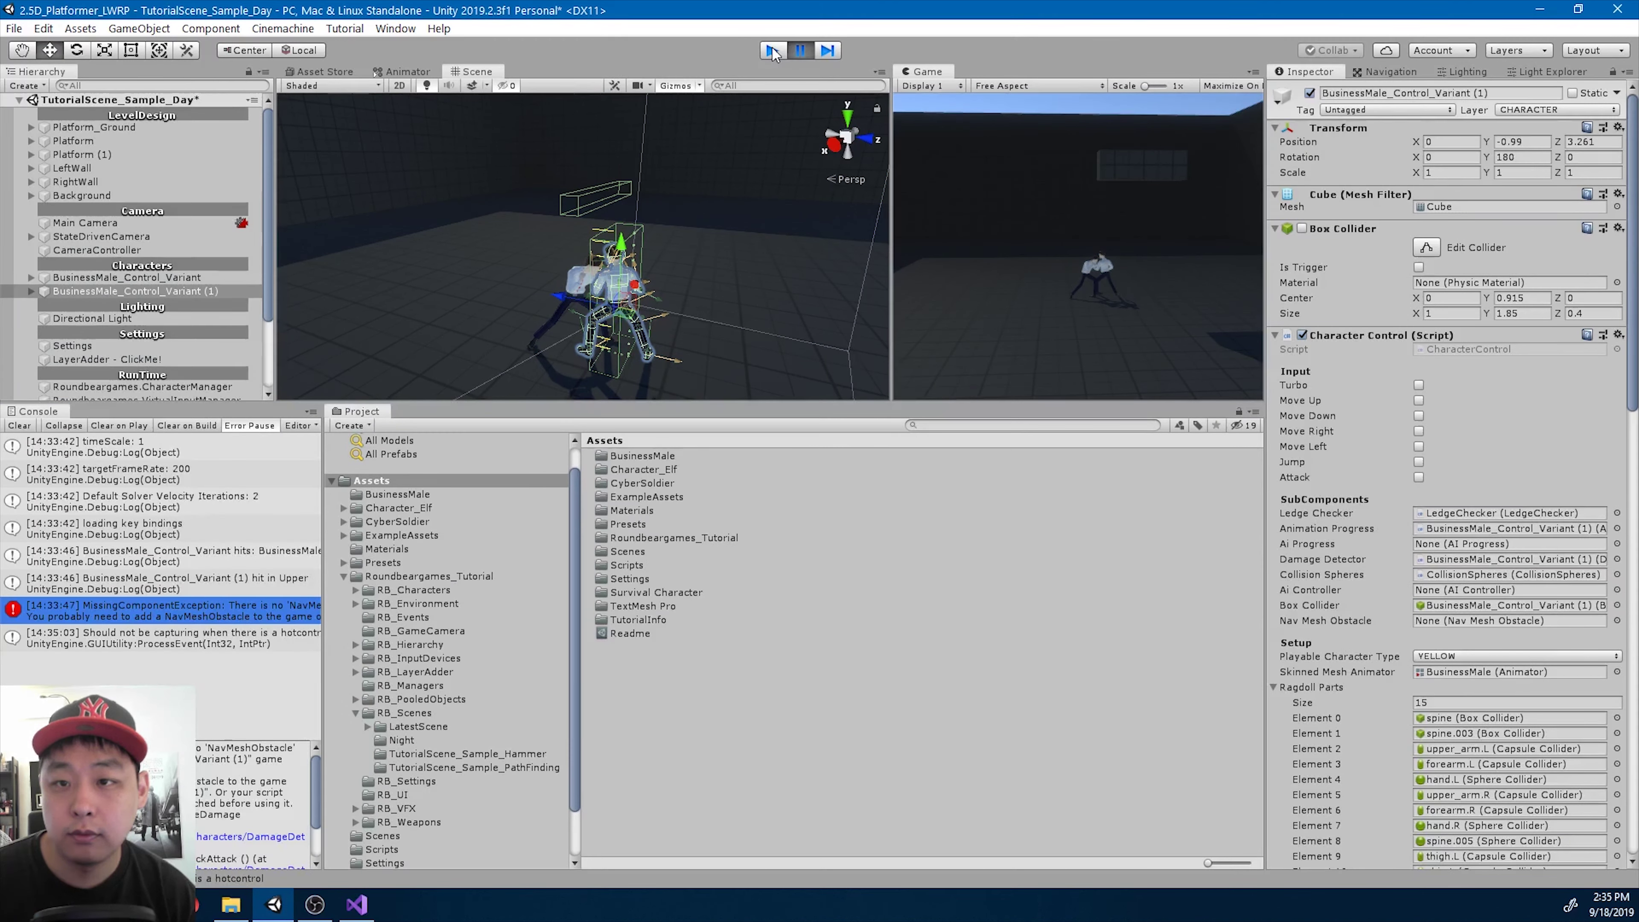
{"action": "left_click", "coordinate": [17, 426]}
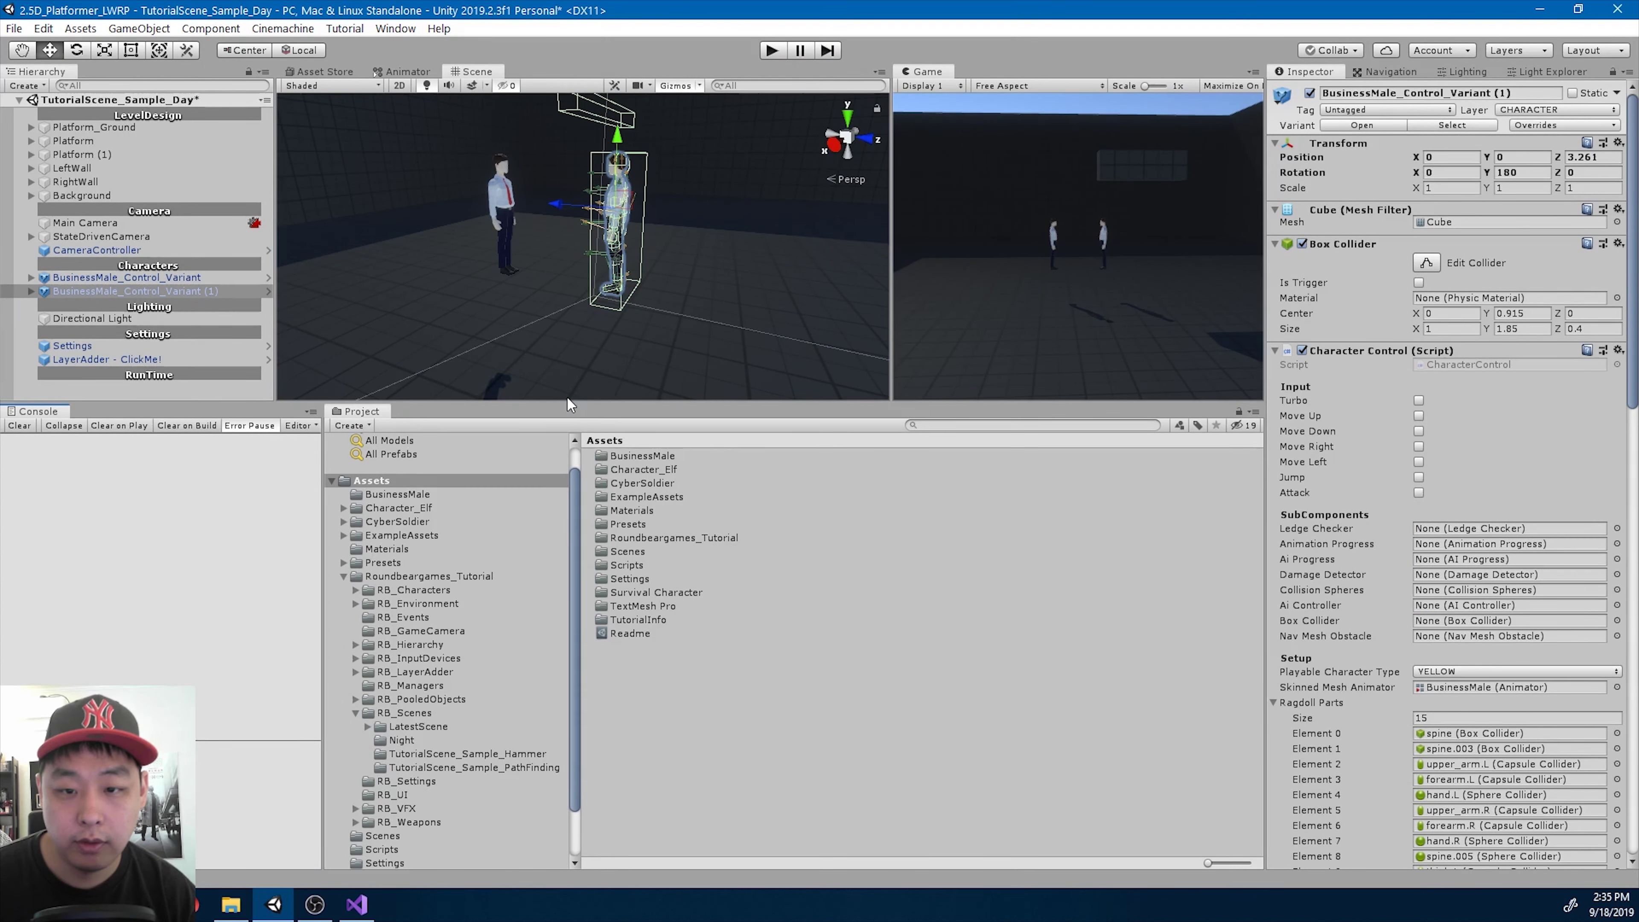
{"action": "left_click_drag", "start_coordinate": [566, 402], "coordinate": [566, 582]}
- Expand StateDrivenCamera and the first BusinessMale_Control_Variant's BusinessMale skeleton down to the spine.003 bone
{"action": "left_click", "coordinate": [128, 236]}
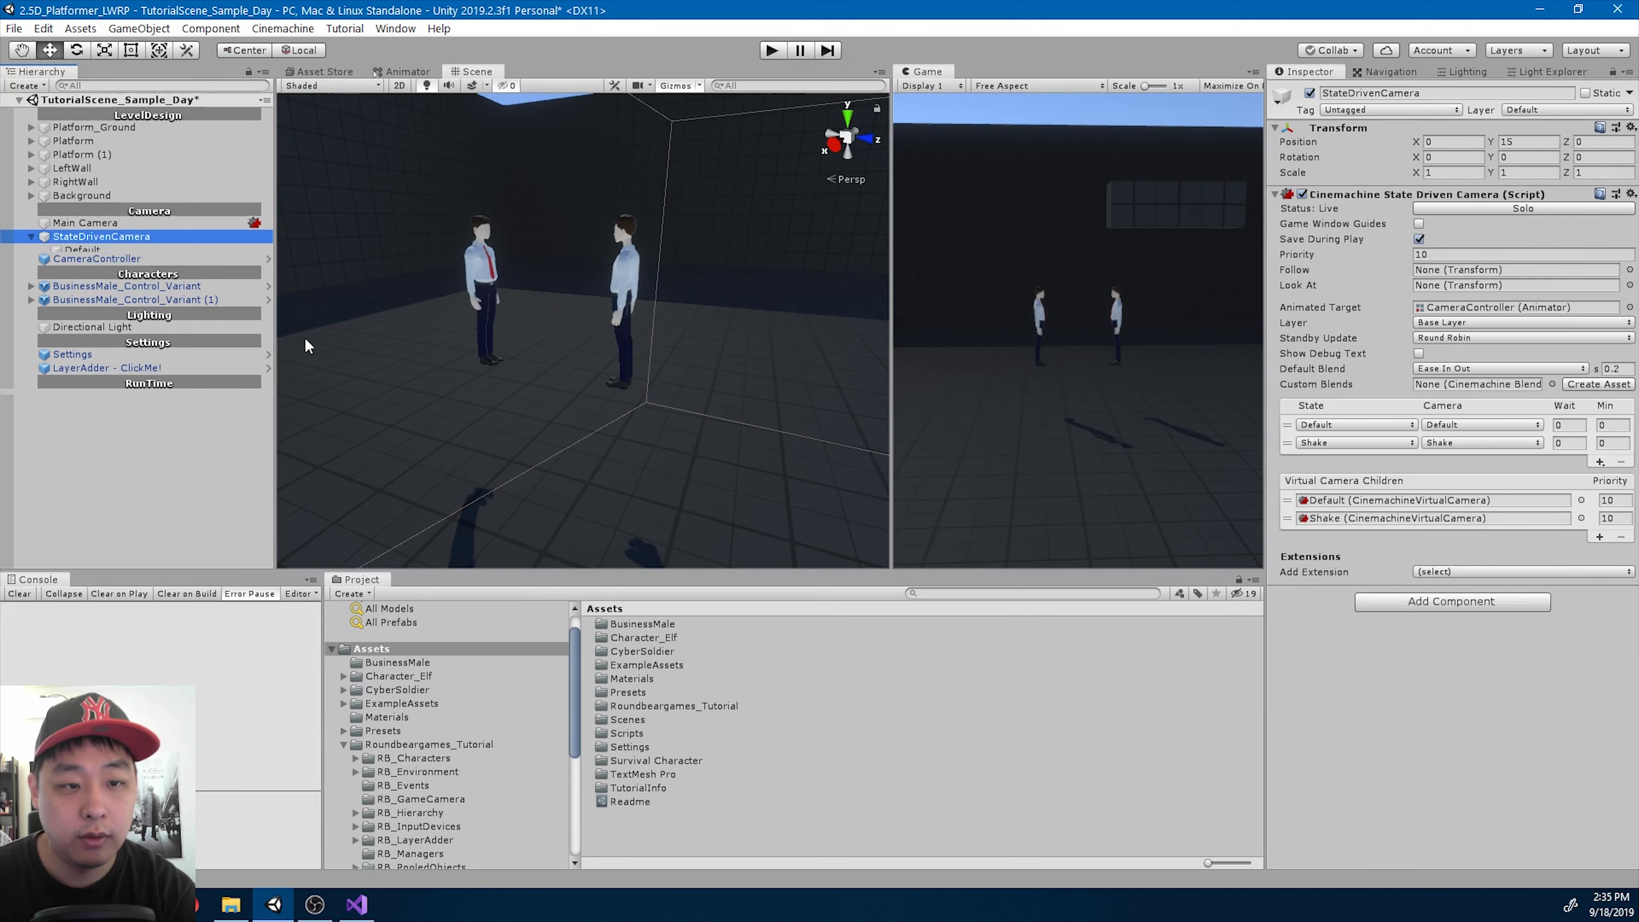
{"action": "key", "text": "Right"}
{"action": "key", "text": "Down"}
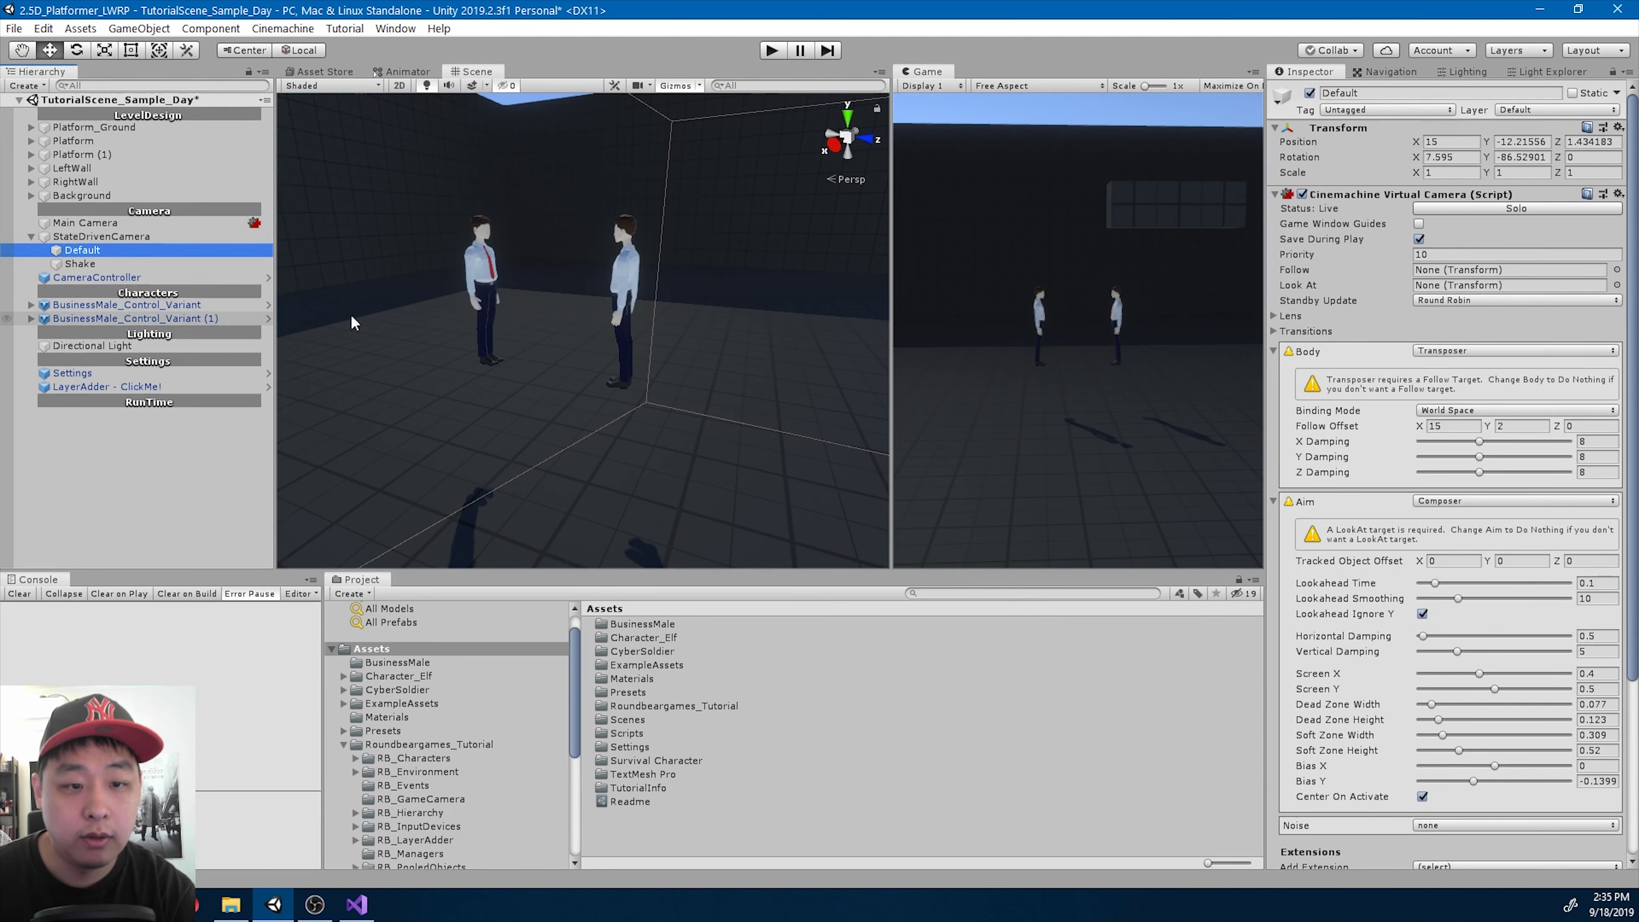
{"action": "left_click", "coordinate": [168, 308]}
{"action": "key", "text": "Right"}
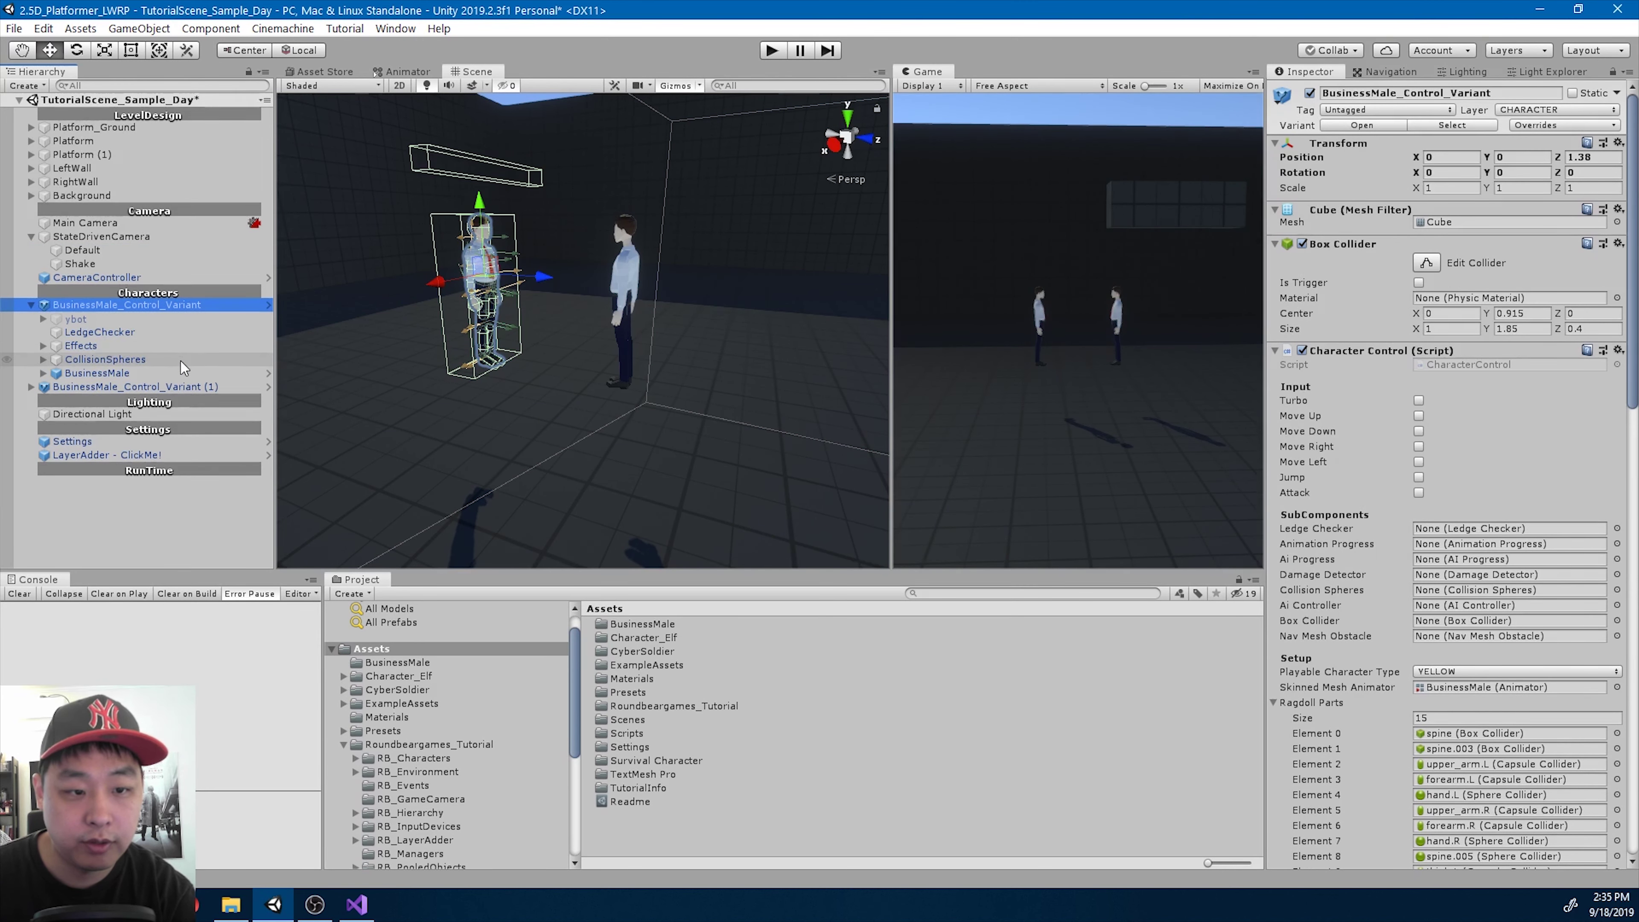
{"action": "left_click", "coordinate": [169, 373]}
{"action": "key", "text": "Right"}
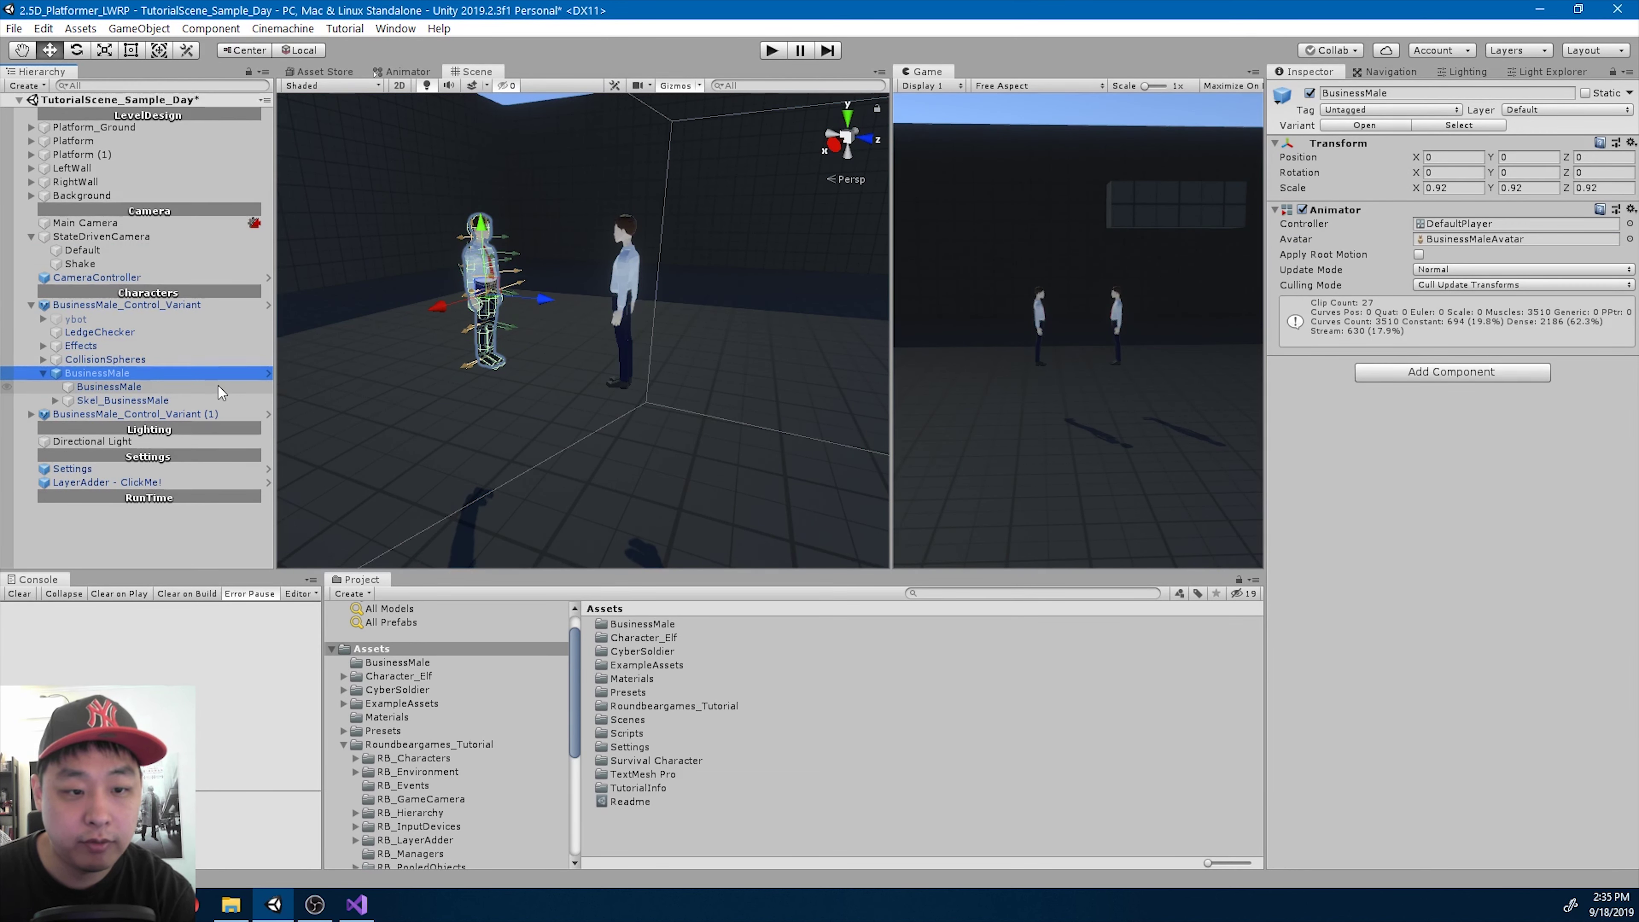
{"action": "key", "text": "Down"}
{"action": "key", "text": "Down"}
{"action": "key", "text": "Right"}
{"action": "key", "text": "Down"}
{"action": "key", "text": "Right"}
{"action": "key", "text": "Down"}
{"action": "key", "text": "Down"}
{"action": "key", "text": "Down"}
{"action": "key", "text": "Right"}
{"action": "key", "text": "Down"}
{"action": "key", "text": "Right"}
{"action": "key", "text": "Down"}
- Assign the first character's spine.003 as both the Follow and Look At target of the Default virtual camera
{"action": "left_click", "coordinate": [82, 250]}
{"action": "left_click_drag", "start_coordinate": [148, 483], "coordinate": [1437, 274]}
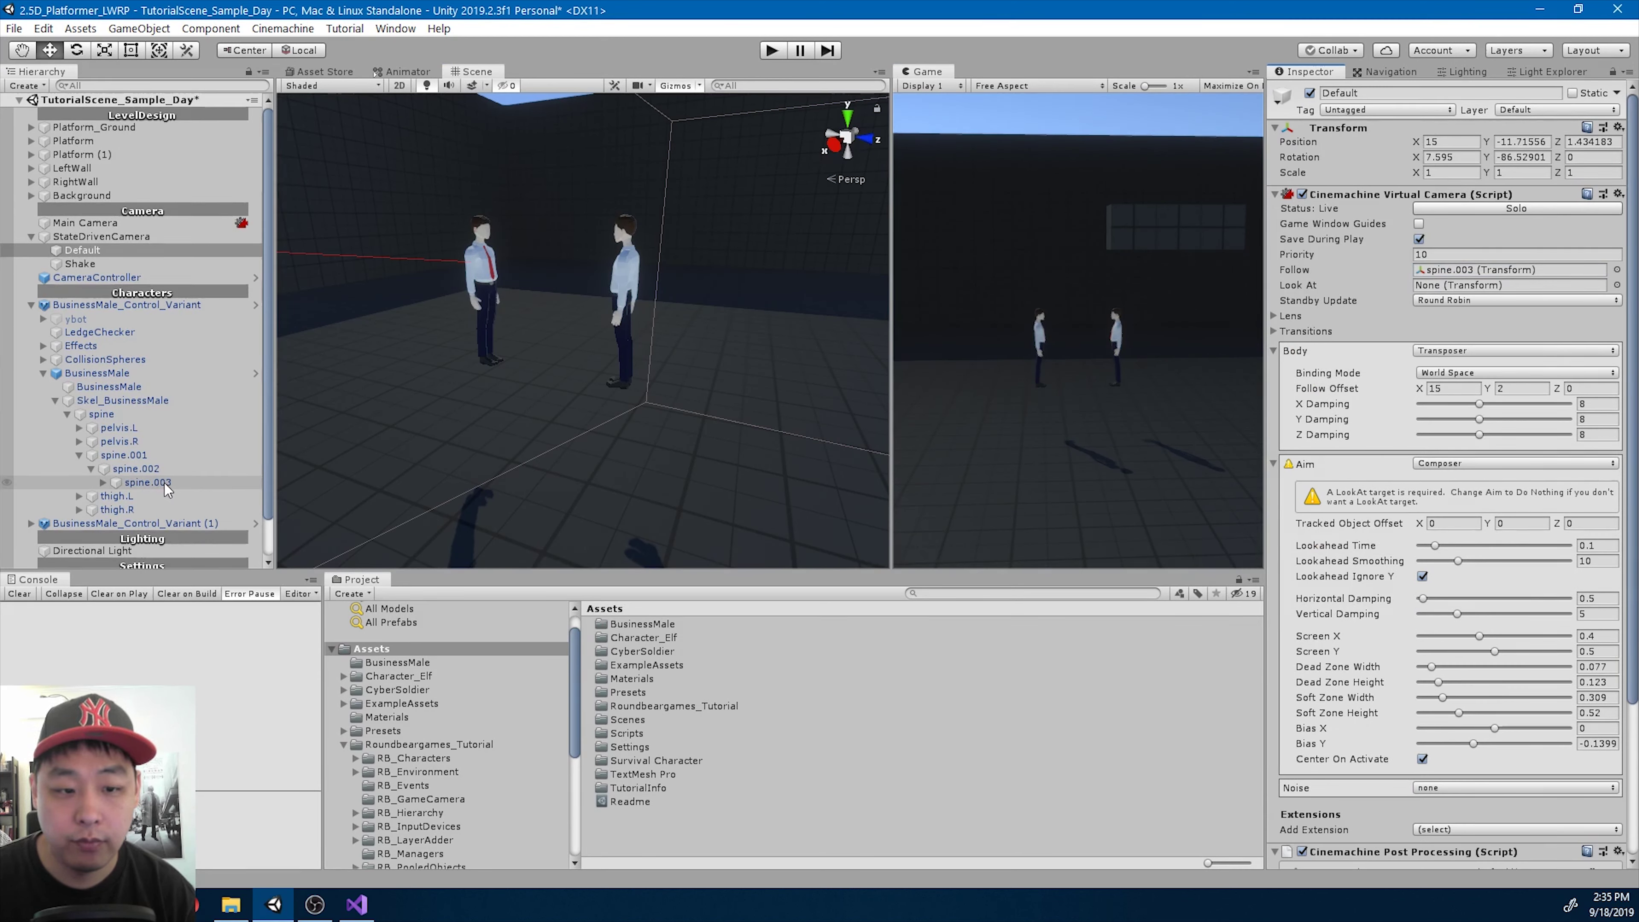
{"action": "left_click_drag", "start_coordinate": [158, 485], "coordinate": [1465, 292]}
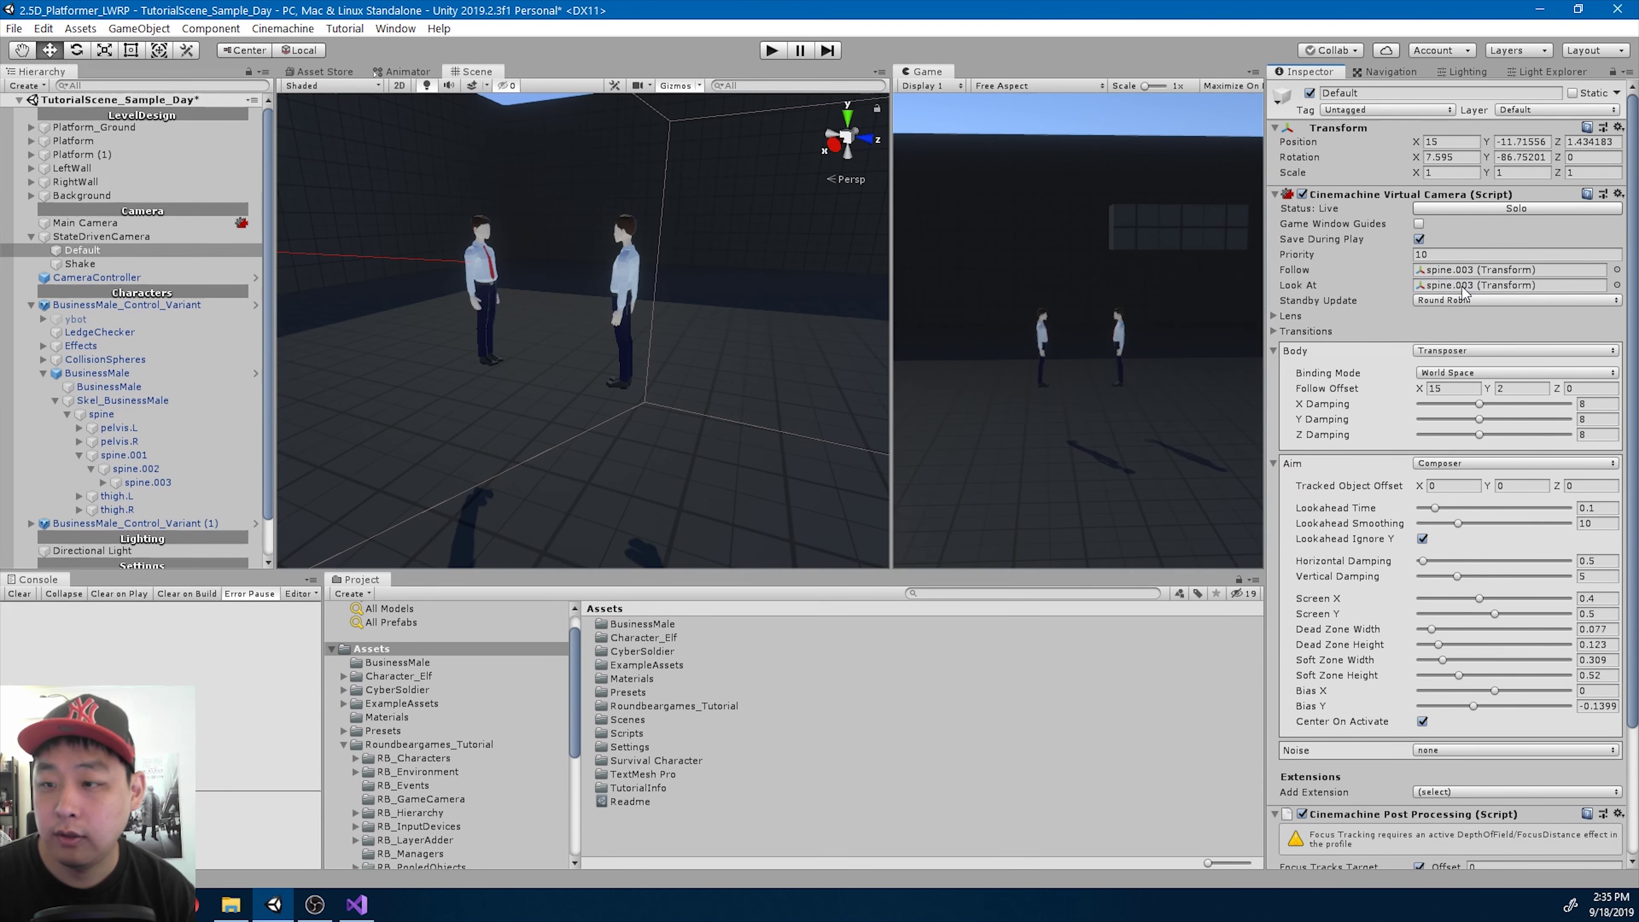
- Assign spine.003 as the Shake virtual camera's Follow and Look At target, then collapse the character's hierarchy
{"action": "left_click", "coordinate": [169, 264]}
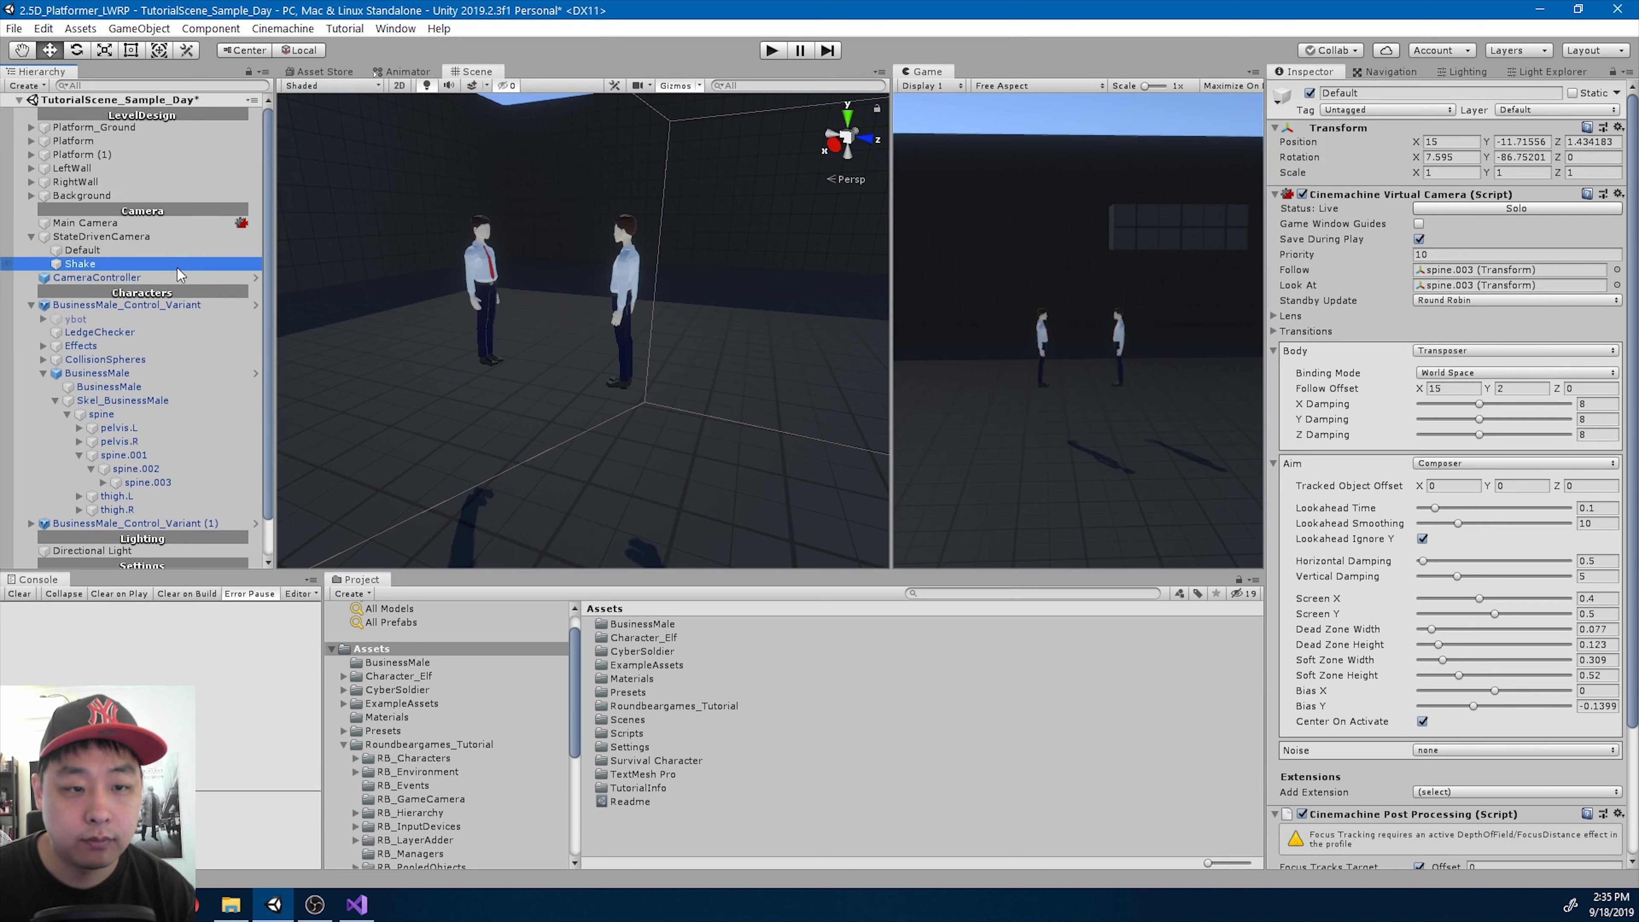
{"action": "left_click_drag", "start_coordinate": [163, 488], "coordinate": [1484, 269]}
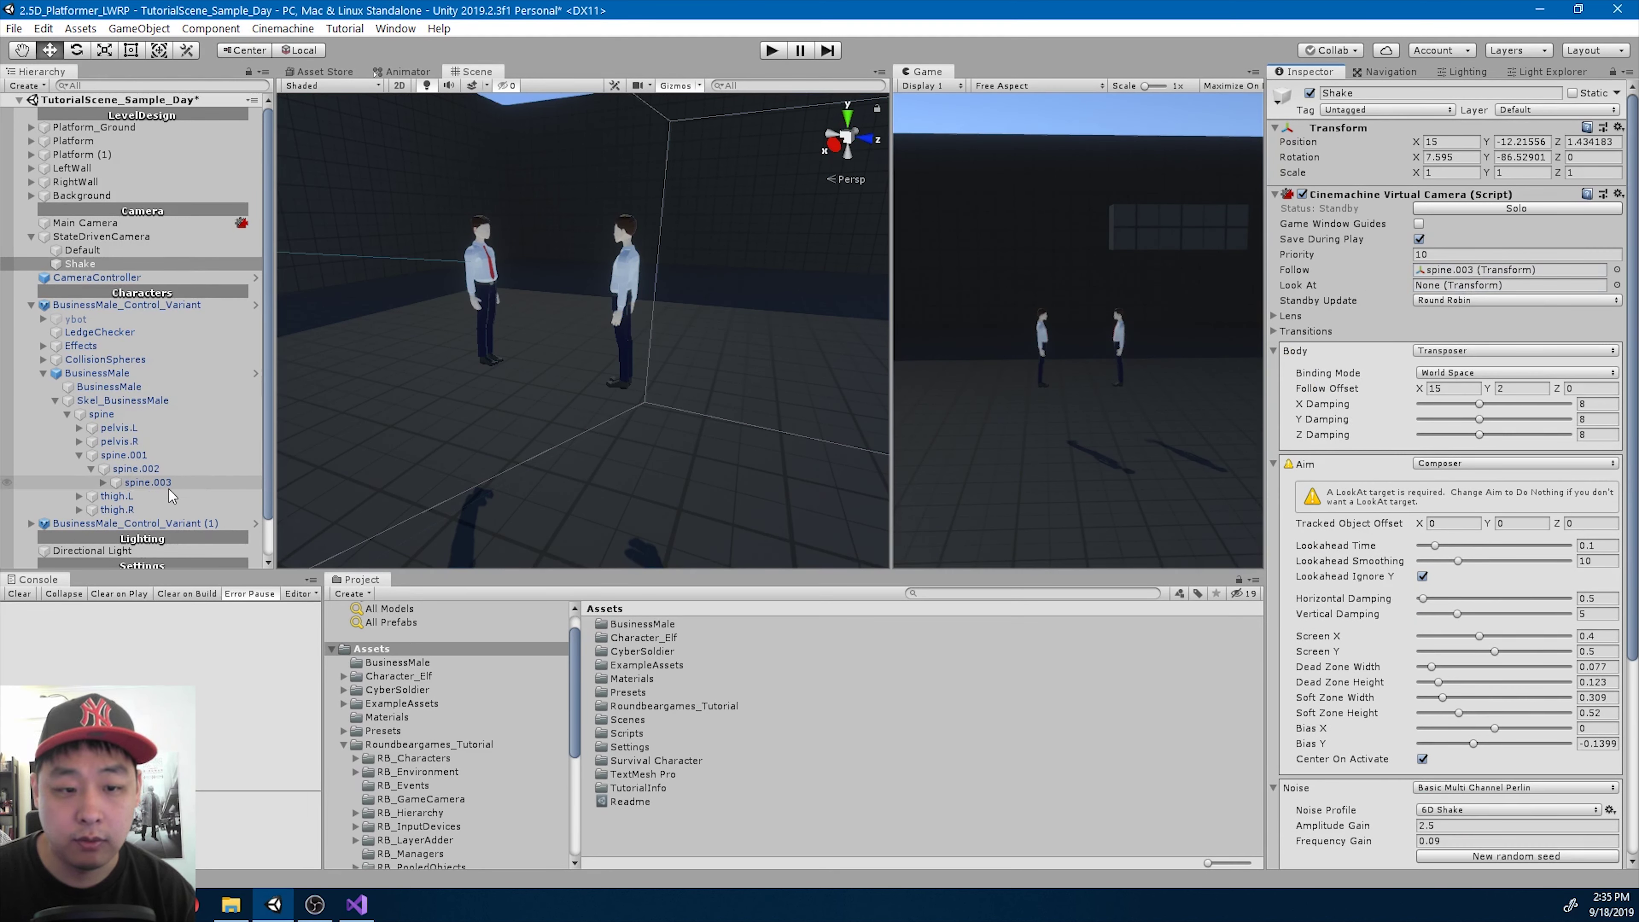
{"action": "left_click_drag", "start_coordinate": [169, 490], "coordinate": [1485, 285]}
{"action": "left_click", "coordinate": [31, 305]}
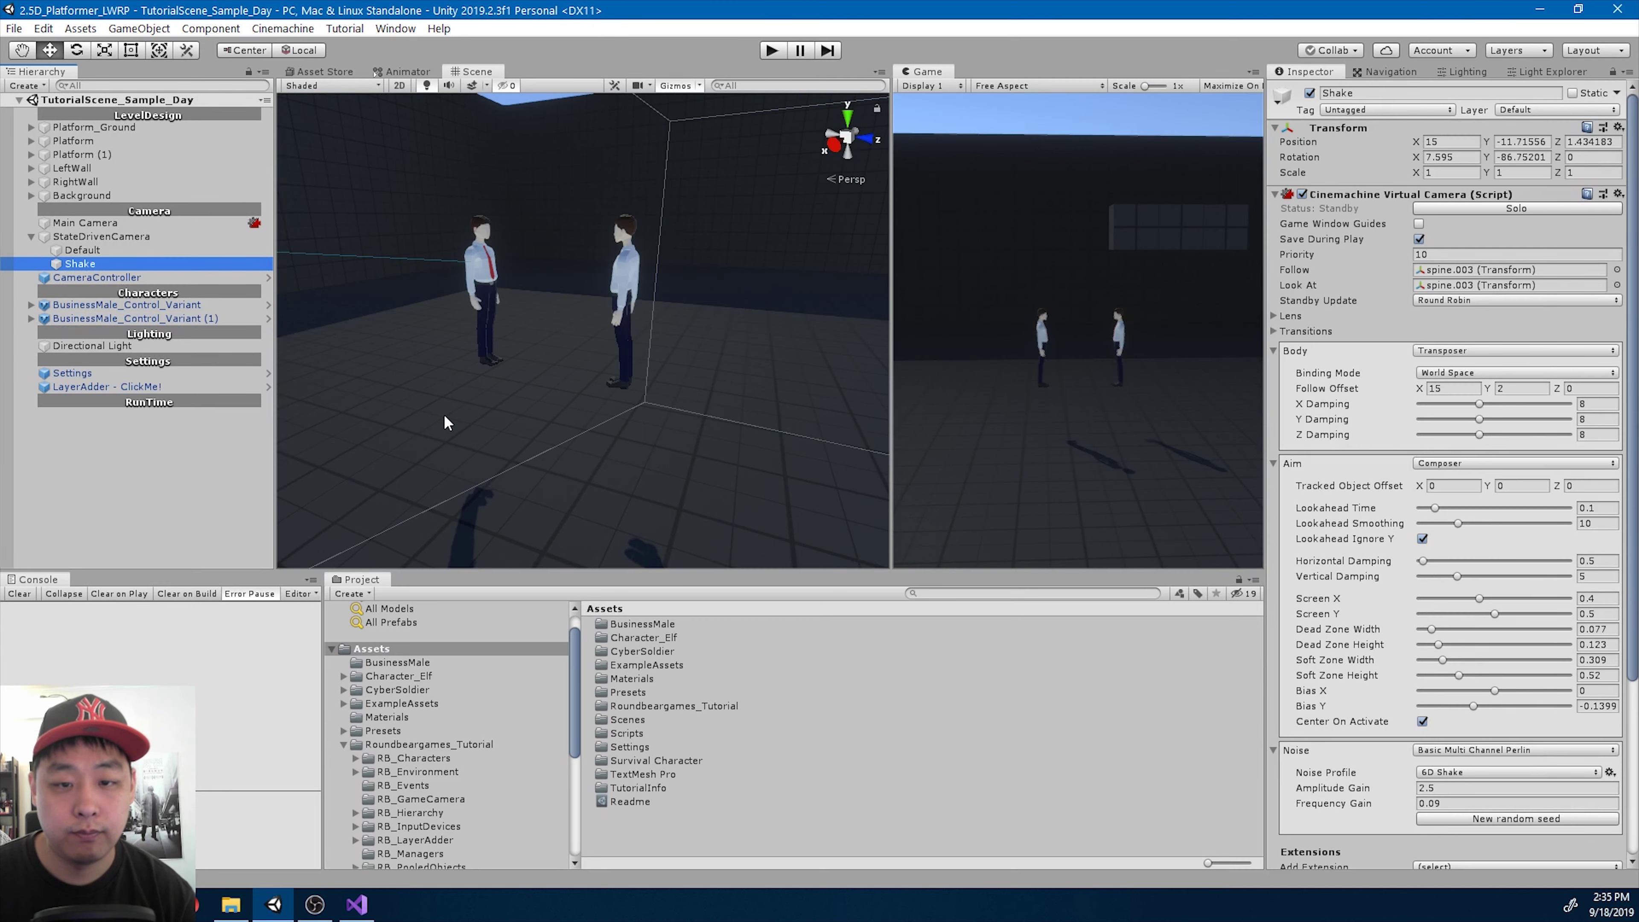
- Play-test walking the first character back and forth and attacking the second one, then stop play mode
{"action": "left_click", "coordinate": [772, 50]}
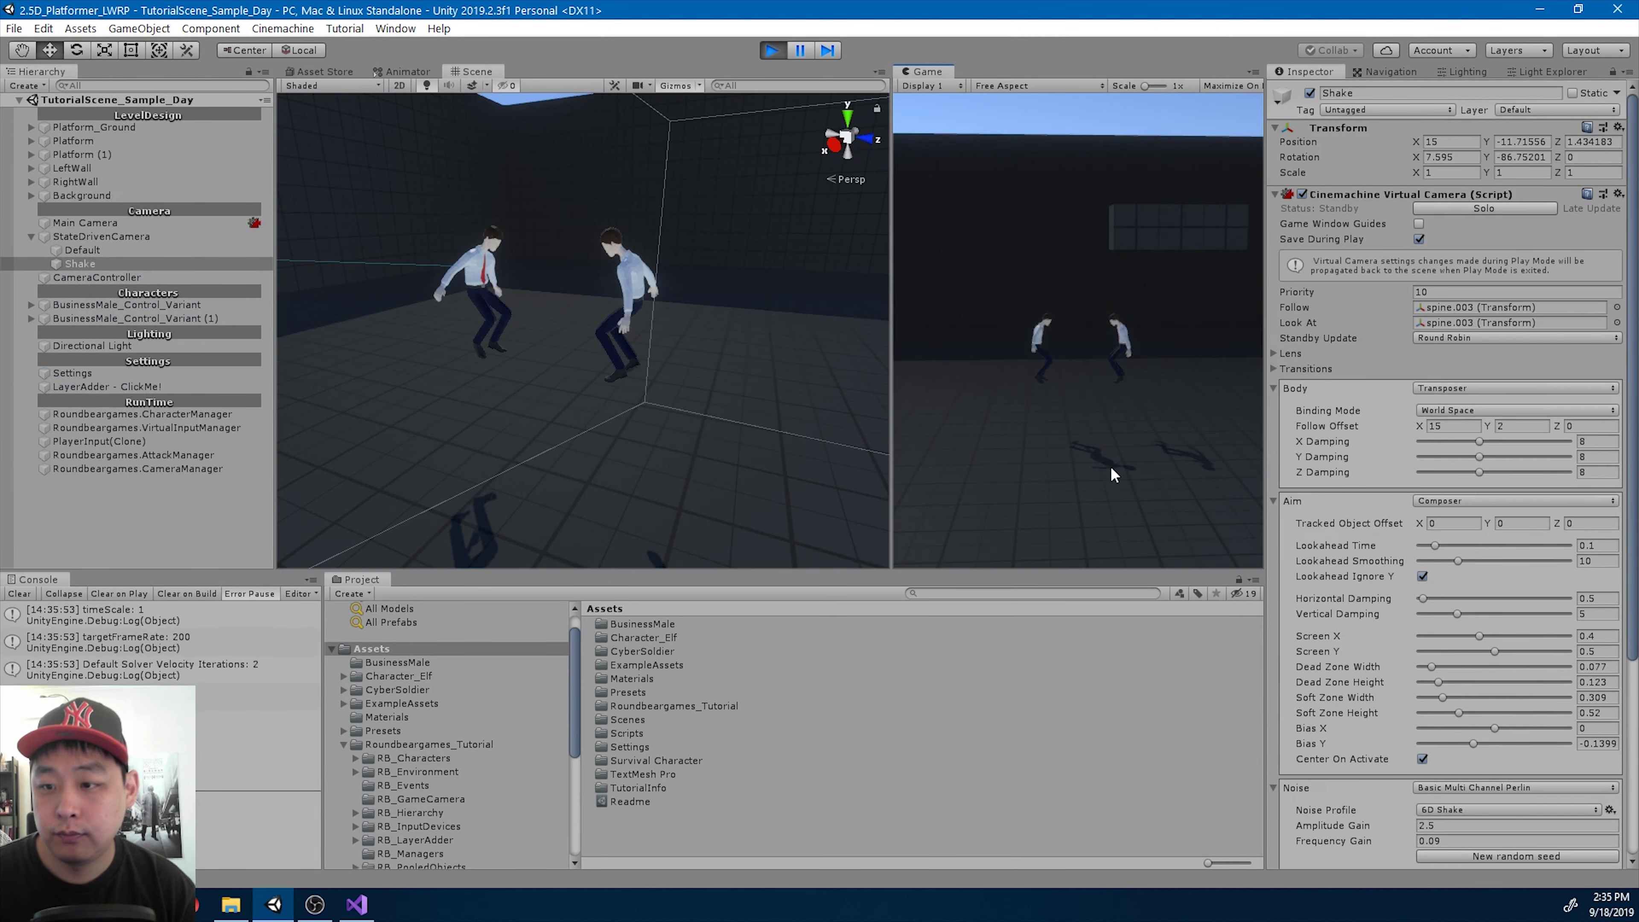
{"action": "key", "text": "a"}
{"action": "key", "text": "d"}
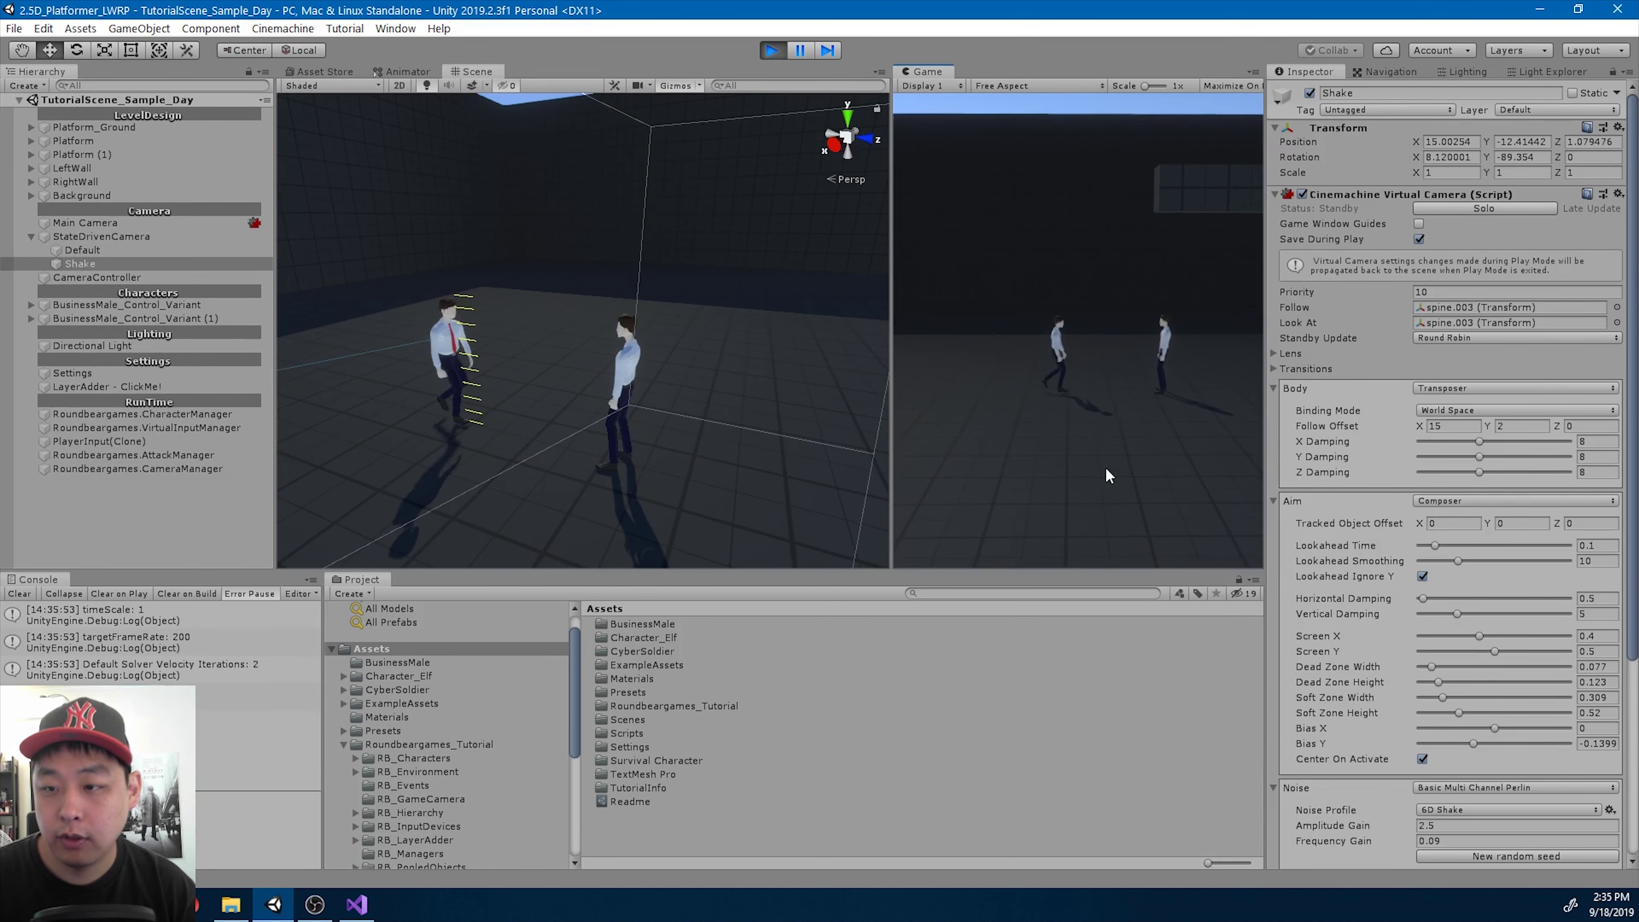
{"action": "key", "text": "a"}
{"action": "key", "text": "d"}
{"action": "left_click_drag", "start_coordinate": [646, 452], "coordinate": [734, 419], "text": "alt"}
{"action": "left_click", "coordinate": [1114, 397]}
{"action": "key", "text": "Return"}
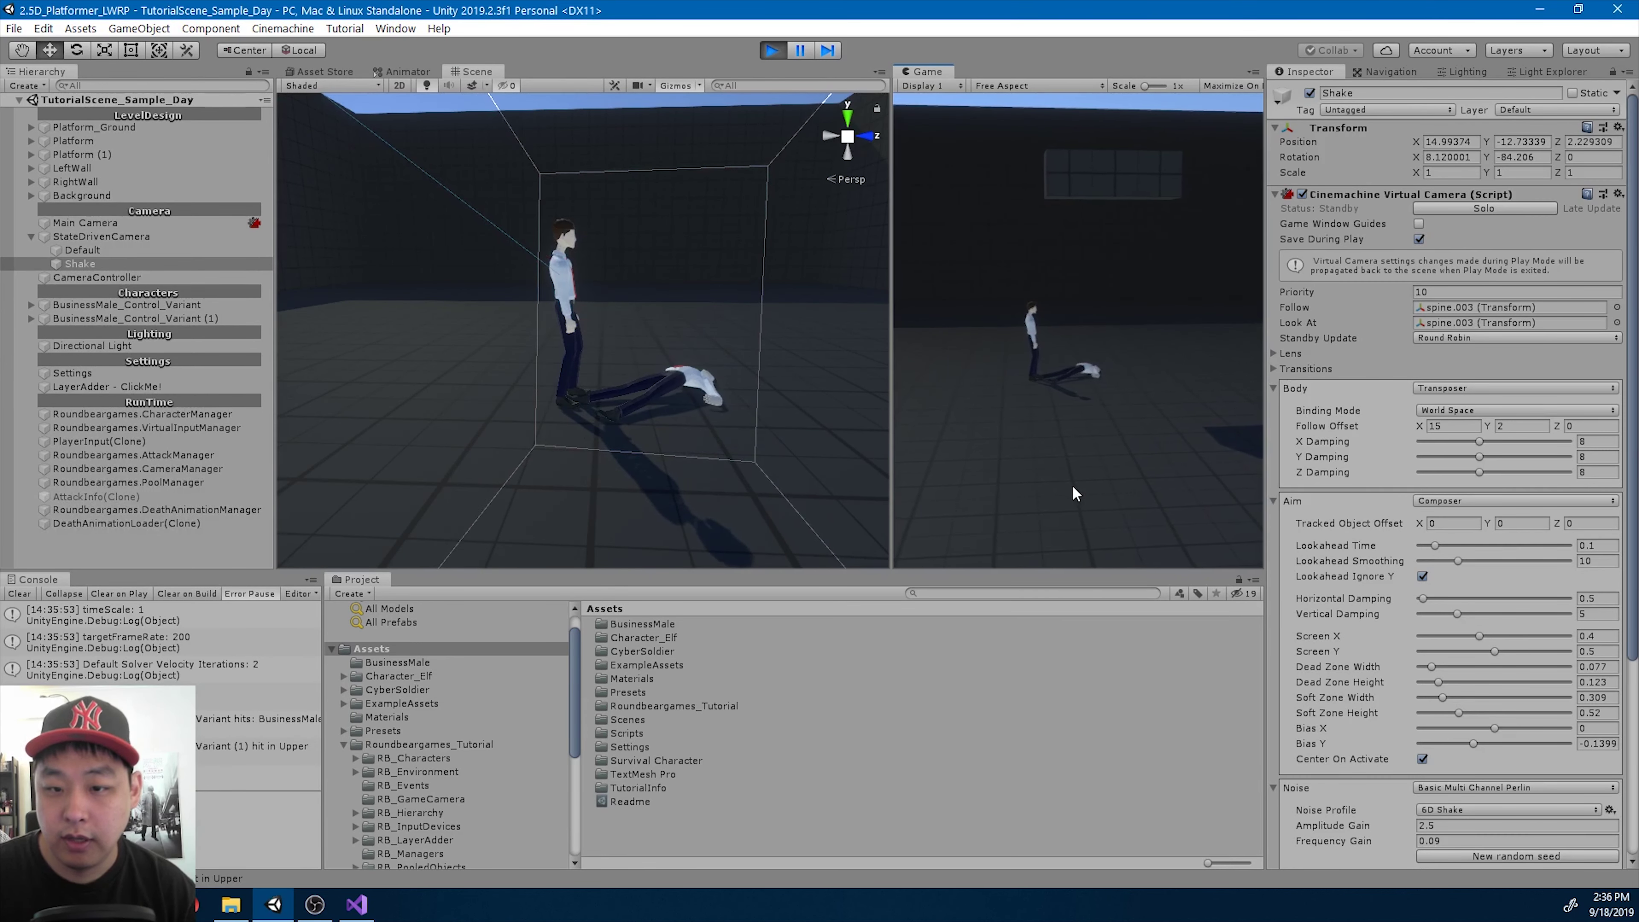
{"action": "key", "text": "a"}
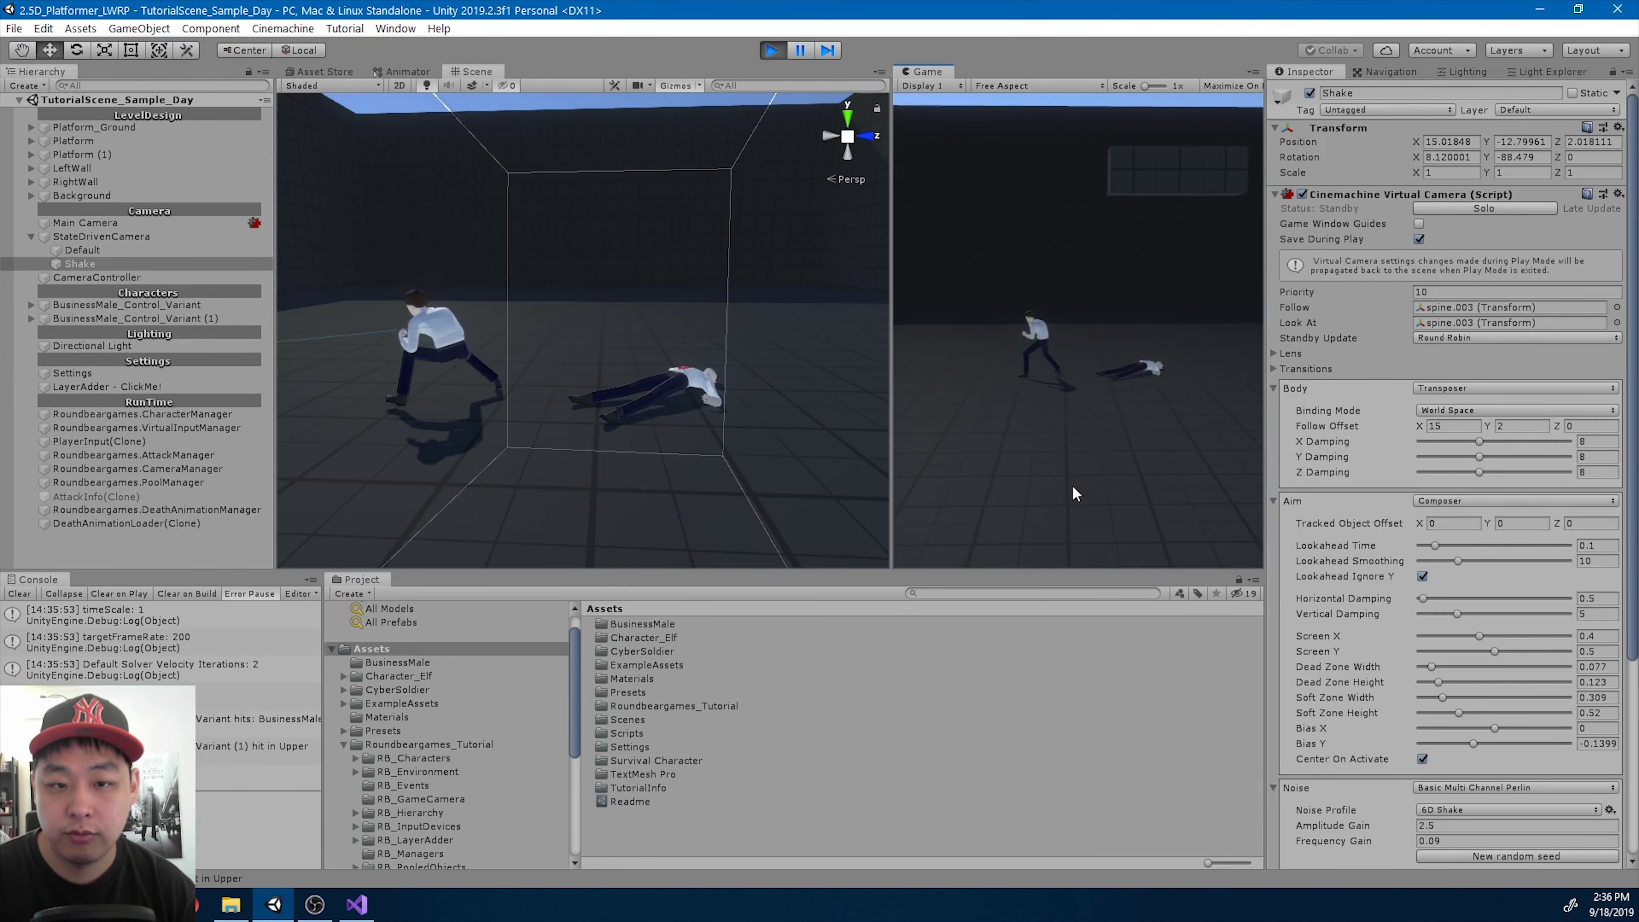
{"action": "key", "text": "d"}
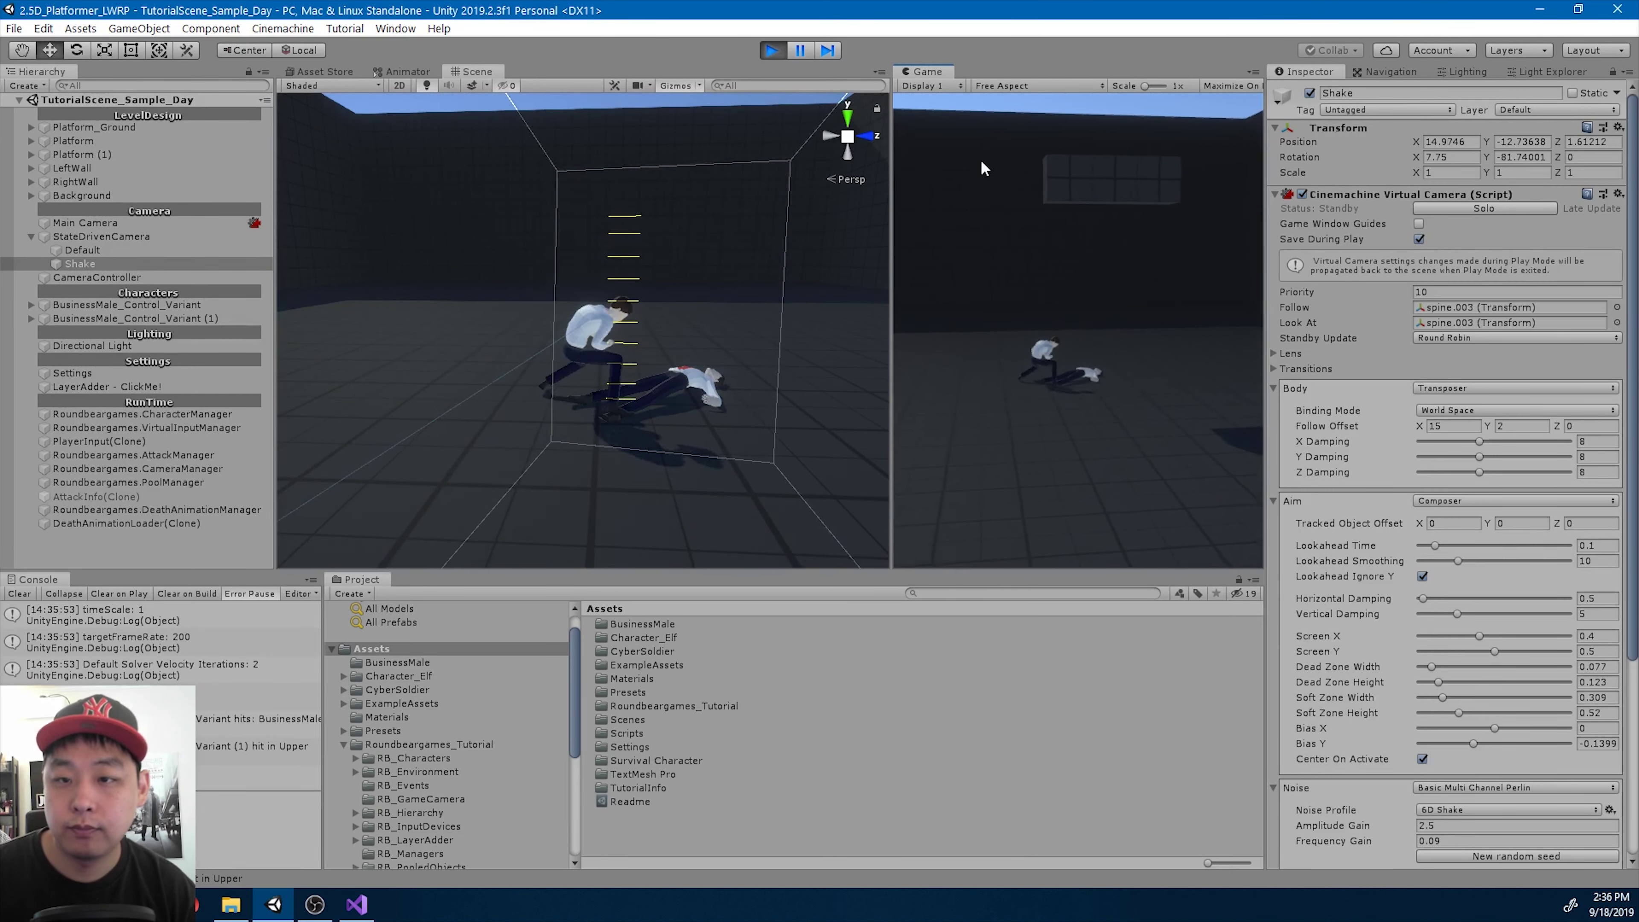
{"action": "left_click", "coordinate": [772, 50]}
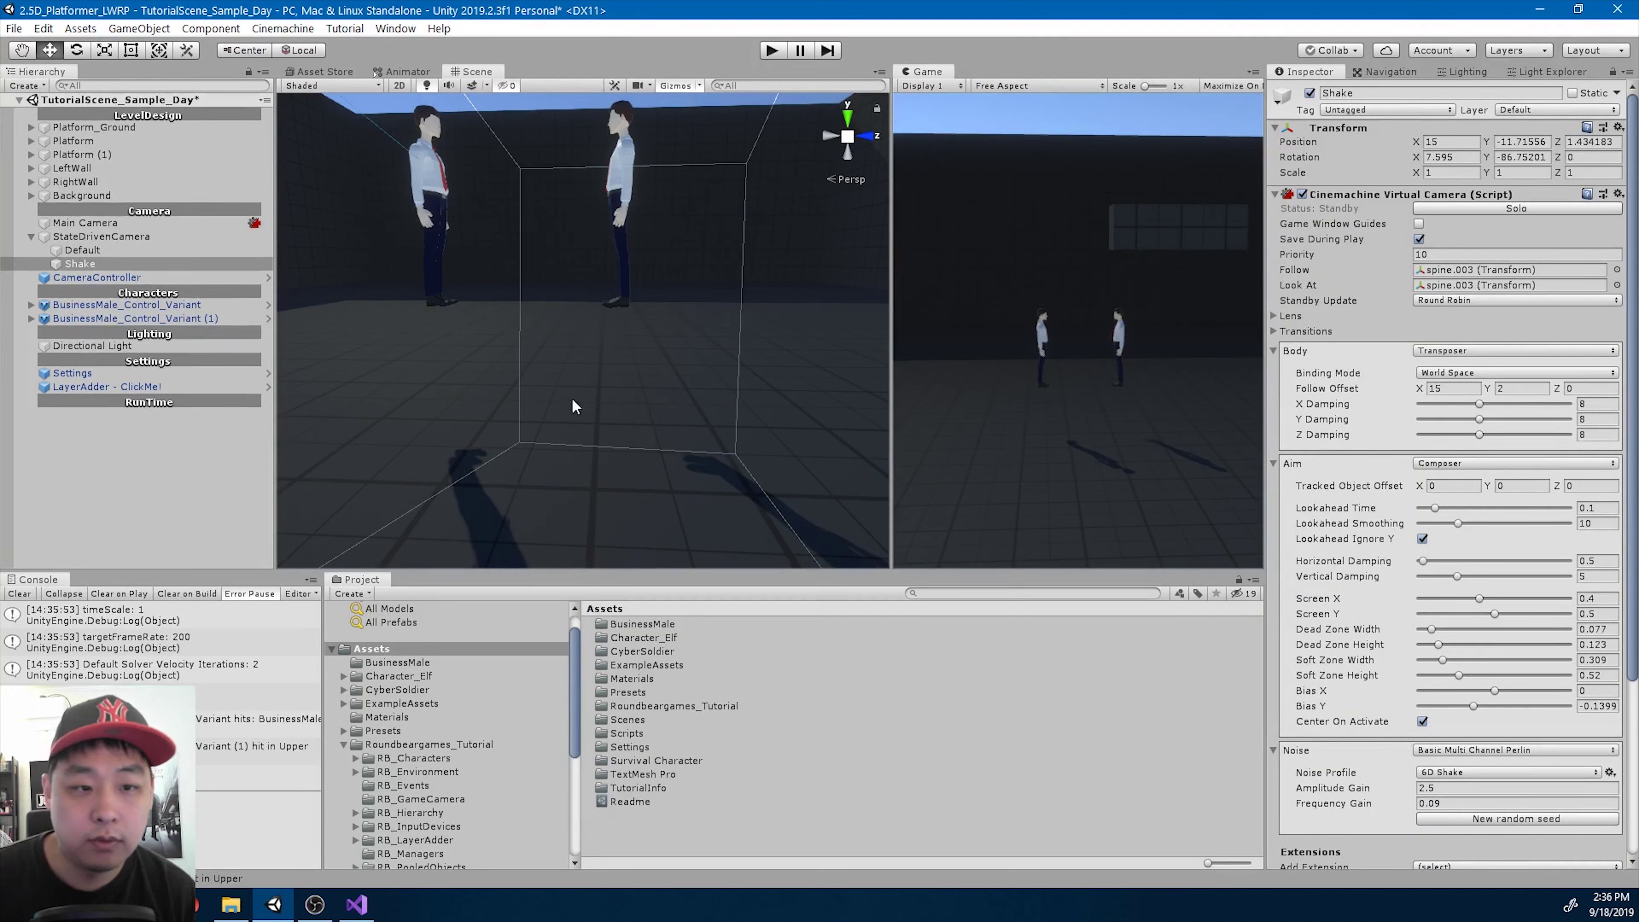
- Collapse StateDrivenCamera, delete BusinessMale_Control_Variant (1) from the scene, and check the remaining BusinessMale_Control_Variant for prefab overrides
{"action": "left_click", "coordinate": [31, 236]}
{"action": "left_click", "coordinate": [118, 291]}
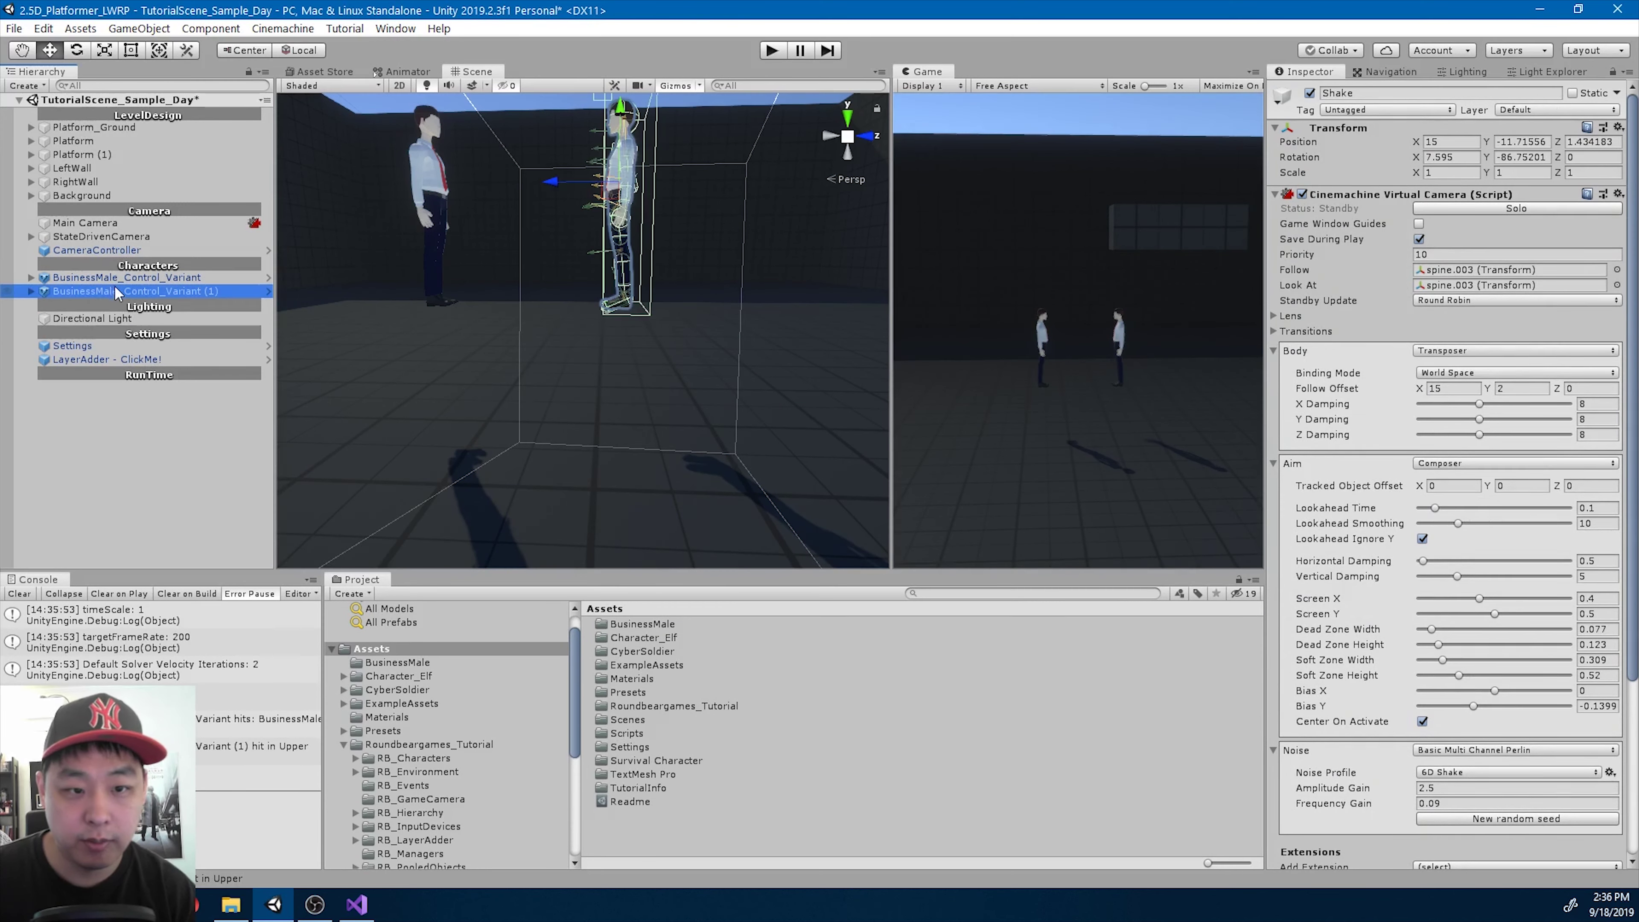
{"action": "key", "text": "Delete"}
{"action": "left_click", "coordinate": [192, 283]}
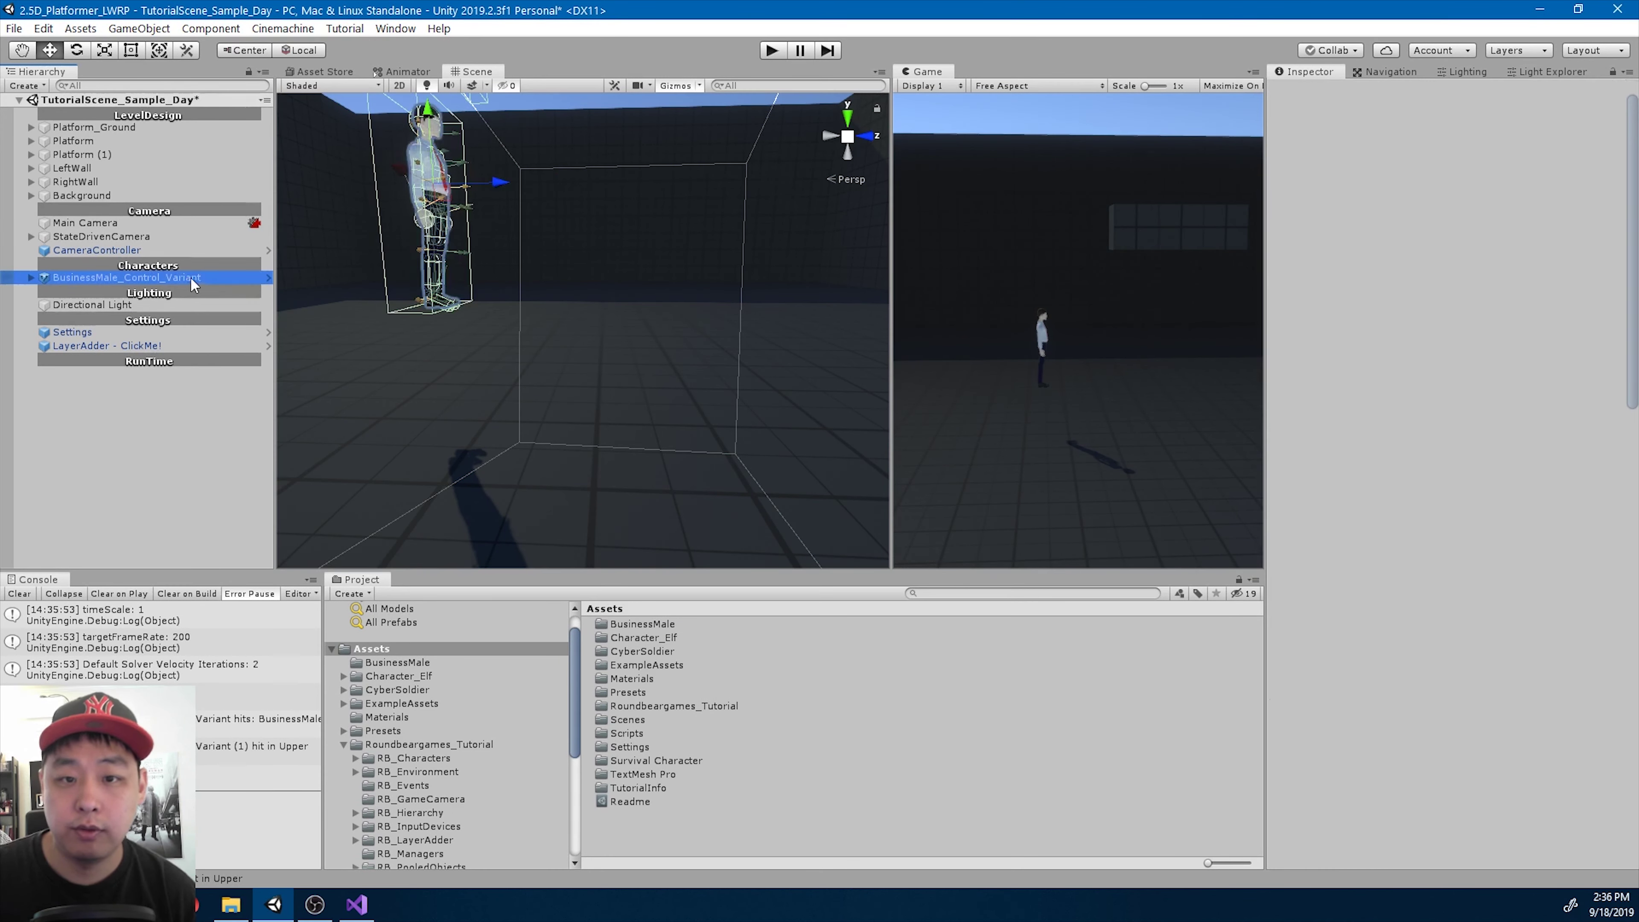
{"action": "left_click", "coordinate": [1561, 126]}
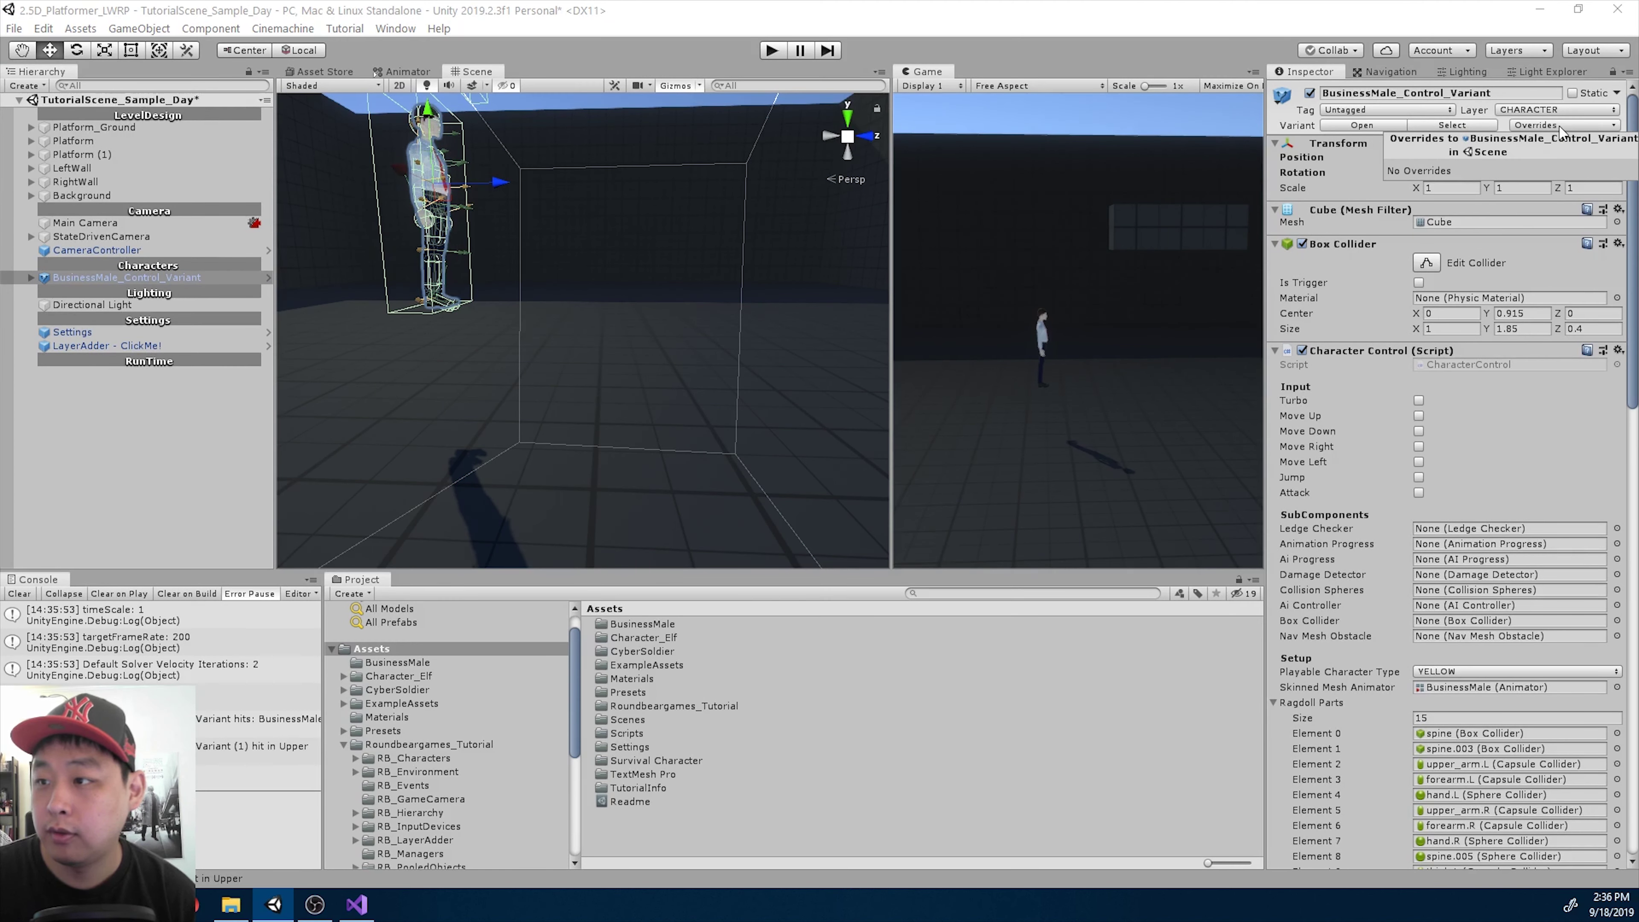
{"action": "left_click", "coordinate": [1555, 128]}
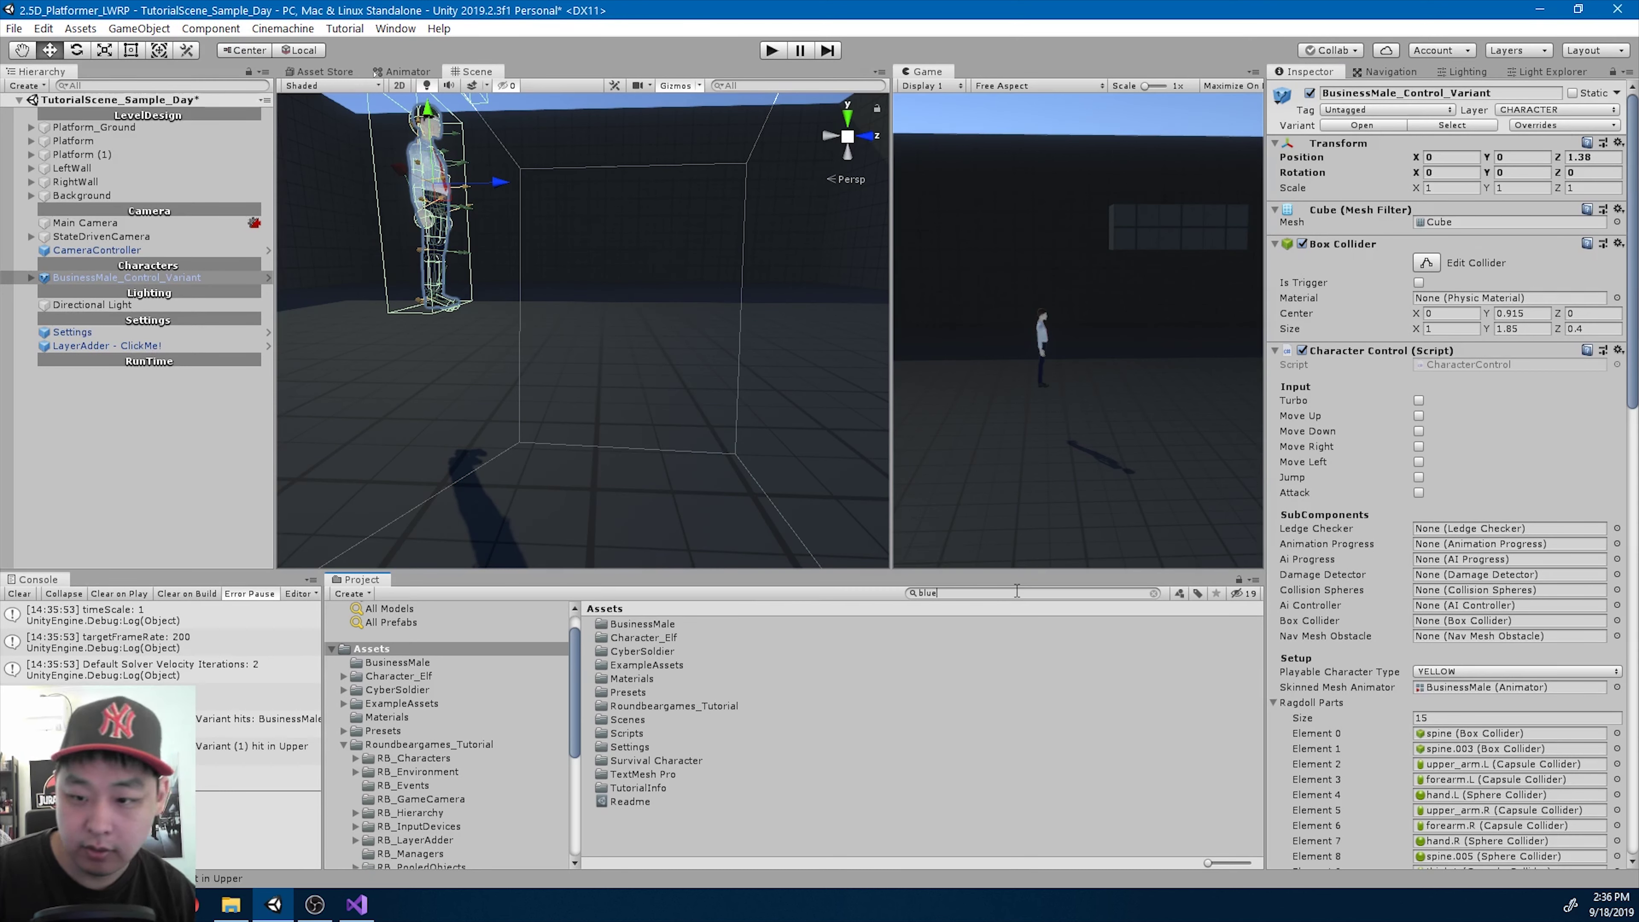
- Search the project assets for "blue" and add three yBot - Blue Variant prefabs to the scene under the Characters heading
{"action": "key", "text": "Down"}
{"action": "key", "text": "Down"}
{"action": "key", "text": "Down"}
{"action": "key", "text": "Down"}
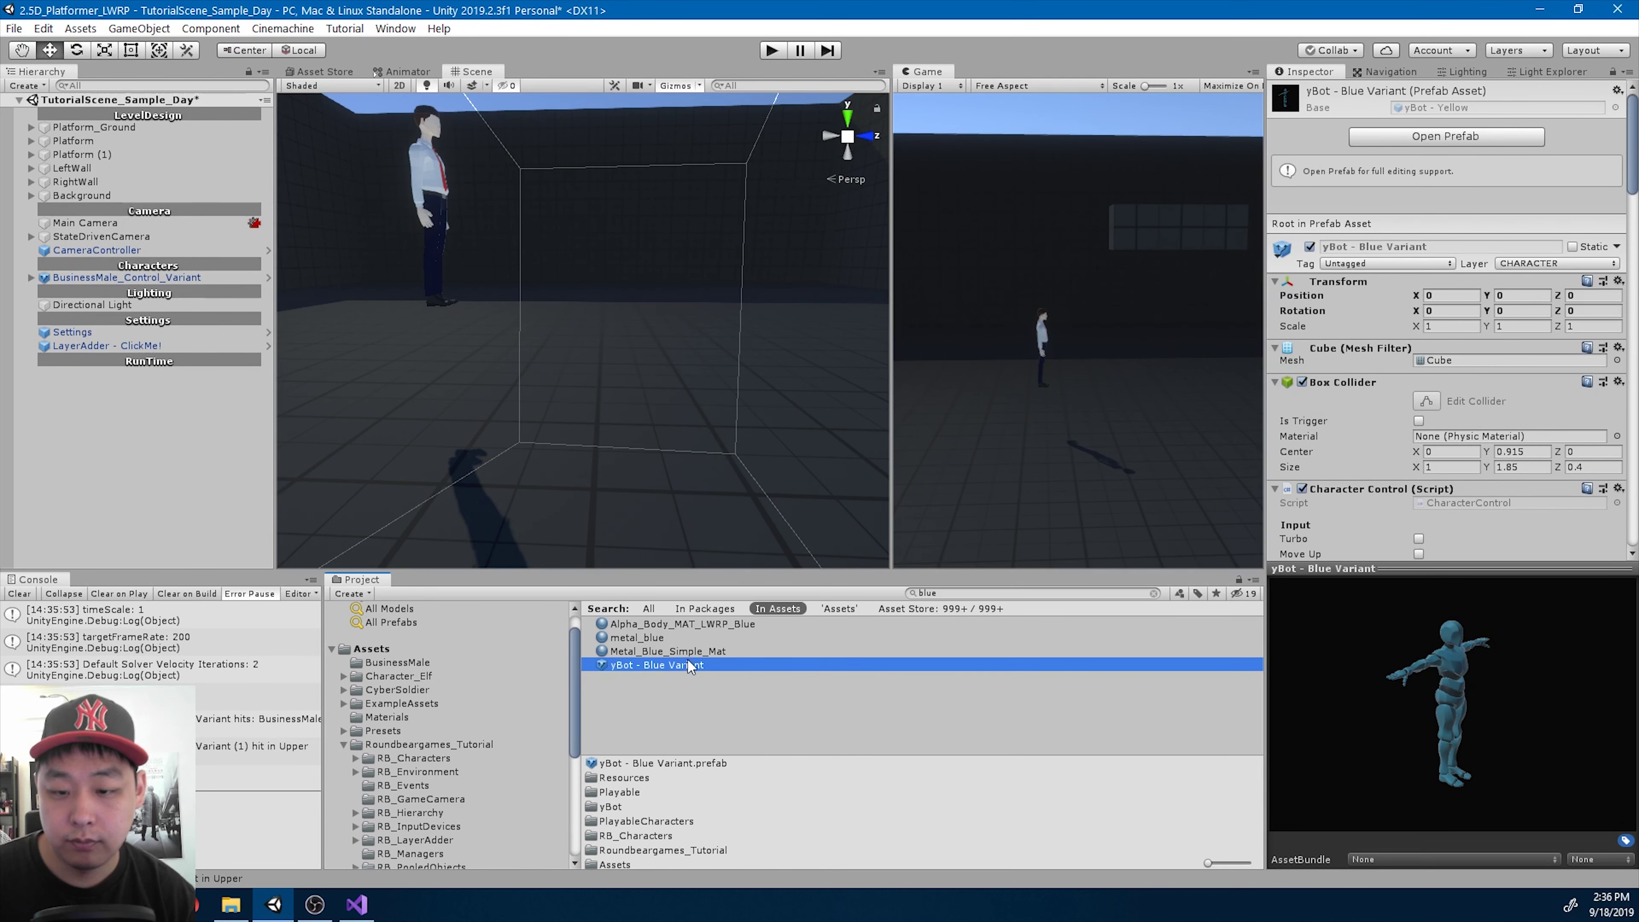
{"action": "left_click_drag", "start_coordinate": [689, 669], "coordinate": [129, 401]}
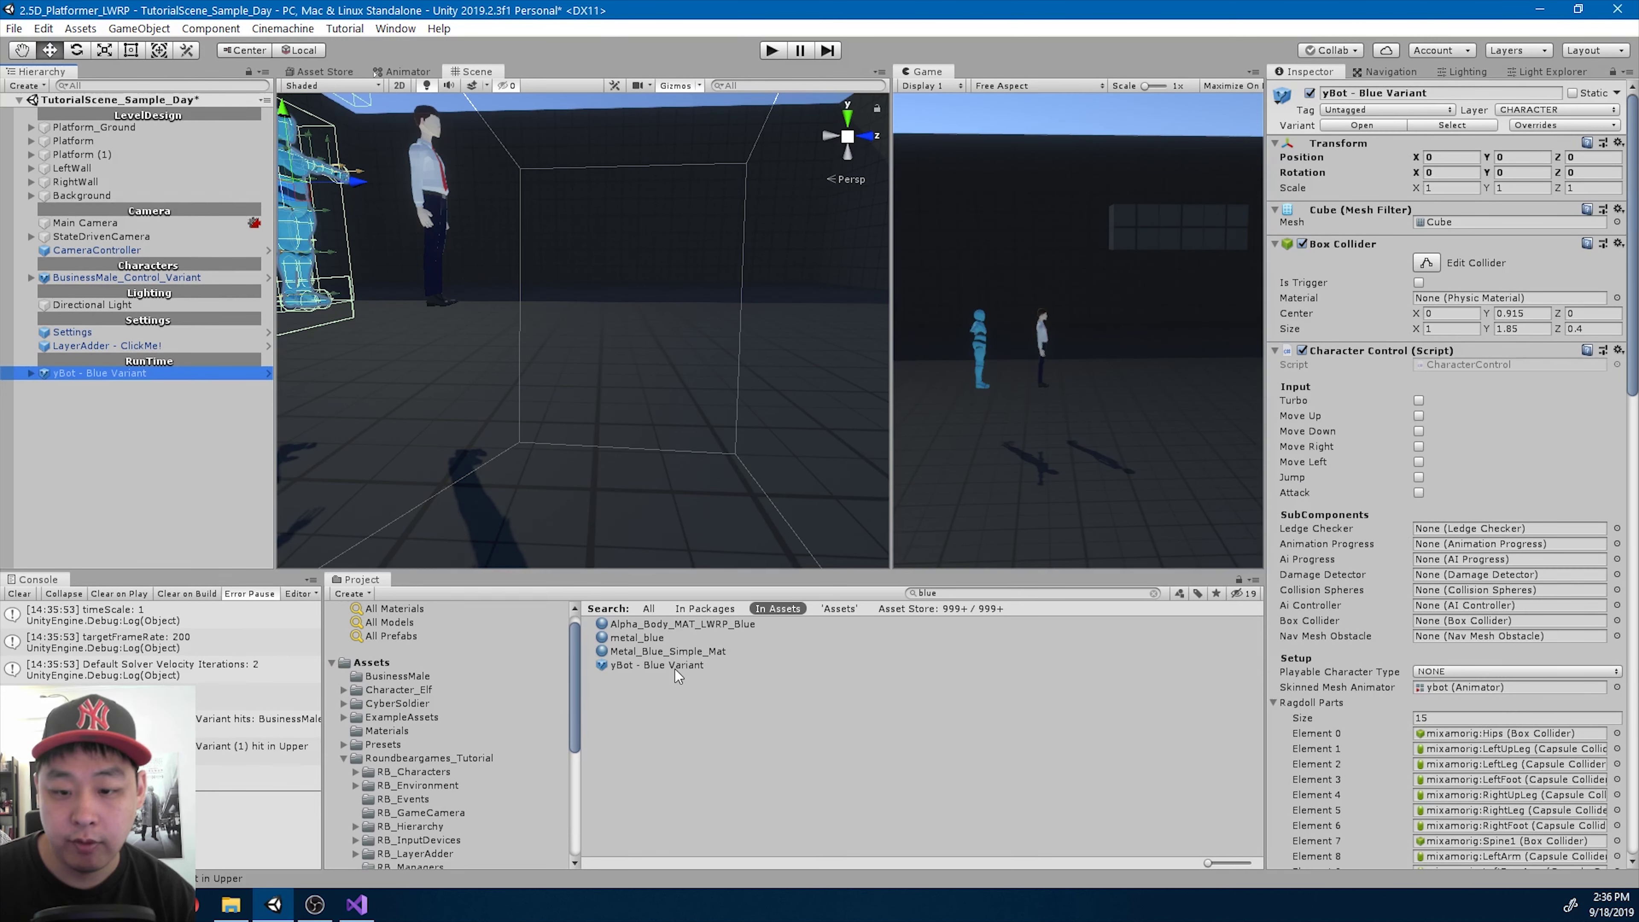
{"action": "left_click_drag", "start_coordinate": [678, 668], "coordinate": [208, 458]}
{"action": "left_click_drag", "start_coordinate": [671, 670], "coordinate": [148, 287]}
{"action": "left_click", "coordinate": [163, 402], "text": "shift"}
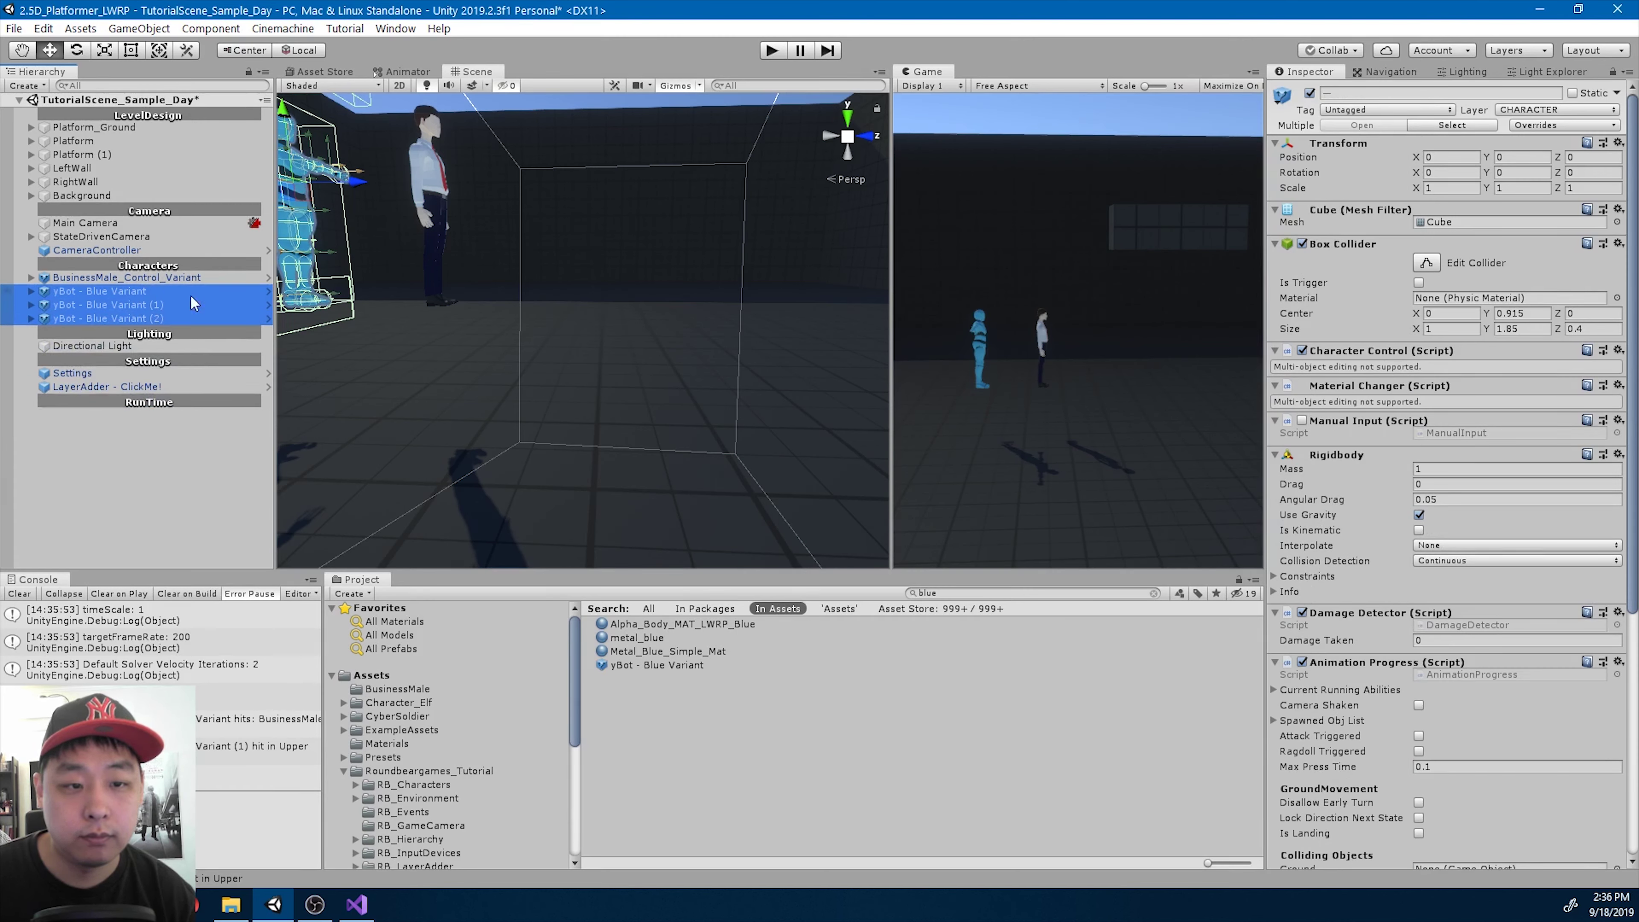
- Spread the three yBot - Blue Variants along the Z axis at about 5.19, 7.37 and 9.03
{"action": "left_click_drag", "start_coordinate": [413, 214], "coordinate": [884, 328]}
{"action": "left_click", "coordinate": [150, 307]}
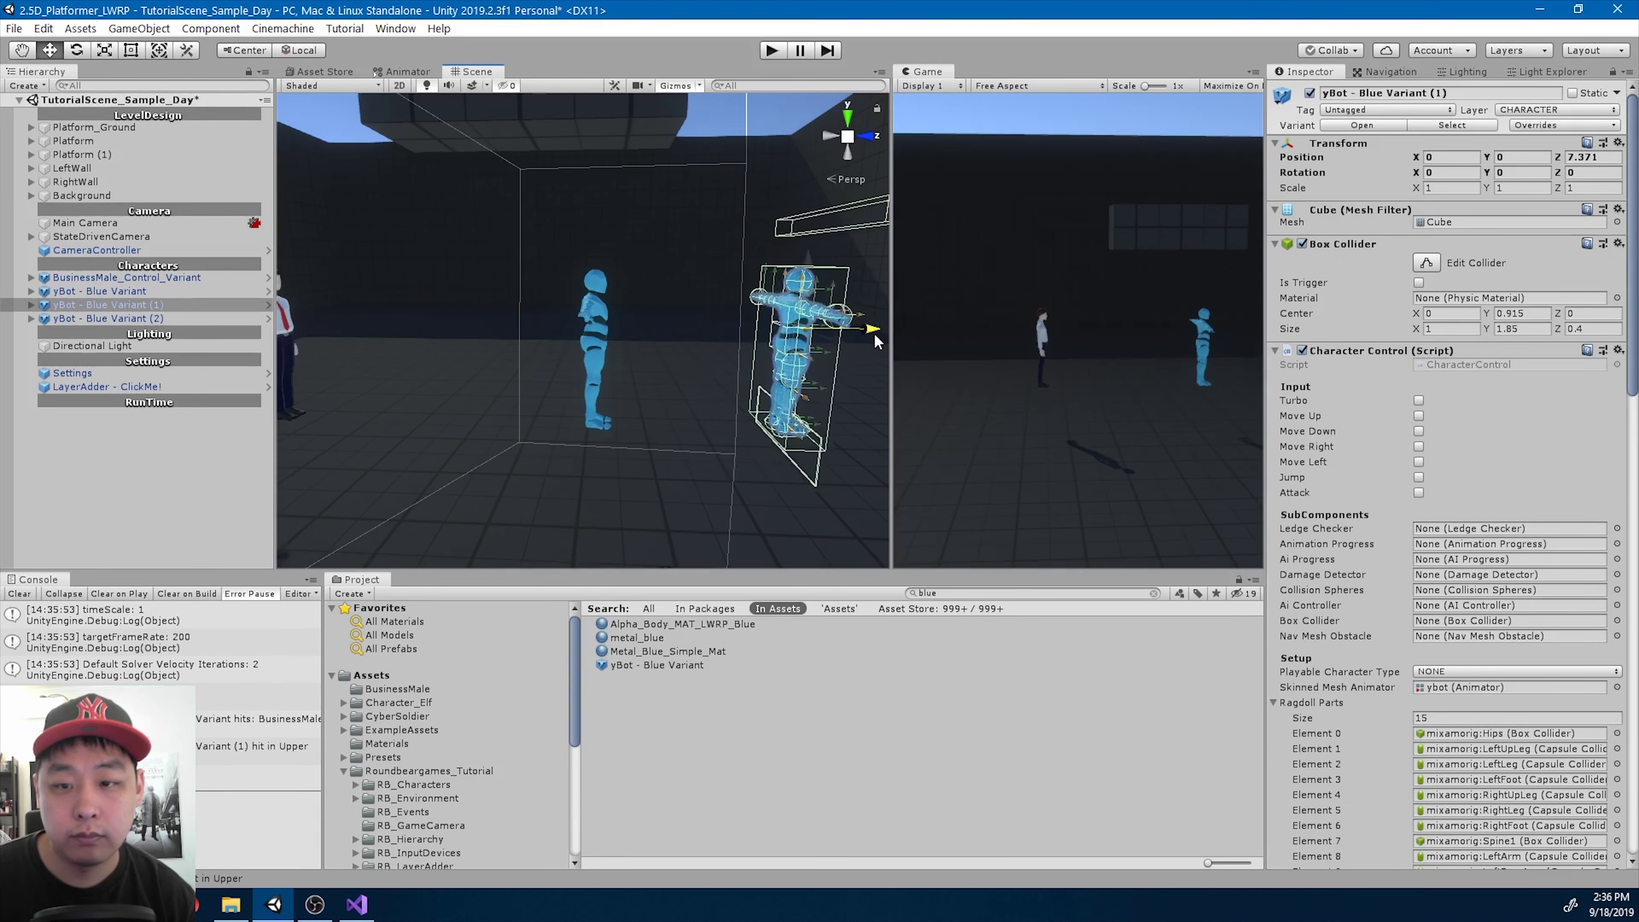
{"action": "left_click", "coordinate": [109, 319]}
{"action": "middle_click_drag", "start_coordinate": [629, 366], "coordinate": [549, 355]}
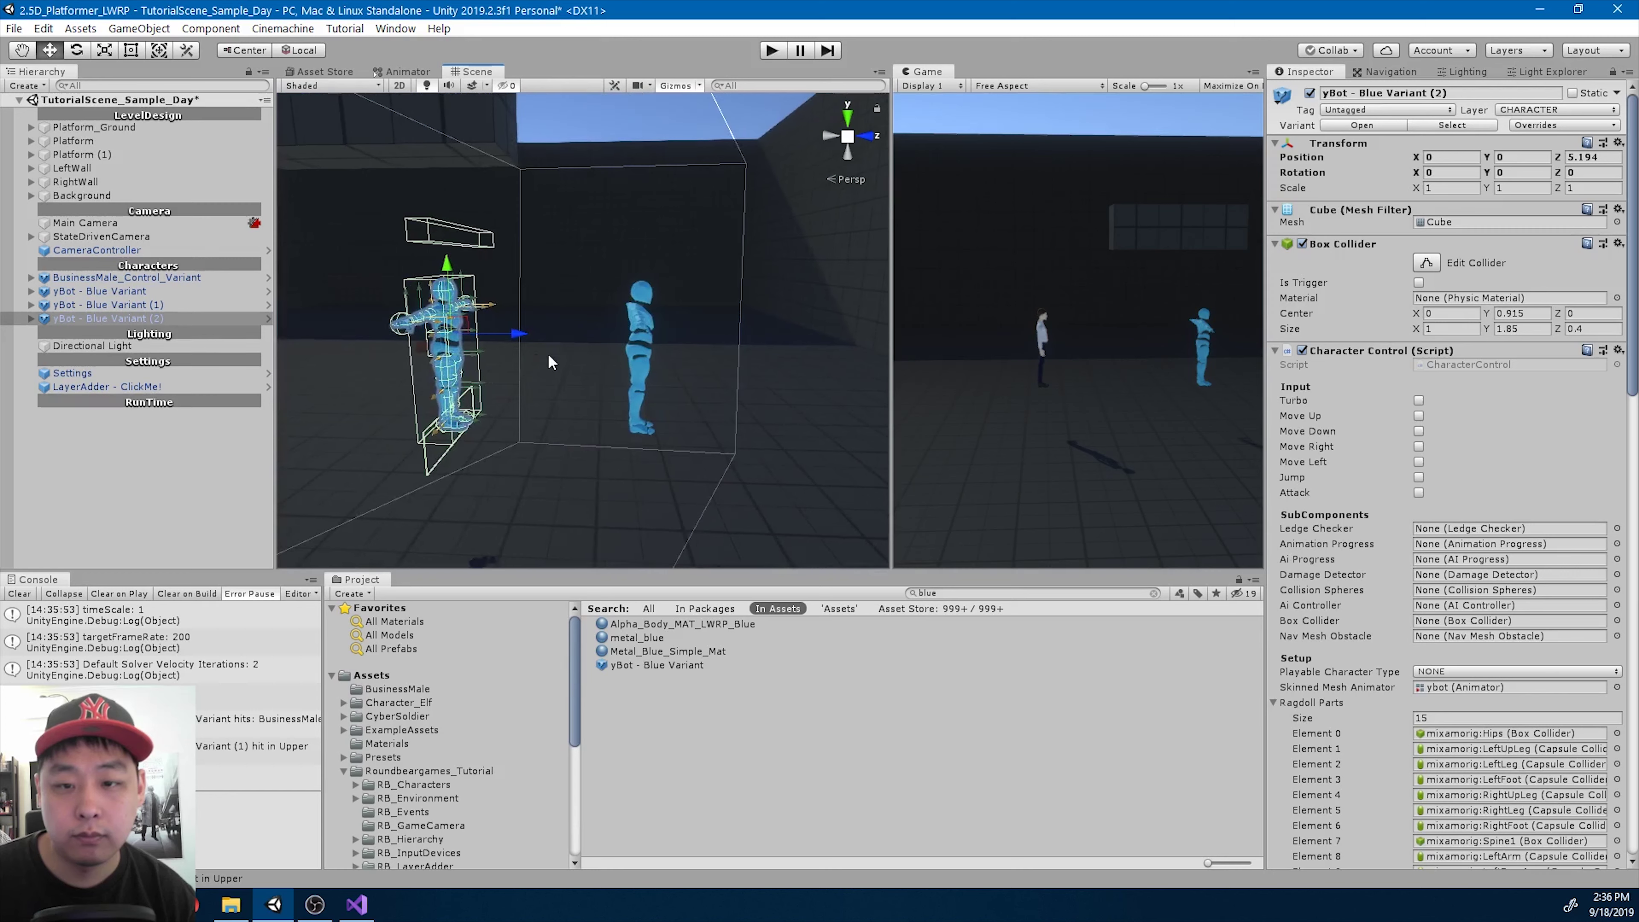
{"action": "left_click_drag", "start_coordinate": [530, 339], "coordinate": [834, 348]}
{"action": "middle_click_drag", "start_coordinate": [835, 348], "coordinate": [743, 414]}
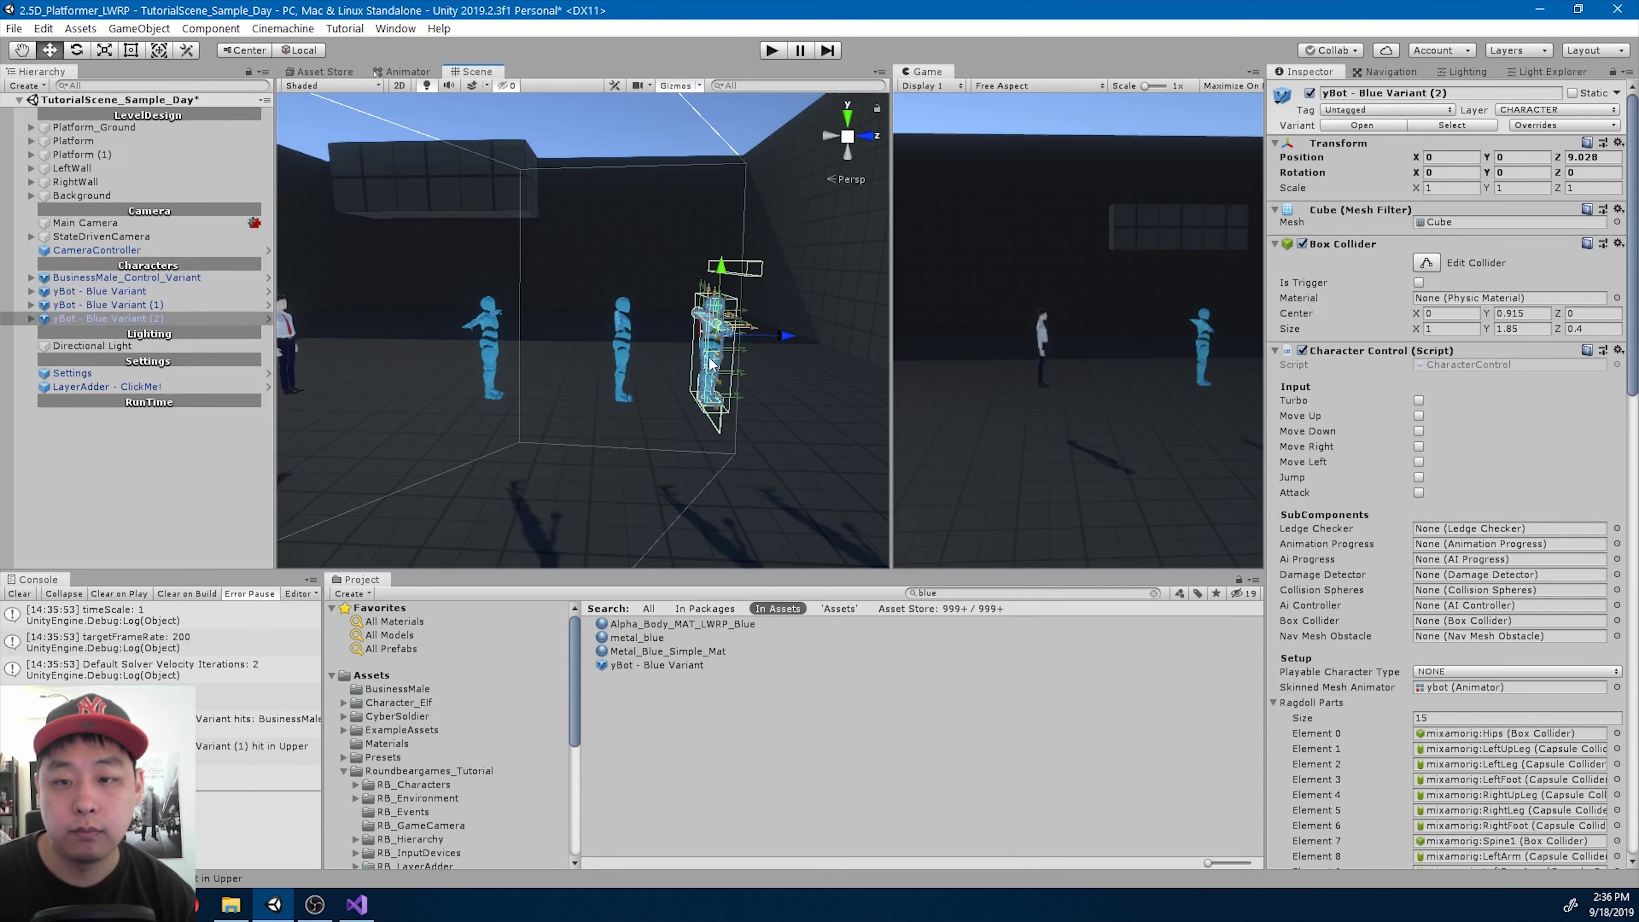
- Raise yBot - Blue Variant (2) to a Y position of 9.8, above the upper platform
{"action": "scroll", "coordinate": [726, 442], "scroll_direction": "down", "scroll_amount": 3}
{"action": "left_click_drag", "start_coordinate": [726, 442], "coordinate": [662, 322]}
{"action": "scroll", "coordinate": [617, 494], "scroll_direction": "up", "scroll_amount": 2}
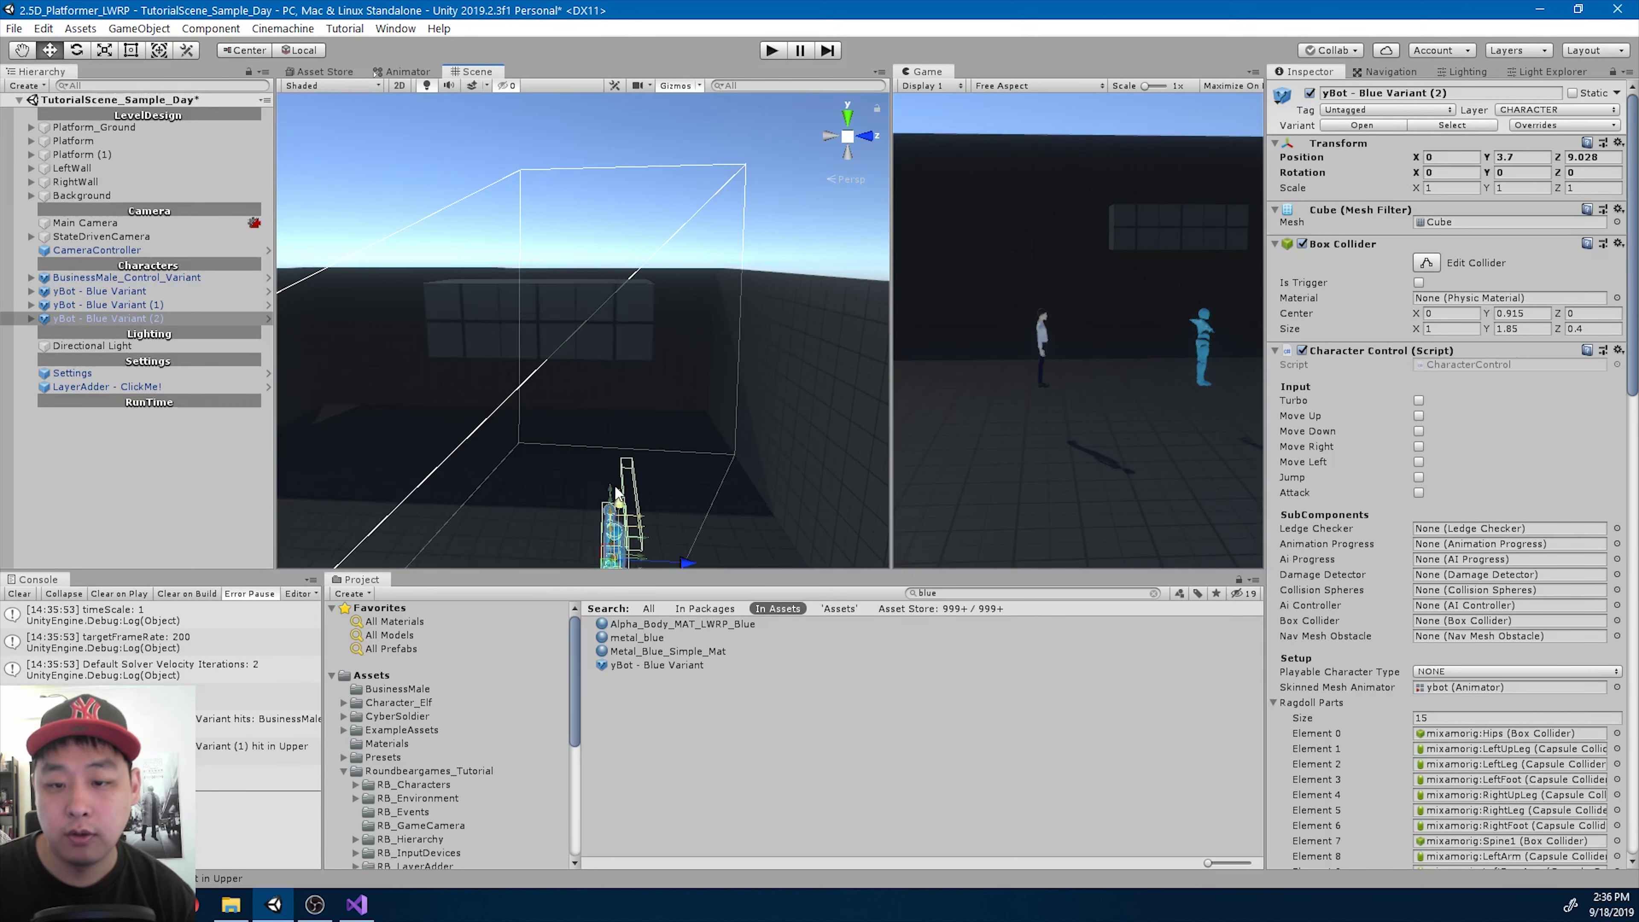
{"action": "left_click_drag", "start_coordinate": [624, 510], "coordinate": [635, 191]}
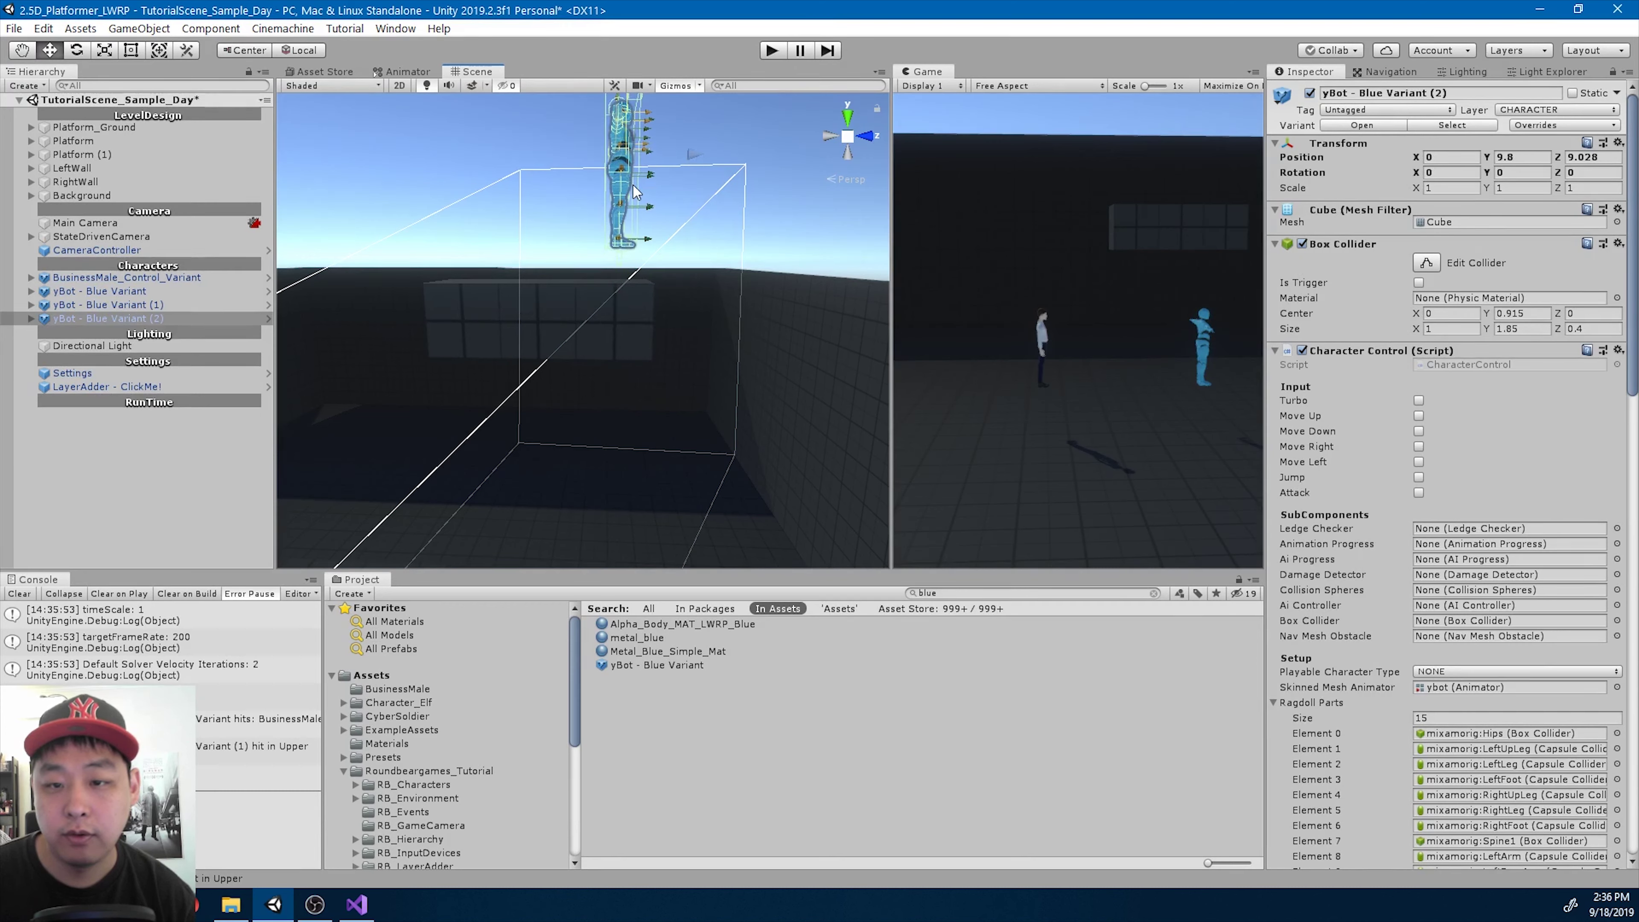
{"action": "left_click_drag", "start_coordinate": [657, 396], "coordinate": [741, 357], "text": "alt"}
{"action": "right_click_drag", "start_coordinate": [743, 347], "coordinate": [744, 348]}
{"action": "key", "text": "e"}
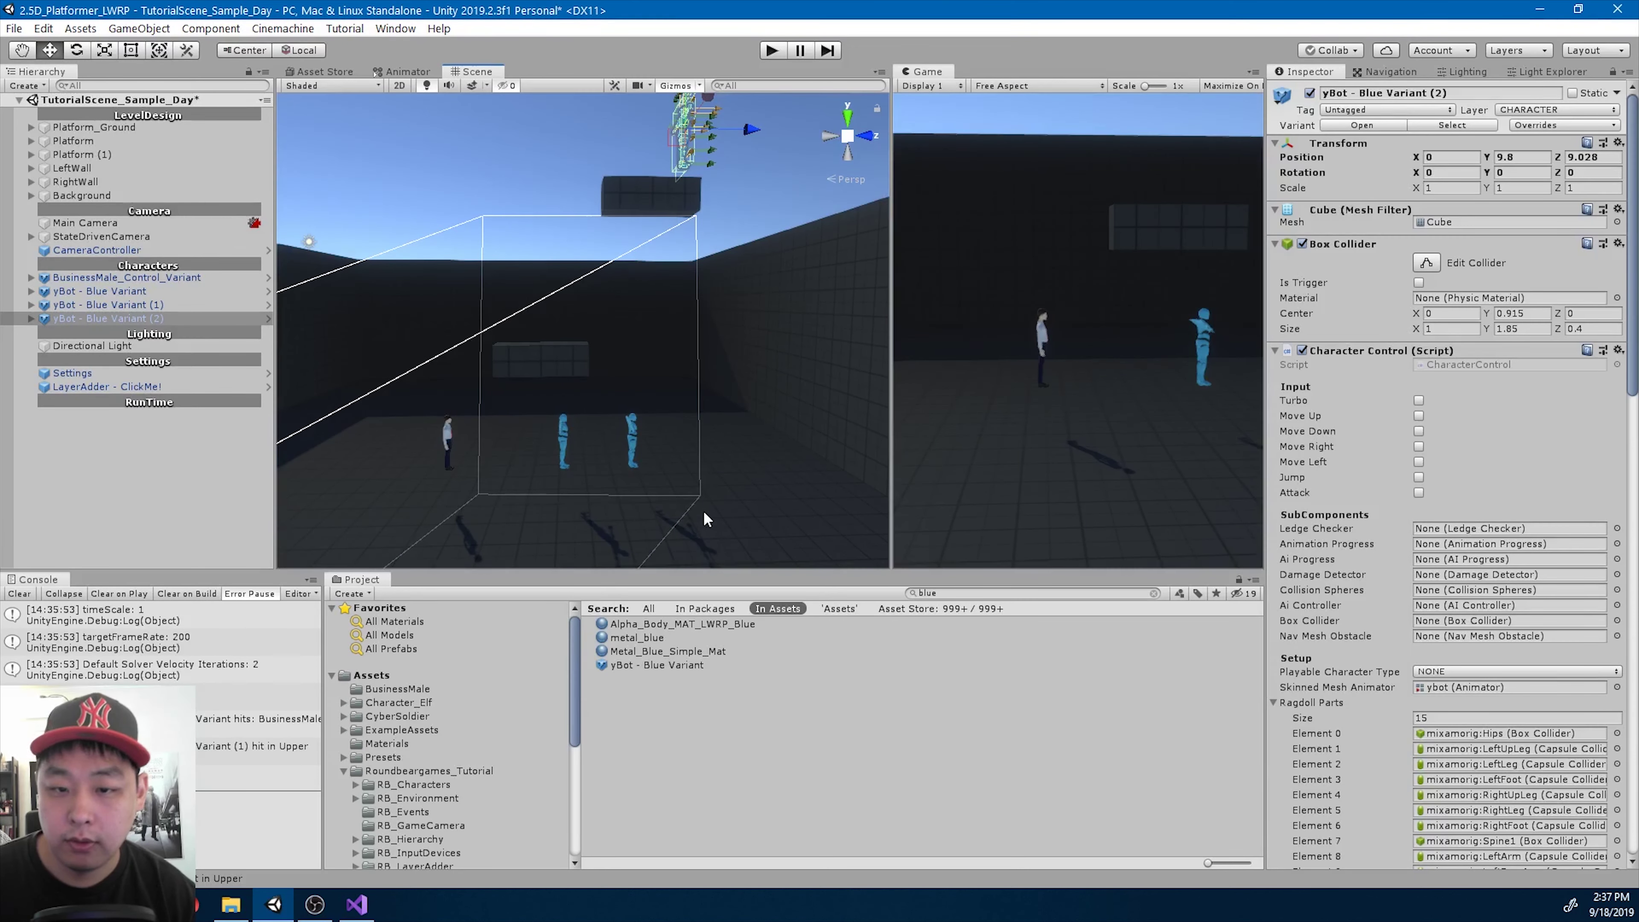
- Start play mode and run and jump the business man up the platforms with the blue bots chasing him
{"action": "left_click", "coordinate": [772, 51]}
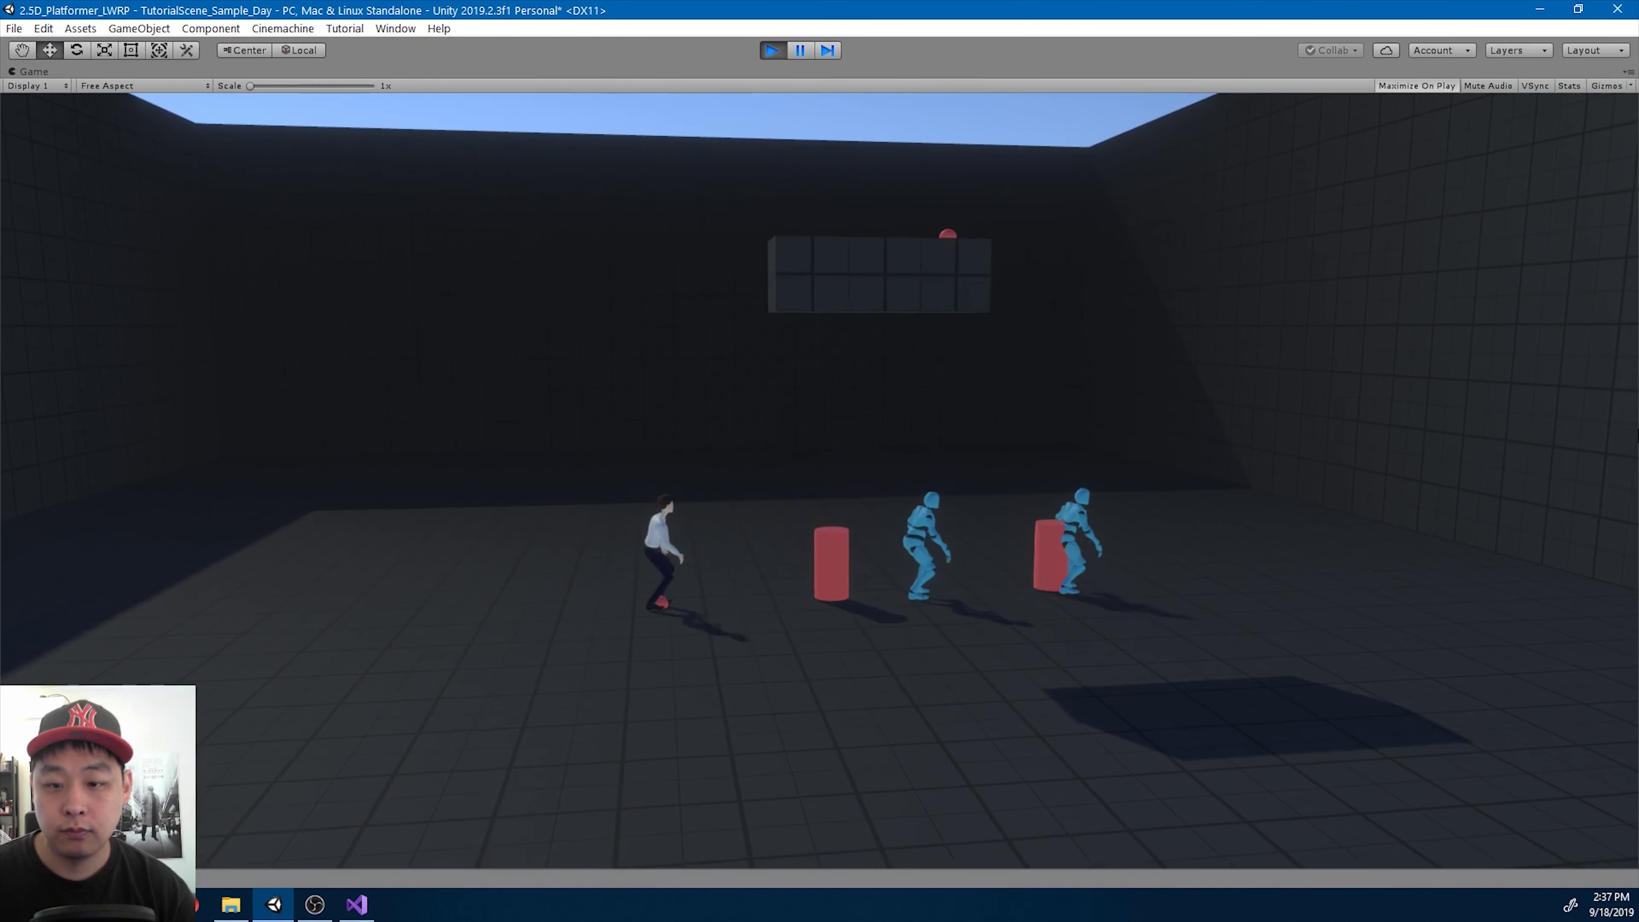
{"action": "key", "text": "a"}
{"action": "key", "text": "d"}
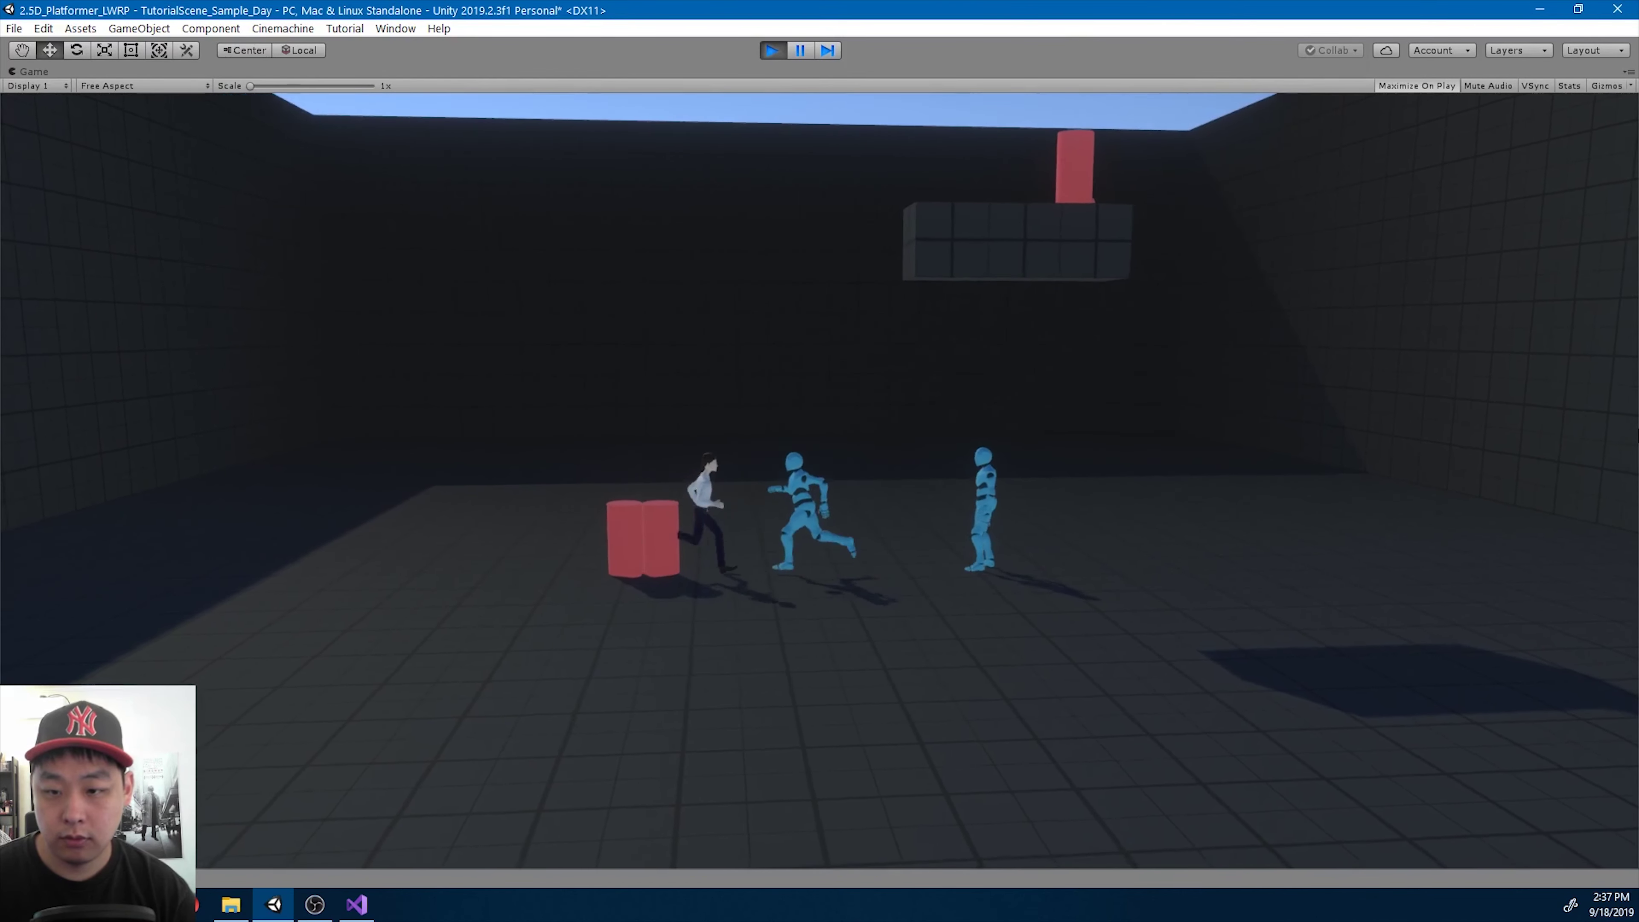
{"action": "key", "text": "d"}
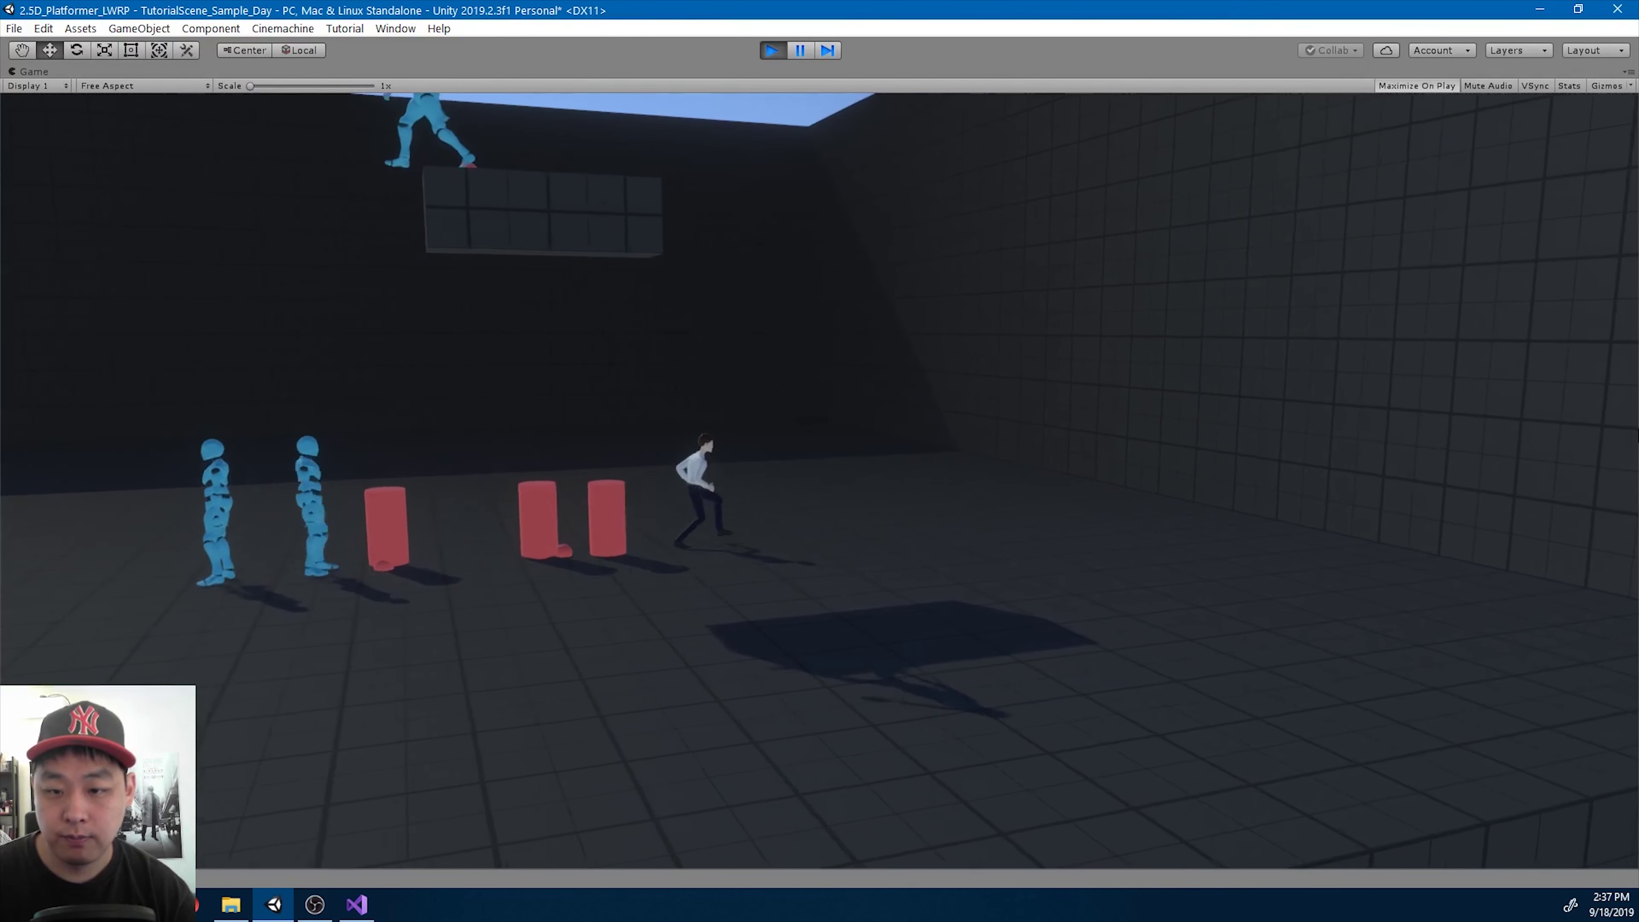
{"action": "key", "text": "space"}
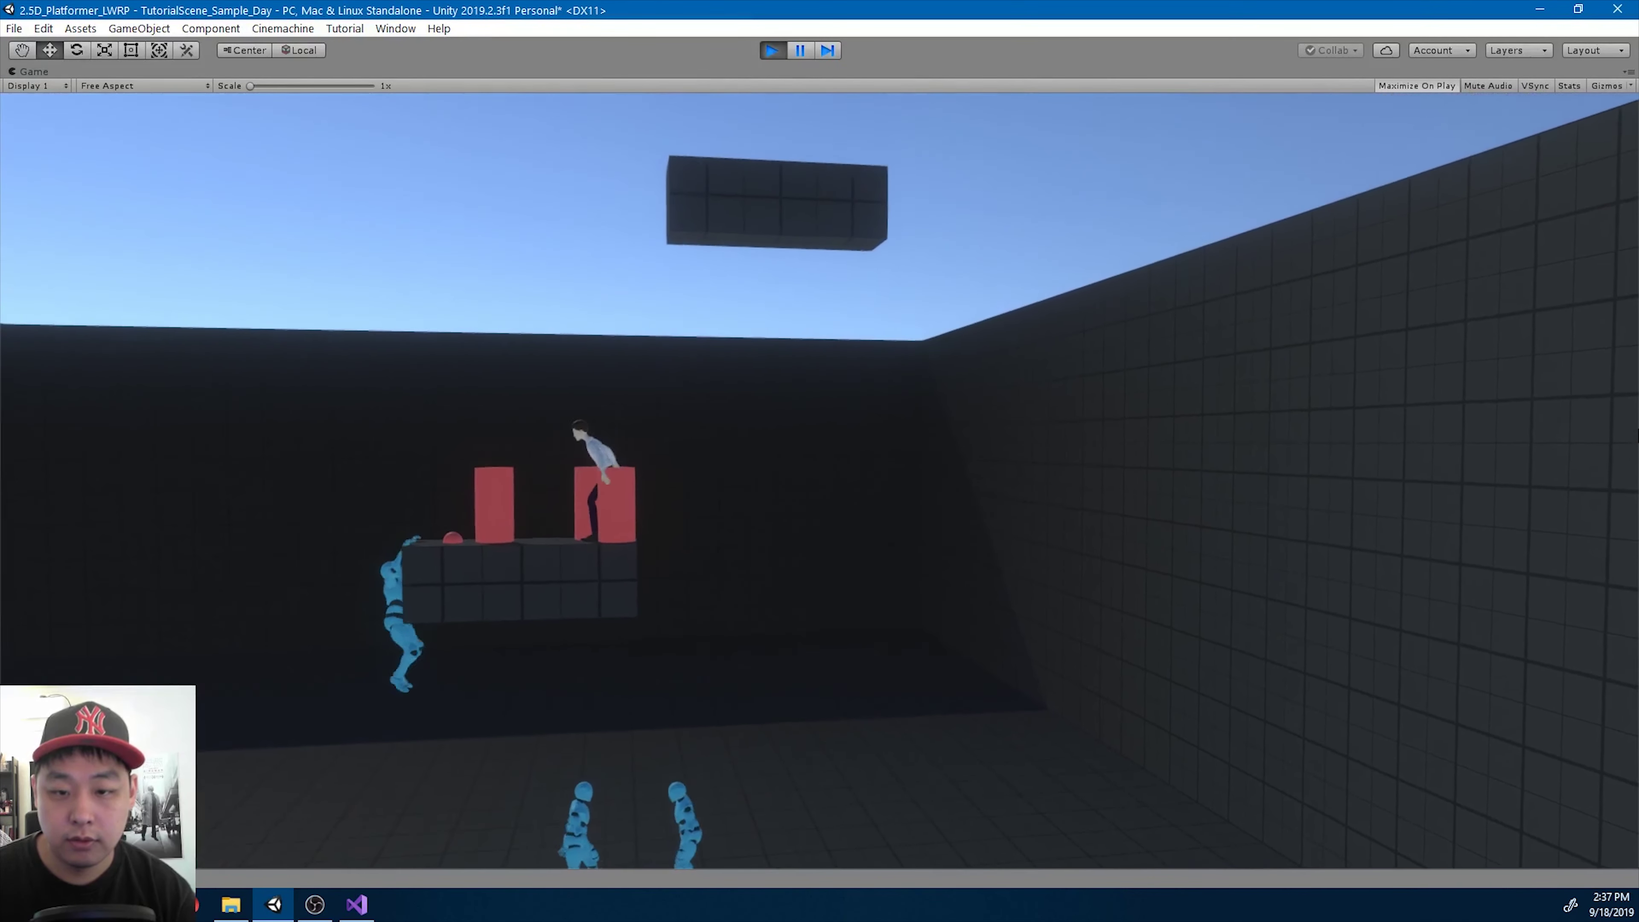
{"action": "key", "text": "space"}
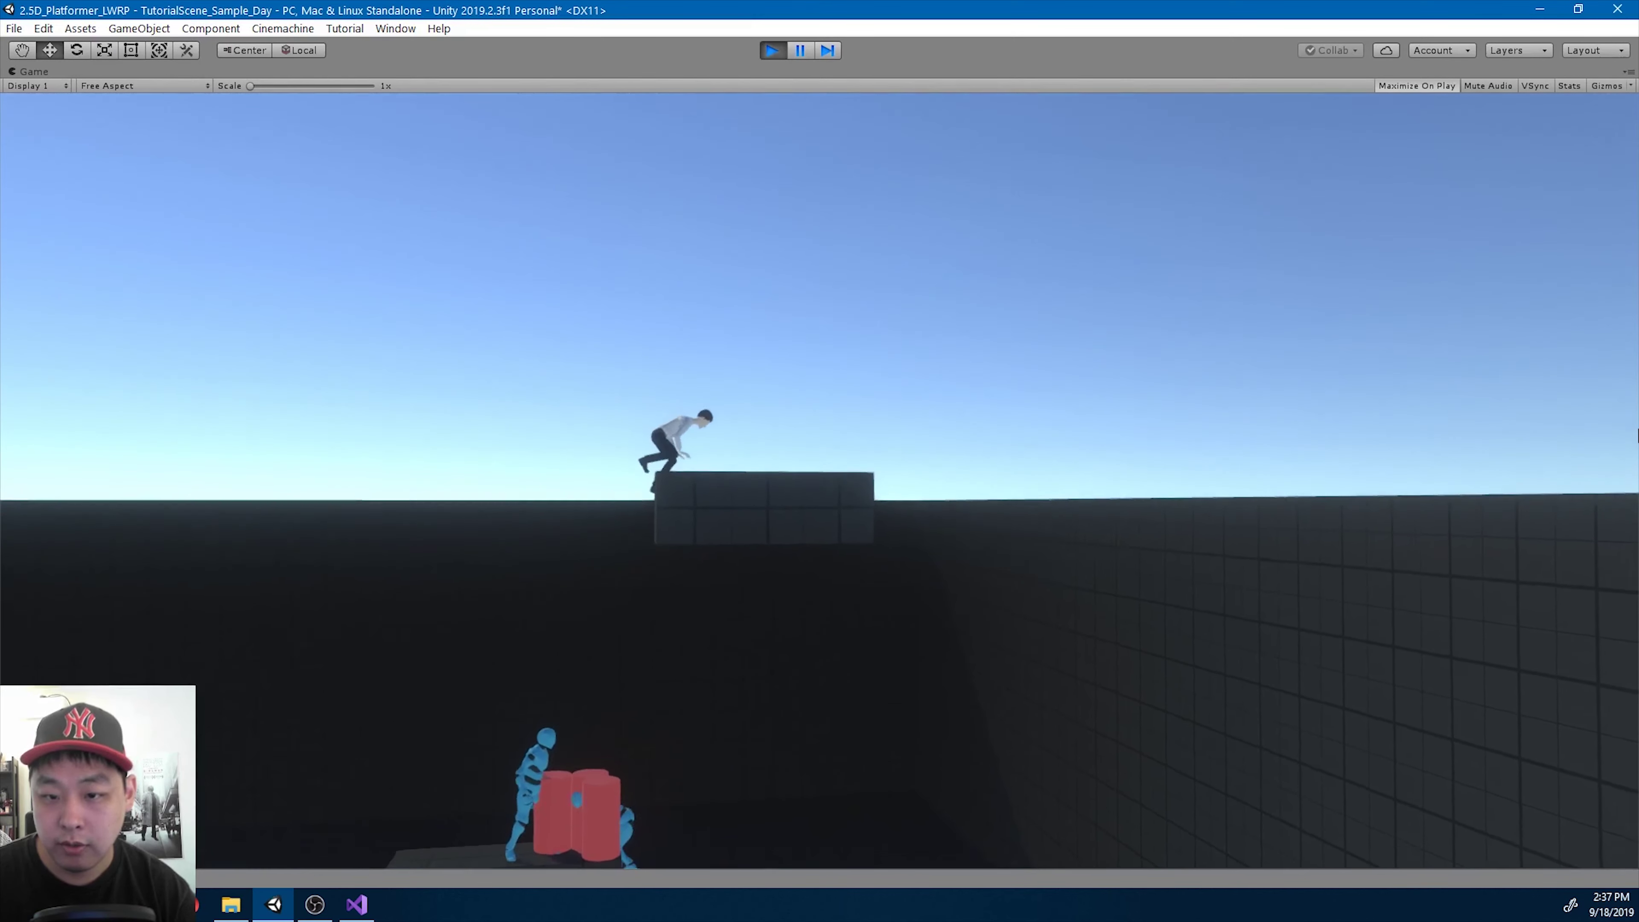
{"action": "key", "text": "space"}
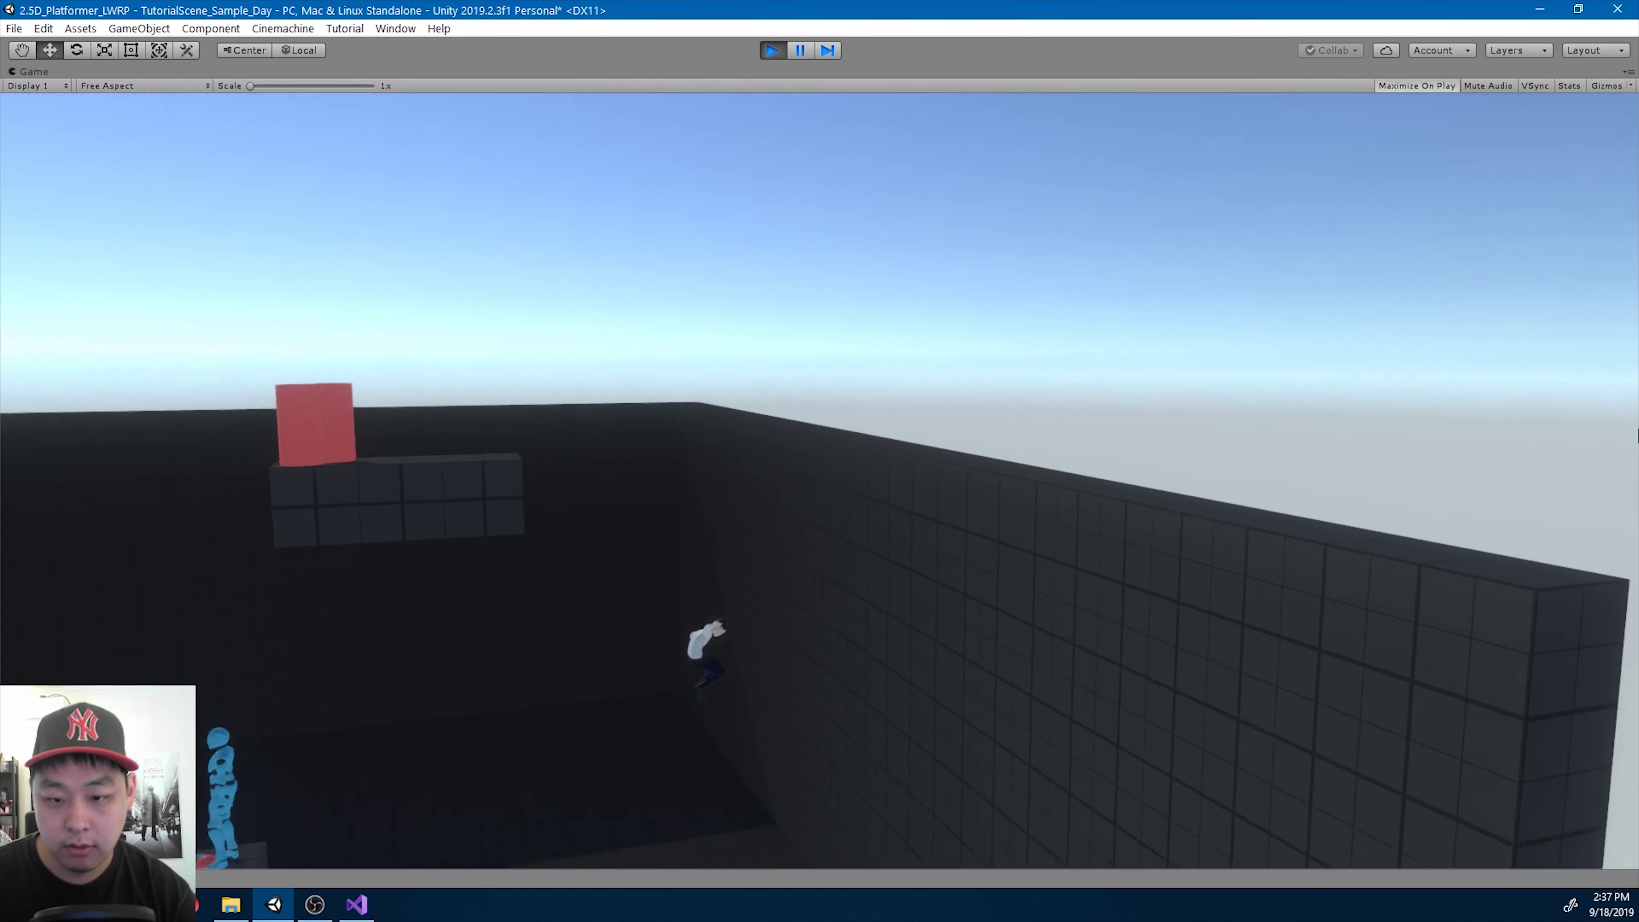
- Run the business man back across the ground past the blue bots and jump over them toward the platform's far side
{"action": "key", "text": "Left"}
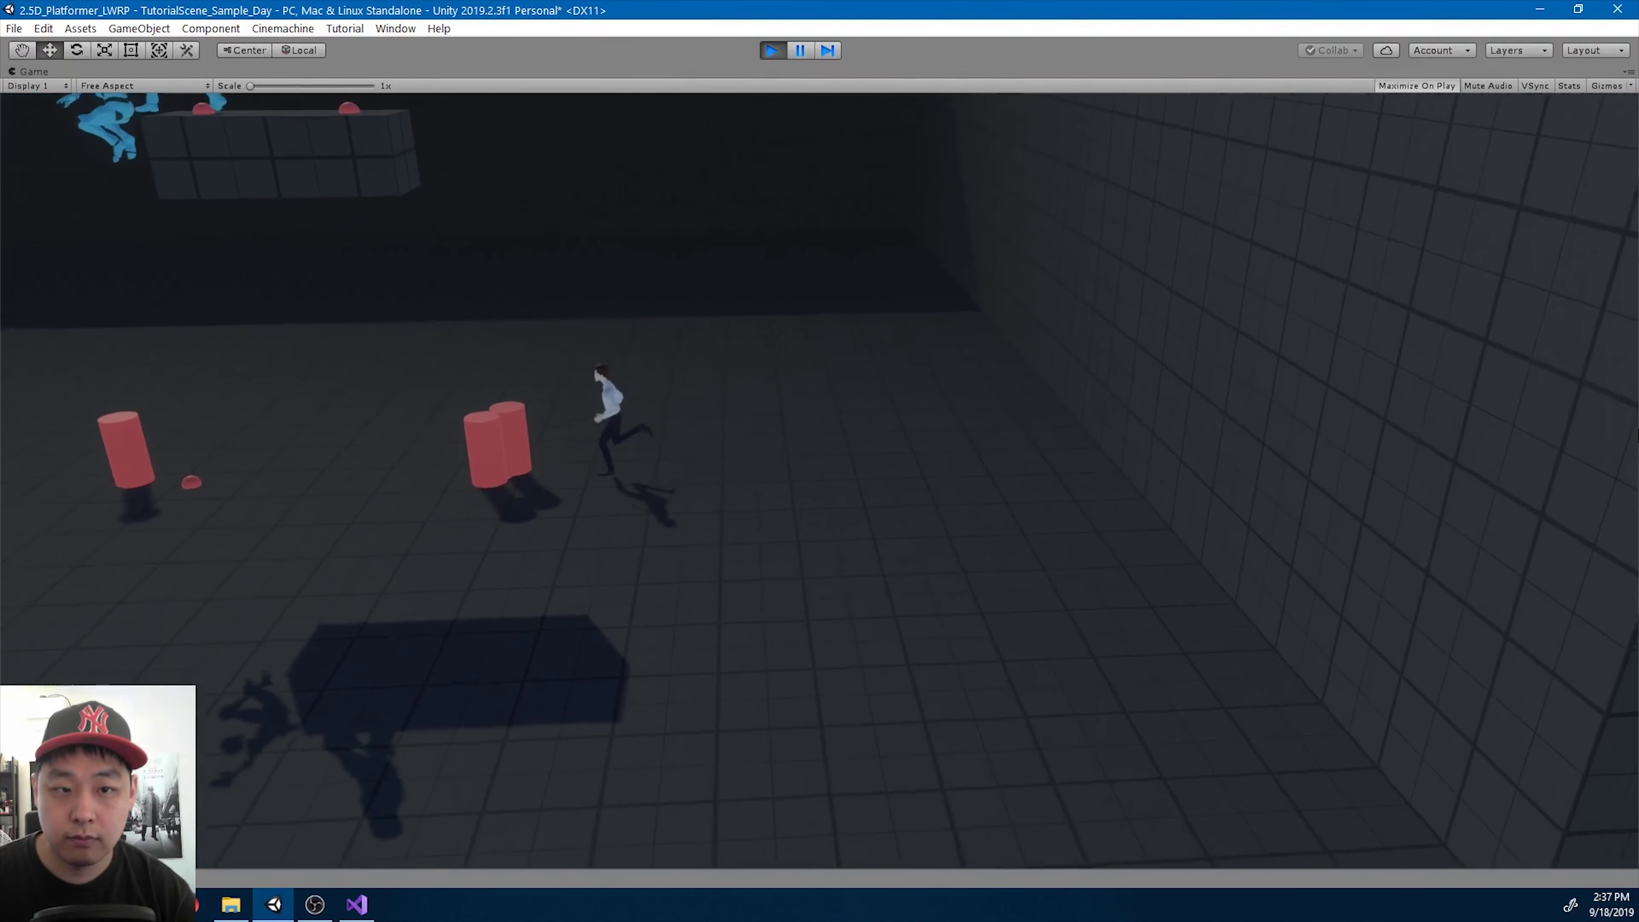
{"action": "key", "text": "Left"}
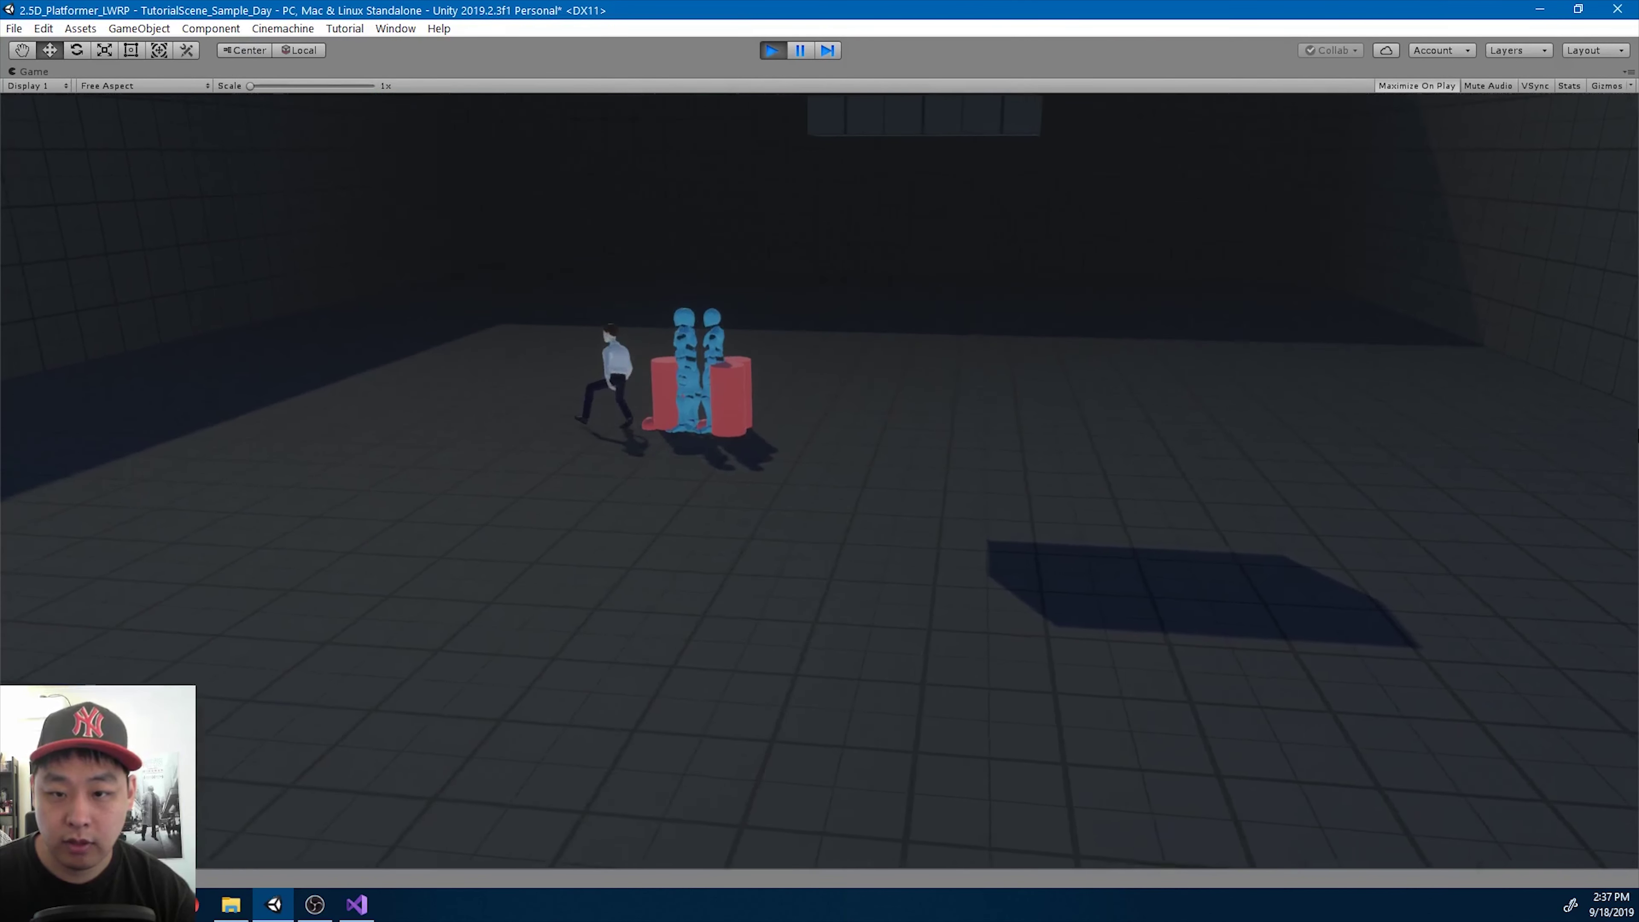
{"action": "key", "text": "Right"}
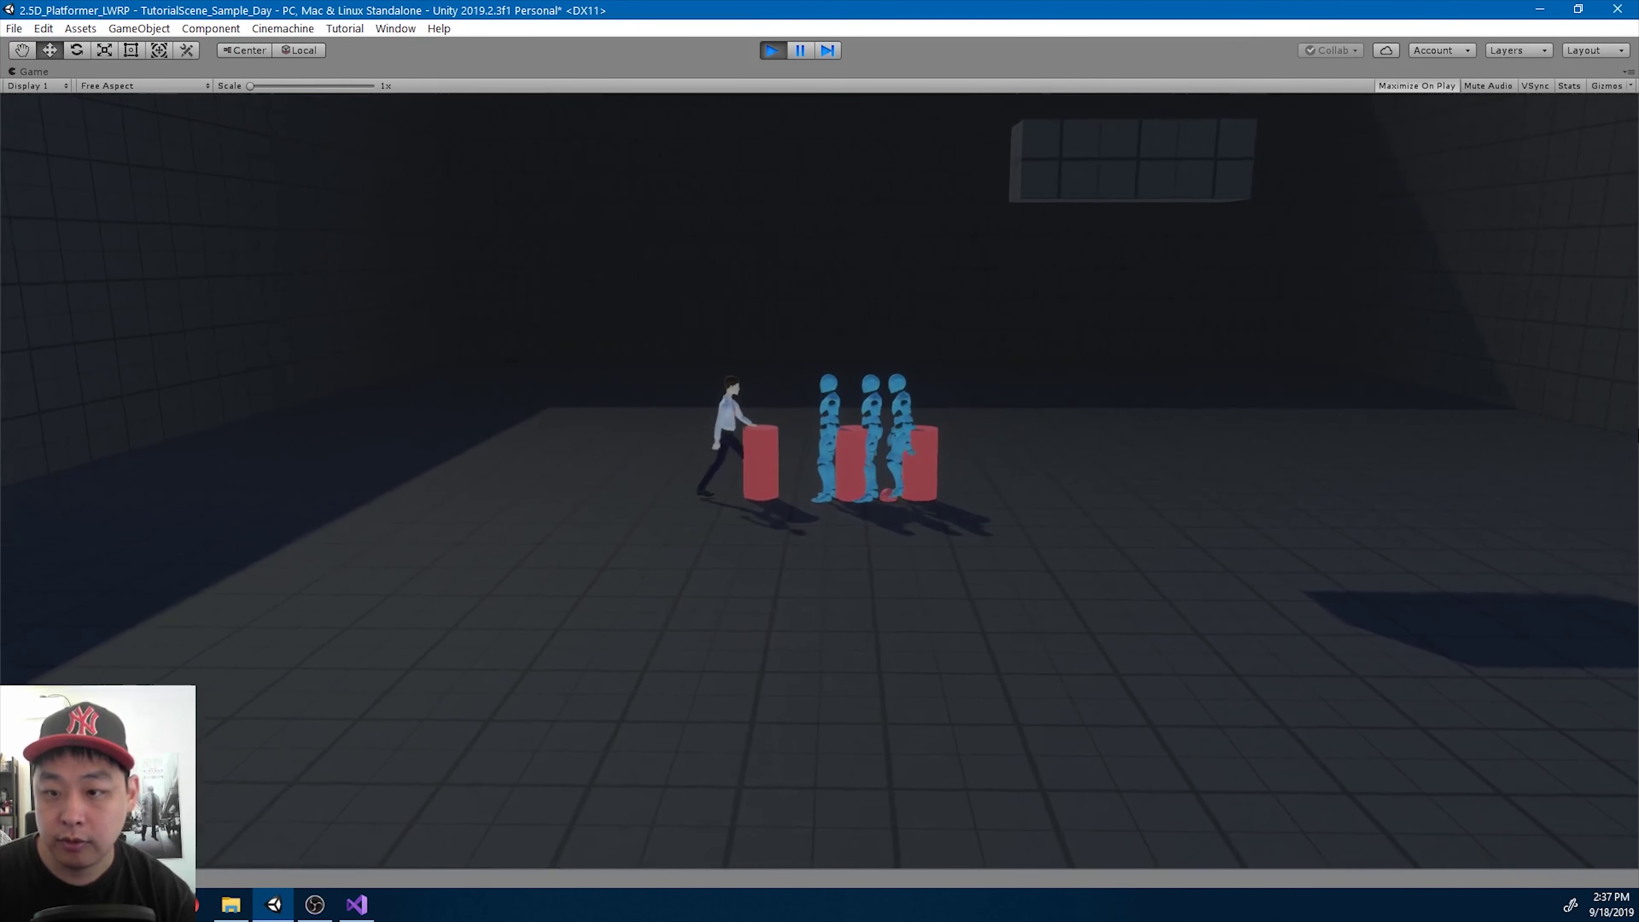
{"action": "key", "text": "space"}
{"action": "key", "text": "Right"}
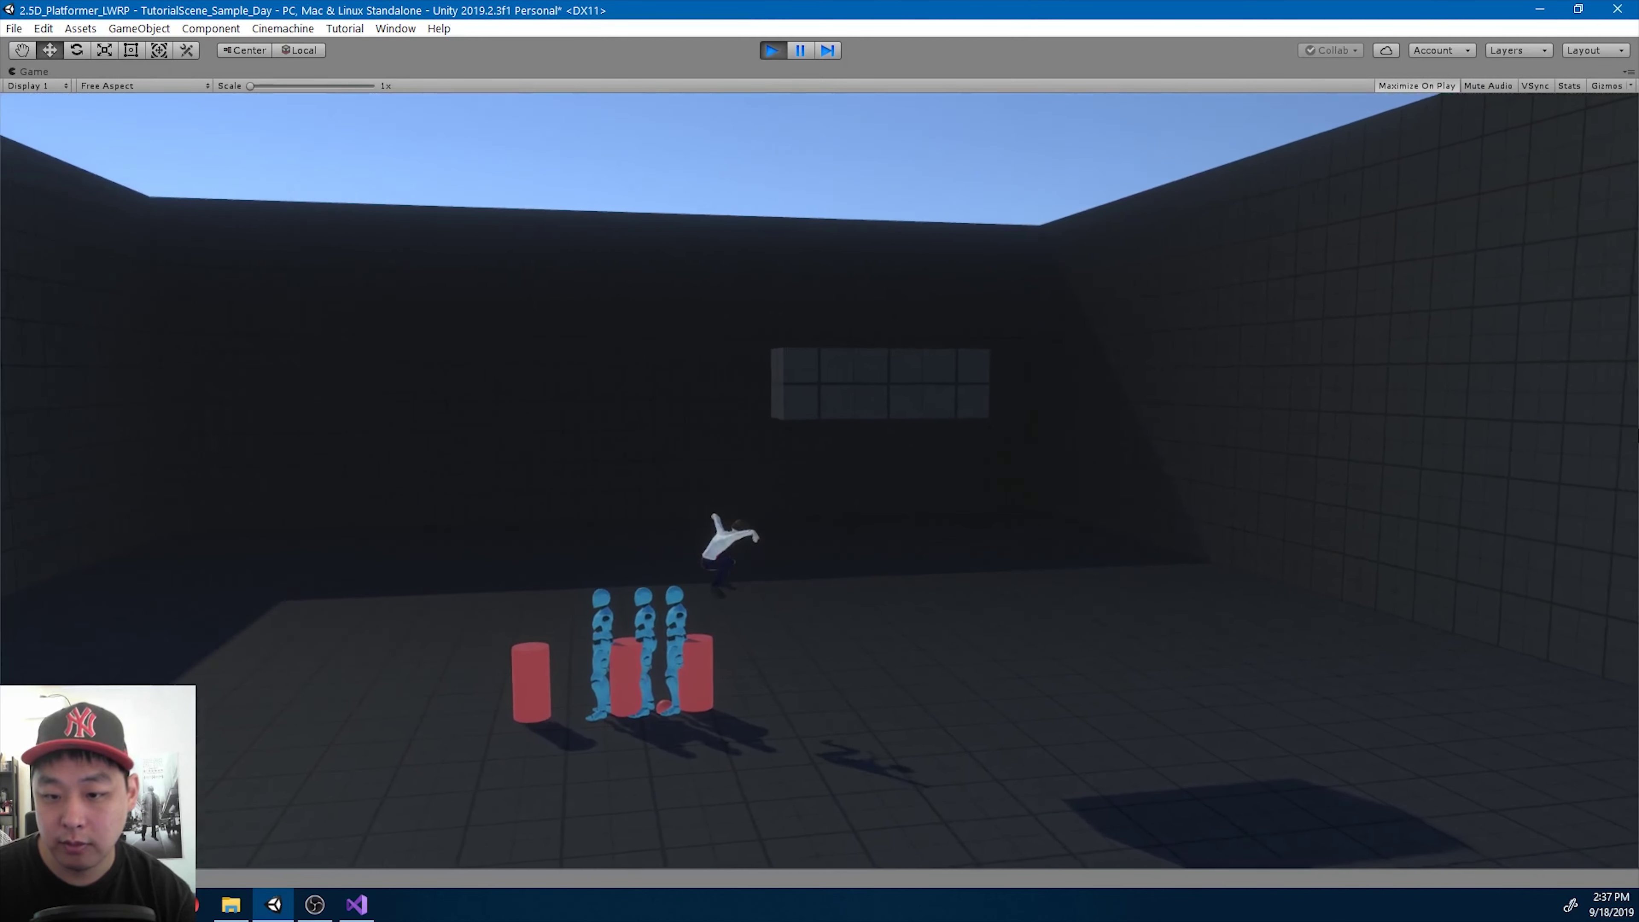
{"action": "key", "text": "Right"}
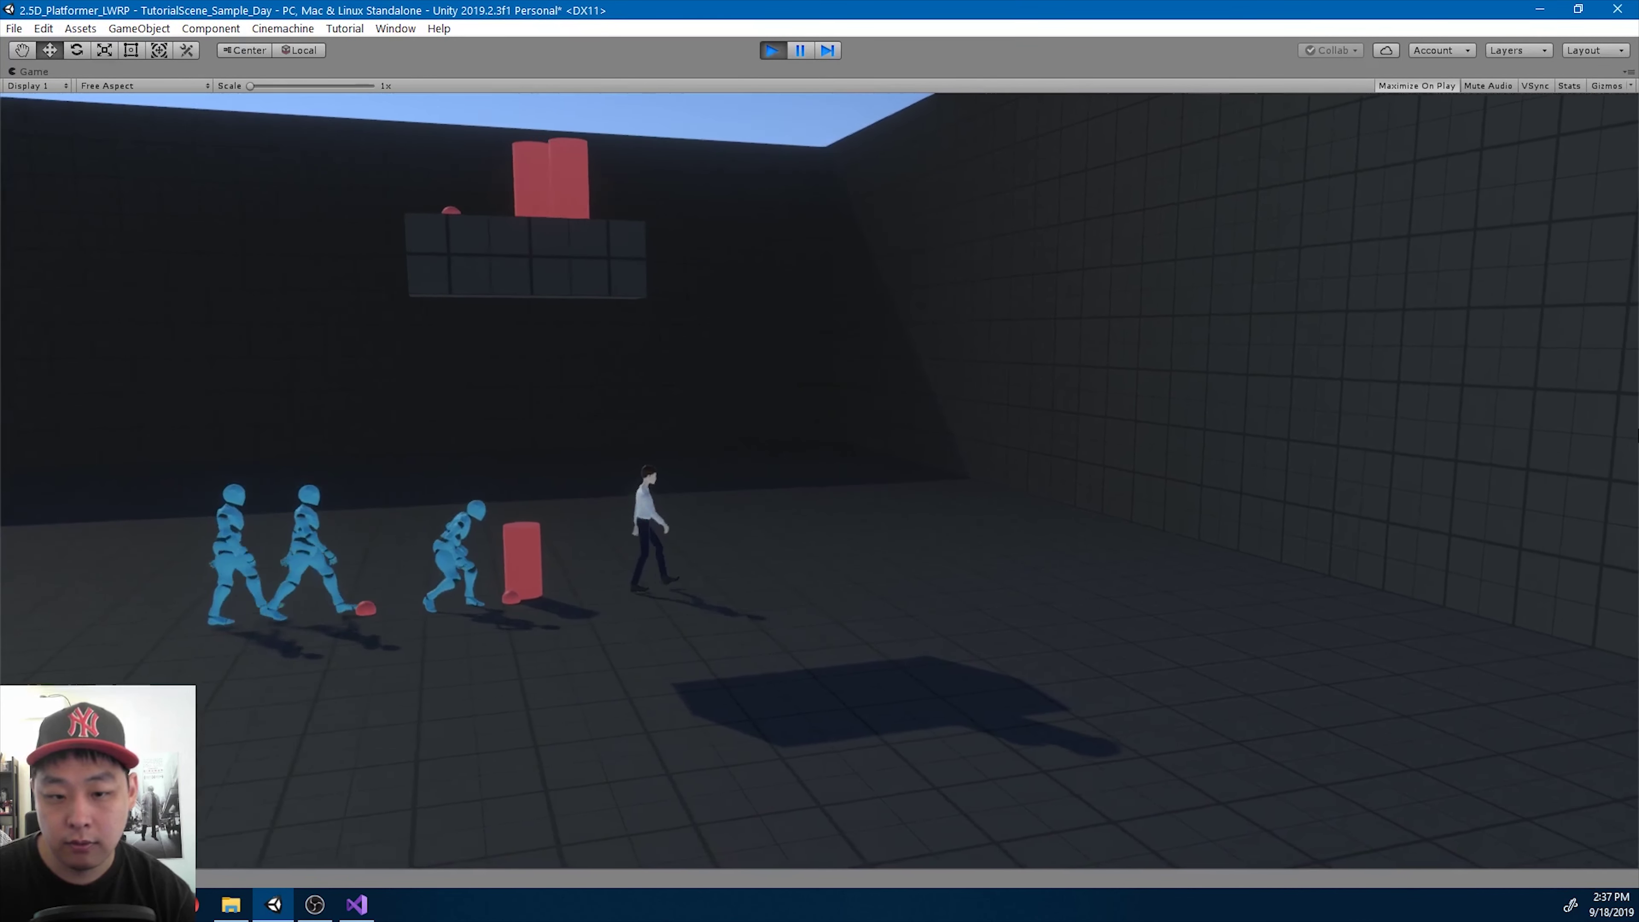
- Fight the three blue bots one after another with the business man, then run him away from their ragdolls
{"action": "key", "text": "Left"}
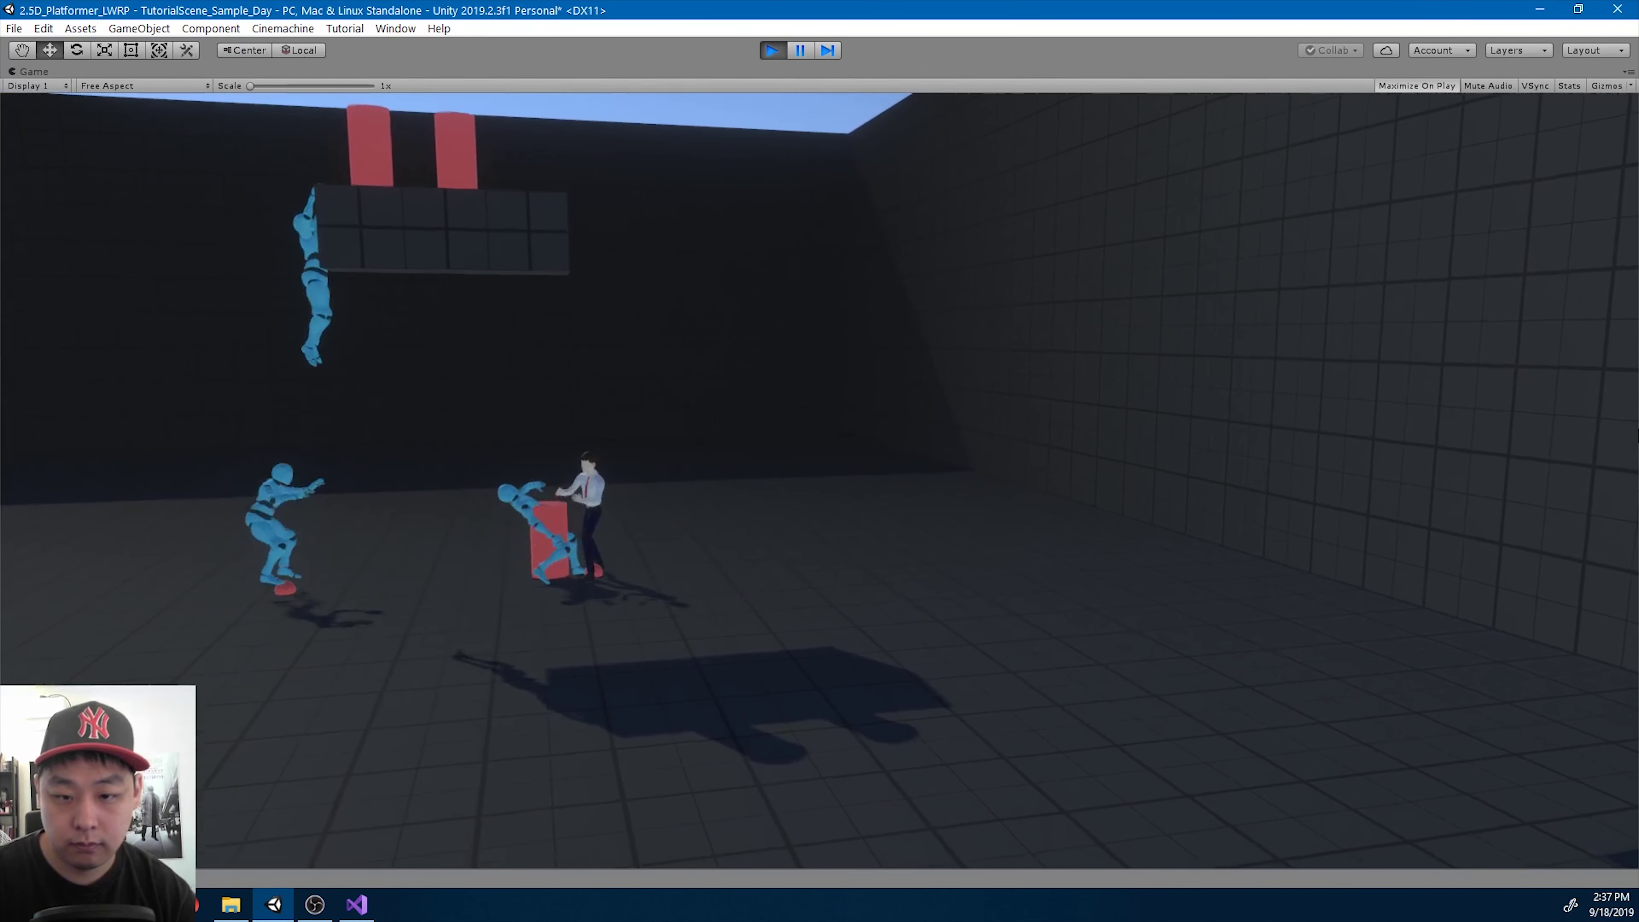
{"action": "key", "text": "Left"}
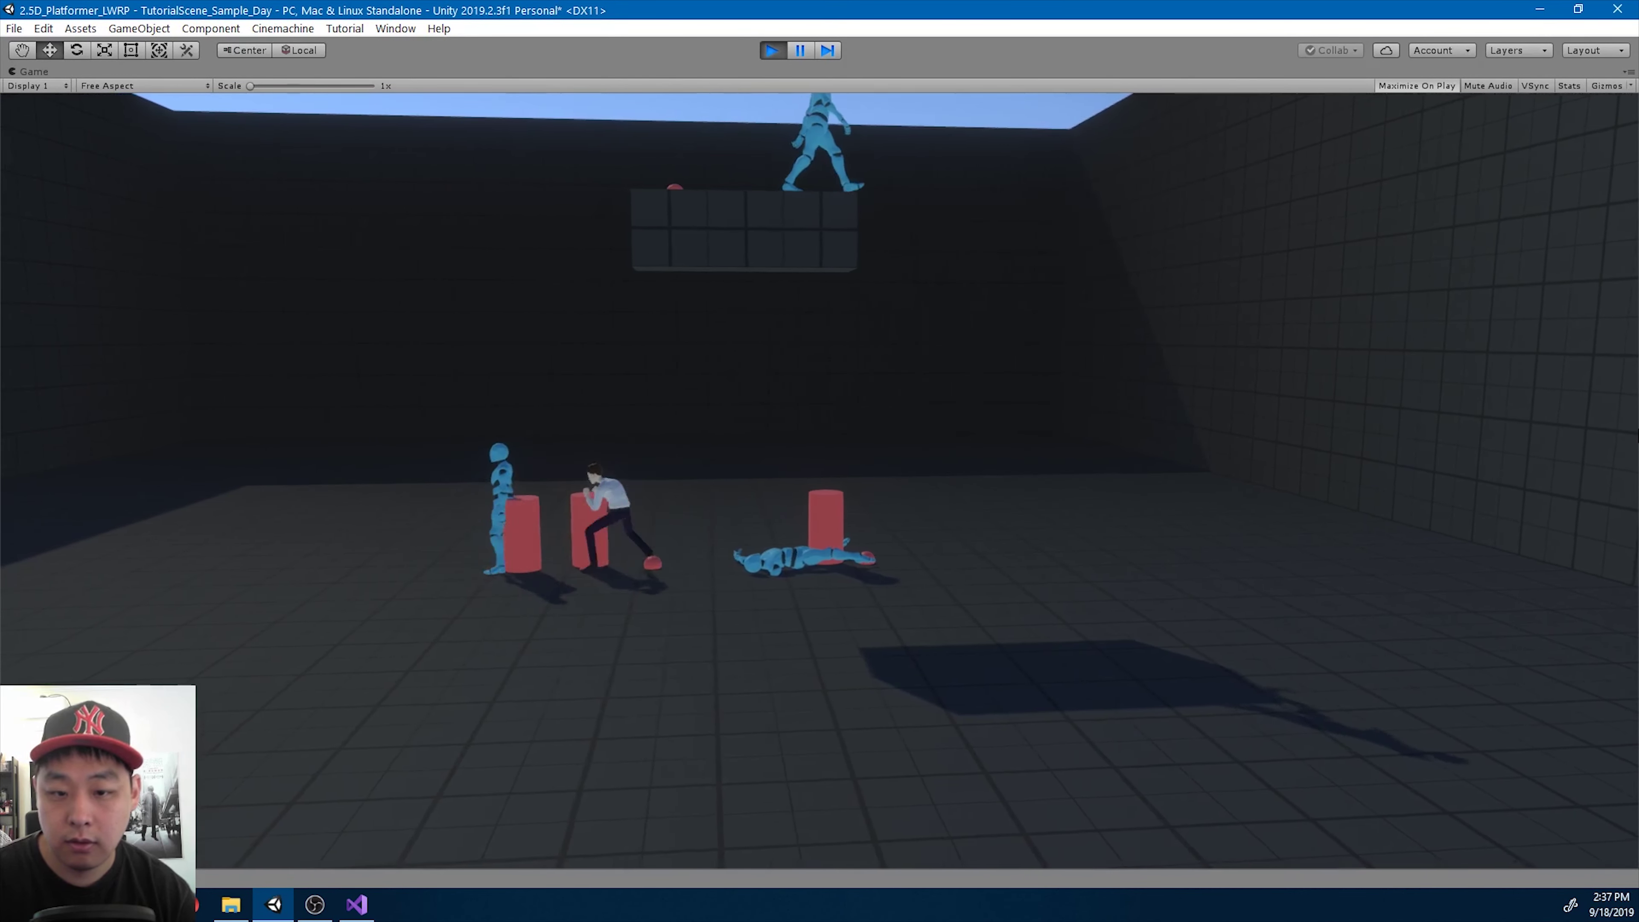
{"action": "key", "text": "Left"}
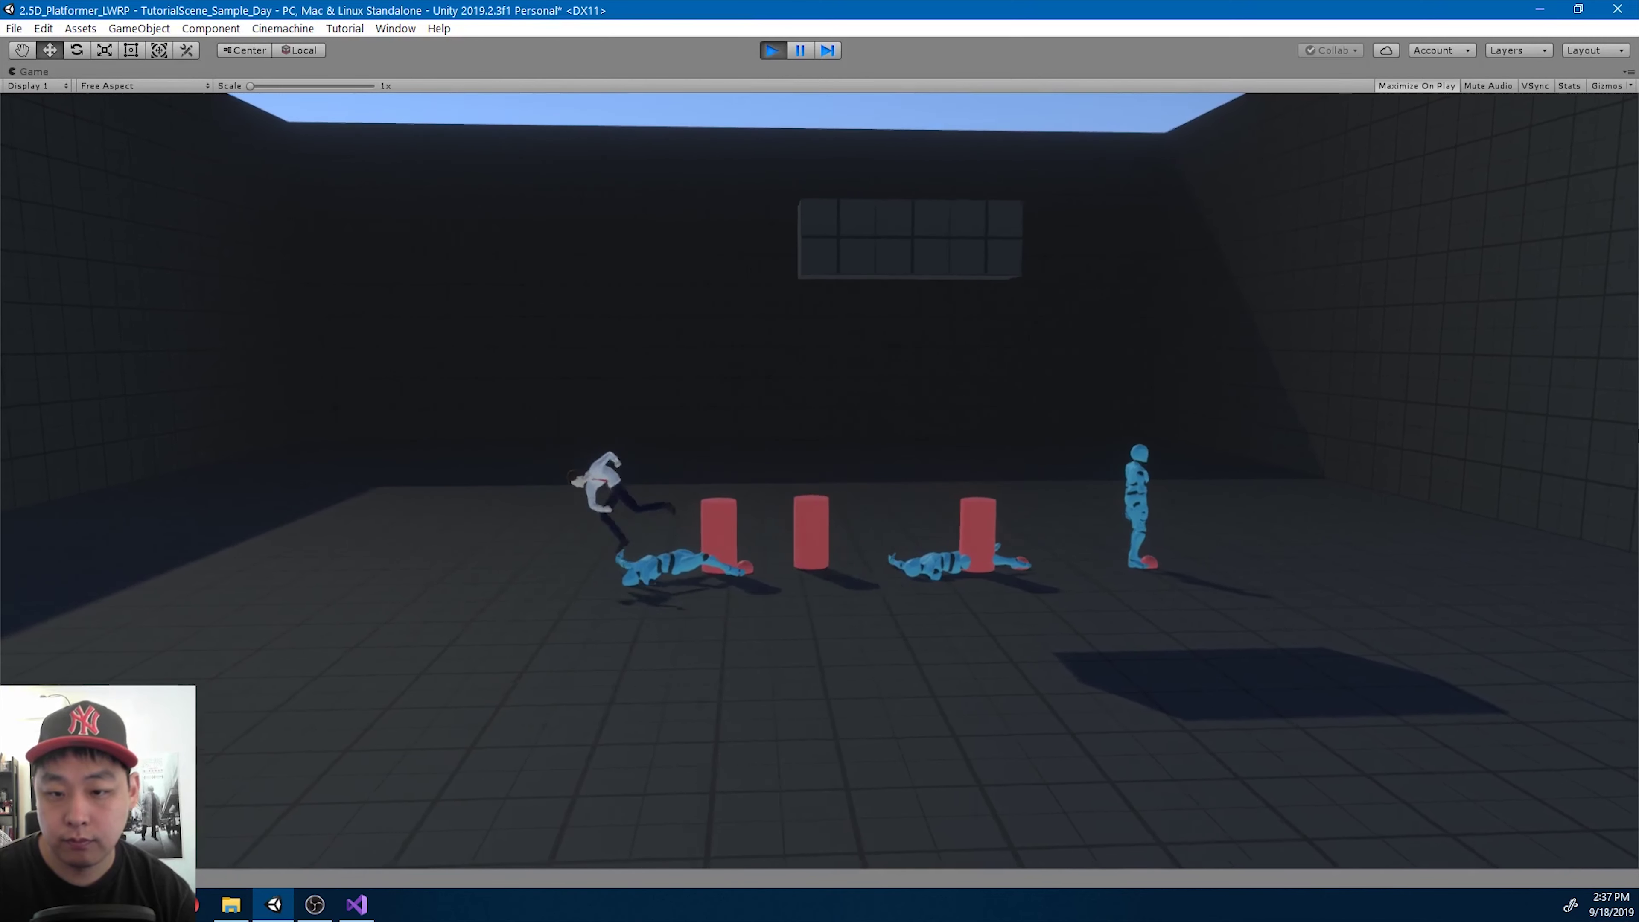
{"action": "key", "text": "Right"}
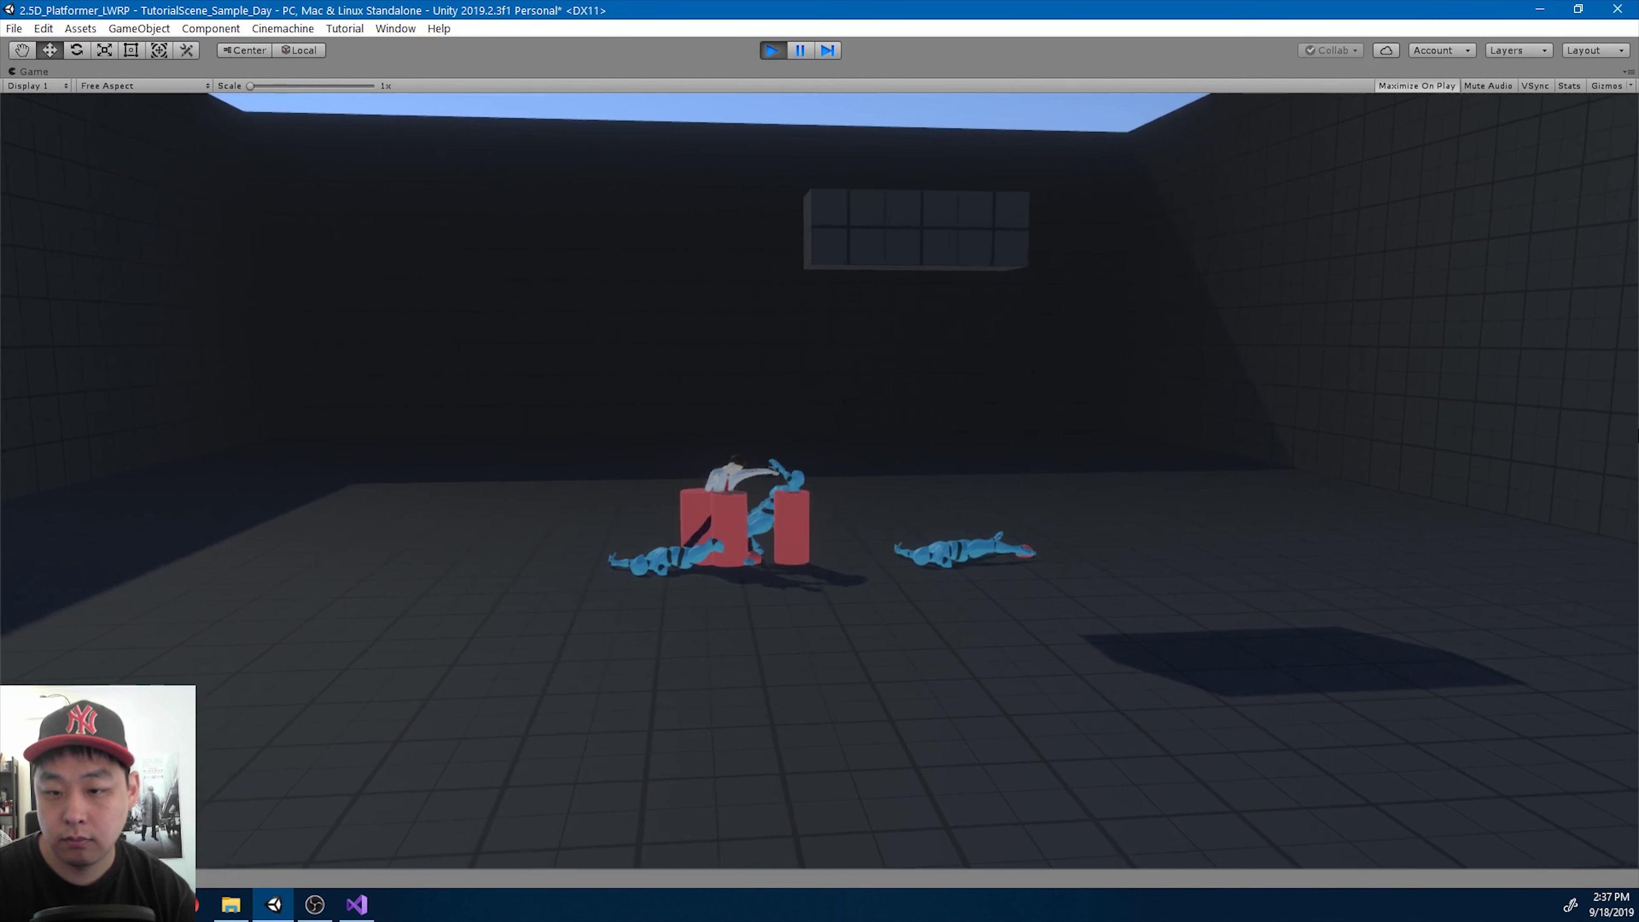
{"action": "key", "text": "Right"}
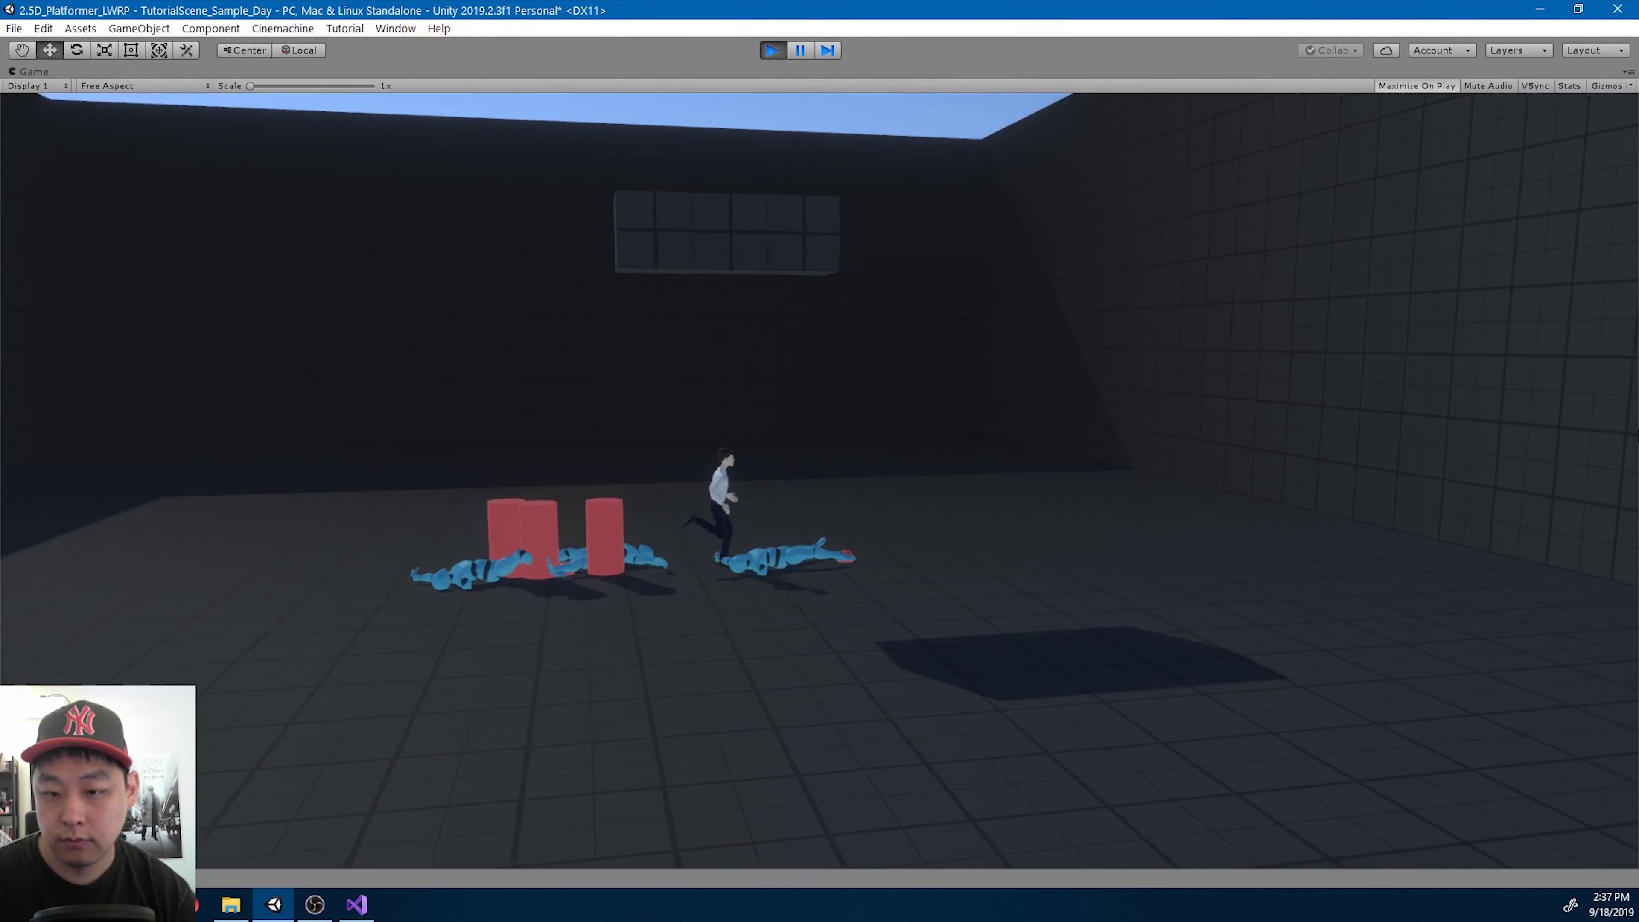
{"action": "key", "text": "Right"}
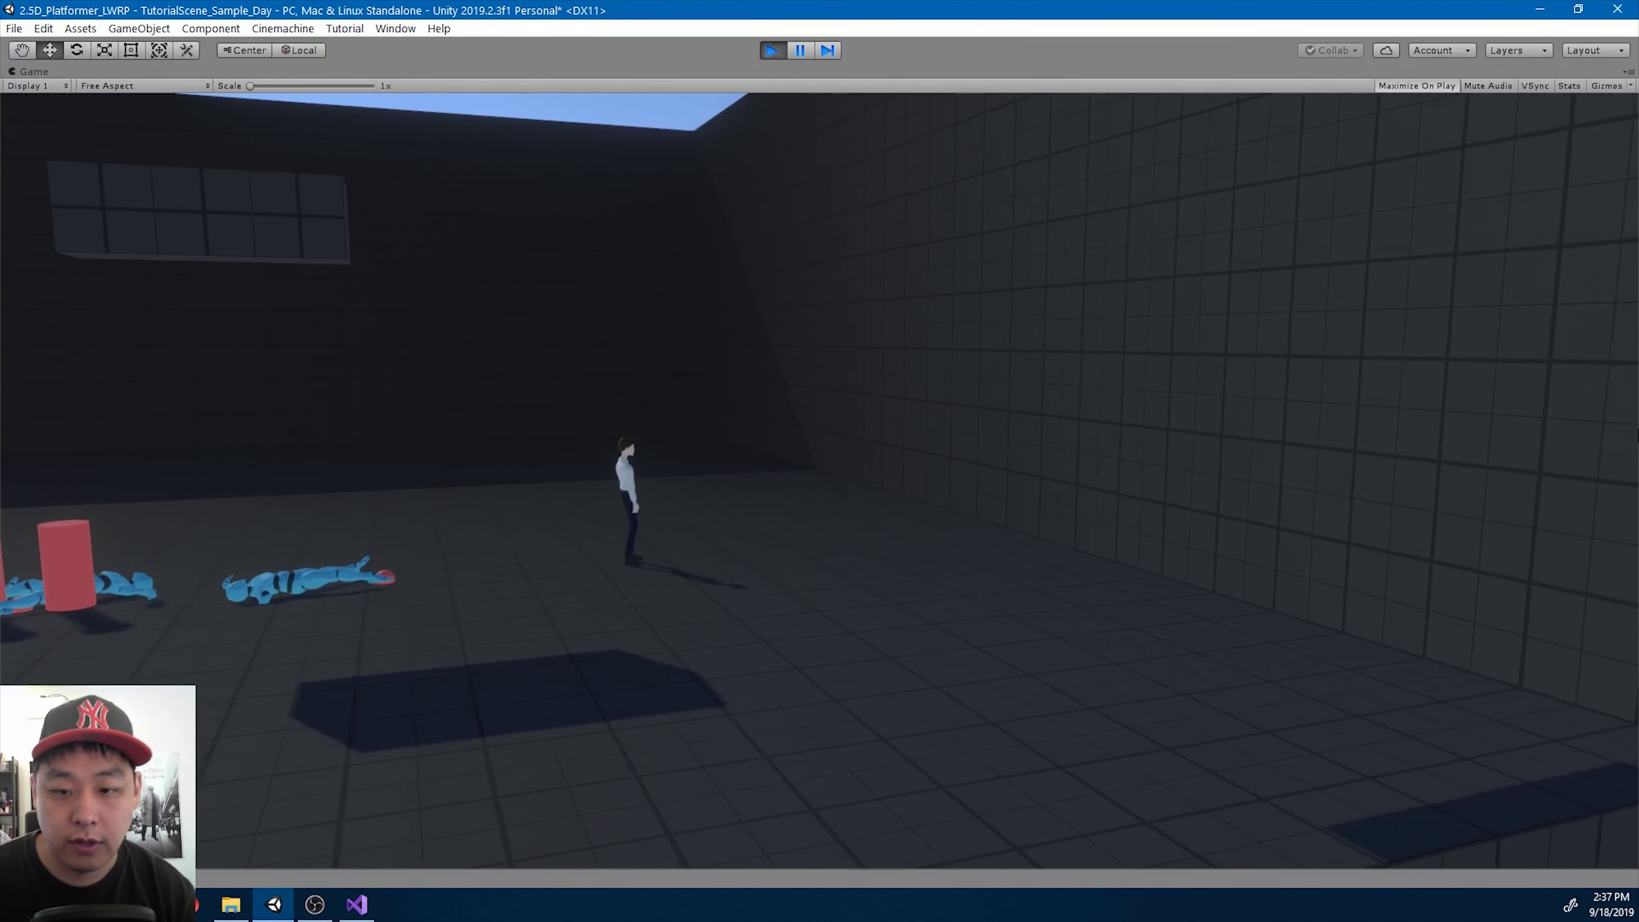